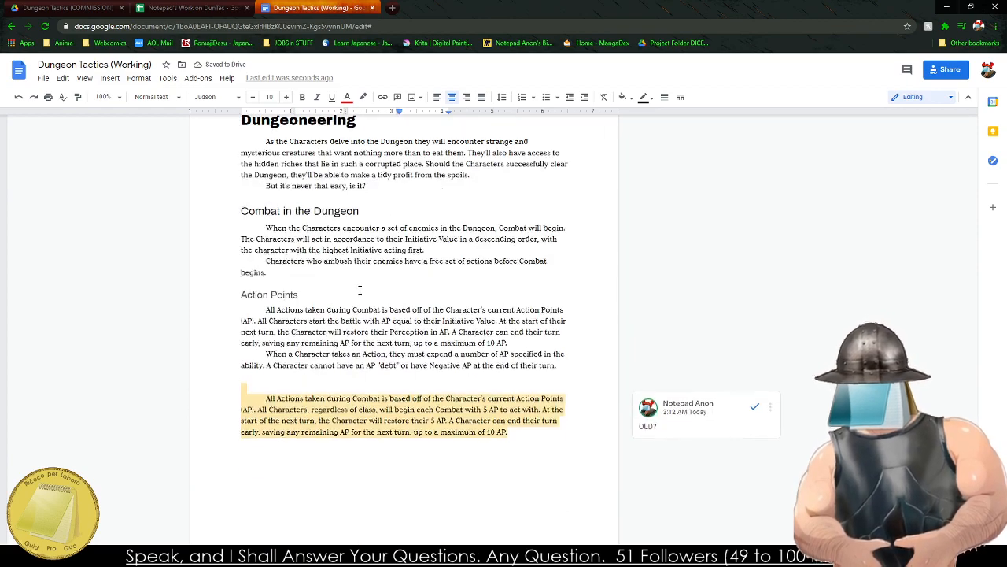
Set the zoom of the Dungeon Tactics (Working) document to 150%.
left_click(302, 365)
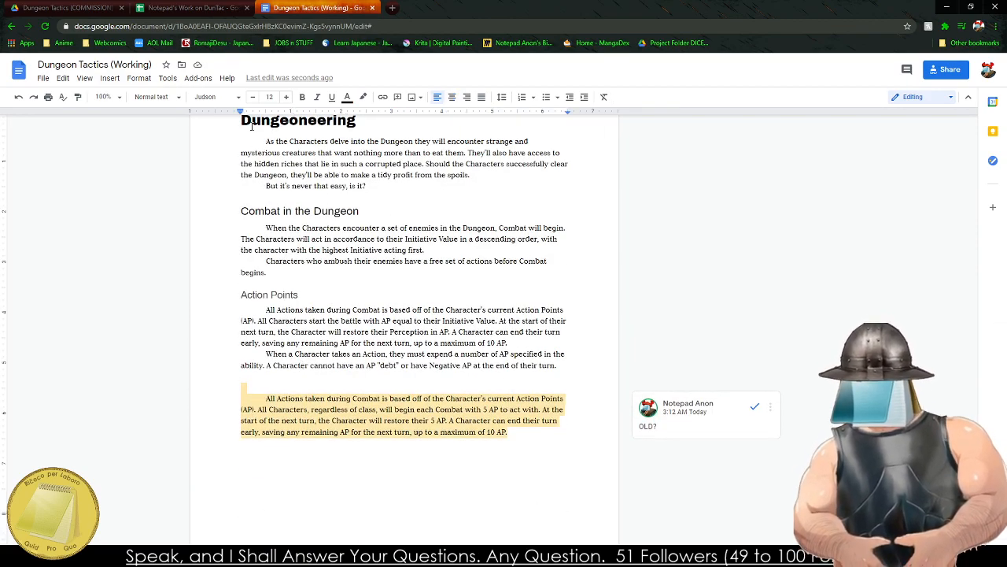
left_click_drag(252, 126, 511, 401)
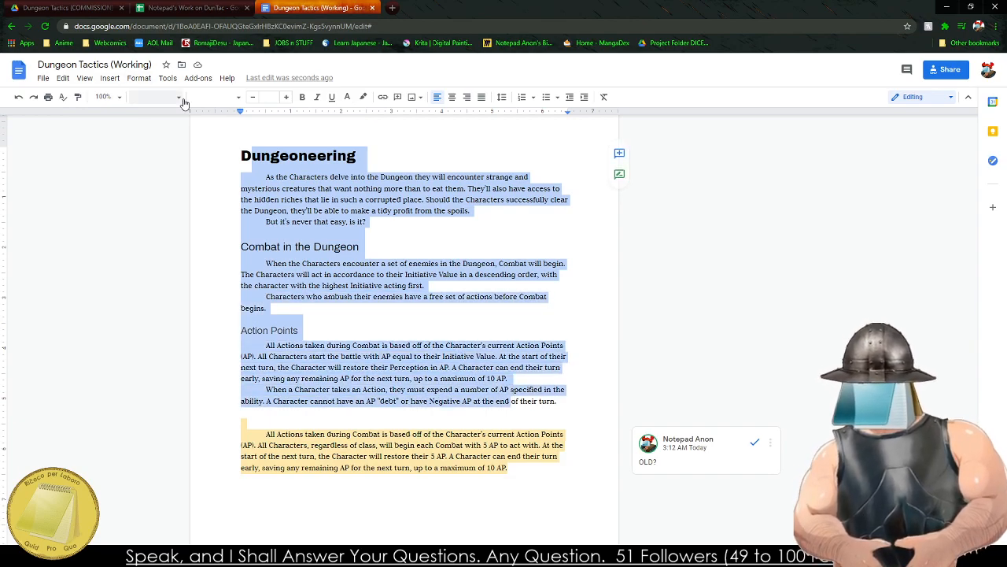
left_click(105, 96)
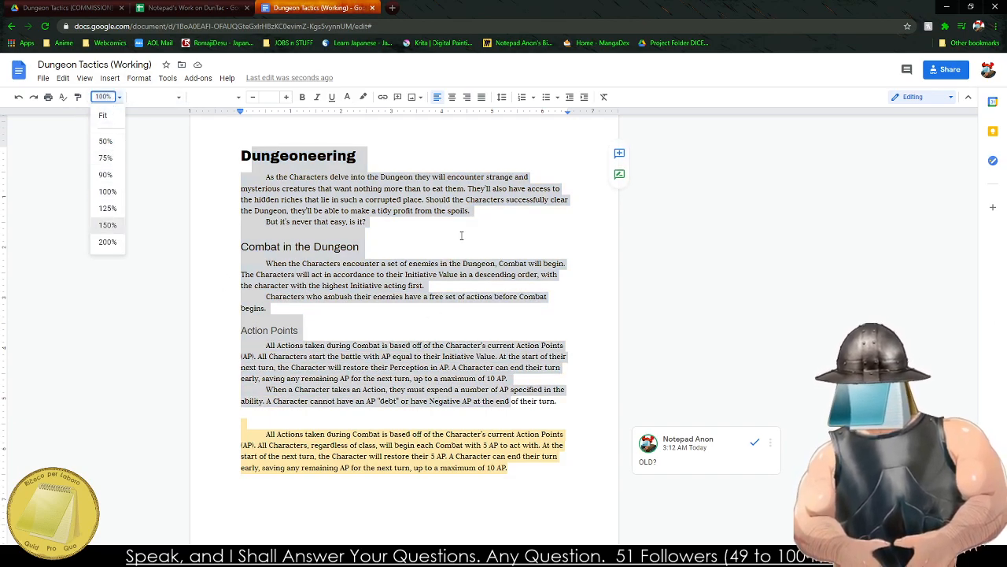
left_click(107, 224)
left_click(179, 248)
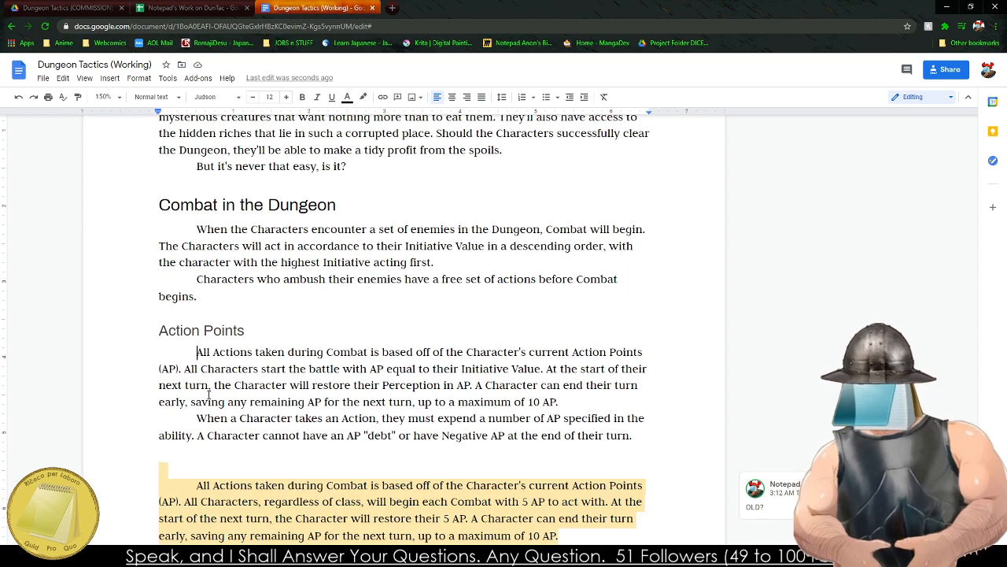
Examine the Action Points text, then the actions table in the Notepad's Work on DunTac spreadsheet.
left_click_drag(288, 369, 482, 436)
scroll(258, 255, "down", 3)
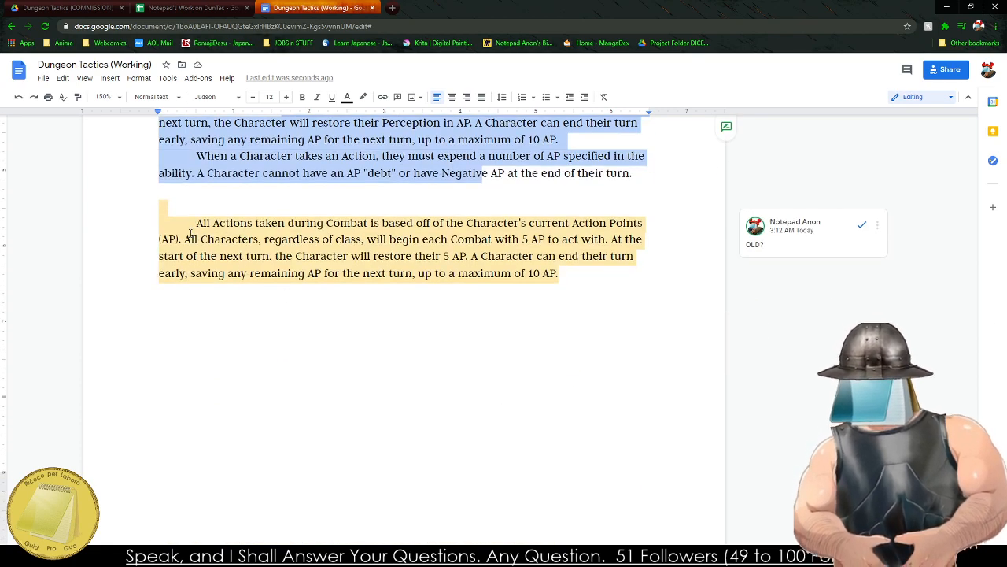
left_click(591, 351)
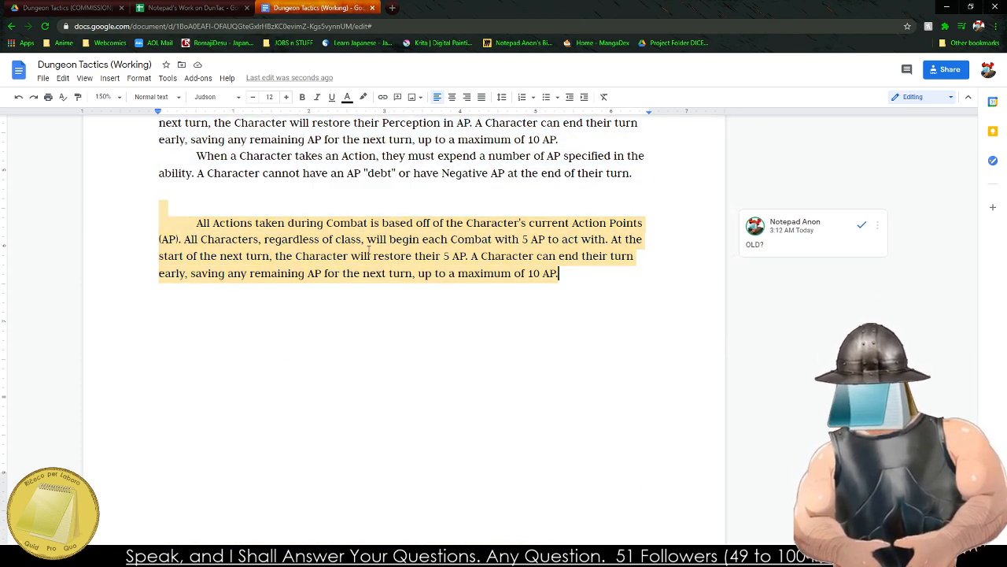
left_click(173, 5)
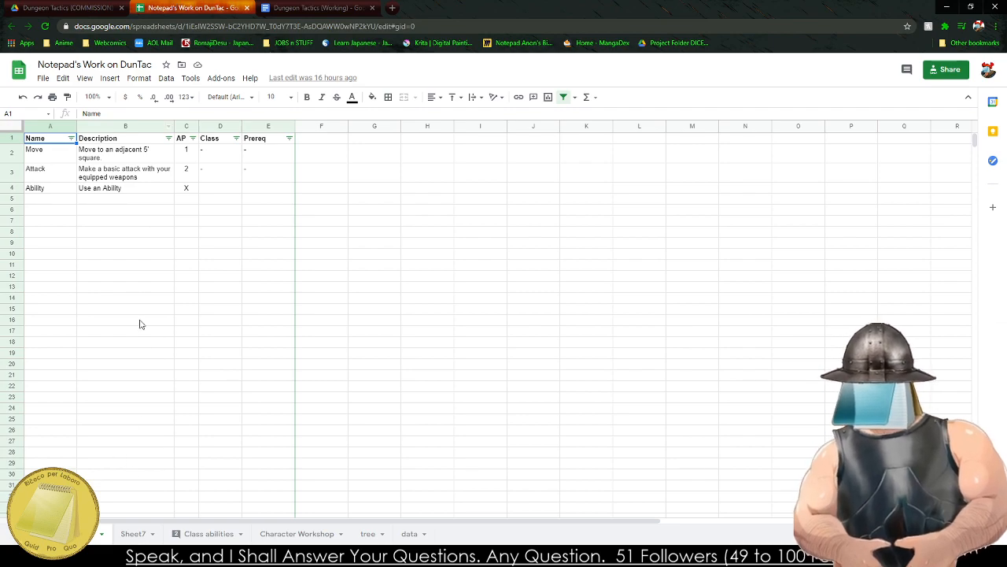
left_click_drag(48, 138, 262, 237)
left_click(261, 289)
left_click_drag(263, 322, 95, 221)
left_click_drag(66, 211, 240, 357)
Return to the Dungeon Tactics (Working) document and review its table of contents and the ROADMAP list.
left_click(312, 7)
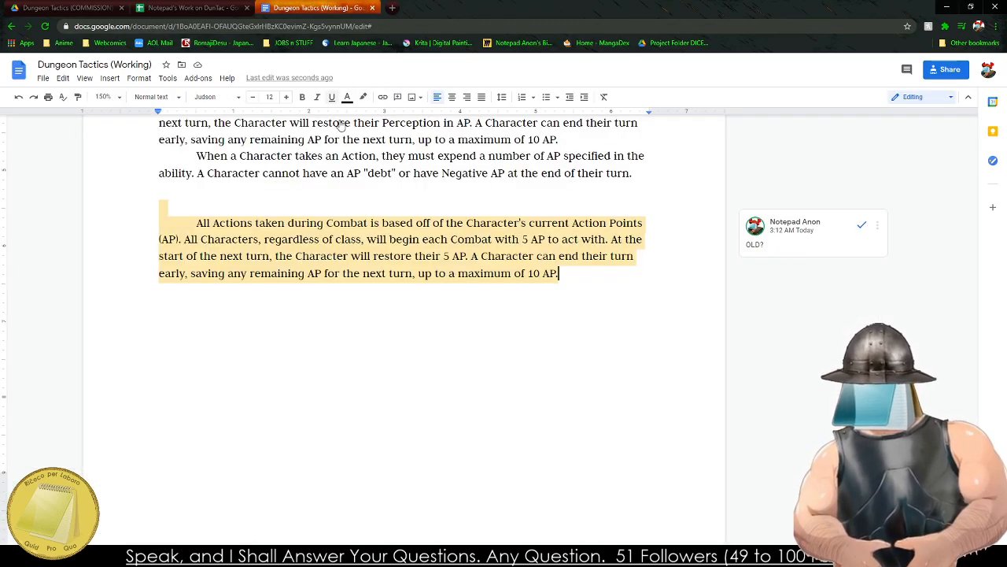
scroll(821, 370, "up", 6)
scroll(821, 370, "up", 4)
left_click_drag(973, 331, 943, 177)
scroll(434, 284, "up", 3)
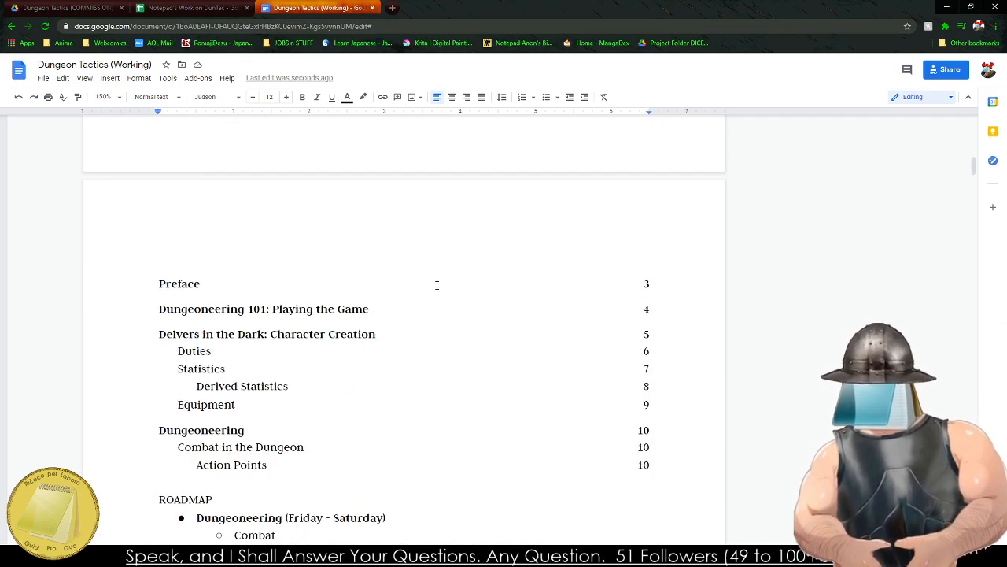
scroll(352, 310, "down", 5)
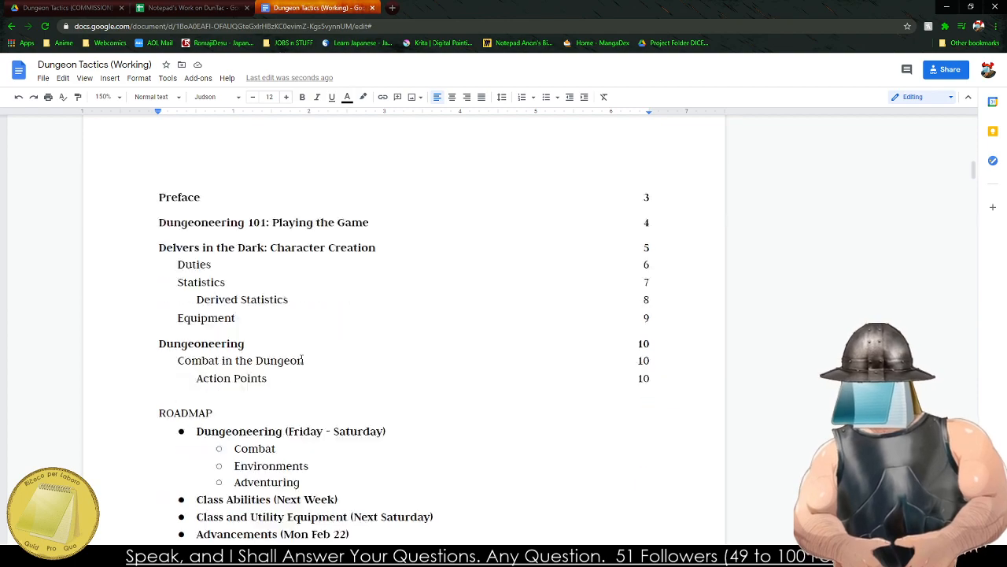
scroll(243, 150, "up", 1)
left_click_drag(241, 151, 259, 151)
left_click(237, 167)
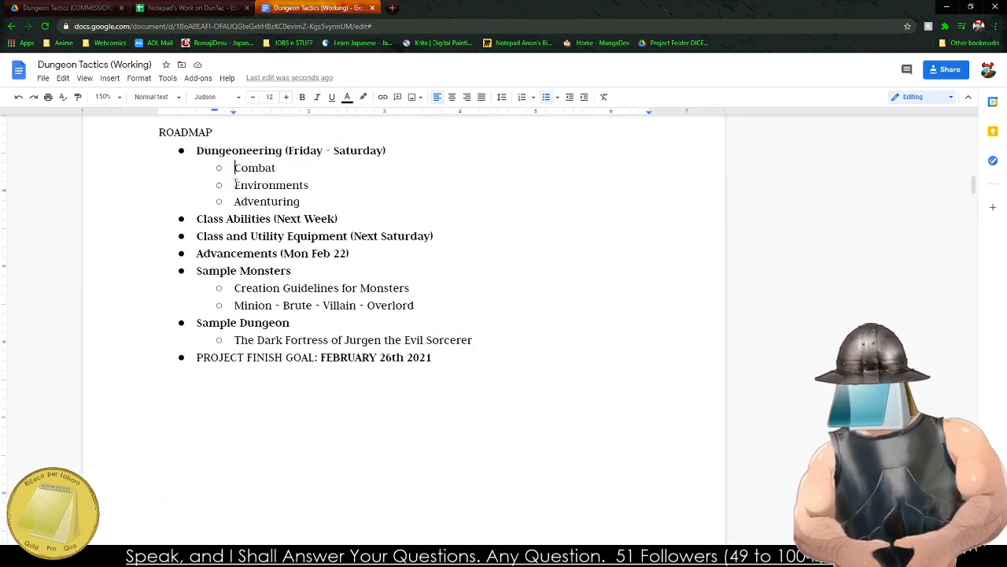
left_click_drag(235, 186, 287, 185)
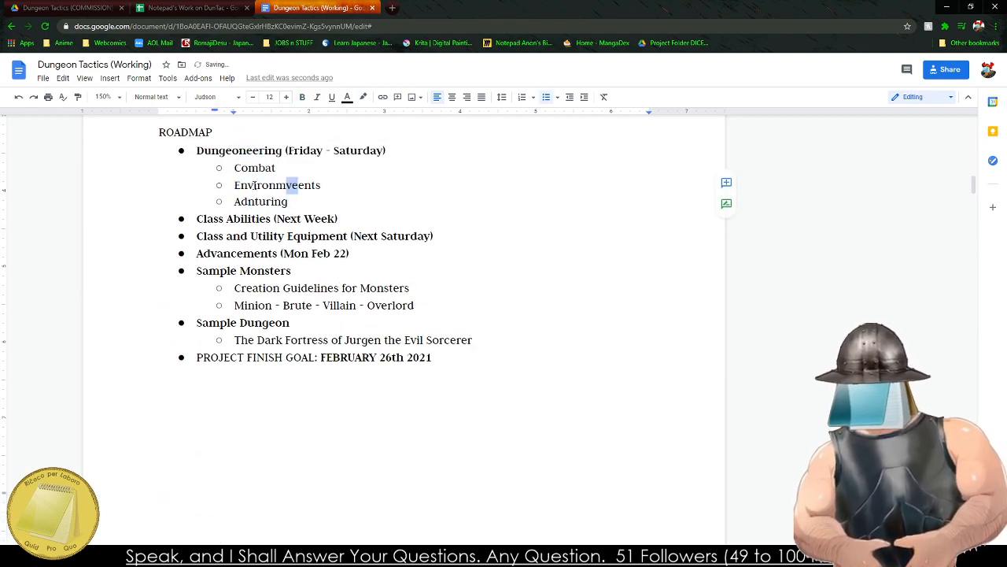
key("ctrl+z")
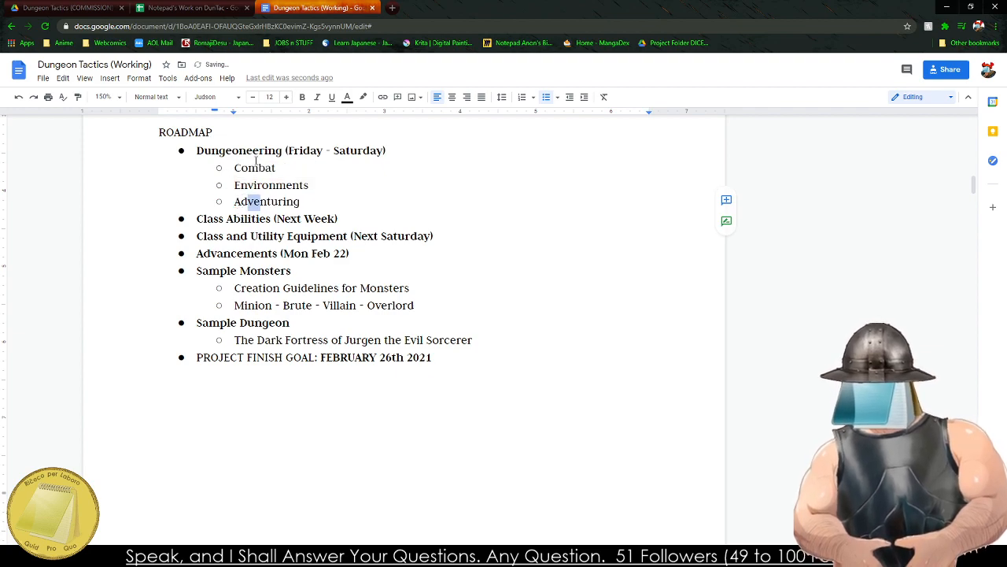
left_click(259, 197)
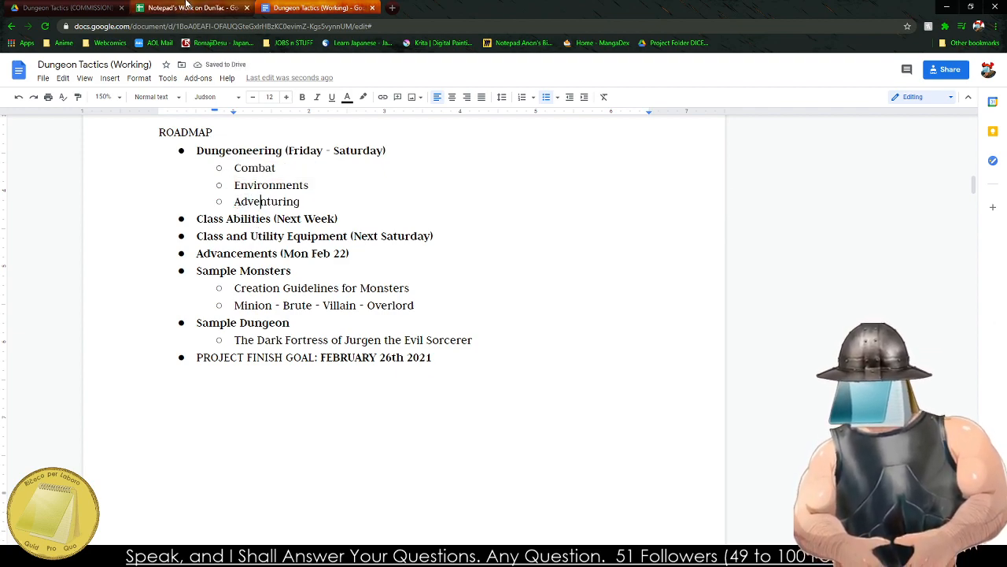
left_click(178, 5)
left_click(71, 8)
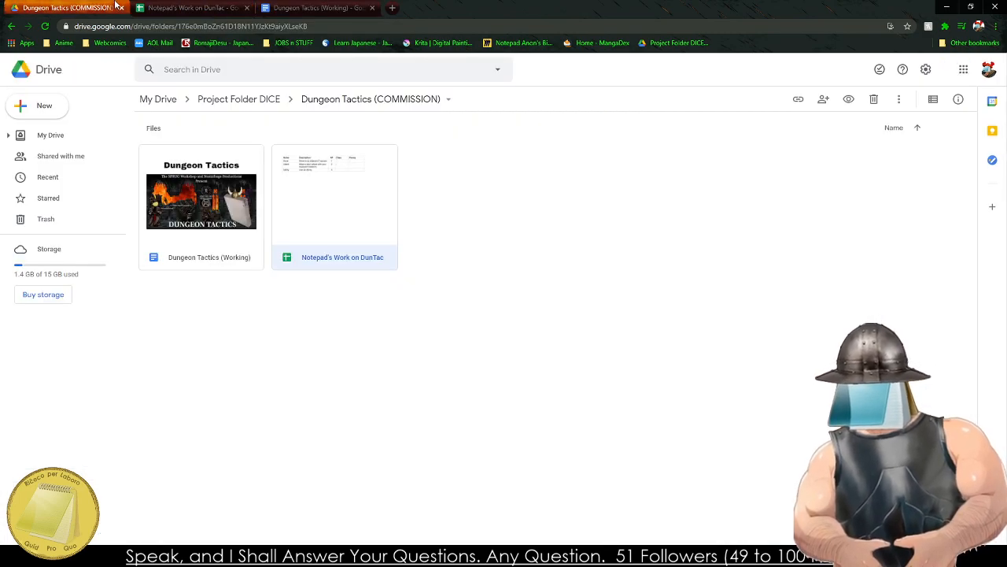
left_click(163, 9)
left_click(315, 8)
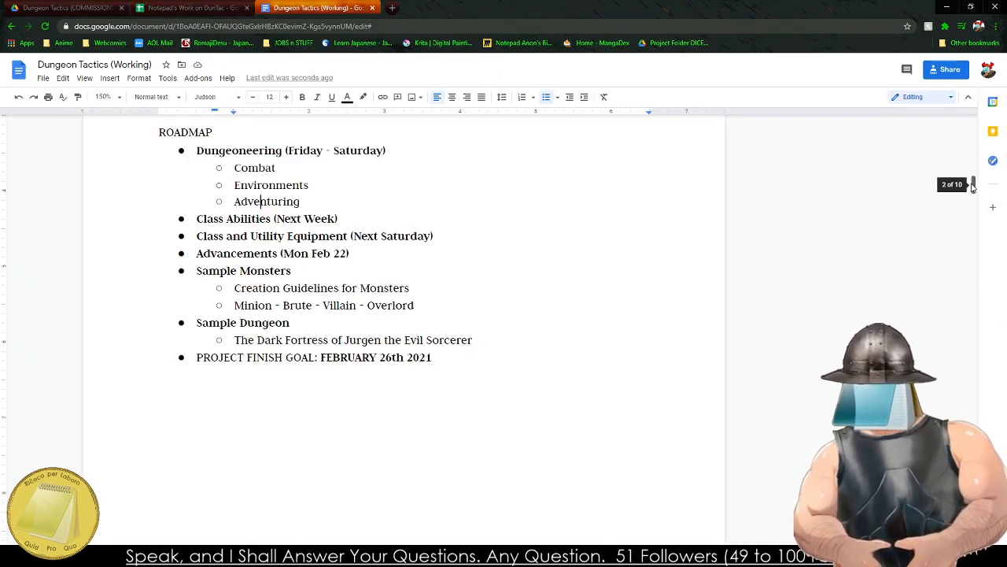
Resolve the "OLD?" comment on the highlighted paragraph at the end of the Action Points section.
scroll(950, 366, "down", 5)
scroll(950, 365, "down", 15)
scroll(212, 394, "down", 3)
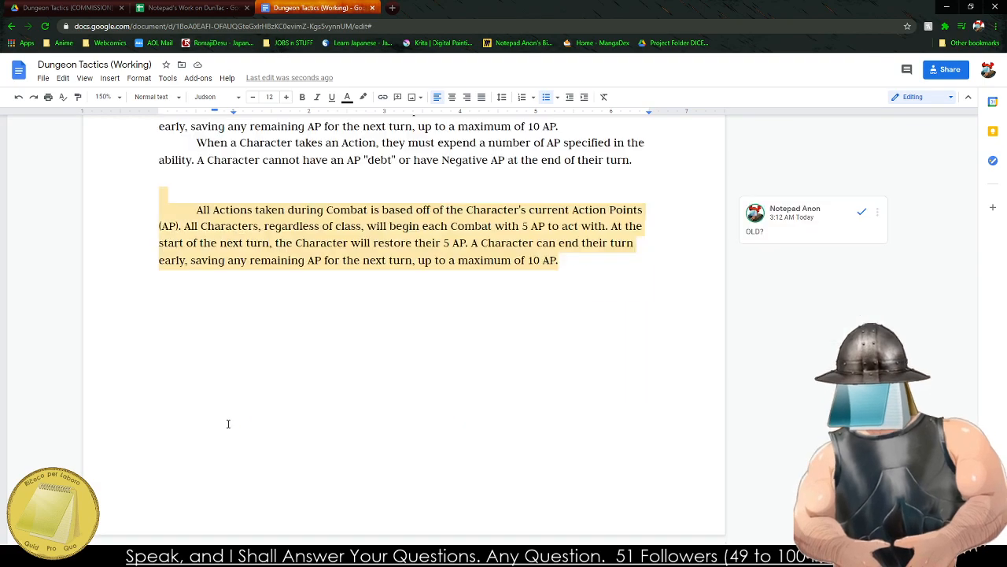
left_click(219, 386)
left_click_drag(180, 321, 188, 318)
left_click(602, 303)
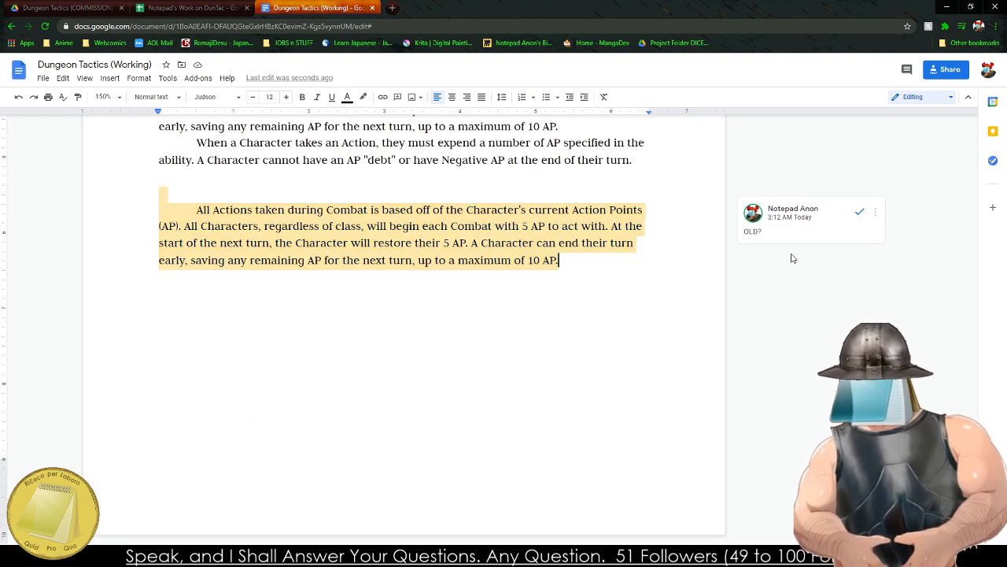
left_click(860, 211)
left_click_drag(559, 261, 86, 210)
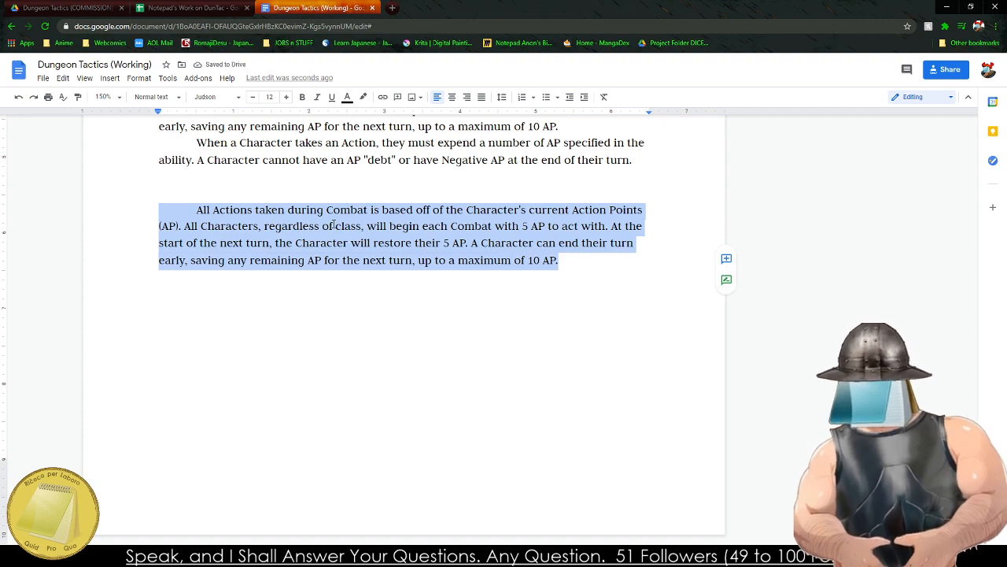
key("BackSpace")
key("ctrl+z")
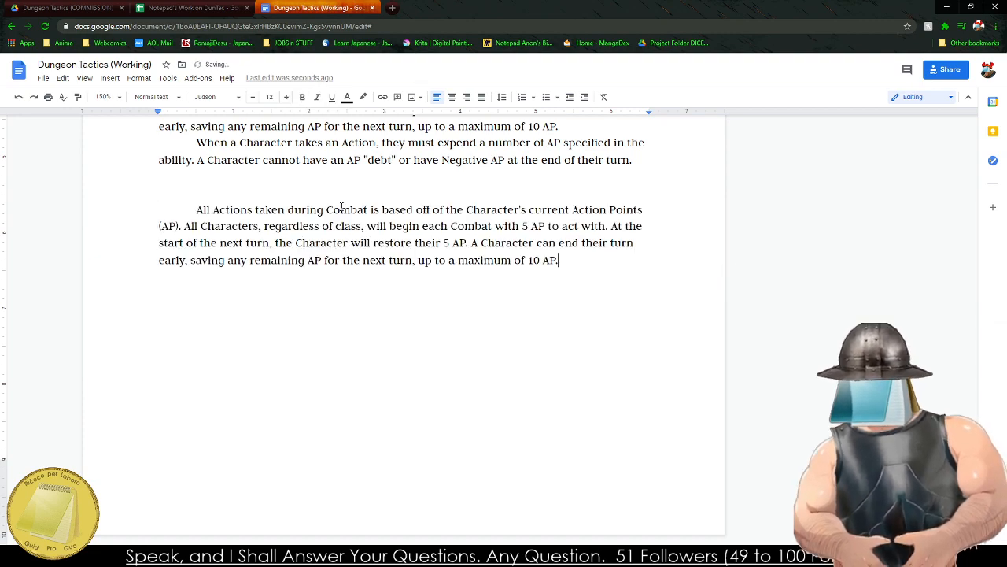
left_click_drag(157, 211, 567, 250)
left_click(560, 271)
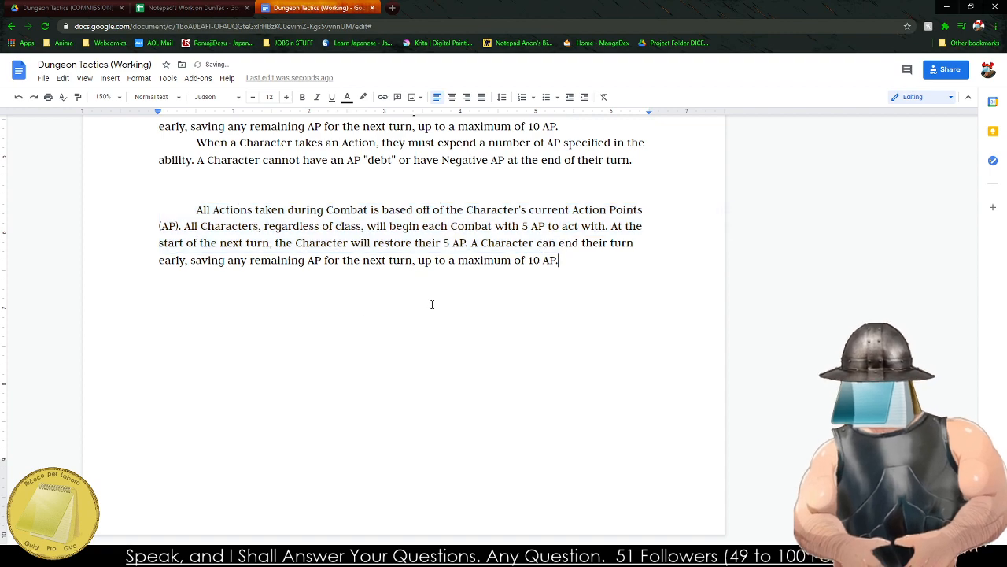
left_click(171, 342)
Remove the blank lines above the old final Action Points paragraph and color its text red.
left_click(140, 189)
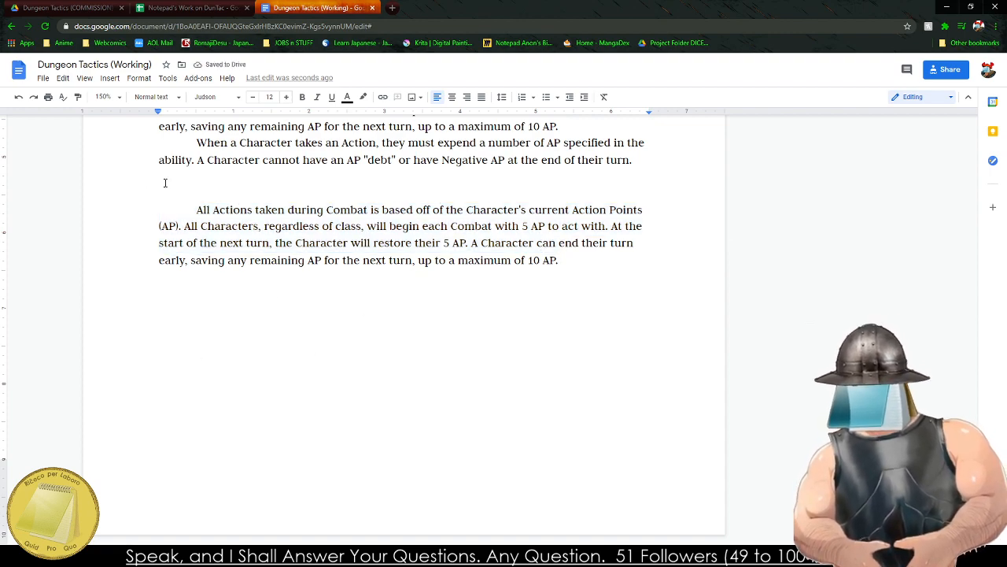
key("Delete")
left_click_drag(165, 183, 572, 241)
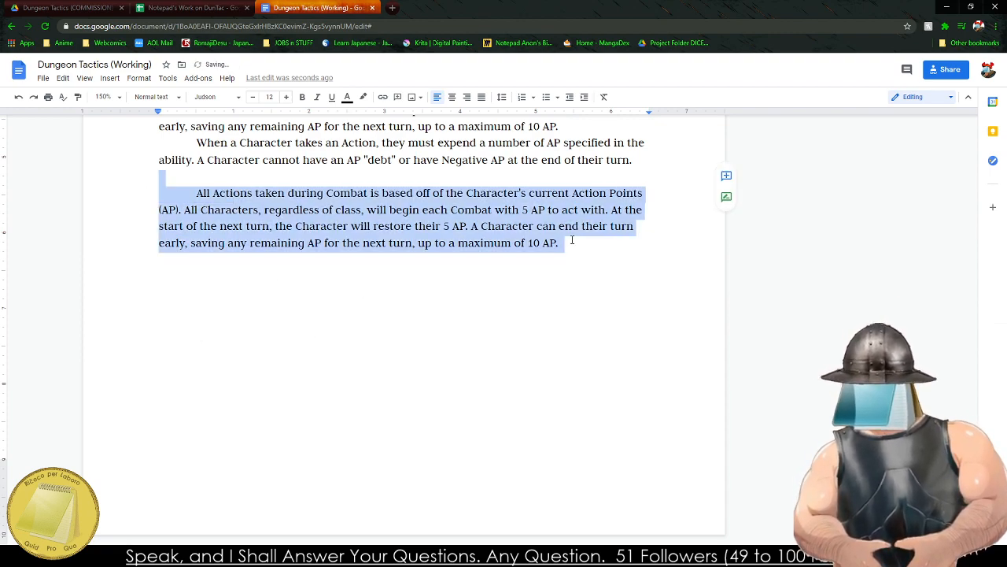
left_click(347, 97)
left_click(364, 128)
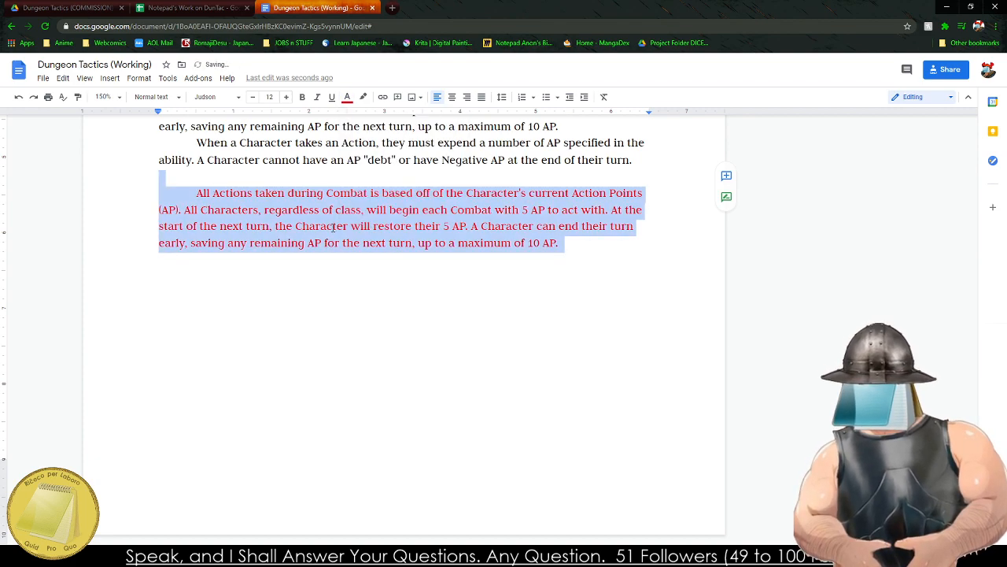
left_click(207, 179)
key("Delete")
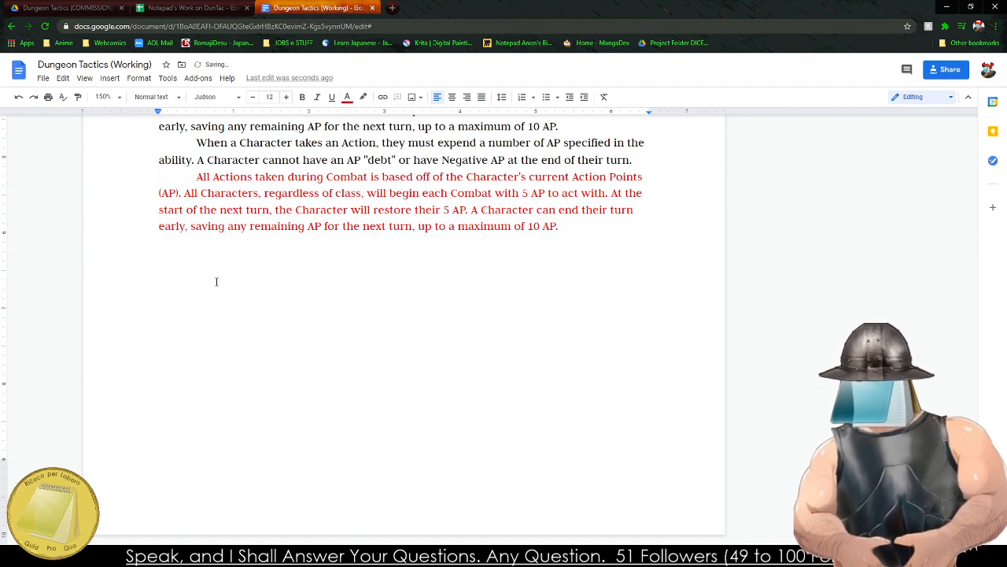
Start a new page after the red paragraph, with the text color set to black.
left_click(216, 282)
left_click(587, 244)
key("Return")
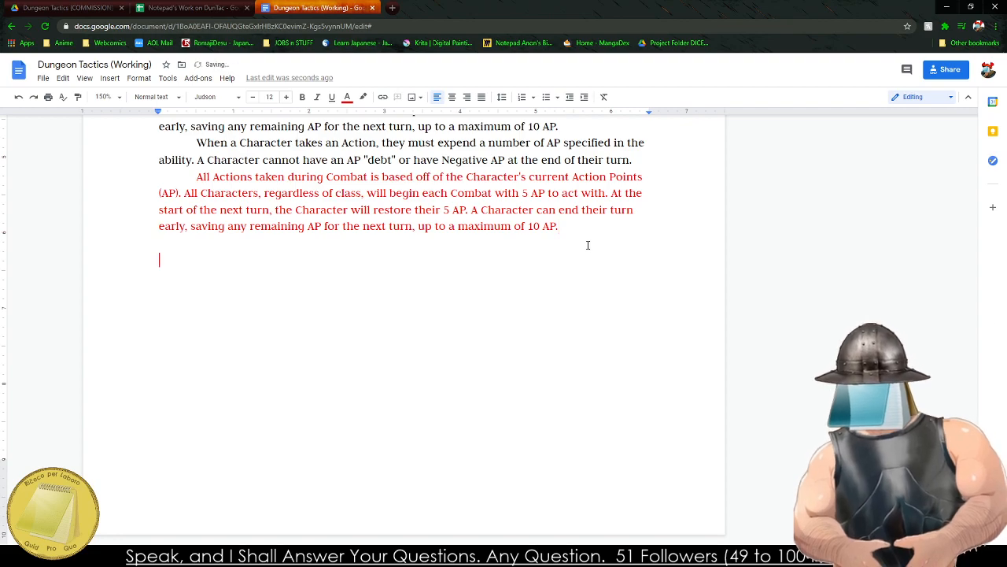
left_click(347, 97)
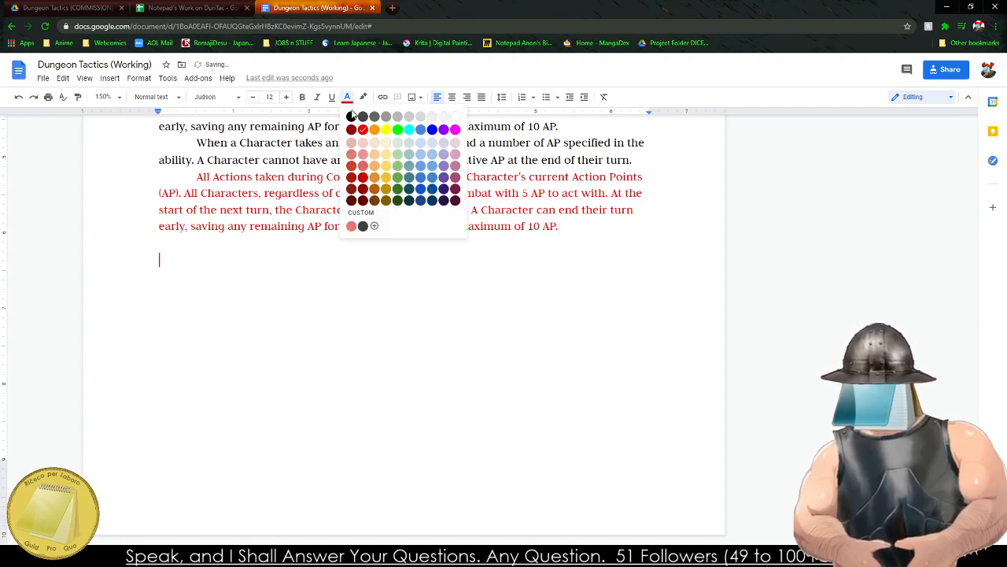
left_click(348, 111)
scroll(363, 337, "up", 3)
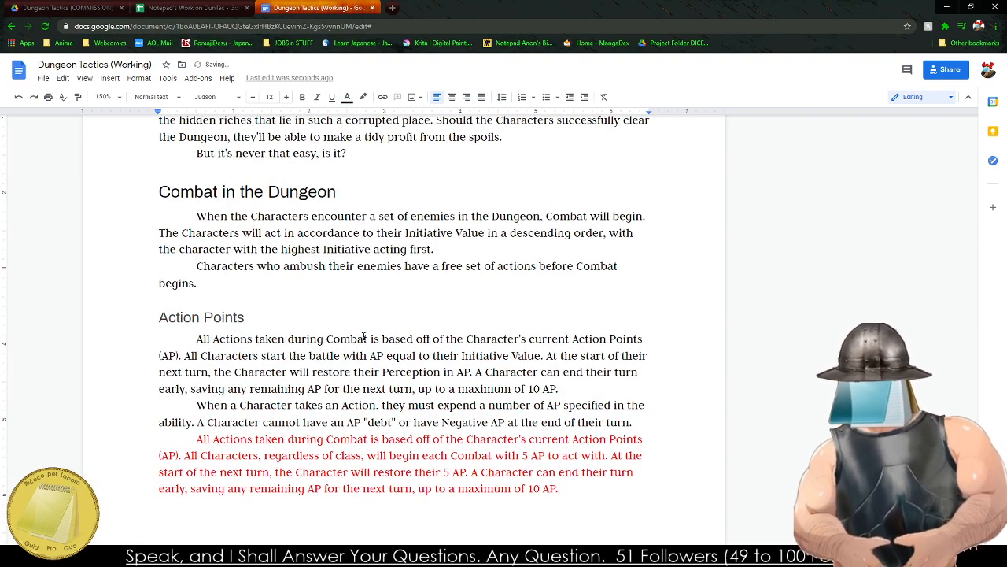
key("ctrl+Return")
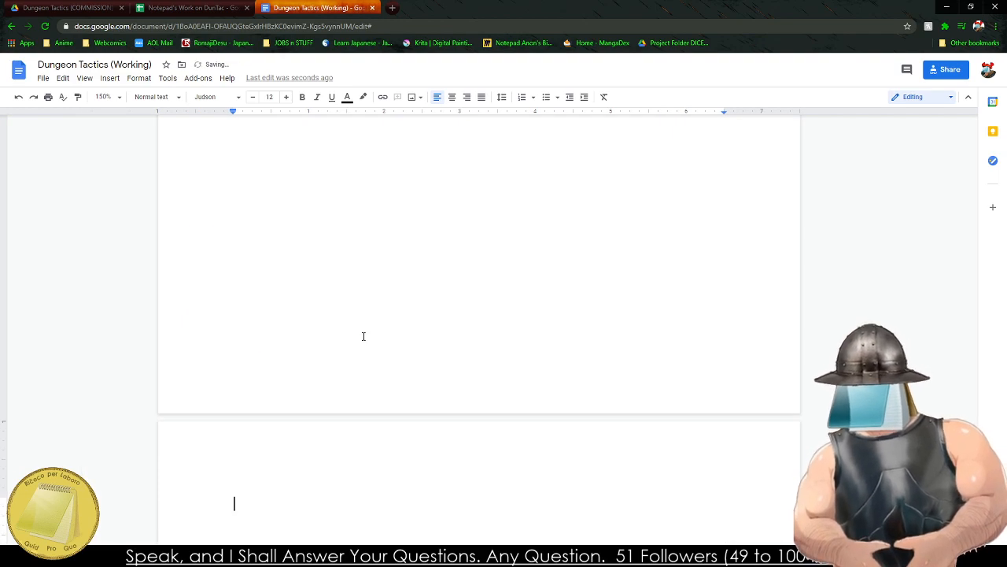
Enter the title "A Combat Encounter" at the start of the new page.
type("Actions during Comab")
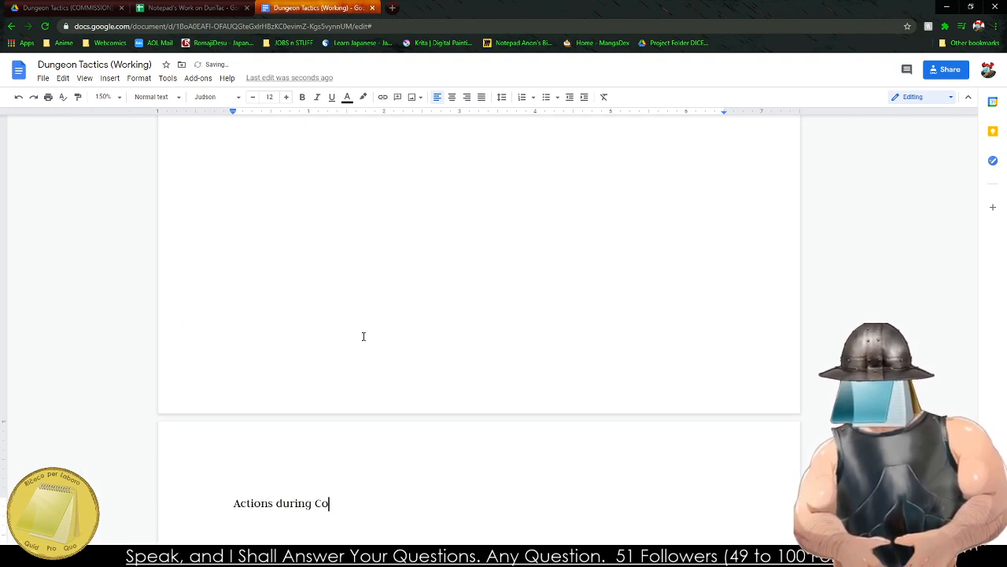
key("BackSpace")
key("BackSpace")
key("BackSpace")
key("BackSpace")
key("BackSpace")
key("BackSpace")
key("BackSpace")
key("BackSpace")
key("BackSpace")
key("BackSpace")
key("BackSpace")
key("BackSpace")
key("BackSpace")
key("BackSpace")
key("BackSpace")
key("BackSpace")
key("BackSpace")
key("BackSpace")
key("BackSpace")
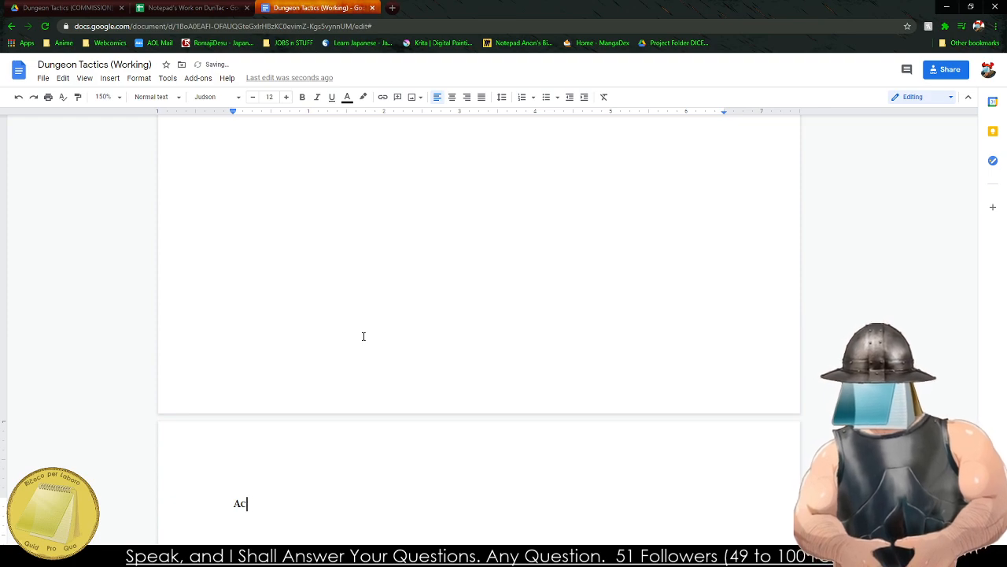
type("Combat ")
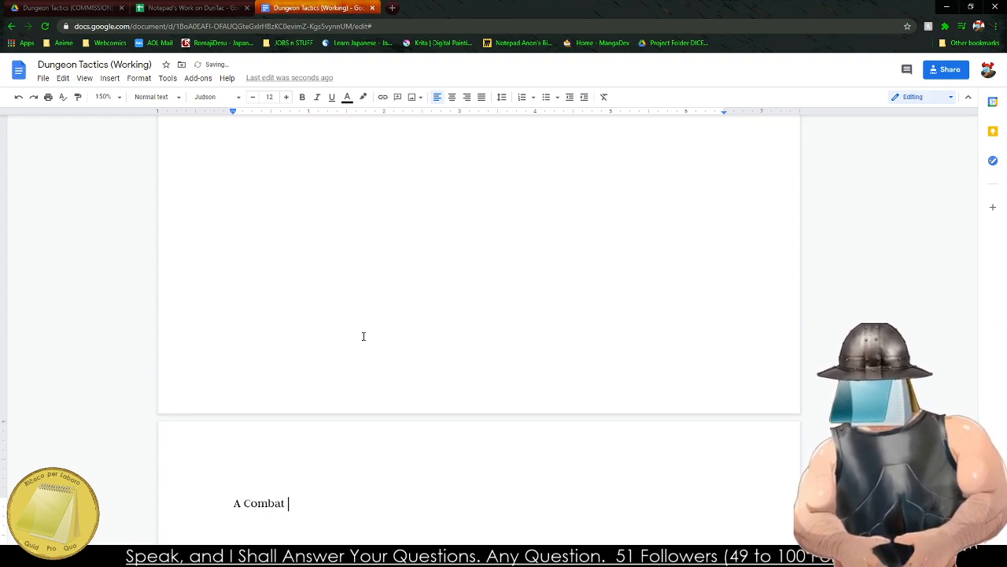
type("Encounter")
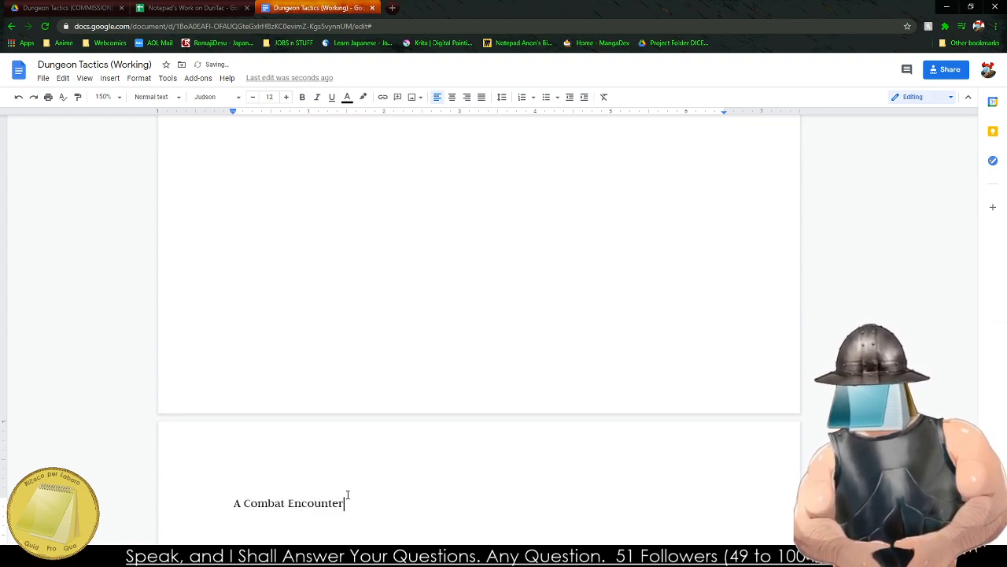
Format the "A Combat Encounter" line as Heading 2.
triple_click(272, 503)
left_click(154, 97)
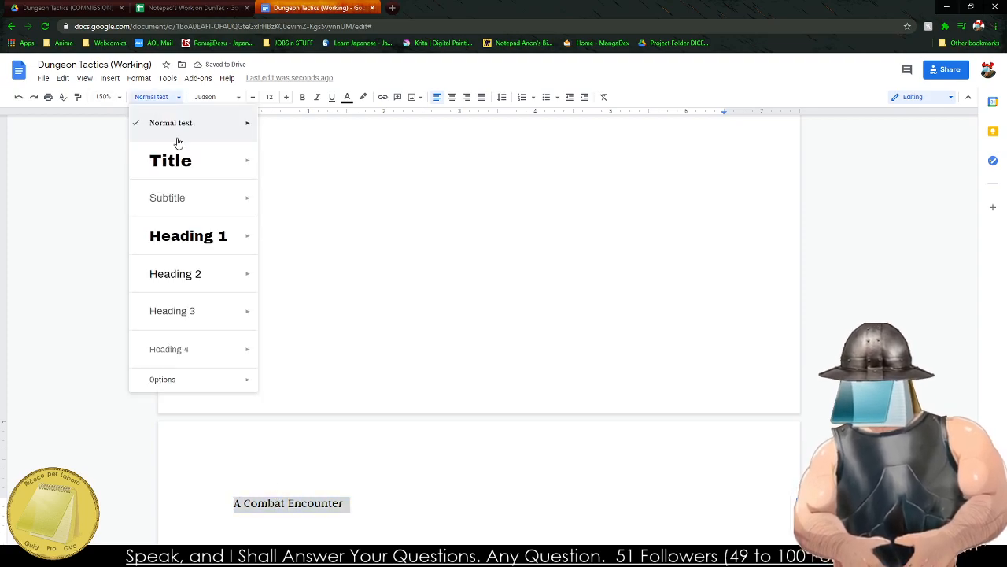
left_click(175, 273)
scroll(331, 362, "down", 5)
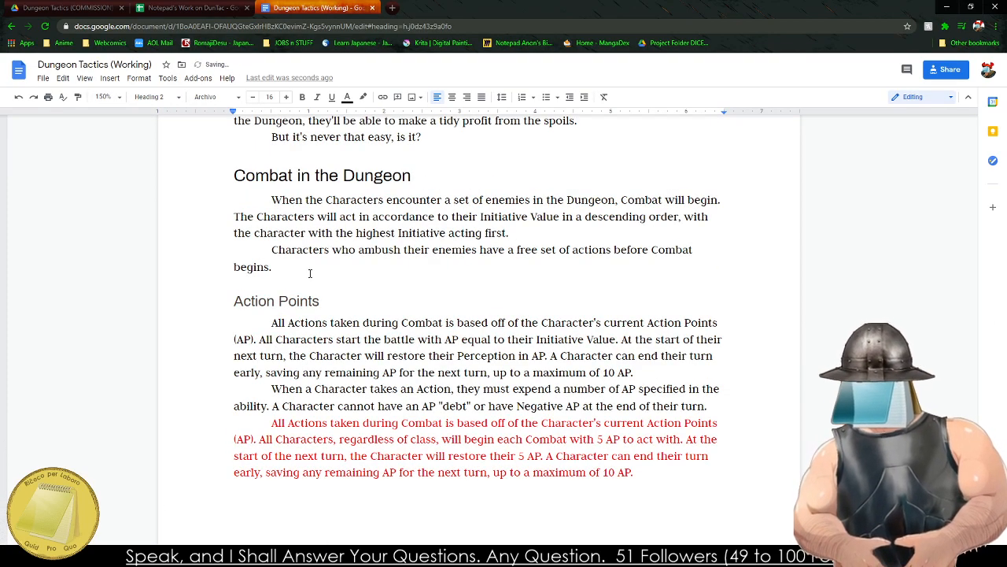
Begin the body paragraph under the "A Combat Encounter" heading with the text "When enemies have been met".
scroll(339, 259, "down", 10)
left_click(357, 333)
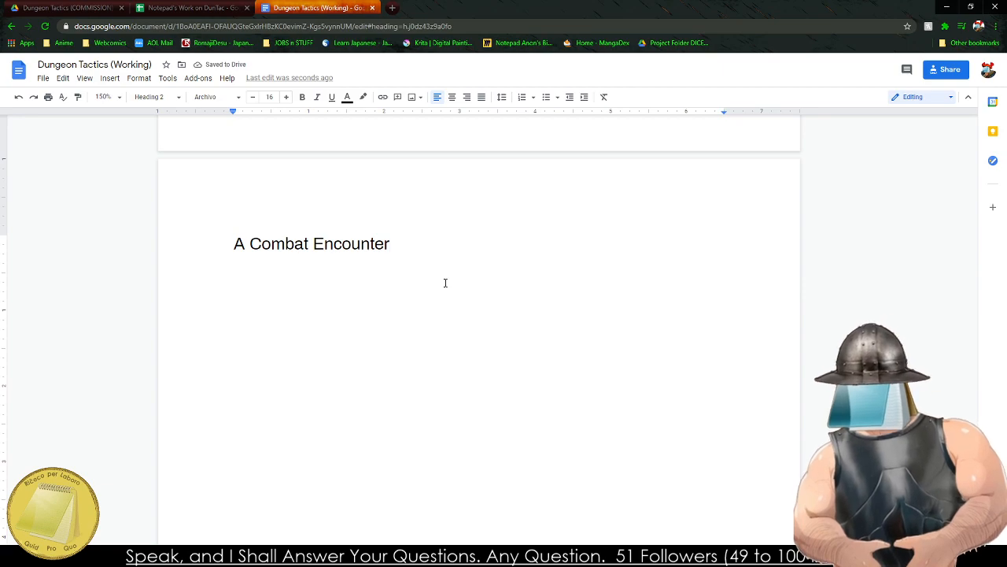
key("Return")
type("When enemies ")
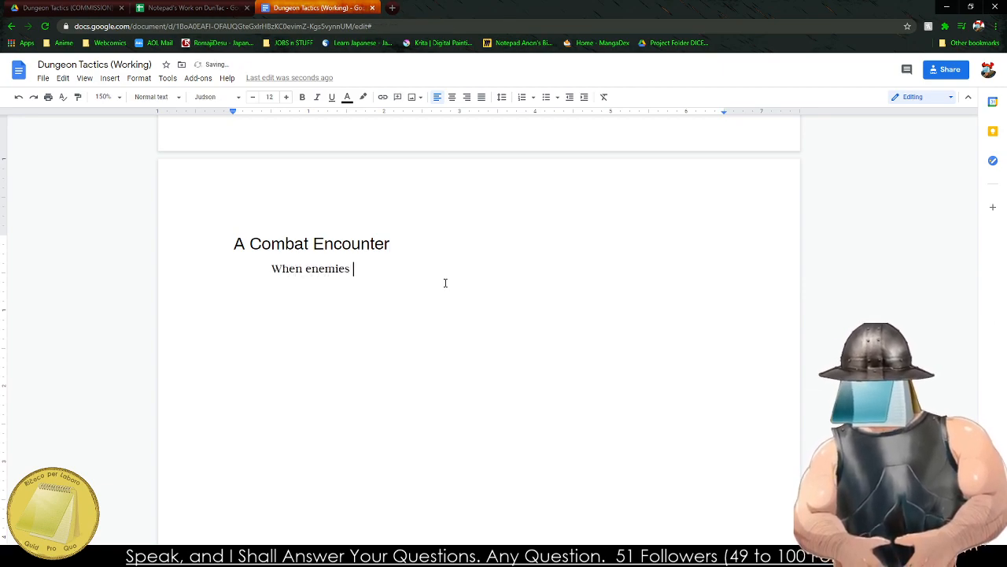
type("have been met")
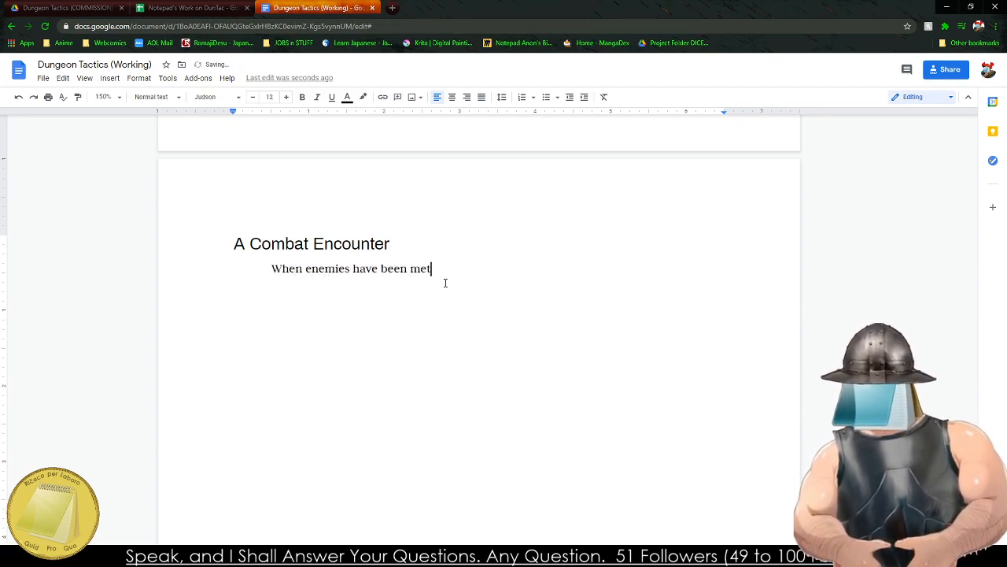
Copy the paragraph's opening line into the separate text editor window and continue it with "in the Dungeon, combat begins.".
triple_click(393, 268)
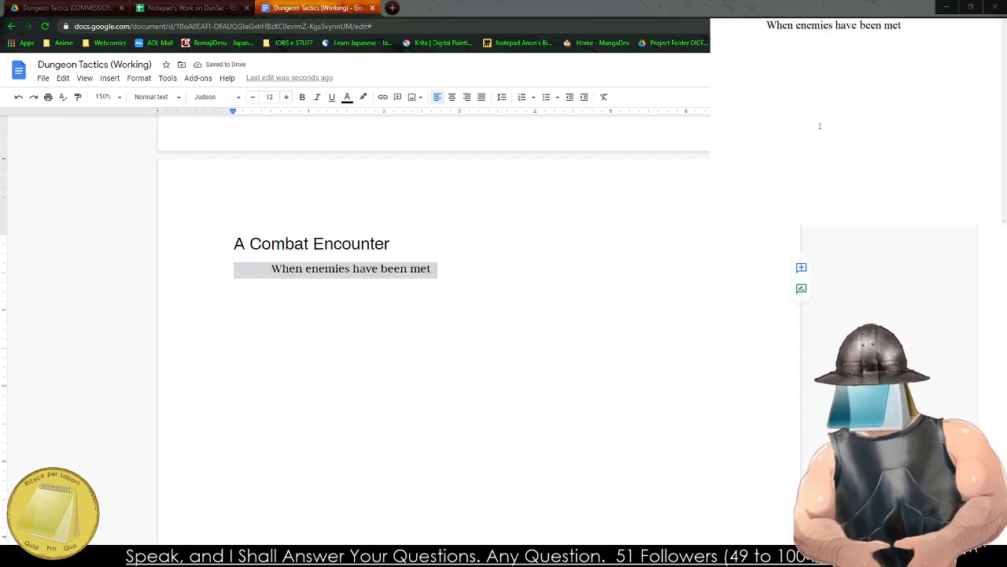
type("in the ")
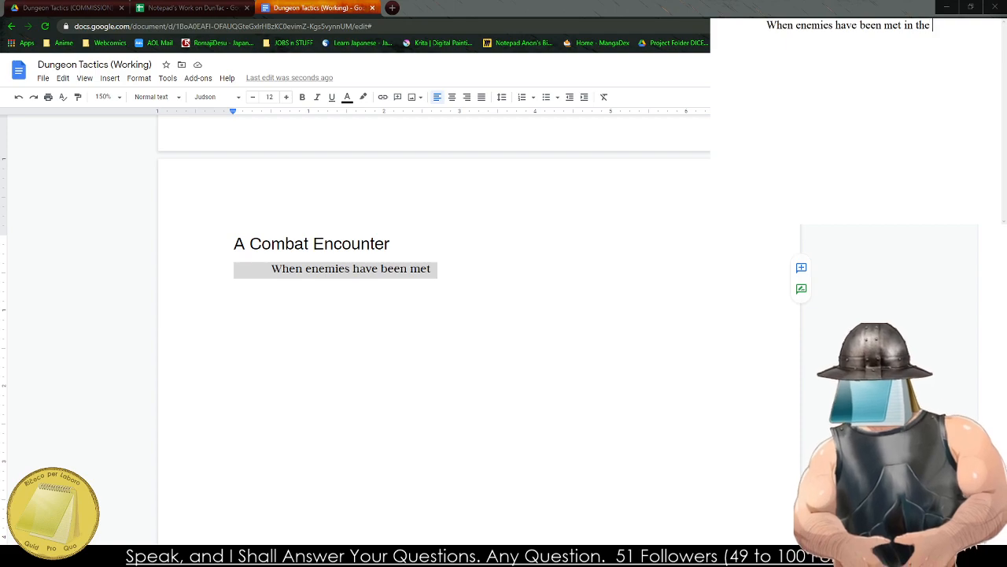
type("Dungeon, comba")
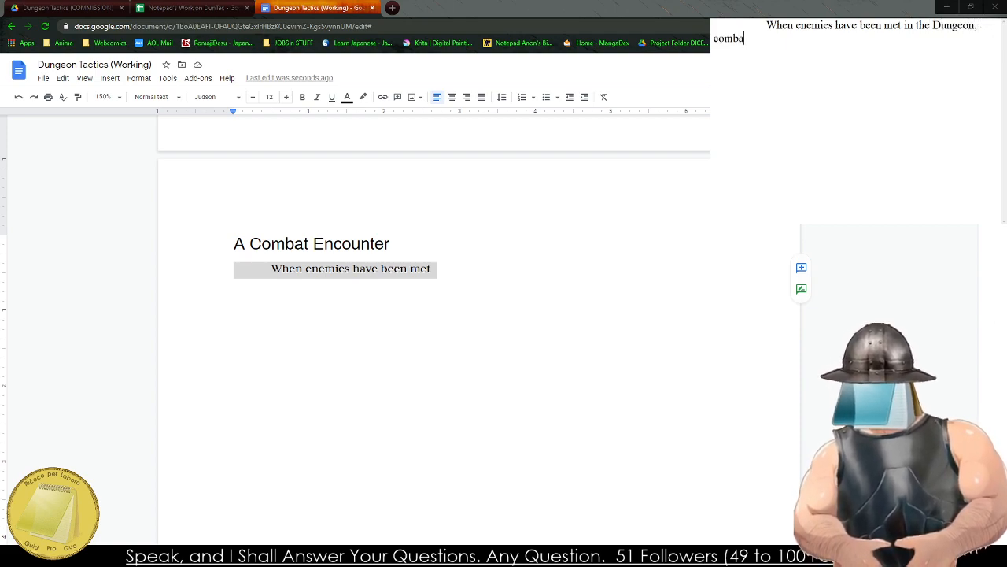
type("t begins. initi")
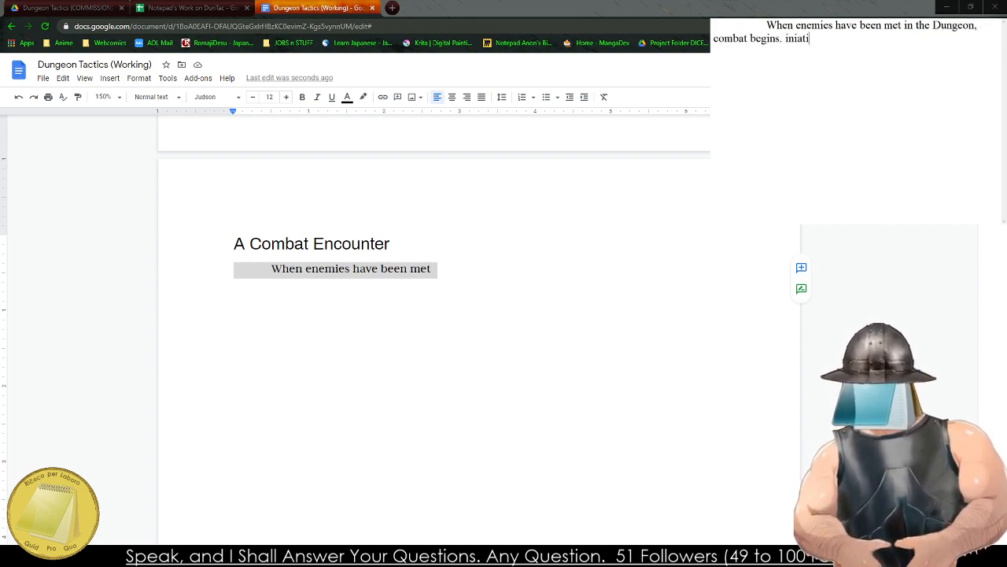
Add the sentence "Iniatitive is determined and all the Characters begin their turns." to the end of the first paragraph.
key("BackSpace")
key("BackSpace")
key("BackSpace")
key("BackSpace")
key("BackSpace")
type("Iniatit")
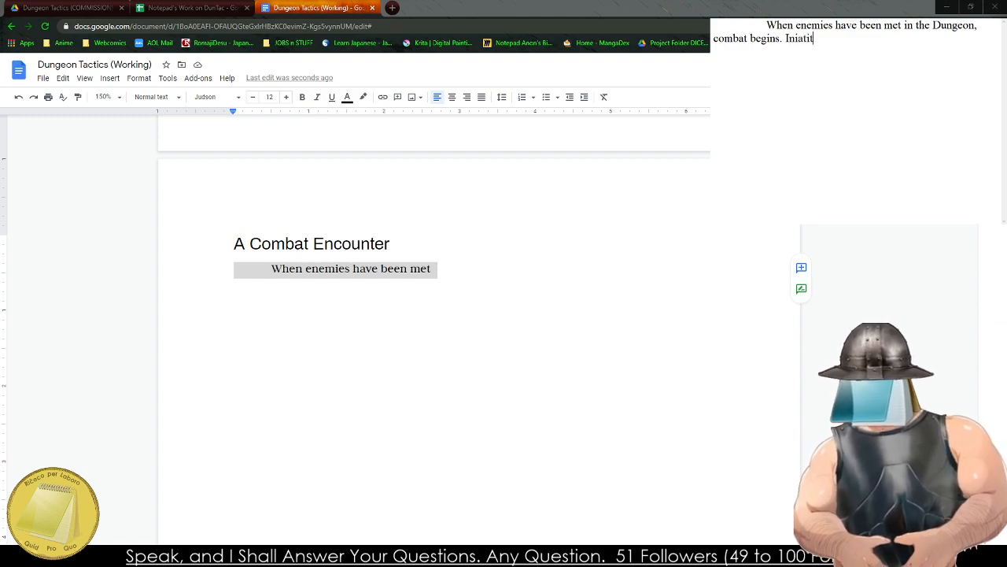
type("ive is determined at")
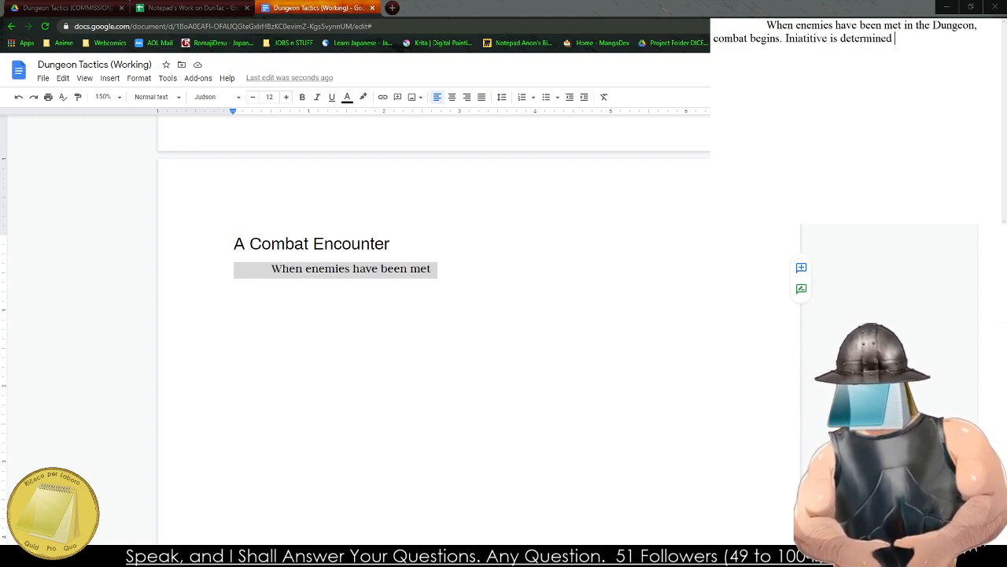
key("BackSpace")
type("nd allk t")
key("BackSpace")
key("BackSpace")
key("BackSpace")
type("the Charact")
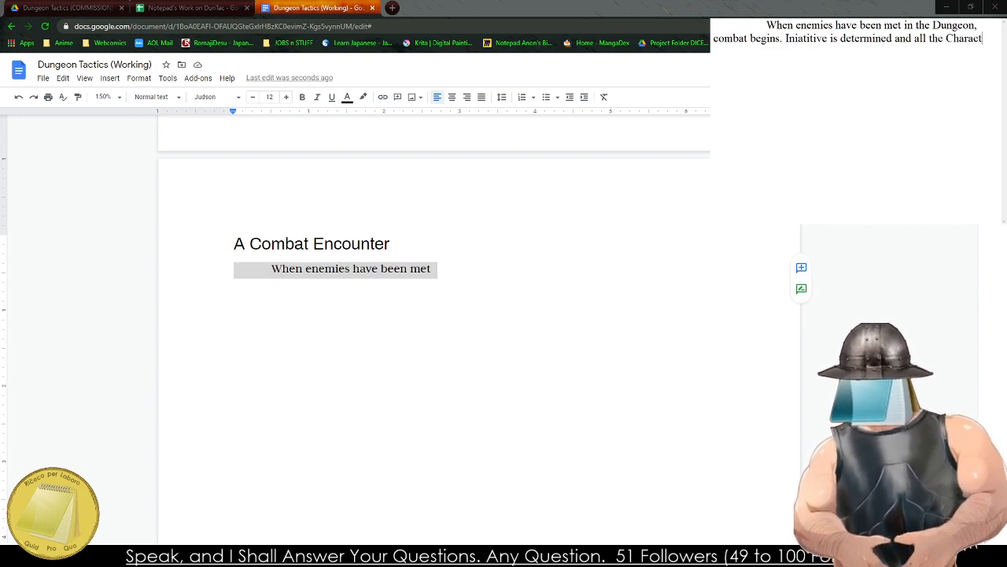
type("ers begin th")
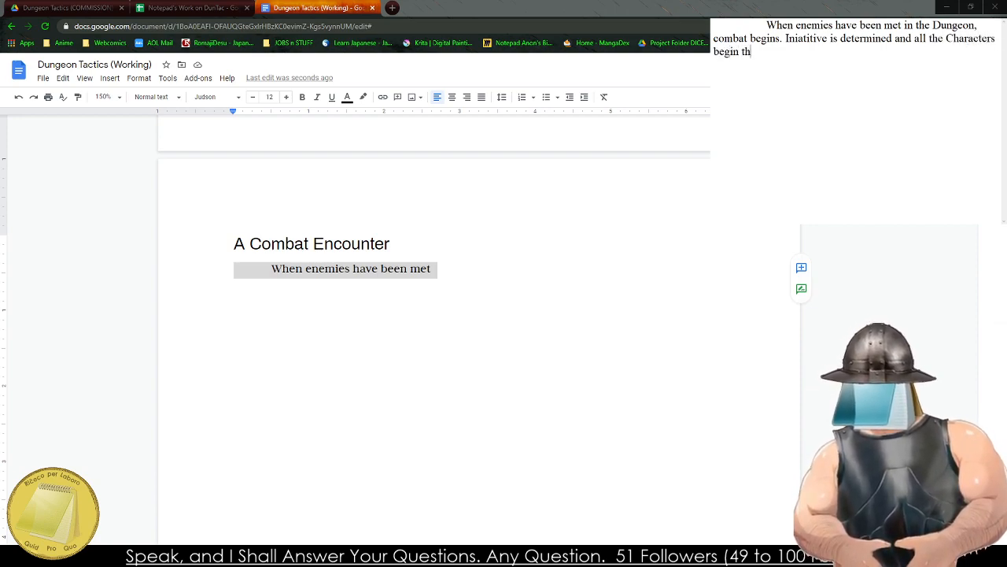
type("eir turns.")
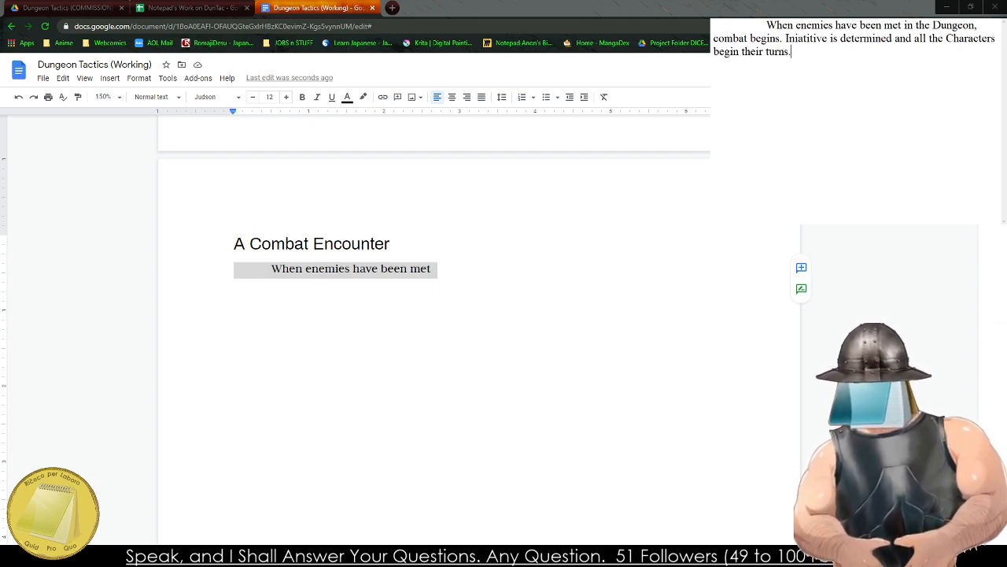
Start a new indented paragraph below the first one with the words "Every Character".
key("Return")
key("Tab")
type("Ever")
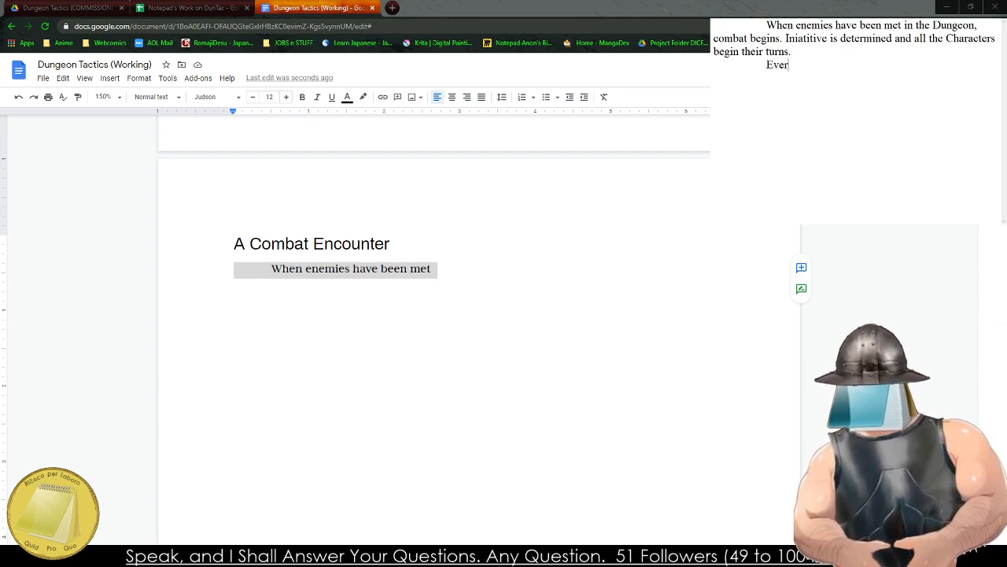
type("y Character")
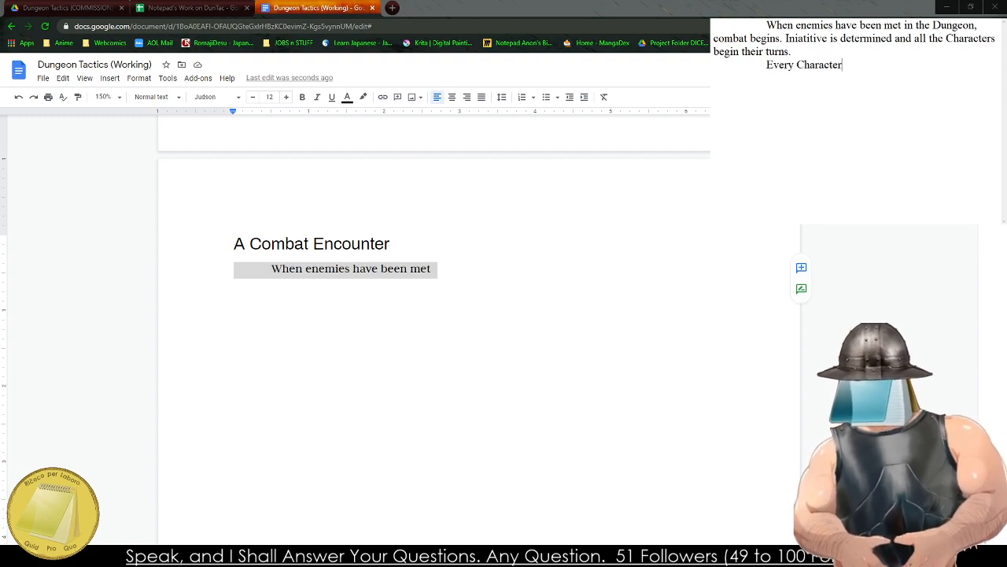
Search the web for "divinity original sin 2 Actions" in a new browser tab and read the Divinity Original Sin 2 wiki's Skills page.
left_click(392, 7)
type("D")
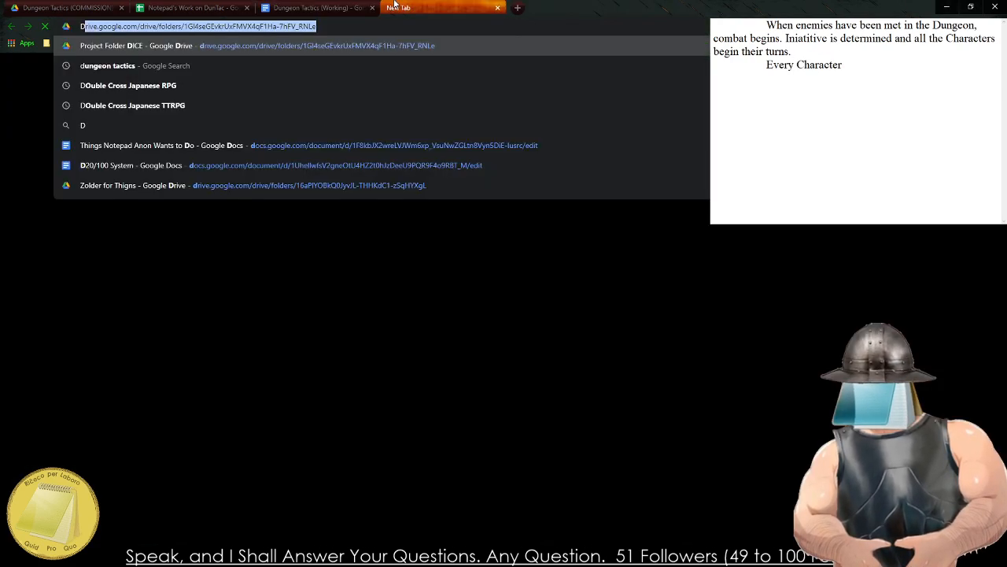
type("ivinity original sin 2 A")
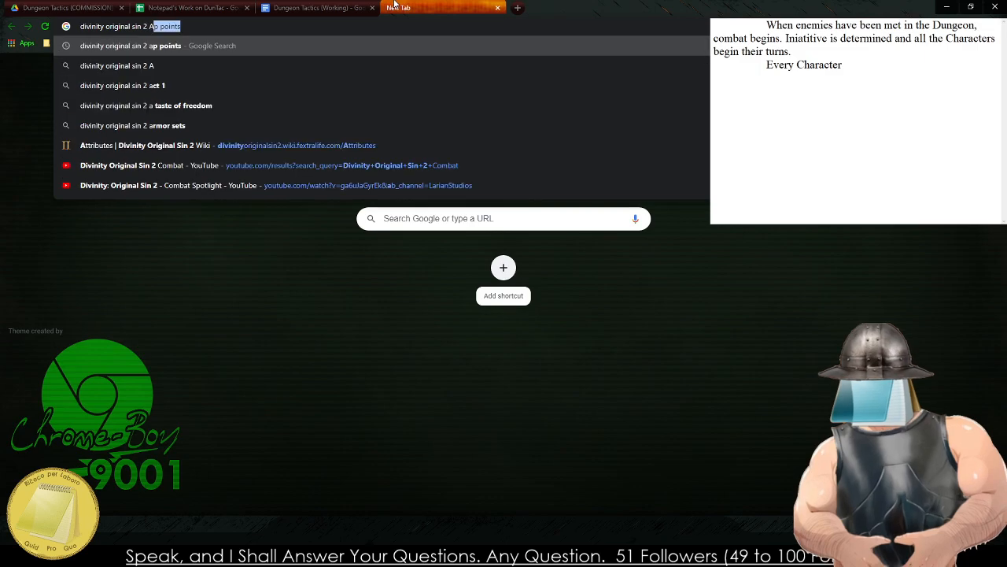
type("ctions")
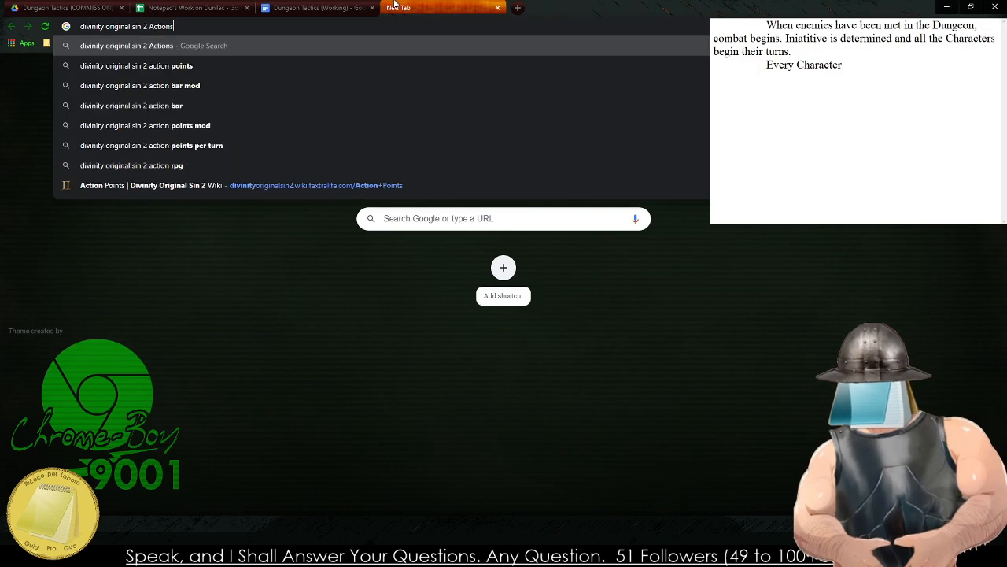
key("Return")
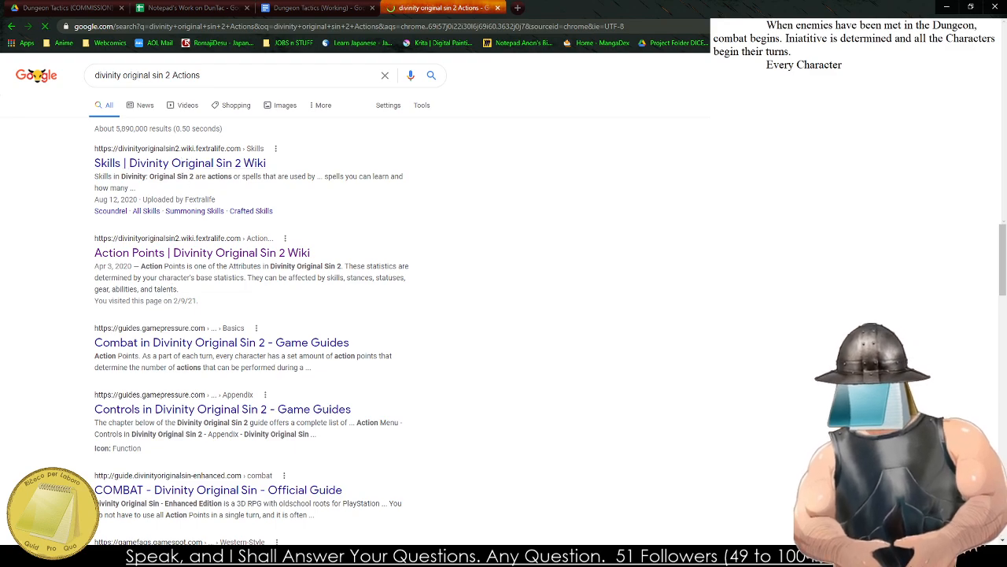
left_click(183, 171)
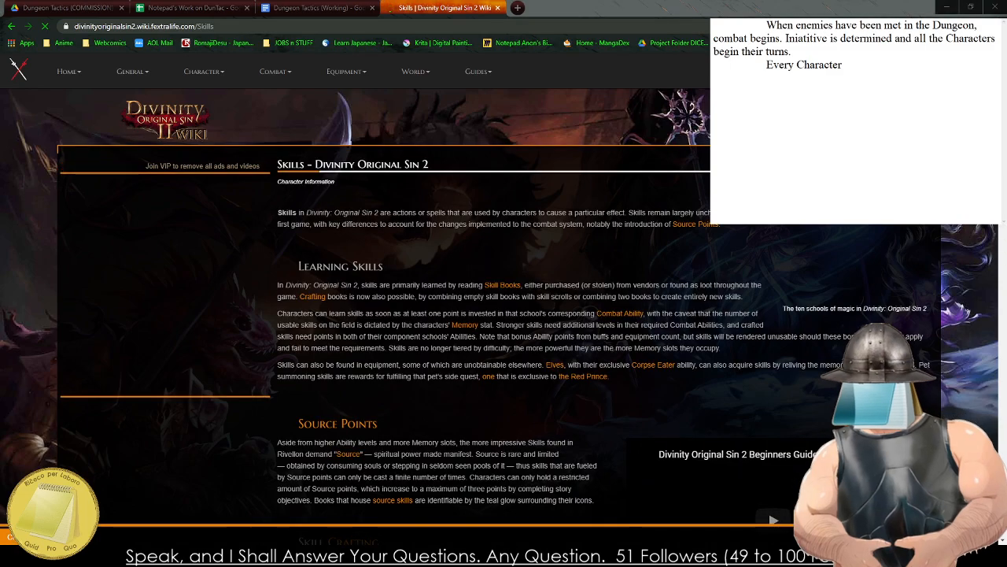
scroll(385, 339, "down", 3)
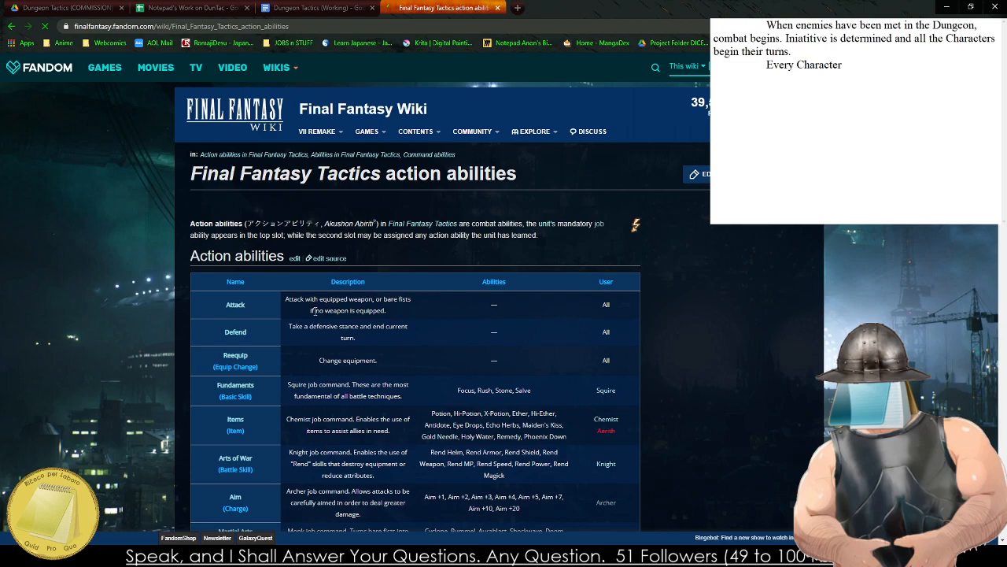
Examine the action abilities table on the Final Fantasy Tactics wiki page, including the dummied abilities, as reference for character actions.
scroll(314, 311, "down", 3)
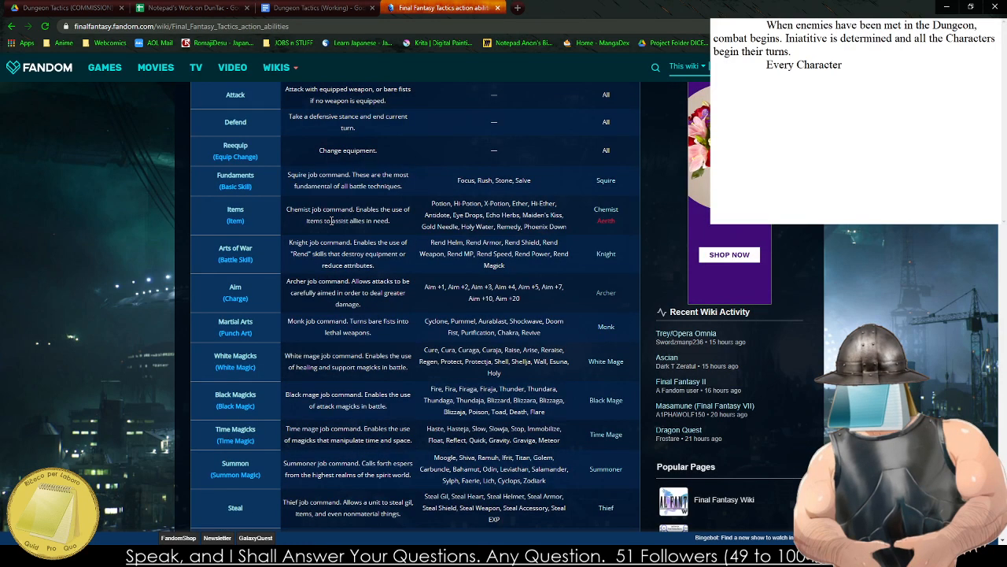
scroll(332, 221, "down", 5)
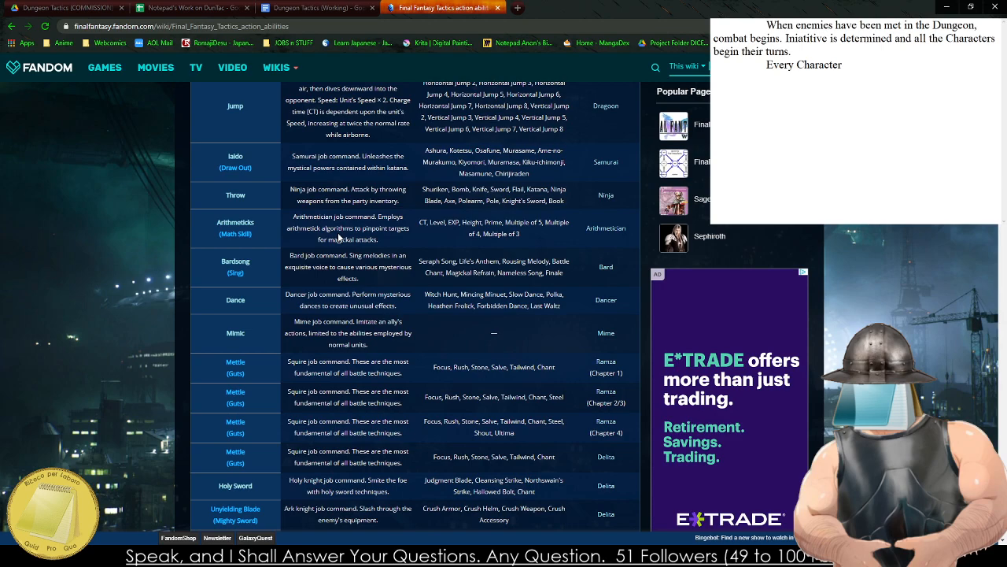
scroll(339, 238, "down", 5)
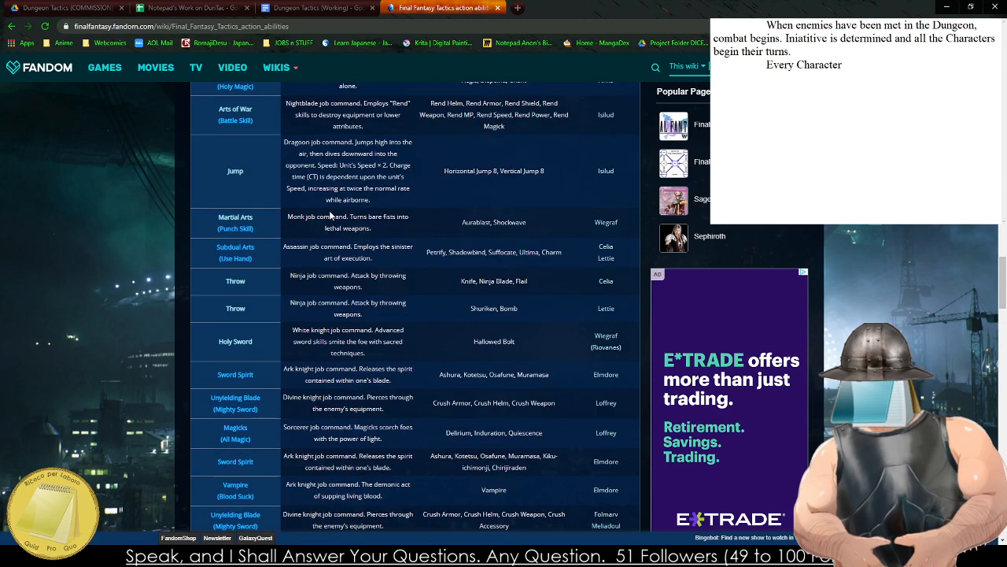
scroll(330, 214, "down", 10)
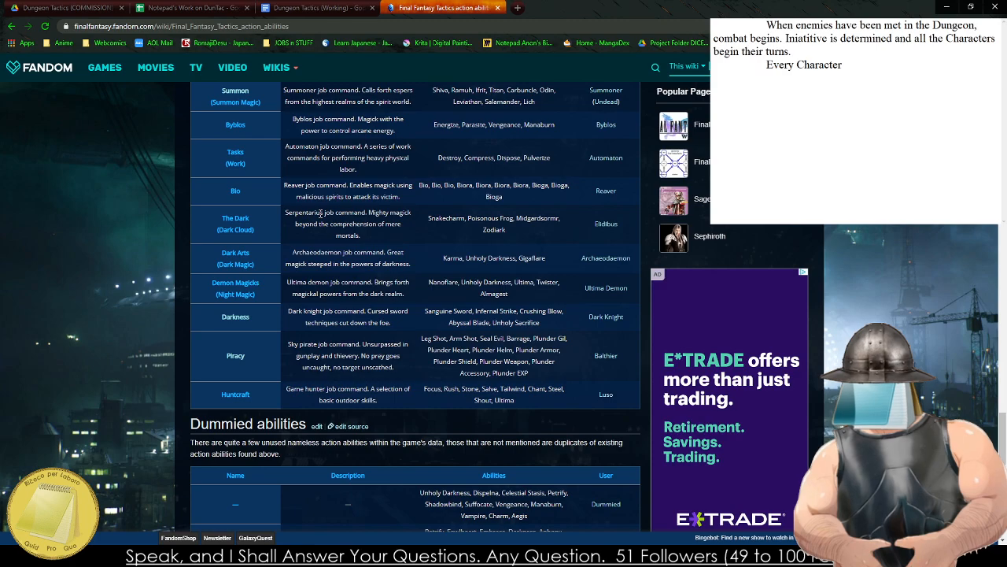
scroll(320, 212, "down", 5)
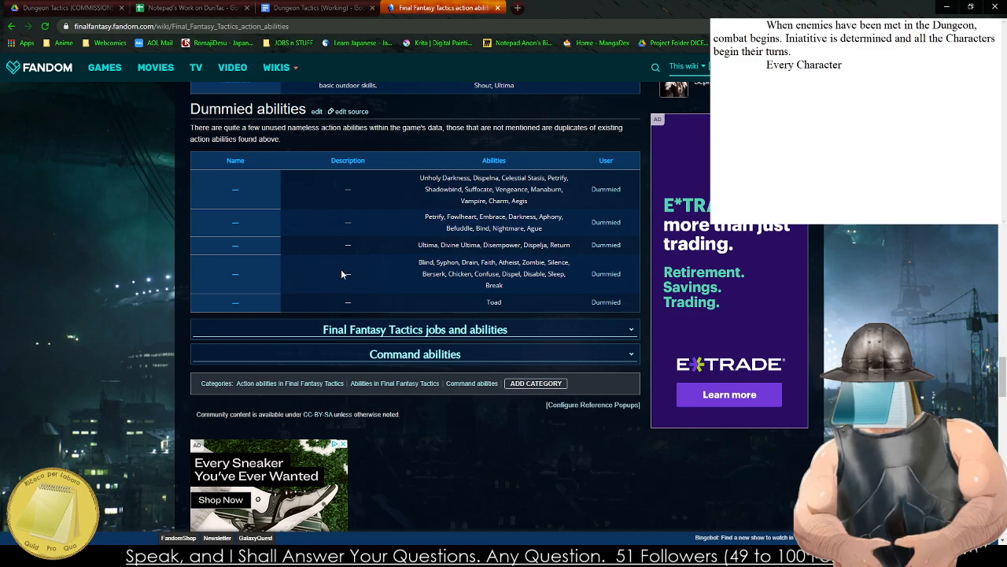
scroll(346, 280, "up", 1)
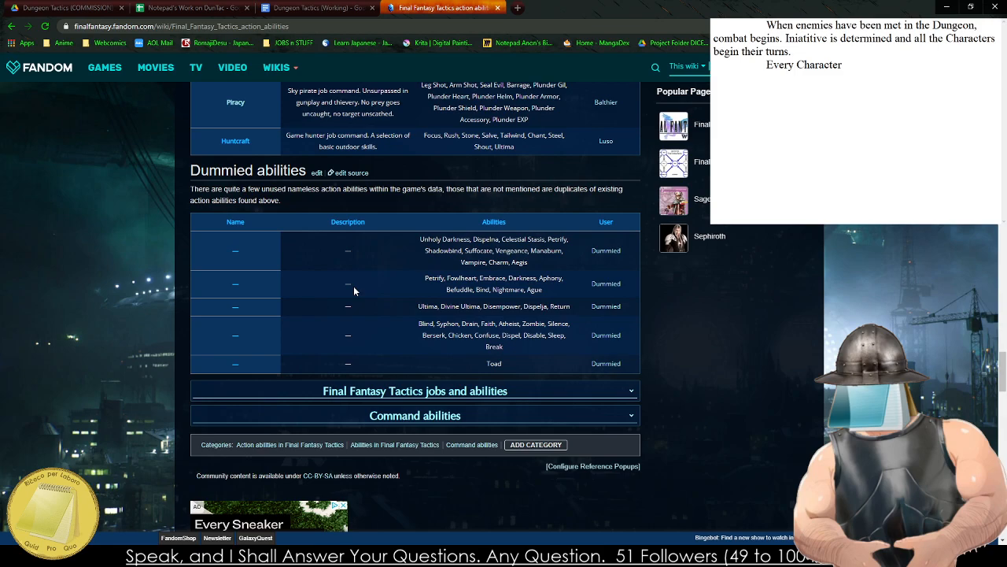
scroll(401, 296, "up", 10)
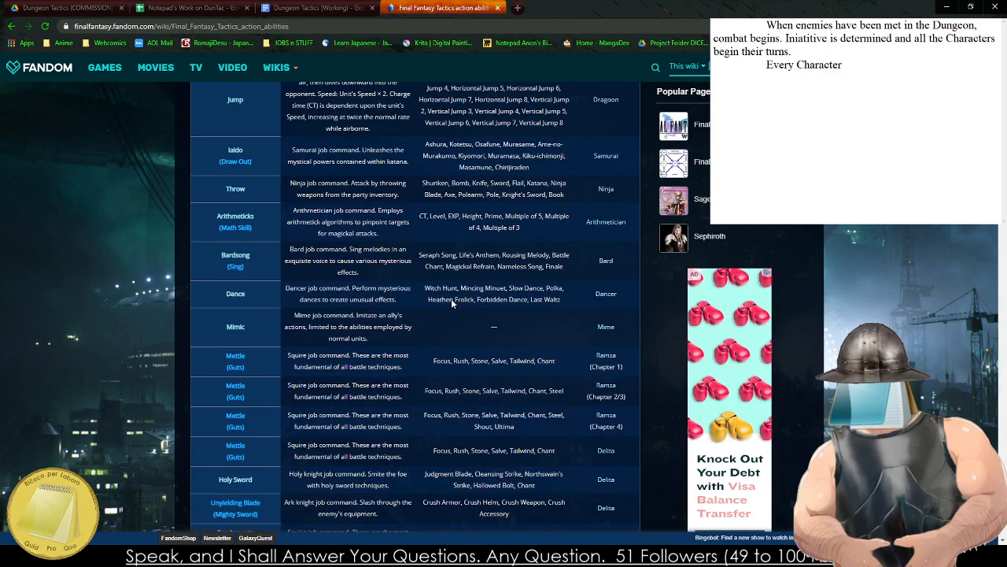
scroll(441, 283, "up", 10)
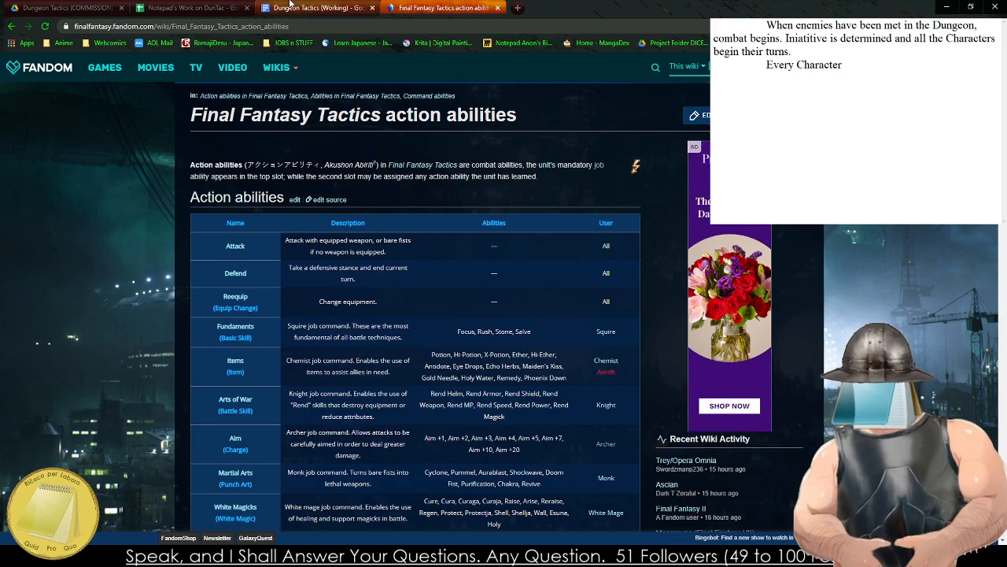
Continue the draft's "Every Character" paragraph with "will have their basic set of abilities they are able to perform in combat, with".
left_click(290, 4)
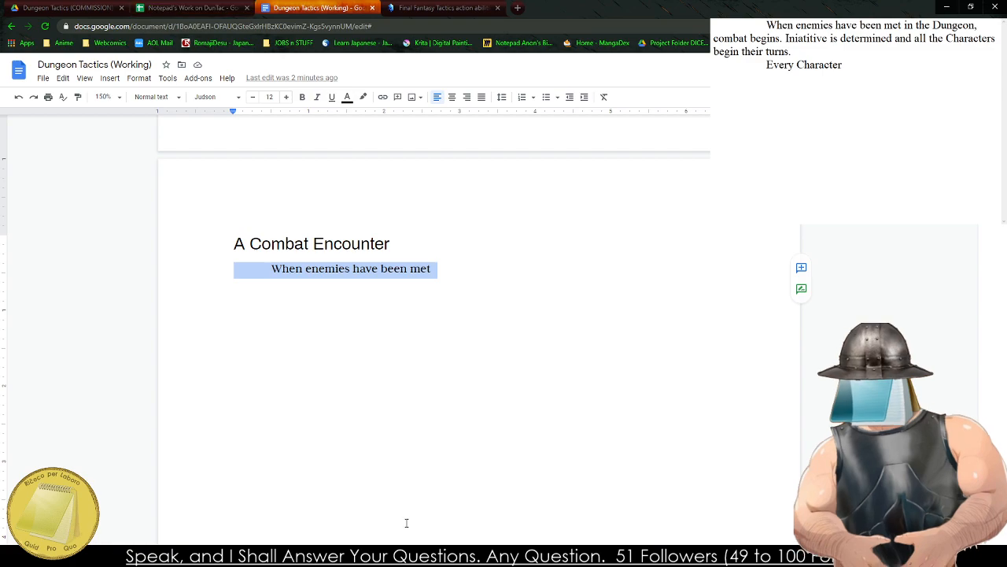
left_click(917, 67)
type("will")
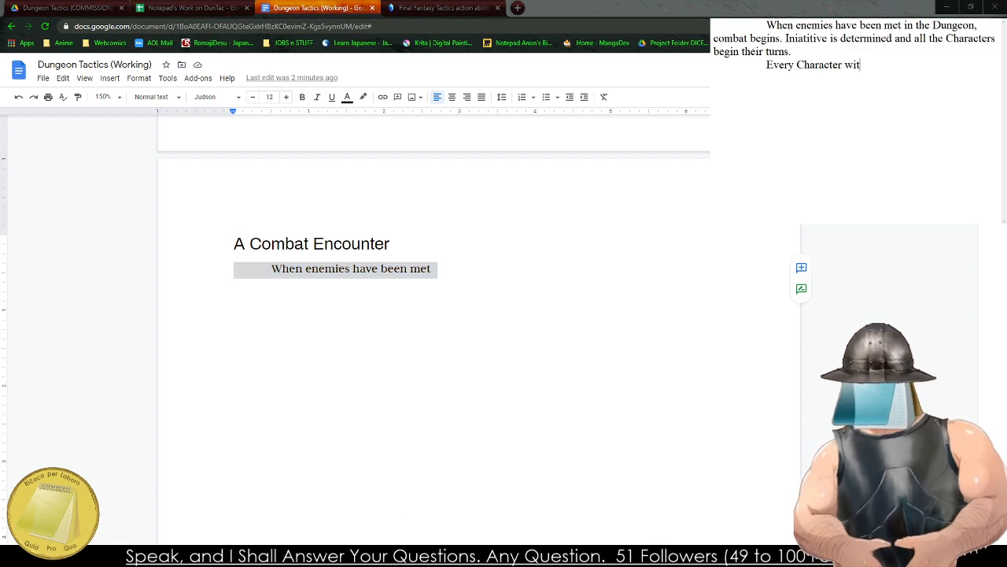
type(" have ")
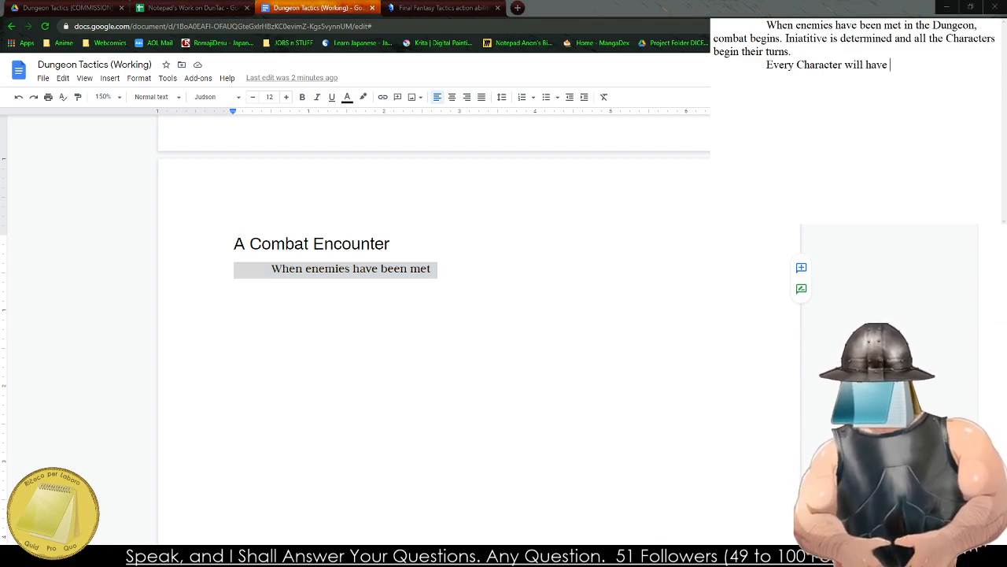
type("their basic set ")
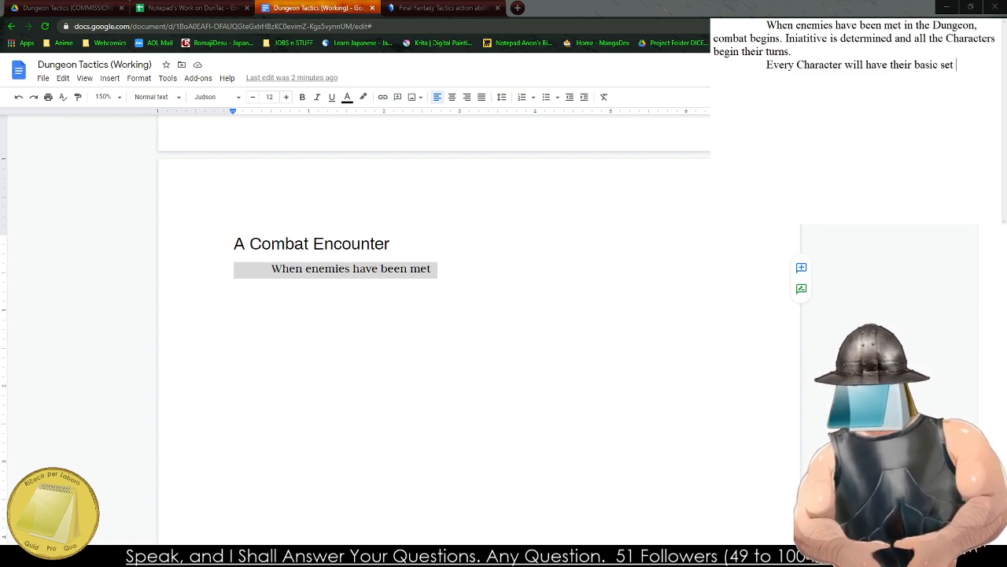
type("of abilities they ")
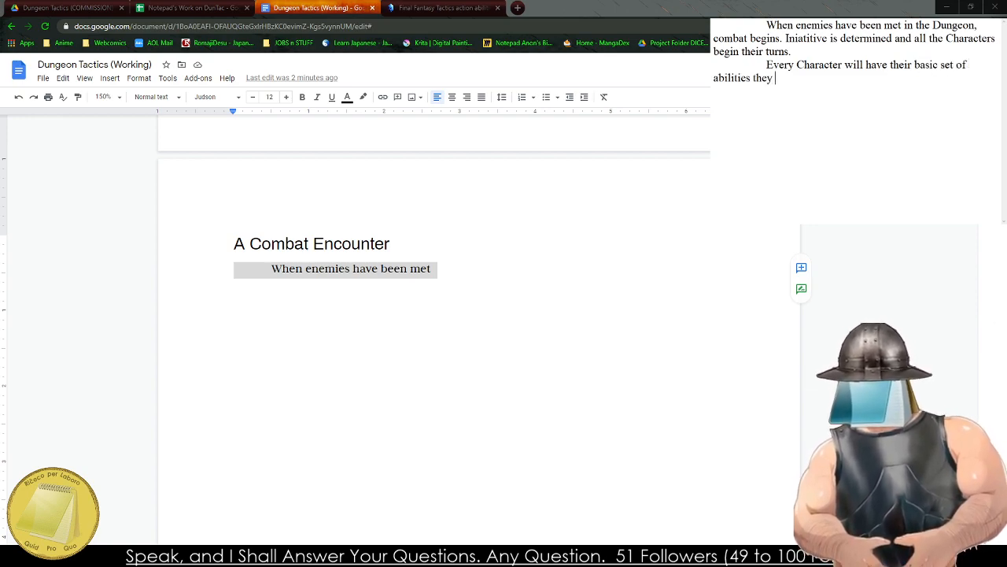
type("are able to perform")
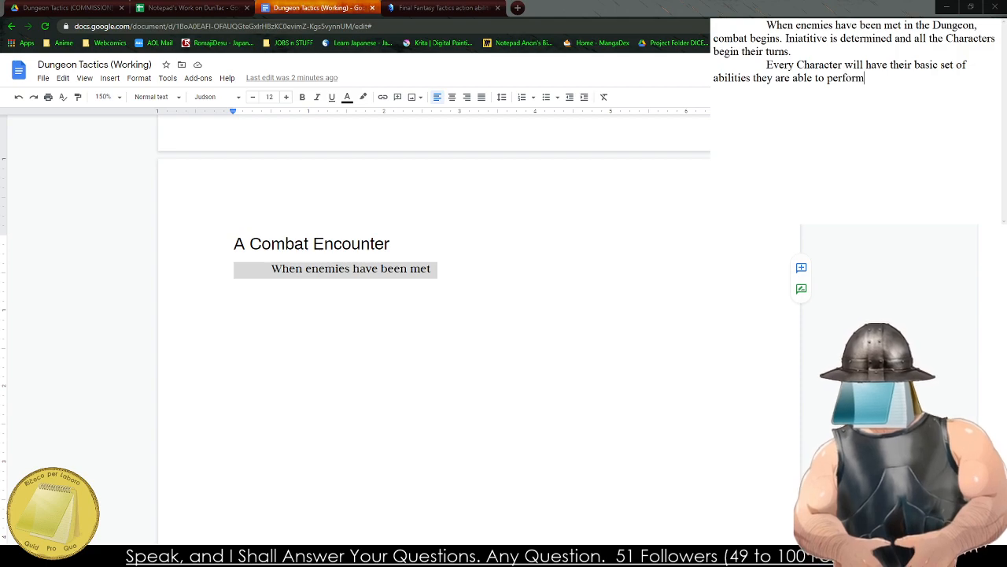
type(" in combat, w")
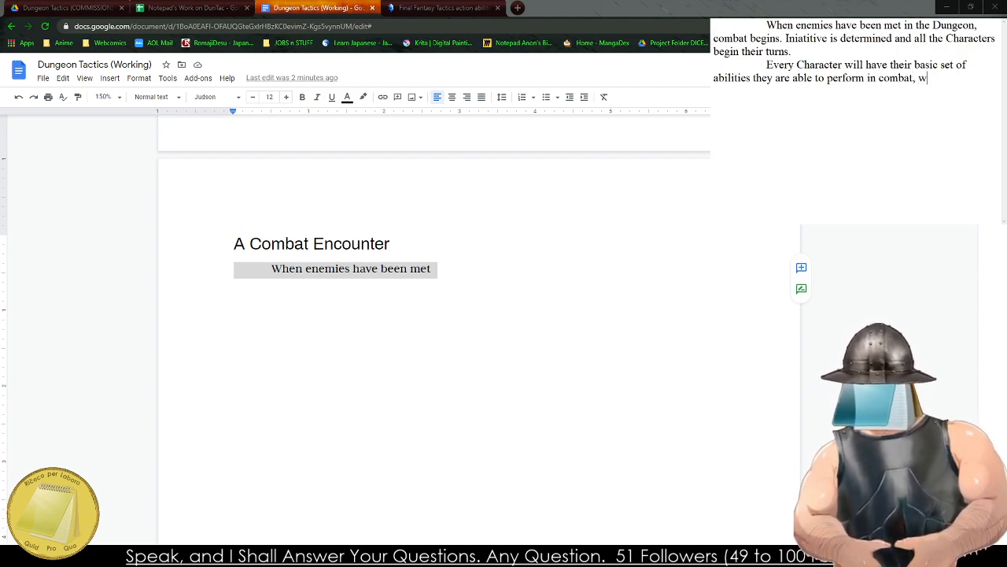
type("ith individual clas")
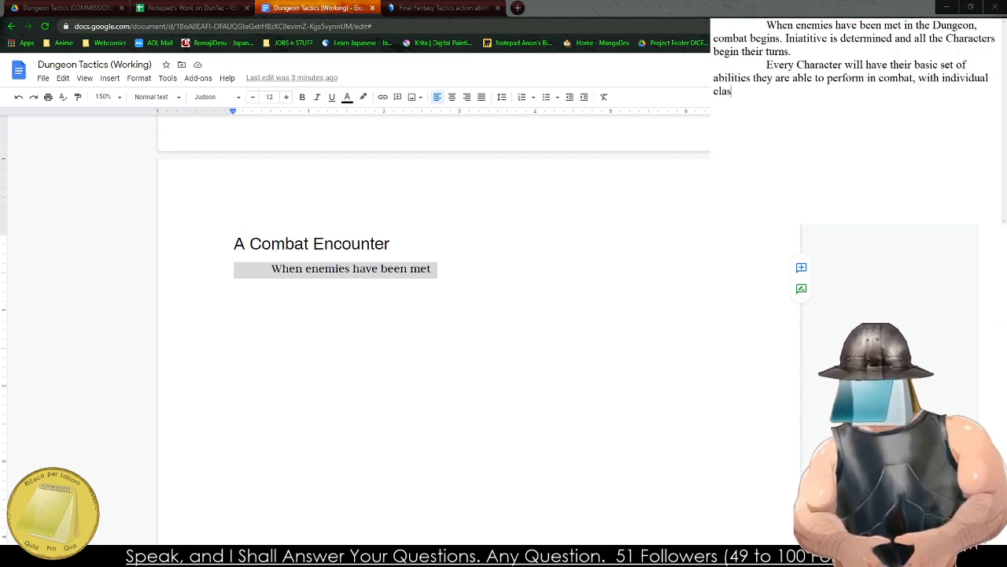
type("ses determining")
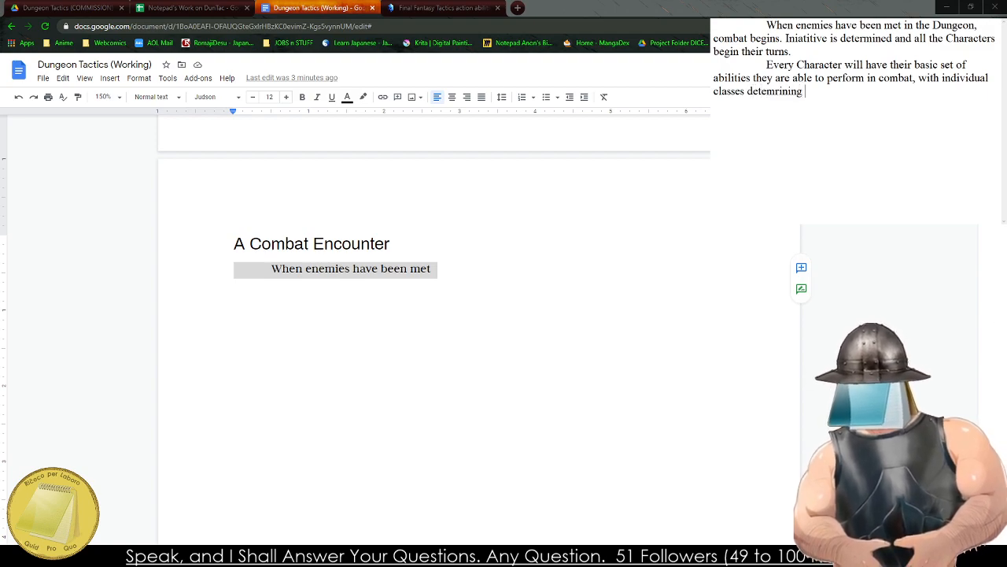
Finish the draft's second paragraph sentence with "individual classes determining other abilities and skills they are able to use.".
key("BackSpace")
key("BackSpace")
key("BackSpace")
key("BackSpace")
key("BackSpace")
key("BackSpace")
key("BackSpace")
type("rmining ")
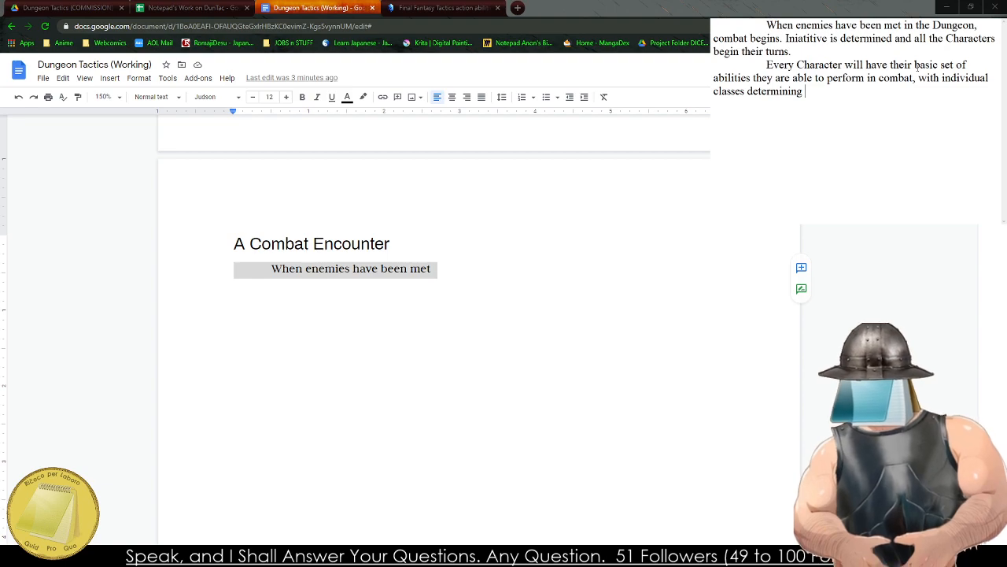
type("other abili")
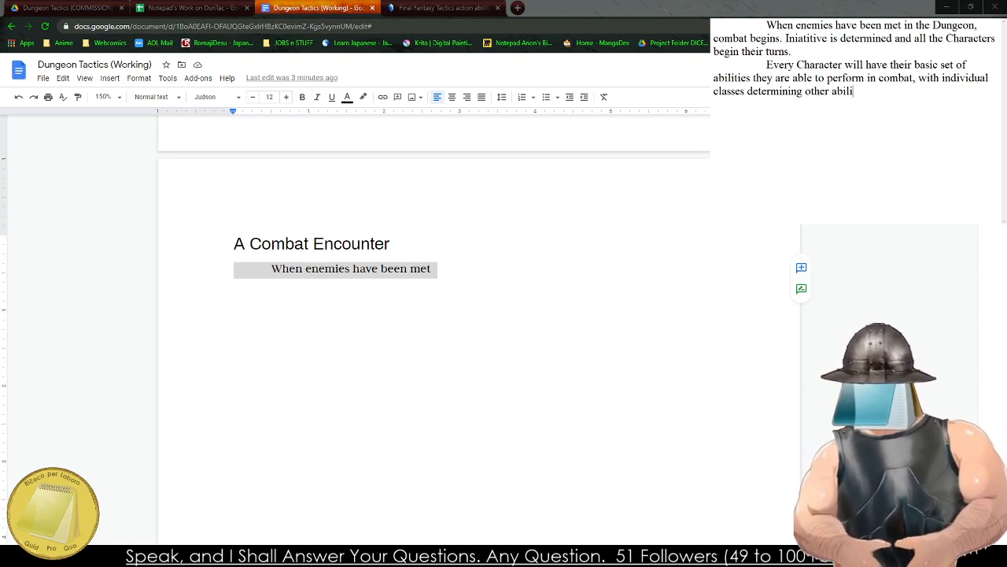
type("ties and skills ")
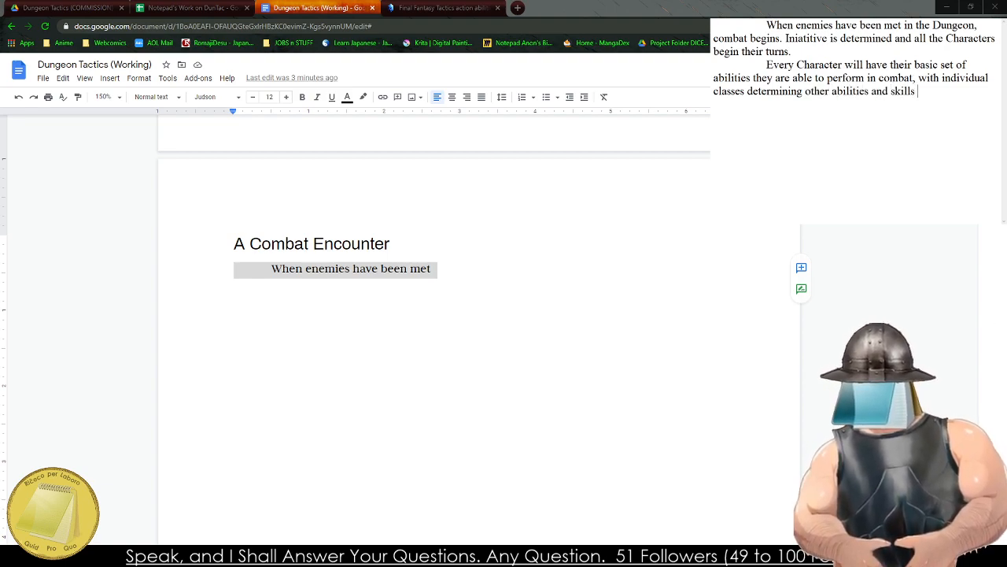
type("they ar")
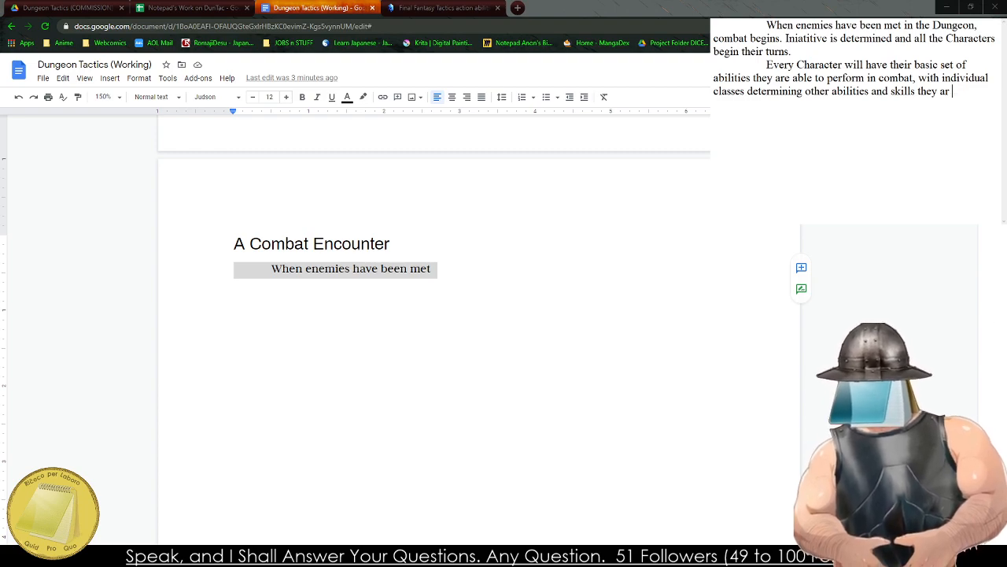
type("e able to")
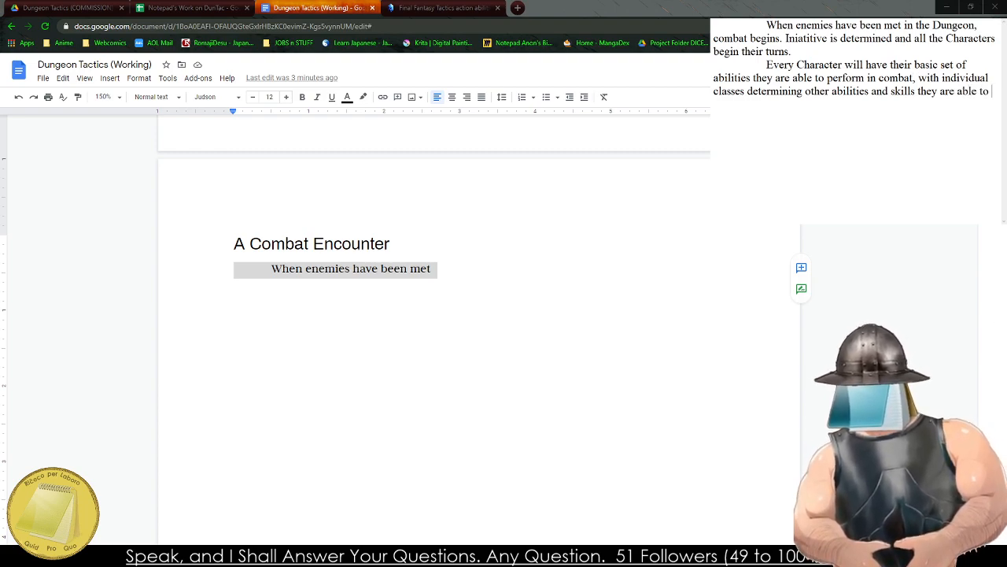
type(" use. A Char")
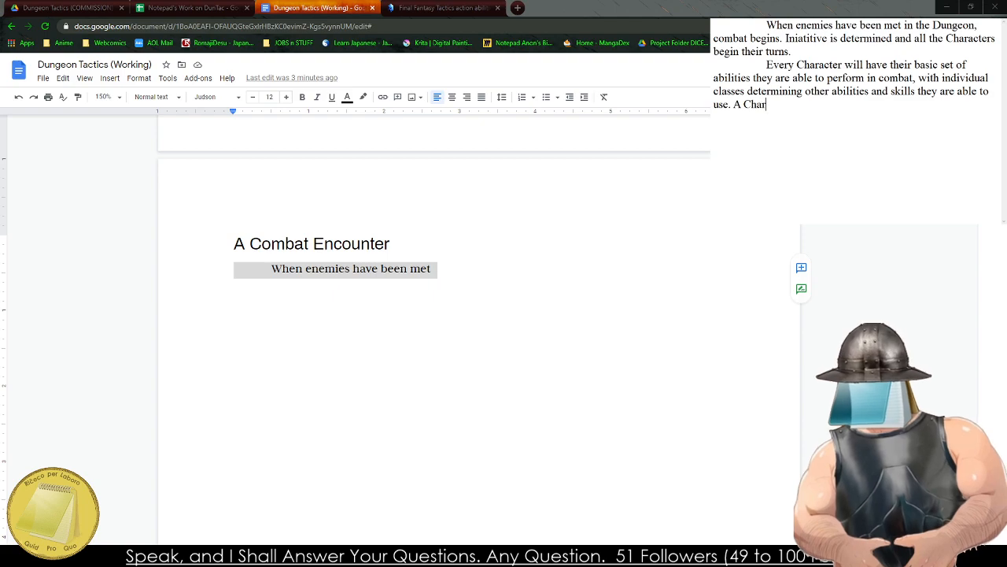
type("acter who")
key("BackSpace")
key("BackSpace")
key("BackSpace")
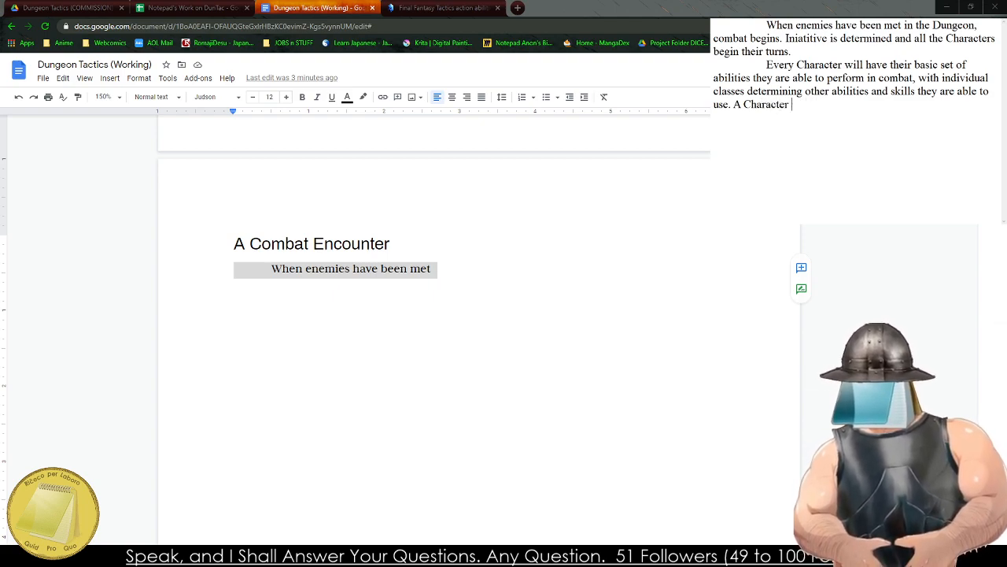
type("fighting")
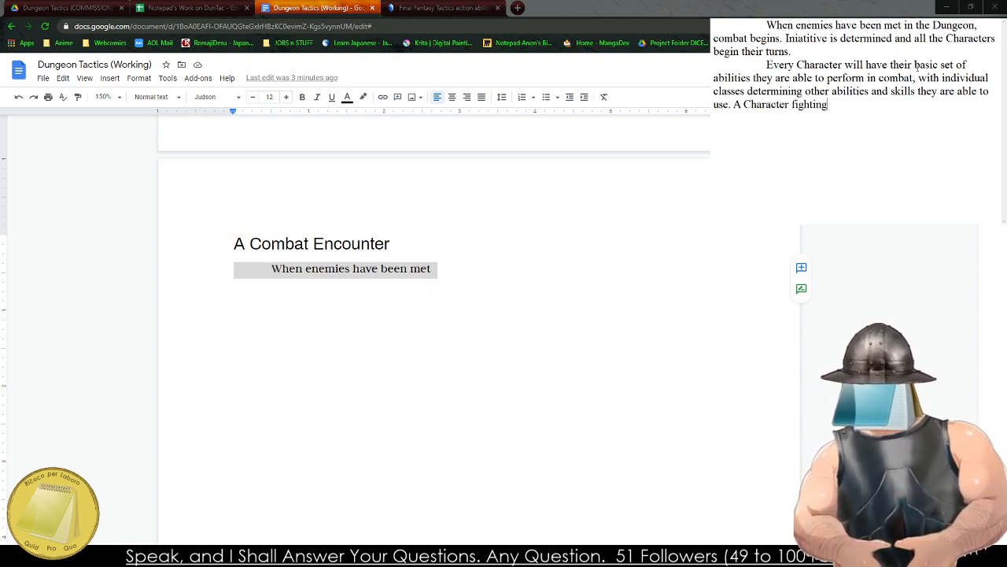
key("BackSpace")
key("BackSpace")
key("BackSpace")
key("BackSpace")
key("BackSpace")
key("BackSpace")
key("BackSpace")
key("BackSpace")
key("BackSpace")
key("BackSpace")
key("BackSpace")
key("BackSpace")
key("BackSpace")
key("BackSpace")
key("BackSpace")
key("BackSpace")
key("BackSpace")
key("BackSpace")
key("BackSpace")
key("BackSpace")
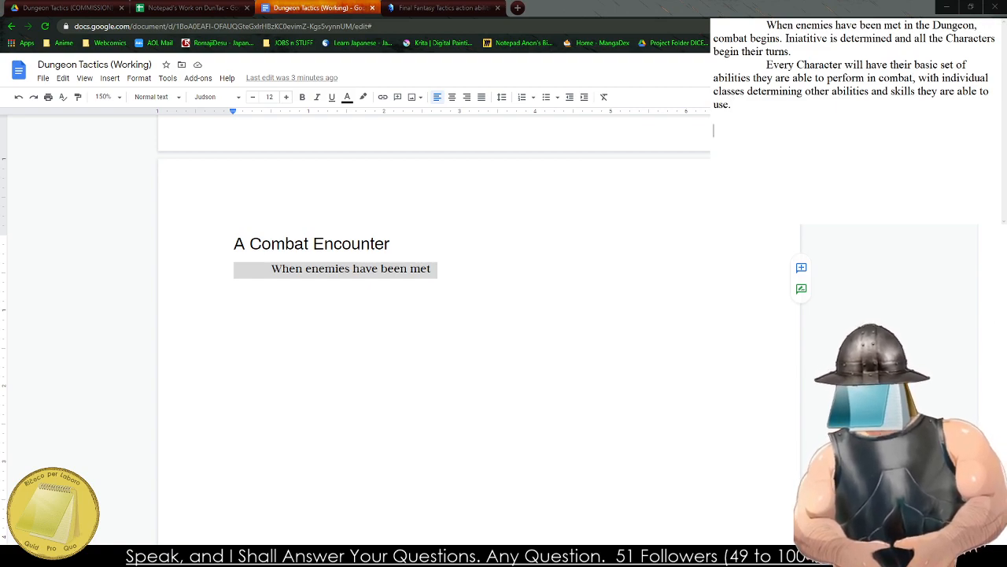
Replace the line under "A Combat Encounter" in the document with both drafted paragraphs, and correct "Iniatitive" to "Initiative".
left_click_drag(758, 91, 714, 25)
left_click_drag(734, 105, 715, 25)
key("ctrl+c")
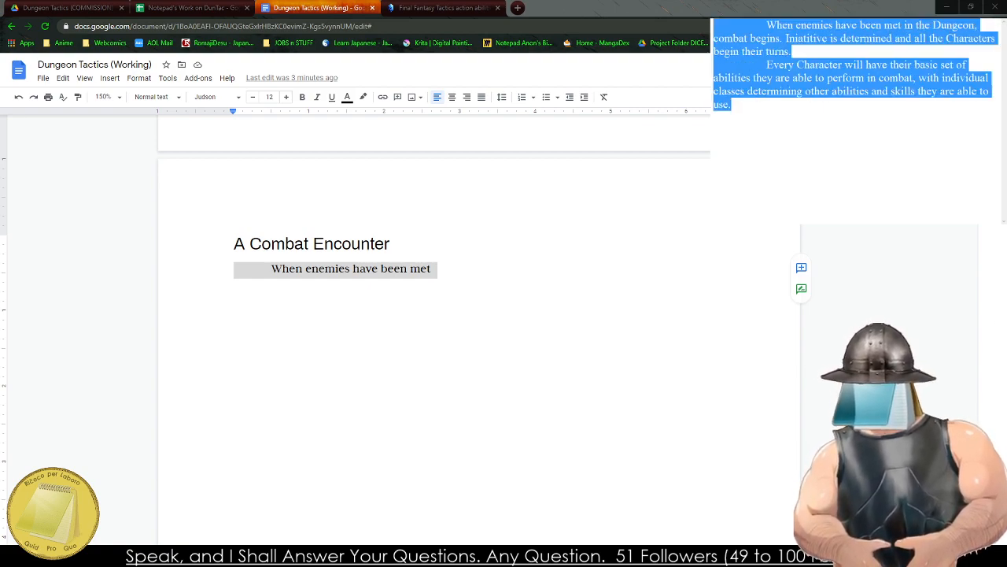
left_click(281, 270)
triple_click(279, 271)
key("ctrl+v")
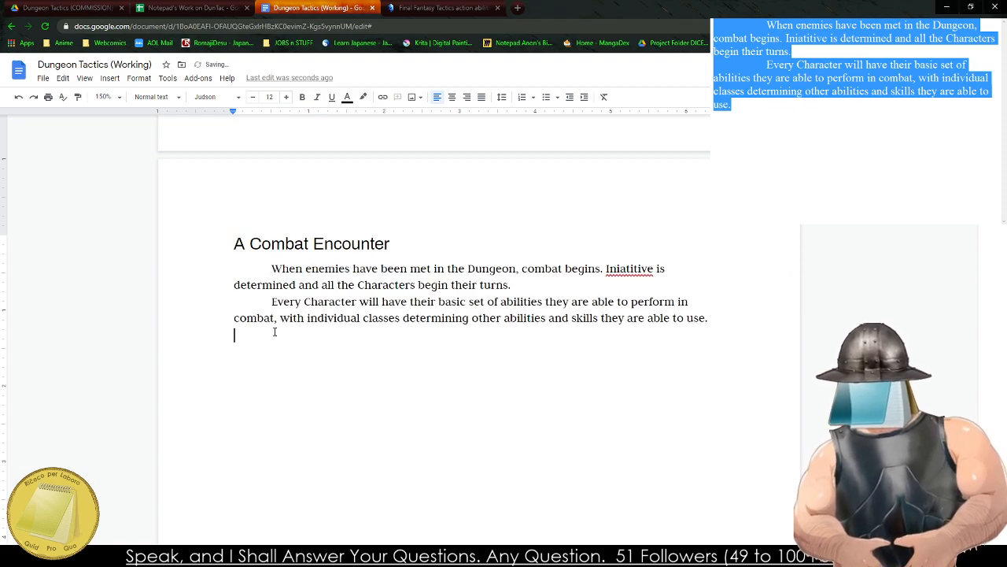
right_click(620, 270)
left_click(661, 298)
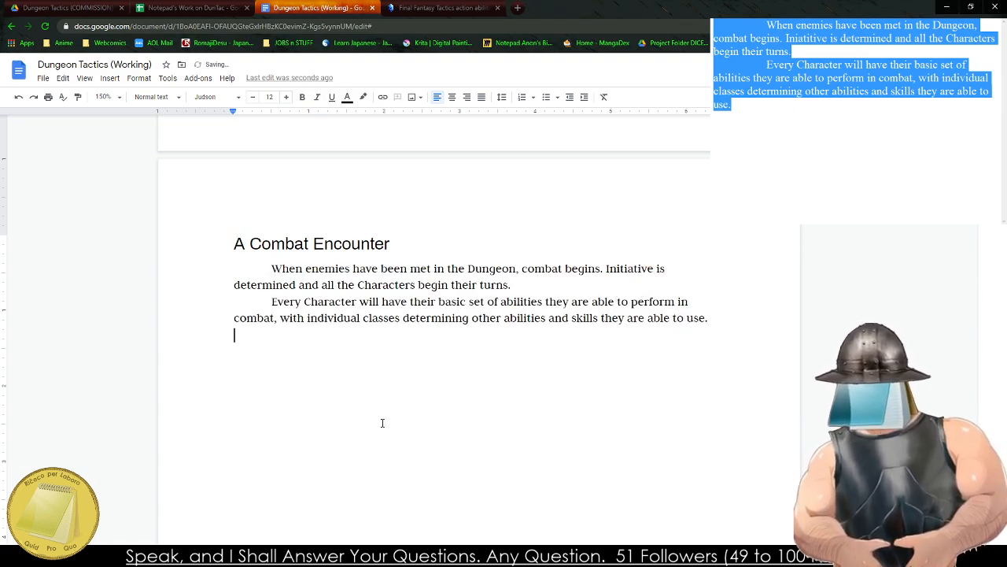
Start an empty bulleted list below the second paragraph, leaving one blank line between them.
key("Return")
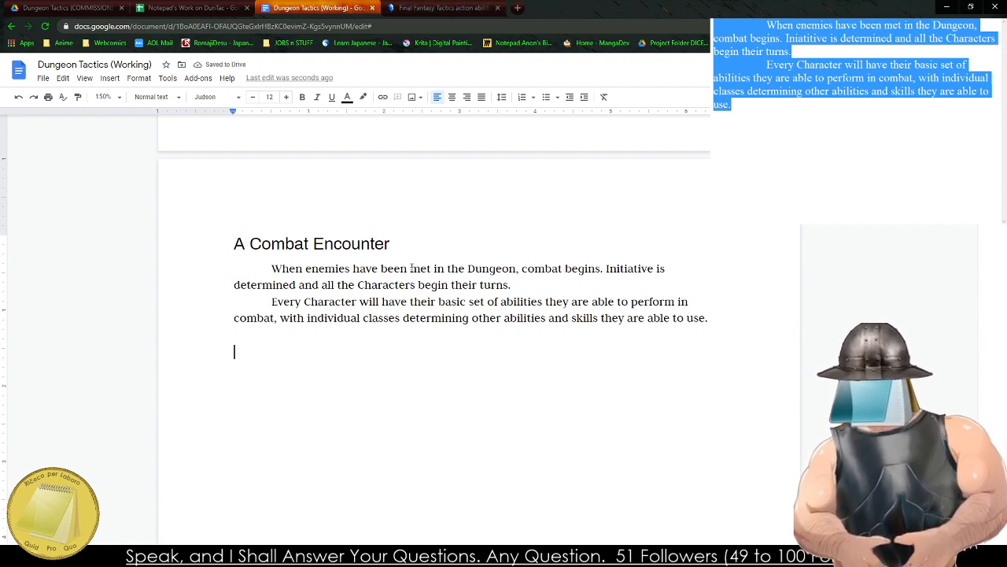
type("Bas")
key("BackSpace")
key("BackSpace")
key("BackSpace")
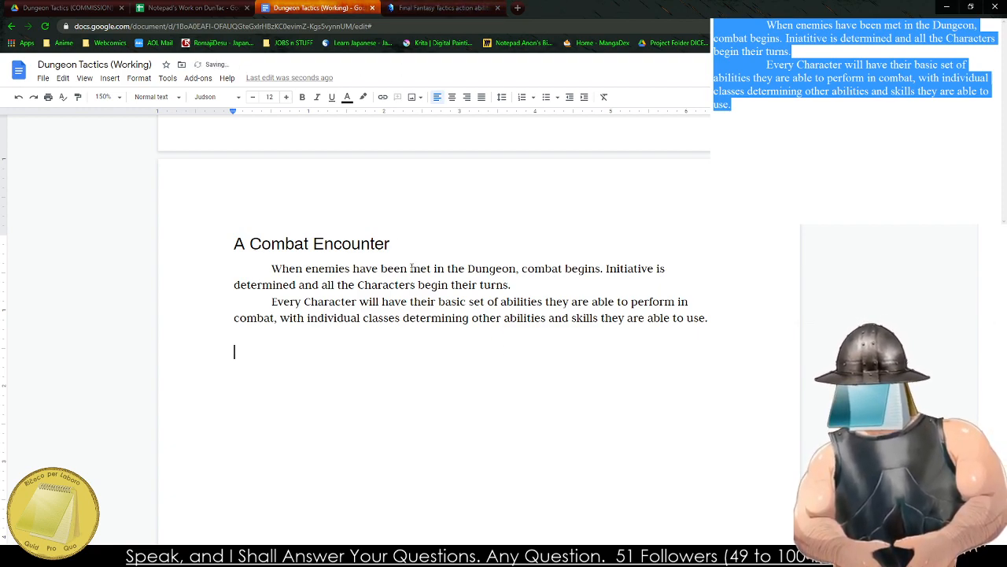
key("ctrl+shift+8")
key("ctrl+shift+i")
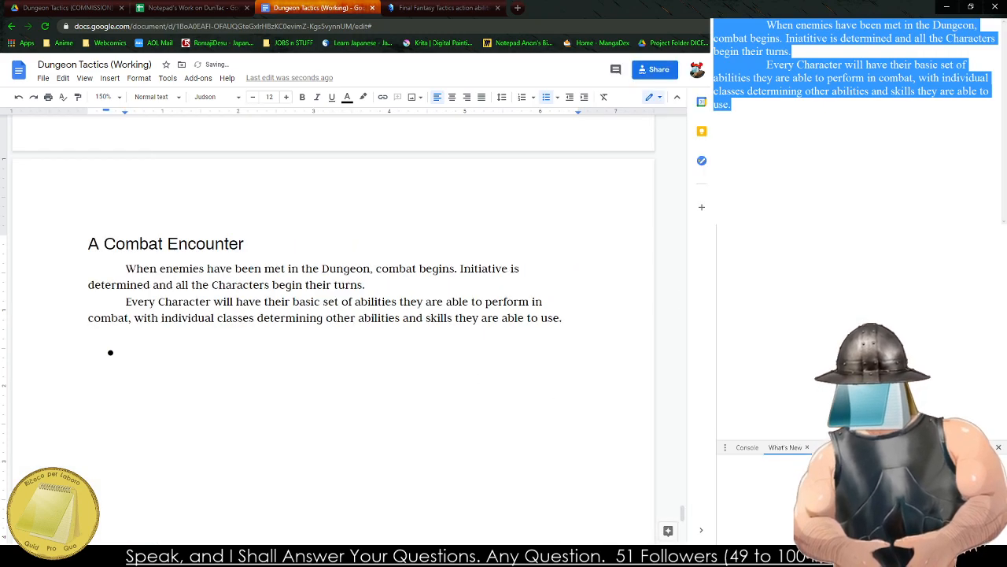
key("ctrl+shift+i")
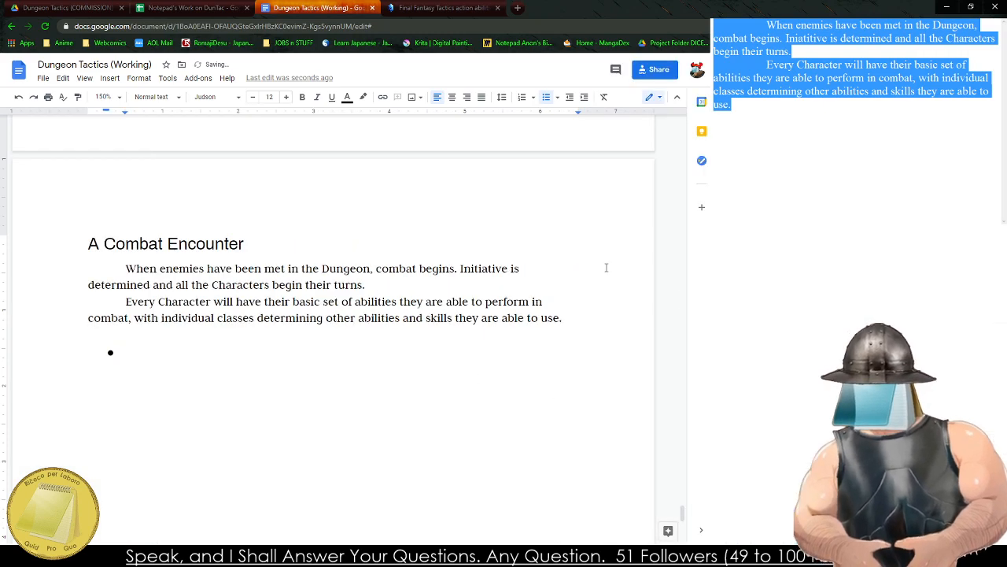
Begin a new sentence at the end of the second paragraph in the document with "All Abilities are based on a".
left_click(623, 312)
type("Al")
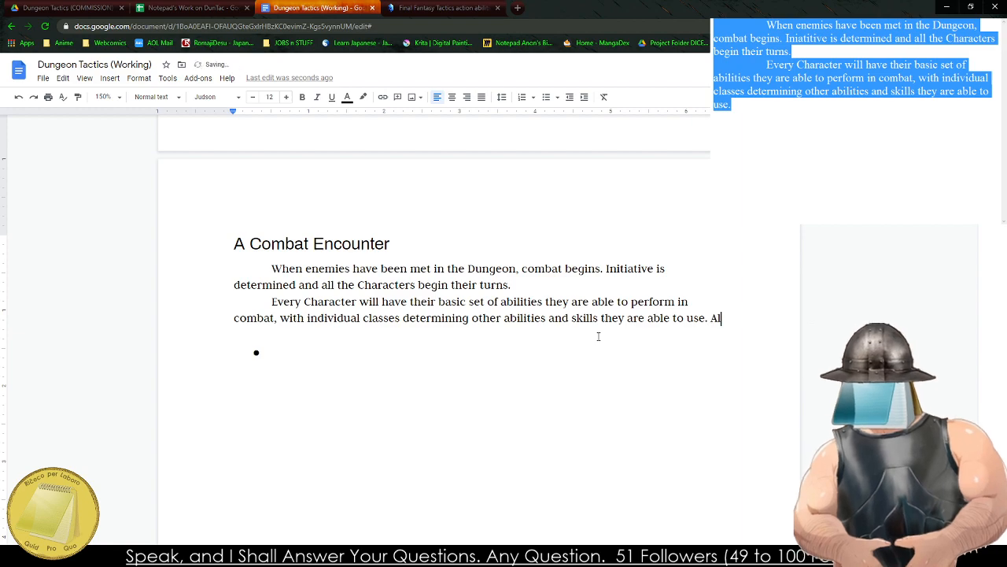
type("l Abilitie")
key("BackSpace")
key("BackSpace")
key("BackSpace")
key("BackSpace")
key("BackSpace")
key("BackSpace")
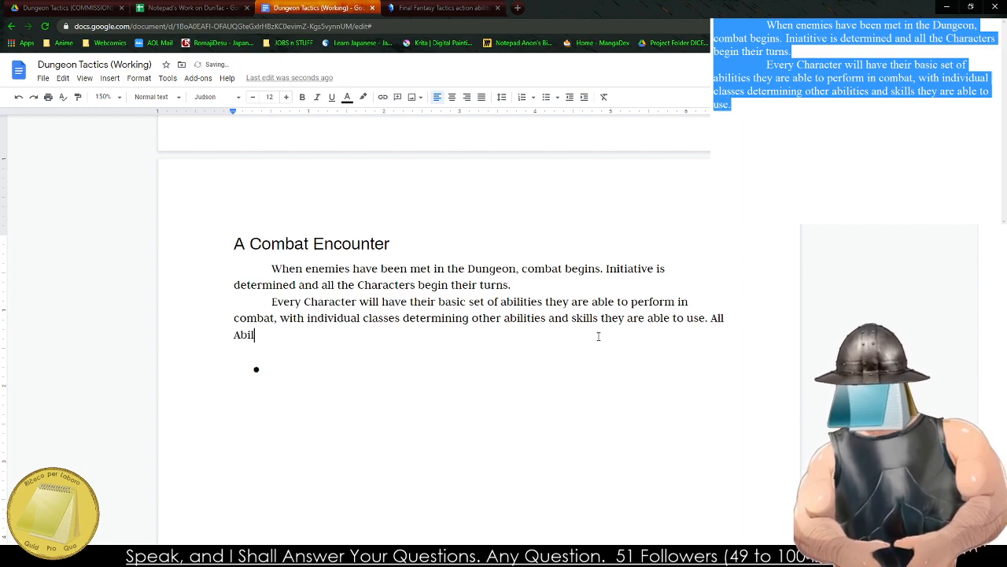
key("BackSpace")
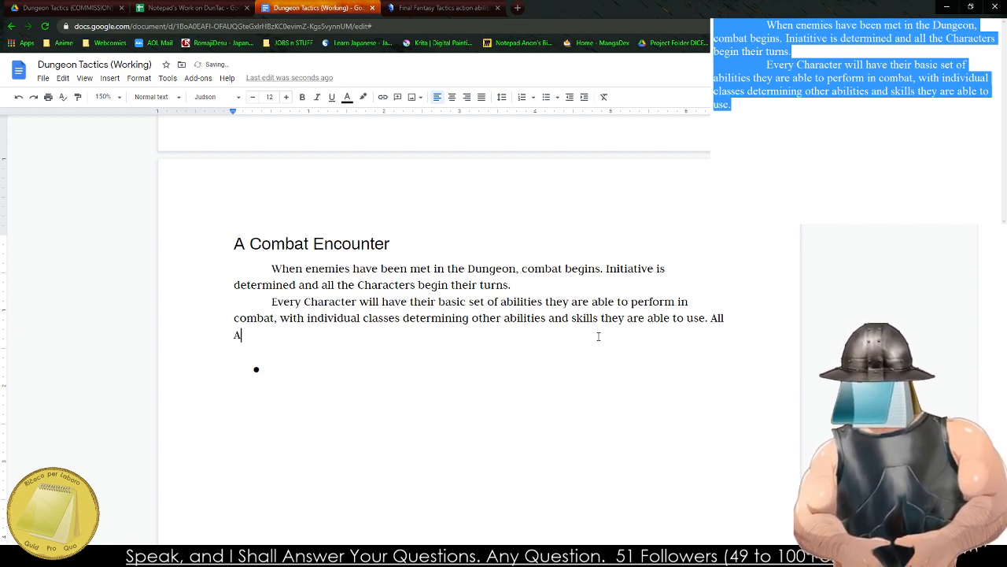
key("ctrl+shift+b")
type("ni")
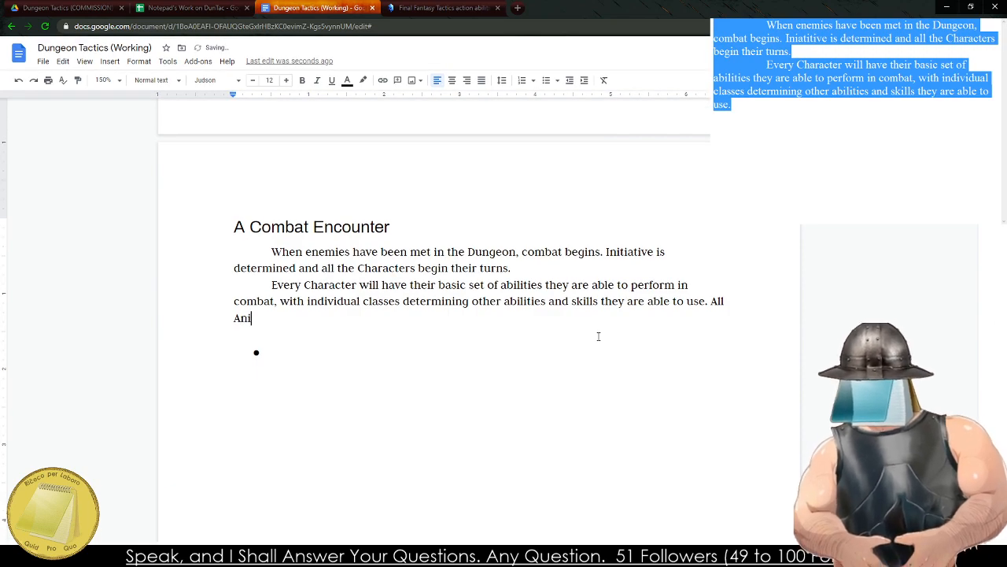
key("BackSpace")
type("bili")
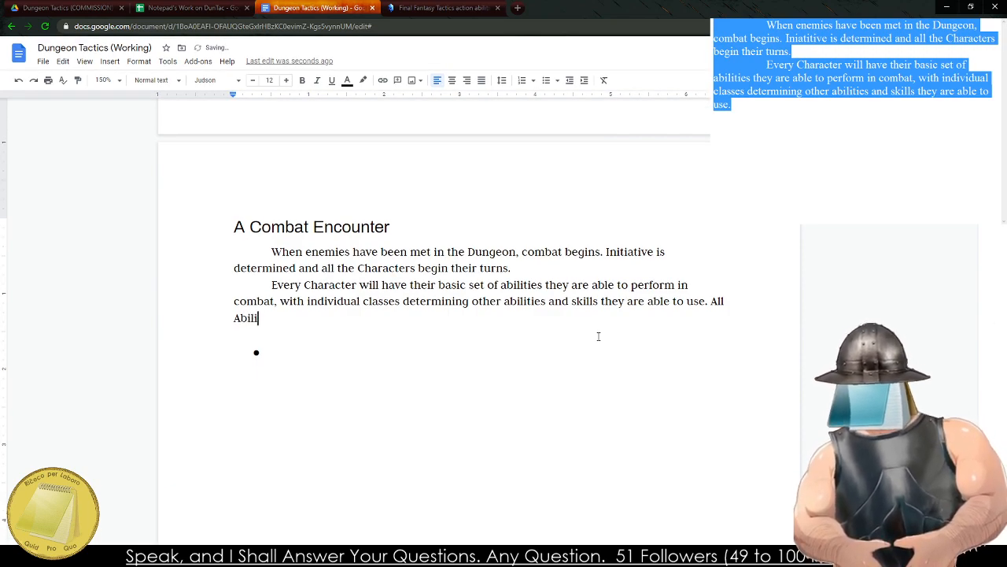
type("ties are based on a")
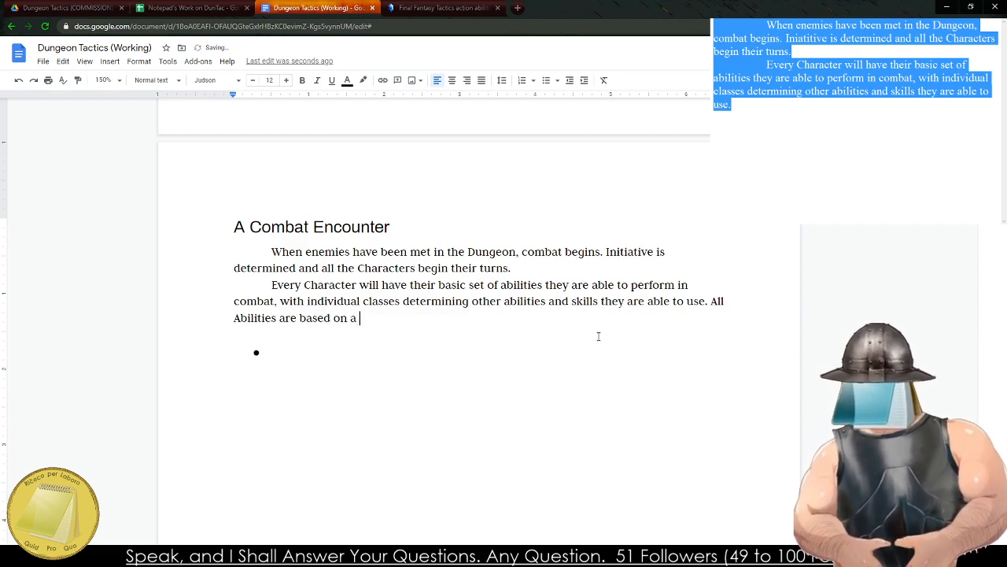
Try rewording the unfinished last sentence of the second paragraph to "All Abilities are written as follows".
key("BackSpace")
key("BackSpace")
key("BackSpace")
key("BackSpace")
key("BackSpace")
key("BackSpace")
key("BackSpace")
key("BackSpace")
key("BackSpace")
key("BackSpace")
key("BackSpace")
key("BackSpace")
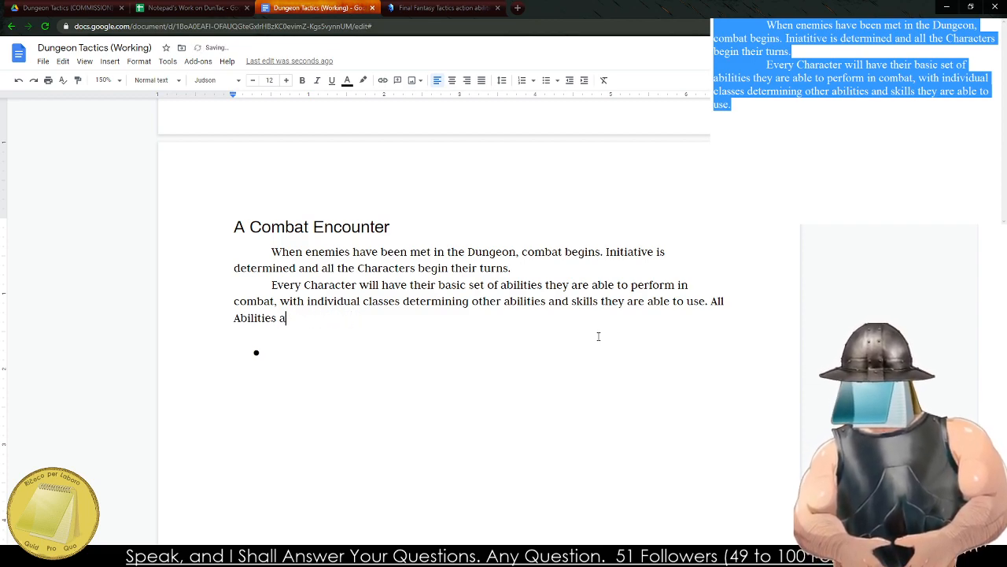
type("re written as follows fo")
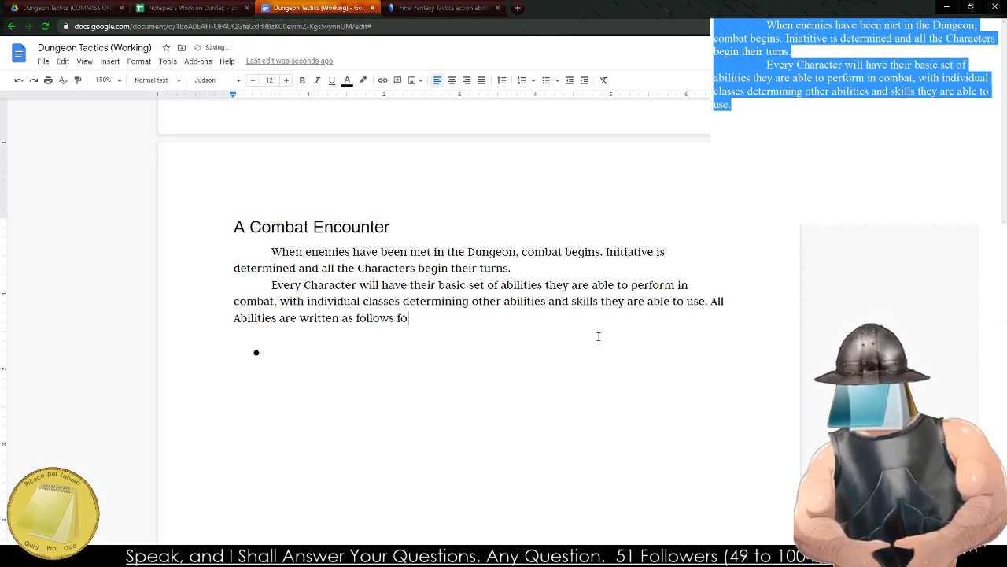
key("BackSpace")
key("BackSpace")
key("BackSpace")
key("BackSpace")
key("BackSpace")
key("BackSpace")
key("BackSpace")
key("BackSpace")
key("BackSpace")
key("BackSpace")
key("BackSpace")
key("BackSpace")
key("BackSpace")
key("BackSpace")
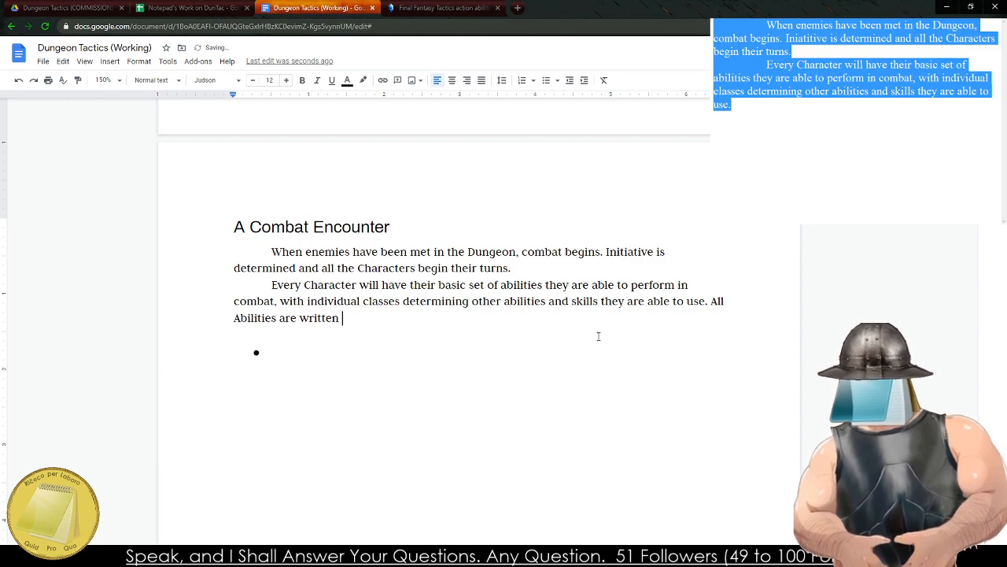
Try the wording "written out for ease of seeing" and cut the sentence back to "All Abilities".
type("out for easy")
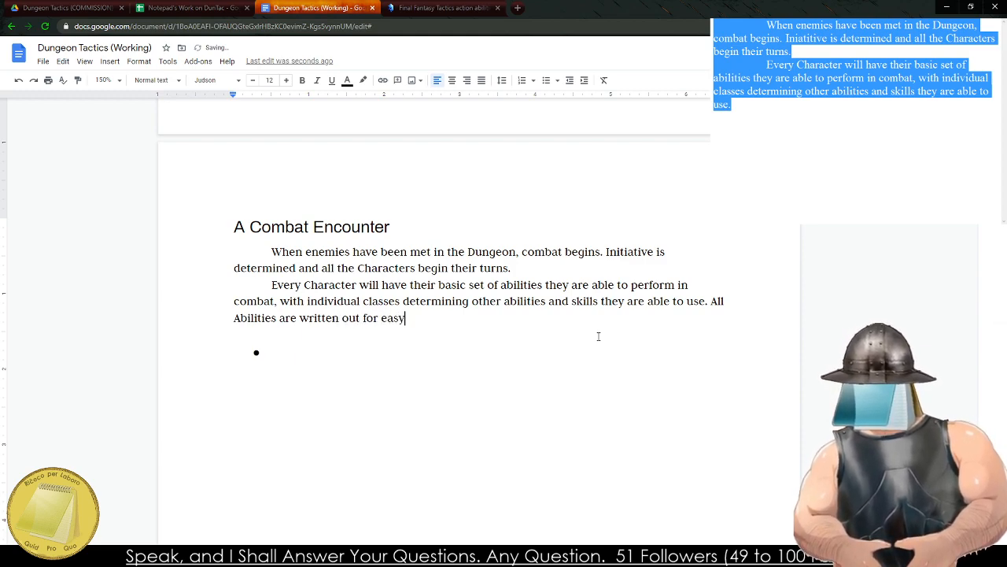
key("BackSpace")
type("e of s")
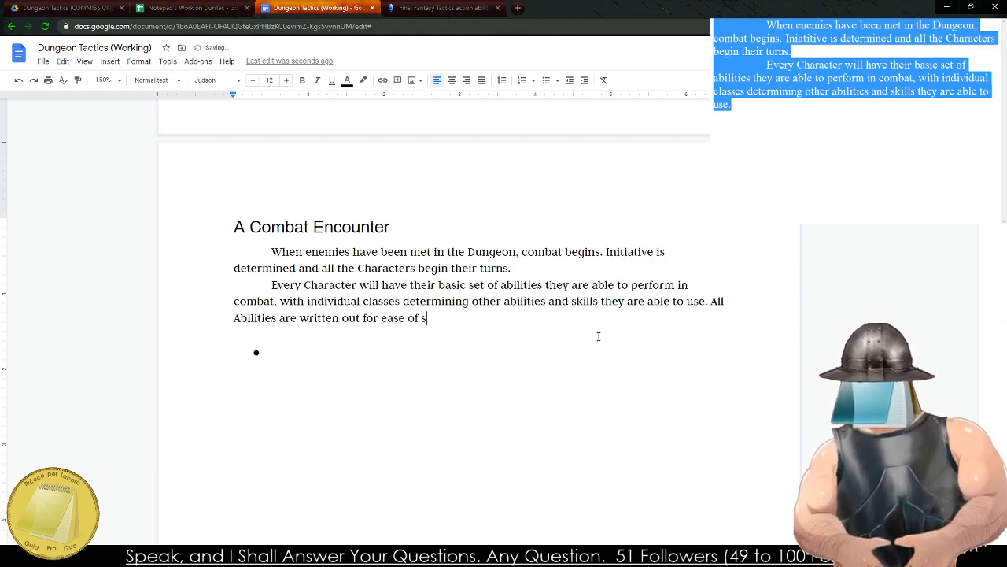
type("eeing")
key("BackSpace")
key("BackSpace")
key("BackSpace")
key("BackSpace")
key("BackSpace")
key("BackSpace")
key("BackSpace")
key("BackSpace")
key("BackSpace")
key("BackSpace")
key("BackSpace")
key("BackSpace")
key("BackSpace")
key("BackSpace")
key("BackSpace")
key("BackSpace")
key("BackSpace")
key("BackSpace")
key("BackSpace")
key("BackSpace")
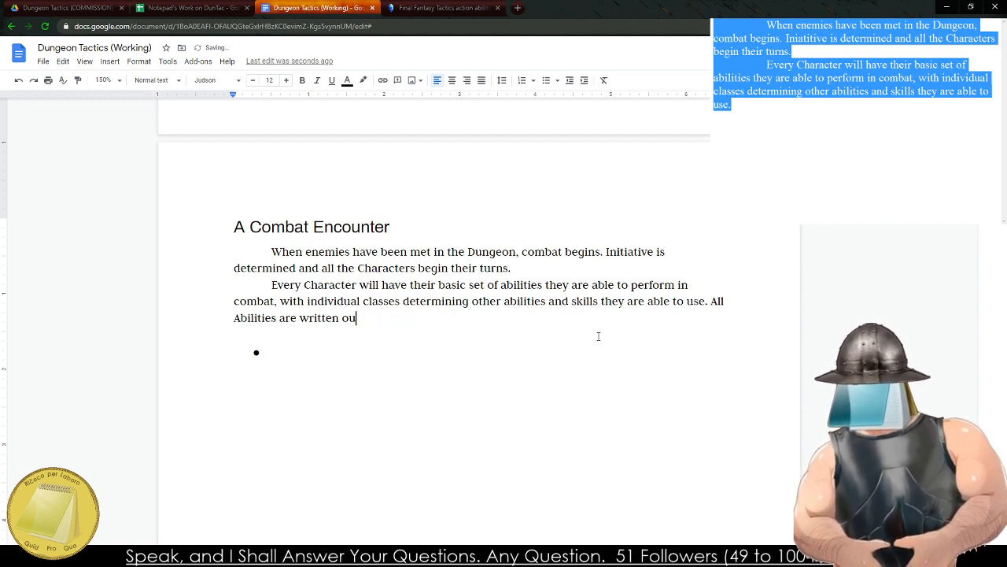
key("BackSpace")
key("BackSpace")
key("BackSpace")
key("BackSpace")
key("BackSpace")
key("BackSpace")
key("BackSpace")
key("BackSpace")
key("BackSpace")
key("BackSpace")
key("BackSpace")
key("BackSpace")
key("BackSpace")
key("BackSpace")
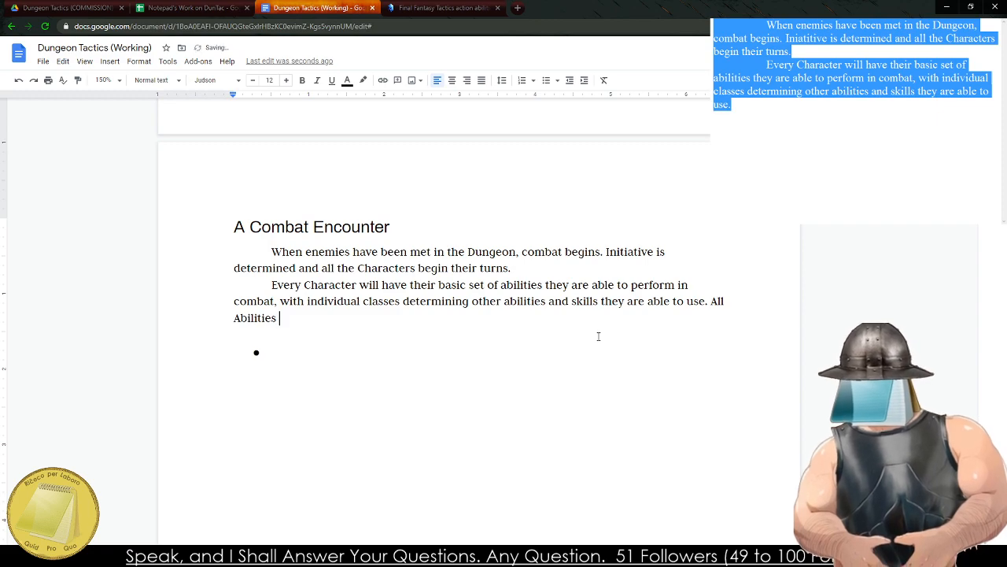
Continue the sentence after "All Abilities" with "are designated with their three components:".
type("are desi")
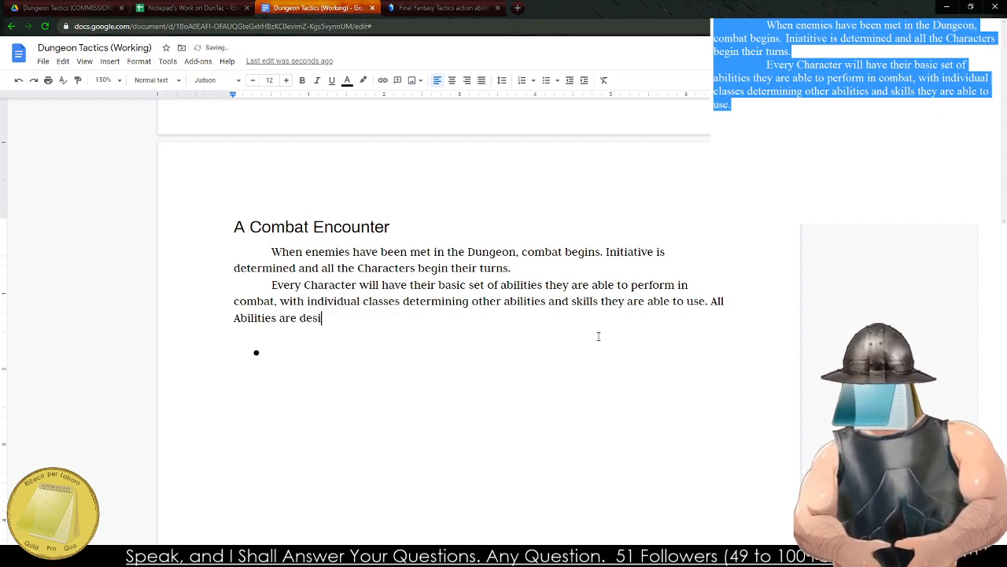
type("gnated with the tr")
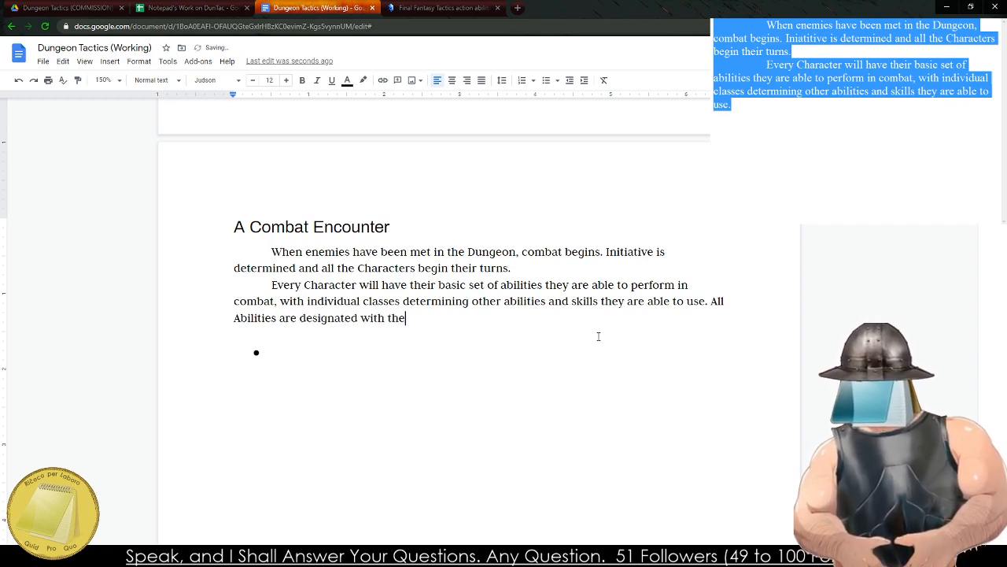
key("BackSpace")
type("hree")
key("BackSpace")
key("BackSpace")
key("BackSpace")
key("BackSpace")
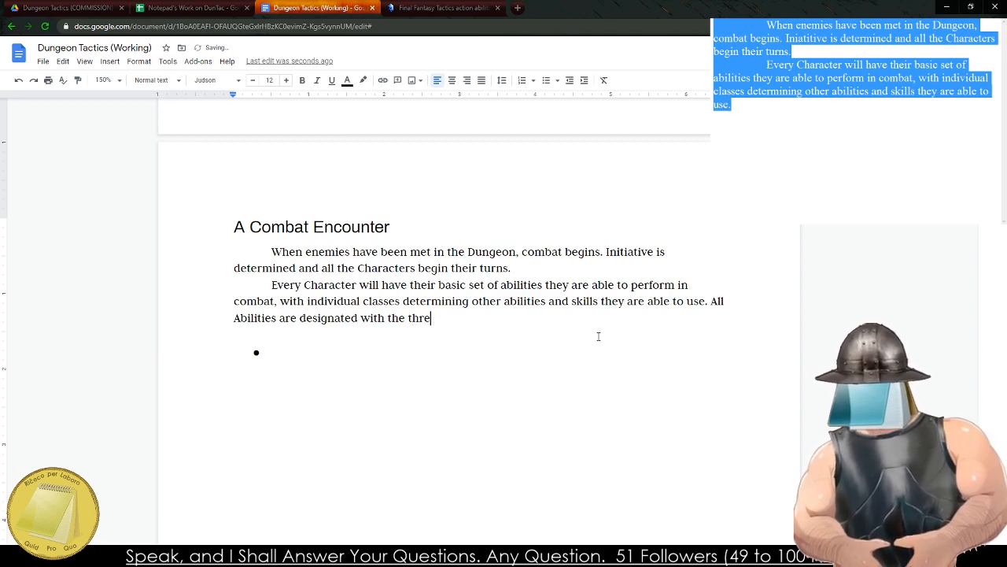
type("heir three components: ")
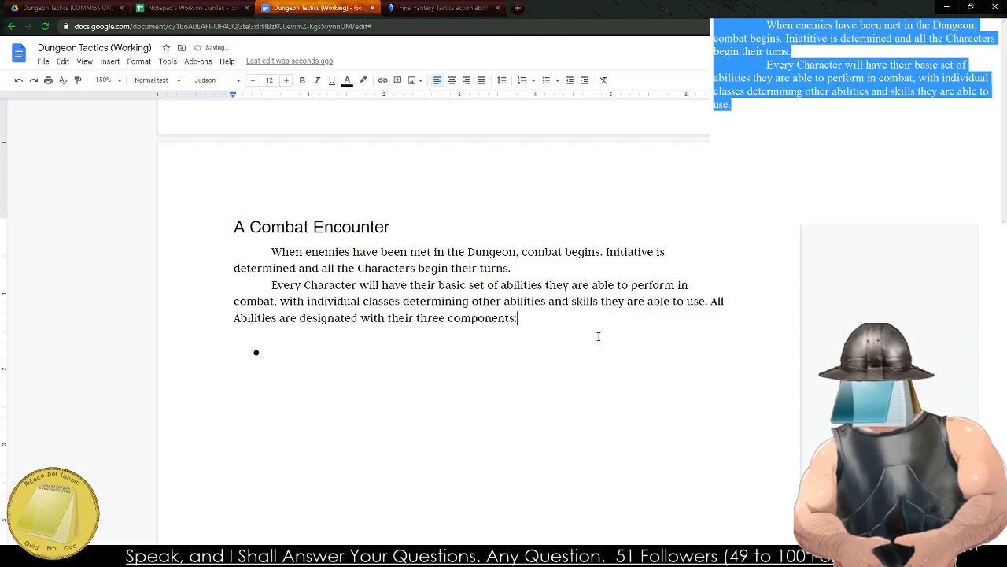
type("Name of SKi")
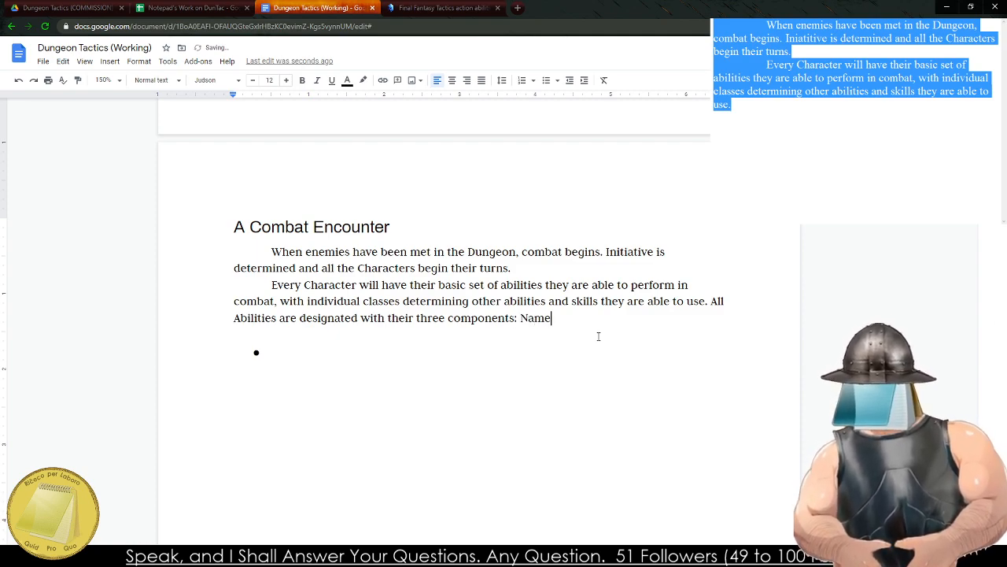
Complete the sentence with "Name of Ability - Effect of the Ability - AP Cost of the Ability.".
key("BackSpace")
key("BackSpace")
key("BackSpace")
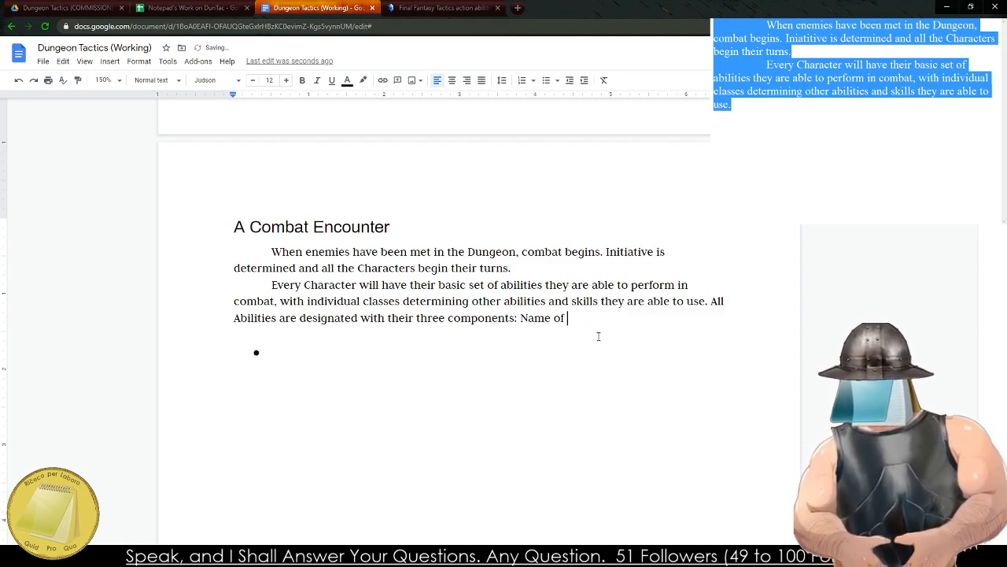
type("Ability -")
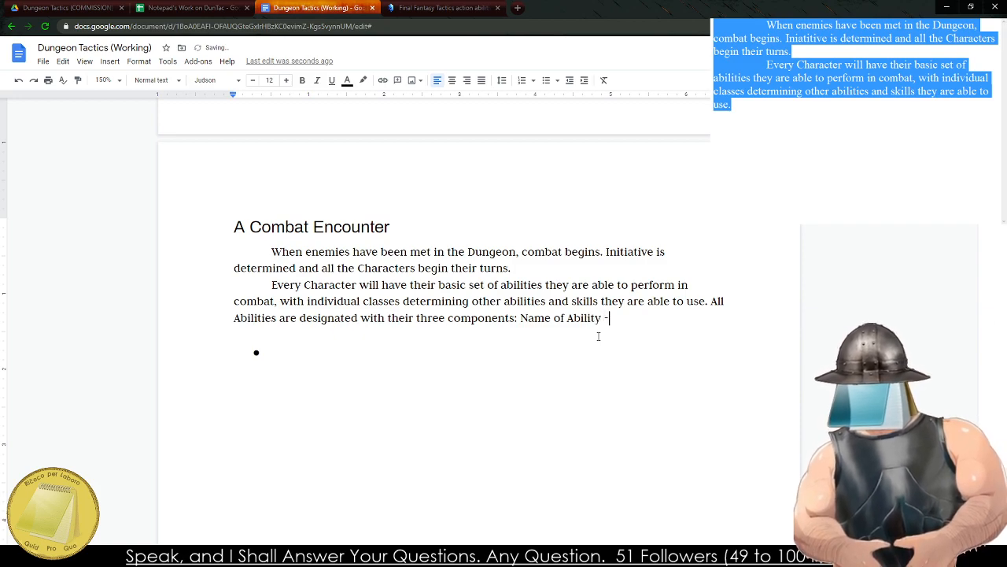
type(" Effect of the Ability - AP Cost ")
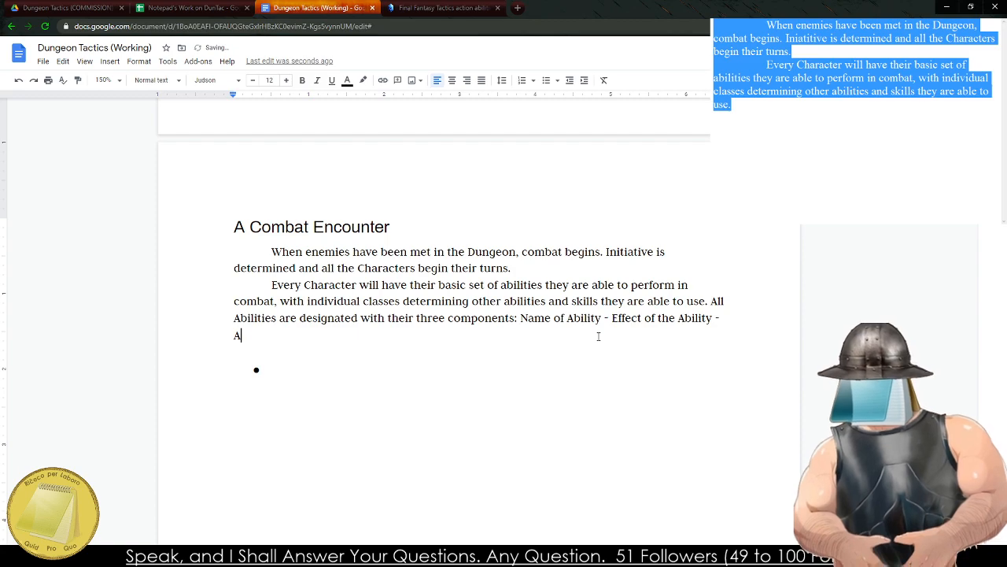
type("of")
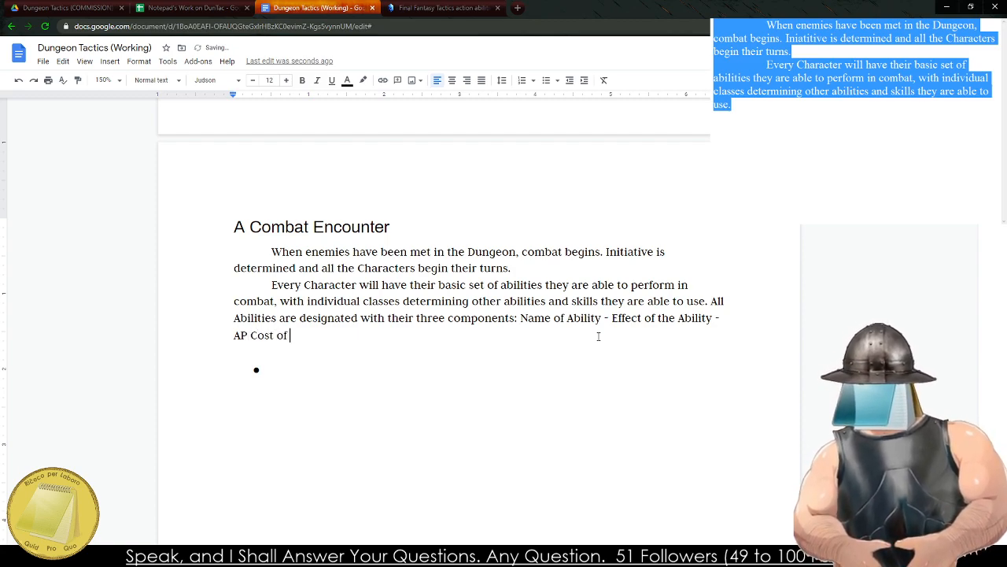
type(" the Ability.")
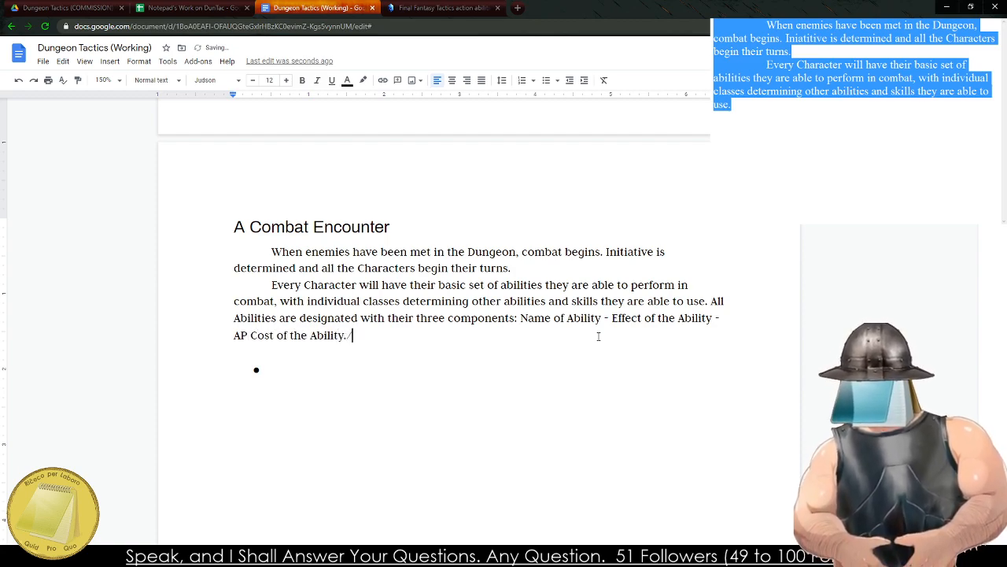
key("BackSpace")
Remove the blank line between the second paragraph and the empty bullet, and return to the bullet.
key("Down")
key("Down")
key("Up")
key("Down")
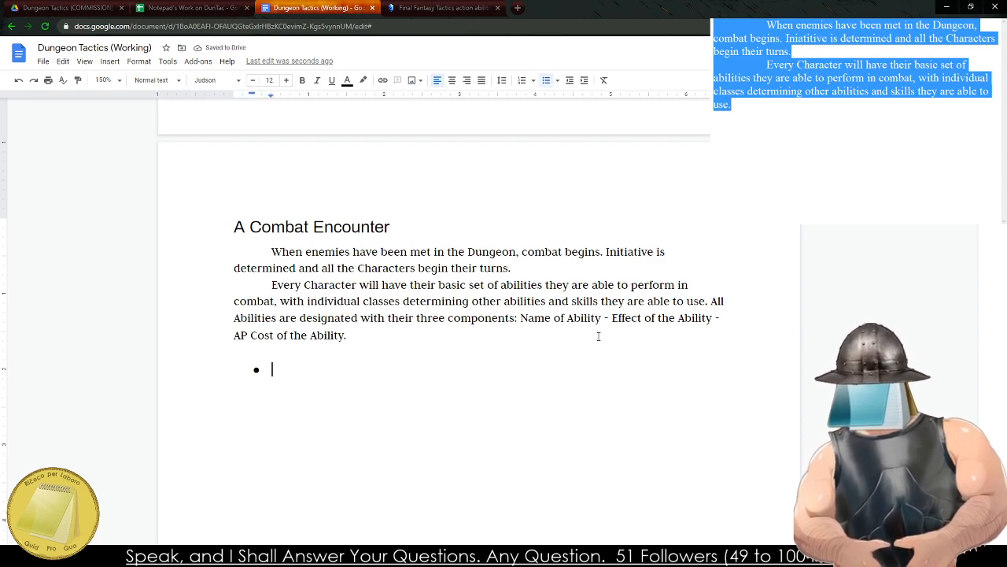
key("Up")
key("BackSpace")
key("Down")
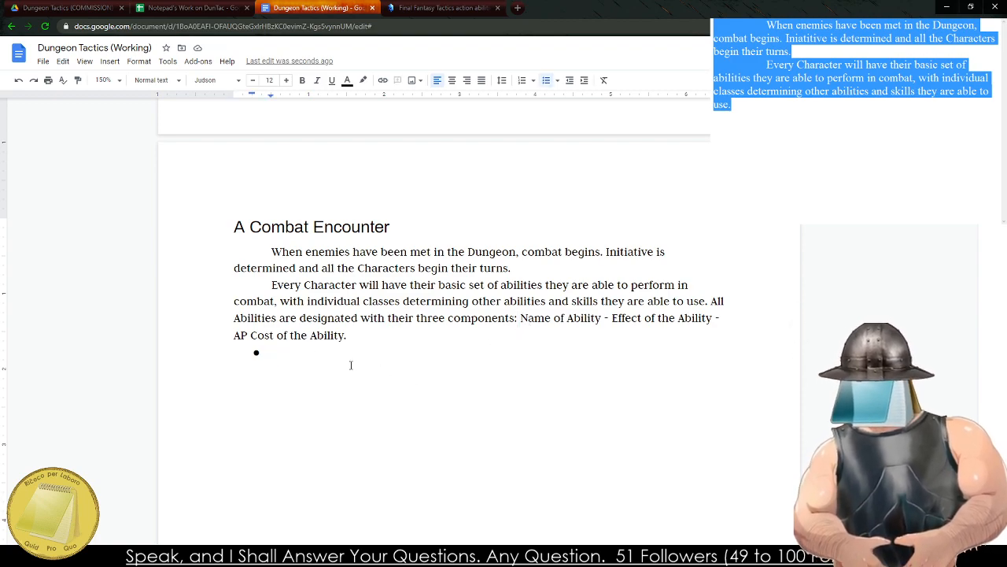
Bring up the "Notepad's Work on DunTac" spreadsheet for reference and overwrite the draft notes with "Move - The Character moves into an".
left_click(193, 8)
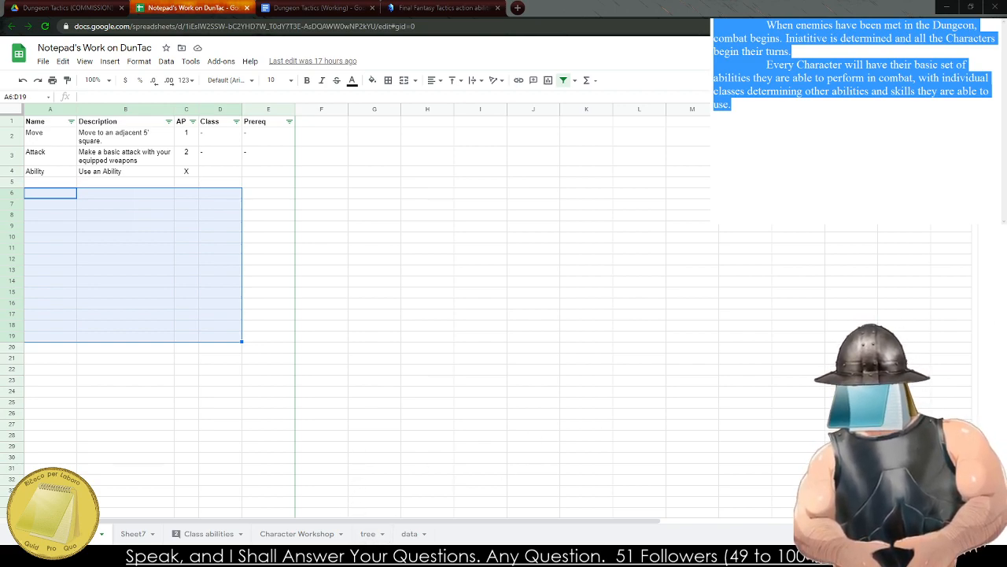
left_click(444, 8)
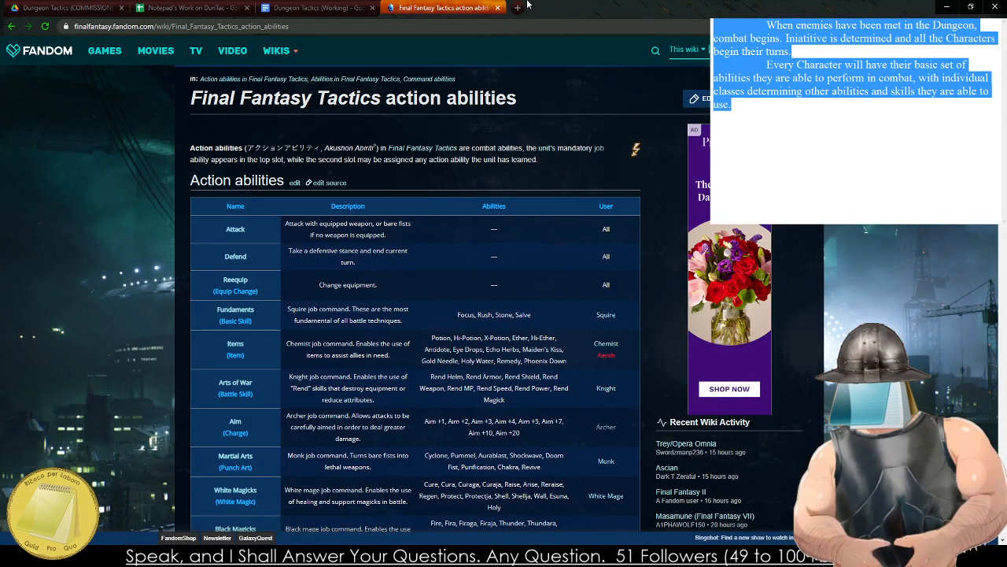
left_click(165, 7)
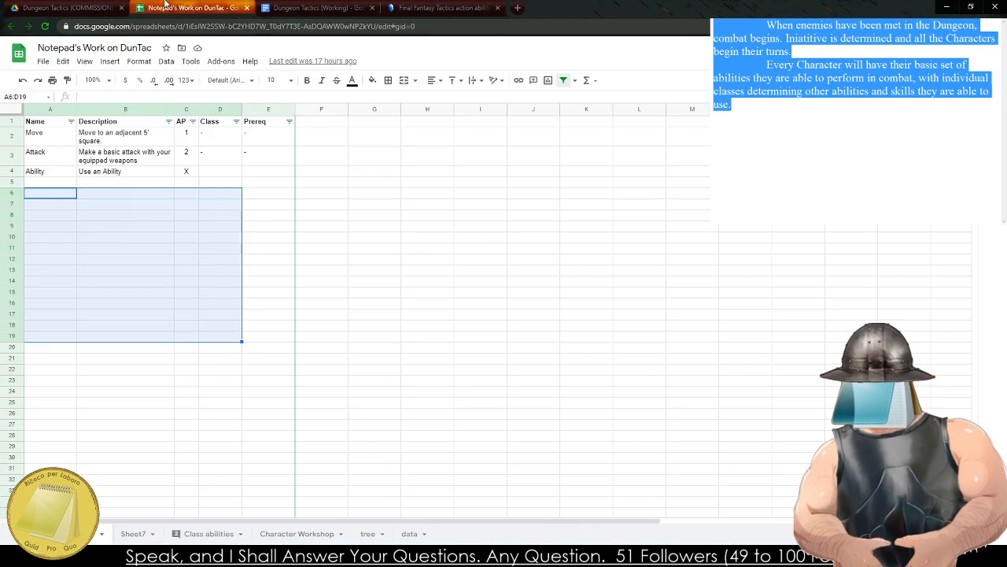
left_click(817, 156)
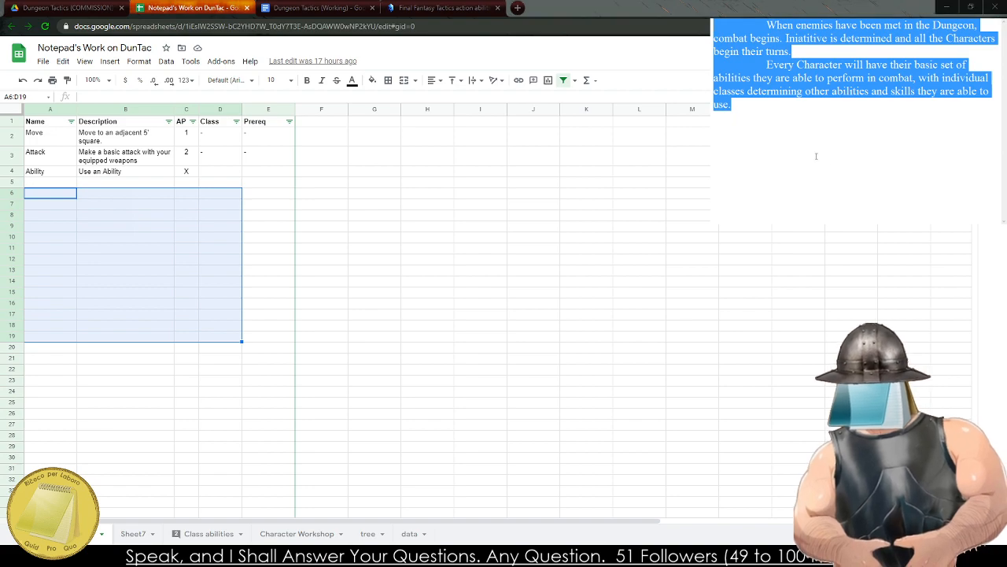
type("Move ")
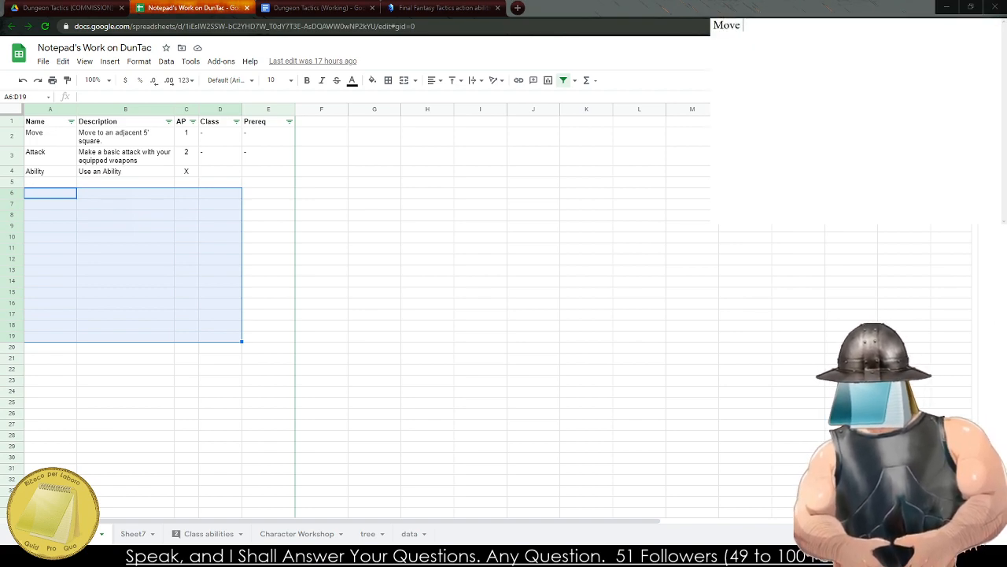
type("- The Charac")
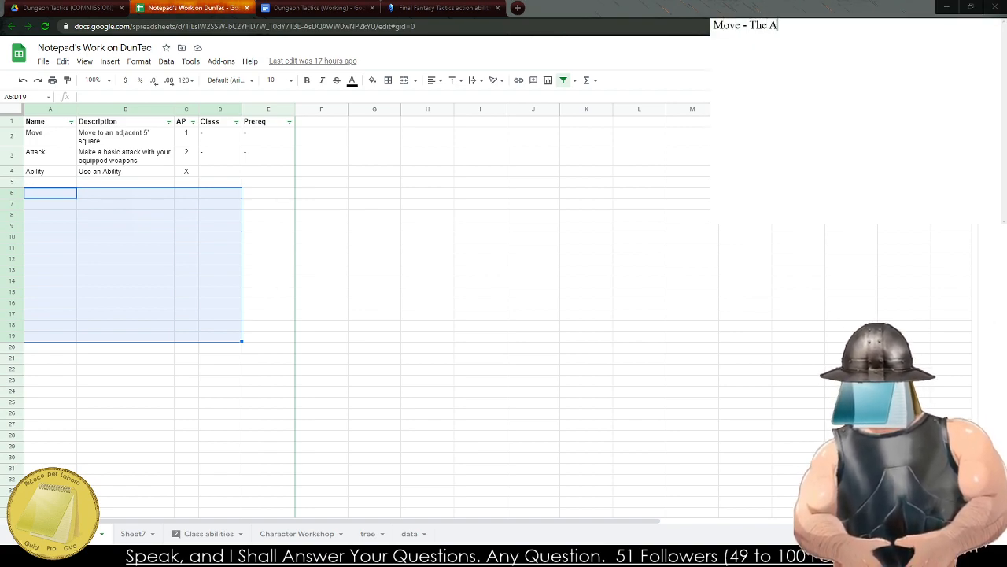
type("ter moves")
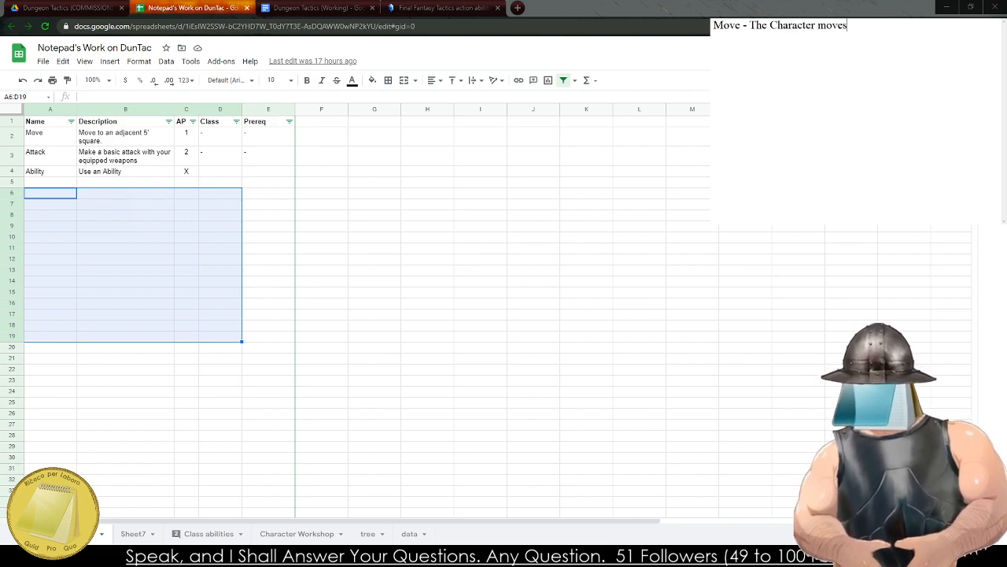
type(" into an")
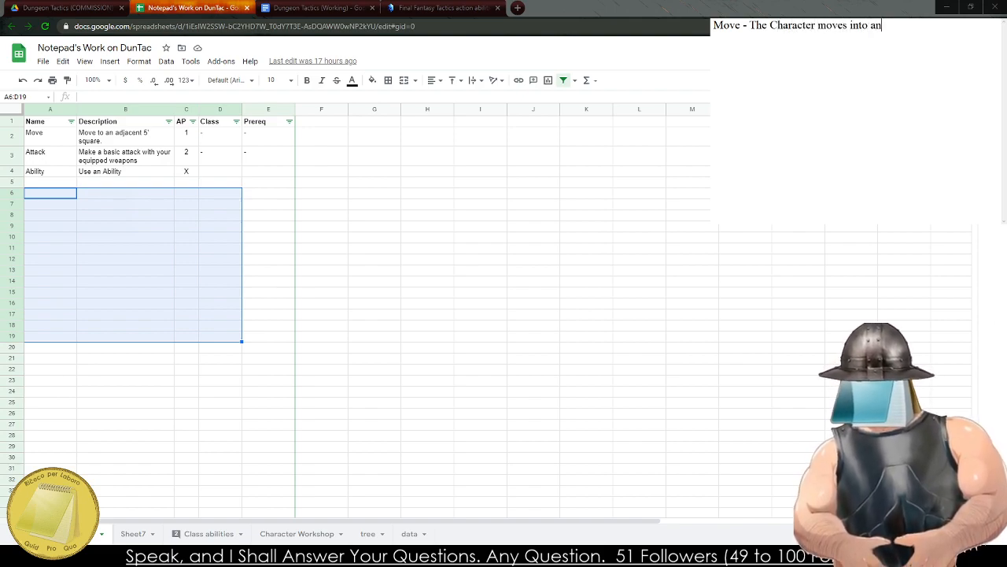
type(" adjacent")
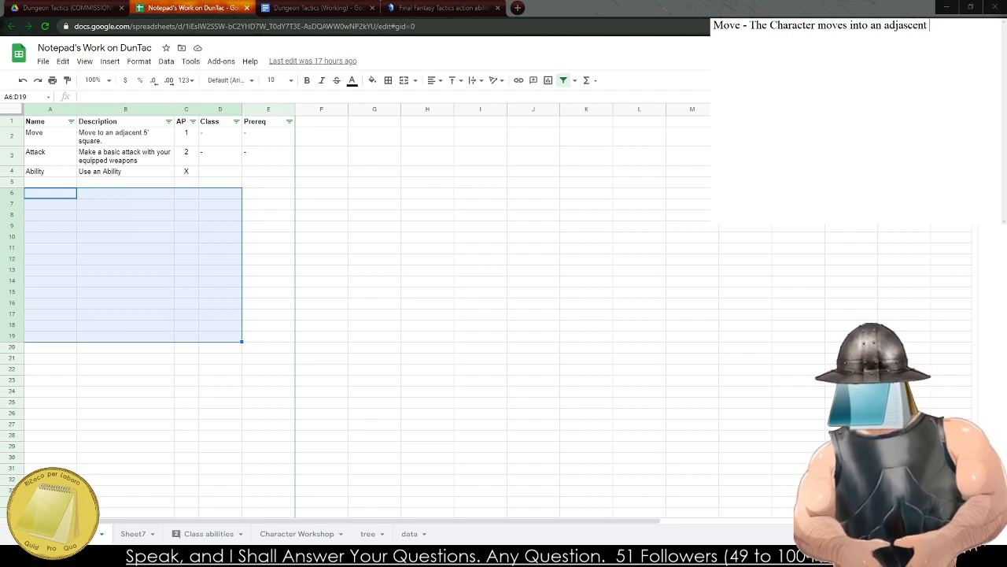
Continue the Move line in the draft notes with "adjascent 5 ft. square".
key("BackSpace")
key("BackSpace")
key("BackSpace")
key("BackSpace")
key("BackSpace")
key("BackSpace")
key("BackSpace")
key("BackSpace")
type("ad")
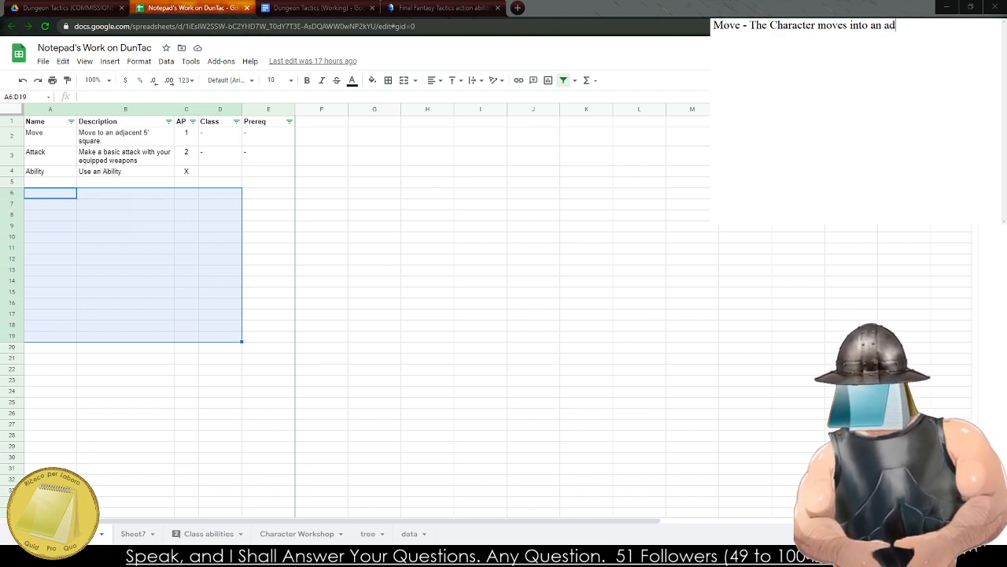
type("jaseent 5'")
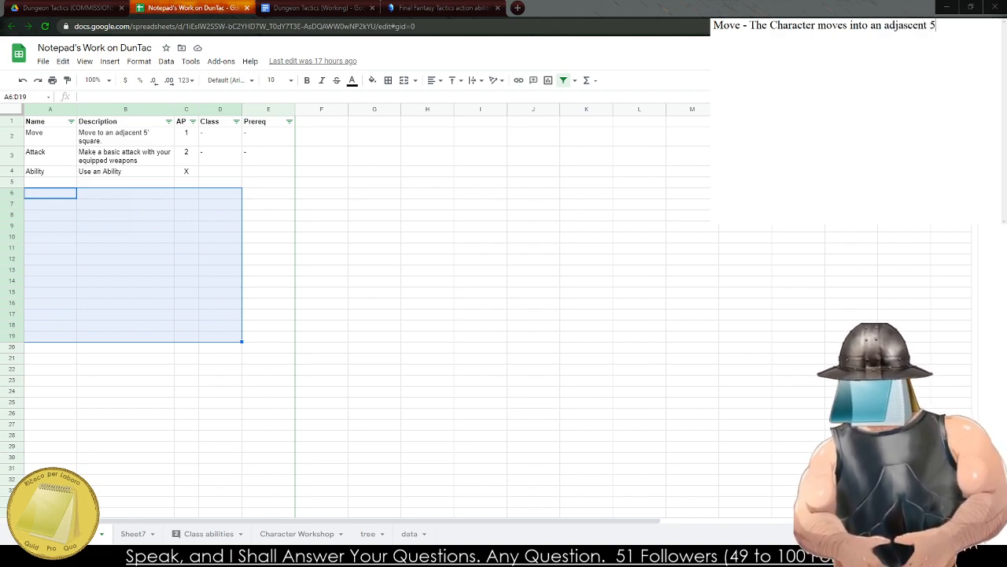
key("BackSpace")
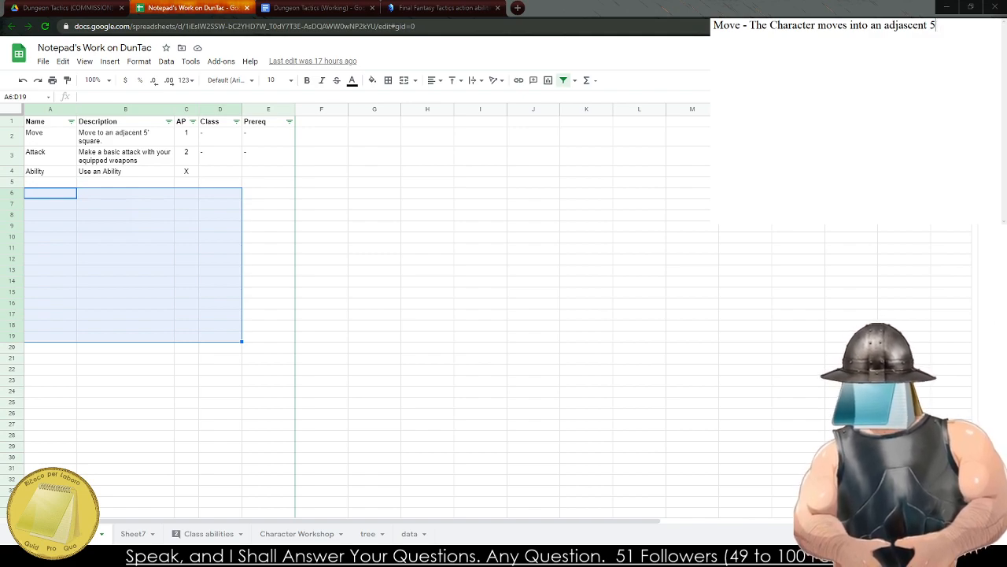
type("ft. ")
type("squi")
type("are")
left_click_drag(97, 314, 98, 304)
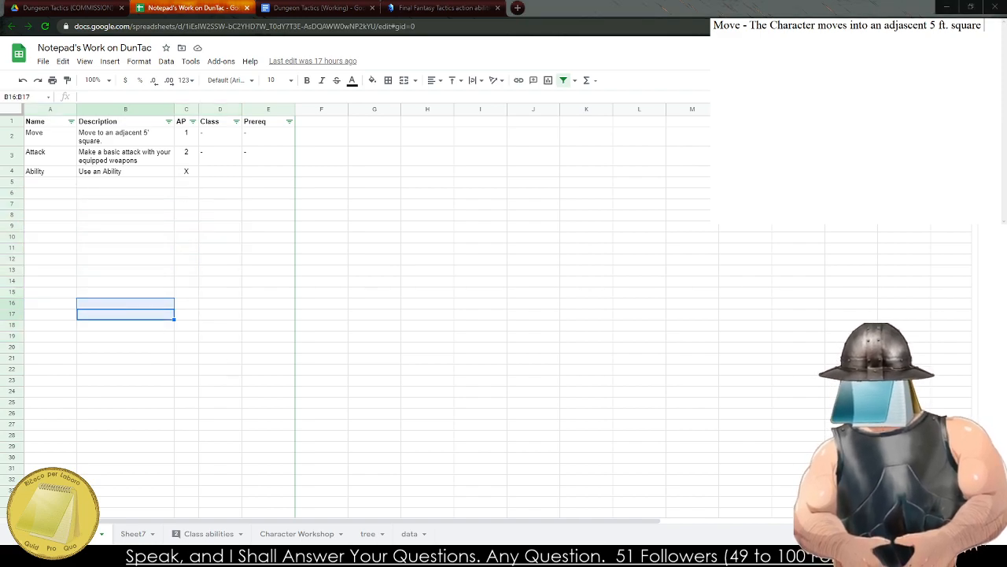
Replace "square" with "tile - 1 AP." at the end of the Move line in the draft notes.
key("BackSpace")
key("BackSpace")
key("BackSpace")
key("BackSpace")
key("BackSpace")
key("BackSpace")
key("BackSpace")
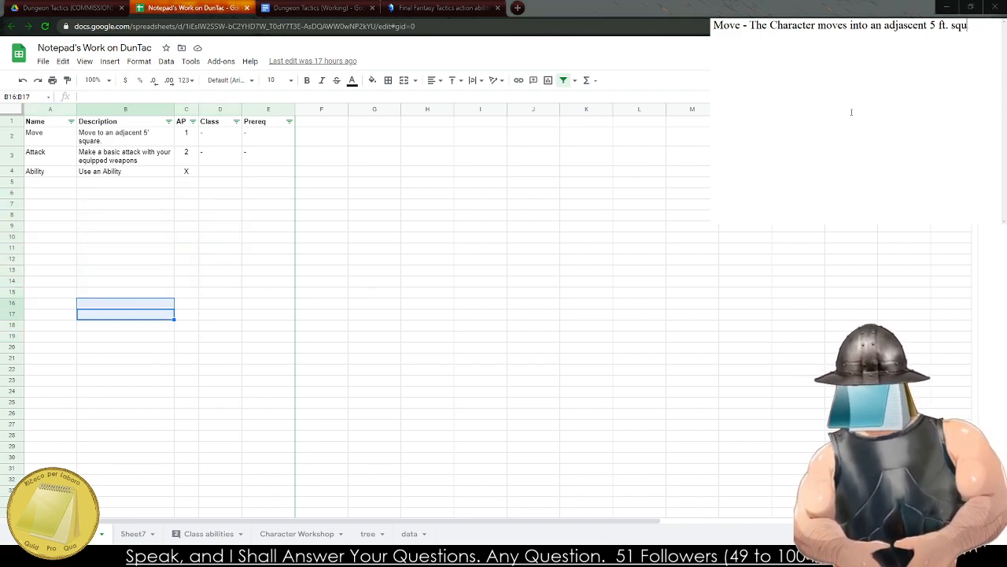
type("tile")
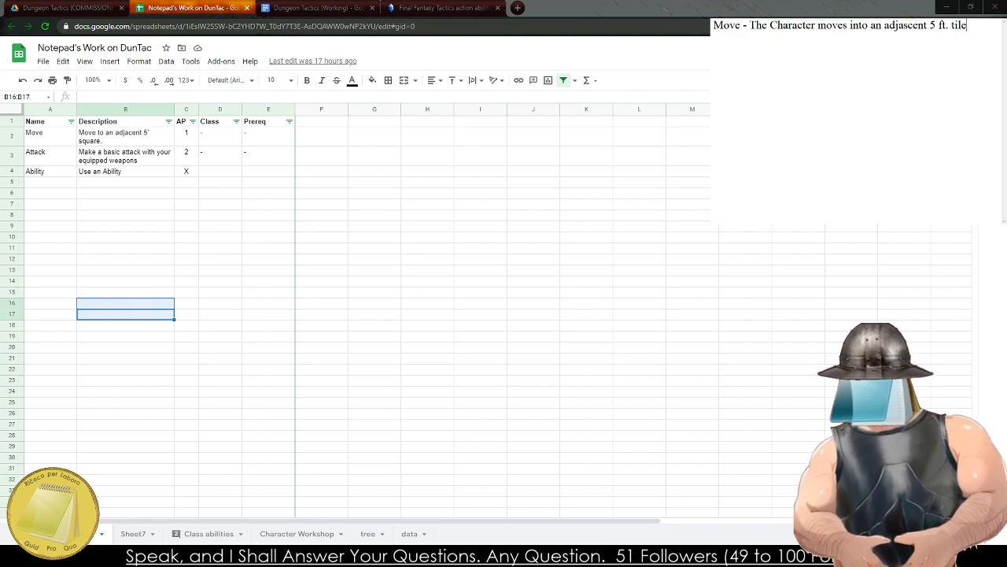
type(" - 1")
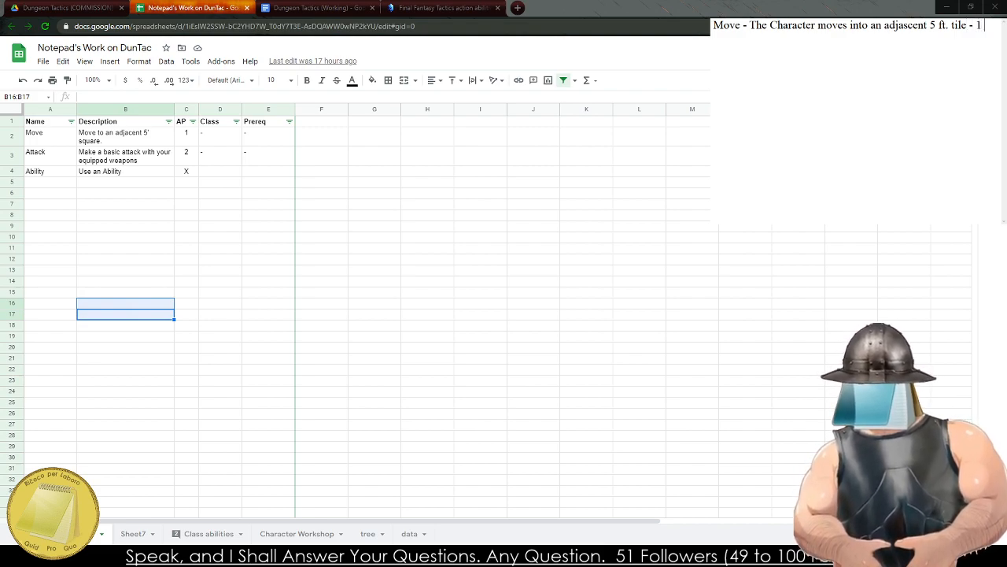
type(" AP.")
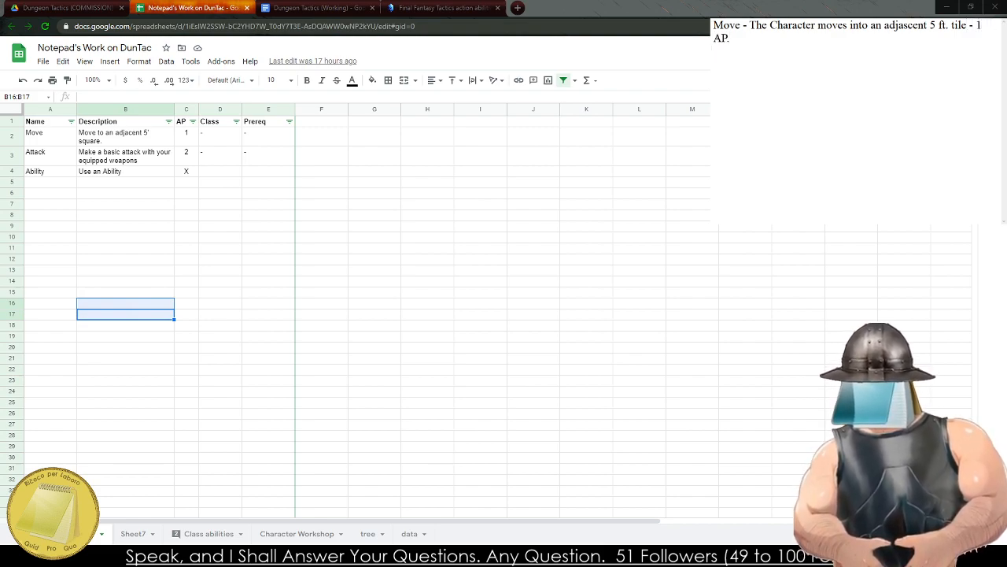
Start a new line in the draft notes with "Attack - The Character strikes a target with a".
key("Return")
type("Attack - Th")
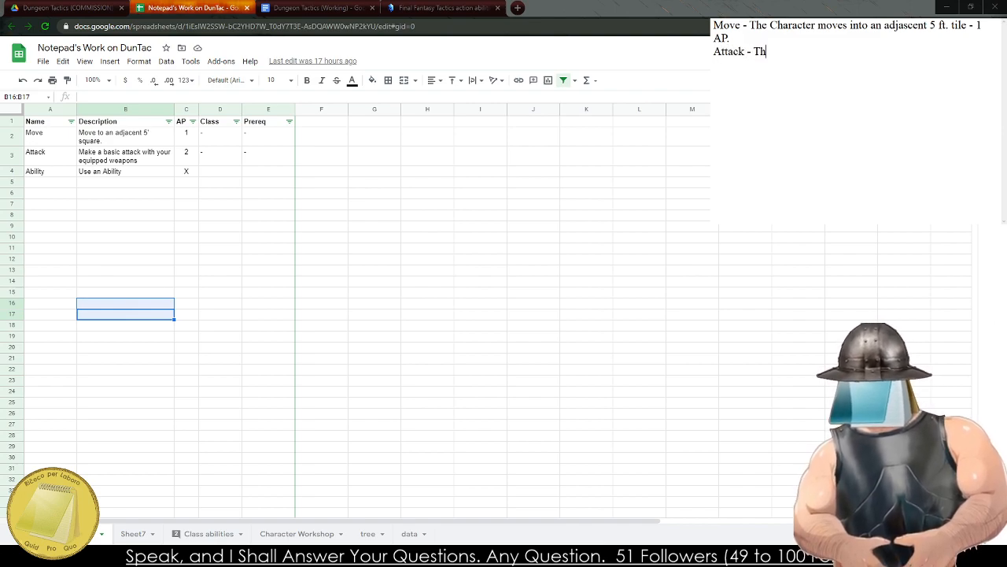
type("e Character stri")
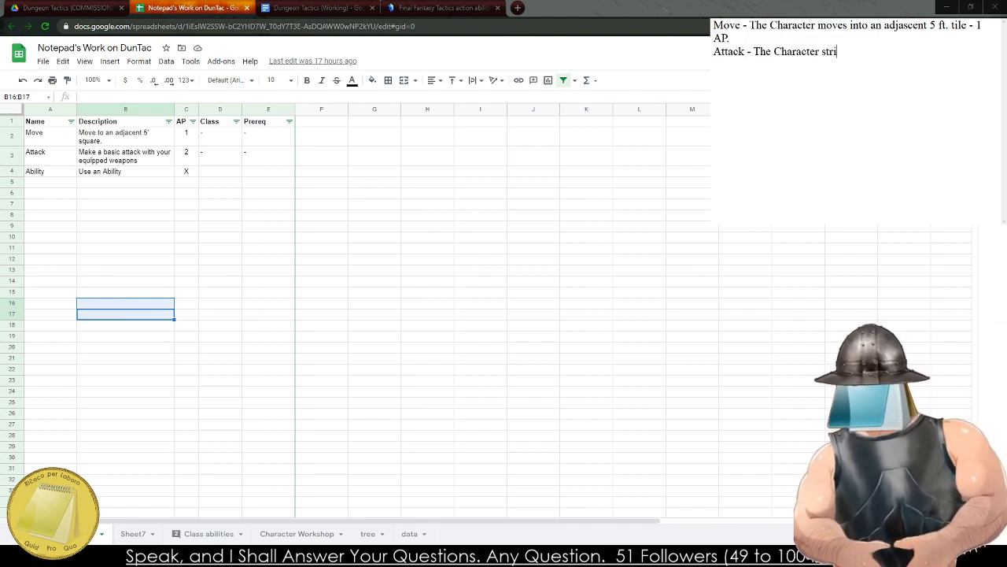
type("kes an op")
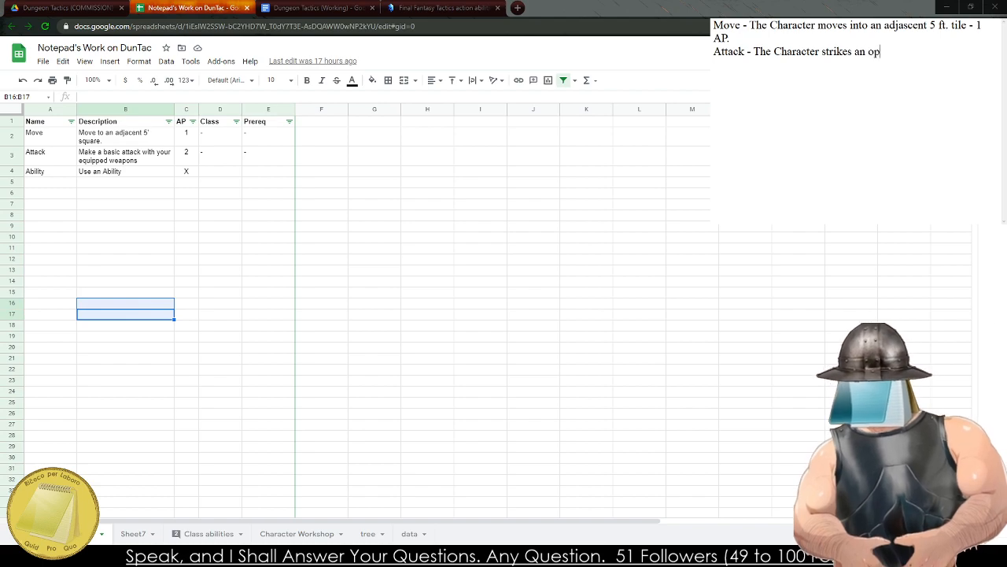
key("BackSpace")
key("BackSpace")
key("BackSpace")
key("BackSpace")
type("targ")
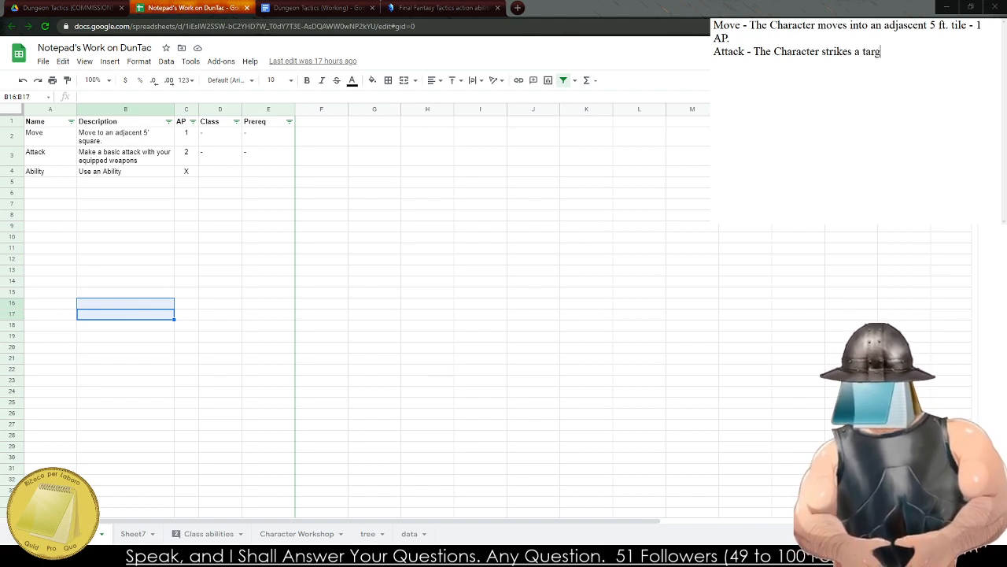
type("et with a basi")
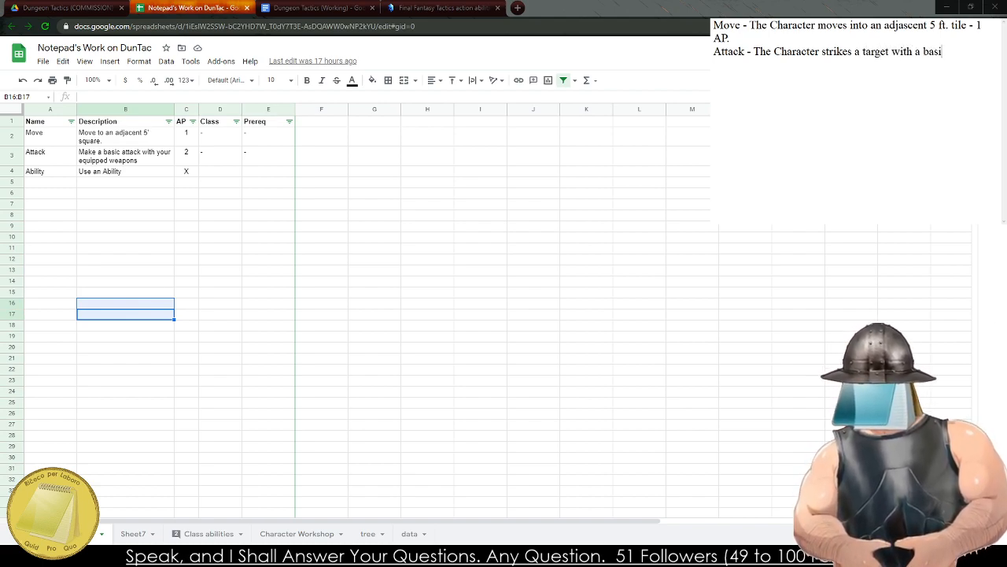
type("c melee")
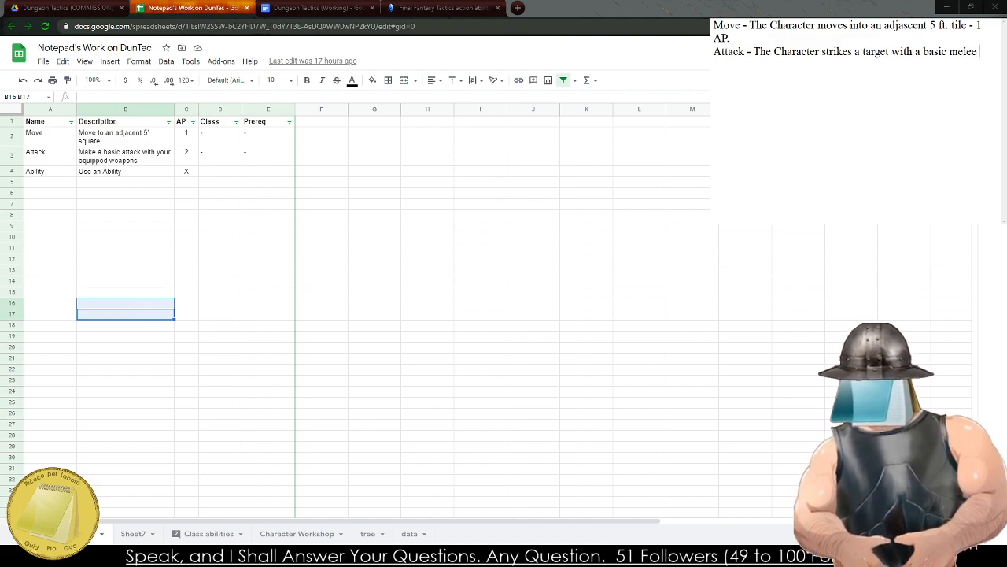
Complete the Attack line with "basic attack from their weapon dealing damage equal to its value - 2 AP".
key("BackSpace")
key("BackSpace")
key("BackSpace")
key("BackSpace")
key("BackSpace")
key("BackSpace")
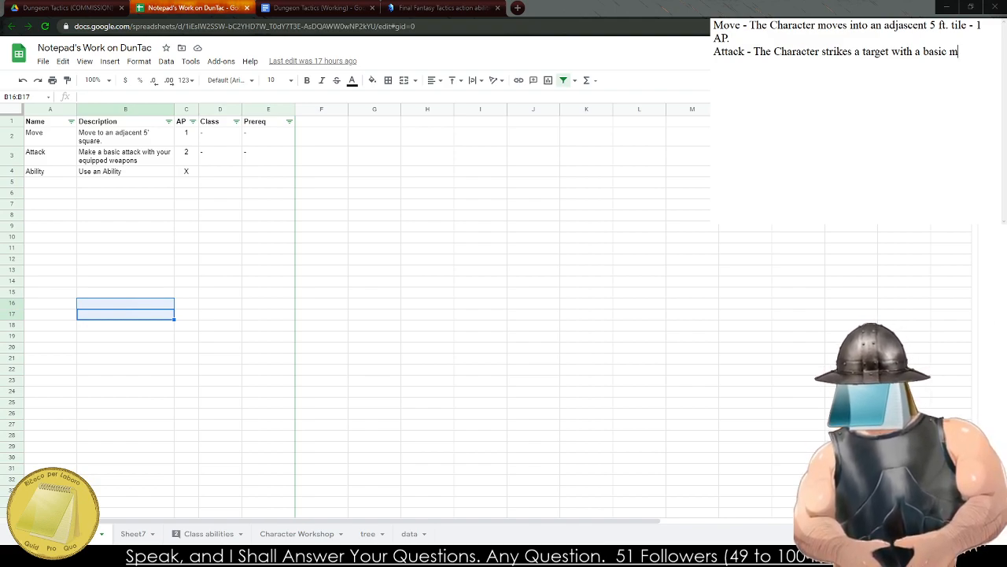
type("attack from their weapon de")
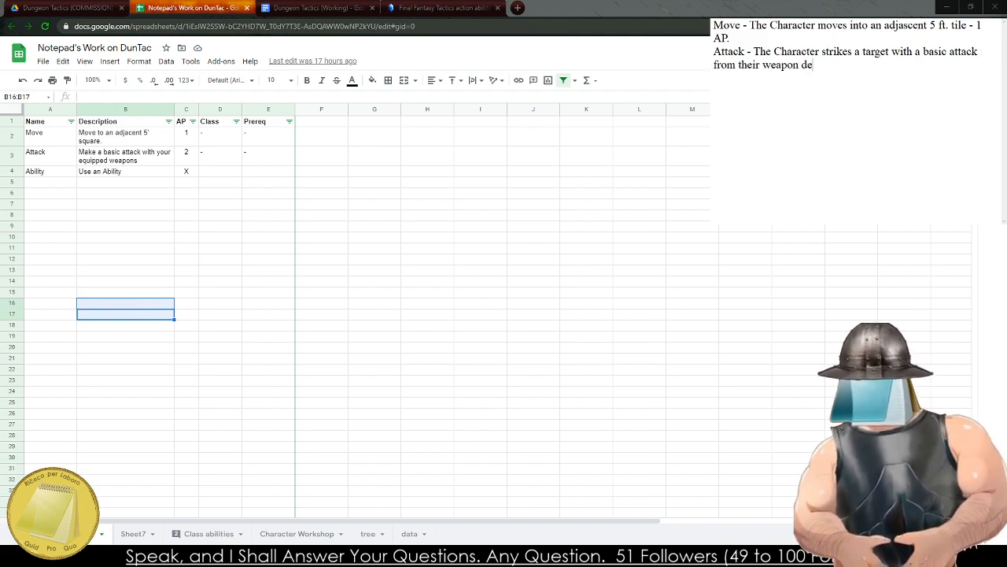
type("aling damage ")
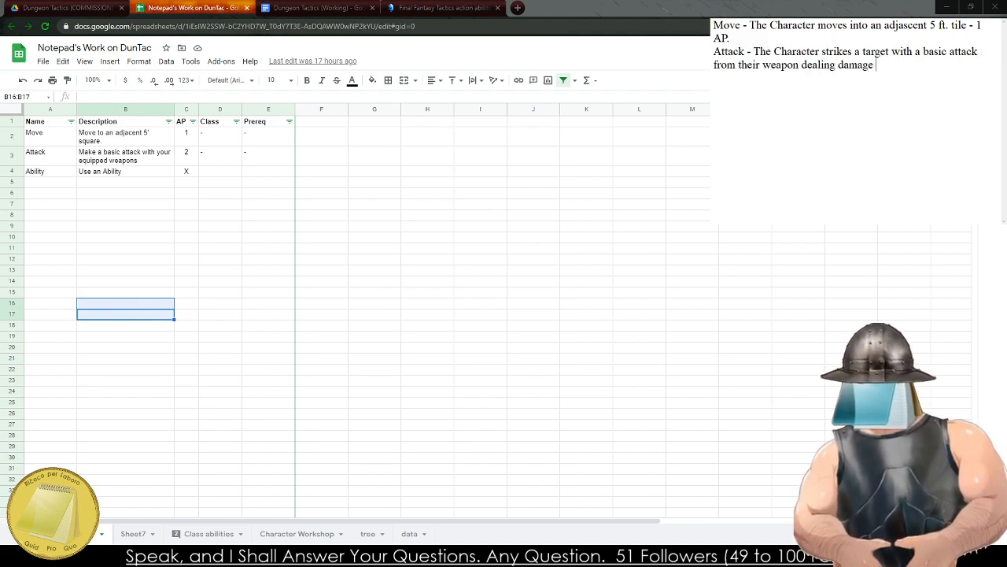
type("equal to its value")
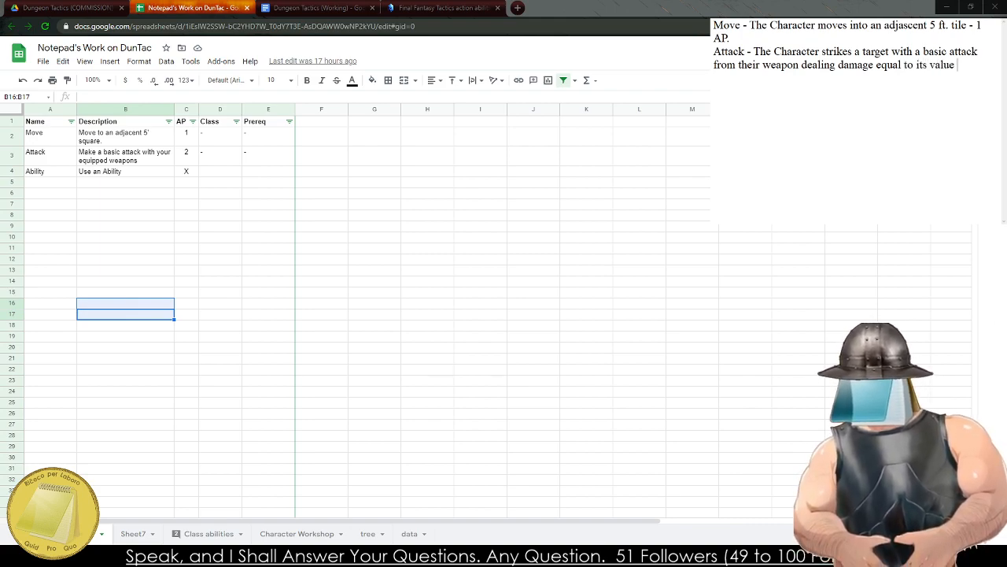
type(" - 2 AP")
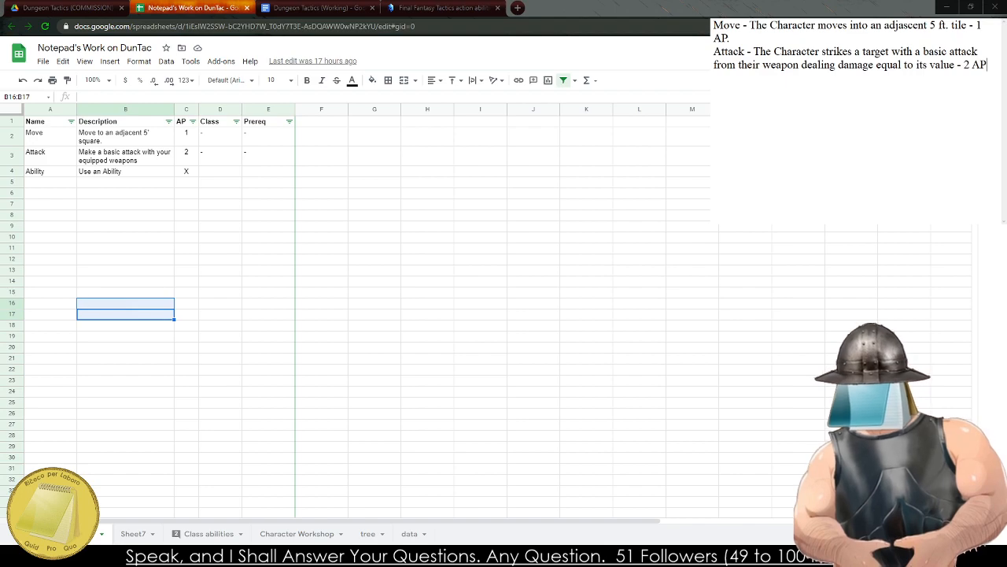
type("Abil")
key("BackSpace")
key("BackSpace")
key("BackSpace")
key("BackSpace")
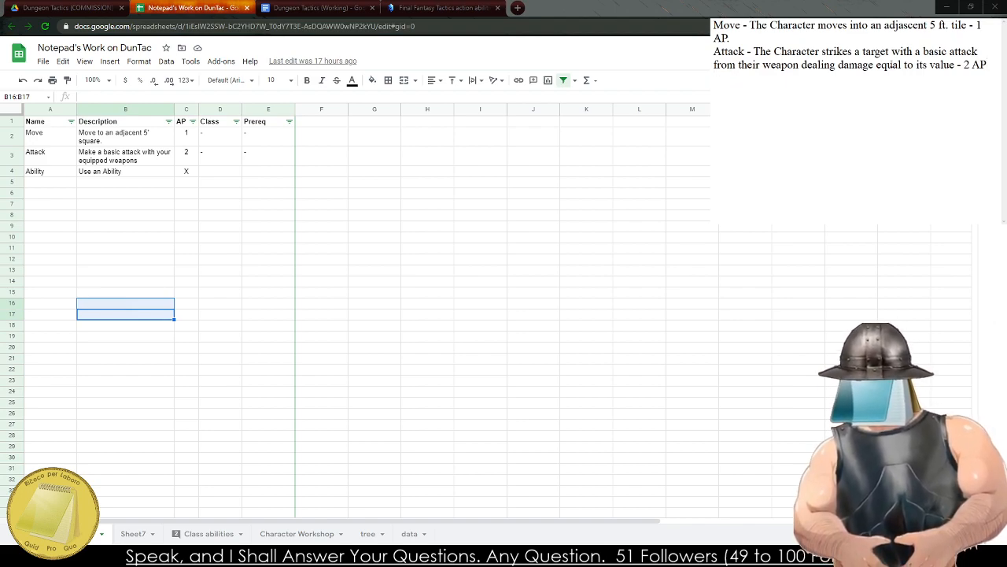
Search the web for "Final Fantasy Tactics Advance Actions" in a new tab and open the Final Fantasy Wiki abilities result.
left_click(441, 8)
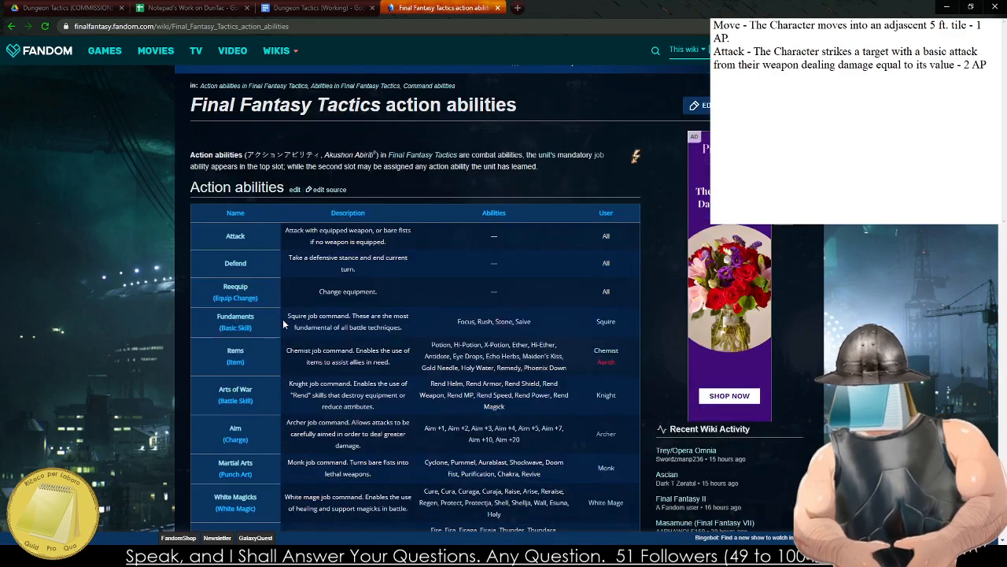
left_click(518, 7)
type("Final")
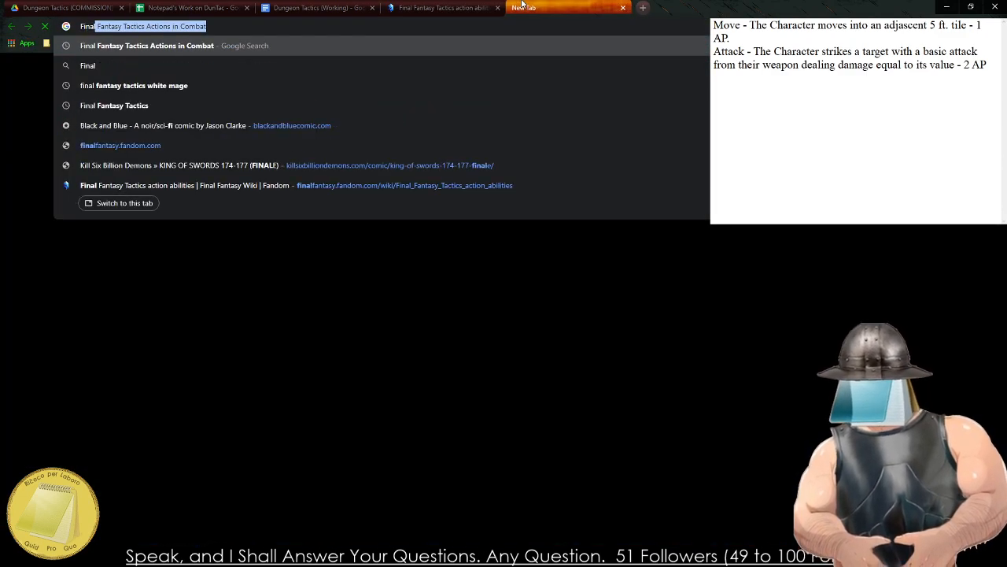
type(" Fantasy Tactics Ad")
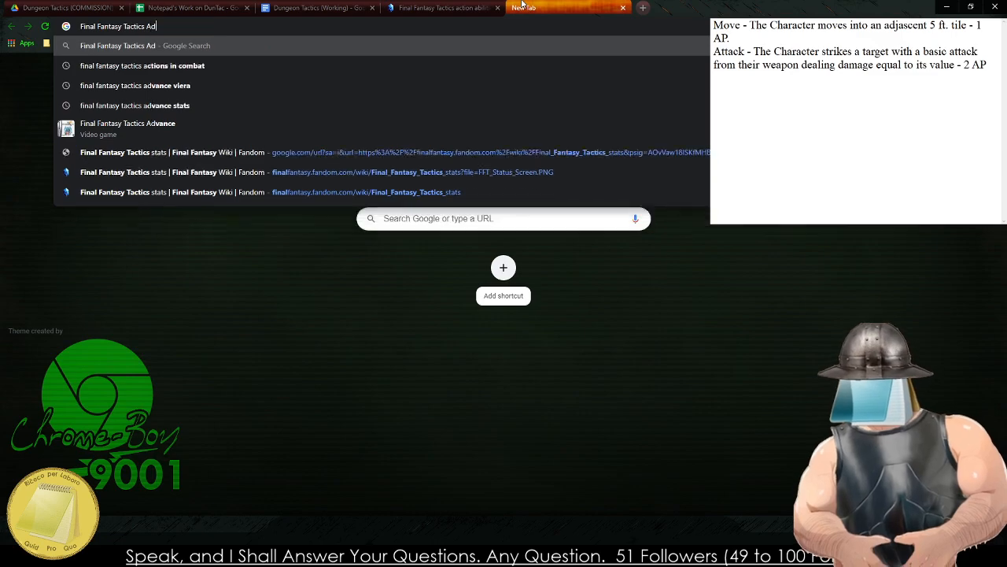
type("vance Actions")
key("Return")
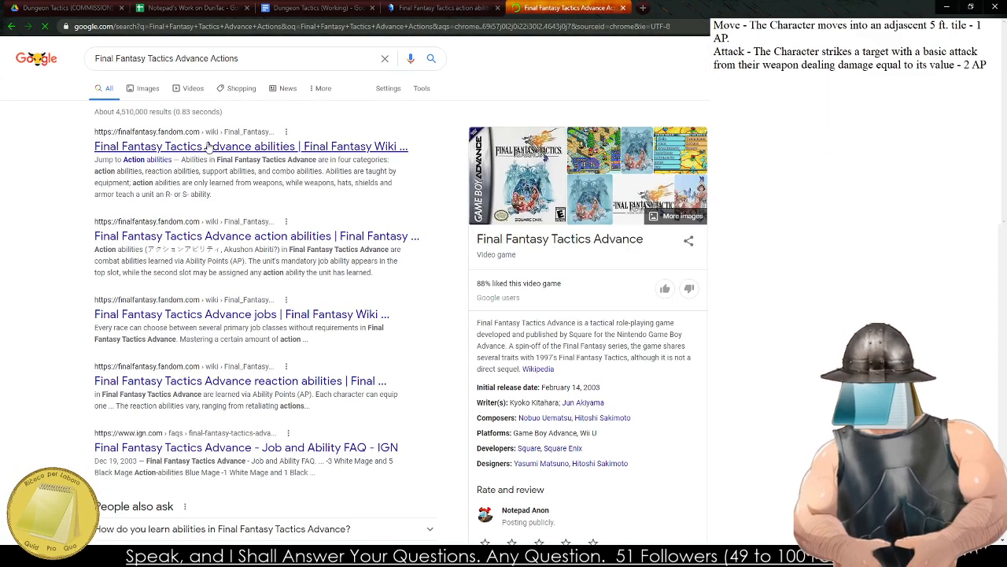
left_click(208, 148)
key("ctrl+t")
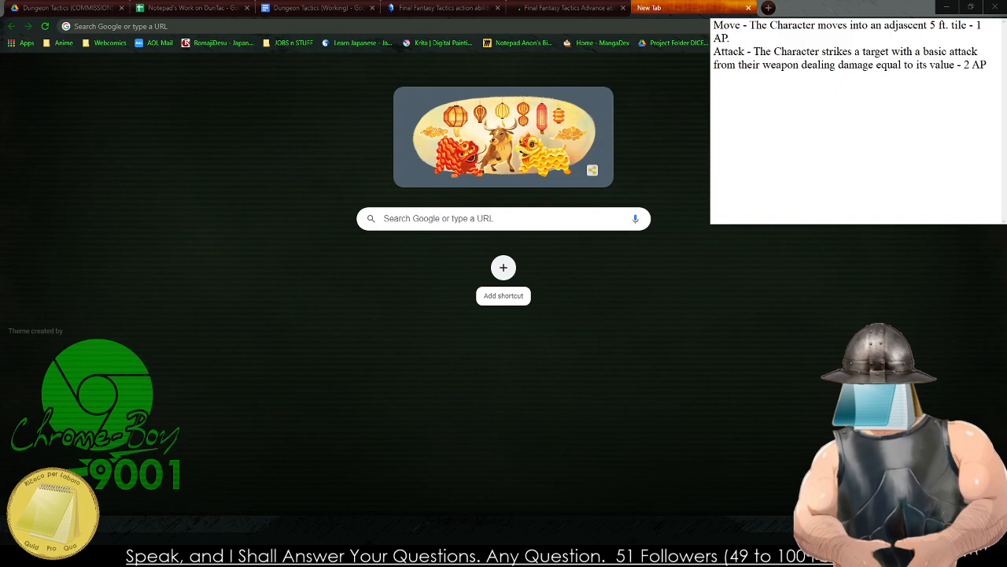
Examine the Final Fantasy Tactics and Tactics Advance ability tables on the wiki for basic actions available to all characters.
left_click(444, 8)
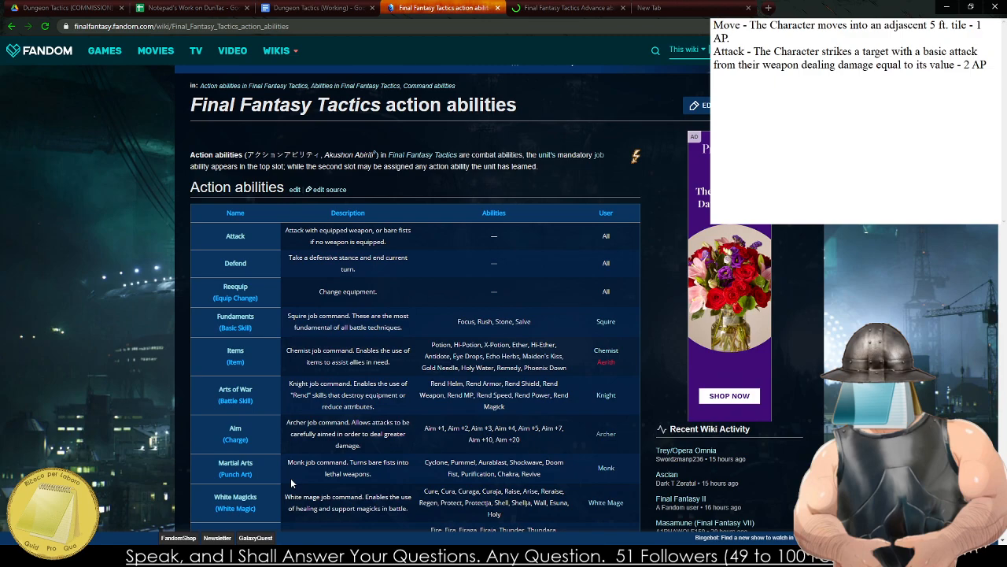
key("ctrl+Tab")
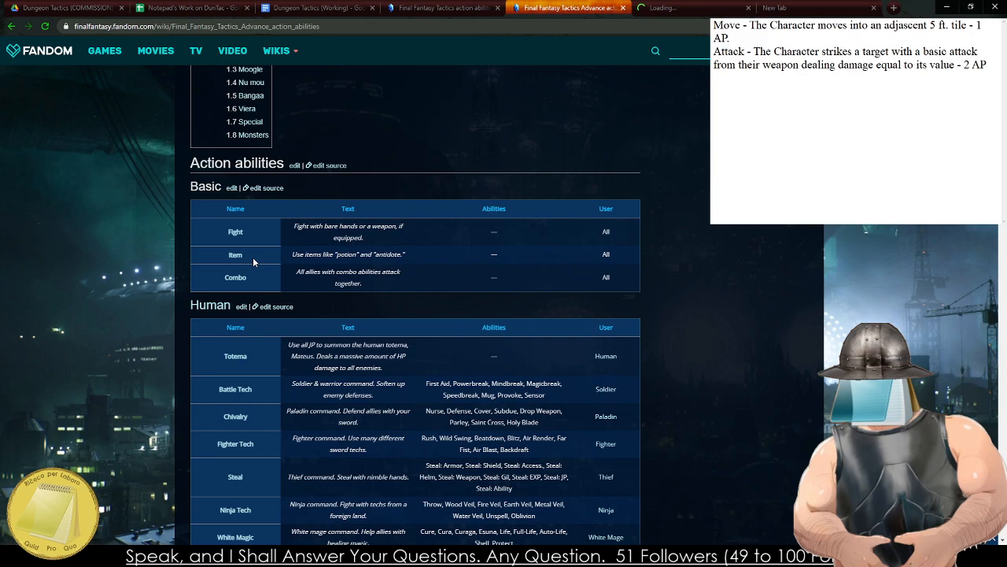
scroll(263, 262, "down", 10)
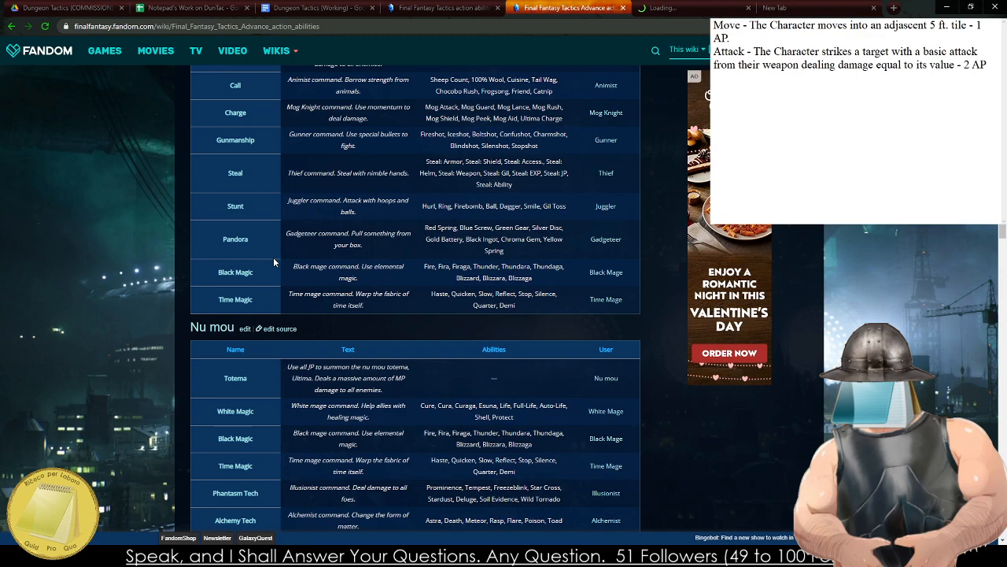
scroll(273, 262, "up", 1)
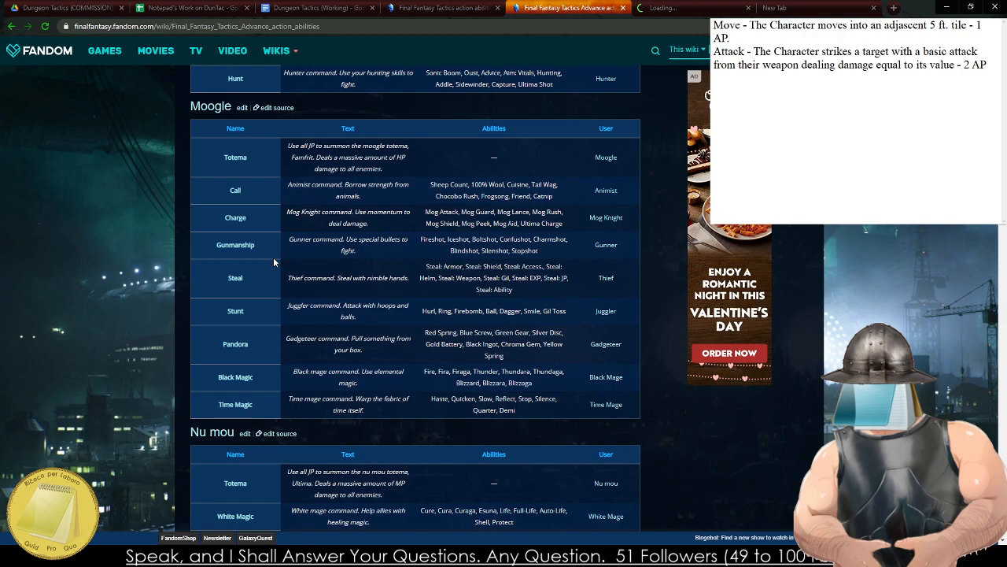
scroll(268, 252, "down", 8)
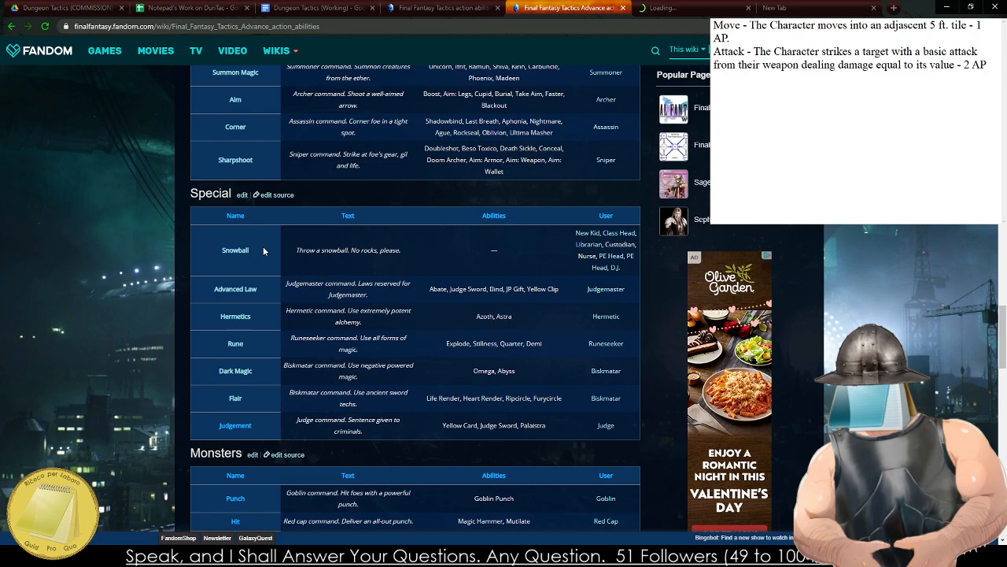
scroll(263, 246, "down", 3)
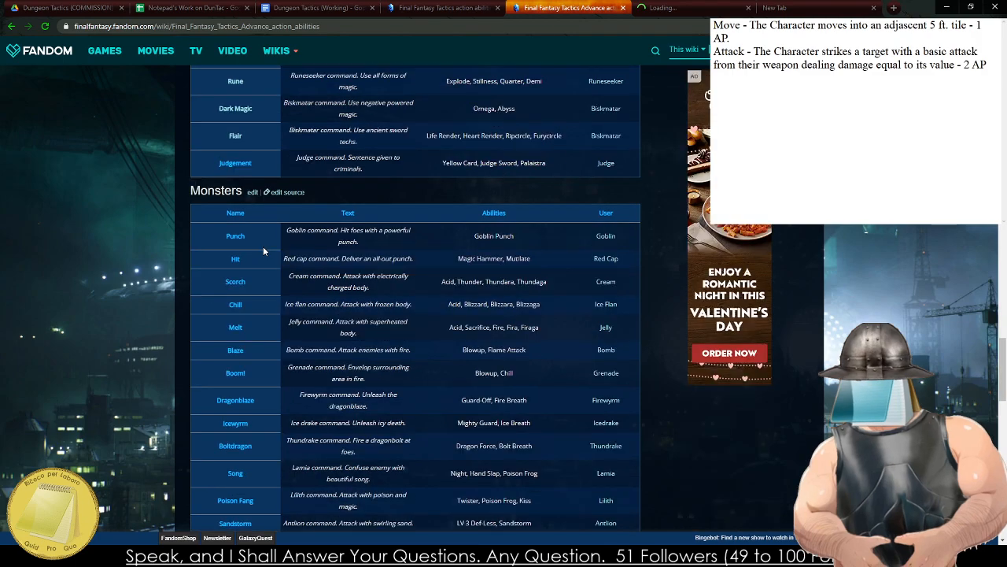
left_click(624, 7)
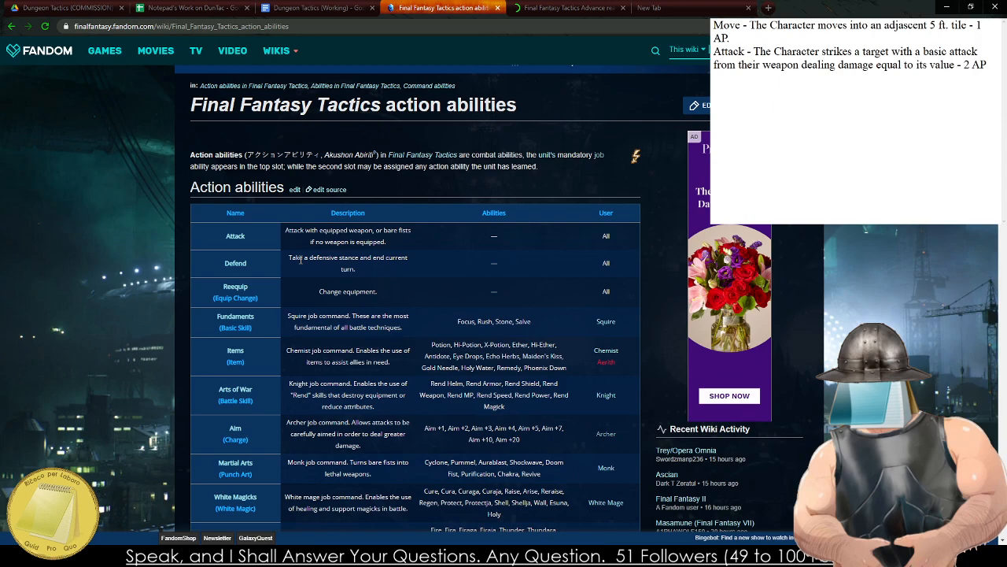
key("ctrl+Tab")
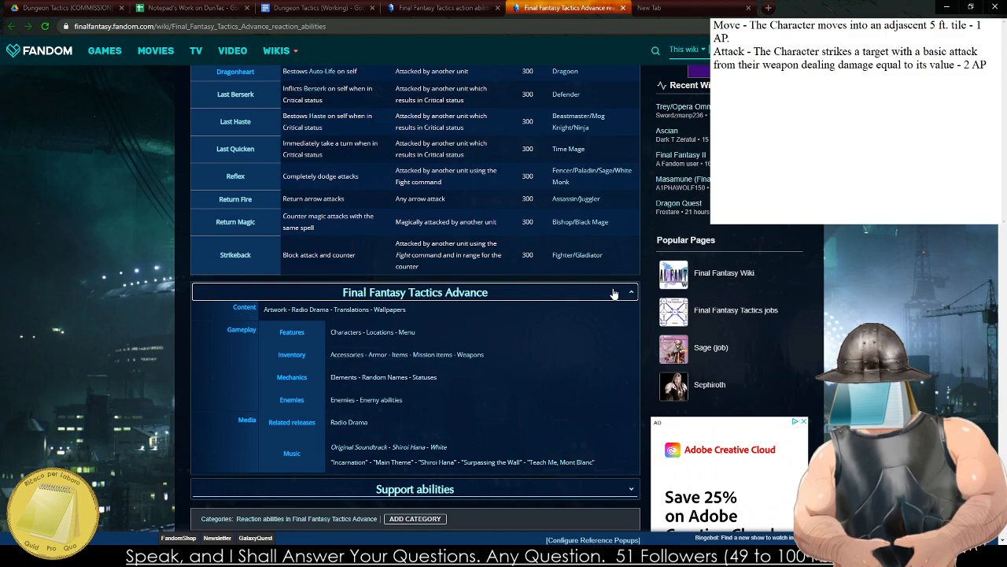
Close the wiki's reaction abilities page and paste the Move and Attack lines into the Dungeon Tactics (Working) bulleted list, with ability names in bold.
key("ctrl+w")
type("Move - The Character moves into an adjascent 5 ft. tile - 1 AP. Attack - The Character strikes a target with a basic attack from their weapon dealing damage equal to its value - 2 AP")
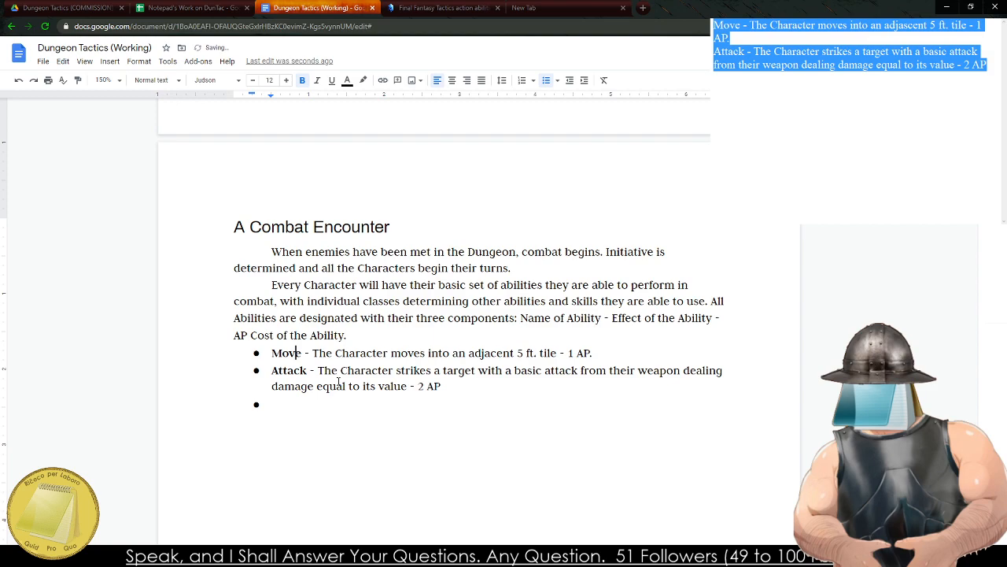
Sort the Move and Attack bullets from A to Z with Sorted Paragraphs, and return to the empty bullet below them.
left_click(538, 390)
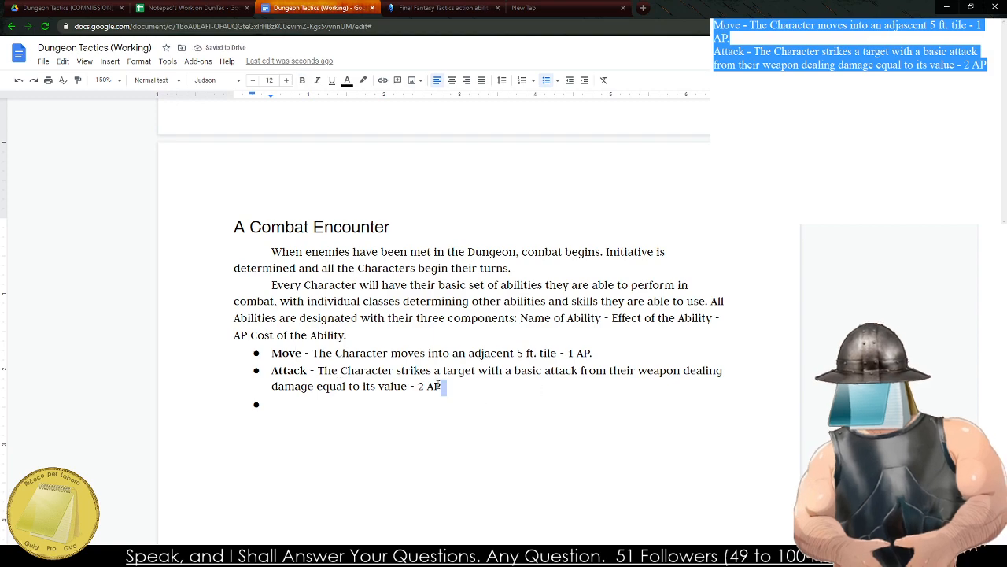
left_click_drag(538, 390, 267, 353)
left_click(197, 61)
mouse_move(236, 123)
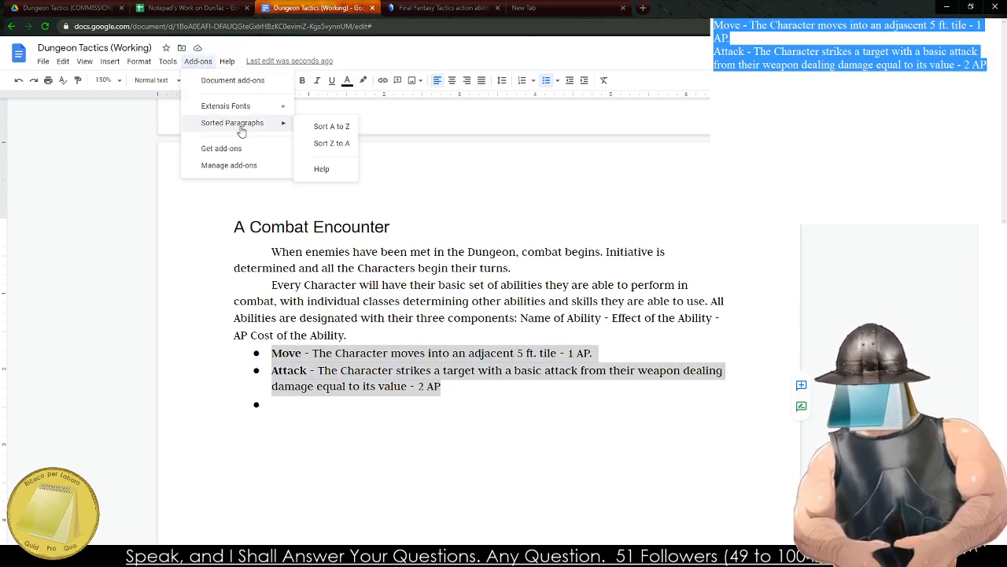
left_click(315, 140)
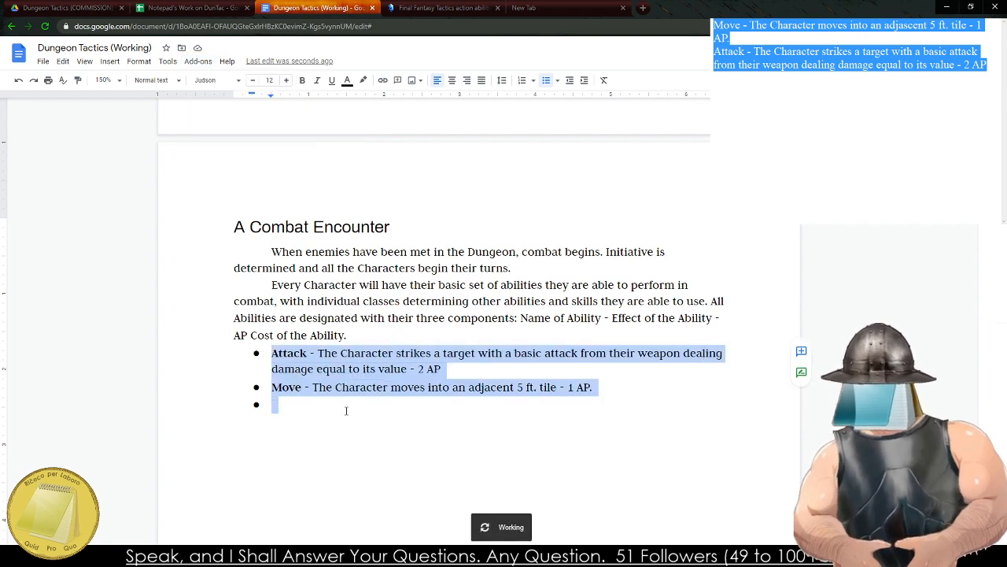
left_click(377, 428)
left_click(323, 451)
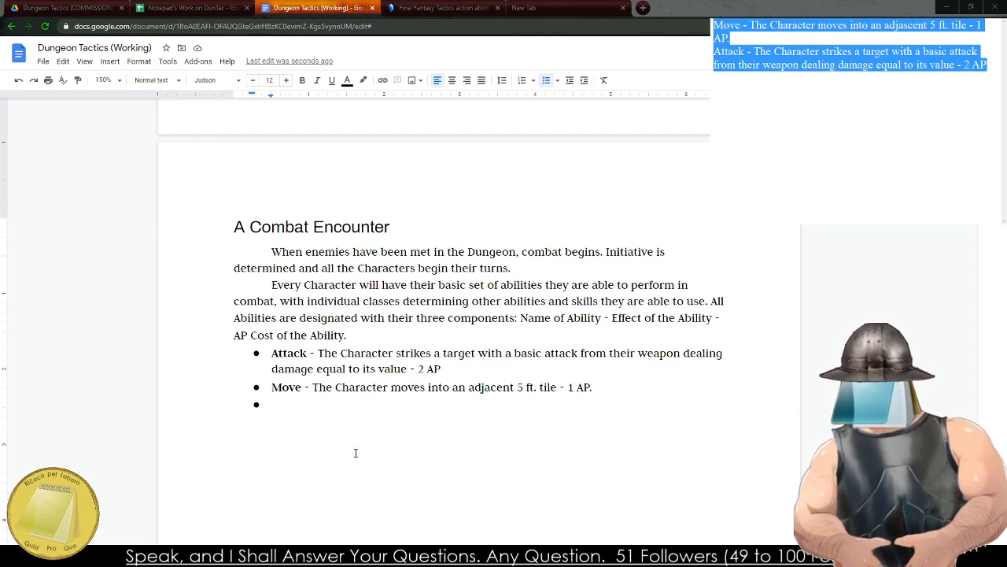
double_click(356, 397)
left_click(324, 404)
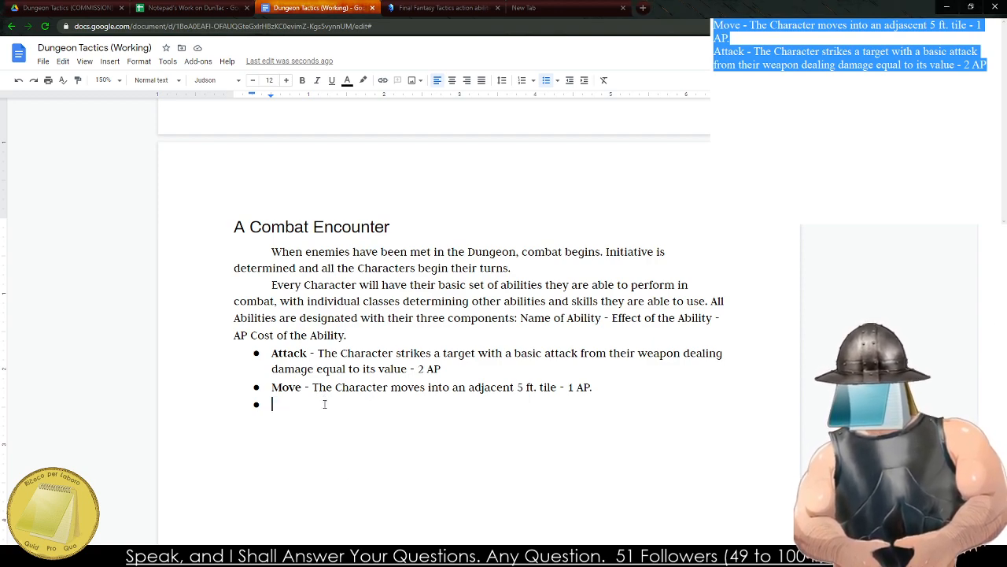
Add a Defend bullet with a bold name: "The Character uses their remaining AP to add to their Physical Defense Value.".
key("ctrl+b")
type("Defend")
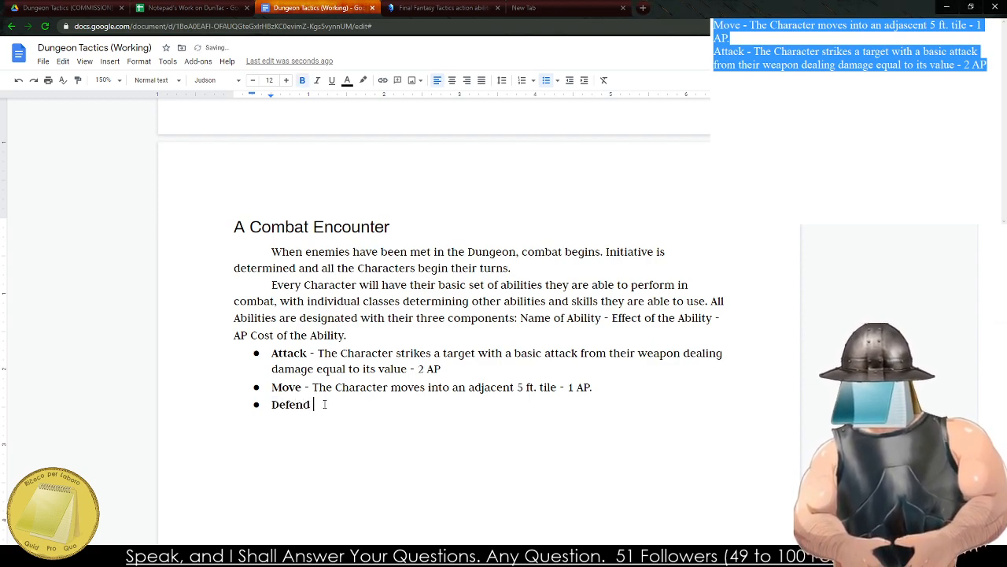
key("ctrl+b")
type("-")
type("- The")
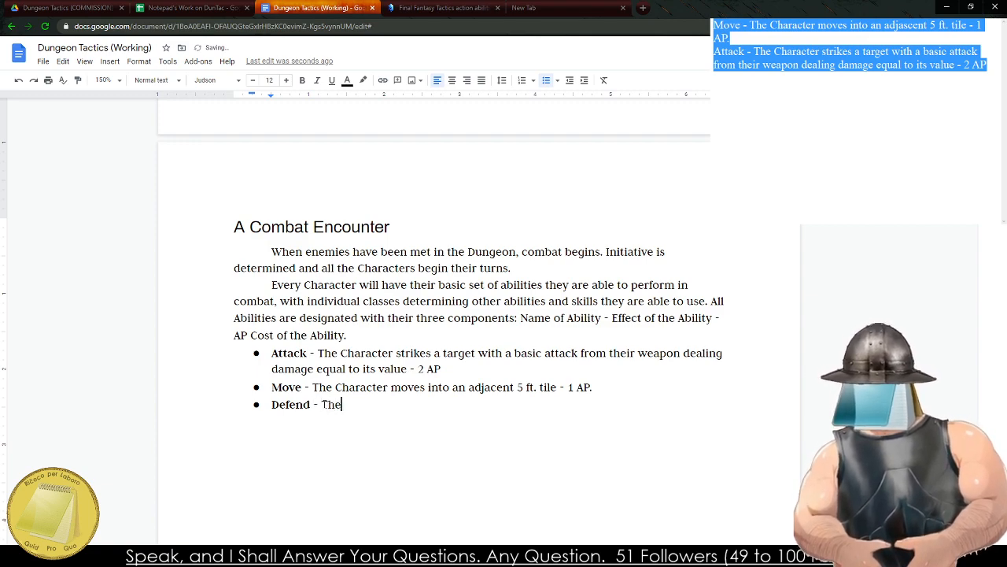
type(" Character ")
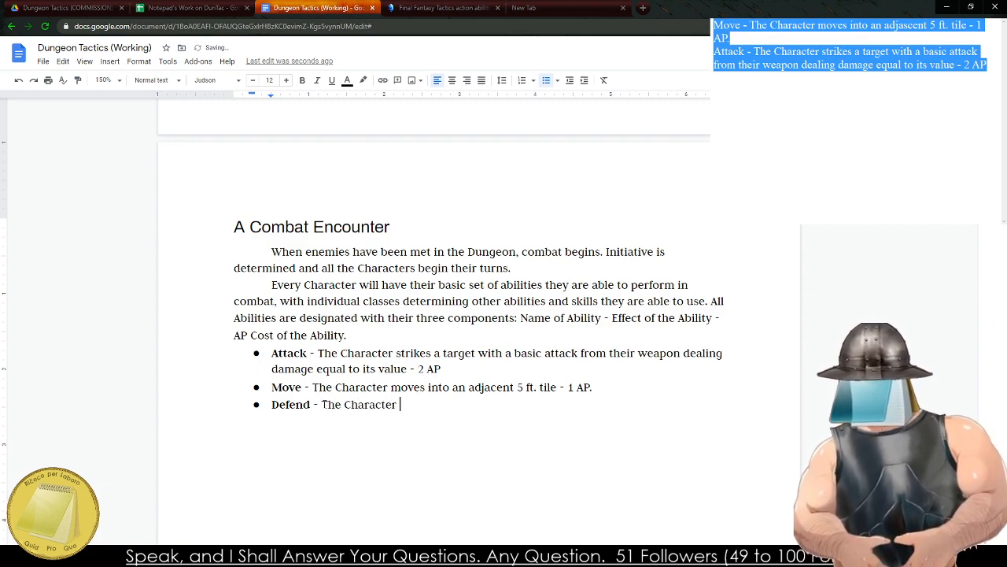
type("uses their remaina")
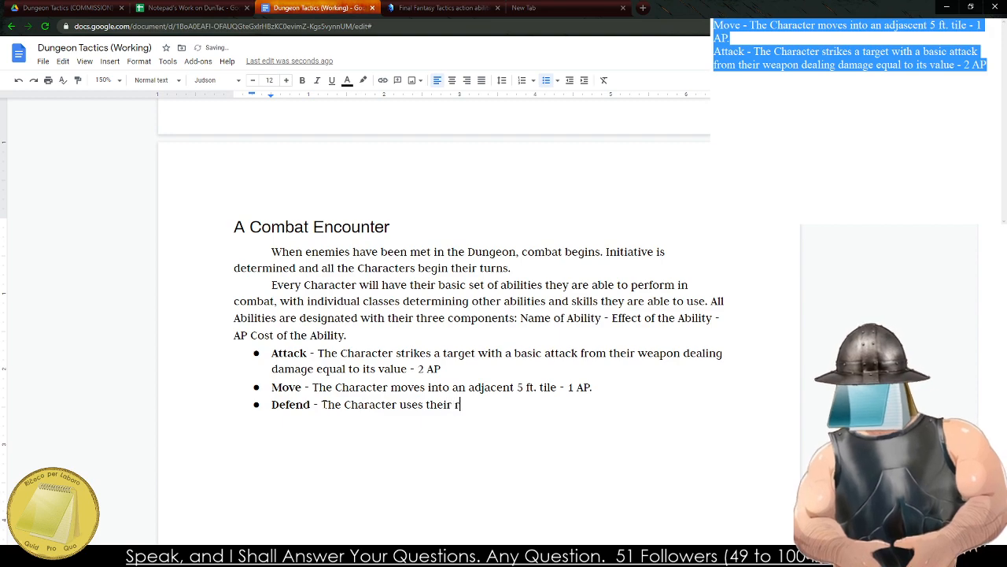
key("BackSpace")
type("ing AP to ")
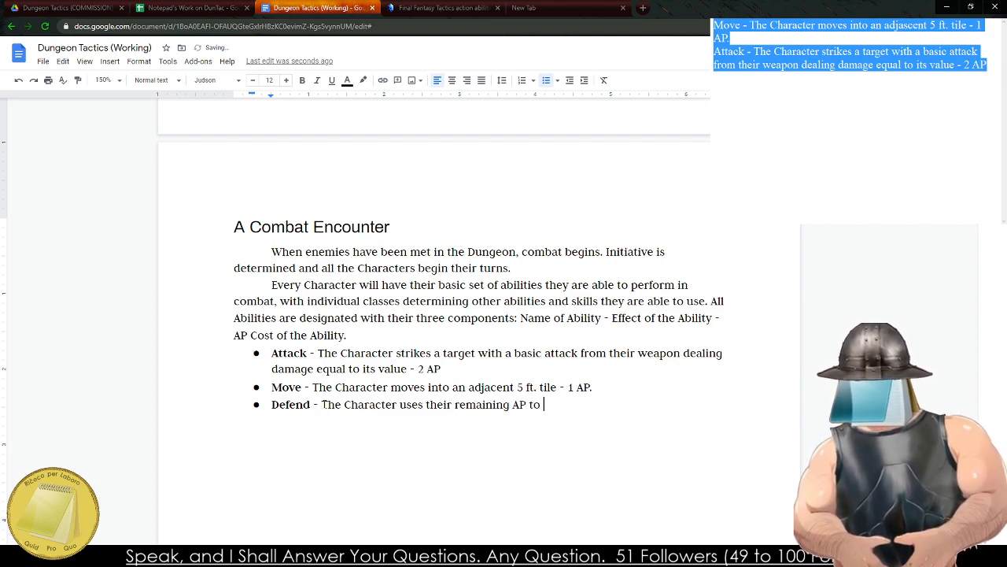
type("add to their")
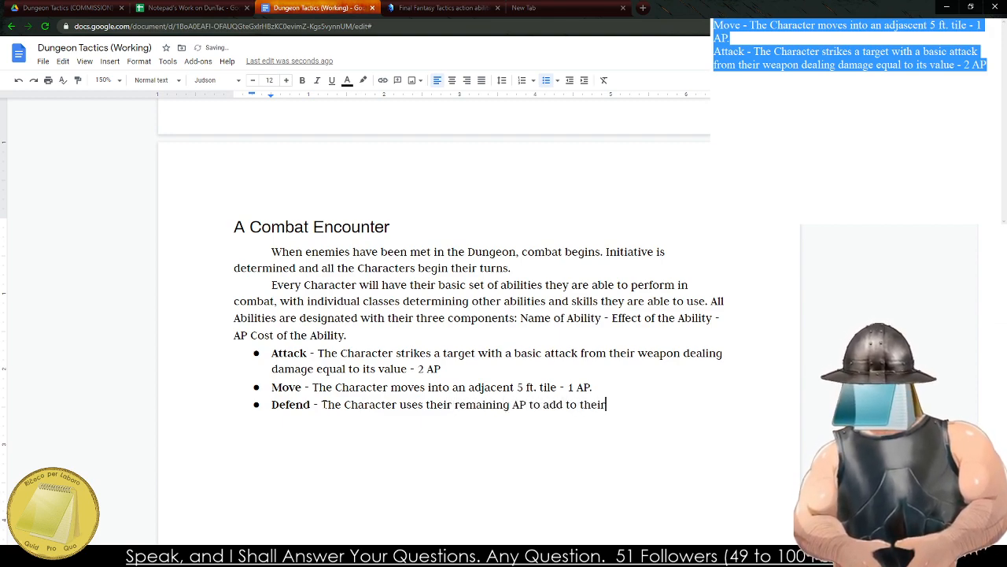
type(" Physical Defen")
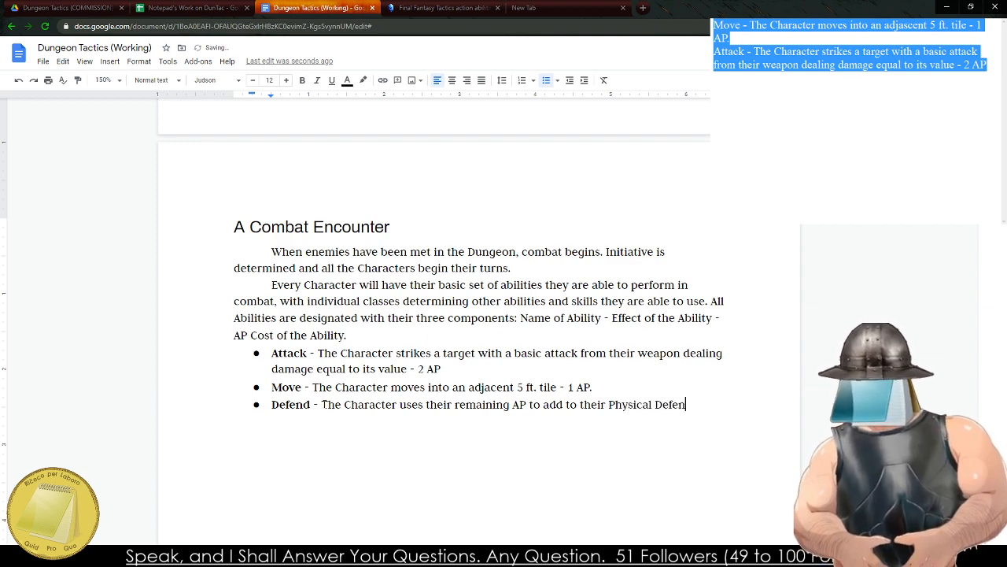
type("se Value.")
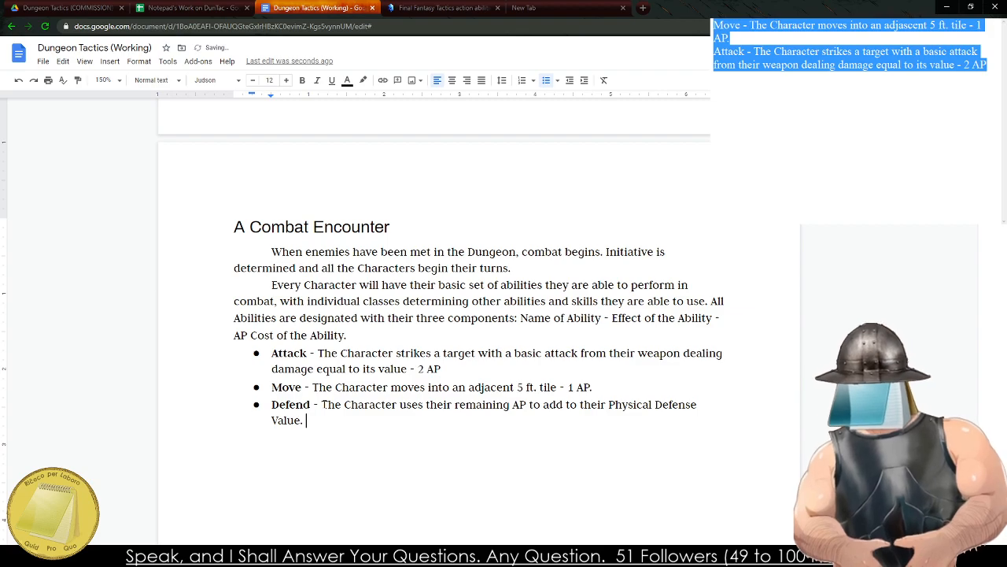
Check the Armour Protection wording in the equipment section, replace "Defense Value." with "Protection" in the Defend bullet, and start a new bullet below.
scroll(381, 452, "up", 15)
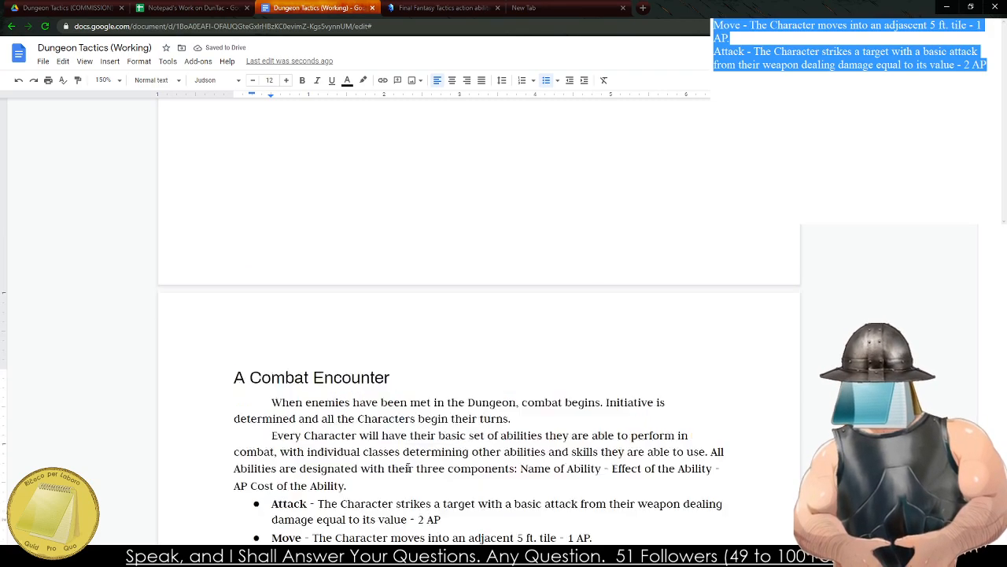
scroll(381, 451, "up", 12)
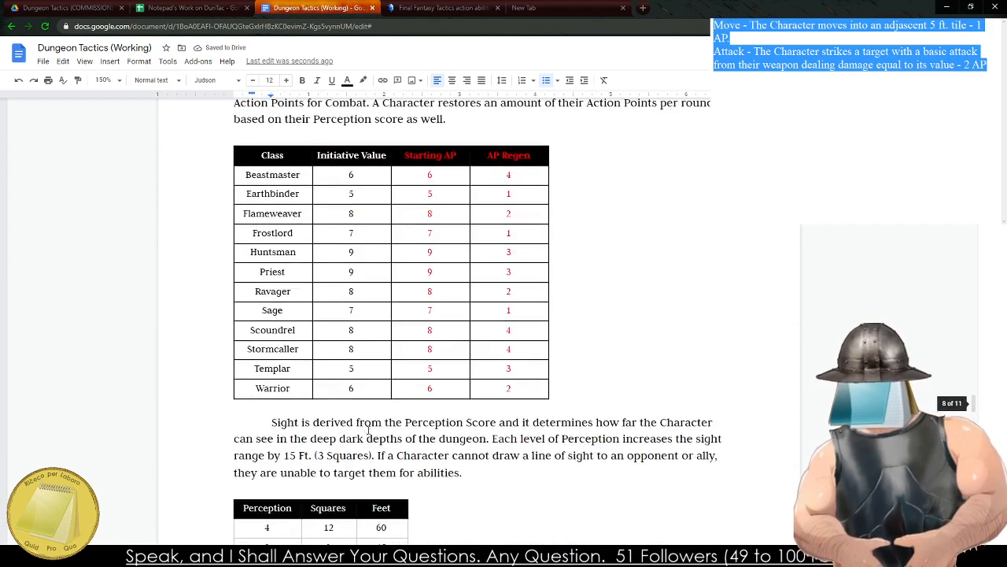
scroll(327, 395, "down", 8)
scroll(328, 395, "down", 3)
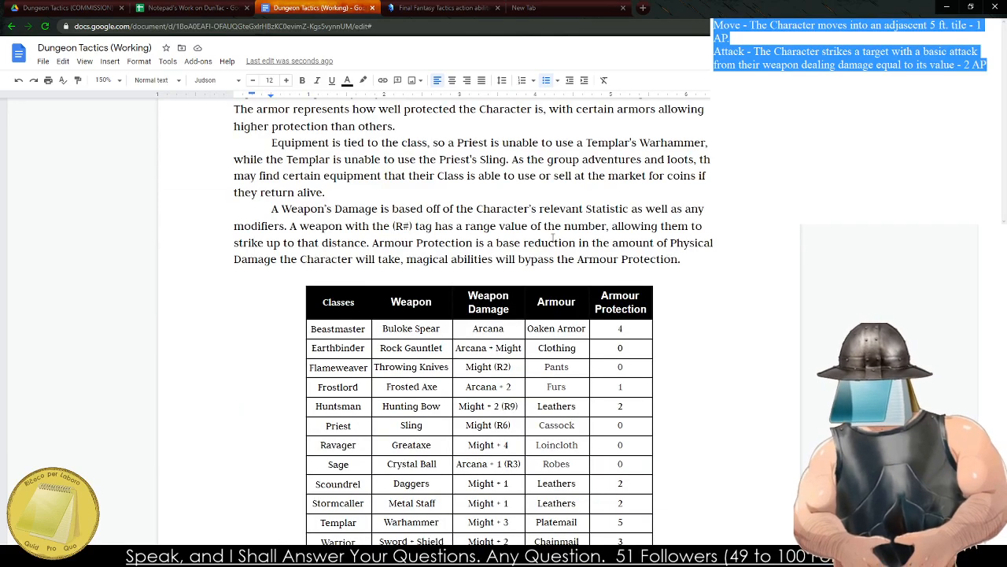
scroll(464, 323, "down", 15)
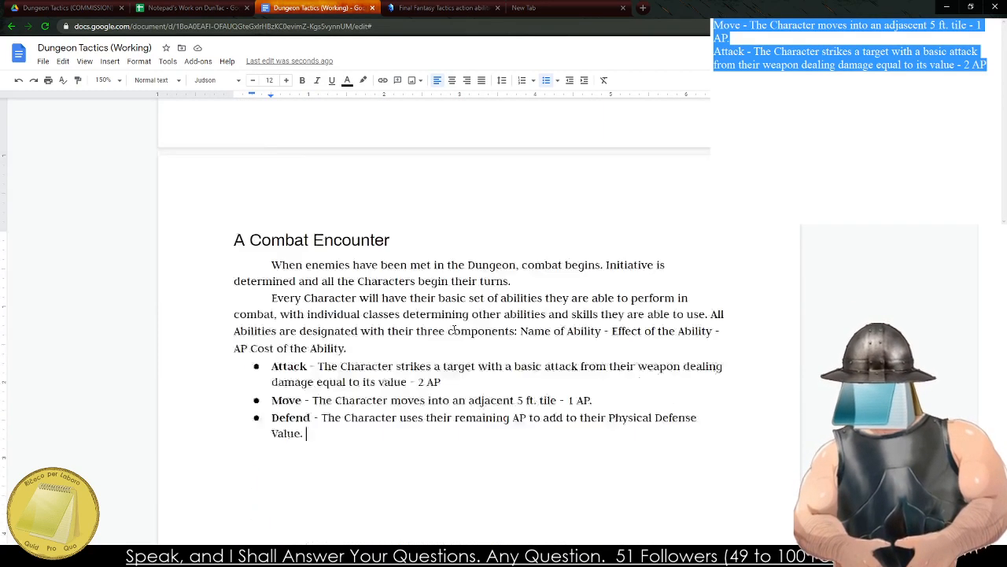
scroll(454, 329, "up", 15)
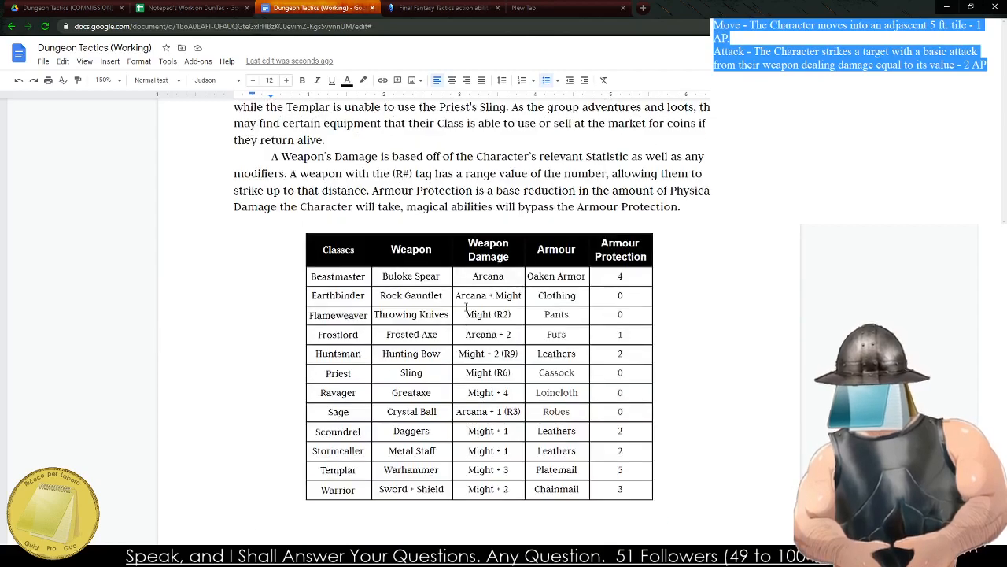
scroll(472, 307, "down", 15)
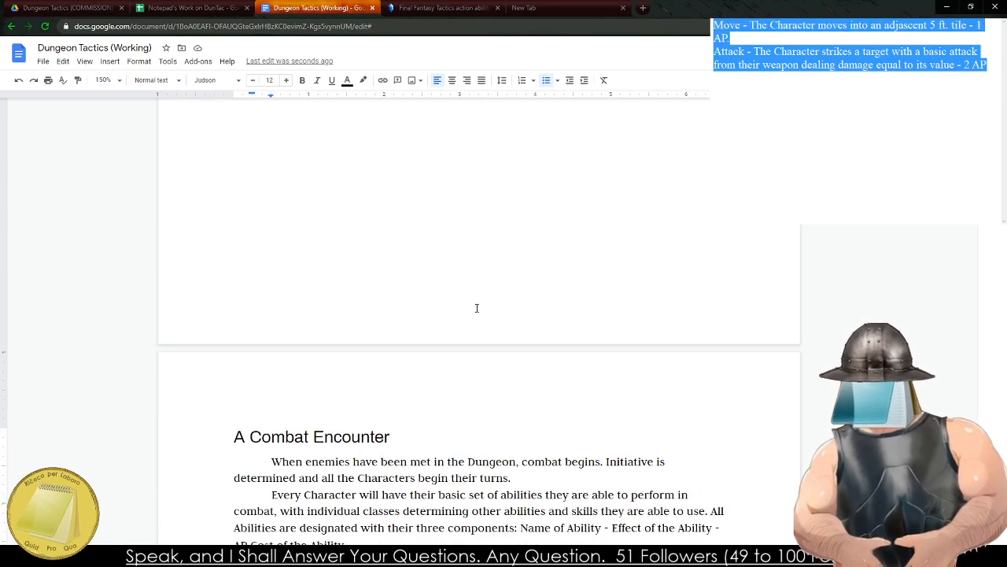
scroll(475, 305, "down", 5)
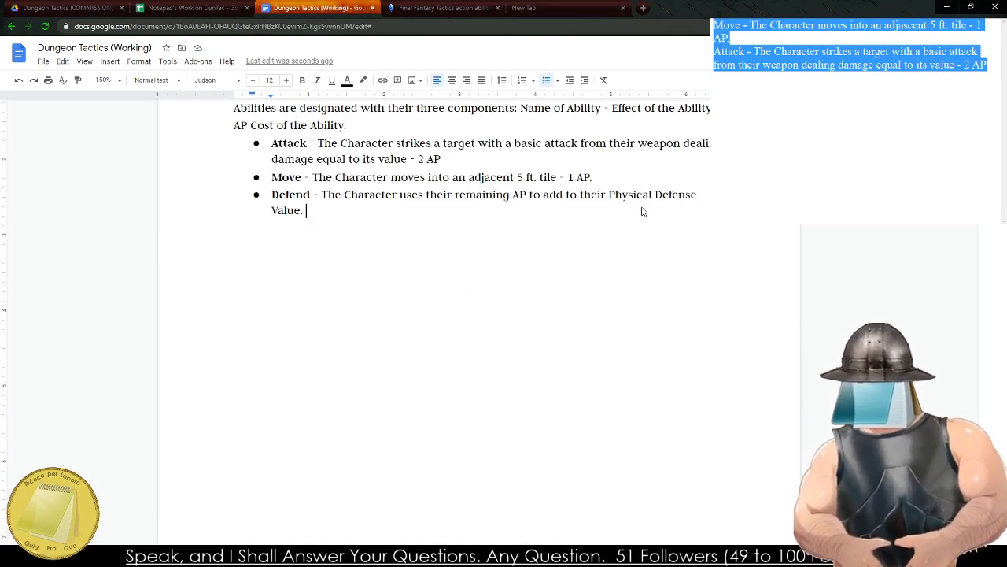
left_click_drag(641, 209, 655, 193)
type("Protection")
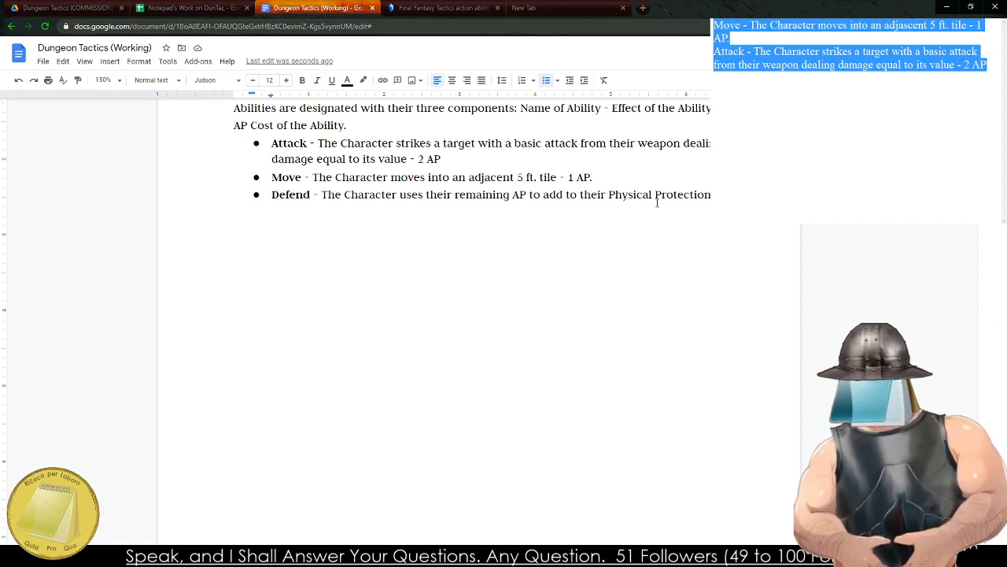
key("Return")
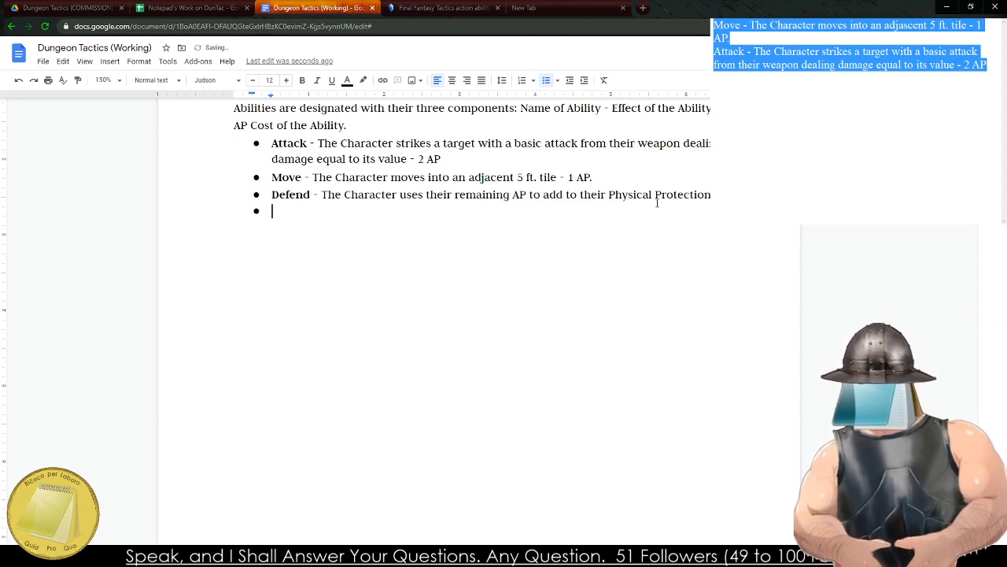
Review the Final Fantasy Tactics action abilities table on the wiki for further basic actions, and return to the Dungeon Tactics (Working) document.
key("ctrl+Tab")
scroll(333, 425, "down", 8)
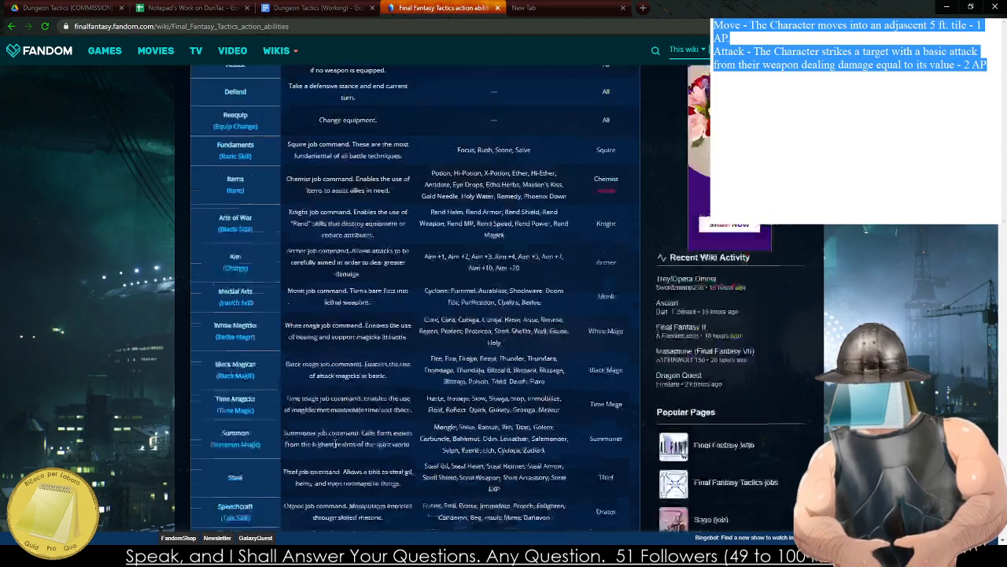
scroll(333, 425, "down", 5)
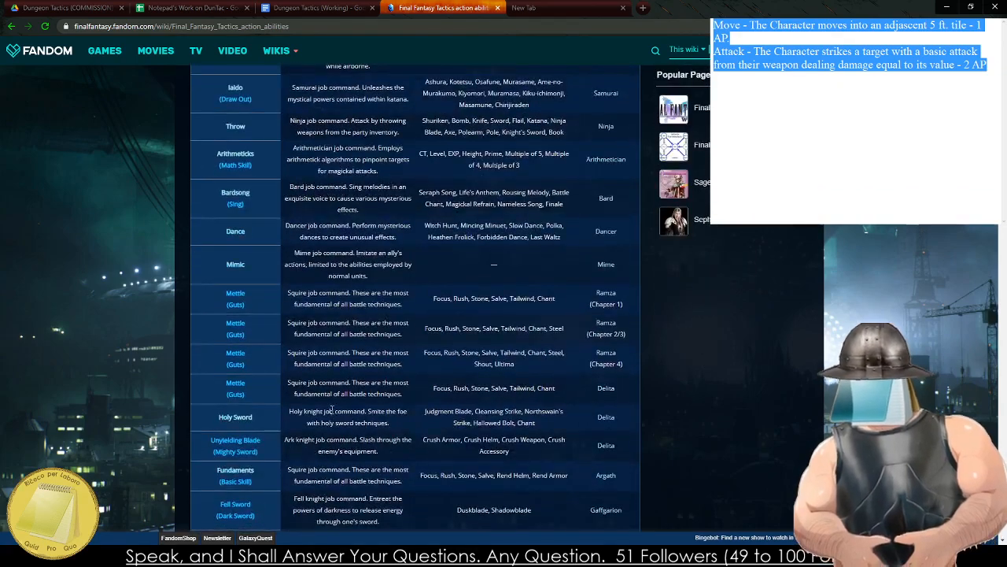
scroll(330, 406, "down", 5)
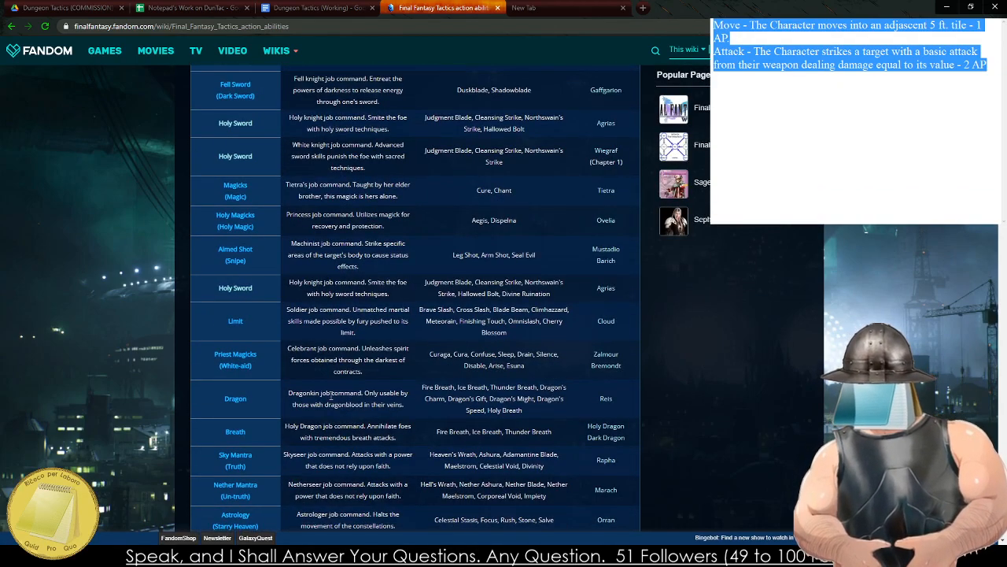
left_click(525, 8)
left_click(309, 7)
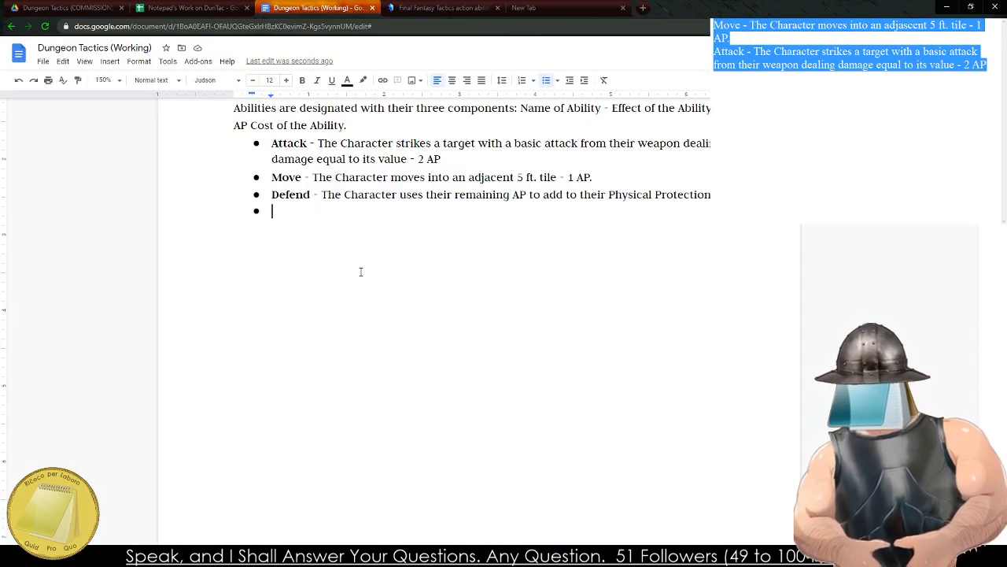
type("Ac")
key("BackSpace")
key("BackSpace")
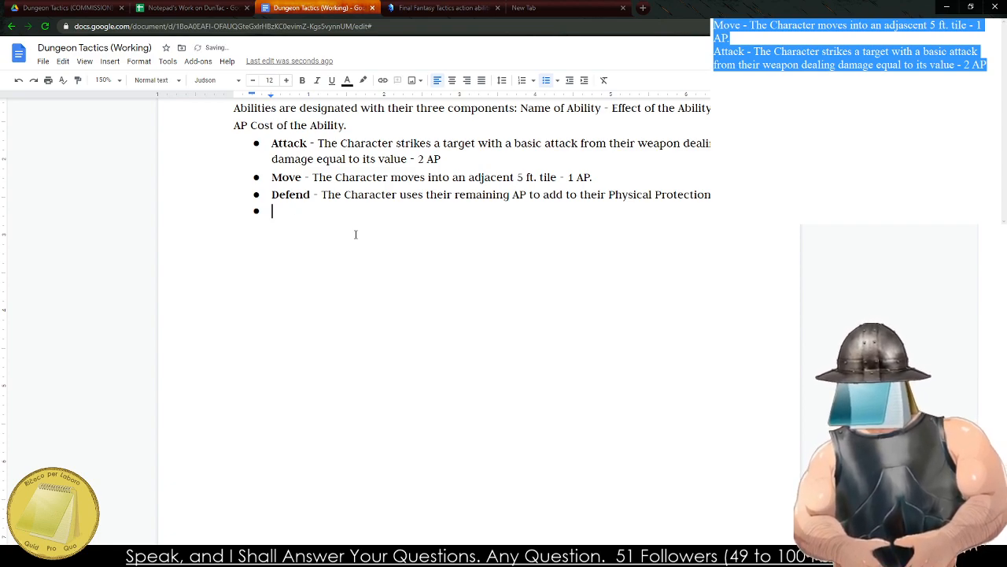
key("ctrl+b")
type("a")
key("BackSpace")
type("Act")
key("ctrl+b")
type("- ")
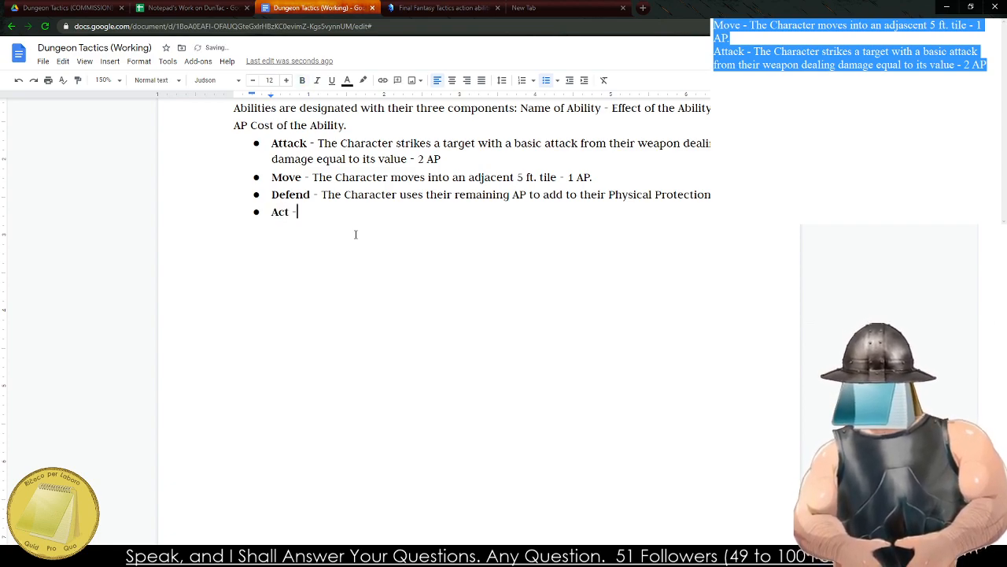
type("The Character ")
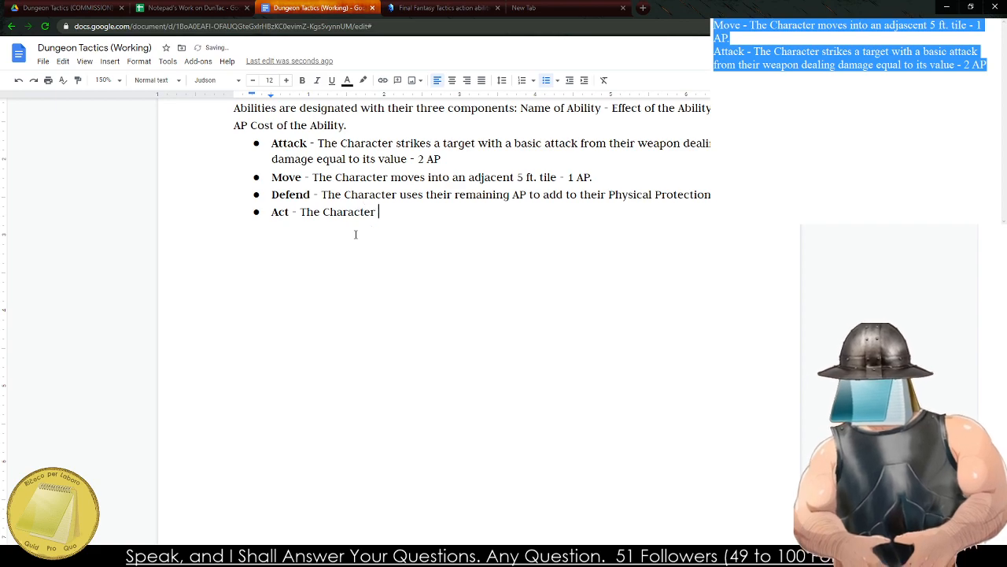
type("interac")
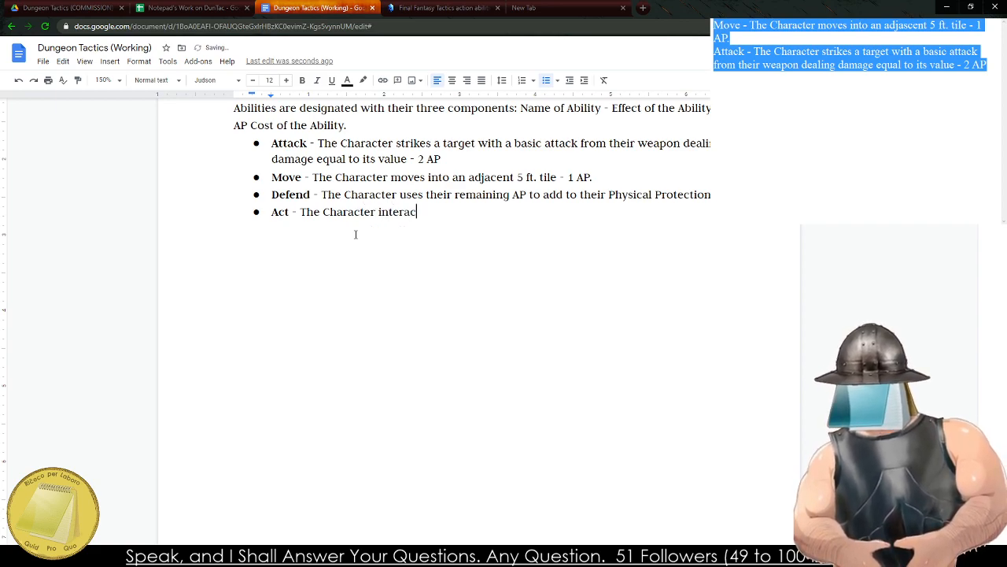
type("ts with an objec")
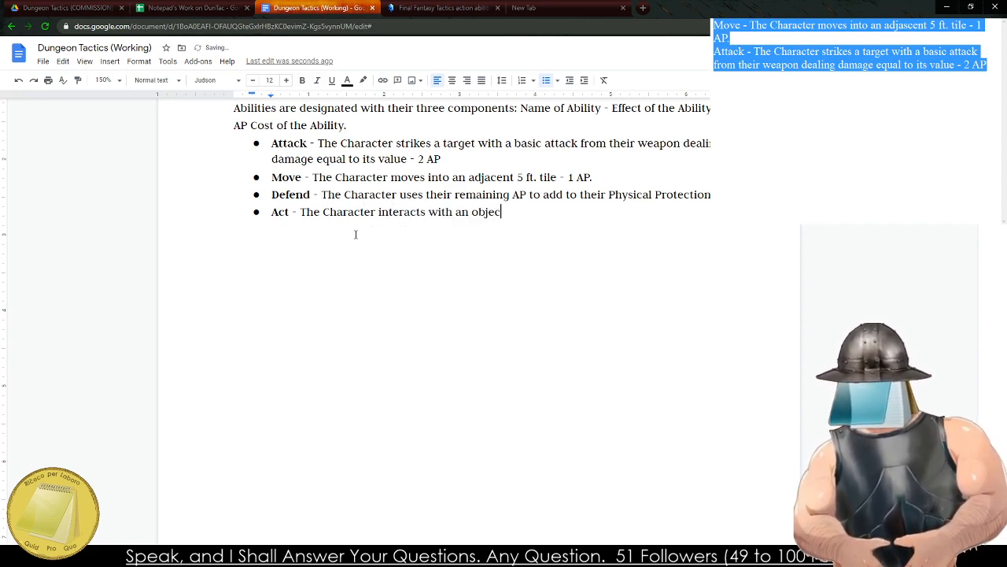
type("t or nearby equi")
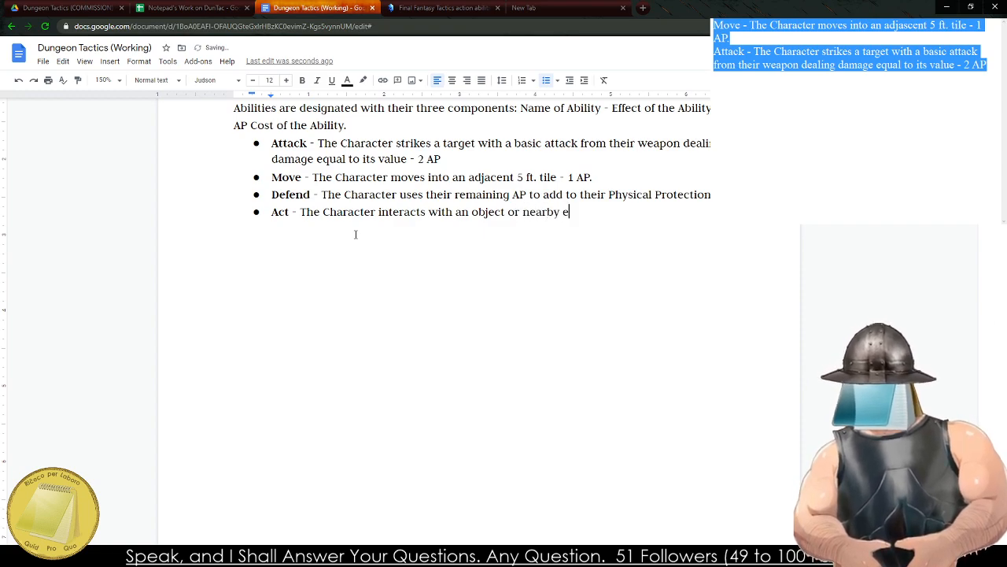
key("BackSpace")
key("BackSpace")
key("BackSpace")
key("BackSpace")
key("BackSpace")
key("BackSpace")
key("BackSpace")
key("BackSpace")
key("BackSpace")
key("BackSpace")
key("BackSpace")
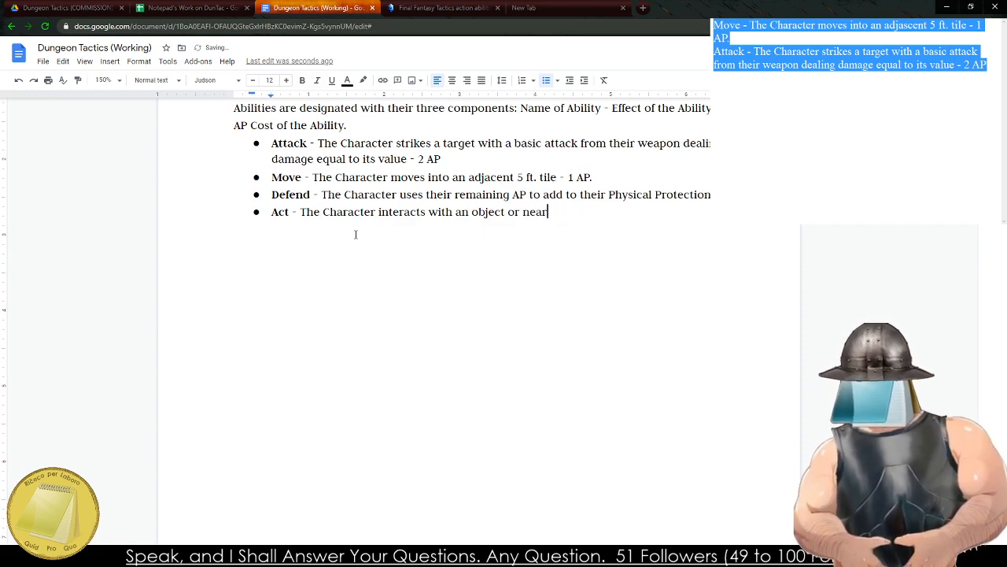
key("BackSpace")
key("BackSpace")
key("BackSpace")
key("BackSpace")
key("BackSpace")
key("BackSpace")
key("BackSpace")
key("BackSpace")
key("BackSpace")
key("BackSpace")
key("BackSpace")
key("BackSpace")
key("BackSpace")
key("BackSpace")
key("BackSpace")
key("BackSpace")
key("BackSpace")
key("BackSpace")
key("BackSpace")
key("BackSpace")
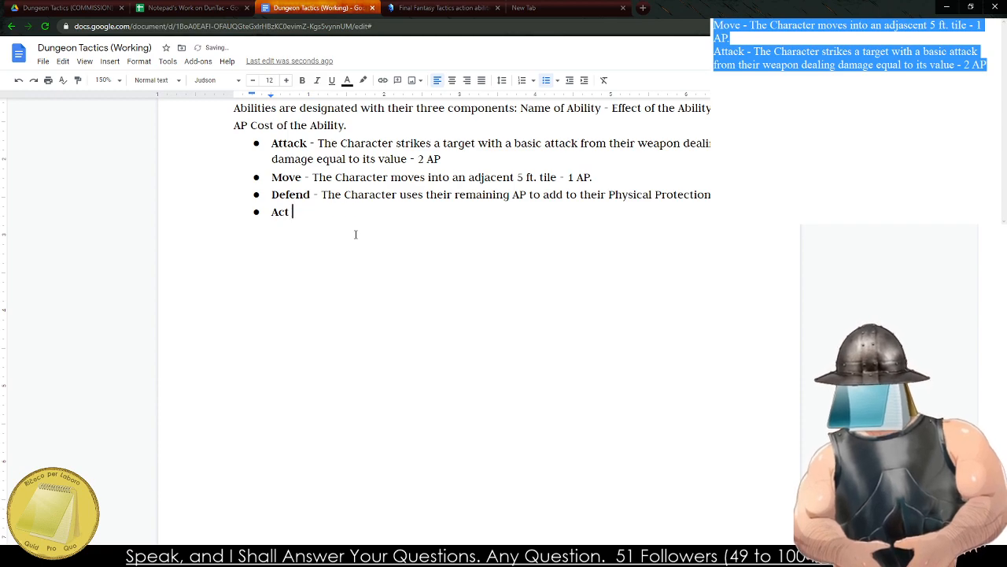
key("BackSpace")
key("BackSpace")
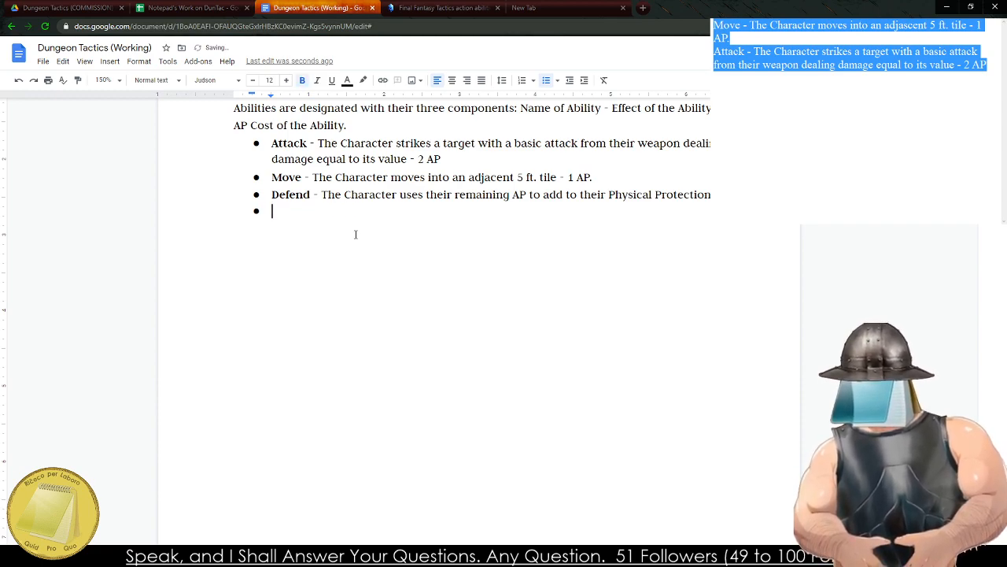
Write an Act bullet with a bold name, beginning its effect with "The Character interacts with a nearby object".
key("ctrl+b")
type("Act")
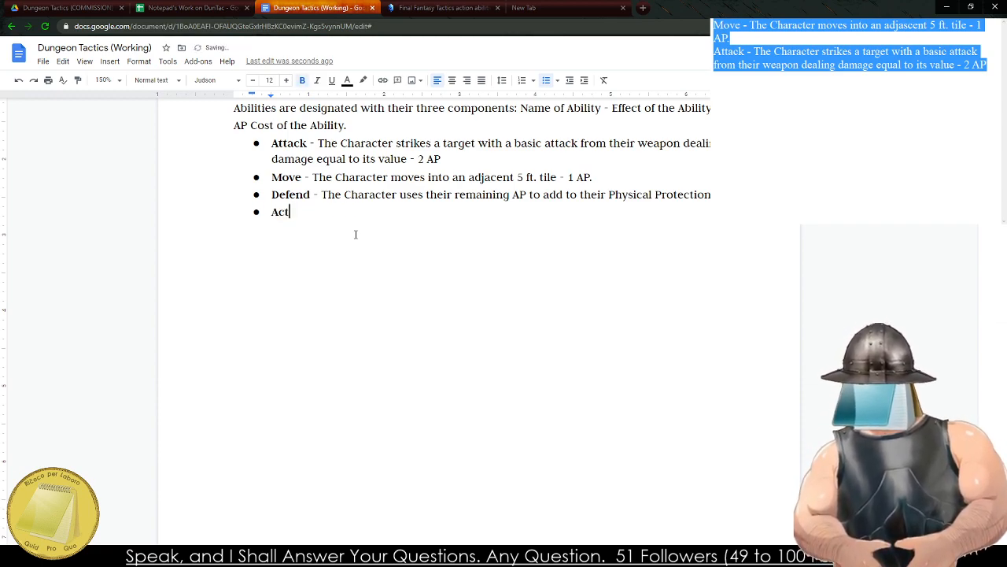
key("ctrl+b")
type("- The Chara")
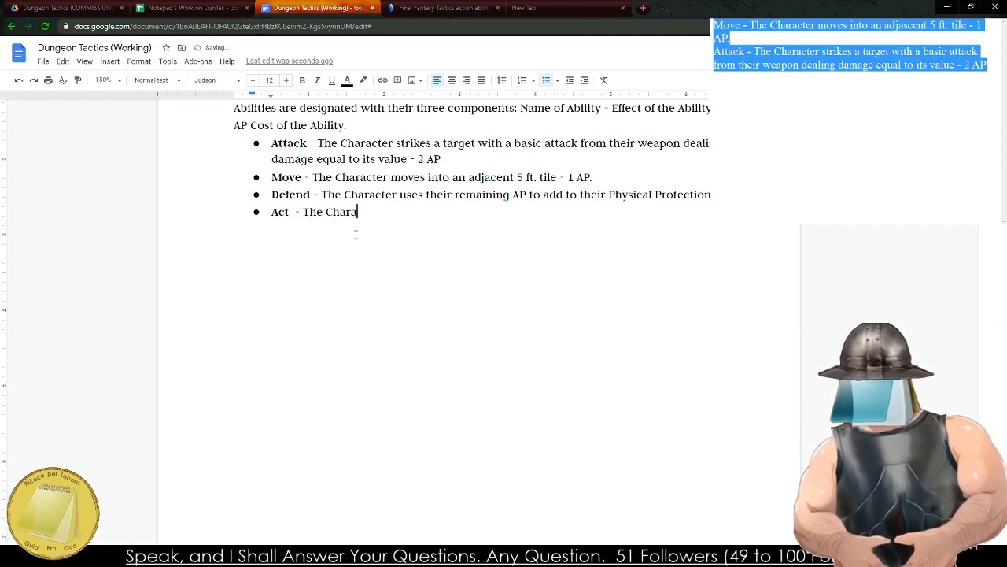
type("cter iner")
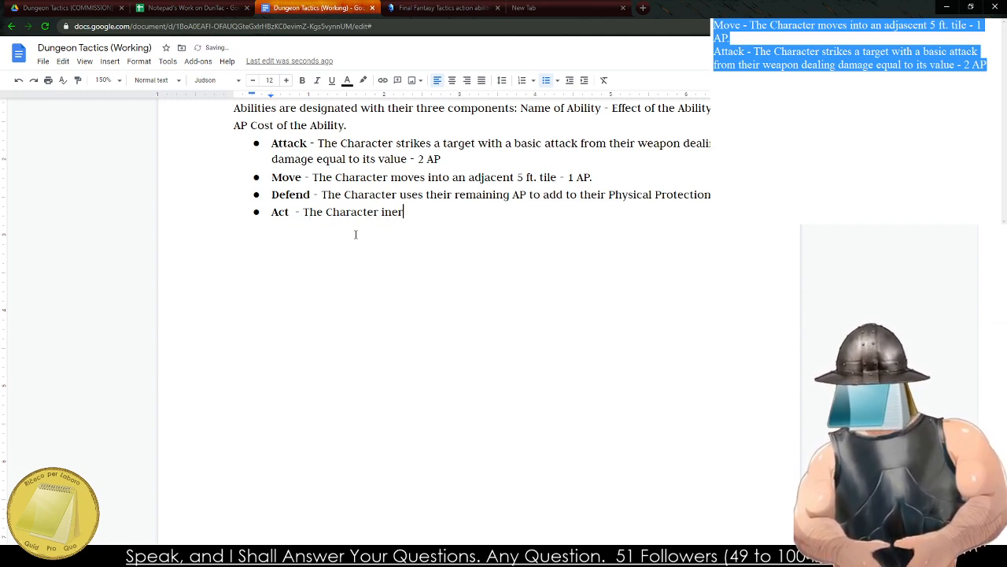
key("BackSpace")
key("BackSpace")
type("teracts with")
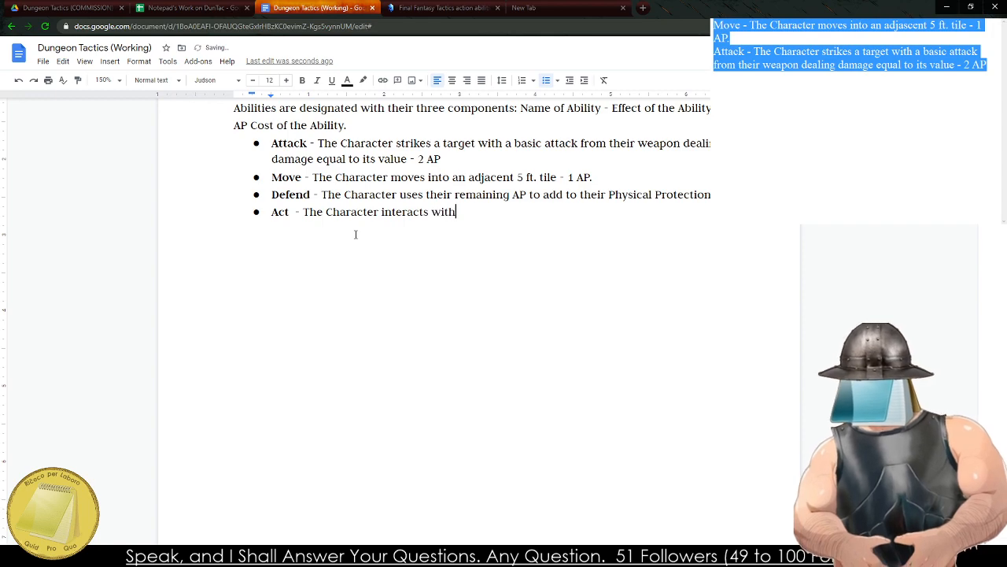
type(" a nearby object")
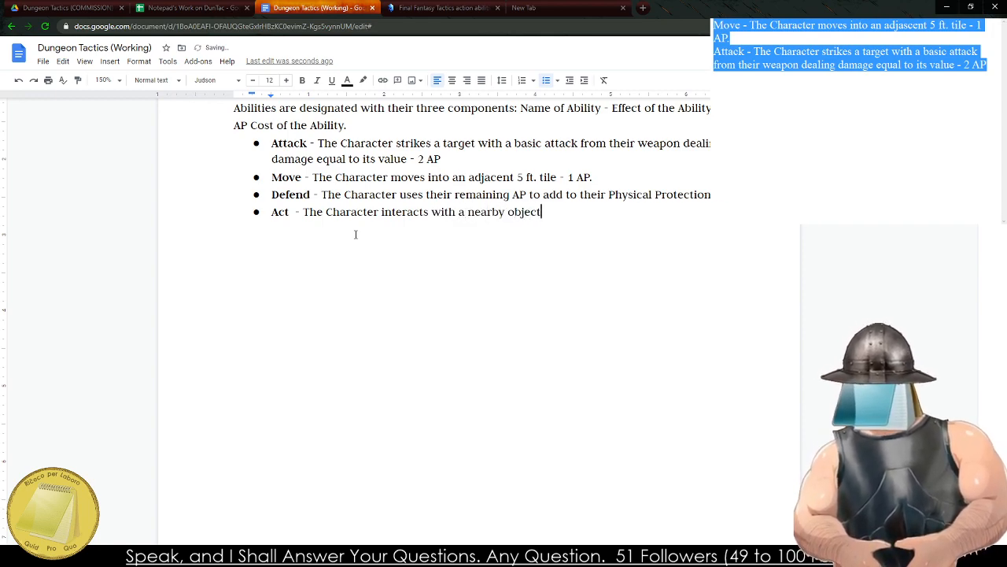
type(" they t")
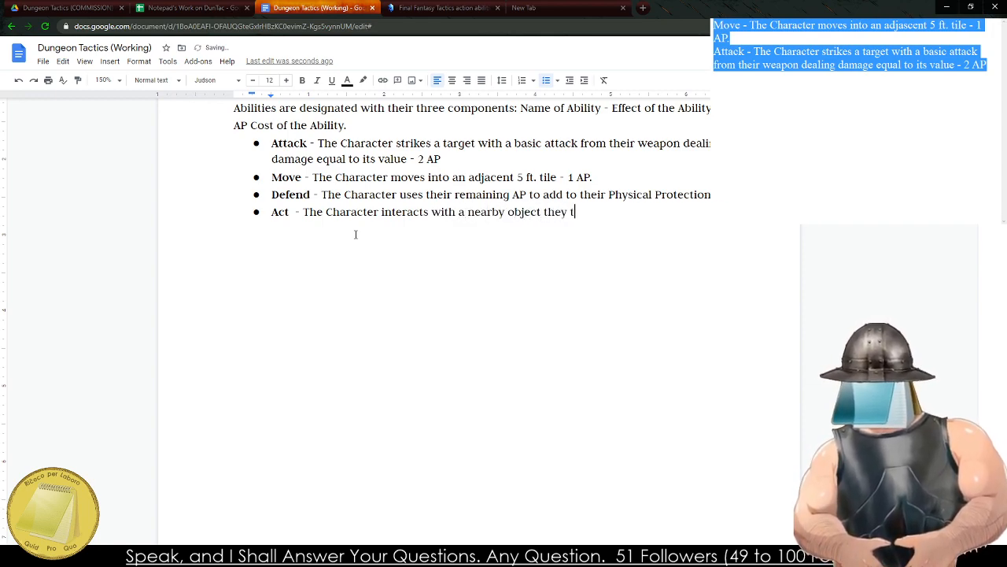
Complete the Act bullet with "they are able to pick up - 1 AP" and add the cost "- X AP" to the Defend bullet.
key("BackSpace")
type("are able to pick")
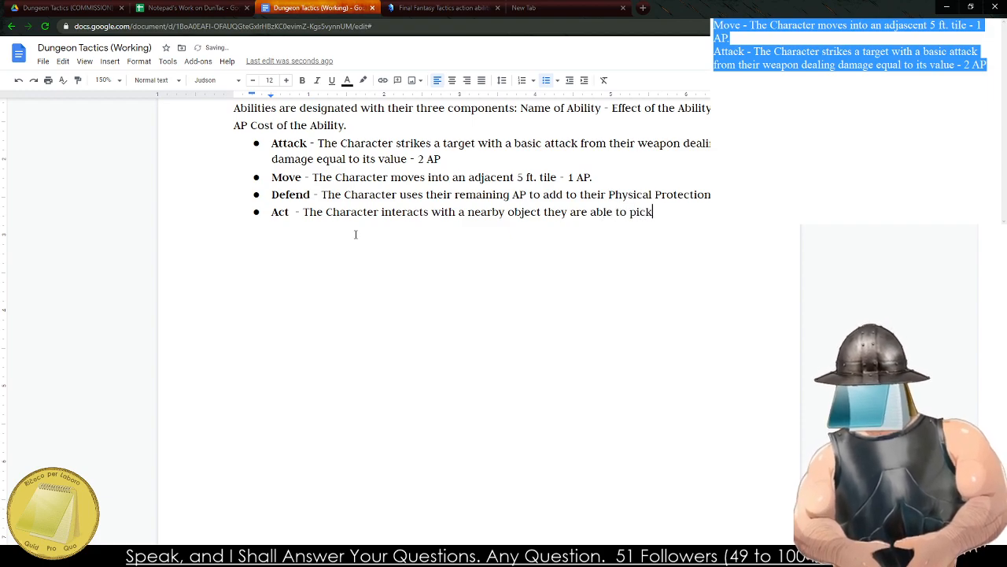
type(" up - 1 A")
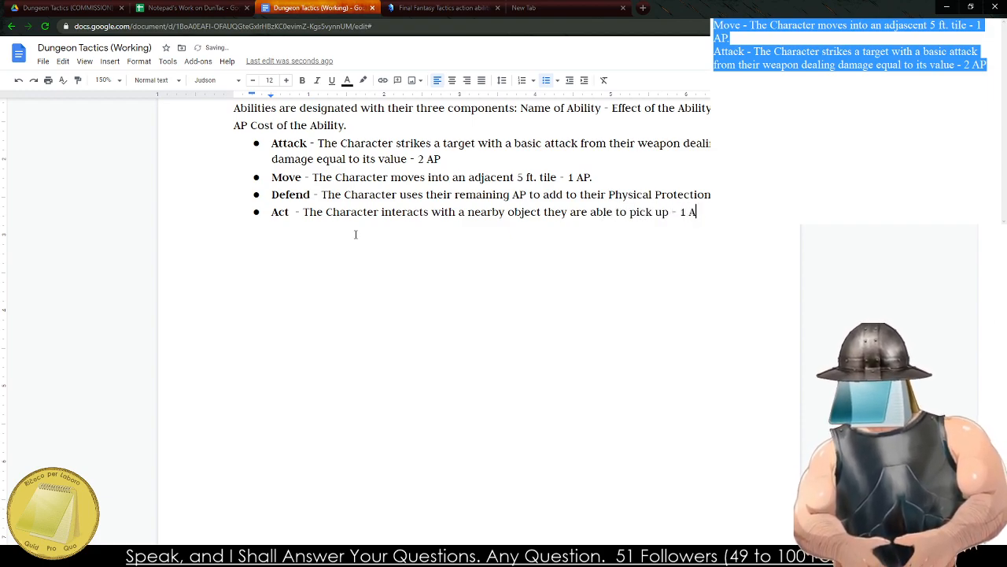
type("P")
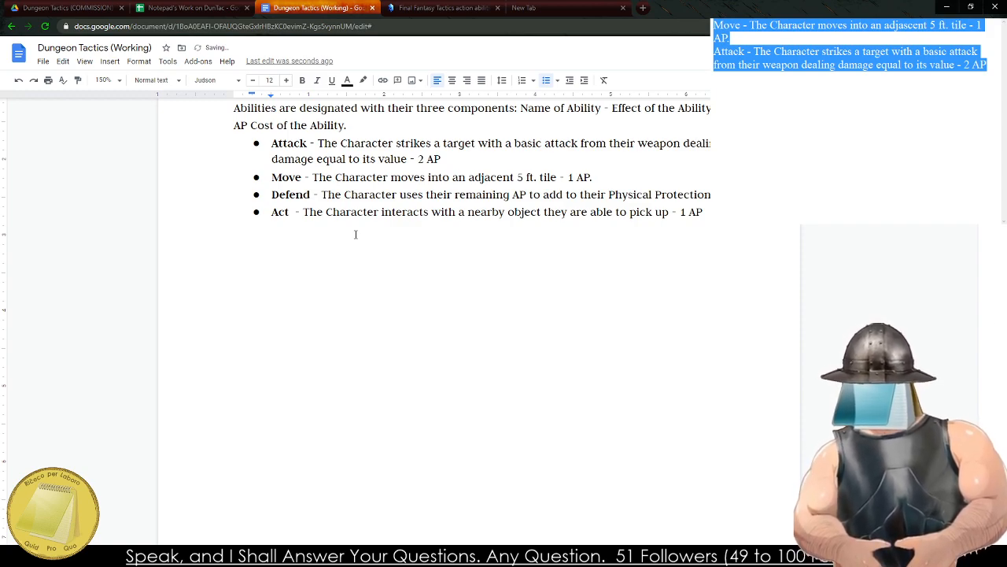
type("X AP")
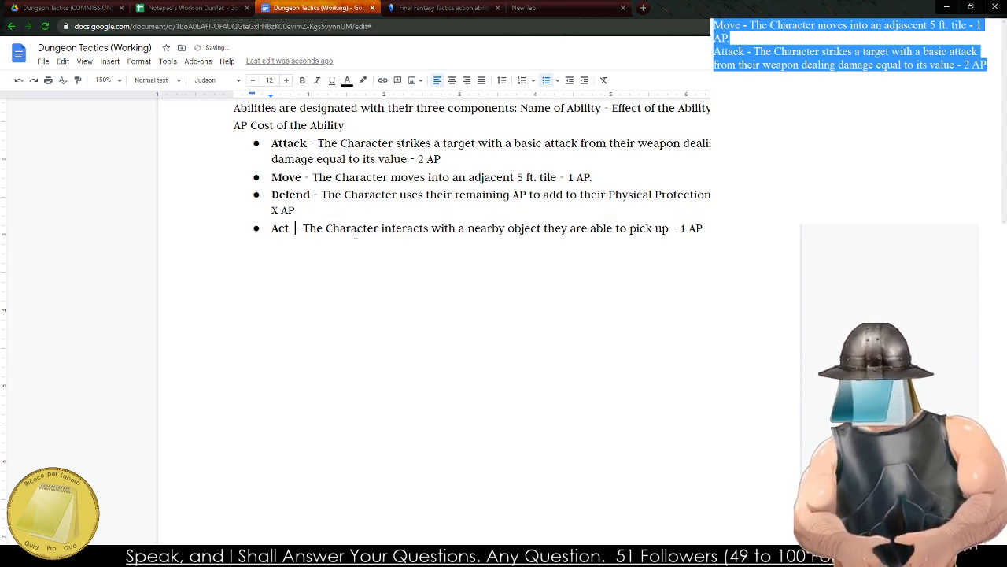
scroll(551, 203, "up", 2)
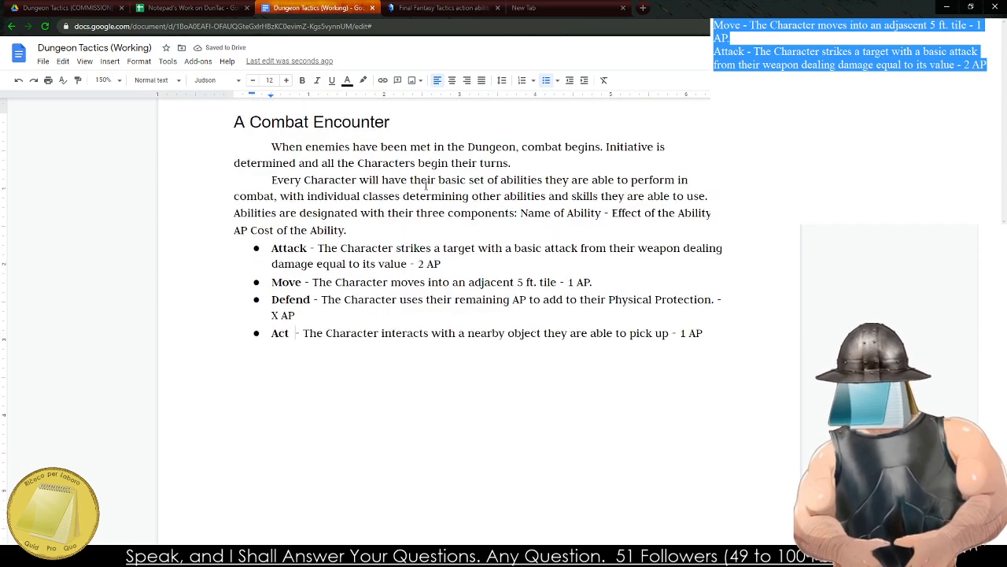
left_click(375, 238)
type("If th")
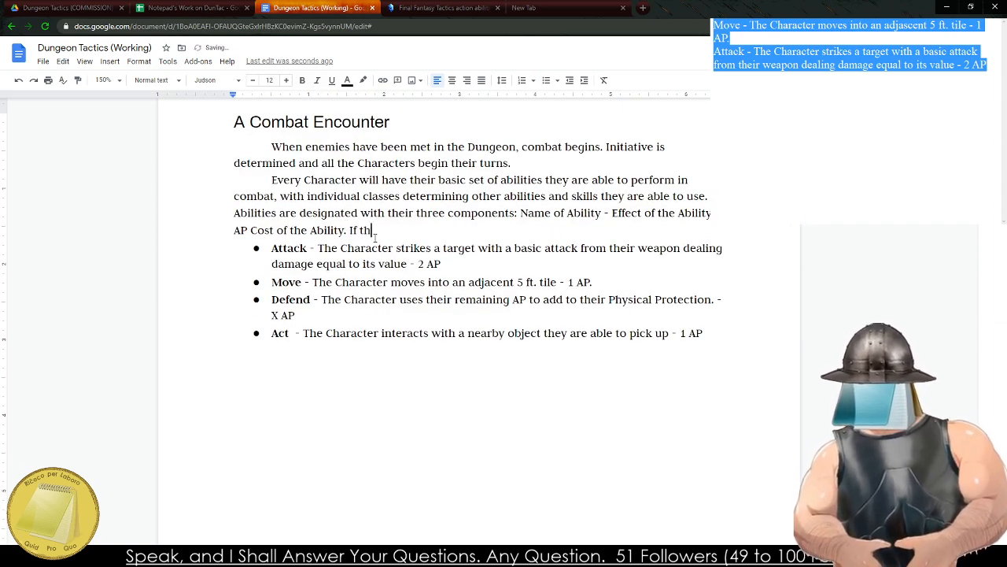
type("e cost is X ")
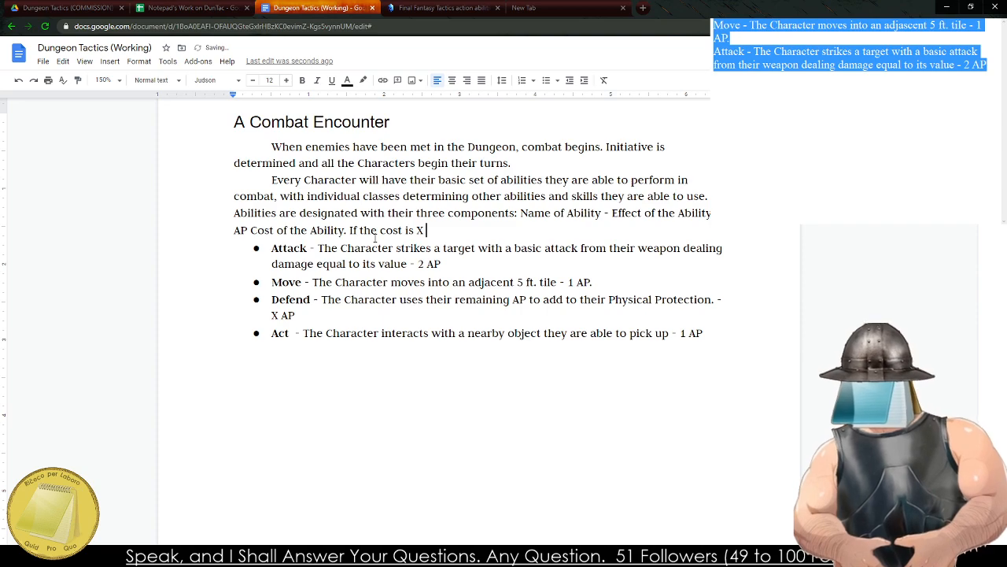
type("the")
key("BackSpace")
key("BackSpace")
key("BackSpace")
key("BackSpace")
key("BackSpace")
key("BackSpace")
key("BackSpace")
key("BackSpace")
key("BackSpace")
key("BackSpace")
key("BackSpace")
key("BackSpace")
key("BackSpace")
key("BackSpace")
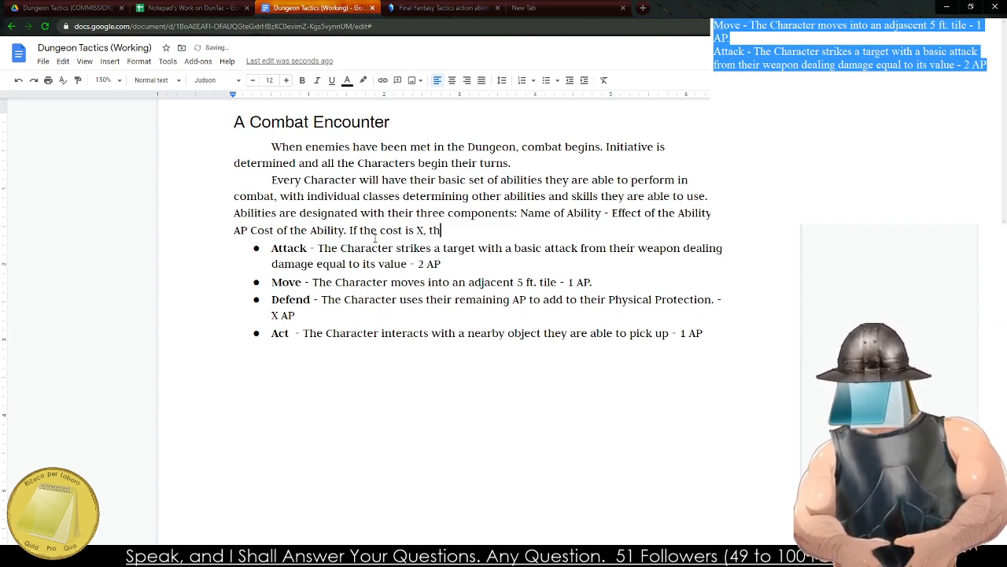
key("BackSpace")
key("BackSpace")
key("BackSpace")
key("BackSpace")
key("BackSpace")
key("BackSpace")
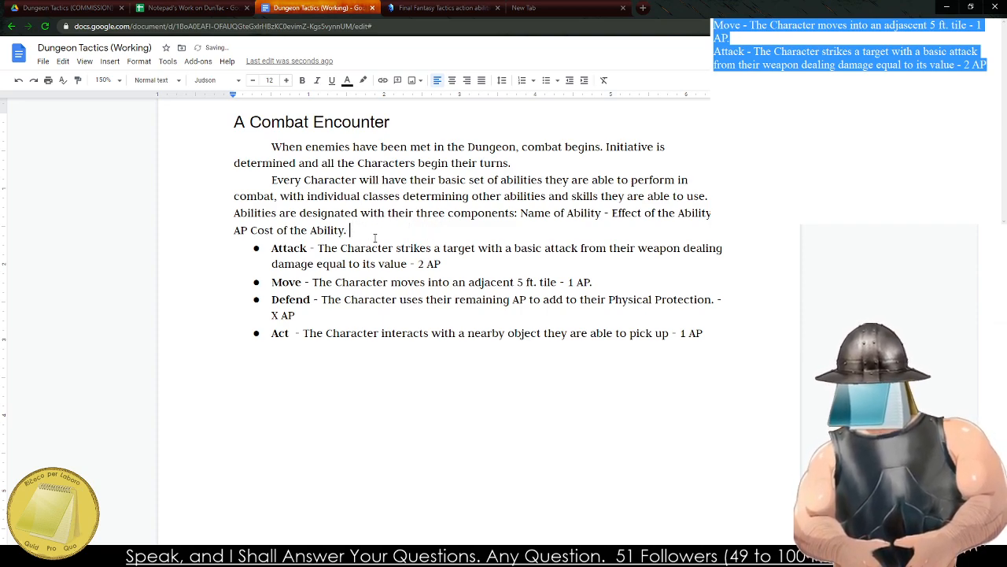
Start a new bullet below the Act ability.
left_click(698, 323)
double_click(715, 330)
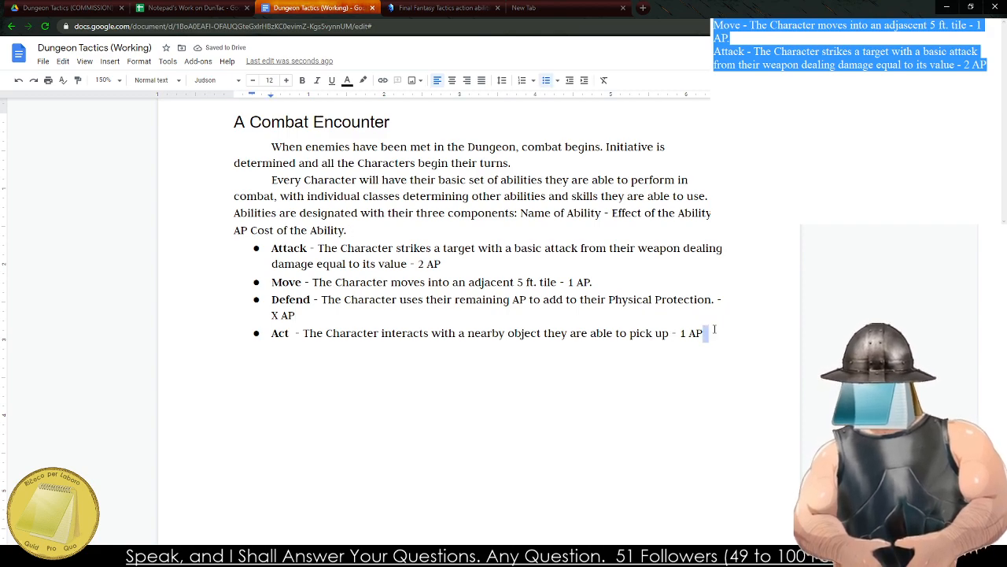
key("Return")
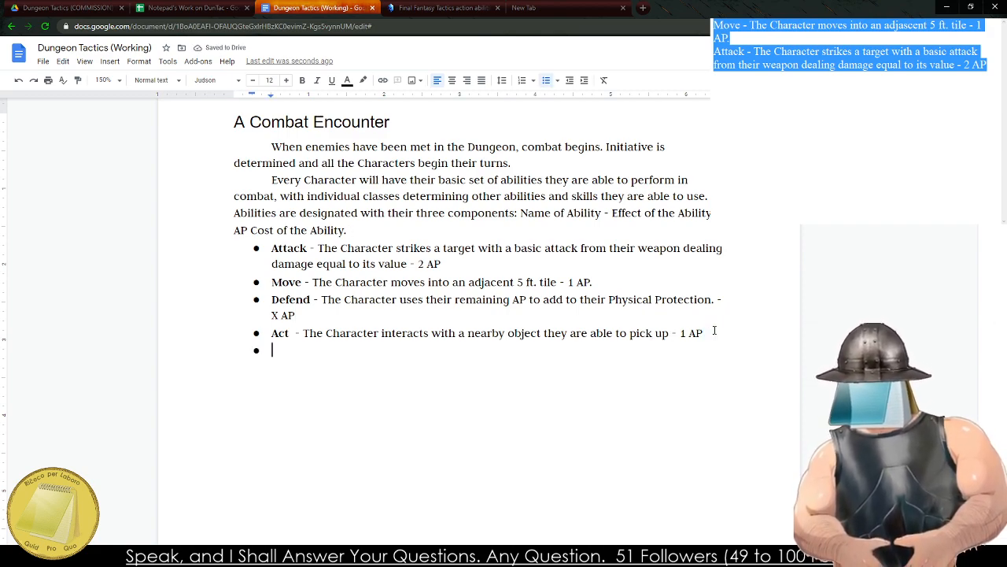
type("Store")
key("BackSpace")
key("BackSpace")
key("BackSpace")
key("BackSpace")
key("BackSpace")
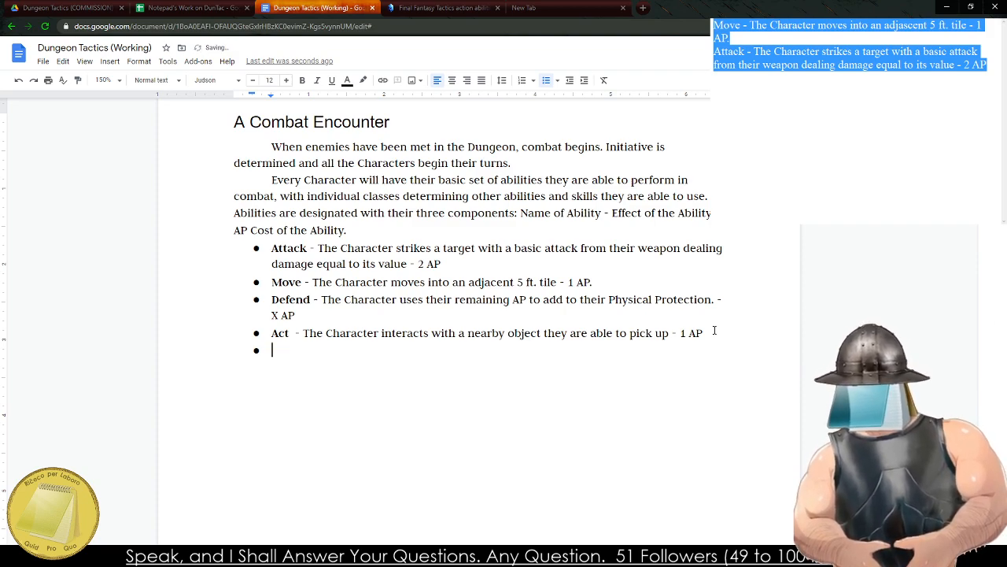
Write the bold ability name Shove with the effect "The Character shoves a target 1 Tile away" in the empty bullet.
key("ctrl+b")
type("Shove")
key("ctrl+b")
type("-")
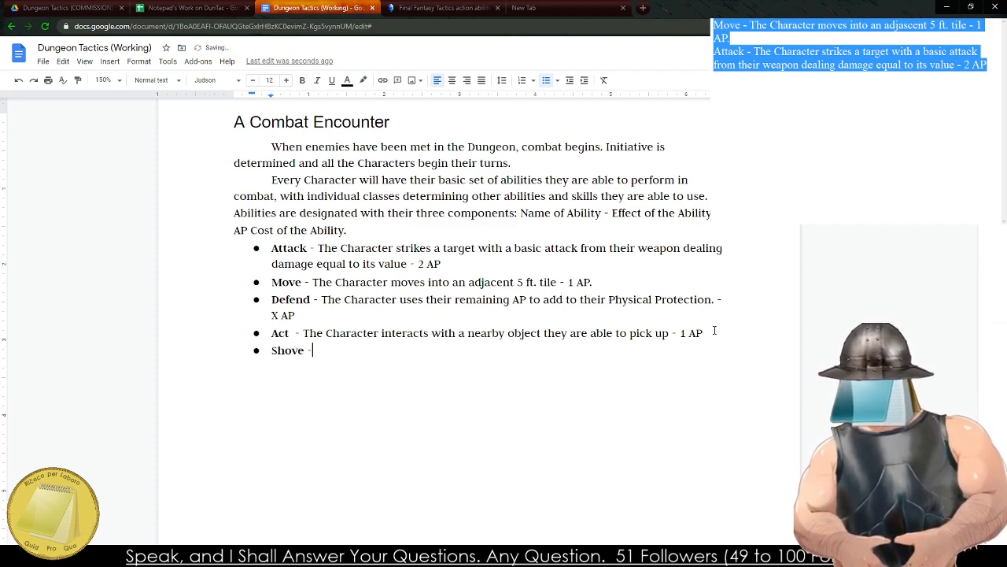
type(" The Character s")
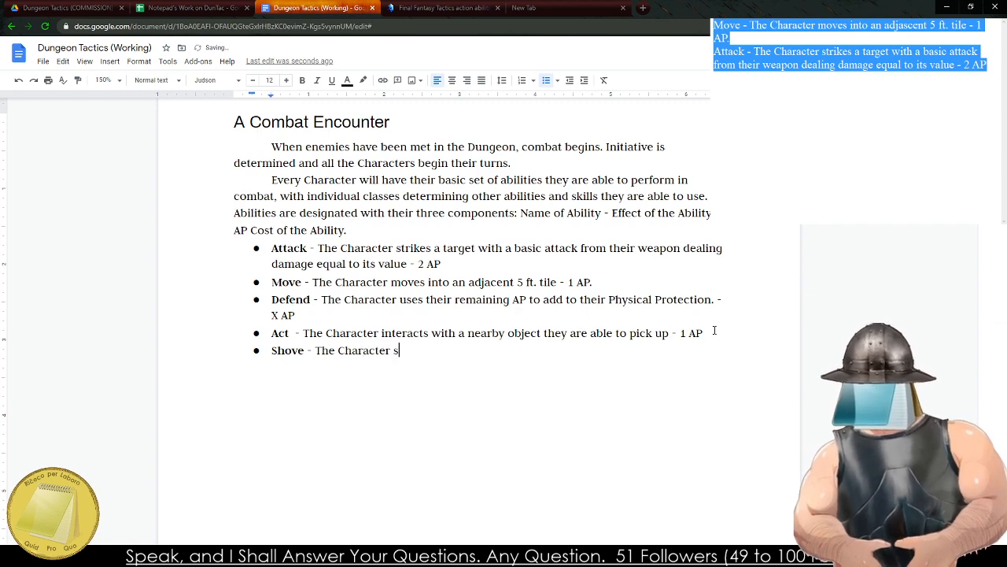
type("hoves an opponen")
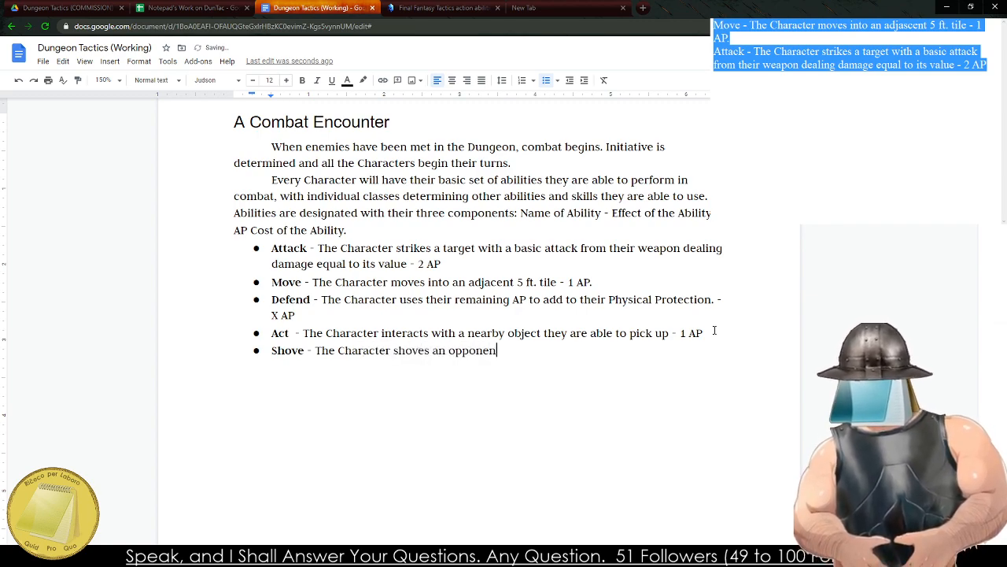
type("t")
key("BackSpace")
key("BackSpace")
key("BackSpace")
key("BackSpace")
key("BackSpace")
key("BackSpace")
key("BackSpace")
key("BackSpace")
key("BackSpace")
key("BackSpace")
type("t")
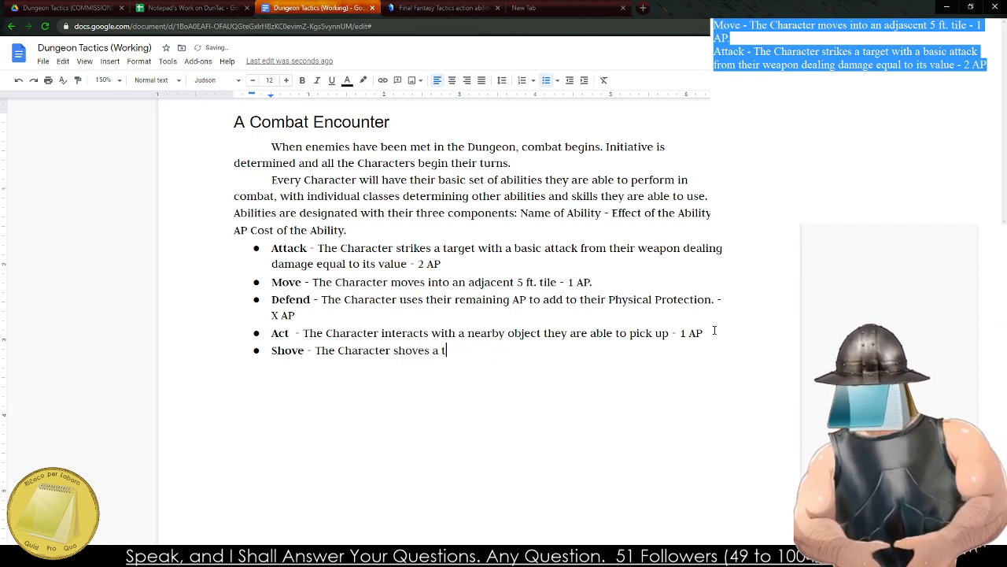
type("arget 1 ")
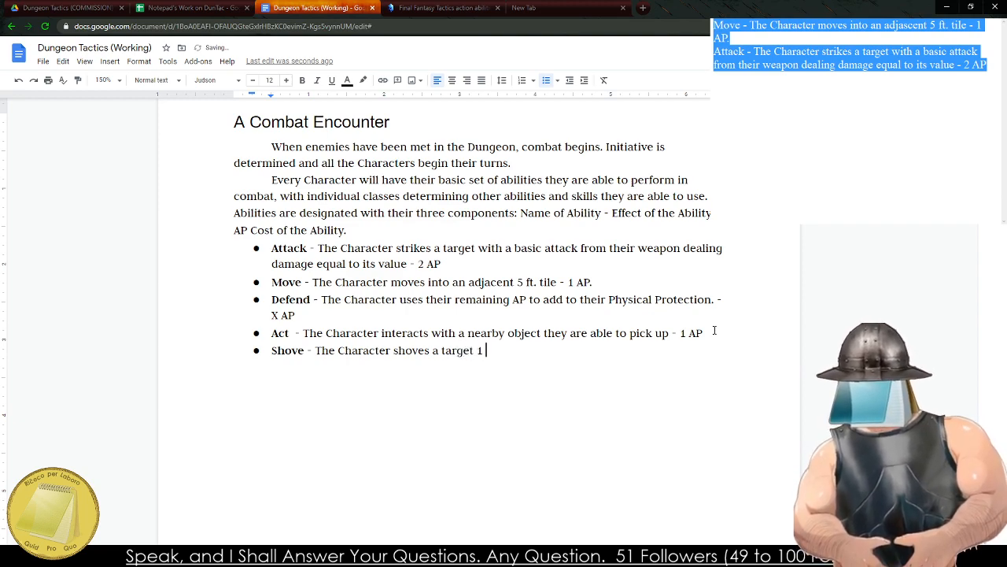
type("Tile away")
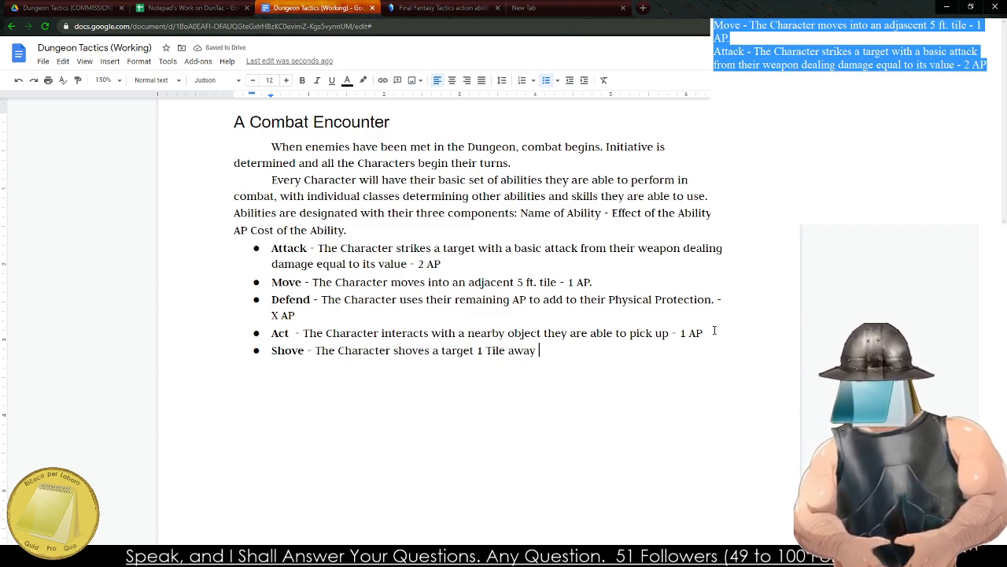
End the Shove effect with a period and begin its cost with "- 1 AP /".
type("-")
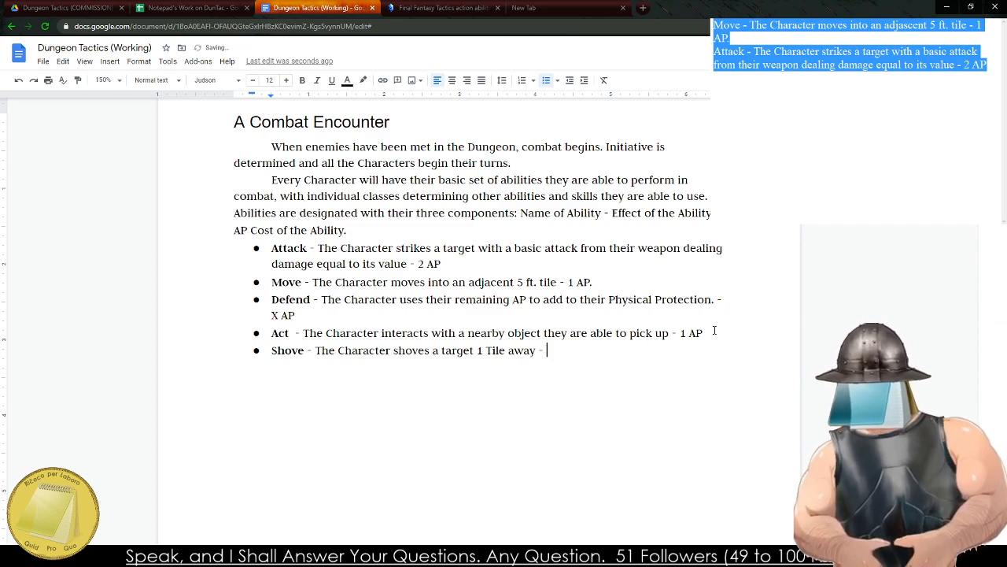
key("BackSpace")
key("BackSpace")
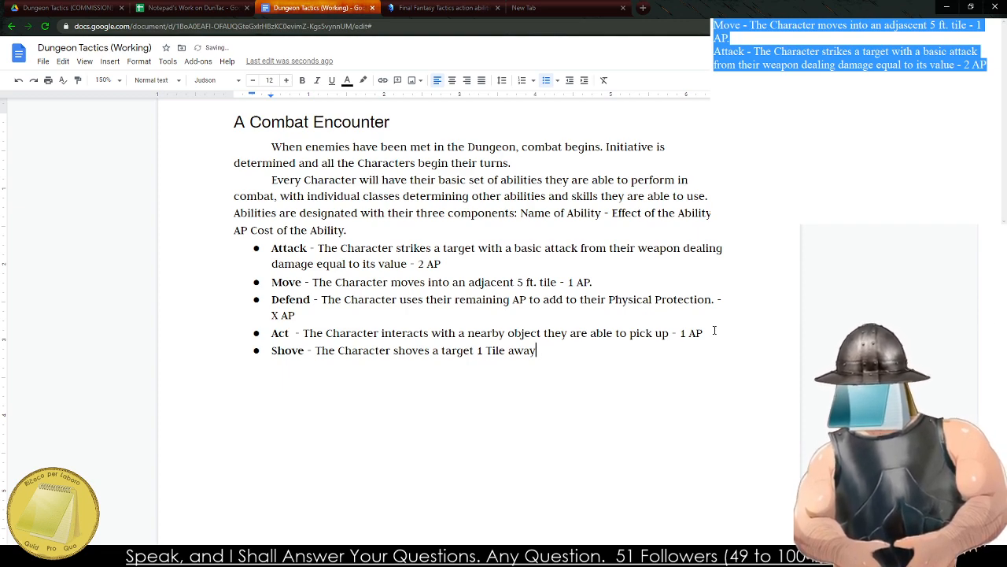
type(". - 1 AP ")
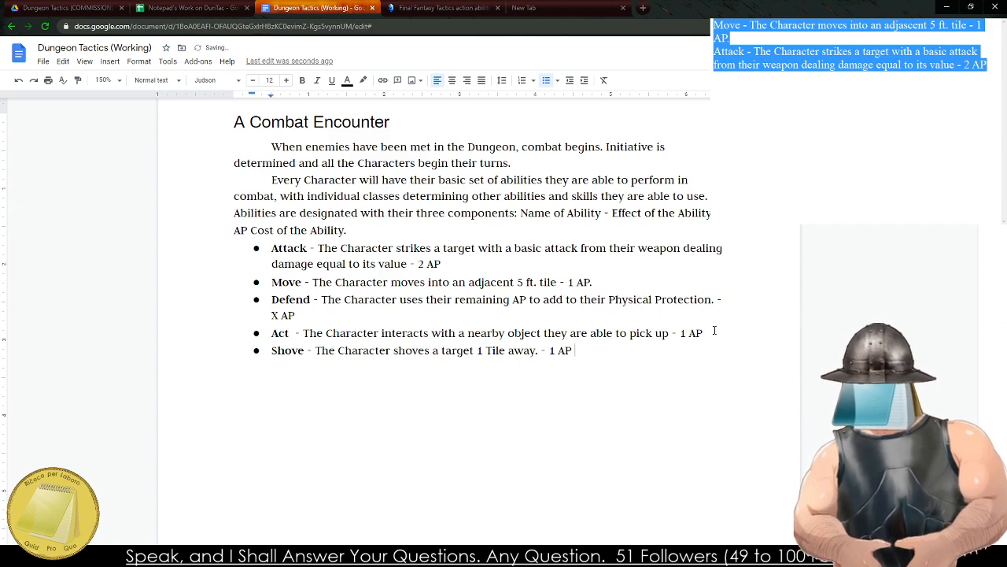
type("/ Per Size")
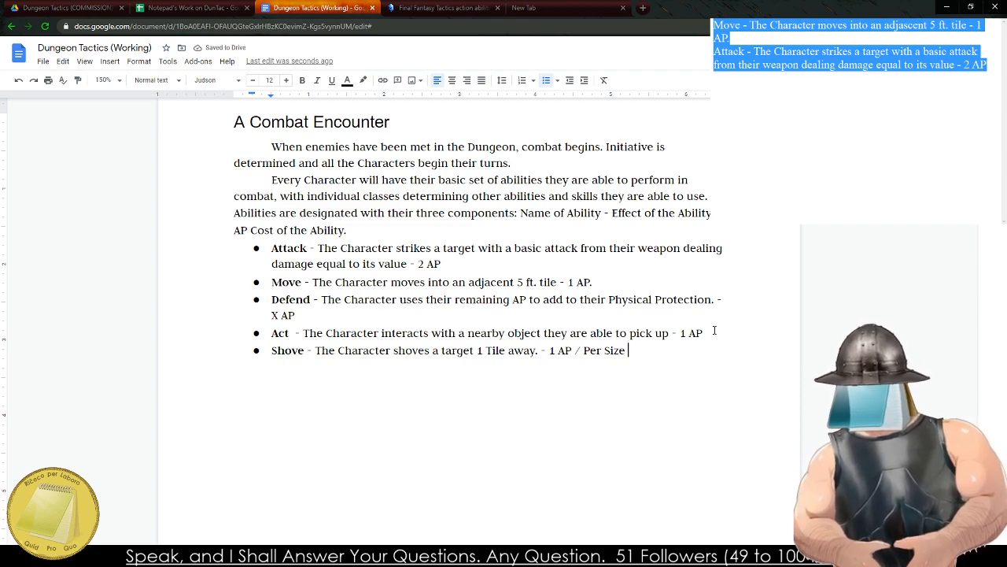
key("BackSpace")
key("BackSpace")
key("BackSpace")
key("BackSpace")
key("BackSpace")
key("BackSpace")
key("BackSpace")
key("BackSpace")
key("BackSpace")
key("BackSpace")
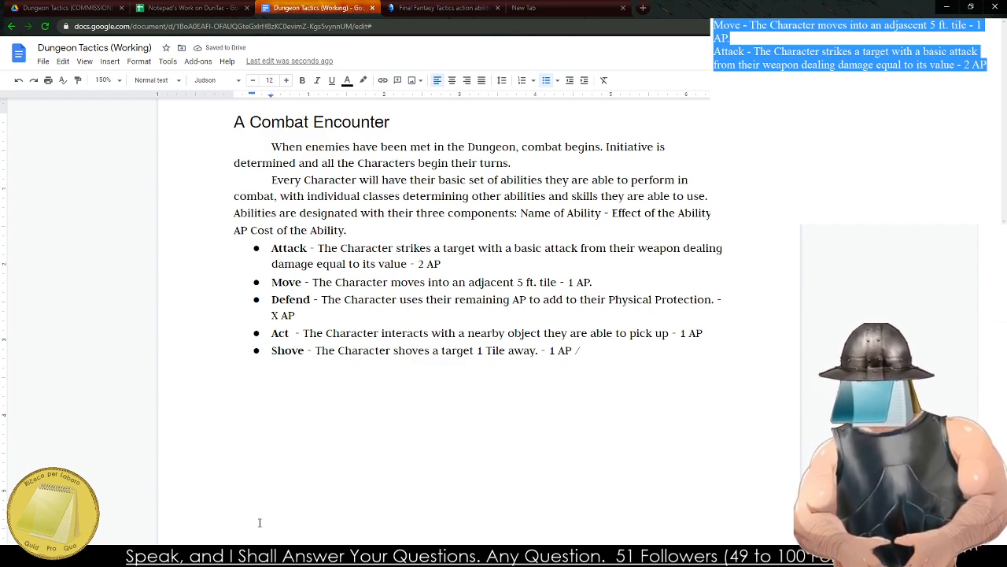
Complete the Shove cost with "Size Category." and start a new bullet below it.
left_click(250, 556)
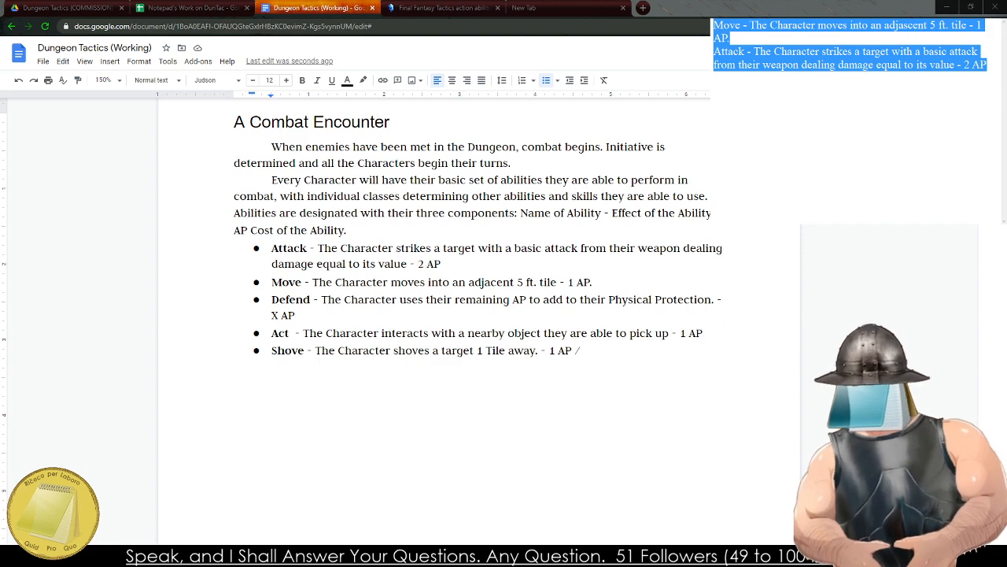
type("Siz")
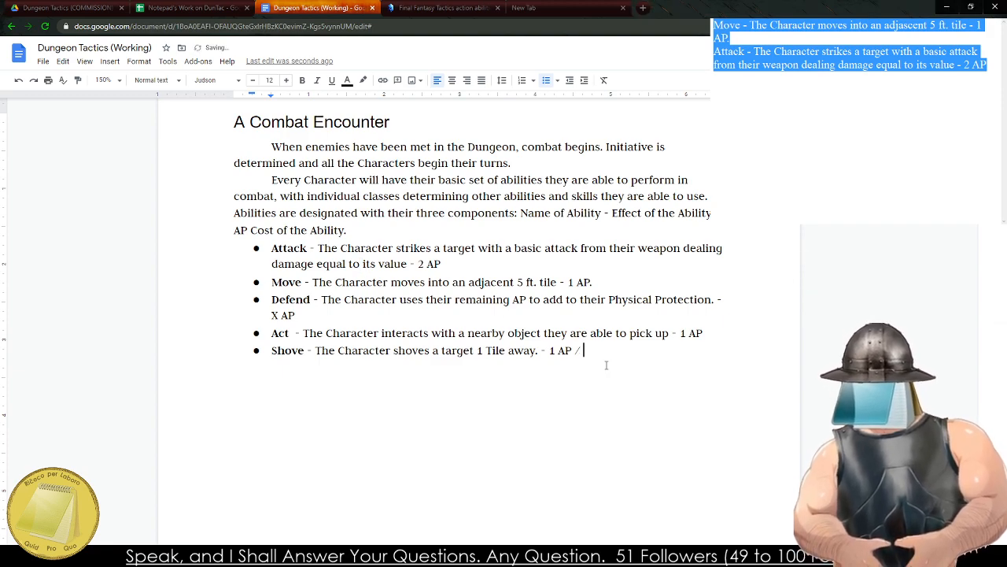
type("e ")
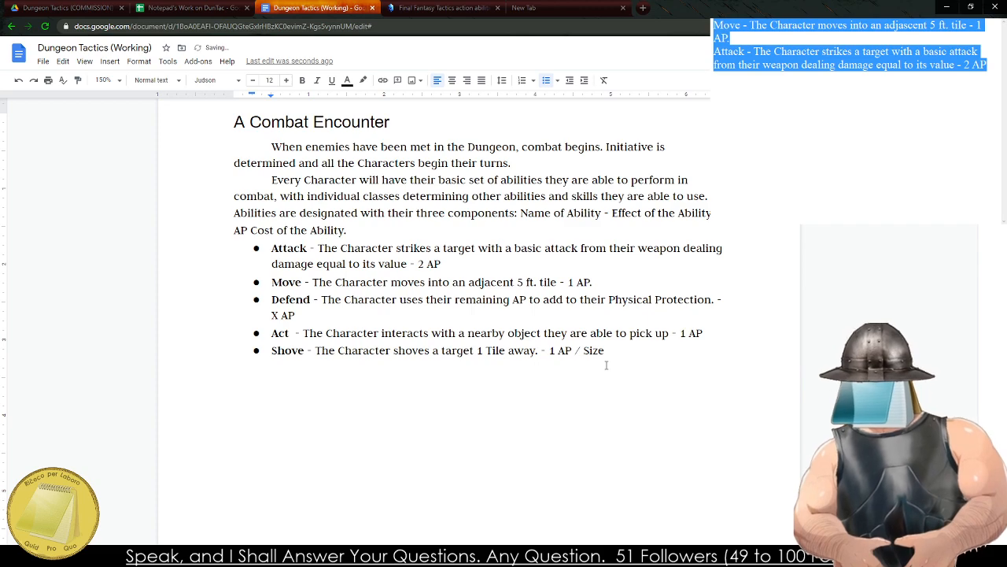
type("Category")
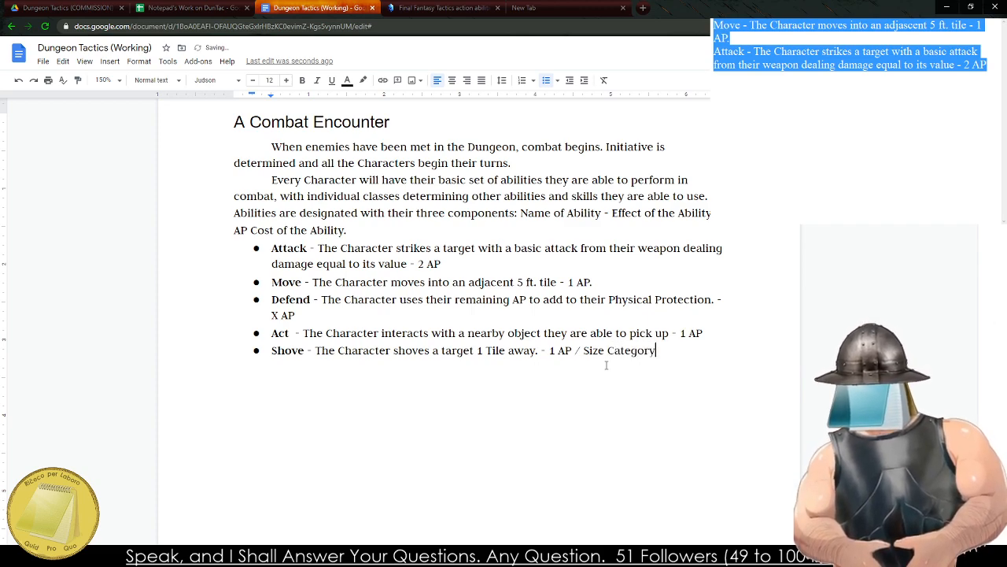
type(".")
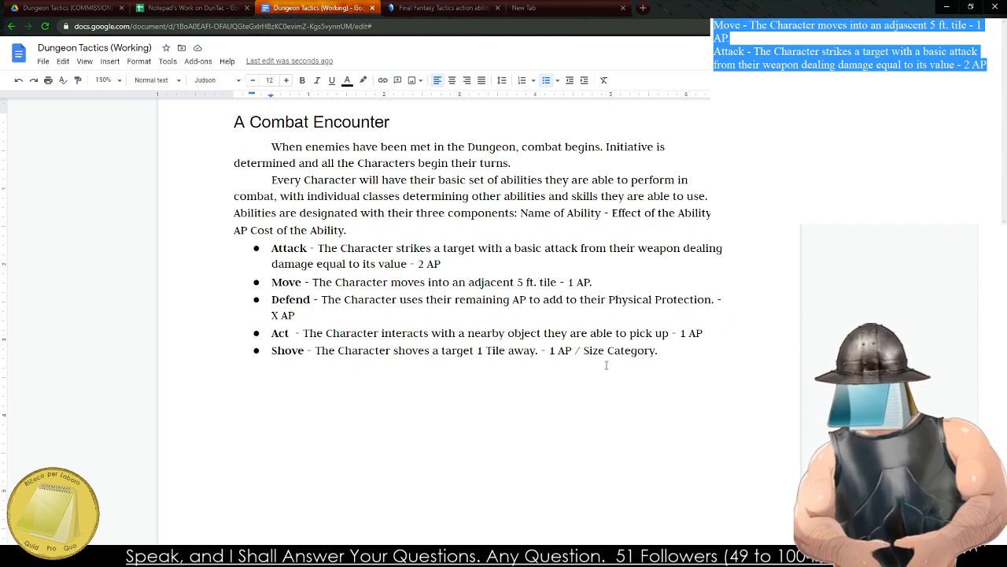
key("Return")
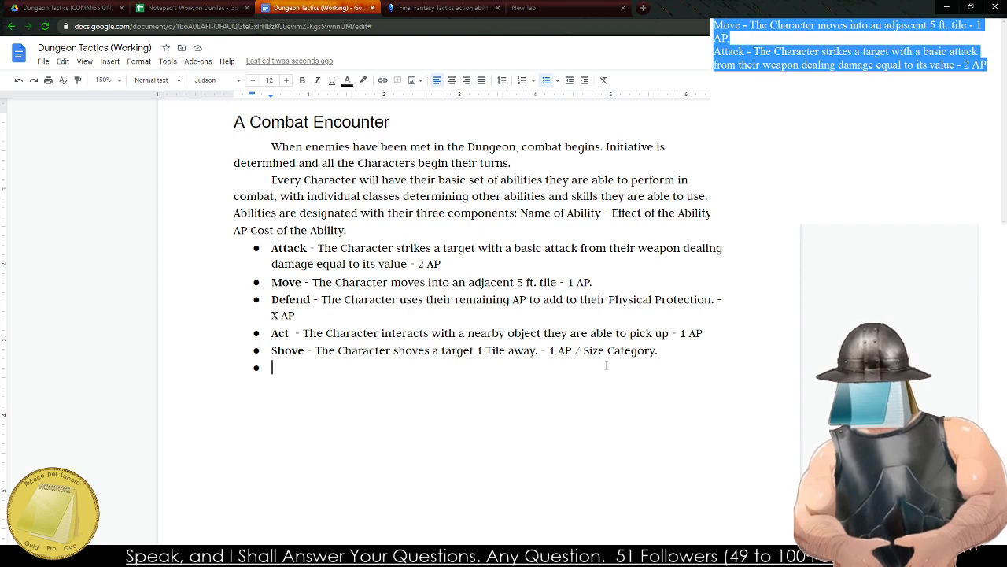
Enter "Large" in the empty bullet and rename the Act ability to Interact.
type("Large")
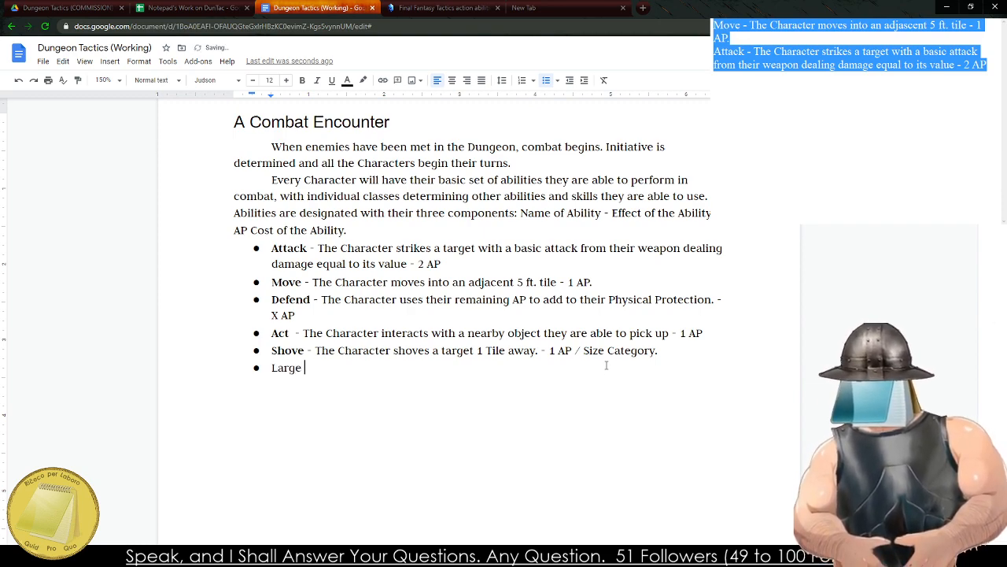
key("Up")
key("Up")
key("Left")
key("BackSpace")
key("BackSpace")
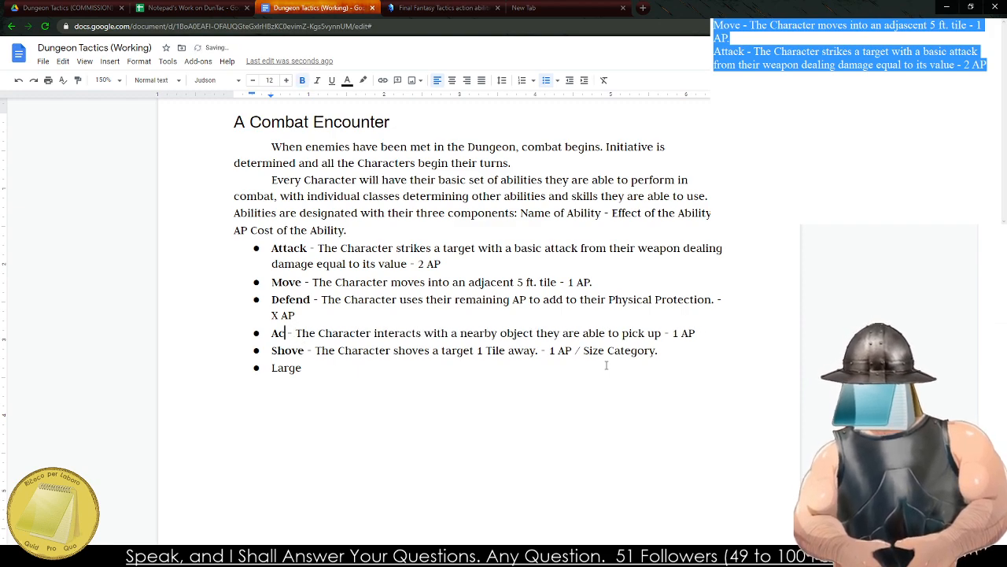
key("BackSpace")
key("BackSpace")
type("Interac")
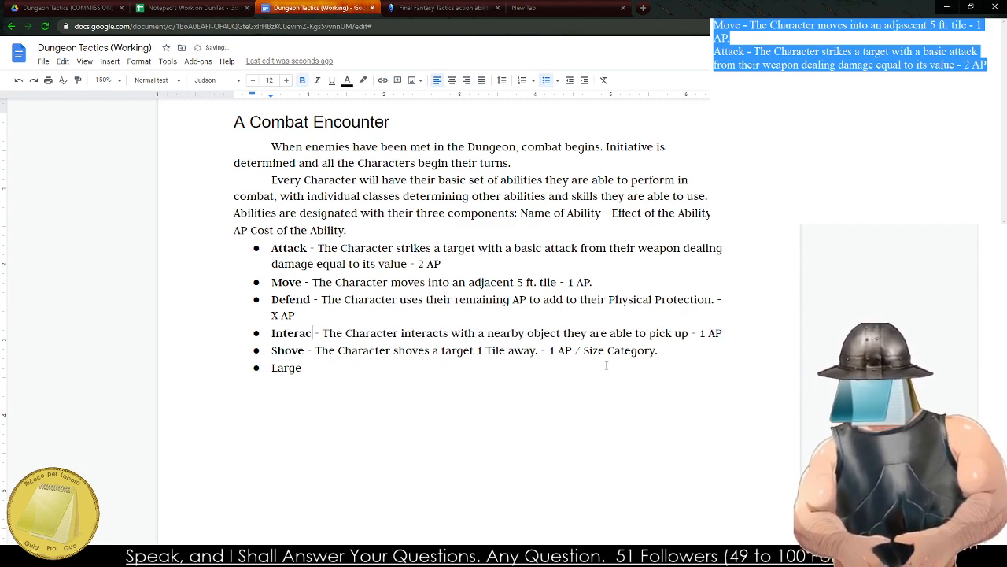
type("t Small")
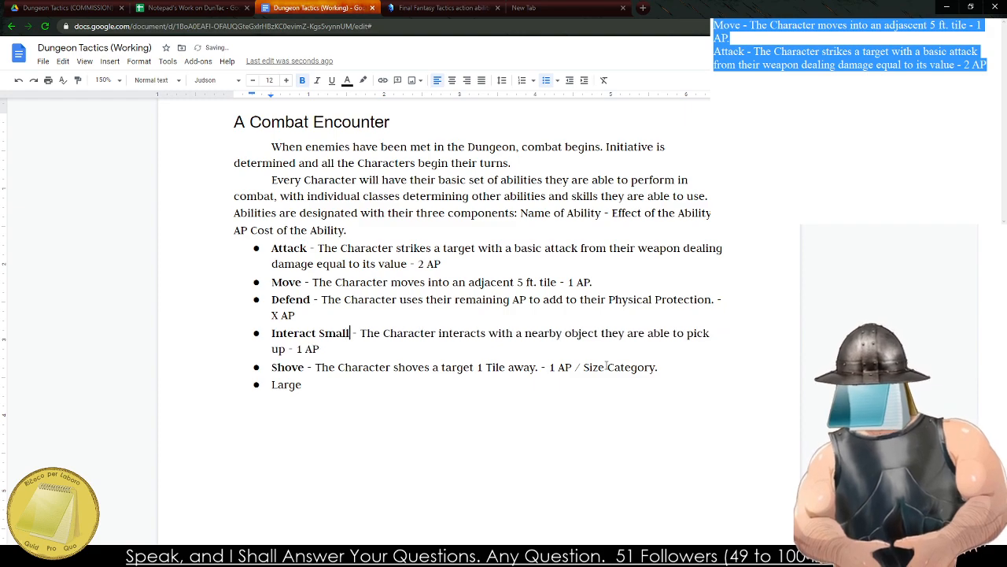
key("BackSpace")
key("BackSpace")
key("BackSpace")
key("BackSpace")
key("BackSpace")
Replace "Large" in the last bullet with the bold ability name Use.
key("ctrl+End")
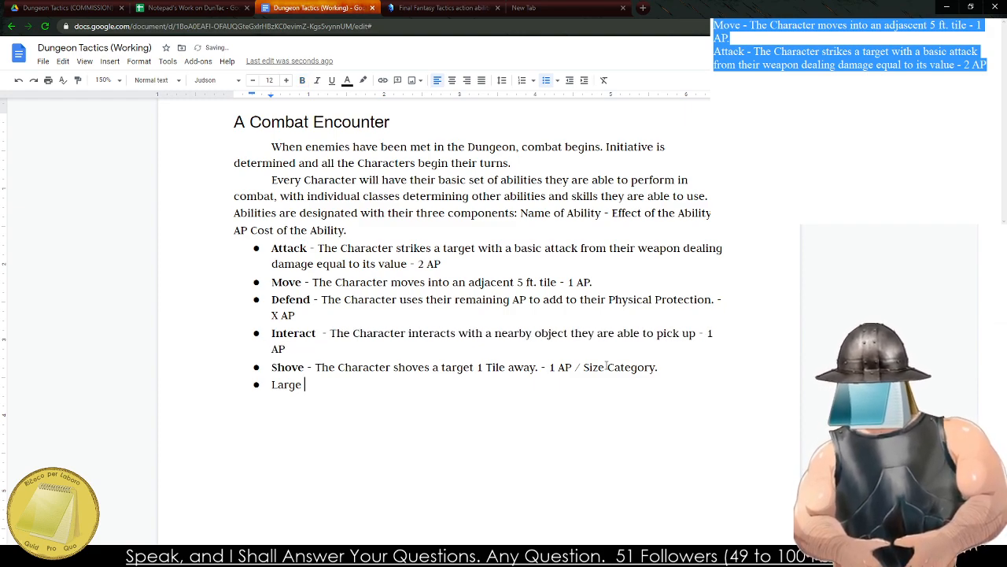
key("BackSpace")
key("BackSpace")
key("BackSpace")
key("BackSpace")
key("BackSpace")
key("ctrl+b")
type("Use")
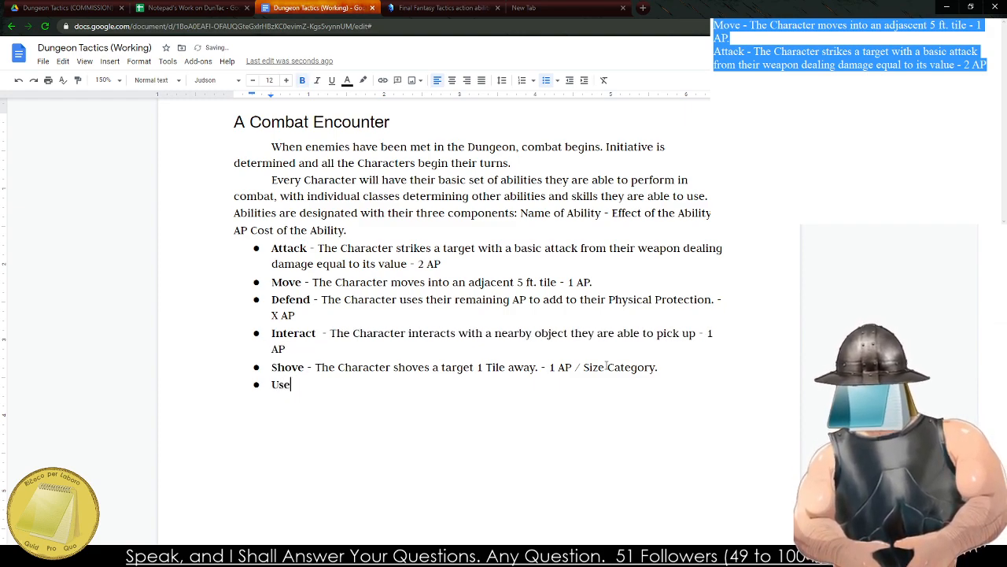
Write the Use effect in regular weight as "- The Character uses a utility item on their person." followed by a dash for the cost.
key("ctrl+b")
type("- The Cha")
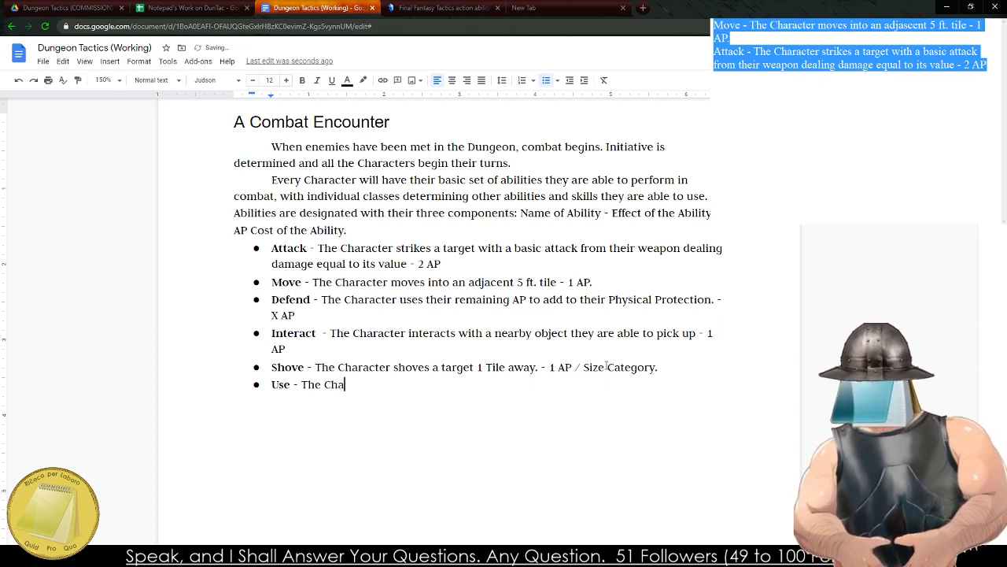
type("racter uses a ")
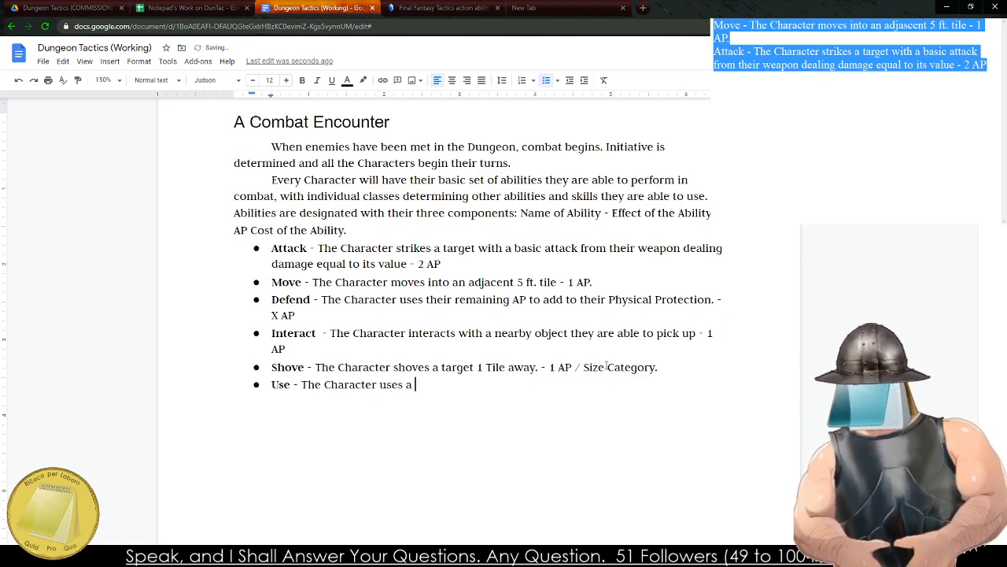
type("utility item")
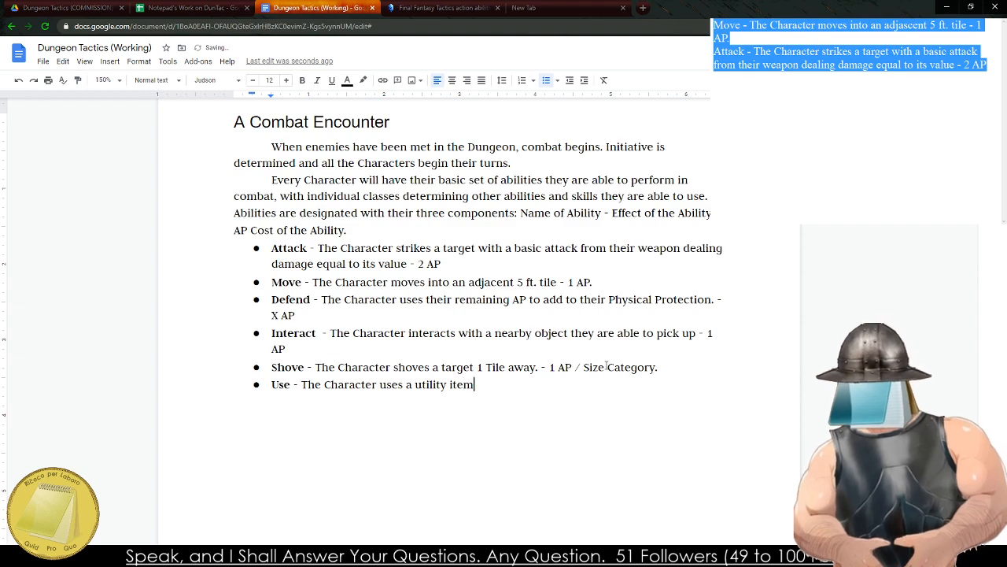
type(" on their person. ")
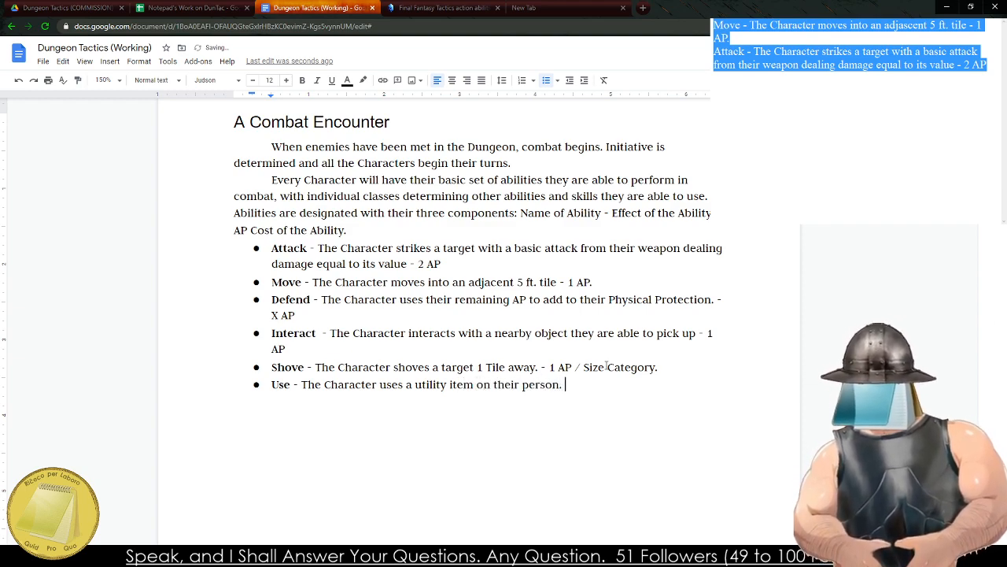
type("-")
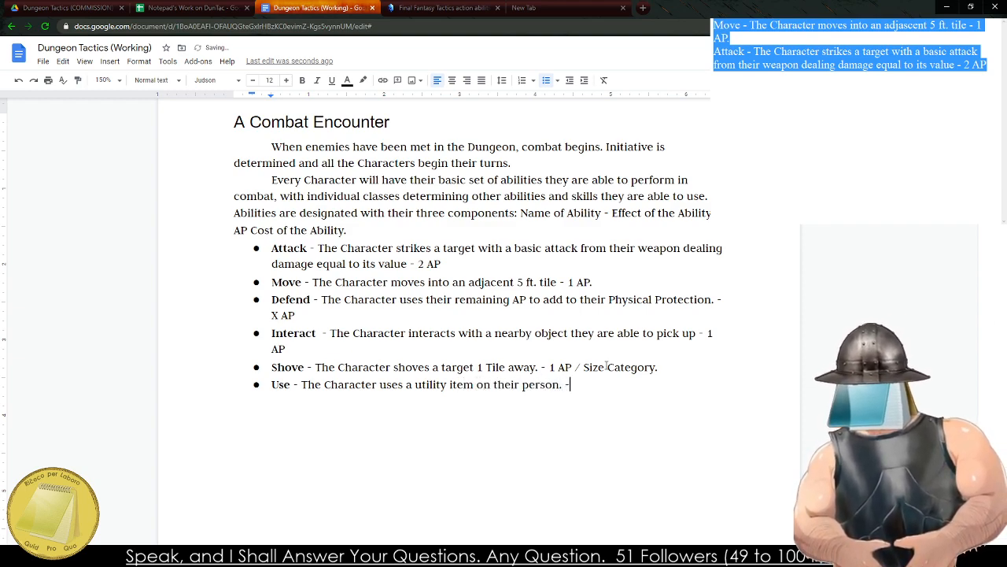
Extend the ability name Use to "Use Item" and make the added word bold.
left_click(291, 385)
type("Item")
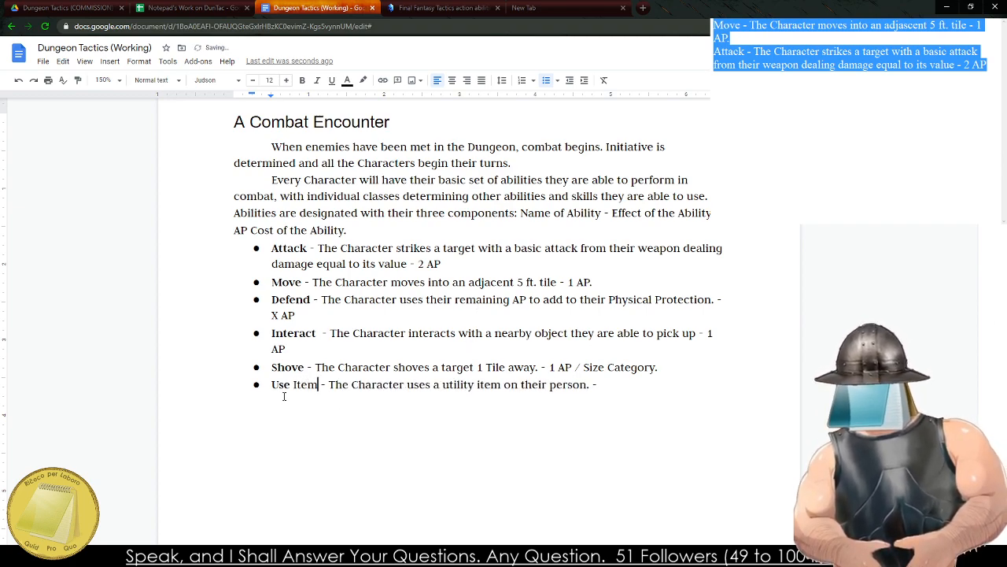
key("Left")
key("shift+Left")
key("shift+Left")
key("shift+Left")
key("Right")
key("Right")
key("Right")
key("Left")
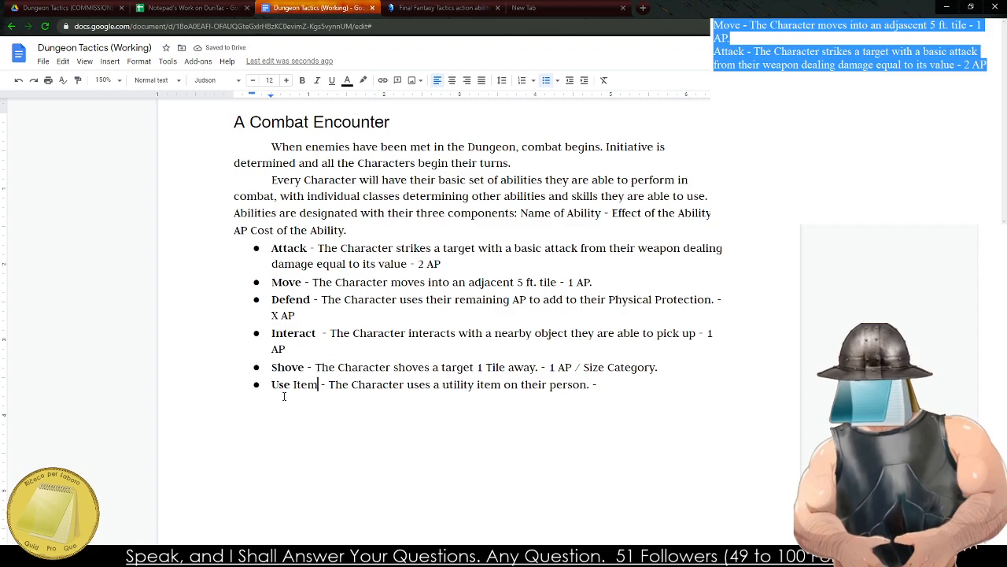
key("shift+Left")
key("shift+Left")
key("shift+Left")
key("shift+Left")
key("ctrl+b")
key("Right")
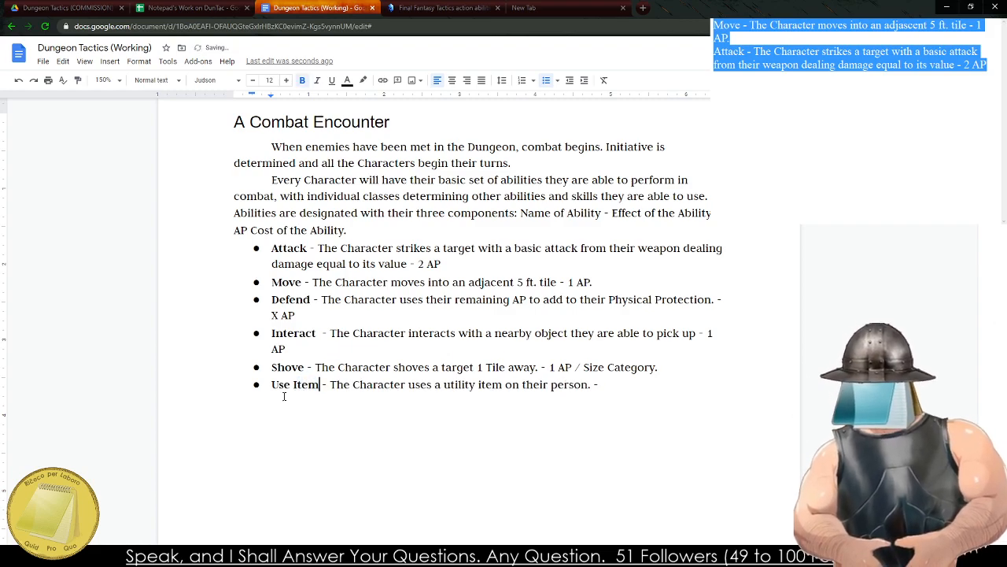
Switch to the Final Fantasy Tactics action abilities wiki page and review its Action abilities table.
left_click(445, 8)
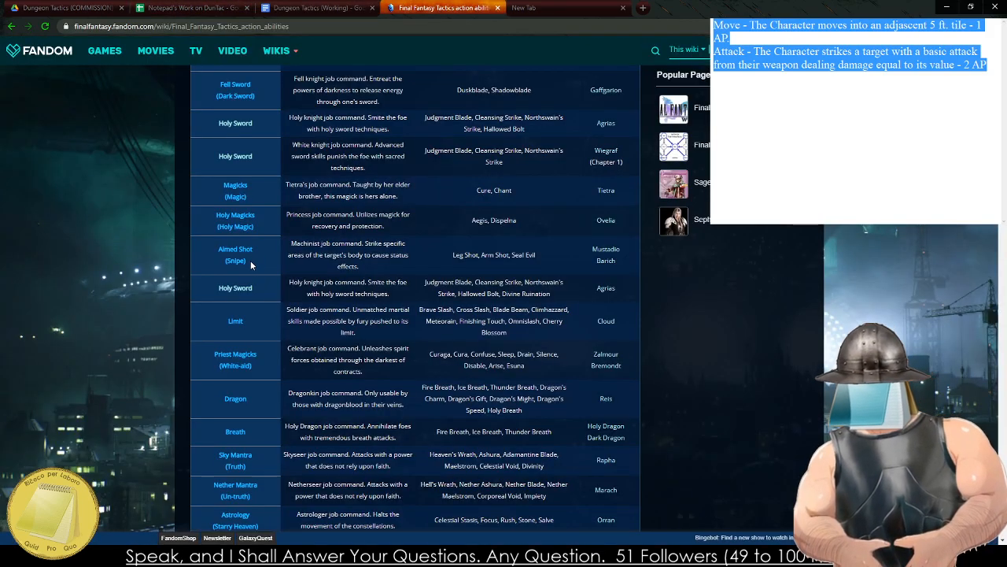
scroll(250, 260, "up", 15)
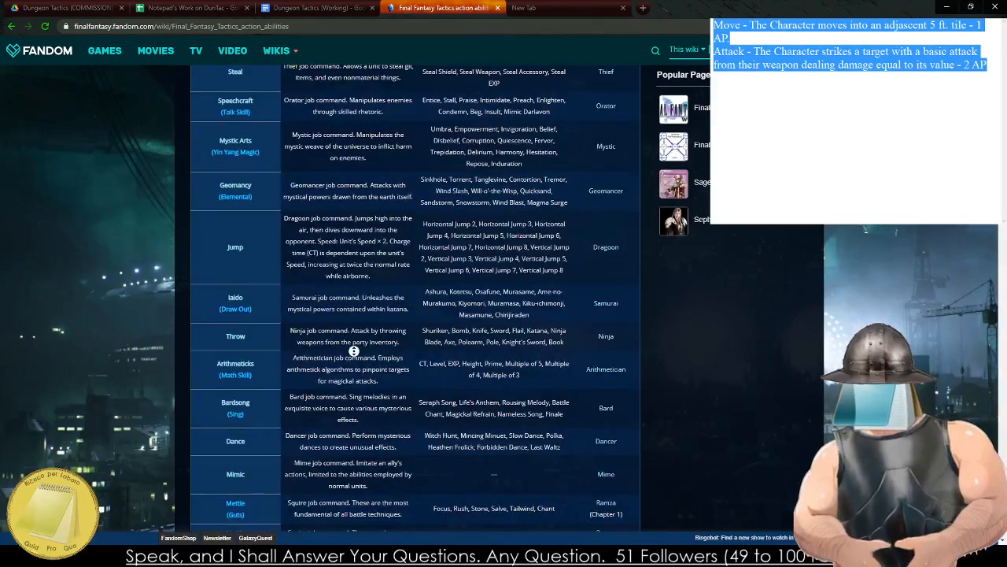
scroll(354, 351, "up", 10)
scroll(348, 299, "down", 4)
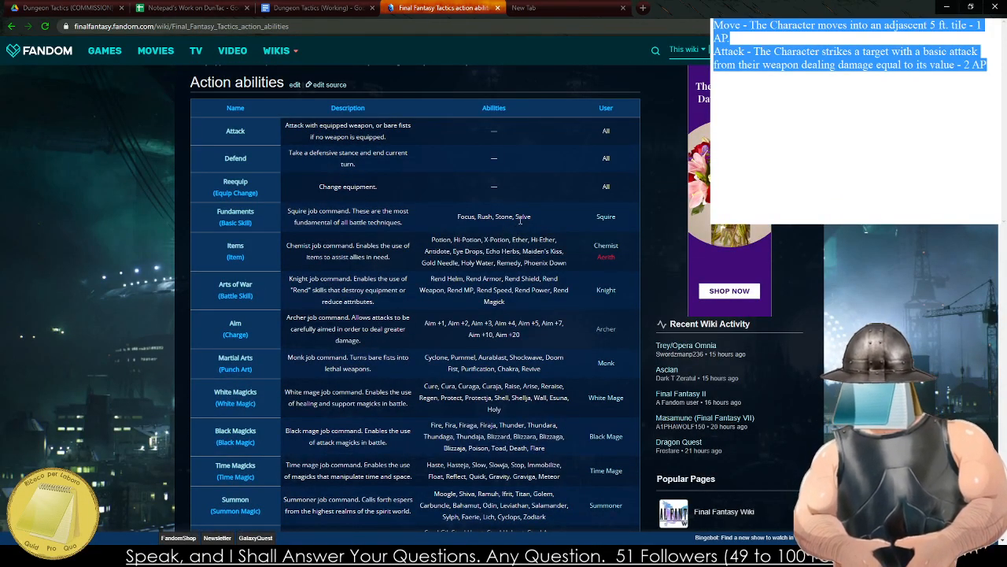
Open the Squire job page in a separate tab, examine its Fundaments, Mettle and support abilities, and close the page.
middle_click(600, 222)
left_click(524, 7)
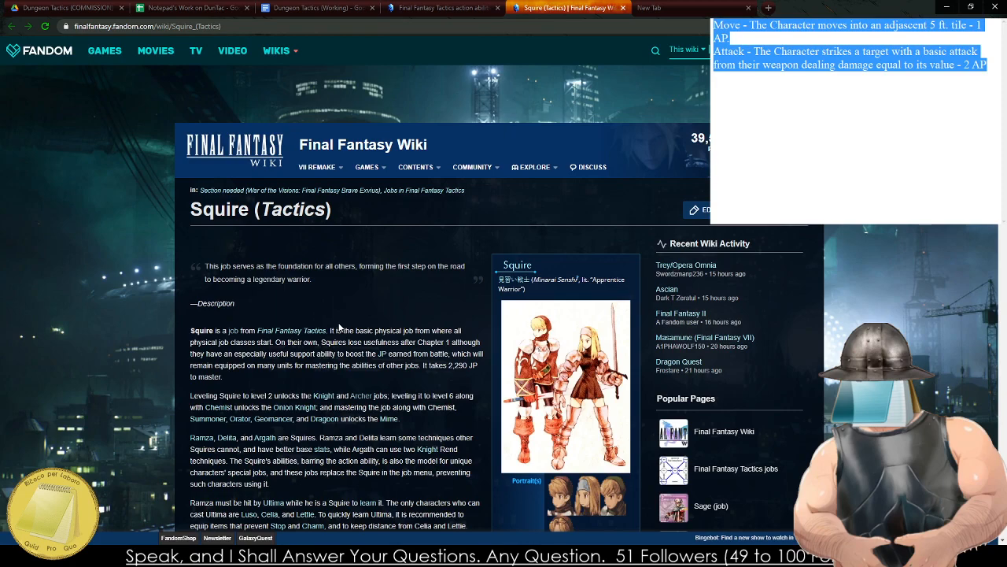
scroll(339, 327, "down", 10)
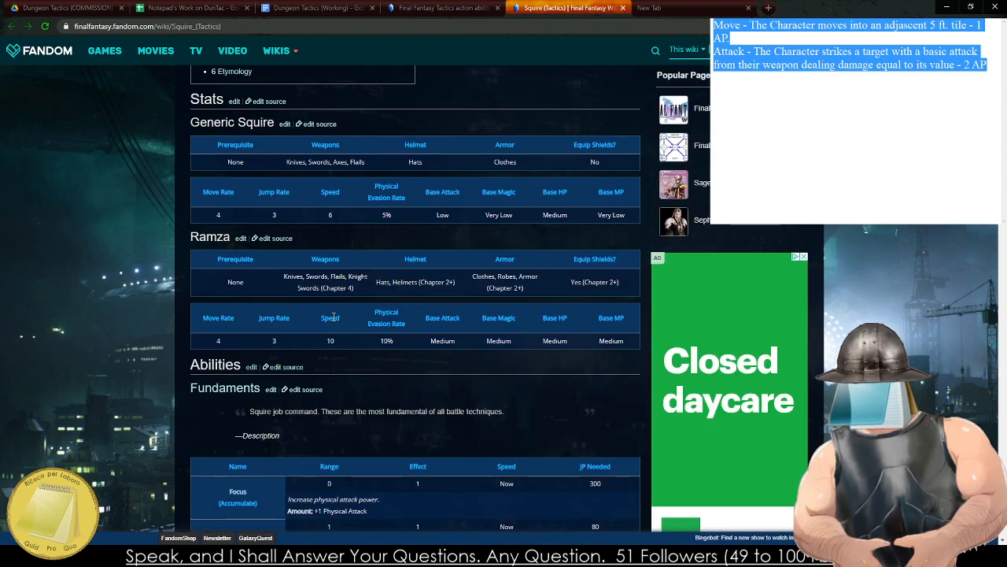
scroll(334, 316, "down", 5)
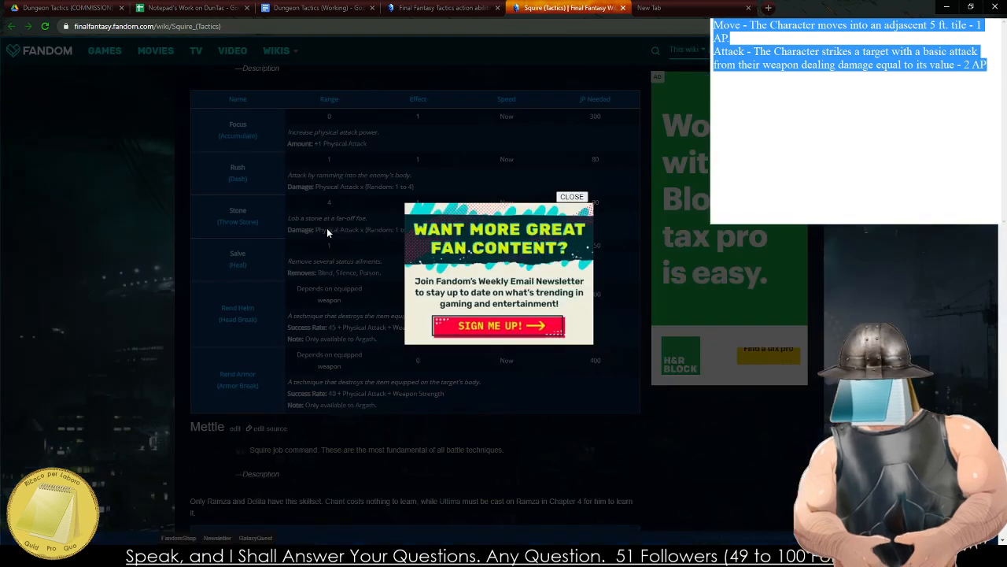
left_click(328, 229)
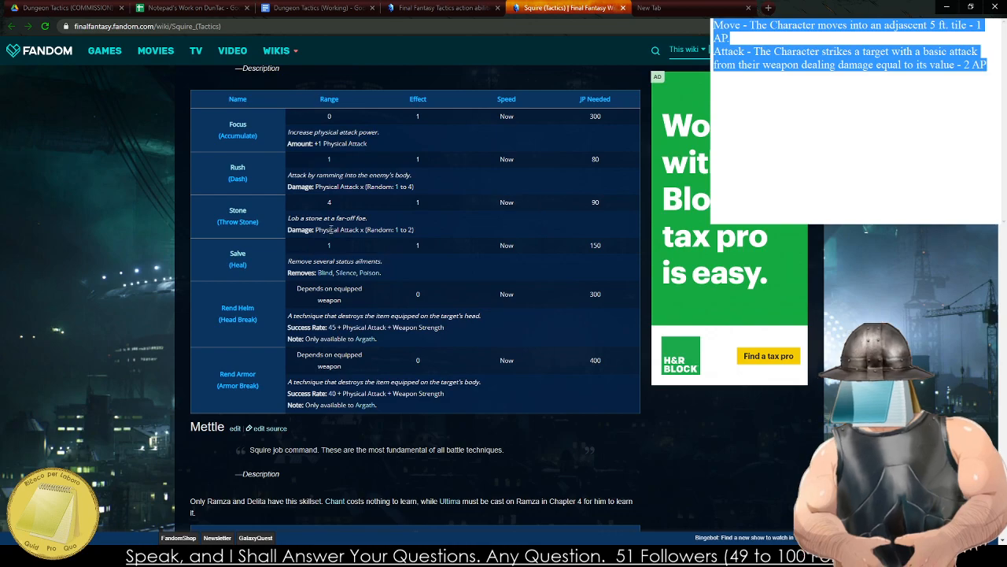
mouse_move(331, 229)
left_mouse_down()
mouse_move(376, 226)
mouse_move(340, 229)
left_mouse_up()
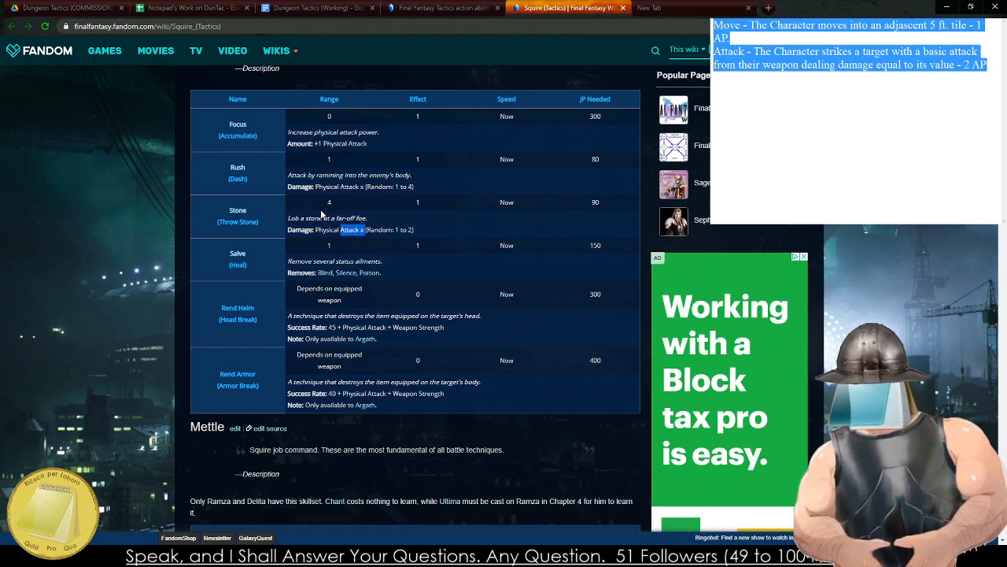
scroll(321, 215, "down", 3)
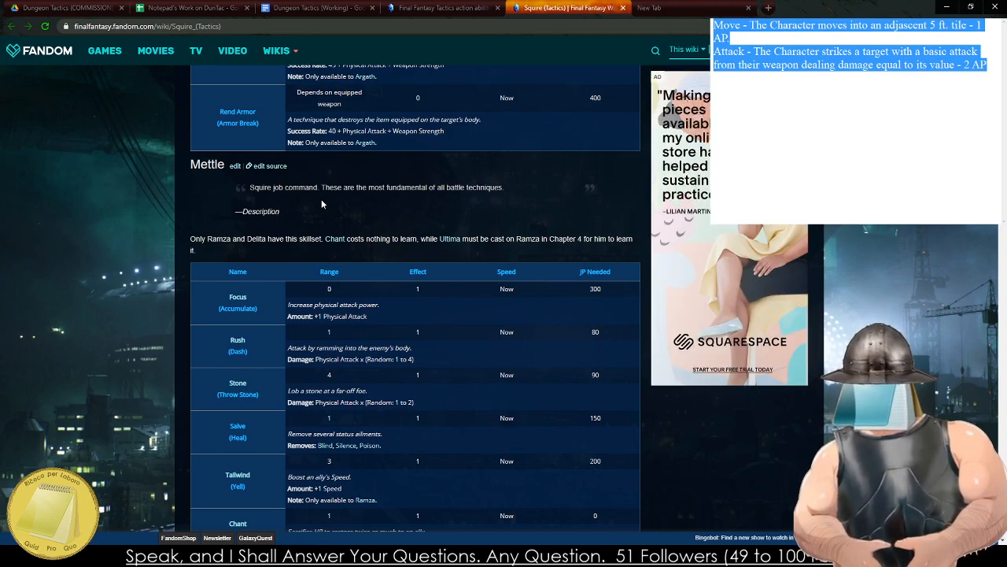
scroll(322, 199, "down", 5)
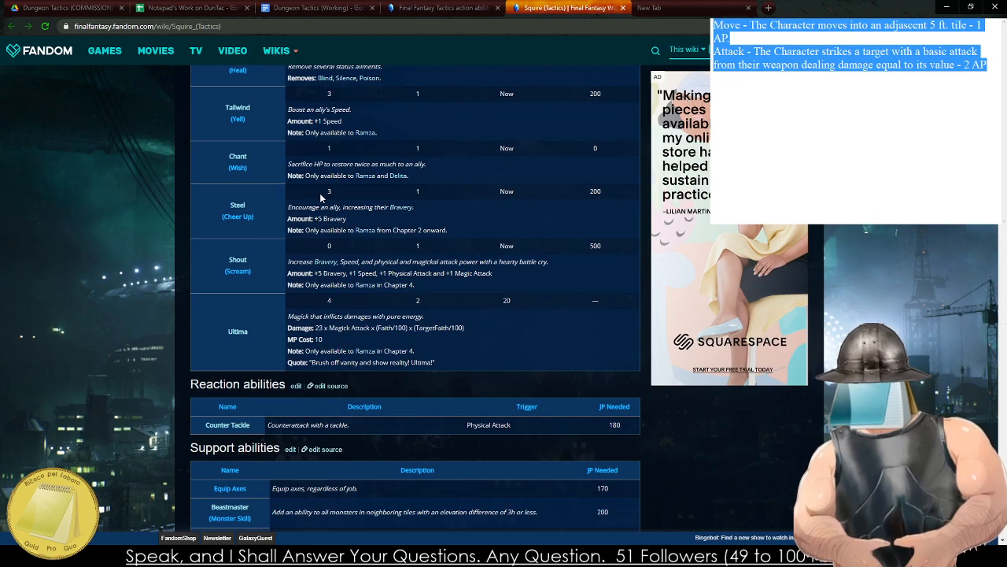
scroll(321, 195, "down", 3)
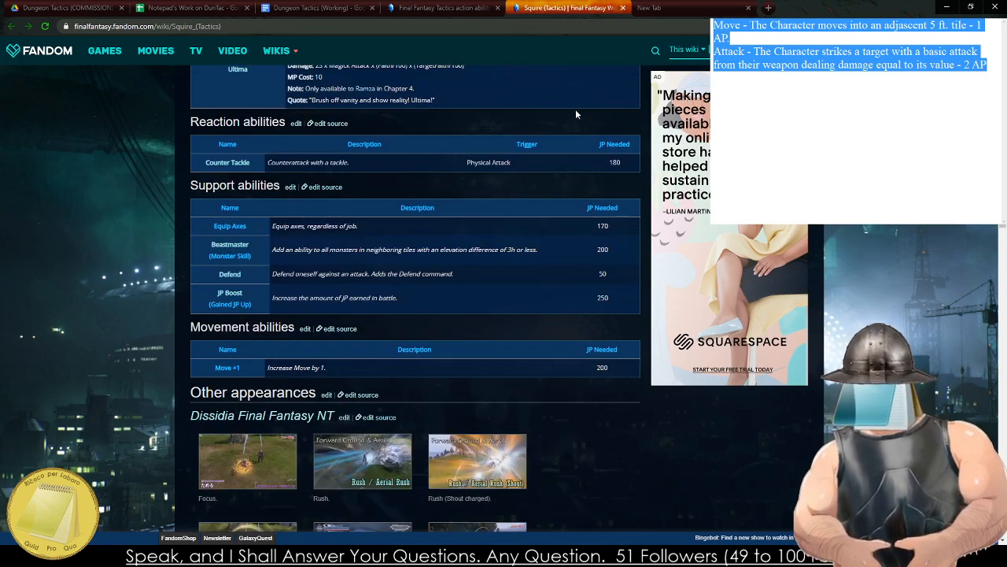
scroll(505, 163, "up", 13)
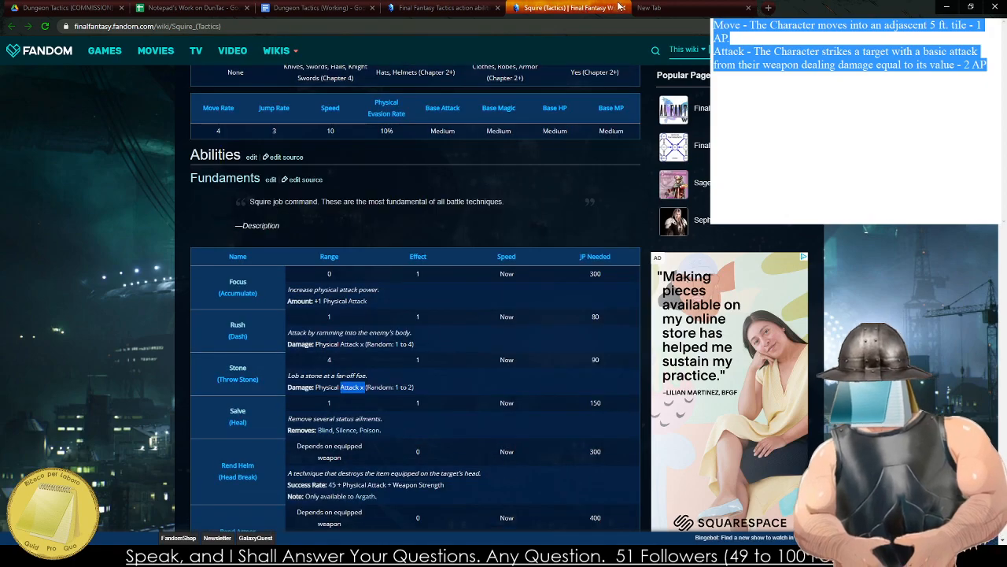
left_click(621, 7)
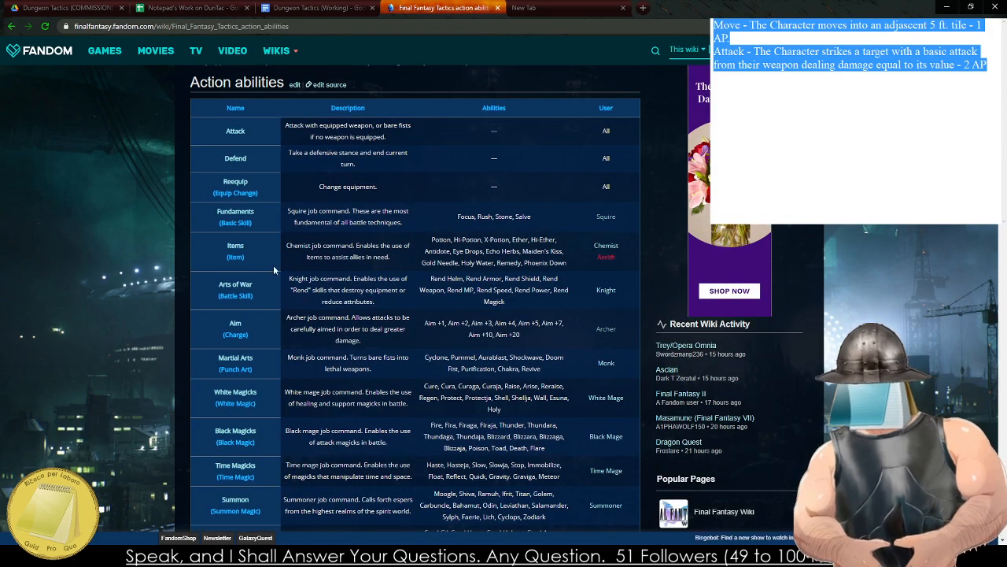
Return to the Dungeon Tactics document and complete the Use Item cost with "X AP.".
left_click(315, 8)
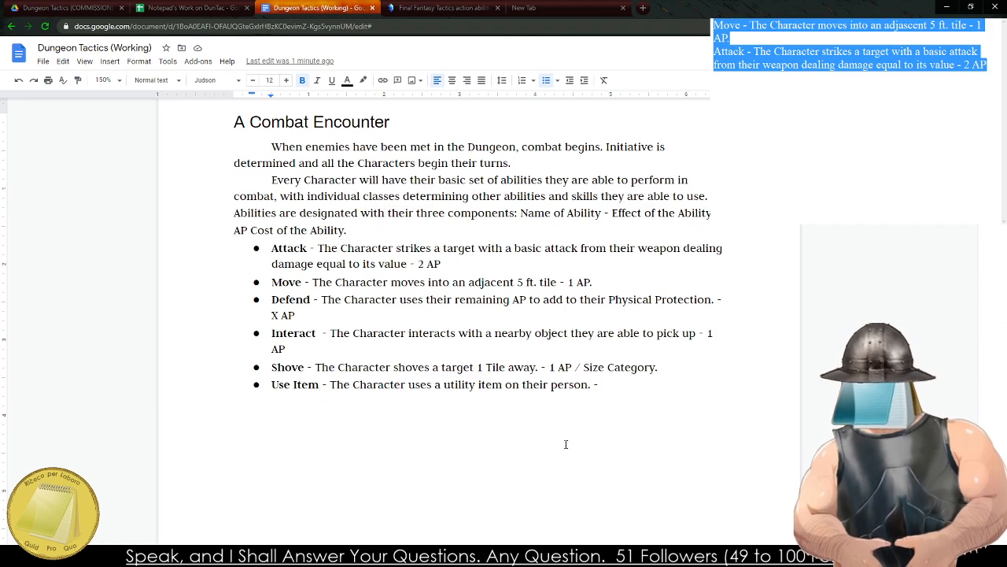
left_click(650, 386)
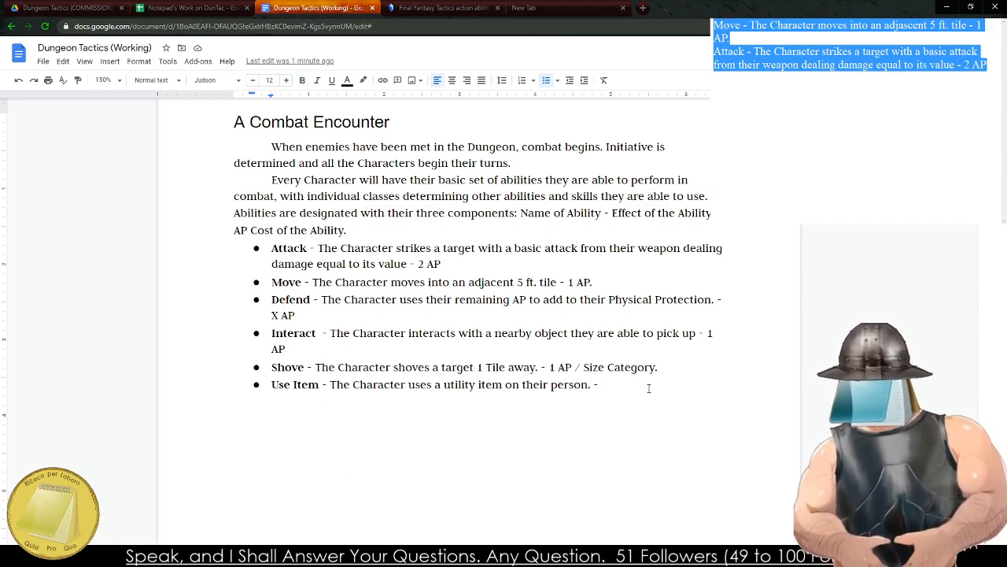
type("X AP")
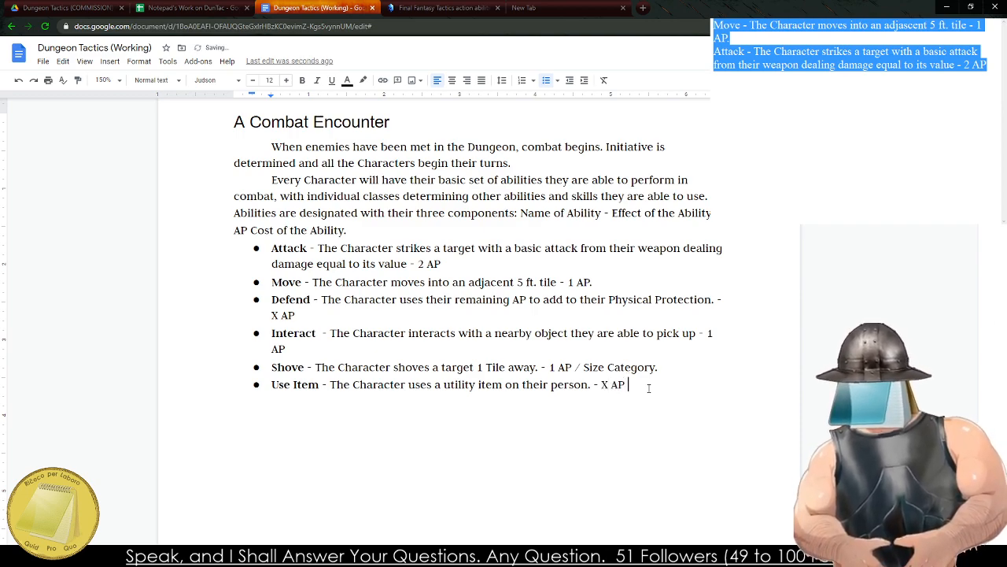
type(".")
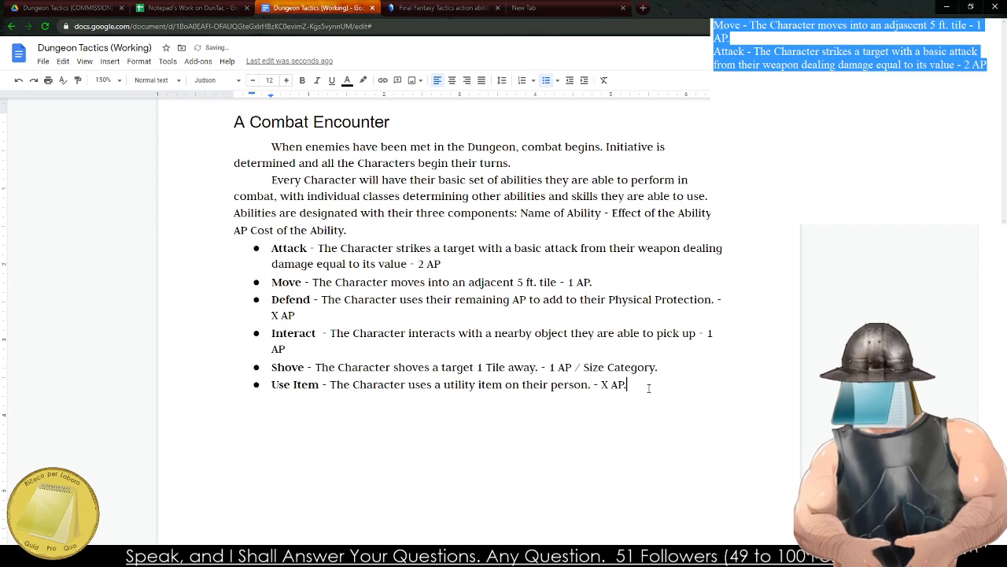
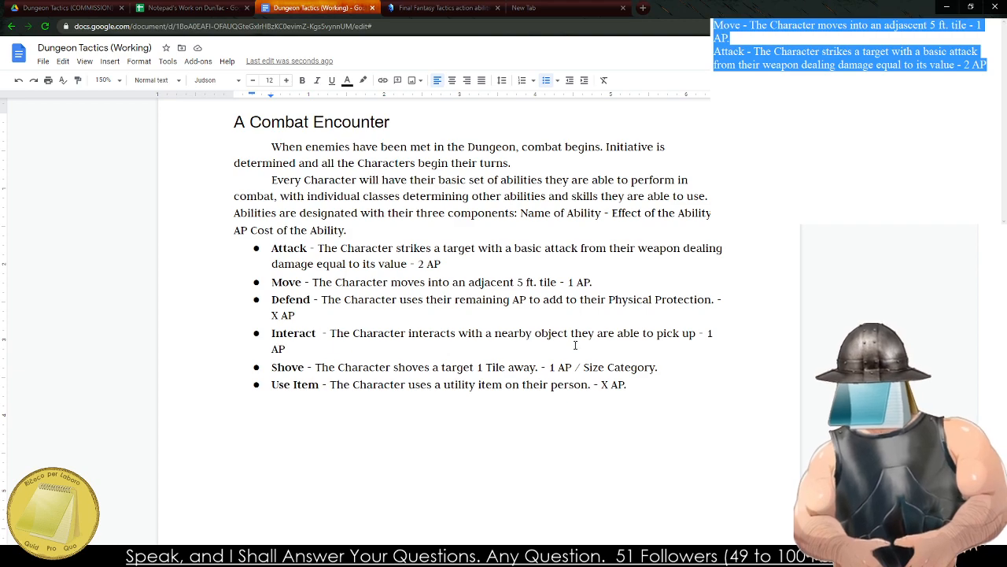
left_click(309, 520)
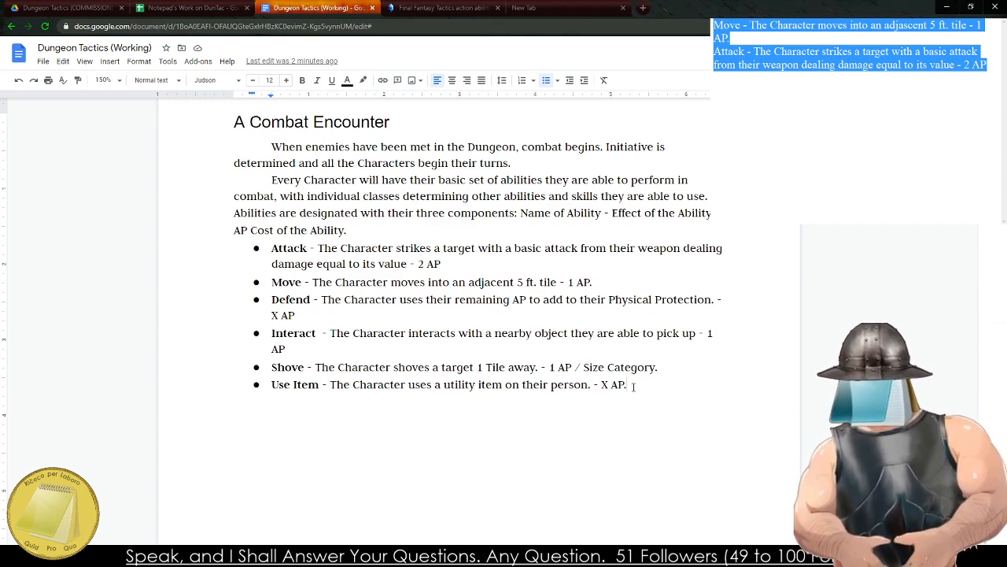
key("Return")
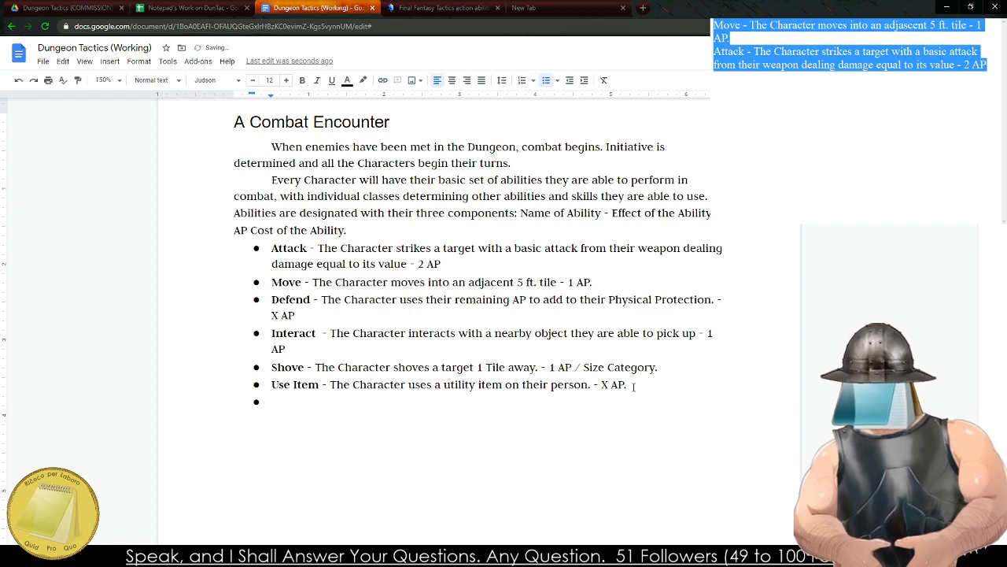
key("ctrl+b")
type("Throw")
key("ctrl+b")
type("-")
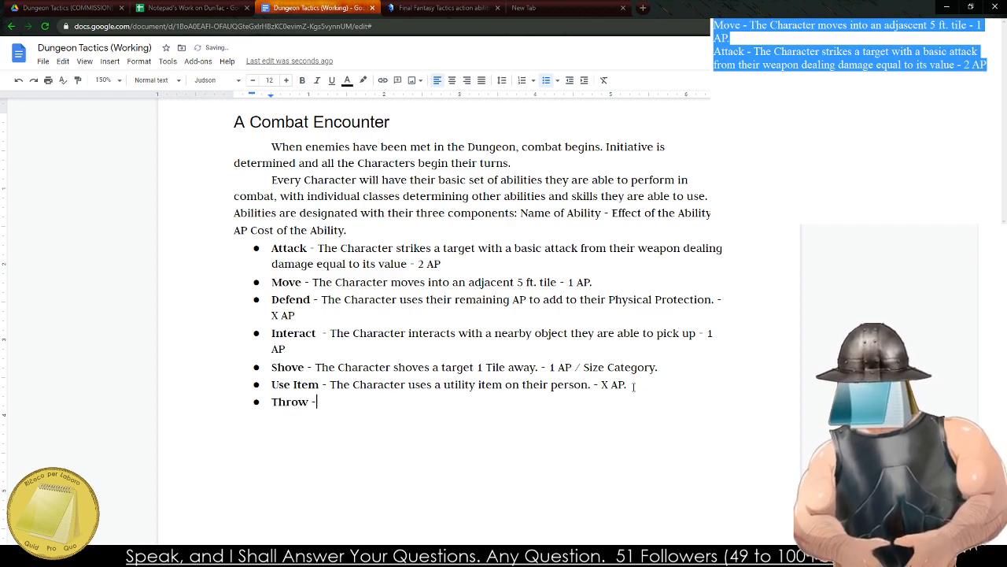
type(" The Character ")
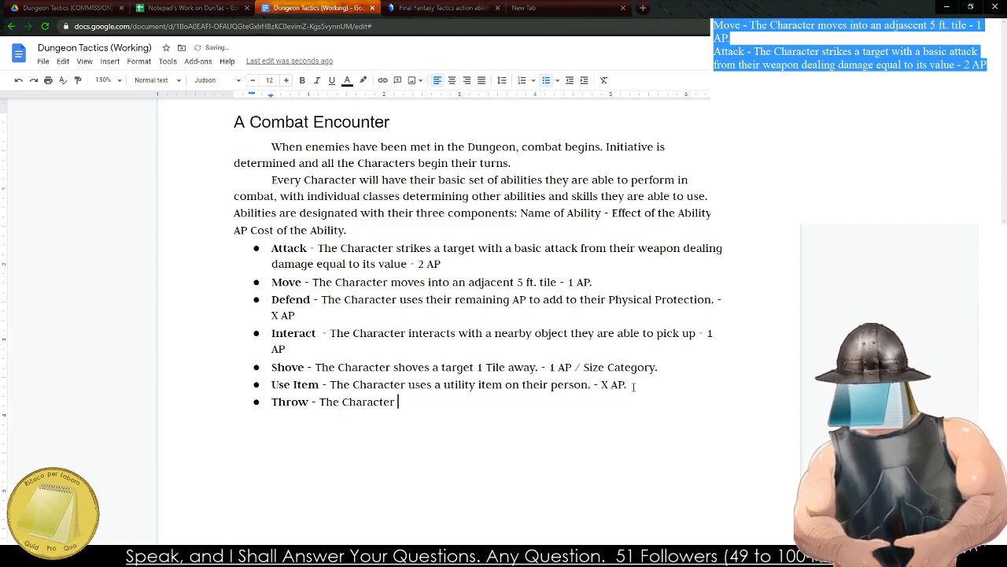
type("throws an ob")
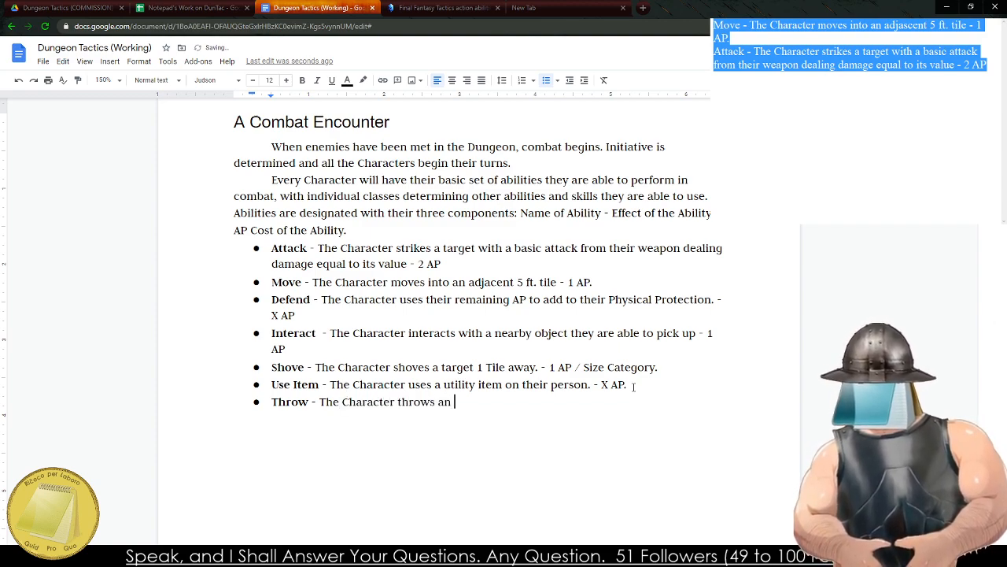
key("BackSpace")
key("BackSpace")
key("BackSpace")
key("BackSpace")
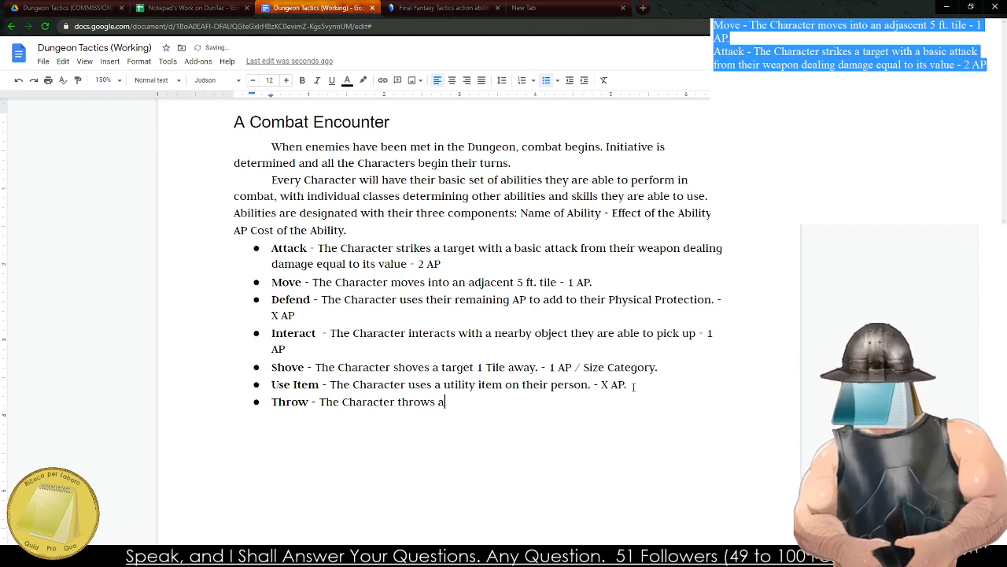
key("BackSpace")
key("BackSpace")
key("BackSpace")
key("BackSpace")
key("BackSpace")
key("BackSpace")
key("BackSpace")
key("BackSpace")
key("BackSpace")
key("BackSpace")
key("BackSpace")
key("BackSpace")
key("BackSpace")
key("BackSpace")
key("BackSpace")
key("BackSpace")
key("BackSpace")
key("BackSpace")
key("BackSpace")
key("BackSpace")
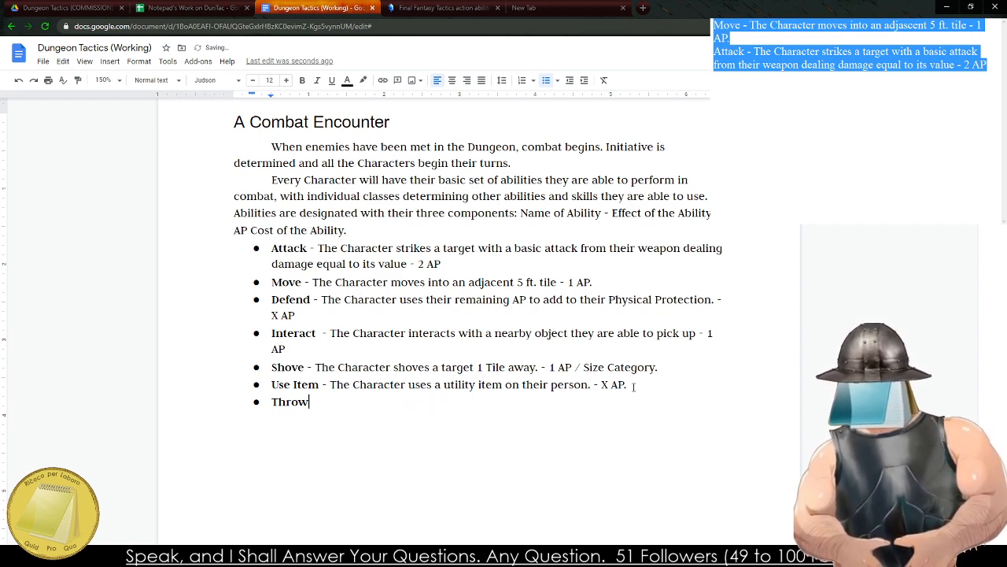
key("BackSpace")
key("BackSpace")
key("BackSpace")
key("BackSpace")
key("BackSpace")
key("BackSpace")
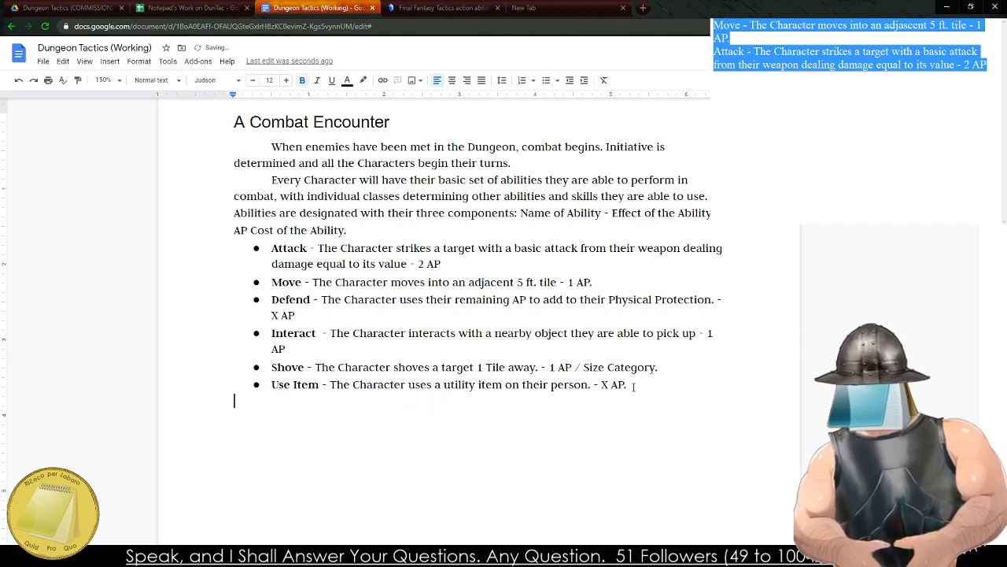
key("BackSpace")
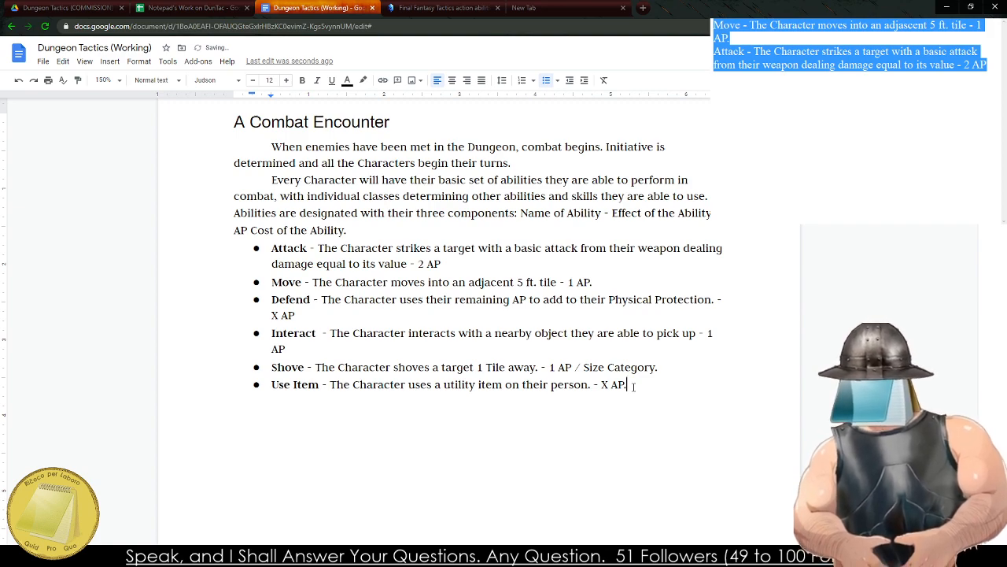
Add a bullet below Use Item with the bold ability name "Other" followed by a non-bold dash.
key("Return")
key("ctrl+b")
type("Oth")
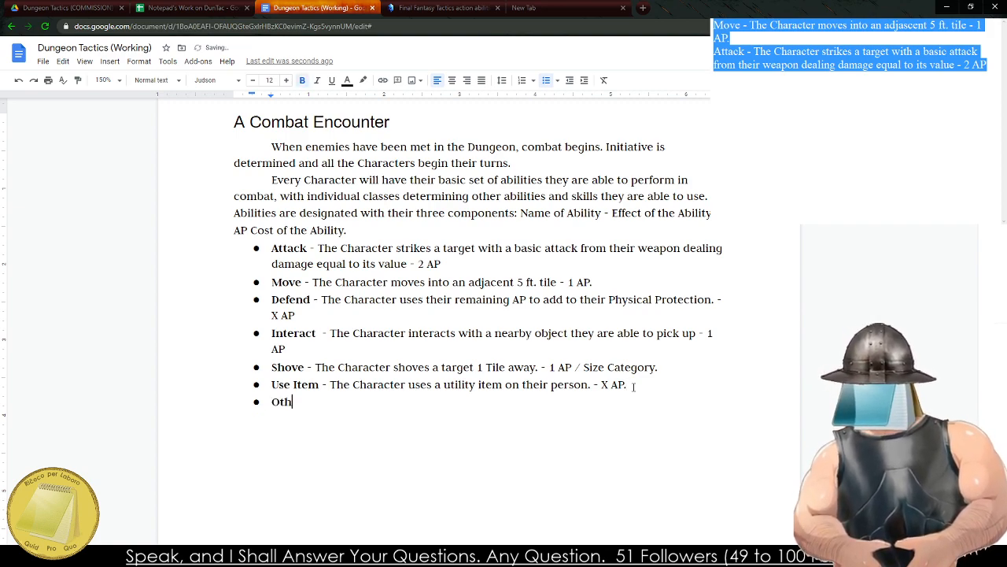
type("er")
key("ctrl+b")
type("-")
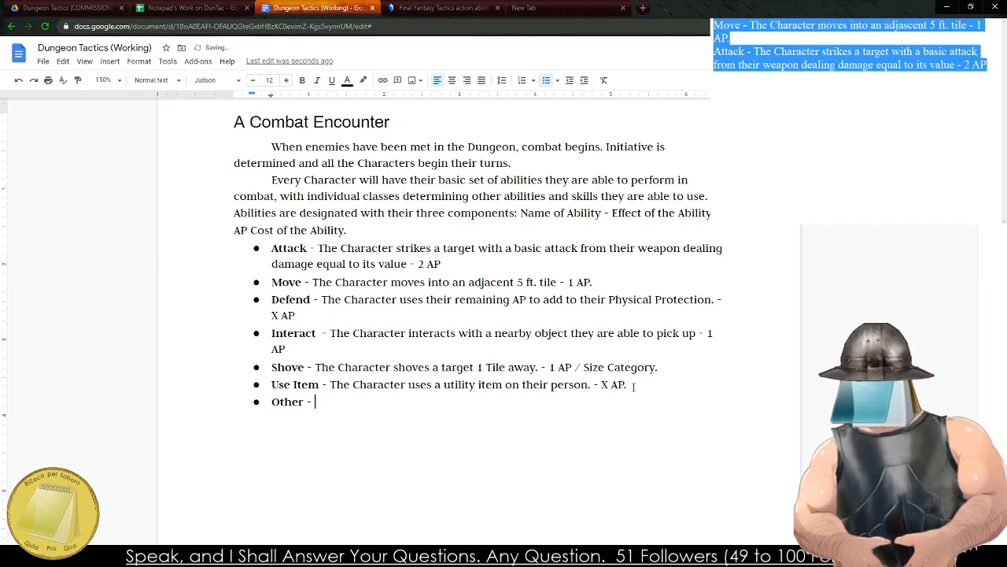
type(" The Character ")
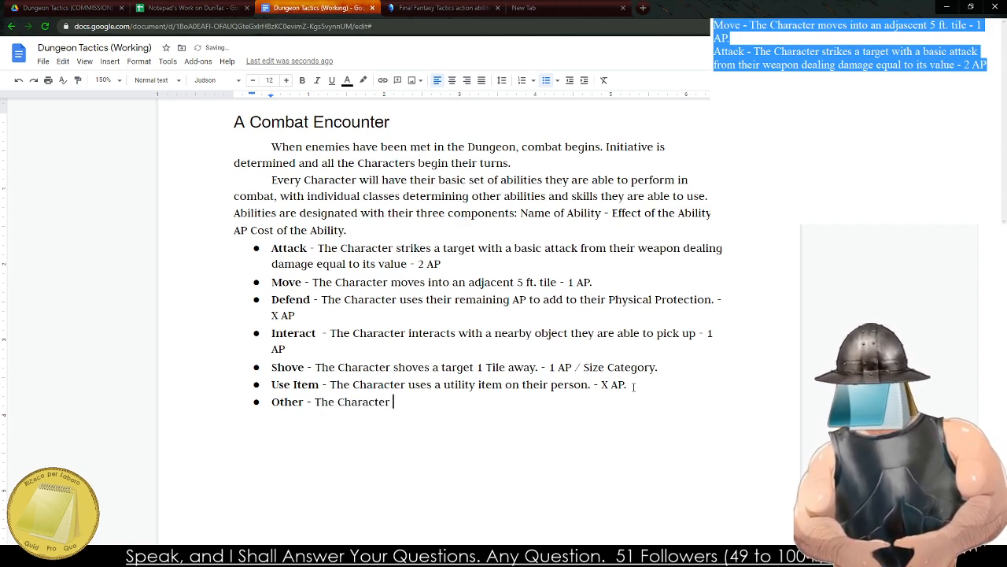
type("performs")
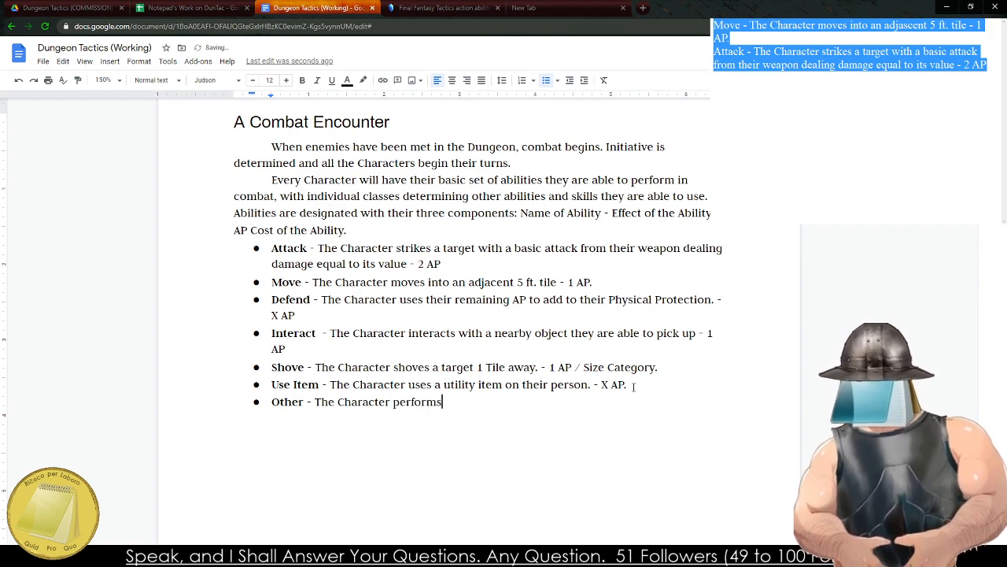
type(" a n")
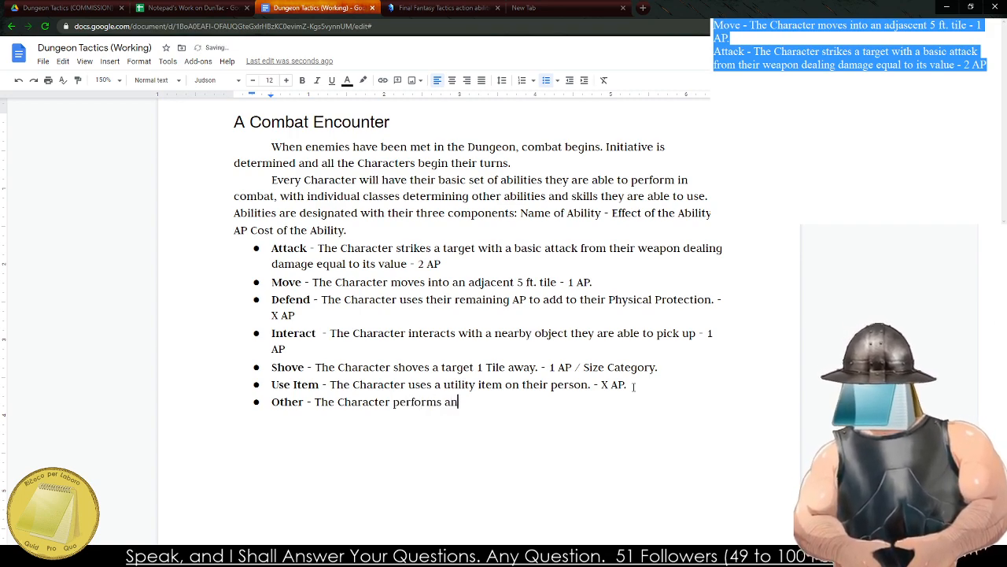
type(" action otuside")
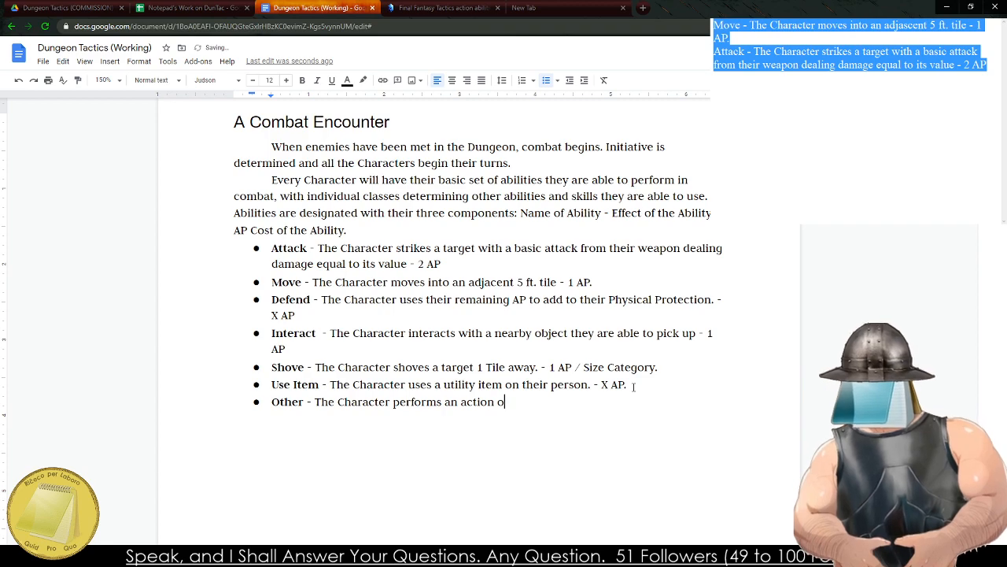
Begin the Other ability's description with "The Character performs an action".
key("BackSpace")
key("BackSpace")
key("BackSpace")
key("BackSpace")
key("BackSpace")
key("BackSpace")
type("utside of the")
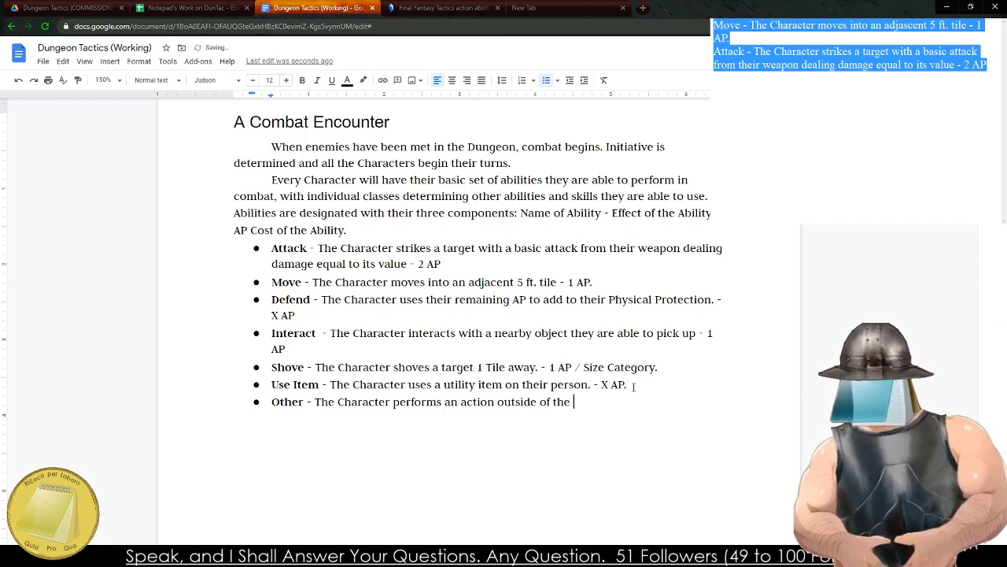
key("BackSpace")
key("BackSpace")
key("BackSpace")
key("BackSpace")
key("BackSpace")
key("BackSpace")
key("BackSpace")
key("BackSpace")
key("BackSpace")
key("BackSpace")
key("BackSpace")
key("BackSpace")
key("BackSpace")
key("BackSpace")
key("BackSpace")
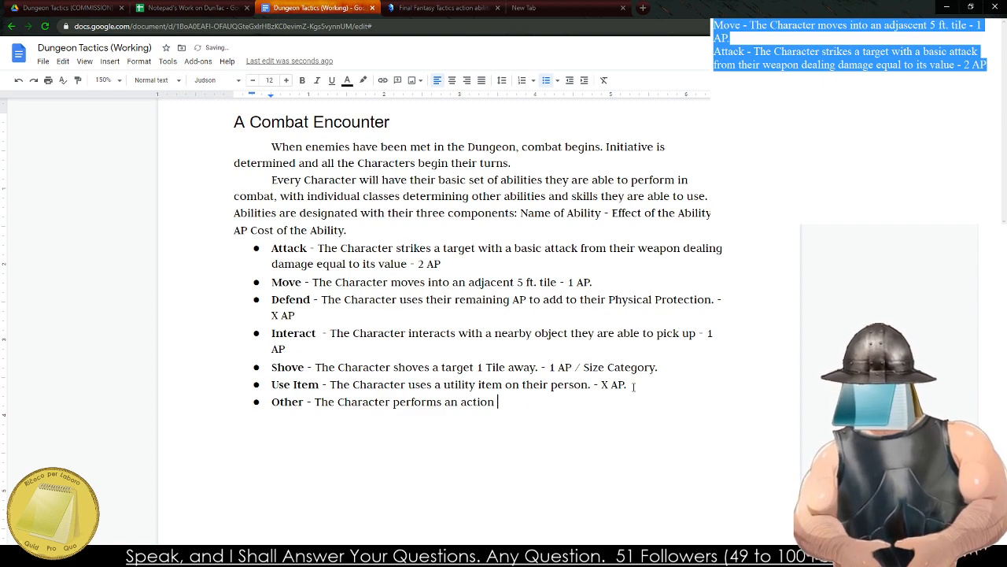
Complete the Other description with "that is not covered here.".
type("that is not c")
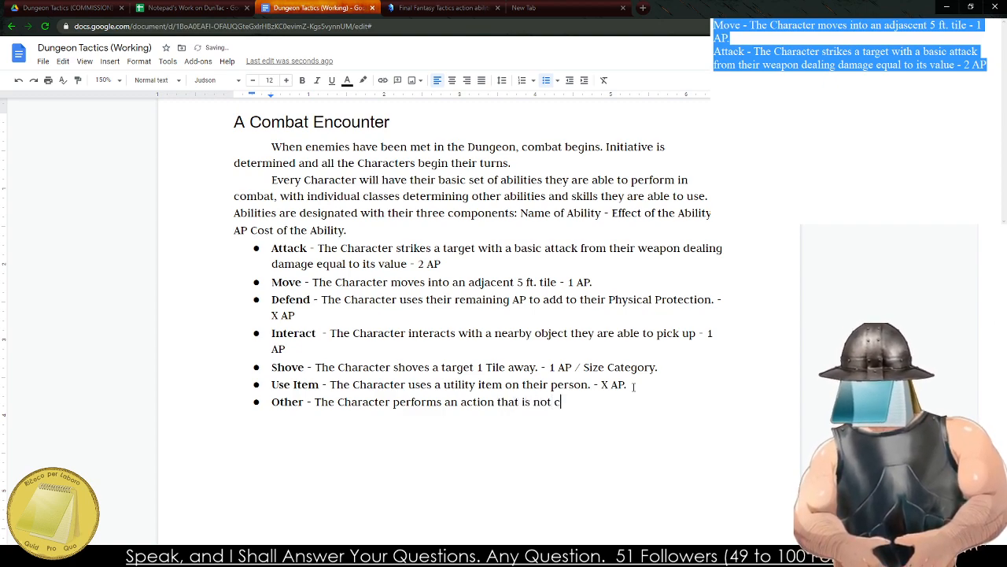
type("overed ehre")
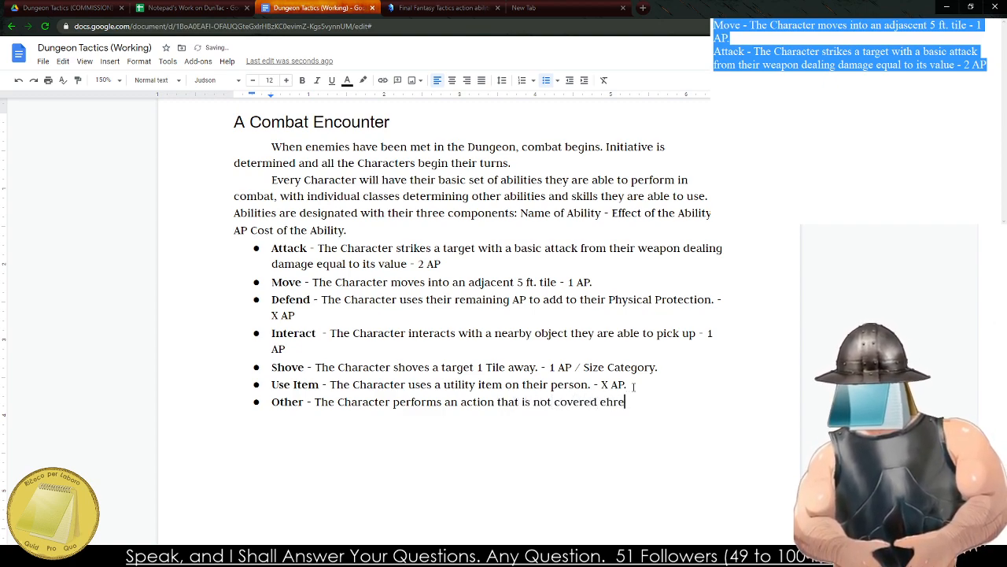
key("BackSpace")
key("BackSpace")
key("BackSpace")
key("BackSpace")
type("he")
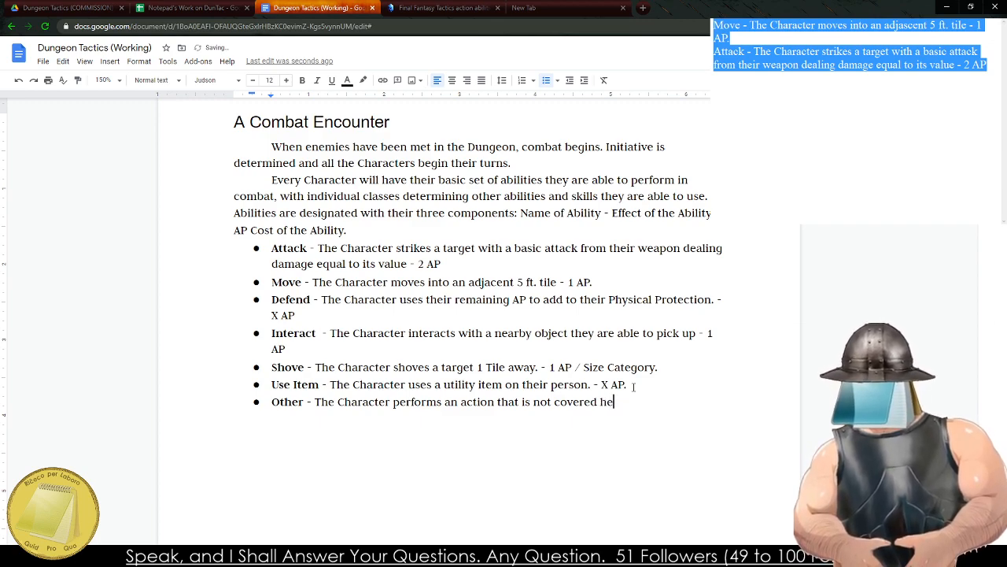
type("re. -")
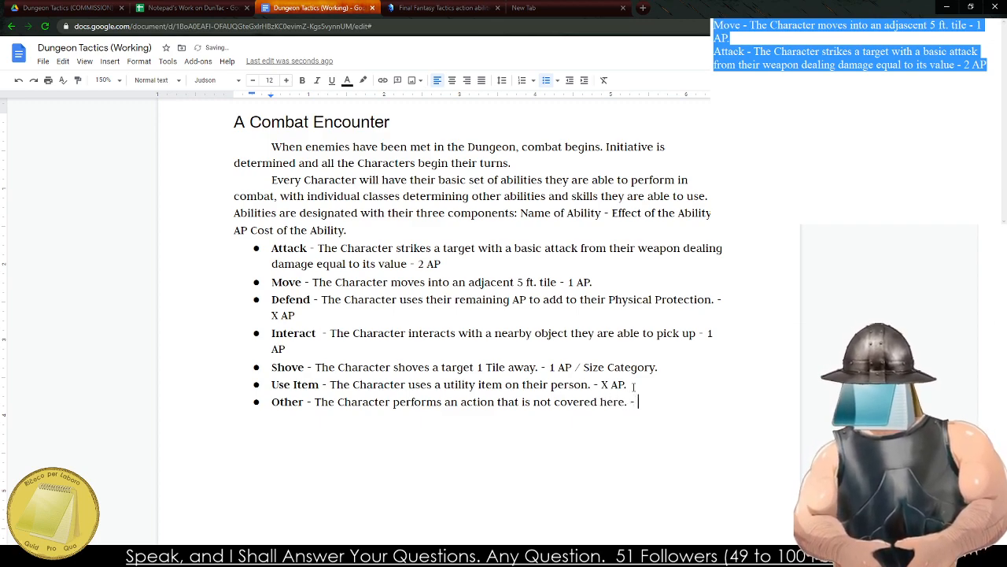
key("Return")
key("Tab")
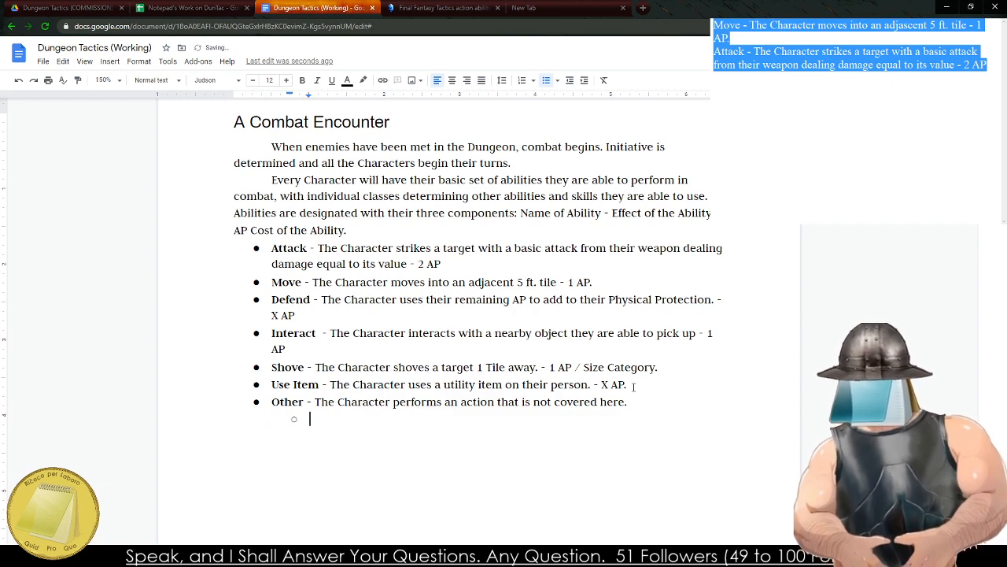
key("BackSpace")
key("BackSpace")
key("BackSpace")
type("- ")
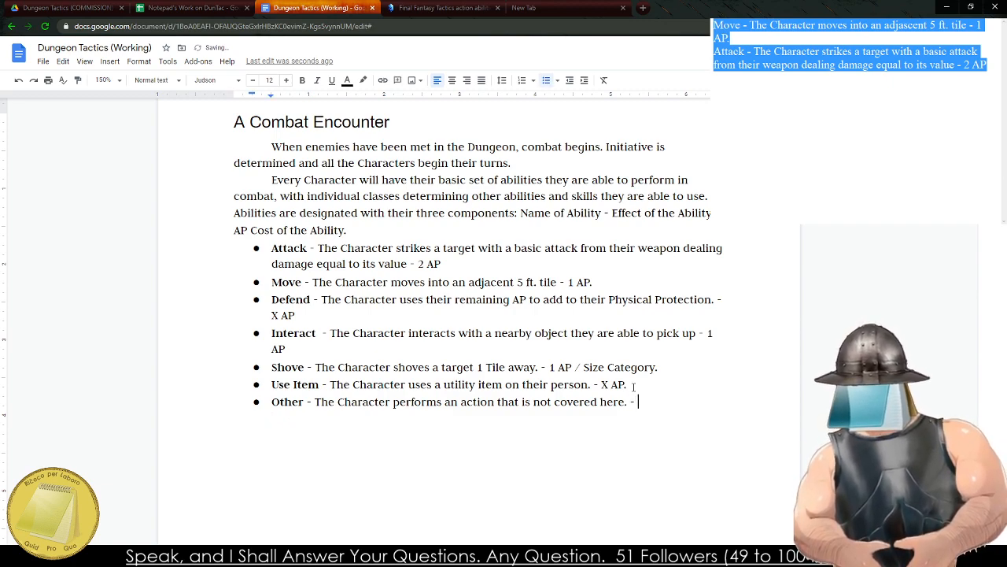
type("1 AP")
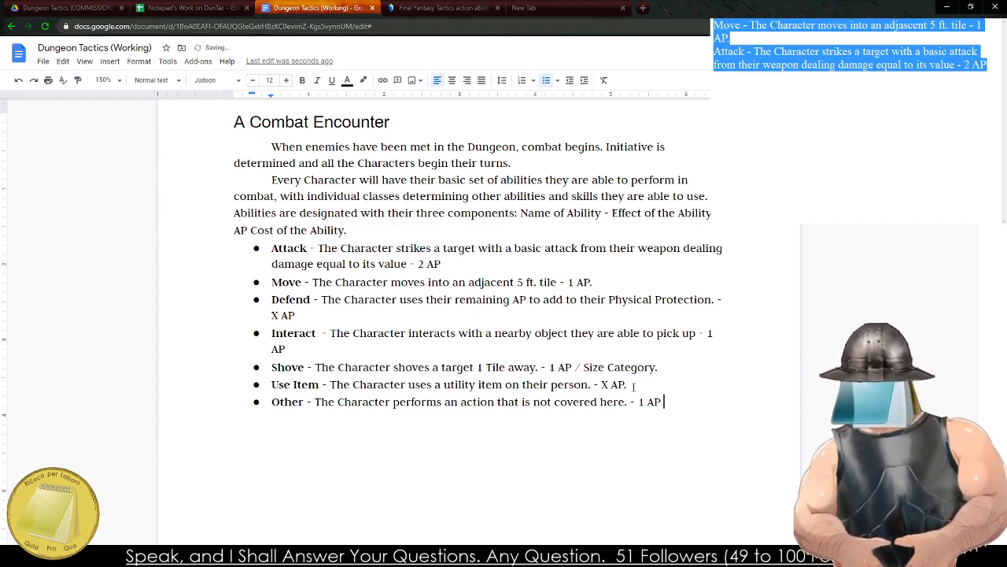
key("BackSpace")
key("BackSpace")
key("BackSpace")
key("BackSpace")
key("BackSpace")
key("BackSpace")
key("BackSpace")
Add an indented sub-bullet under Other reading "1 AP - Simple Actions (Open Door, throw small object".
key("Return")
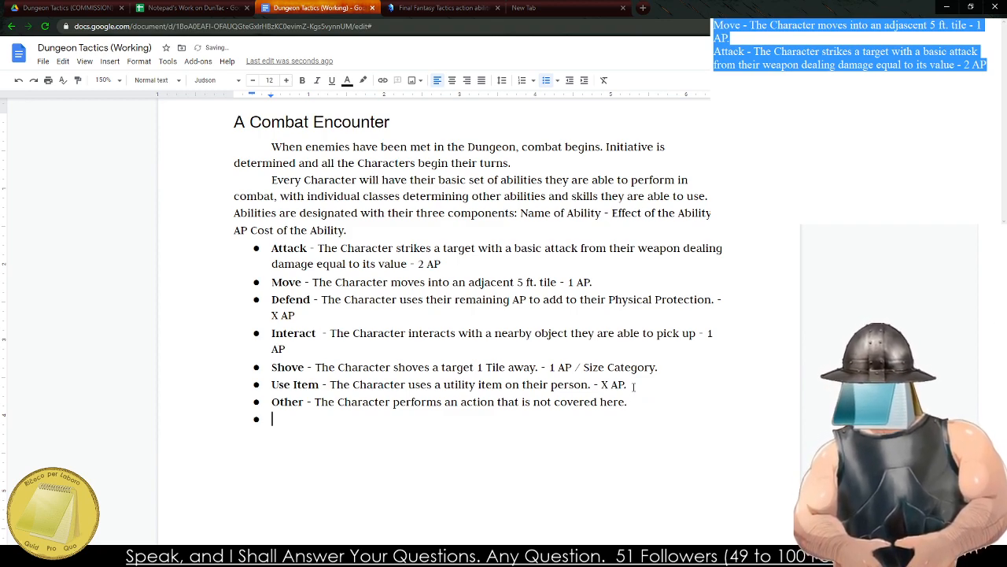
key("Tab")
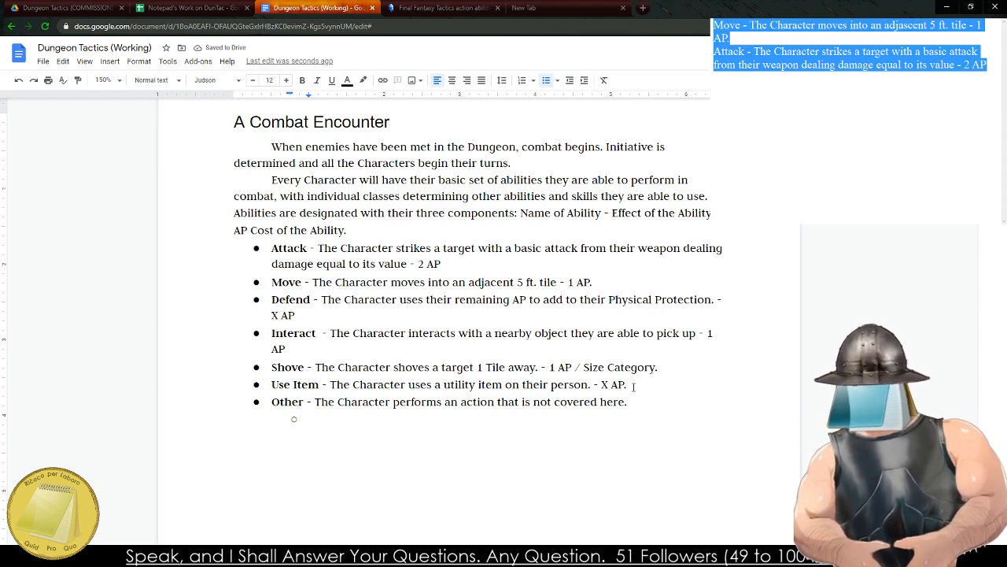
type("1 AP -")
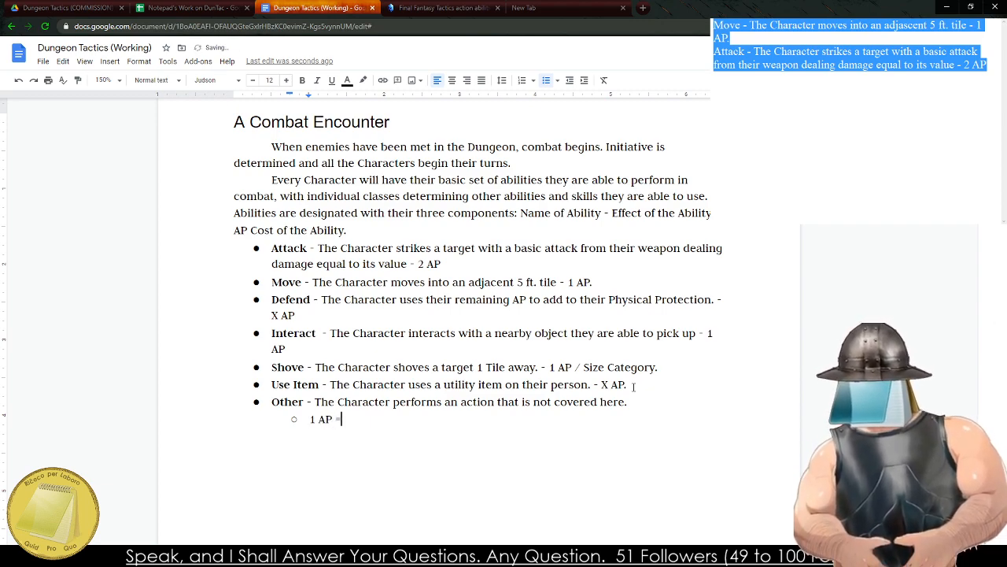
type(" Simple A")
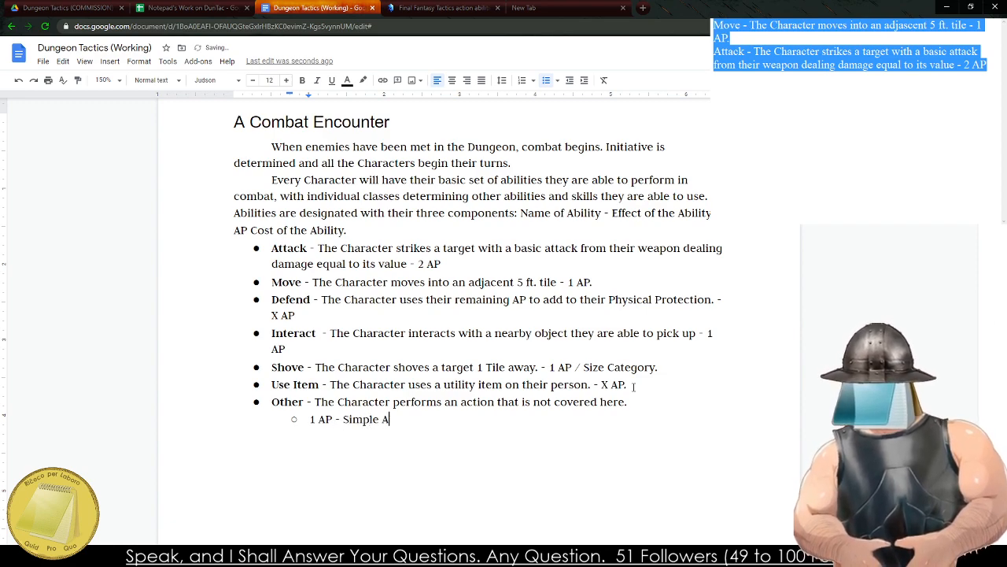
type("ctions (Op")
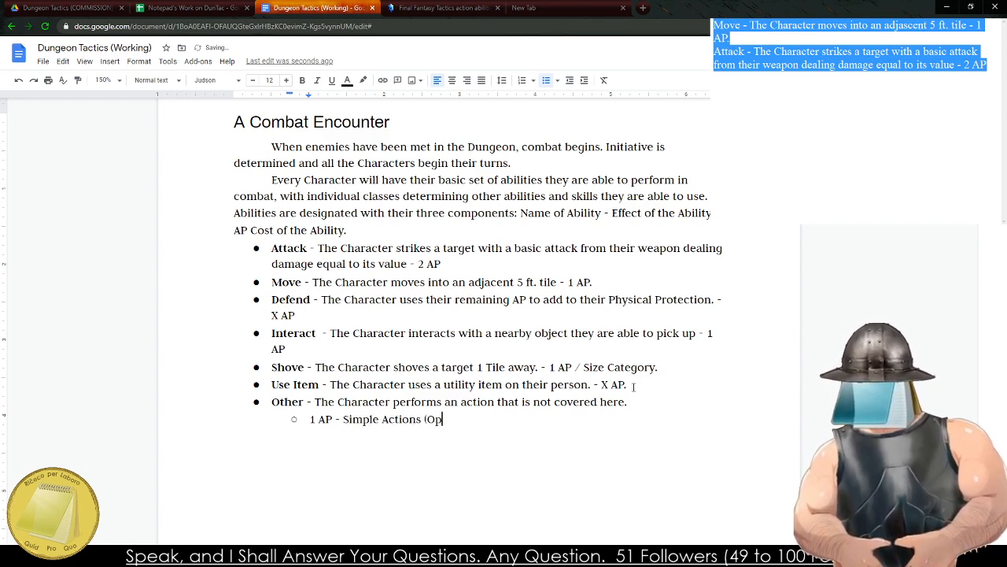
type("en Door, throw small ")
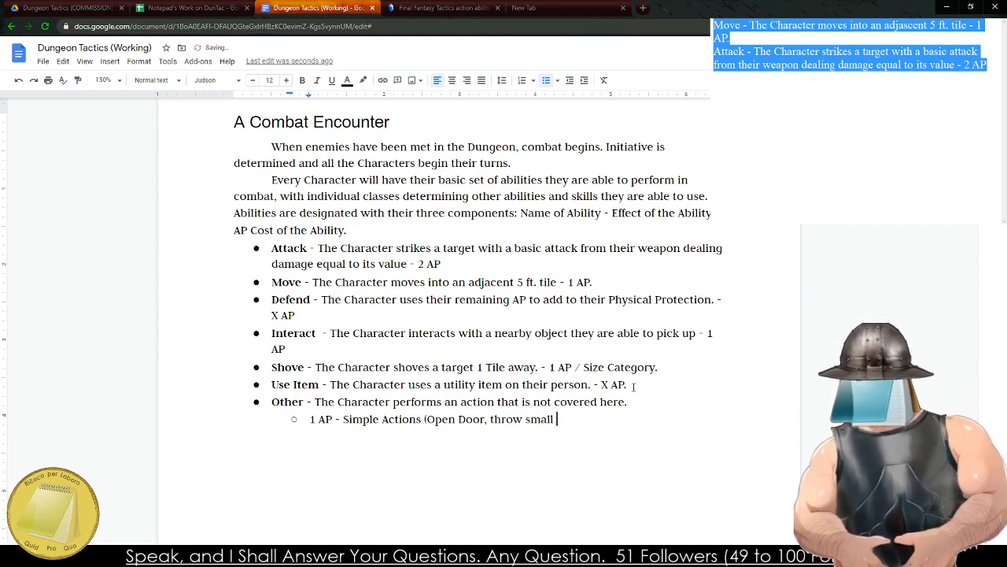
type("object")
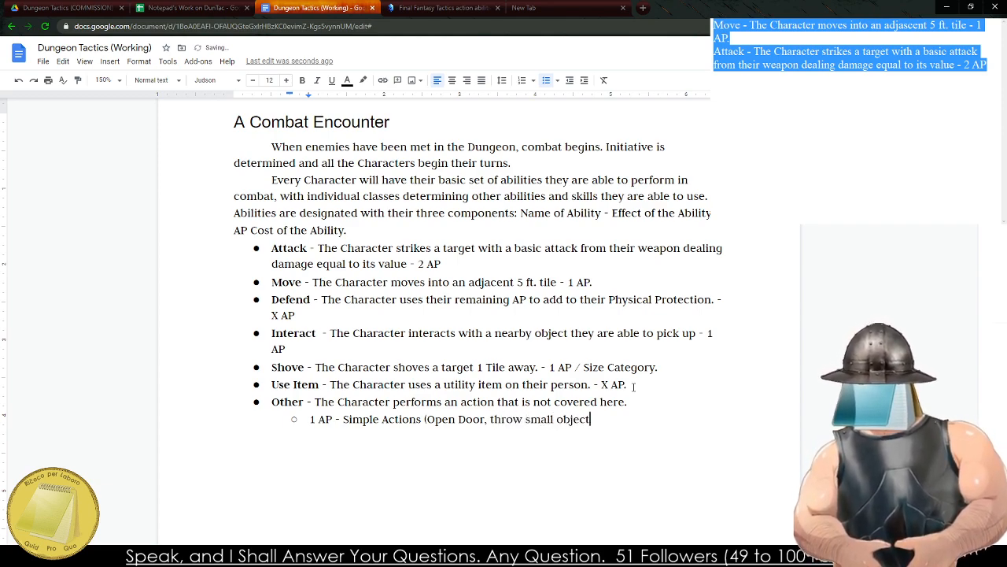
type("s")
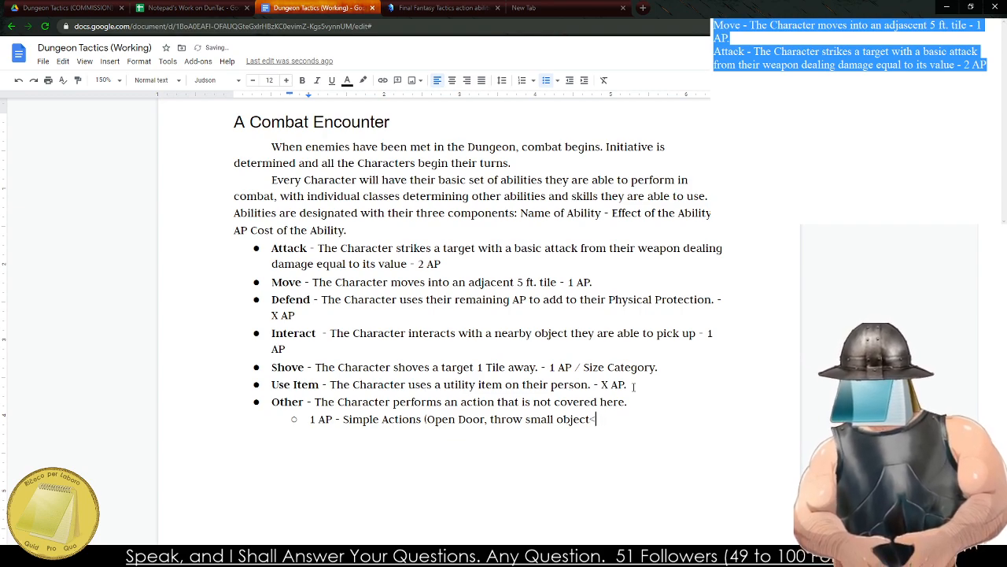
key("BackSpace")
type(", jump o")
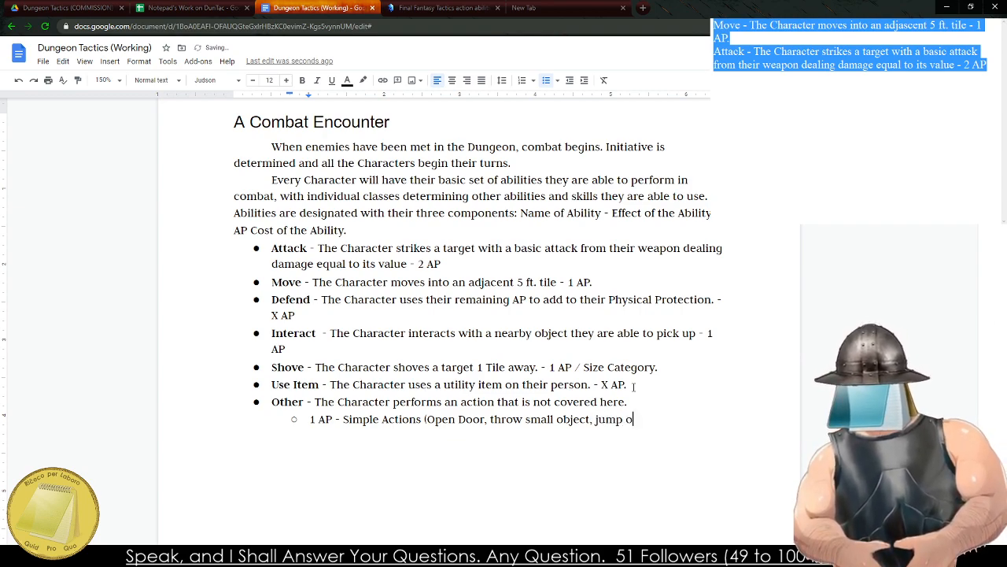
type("ver small")
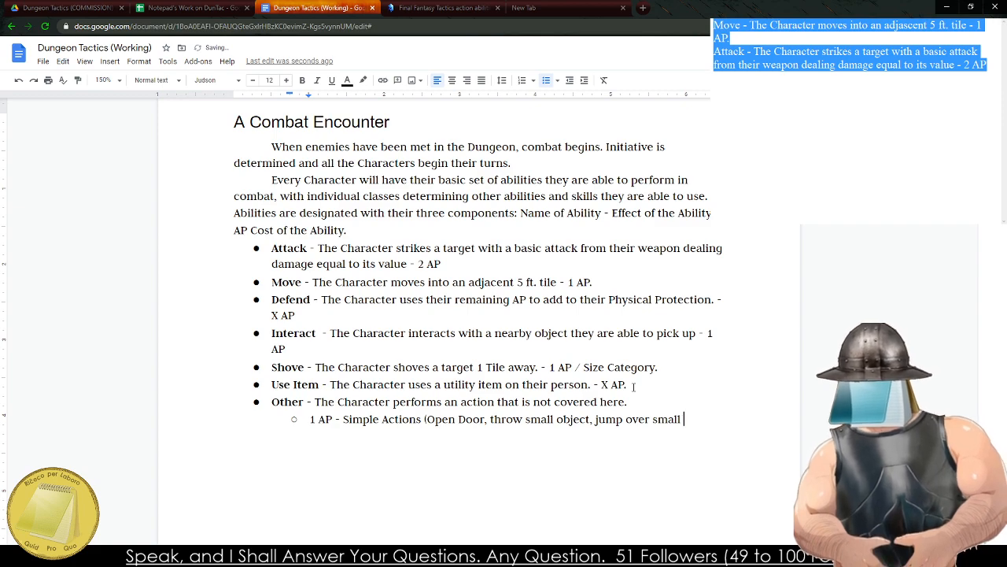
key("BackSpace")
key("BackSpace")
key("BackSpace")
key("BackSpace")
key("BackSpace")
key("BackSpace")
key("BackSpace")
key("BackSpace")
key("BackSpace")
key("BackSpace")
key("BackSpace")
key("BackSpace")
key("BackSpace")
key("BackSpace")
key("BackSpace")
key("BackSpace")
key("BackSpace")
key("BackSpace")
key("BackSpace")
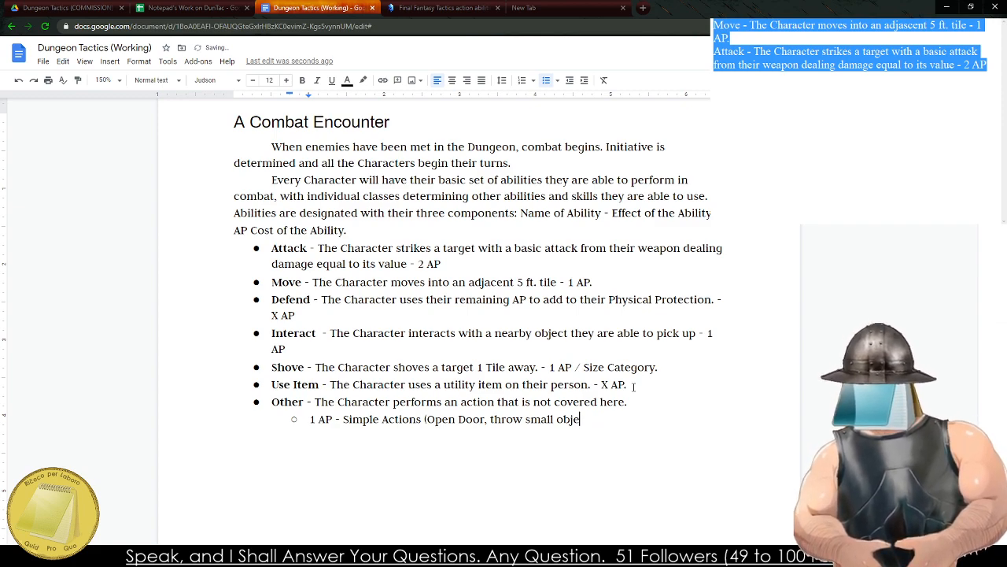
type("ct")
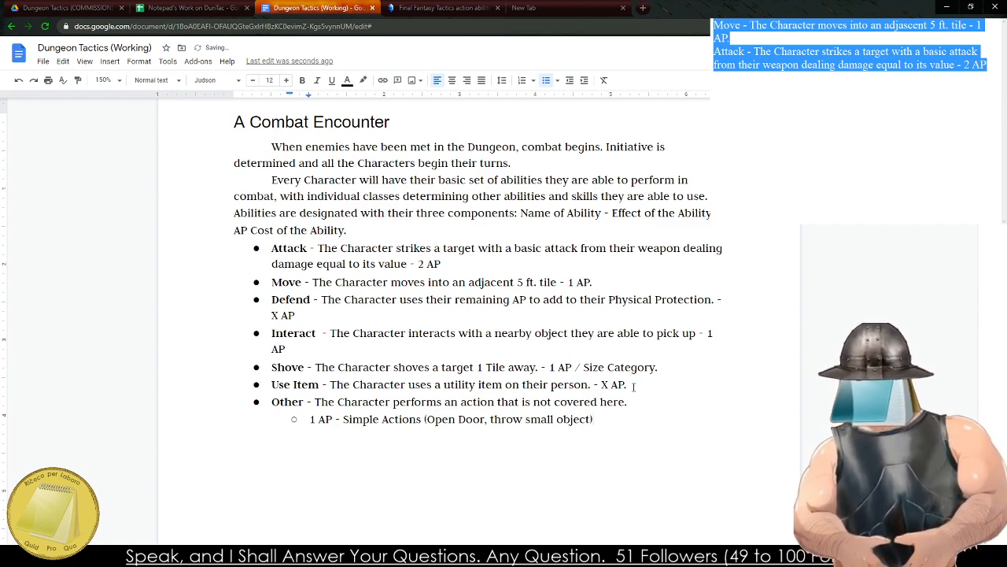
type(".")
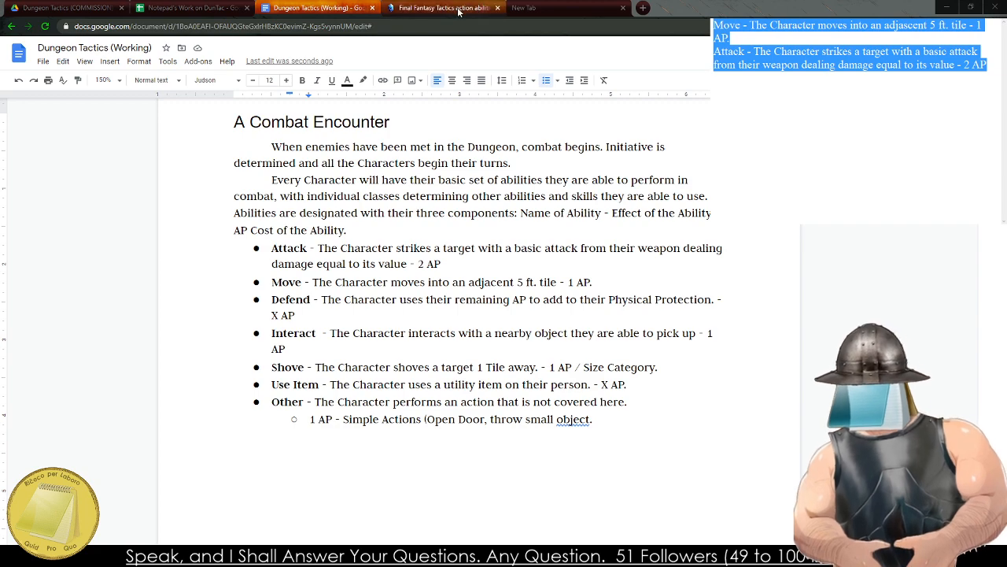
Reword the sub-bullet under Other to read "1 AP - Simple Actions (Open Door or throw small object.)".
left_click(395, 367)
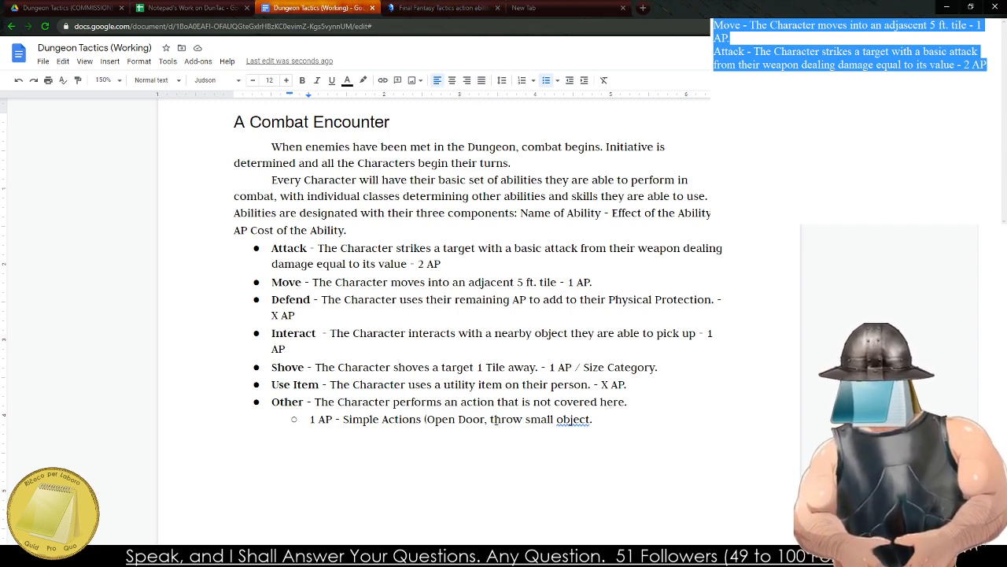
key("BackSpace")
key("BackSpace")
type("or")
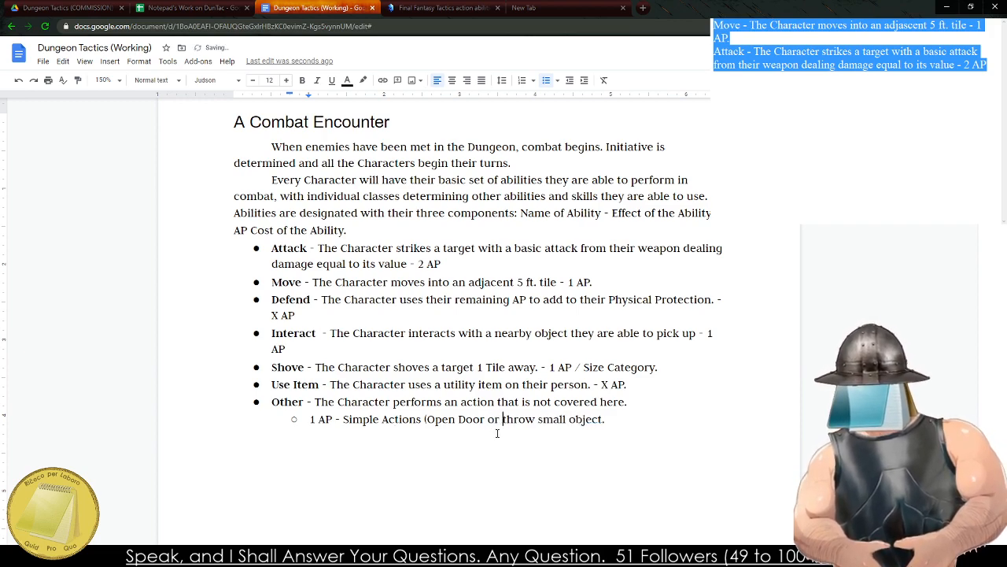
key("Right")
key("Right")
key("Right")
key("Right")
key("Right")
key("Right")
key("Right")
key("Right")
key("Right")
key("Right")
key("Right")
key("Right")
key("Right")
key("Right")
key("Right")
key("Right")
key("Right")
key("Right")
key("Right")
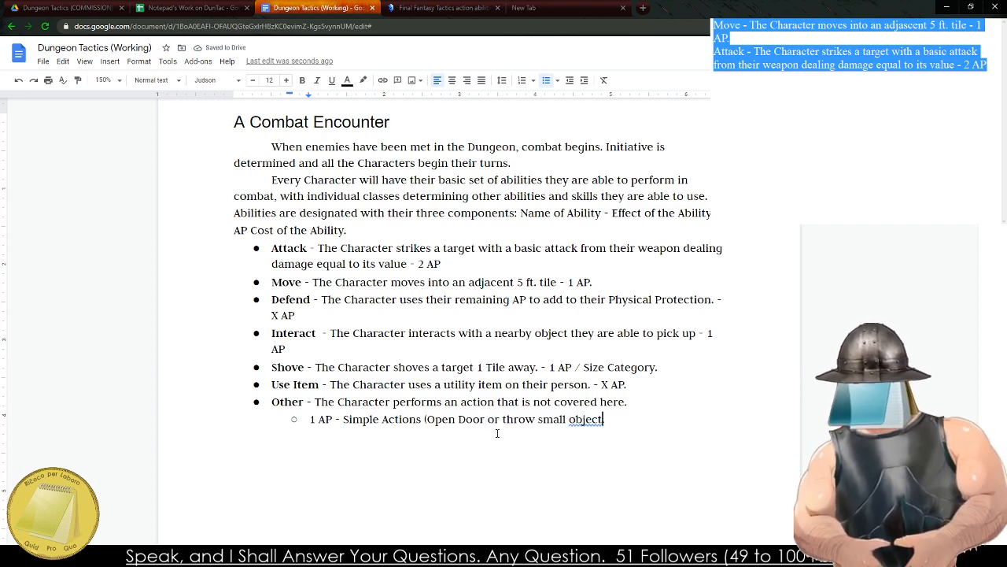
type(")")
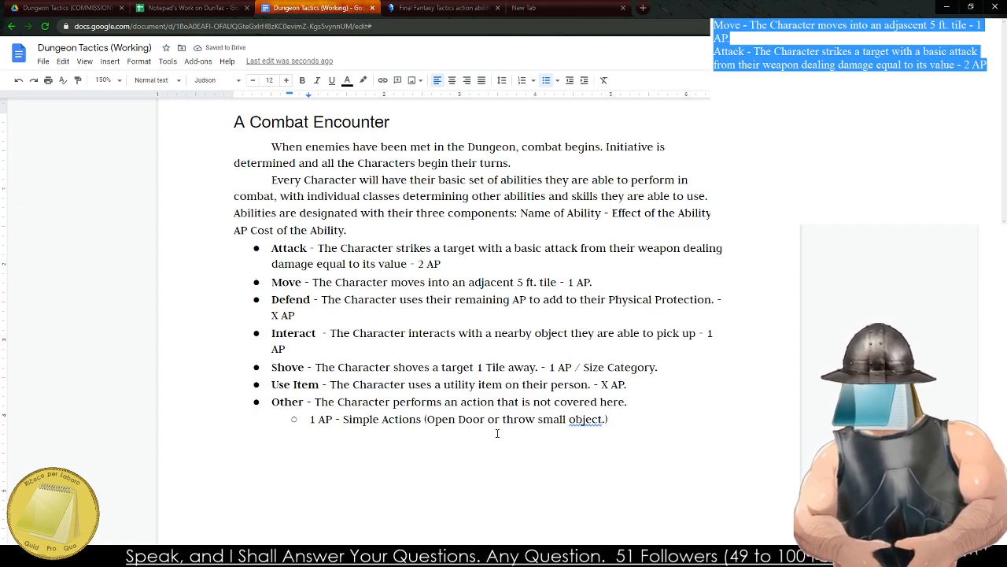
Delete the Other ability bullet together with its indented 1 AP sub-bullet.
key("shift+Up")
key("shift+Down")
key("shift+Left")
key("shift+Left")
key("shift+Left")
key("shift+Left")
key("shift+Left")
key("shift+Left")
key("shift+Left")
key("shift+Left")
key("shift+Left")
key("shift+Left")
key("shift+Left")
key("shift+Left")
key("shift+Left")
key("shift+Left")
key("shift+Left")
key("shift+Left")
key("shift+Left")
key("shift+Left")
key("shift+Left")
key("shift+Left")
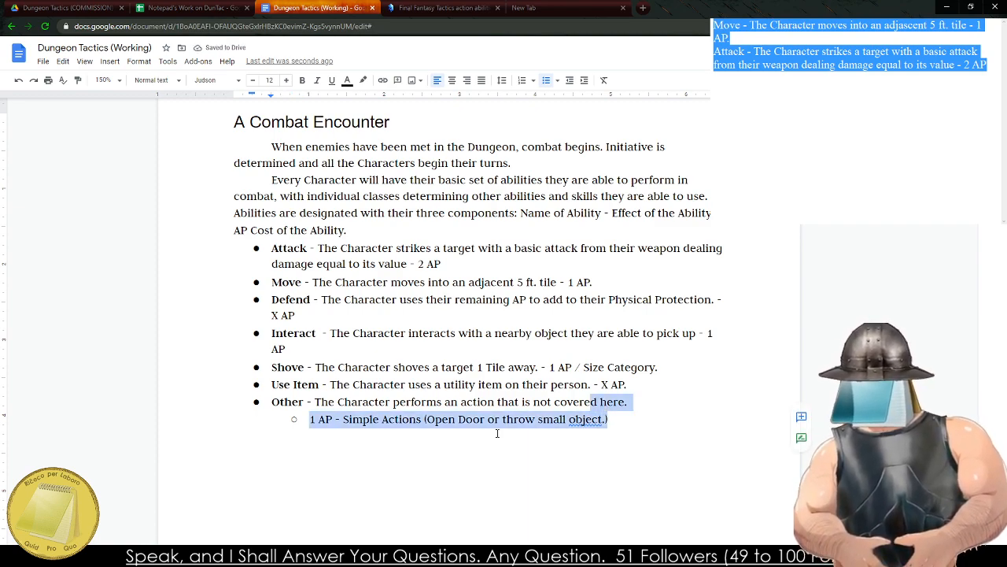
key("shift+Left")
key("shift+Left")
key("shift+Left")
key("shift+Left")
key("shift+Left")
key("shift+Left")
key("shift+Left")
key("shift+Left")
key("shift+Left")
key("shift+Left")
key("shift+Left")
key("shift+Left")
key("shift+Left")
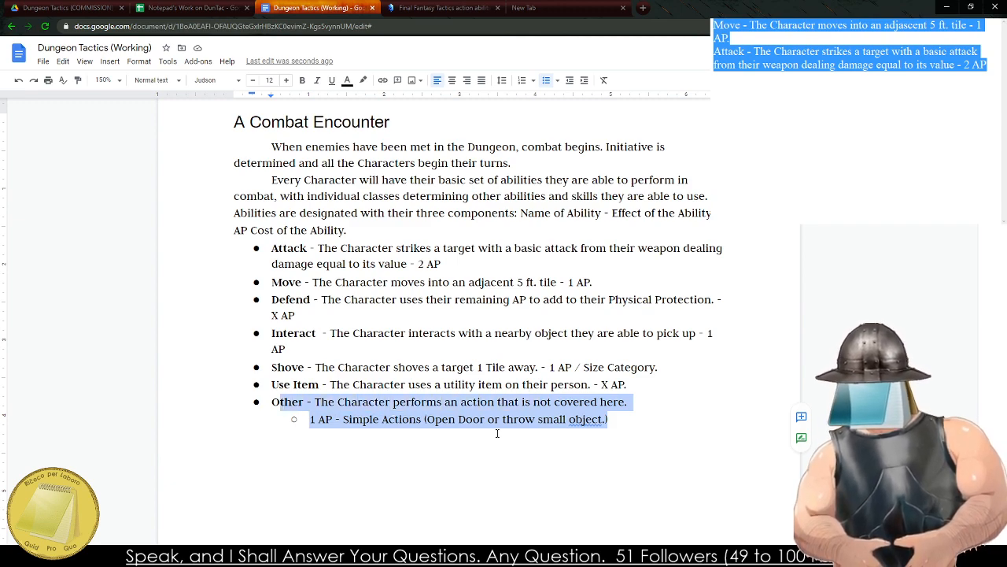
key("BackSpace")
key("BackSpace")
key("BackSpace")
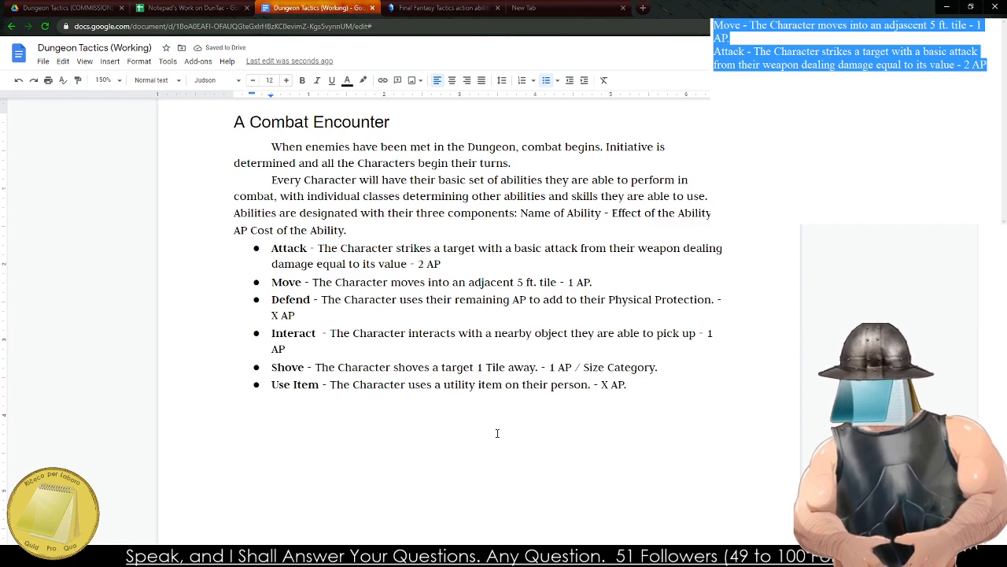
Switch to the Final Fantasy Tactics wiki page and examine its table of action abilities for ideas.
left_click(440, 8)
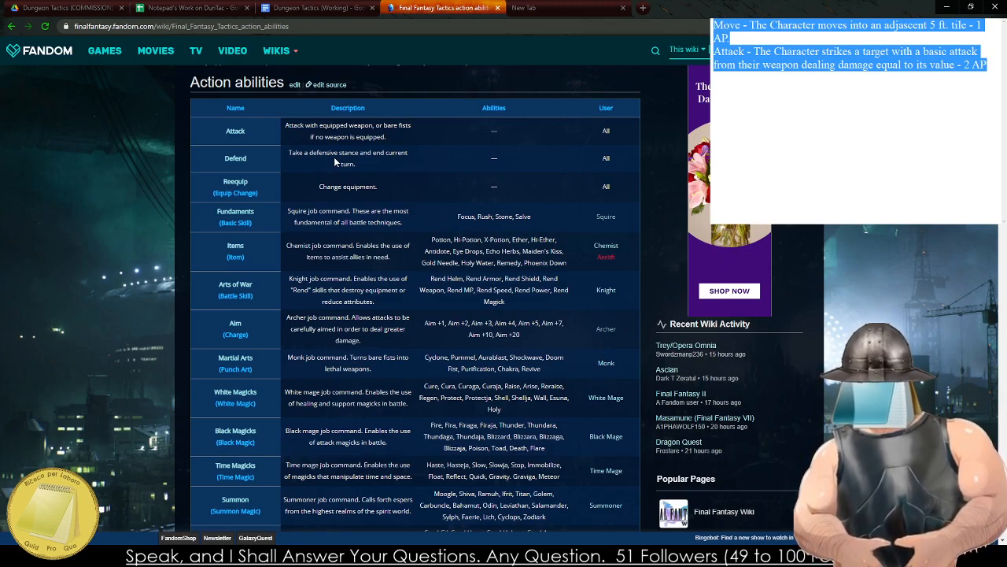
scroll(344, 135, "down", 15)
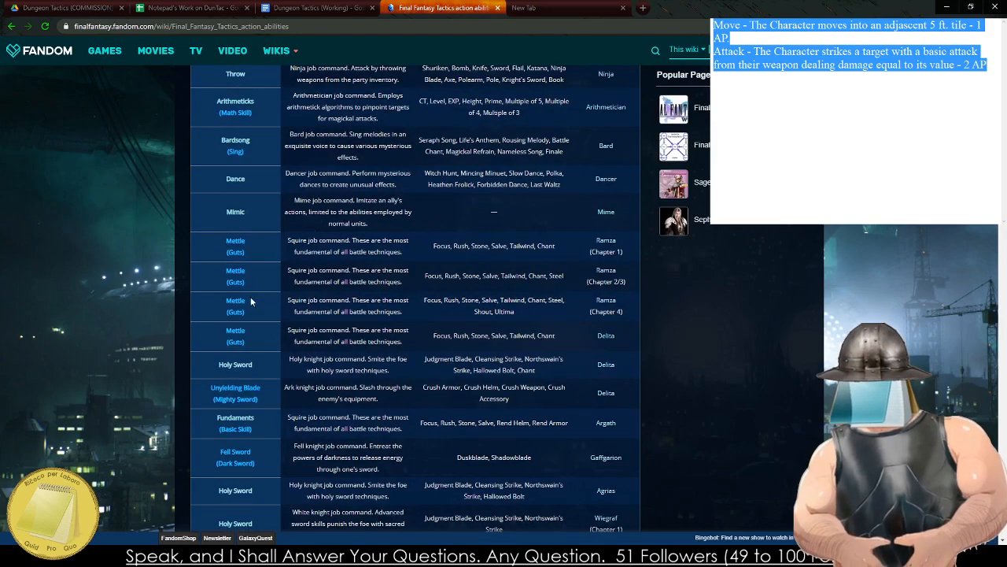
scroll(241, 277, "down", 1)
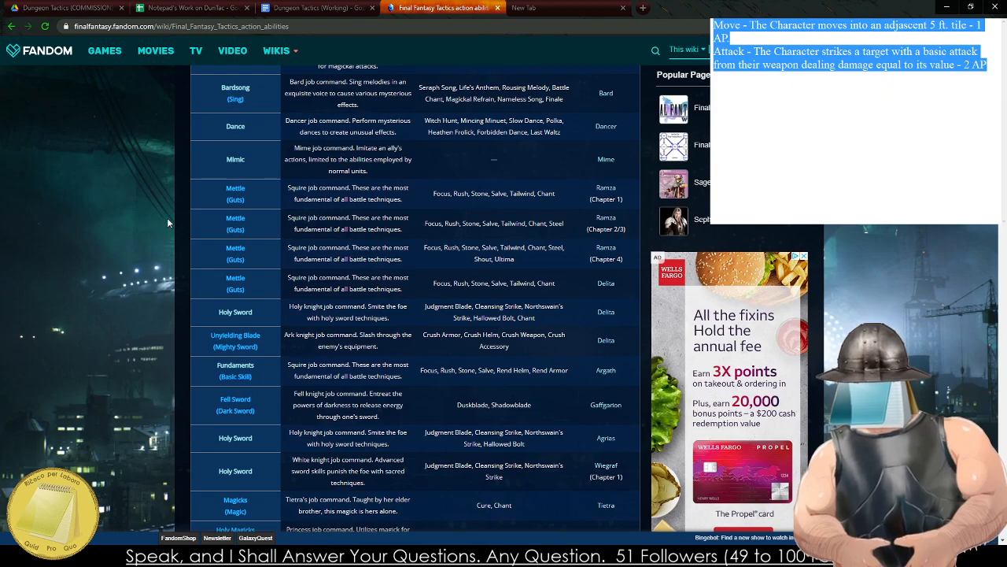
scroll(167, 223, "down", 3)
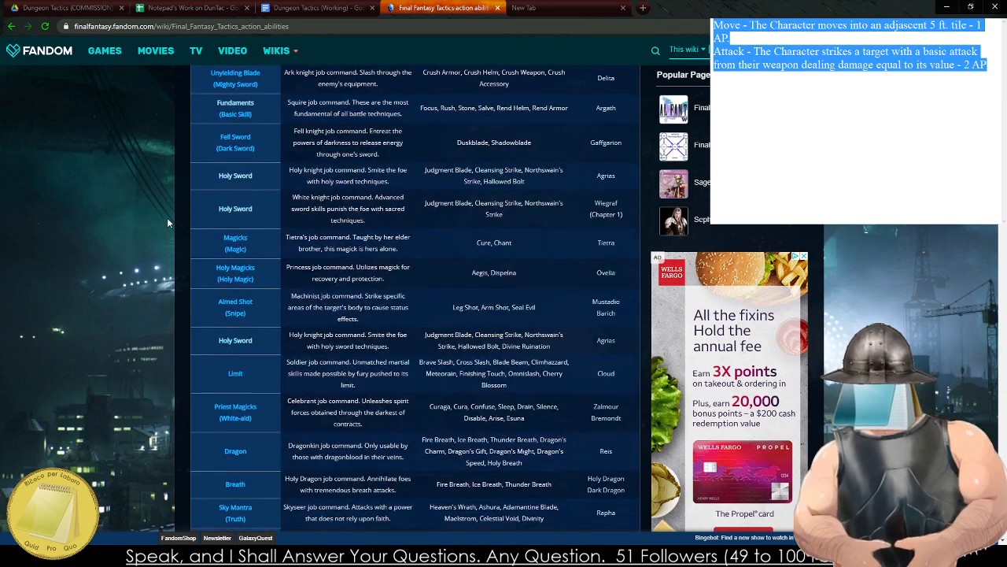
scroll(168, 221, "down", 4)
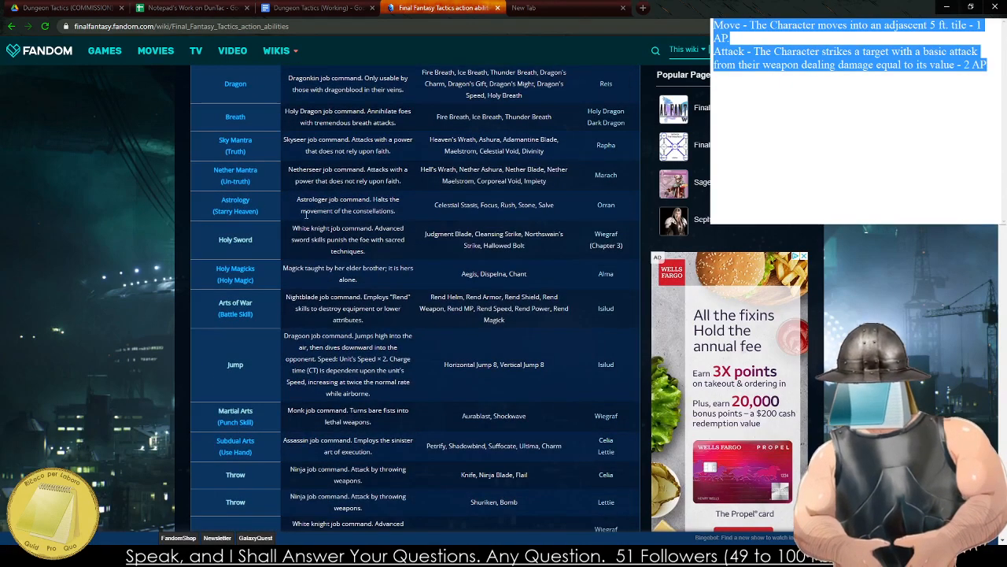
scroll(281, 46, "up", 16)
scroll(414, 185, "down", 4)
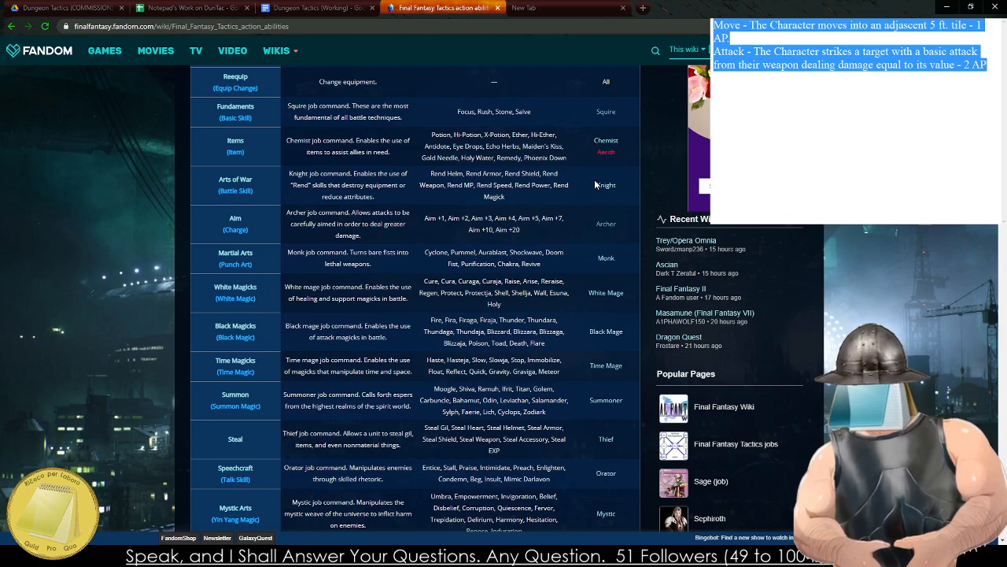
scroll(595, 184, "up", 1)
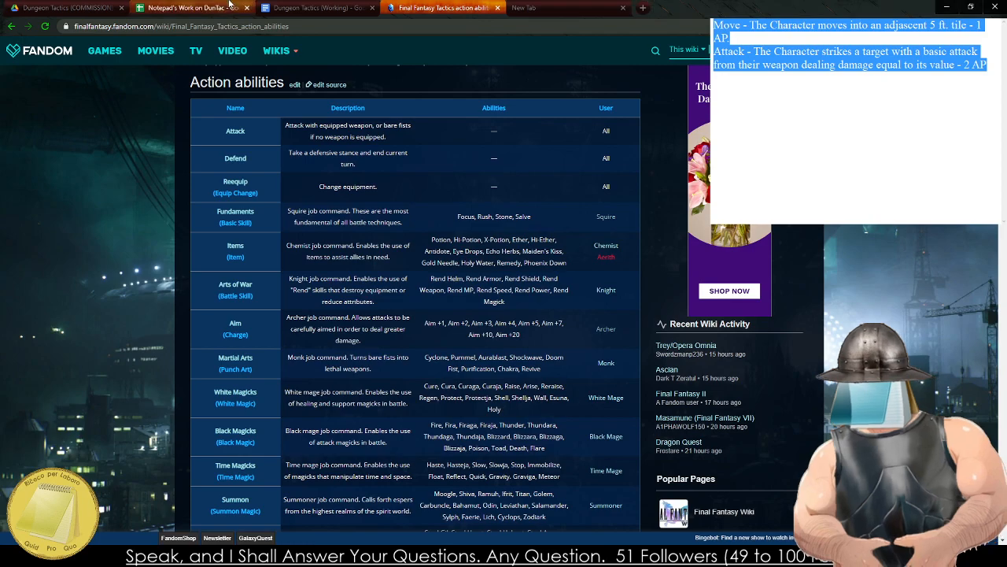
Return to the Dungeon Tactics document and arrange the ability bullets alphabetically, placing Move between Interact and Shove.
left_click(315, 8)
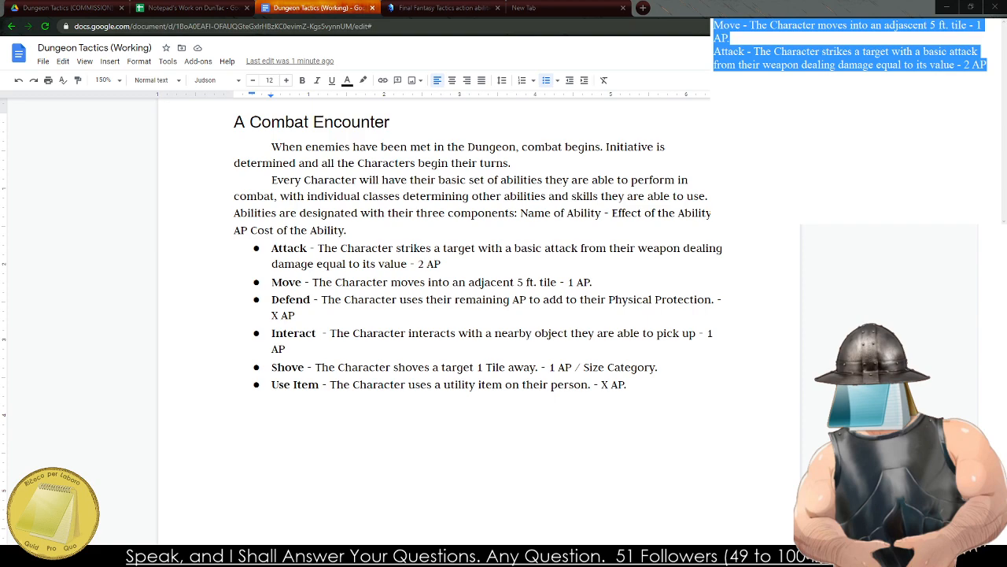
left_click_drag(633, 385, 272, 248)
key("ctrl+c")
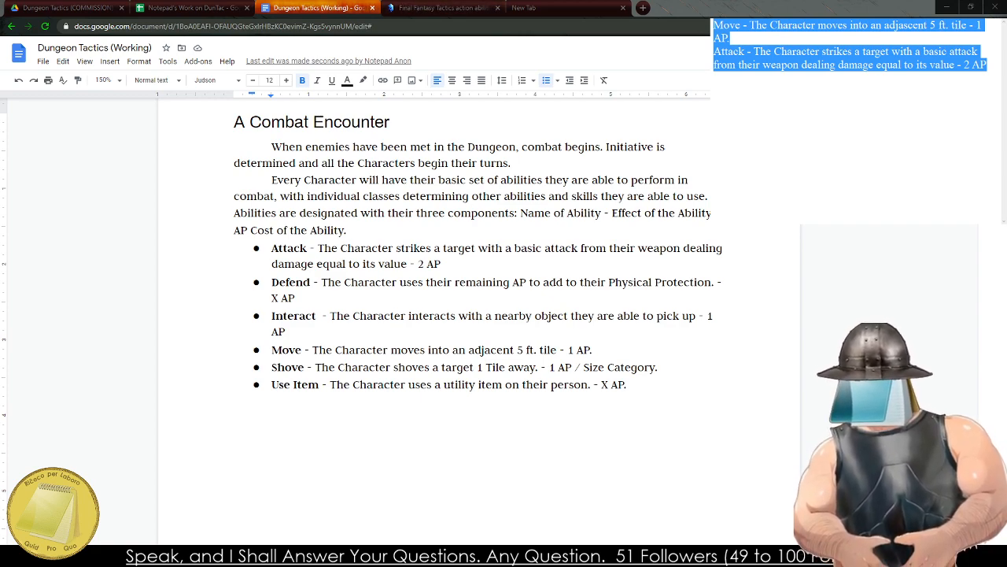
Start a new paragraph above the ability list reading "Each Action is also split up between a".
left_click(421, 245)
double_click(412, 228)
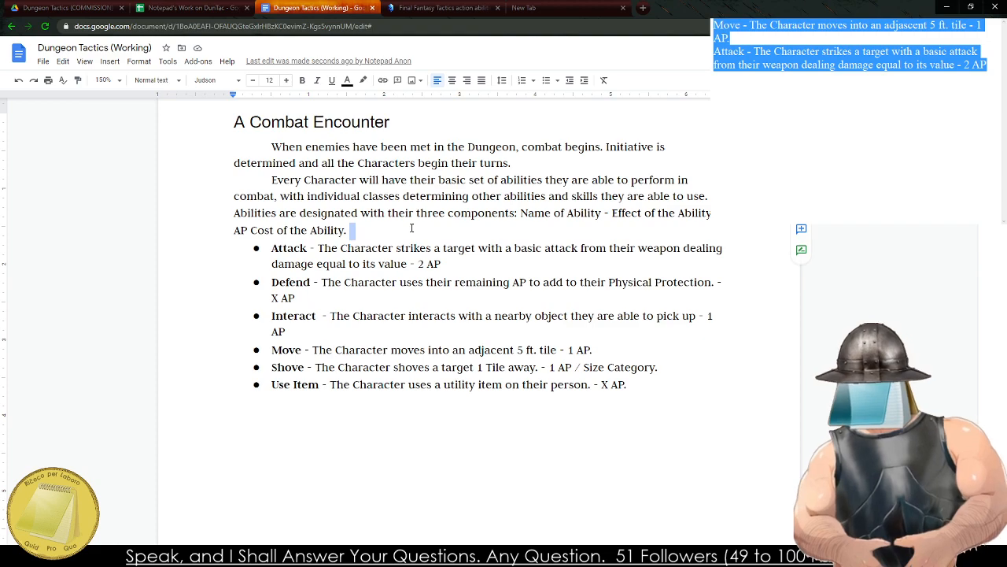
left_click(412, 228)
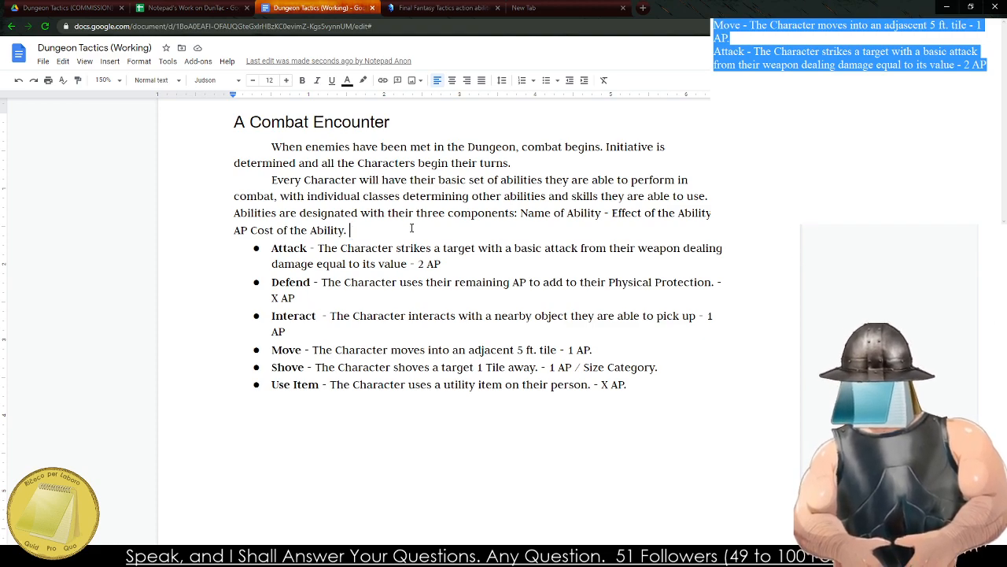
key("Return")
type("Each Action")
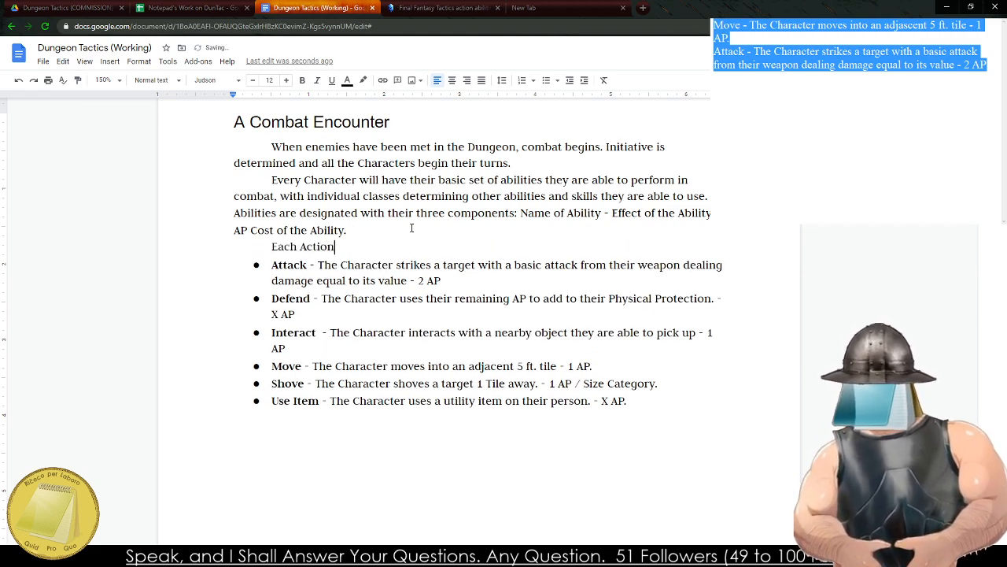
type(" is also spl")
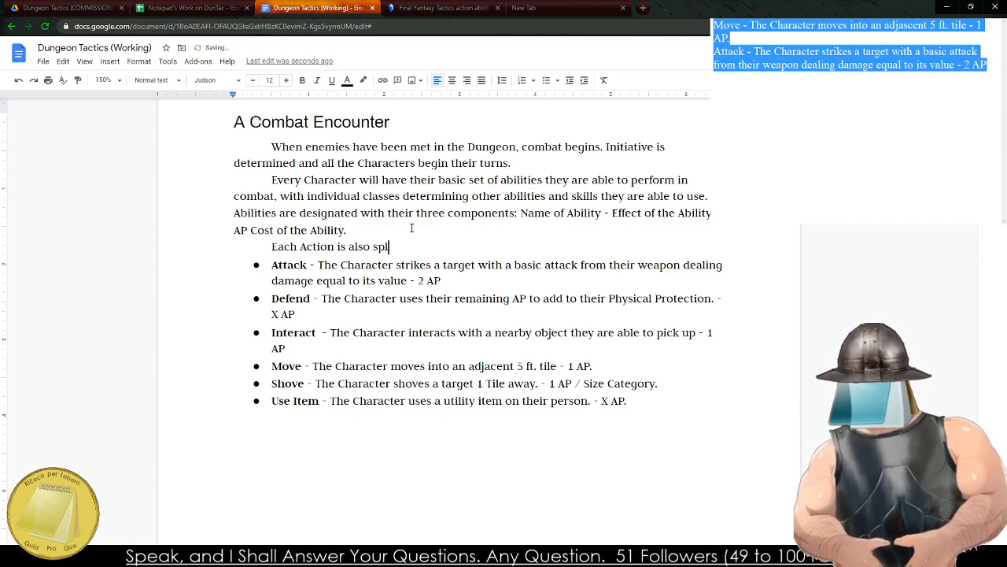
type("it up between a")
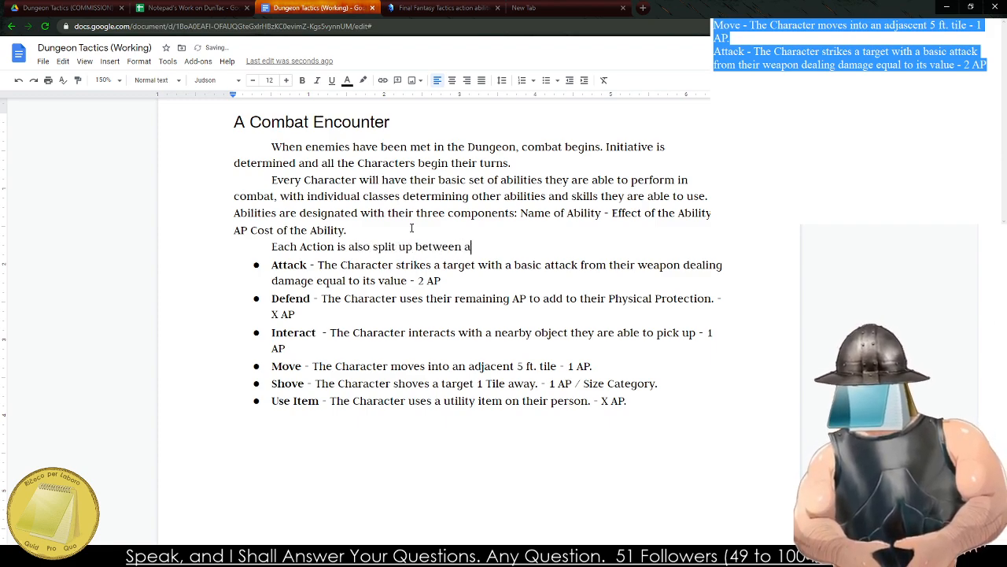
type(" Defensive")
key("BackSpace")
key("BackSpace")
key("BackSpace")
key("BackSpace")
key("BackSpace")
key("BackSpace")
key("BackSpace")
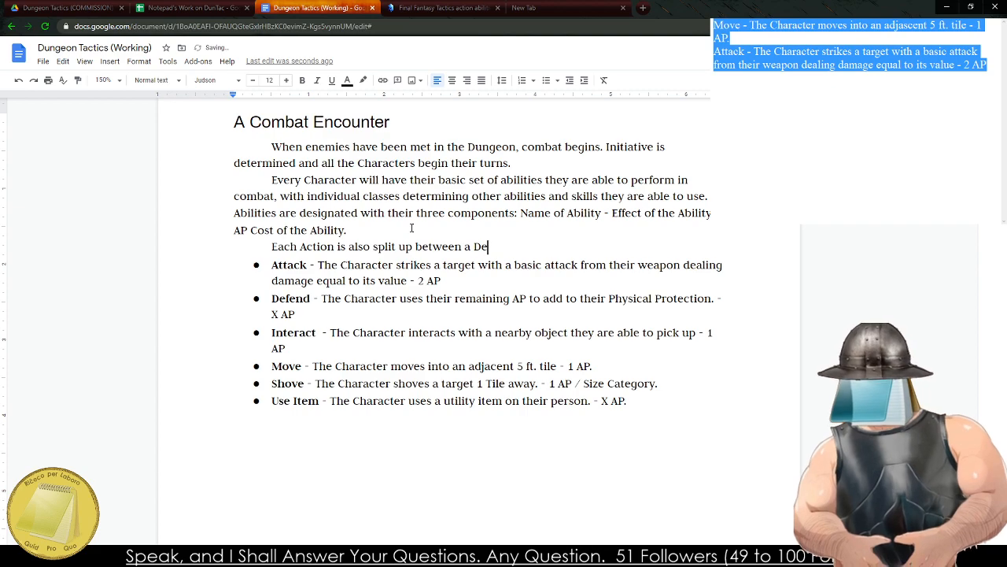
key("BackSpace")
key("BackSpace")
type("n")
key("BackSpace")
key("BackSpace")
Complete the new sentence so that it ends with "an Active and a Reactive Action.".
type("n Acti")
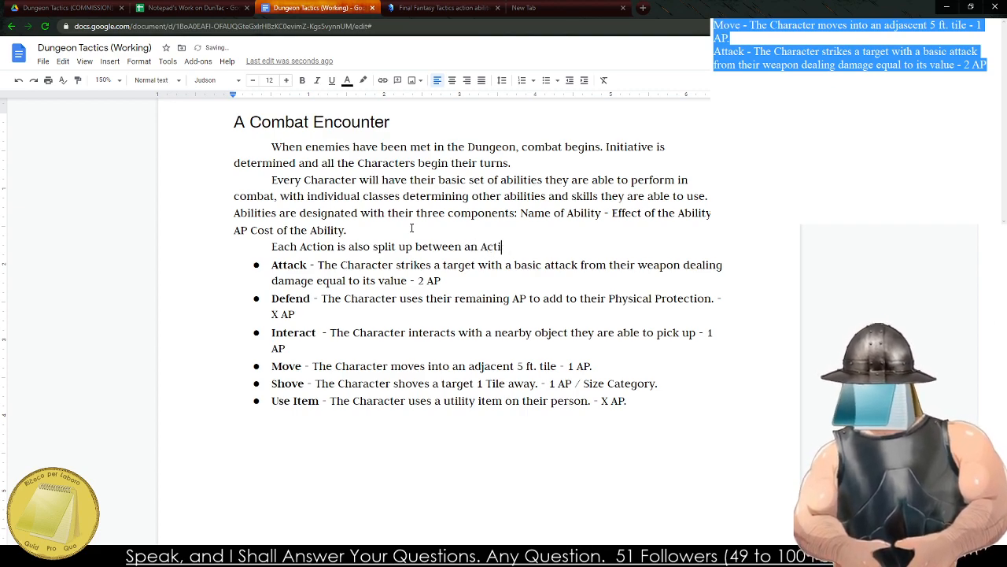
type("ve and a Reac")
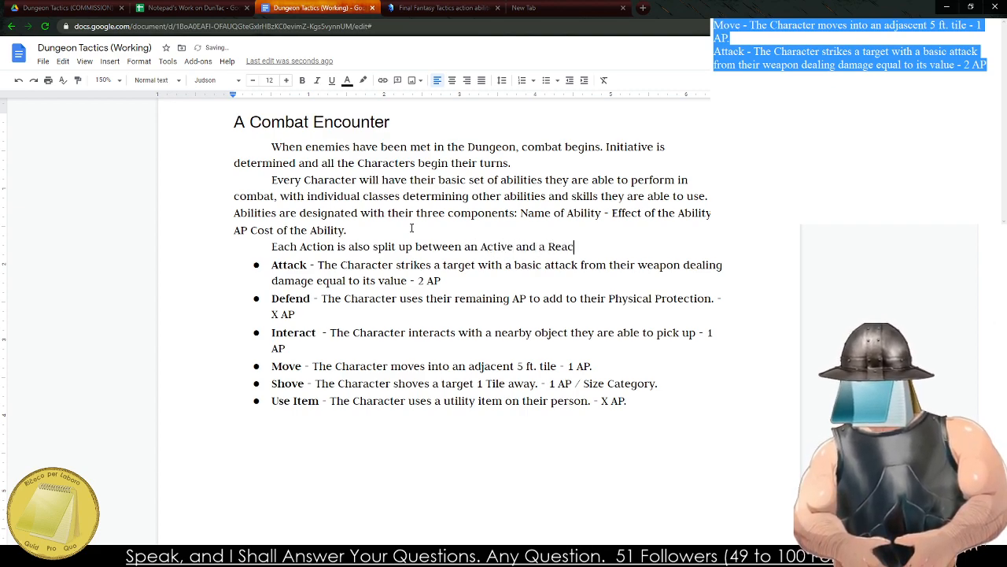
type("tive Acti")
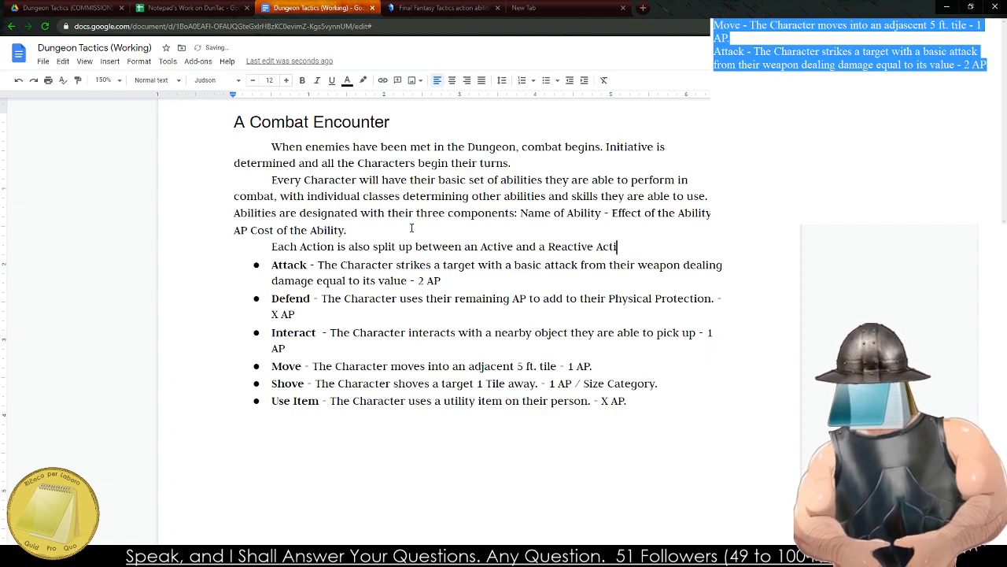
type("on. Active ")
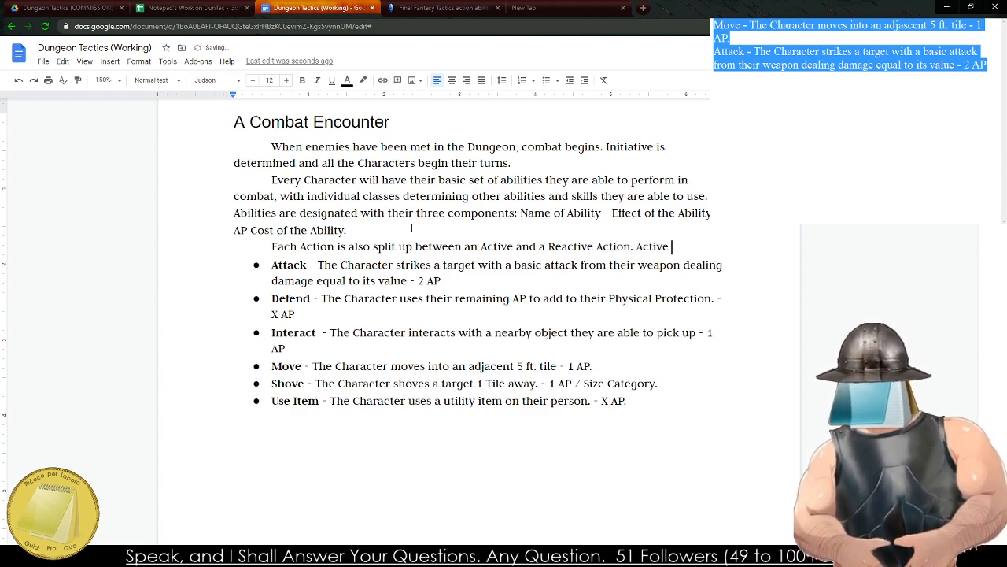
type("A")
key("BackSpace")
key("BackSpace")
key("BackSpace")
key("BackSpace")
key("BackSpace")
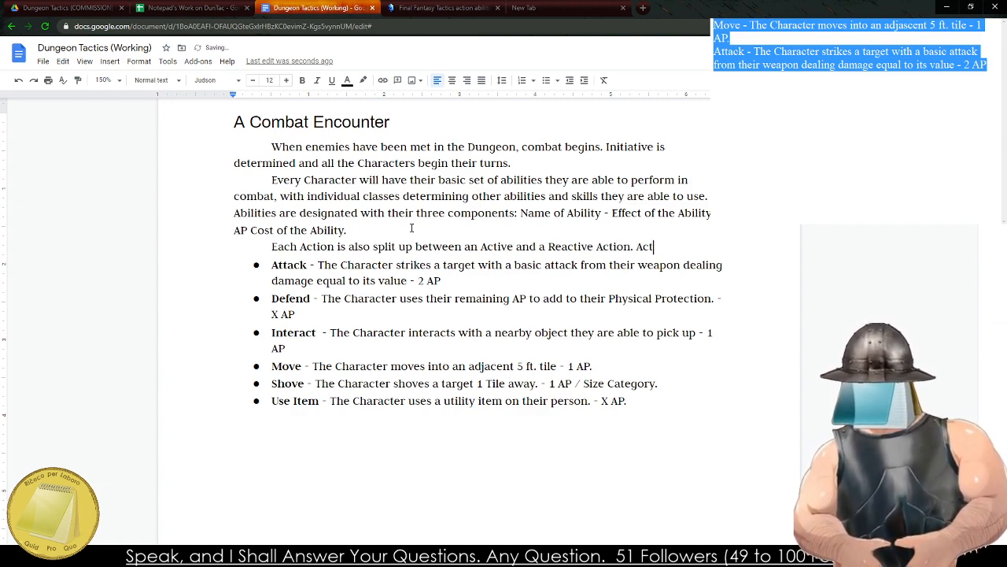
key("BackSpace")
key("BackSpace")
key("BackSpace")
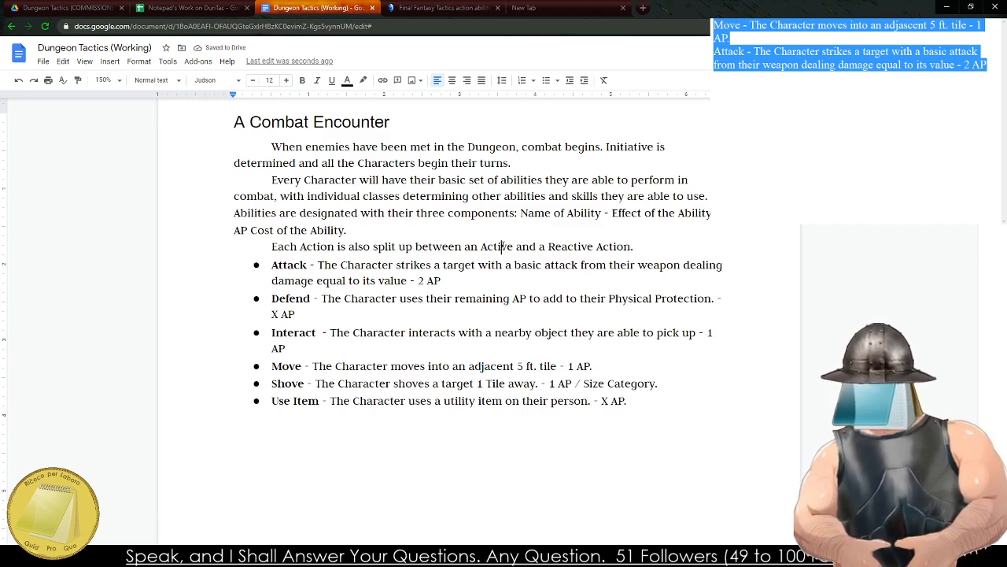
double_click(498, 246)
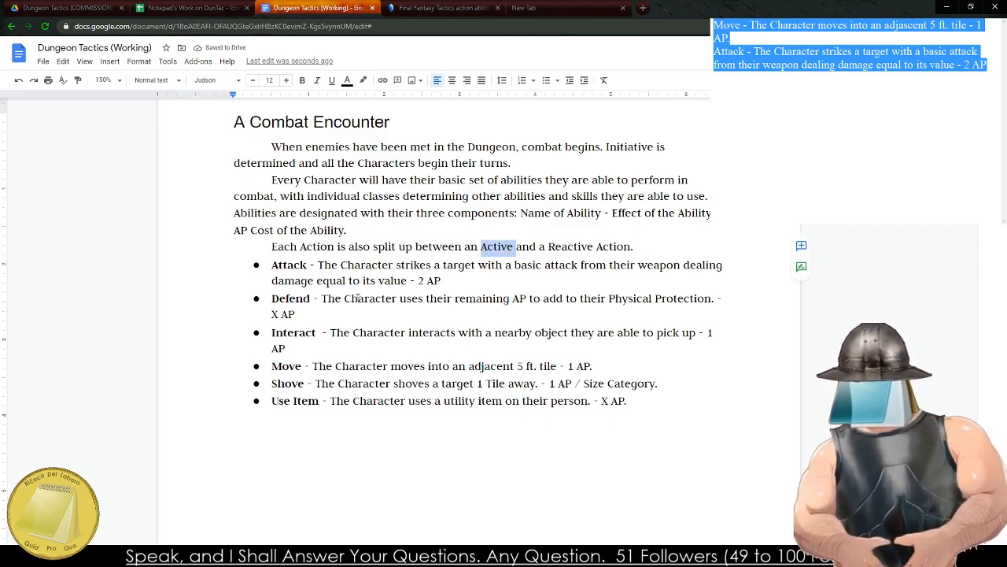
key("alt+Tab")
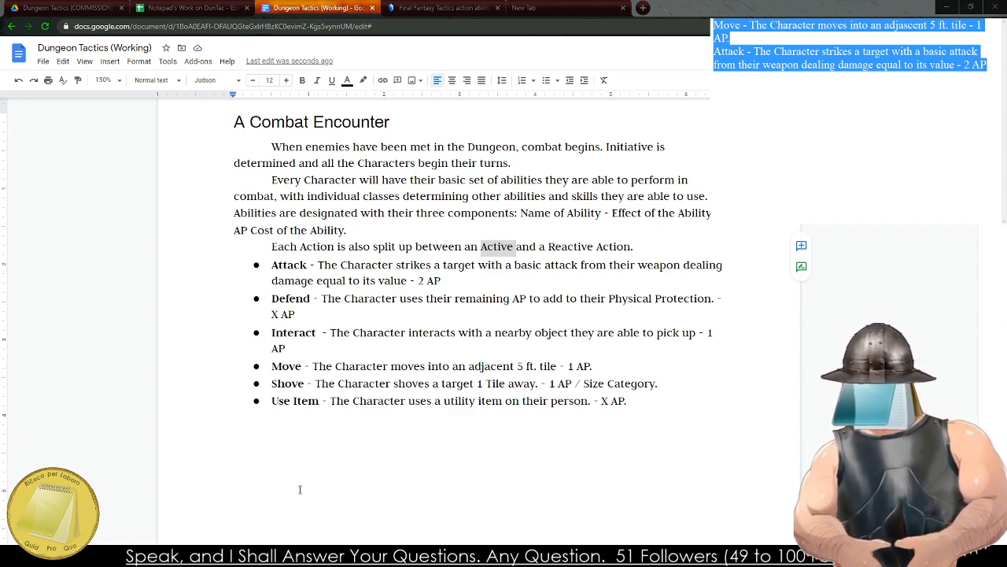
left_click(232, 465)
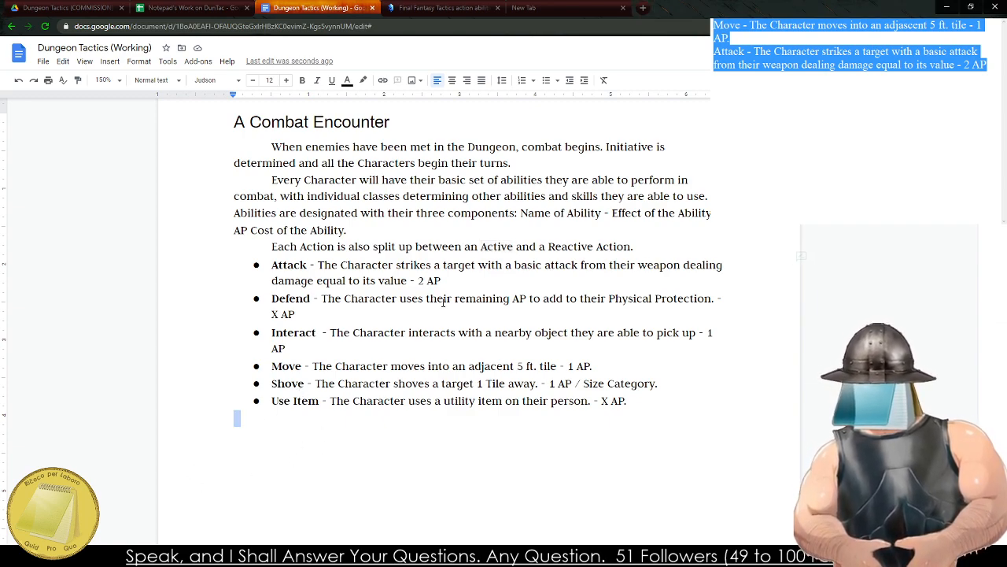
Replace "an Active" with "Battle" in the sentence about how each Action is split up.
triple_click(499, 245)
double_click(499, 245)
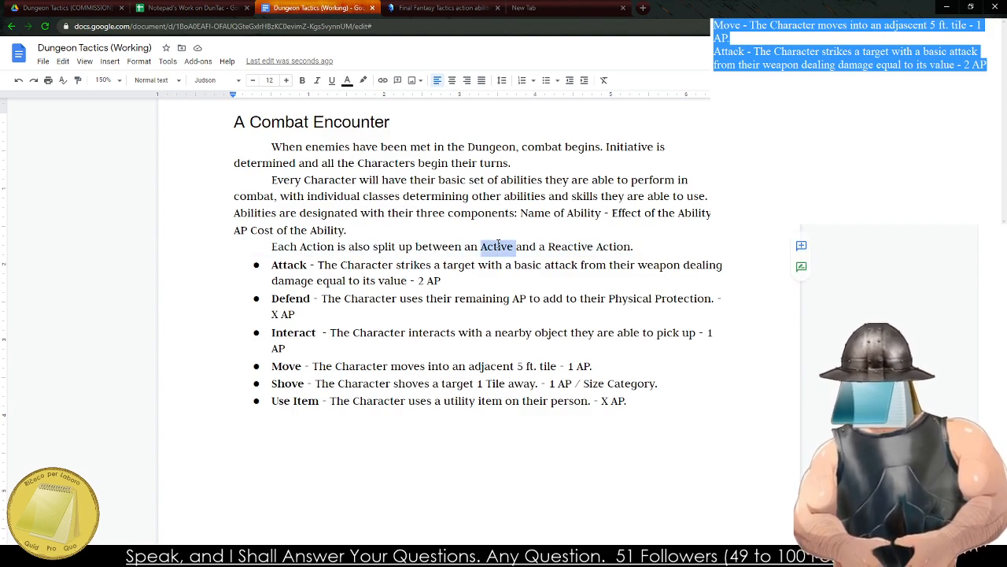
key("BackSpace")
key("BackSpace")
key("BackSpace")
key("BackSpace")
type("Battle")
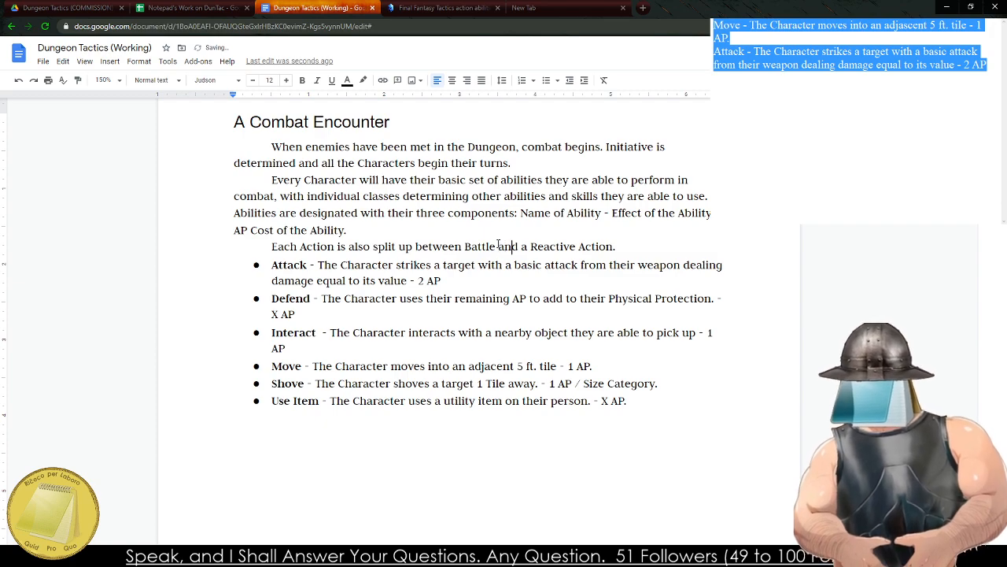
Change "a Reactive Action" to "Defensive Actions" at the end of the same sentence.
key("Right")
key("Right")
key("Right")
key("Right")
key("Right")
key("Right")
key("BackSpace")
key("BackSpace")
key("BackSpace")
key("BackSpace")
key("BackSpace")
key("BackSpace")
key("BackSpace")
key("BackSpace")
key("BackSpace")
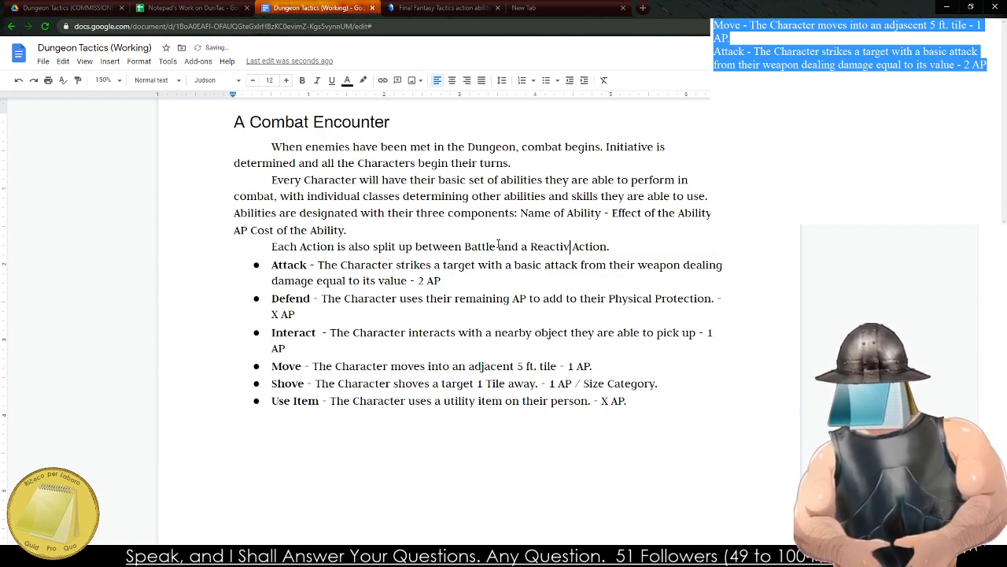
key("BackSpace")
key("BackSpace")
type("Defensive")
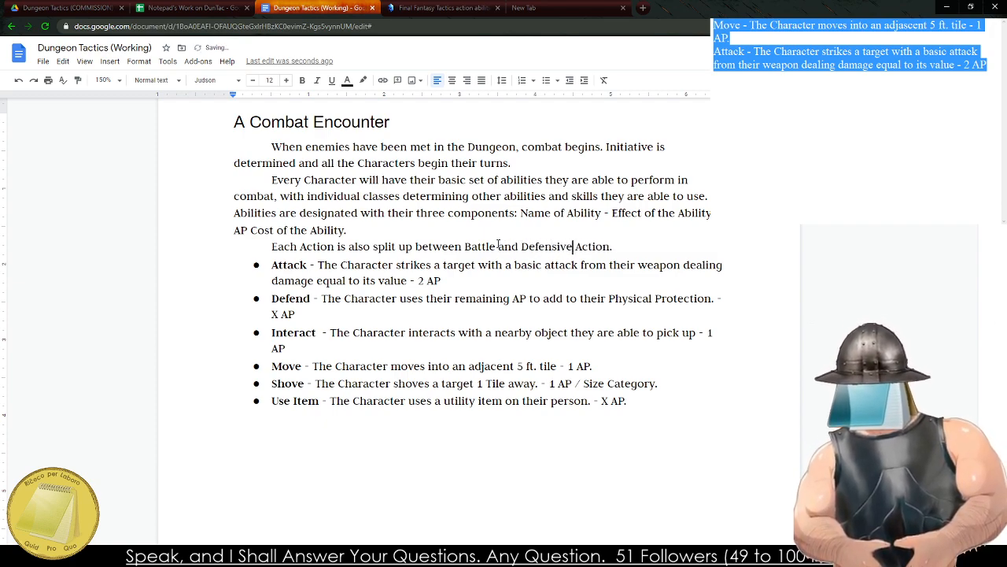
key("Right")
key("Right")
key("Right")
key("Right")
type("s")
key("Right")
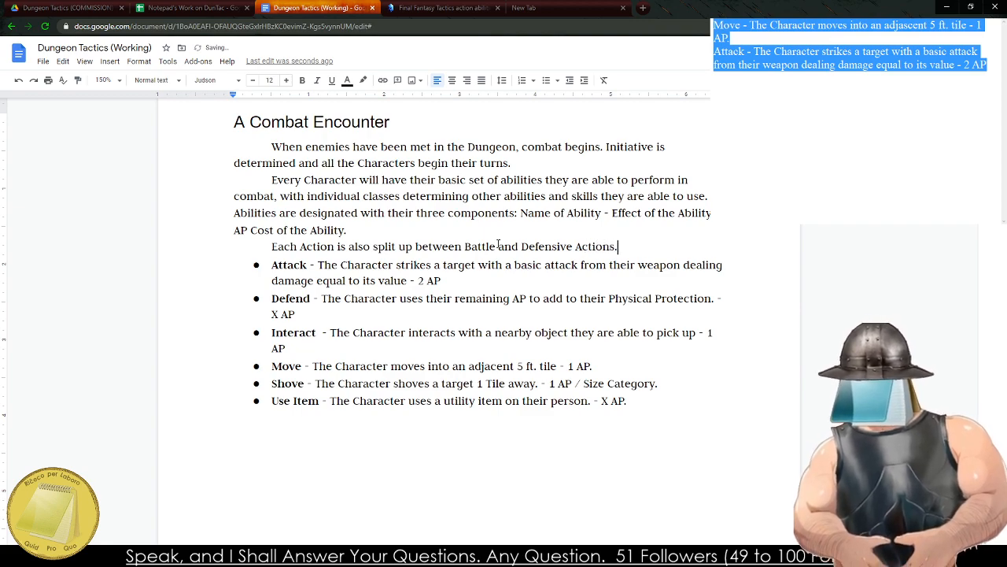
Add the sentence "Battle Actions are taken during the Character's turn" after "Defensive Actions.".
type("Battle action")
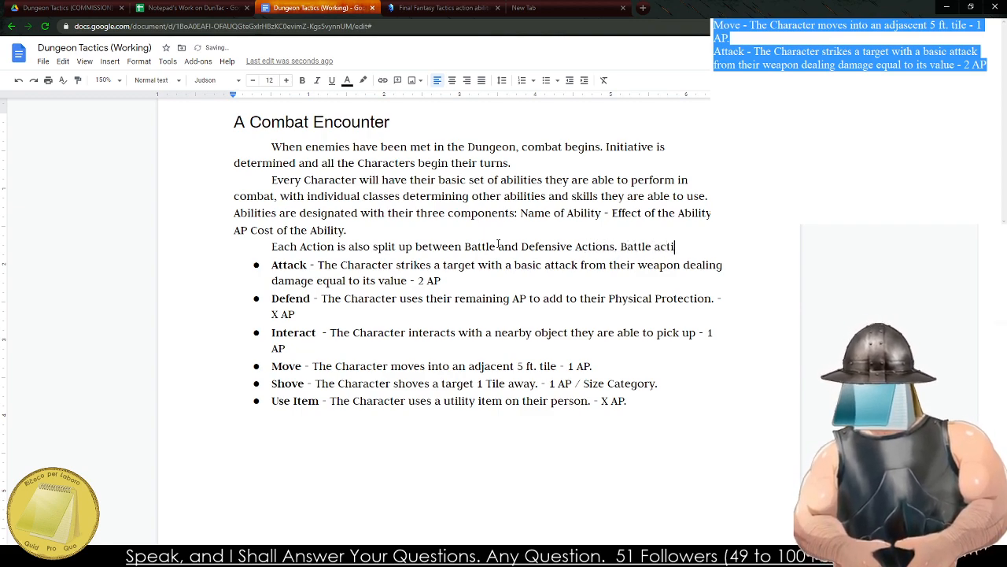
key("BackSpace")
key("BackSpace")
key("BackSpace")
key("BackSpace")
key("BackSpace")
key("BackSpace")
type("Acti")
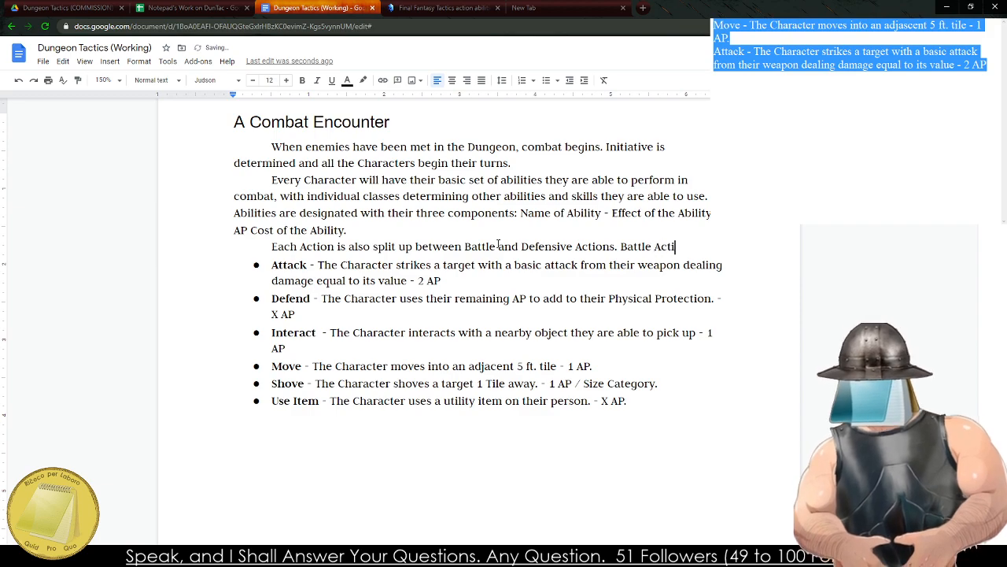
type("ons are taken duri")
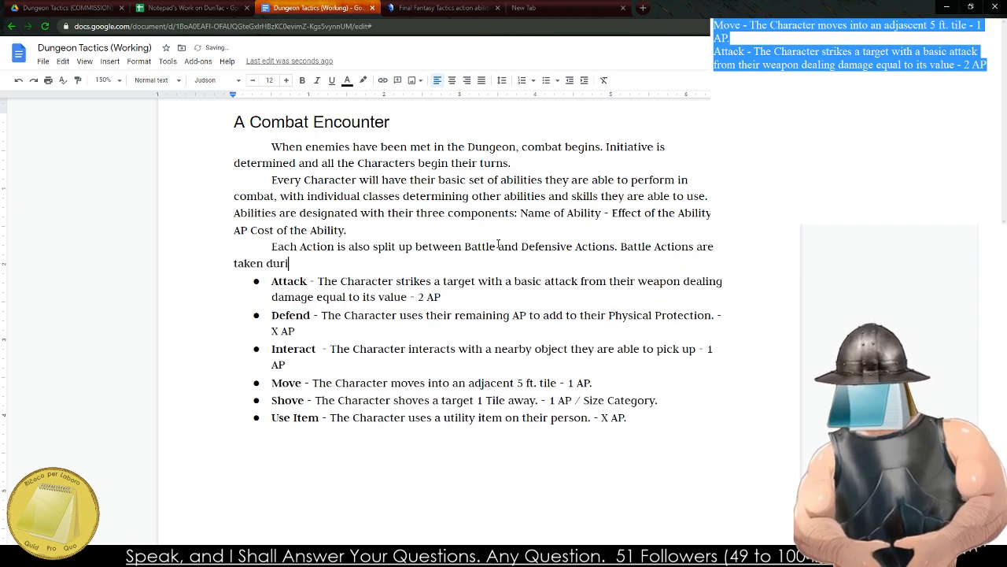
type("ng the player")
key("BackSpace")
key("BackSpace")
key("BackSpace")
key("BackSpace")
key("BackSpace")
key("BackSpace")
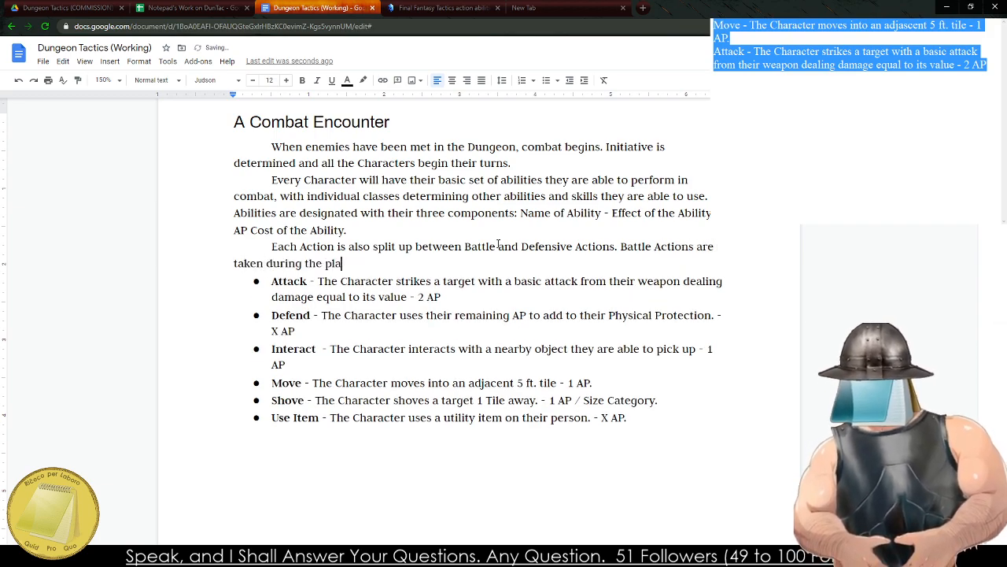
type("Character's turn.")
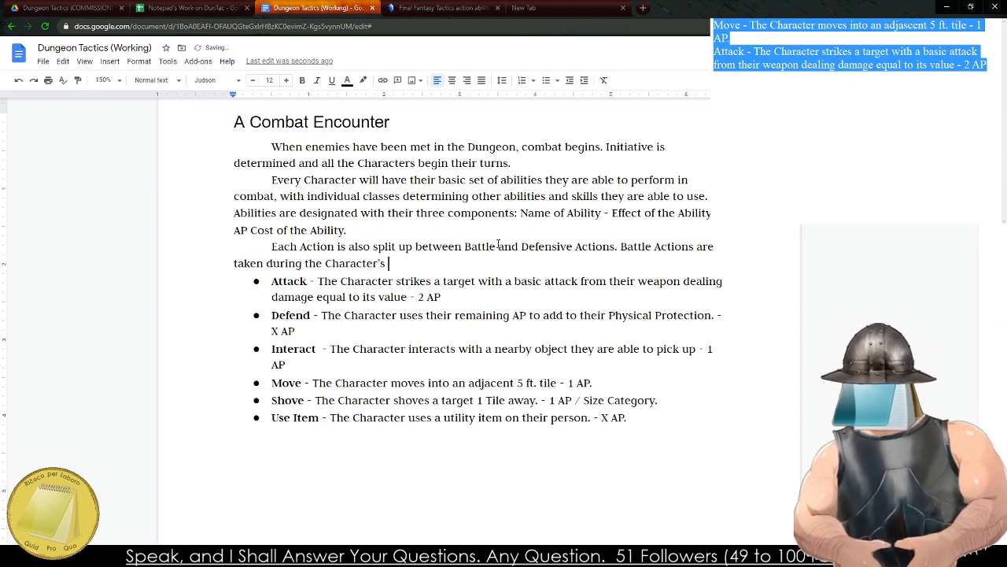
Extend the Battle Actions sentence with ", while Defensive Actions can only be used on the opponents turn.".
key("BackSpace")
type(", while Defe")
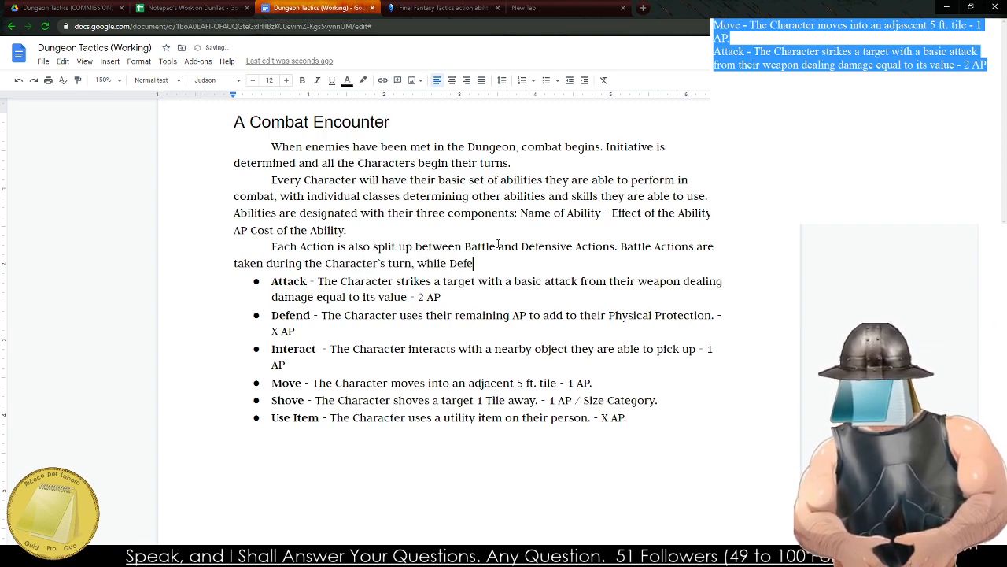
type("nsive Ac")
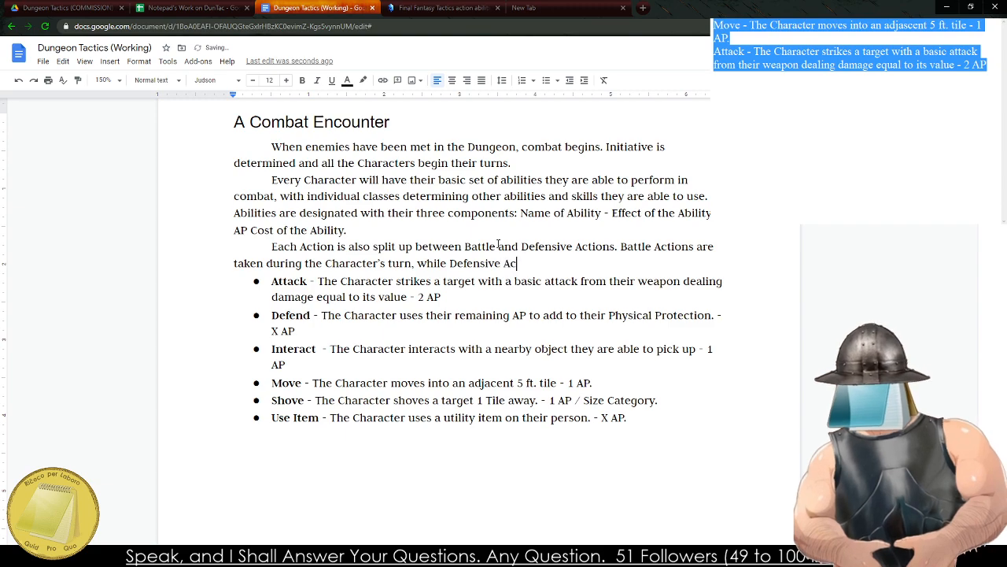
type("tions ca")
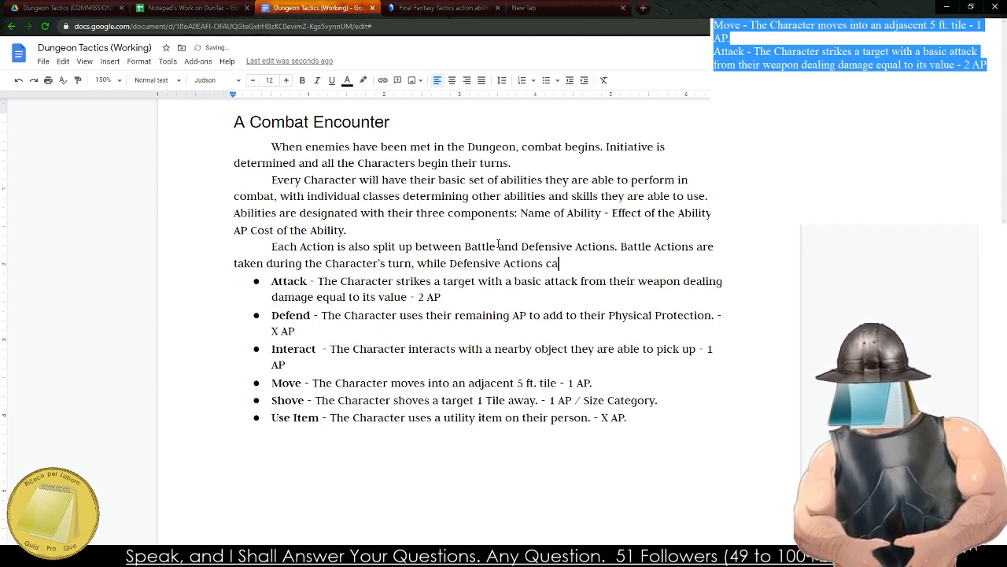
type("n only be ma")
key("BackSpace")
key("BackSpace")
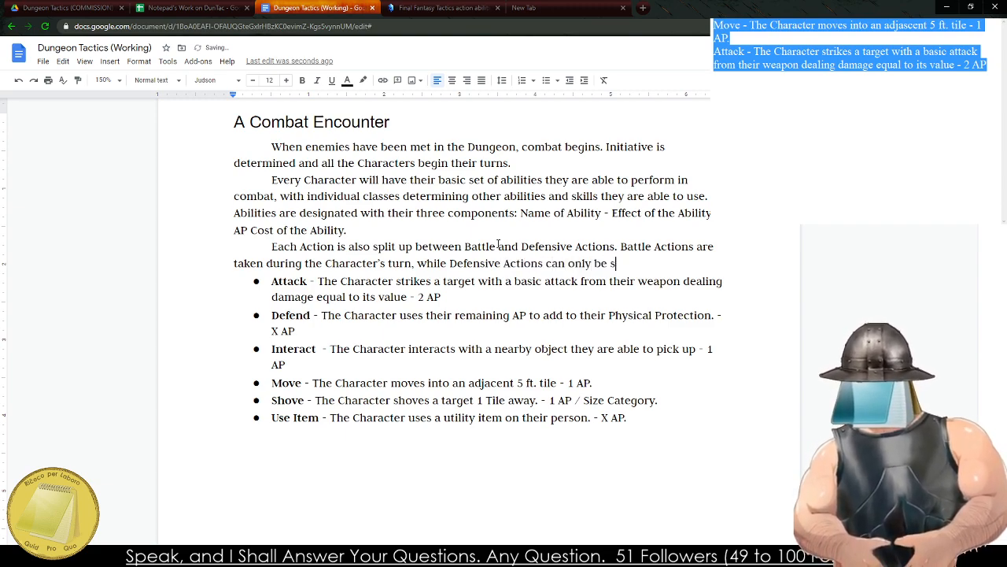
type("used on t")
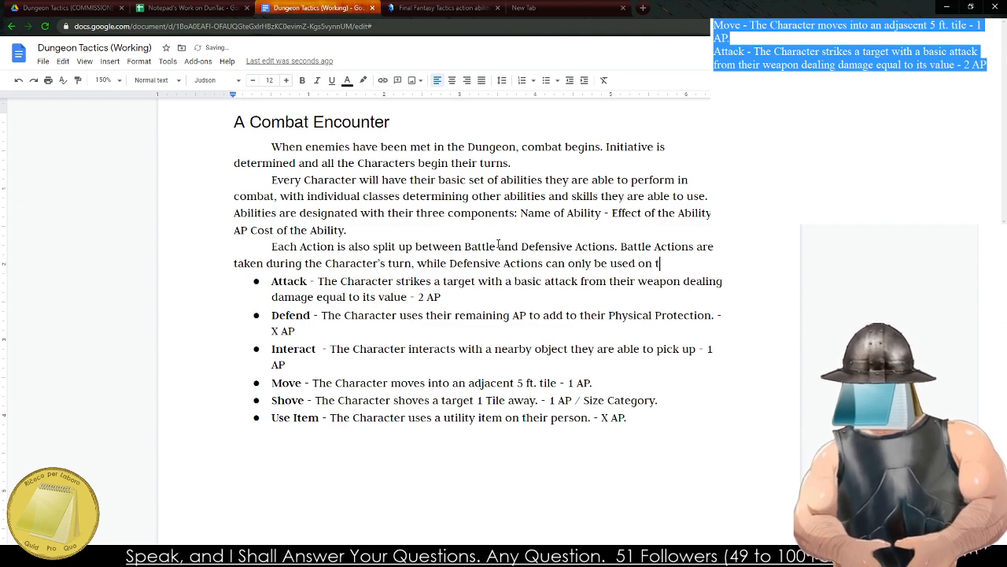
type("he opponents turn.")
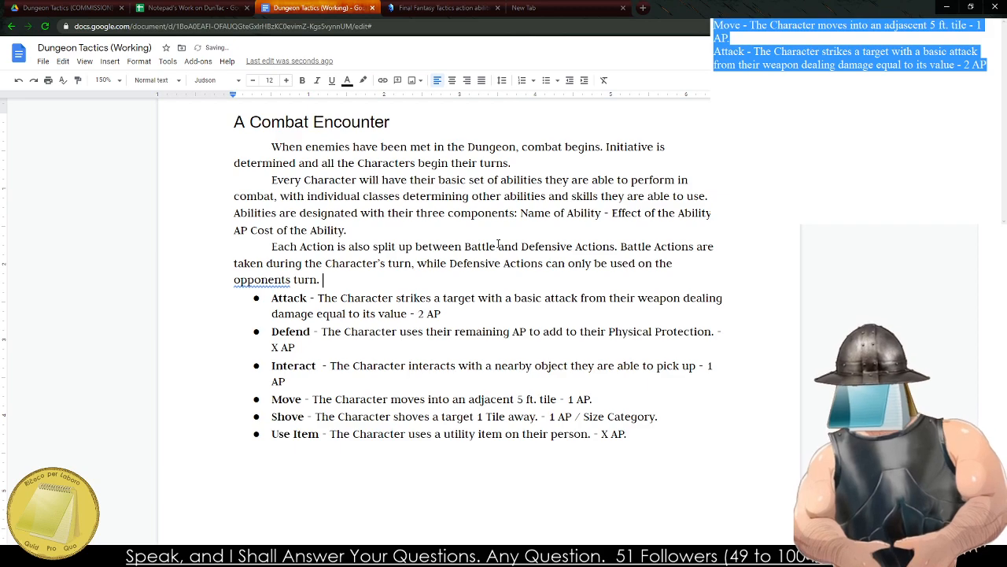
Correct "opponents" to "opponent's" and end the sentence with "to block attacks or dodge out of the way.".
right_click(287, 275)
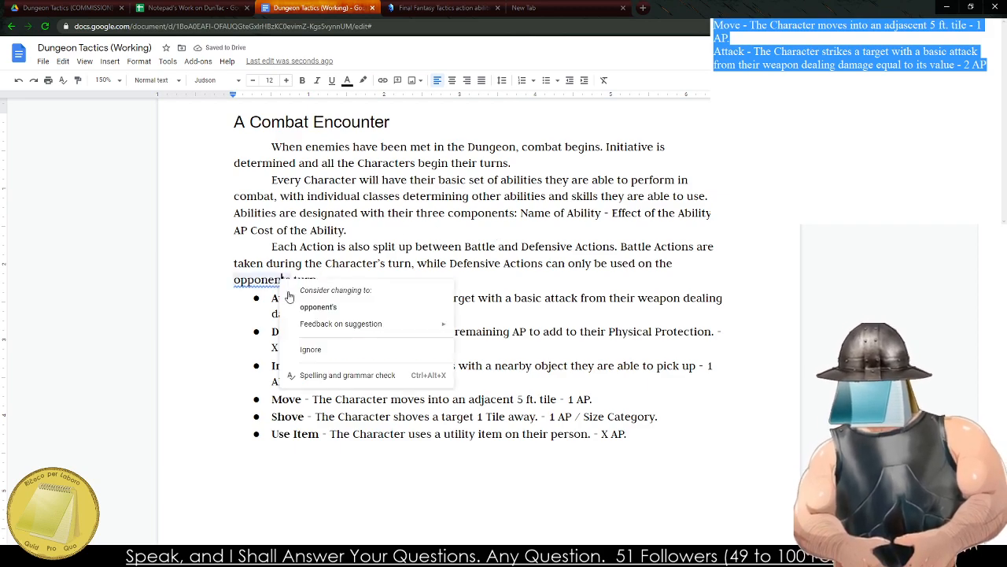
left_click(307, 302)
type("t")
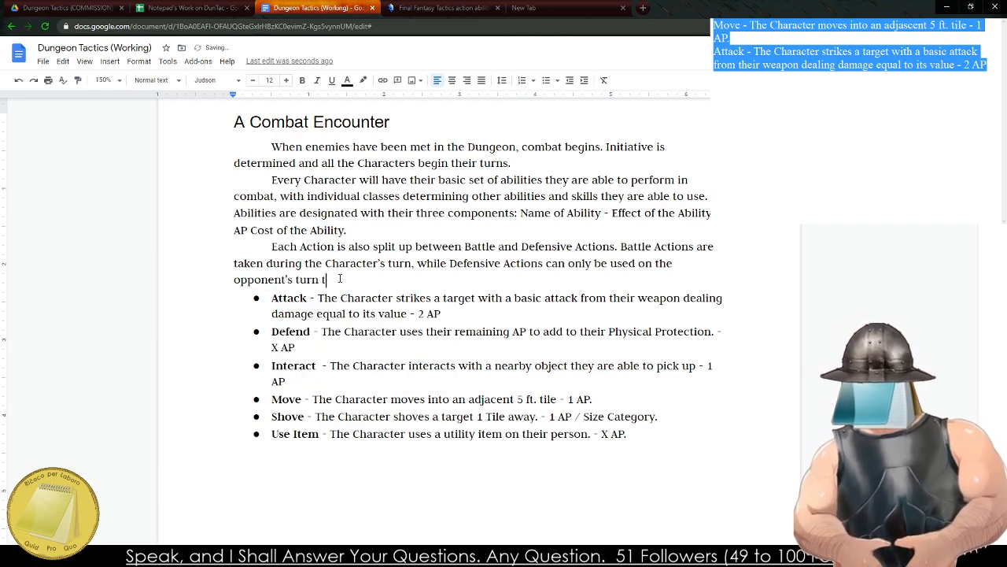
type("o block attack")
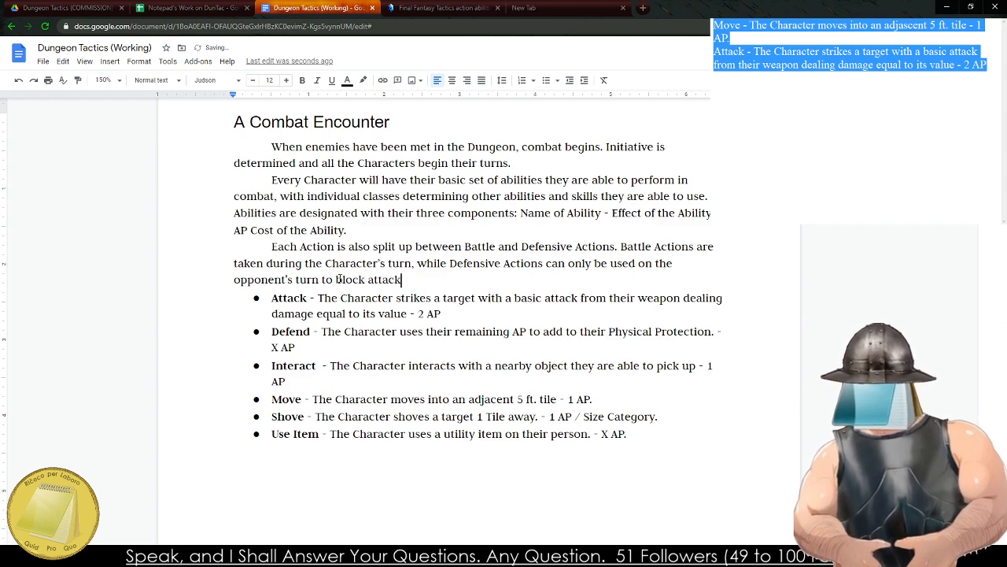
type("s or dodge out of the way.")
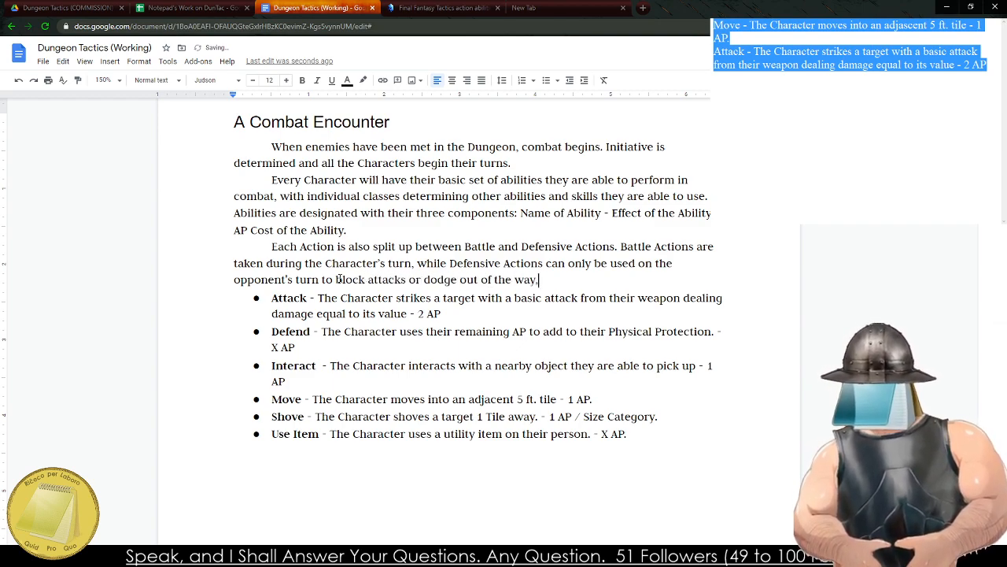
Add a bold line reading "Battle Actions" above the ability list, leaving a blank line after the paragraph.
key("Return")
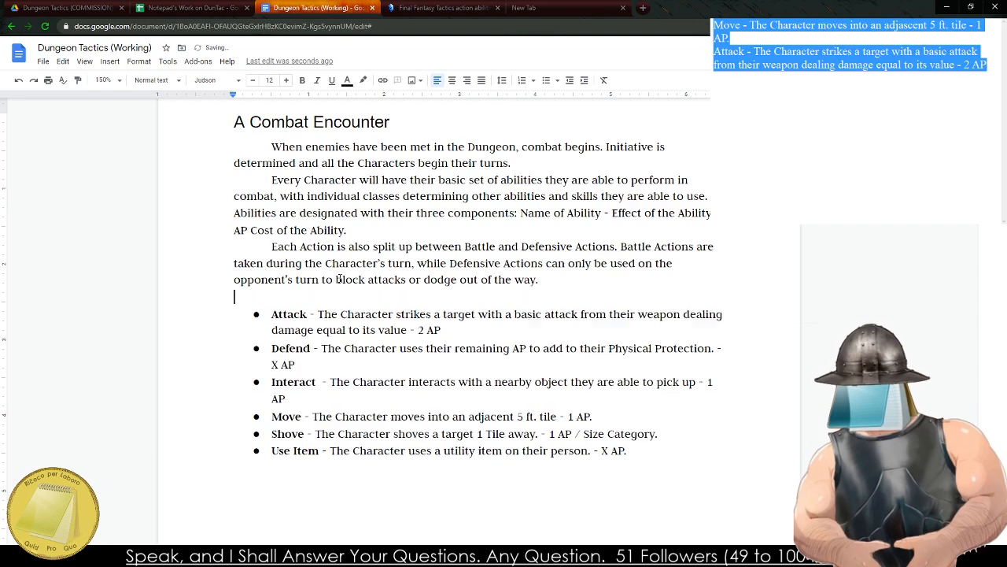
key("Return")
key("ctrl+b")
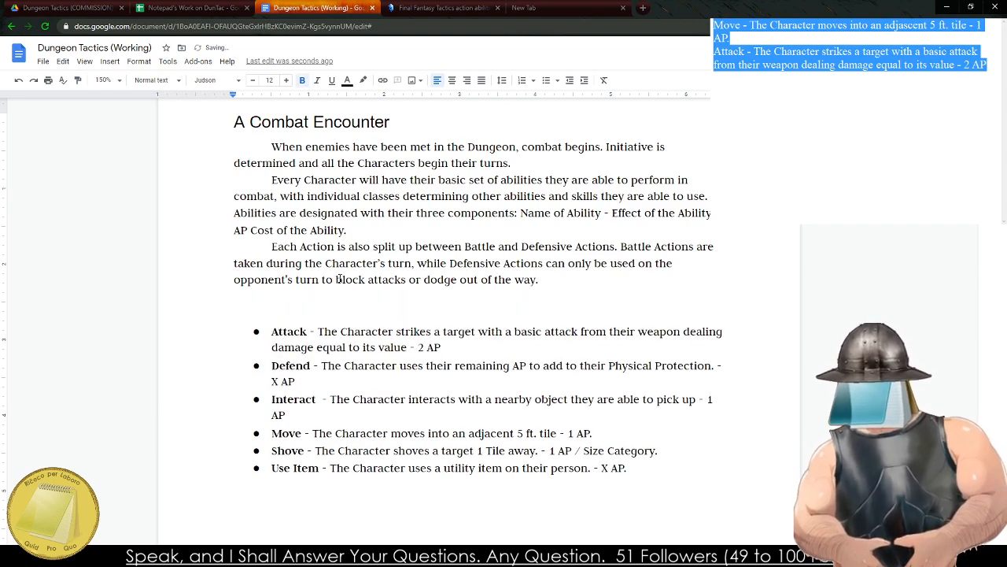
type("Battle Ac")
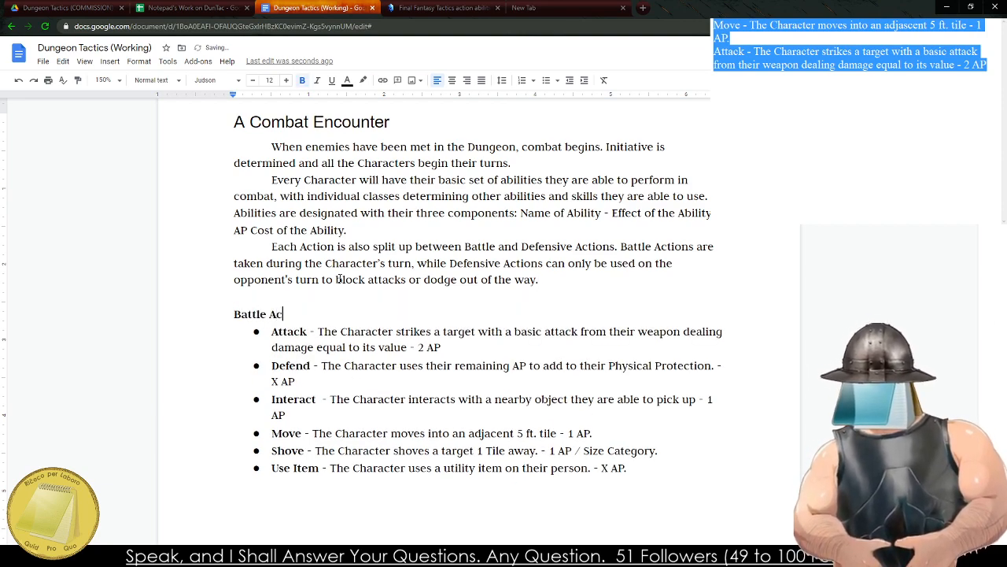
type("tions")
Format the "Battle Actions" line as Heading 3 and remove the blank line above it.
left_click(237, 122)
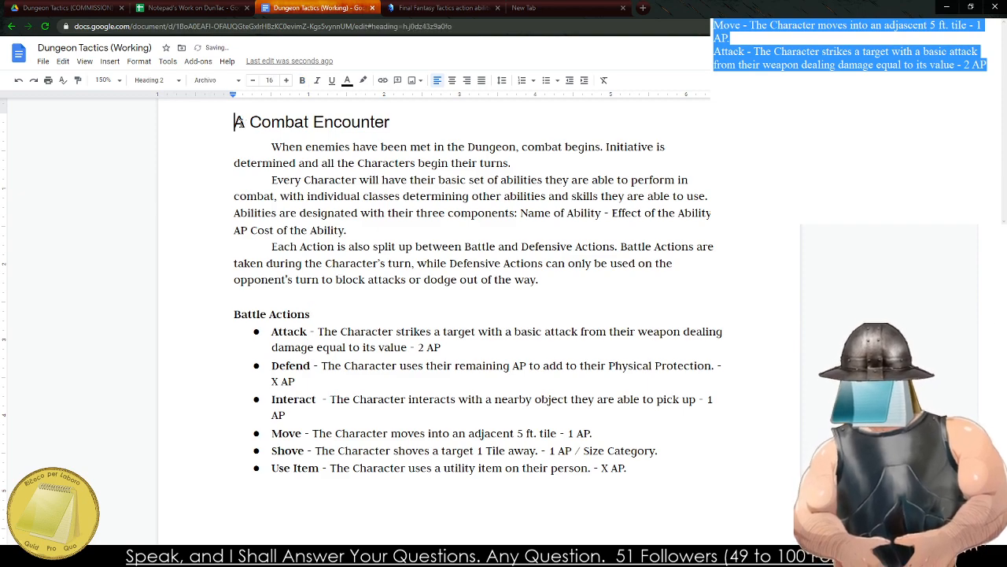
left_click_drag(233, 314, 316, 314)
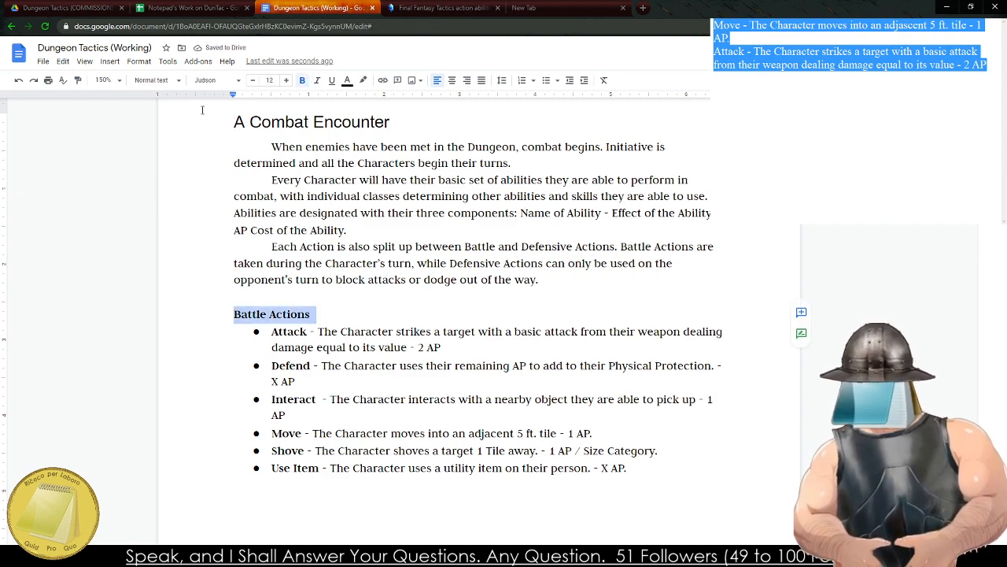
left_click(139, 81)
left_click(153, 291)
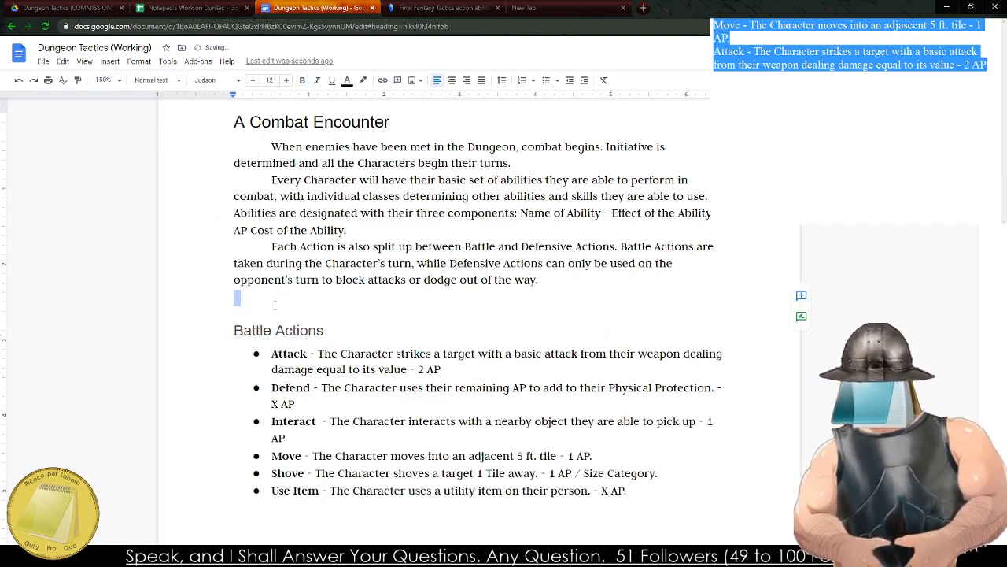
key("BackSpace")
End the bulleted list after Use Item and add a line reading "Defensive Actions" below it.
scroll(416, 295, "down", 4)
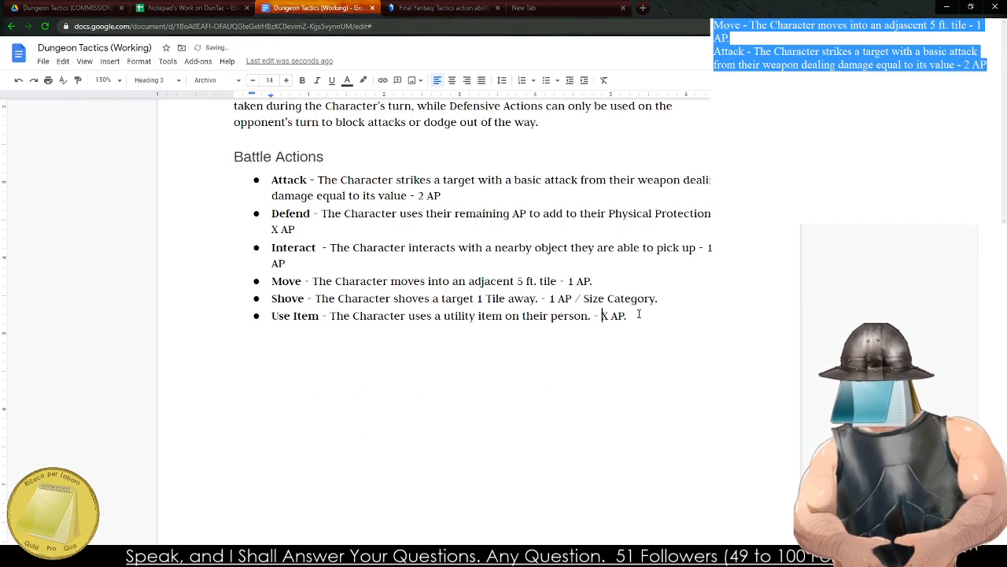
left_click(639, 314)
key("Return")
key("Return")
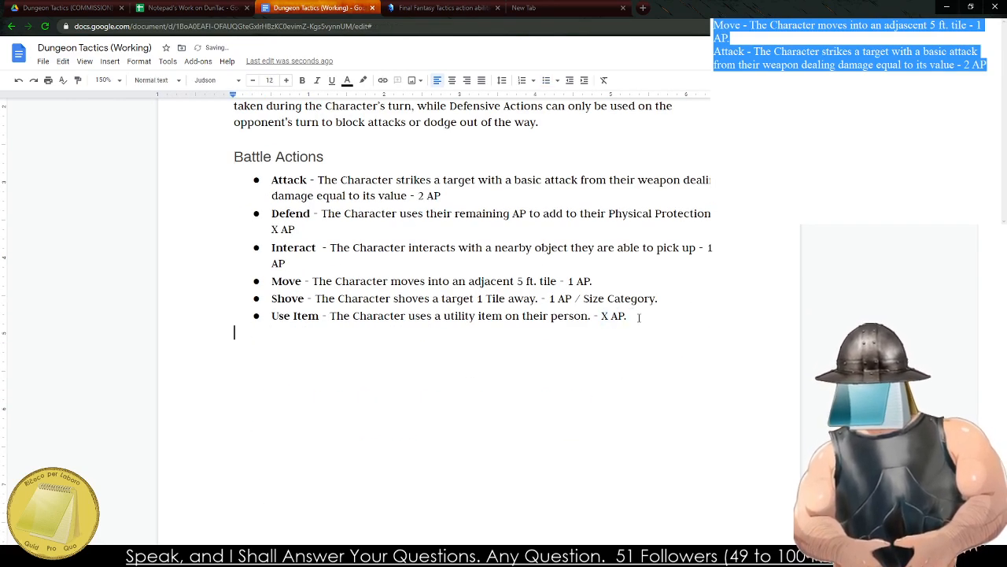
key("Return")
type("Defensive Actio")
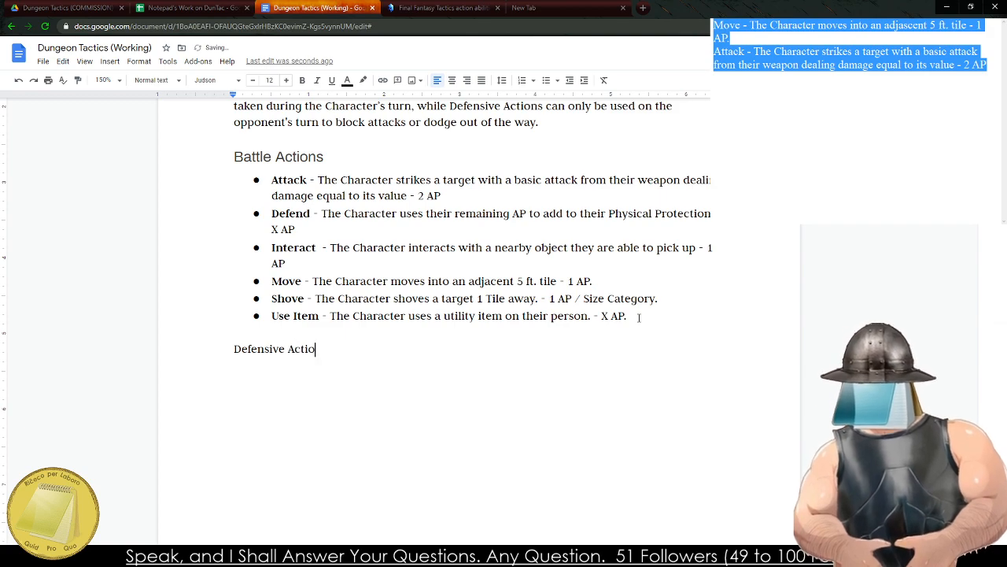
type("ns")
Format the "Defensive Actions" line as Heading 3 and remove the blank line above it.
triple_click(228, 348)
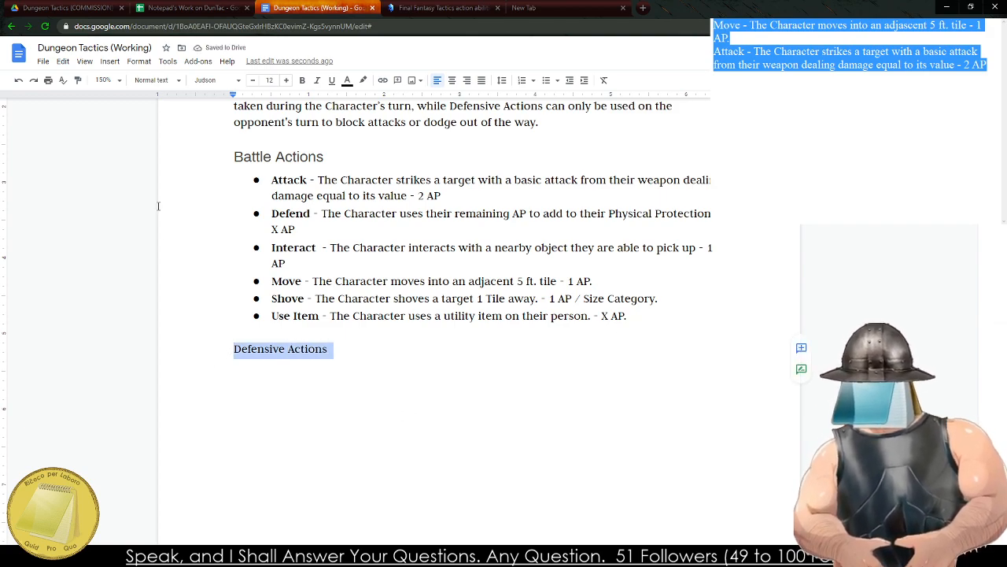
left_click(153, 80)
left_click(189, 294)
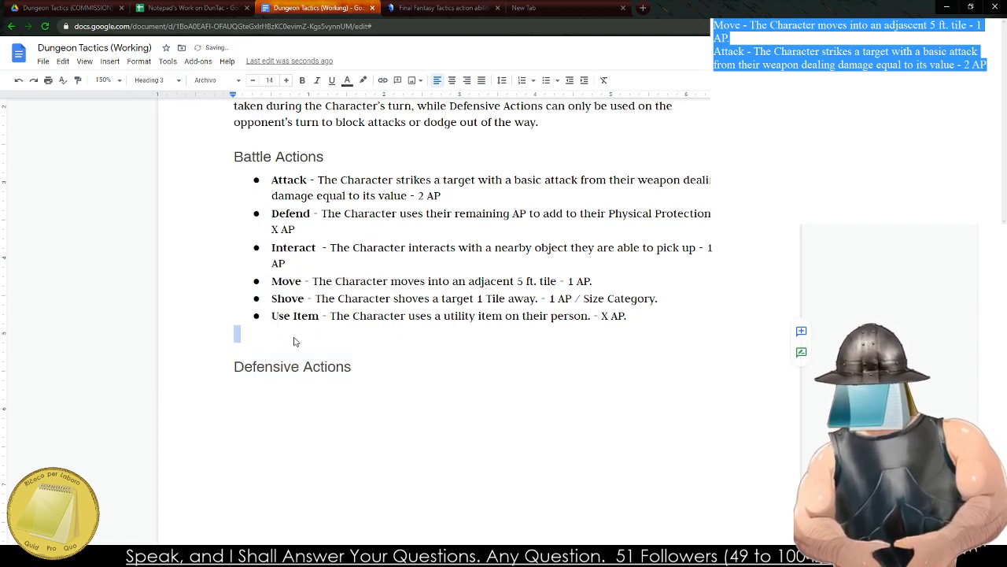
left_click(373, 376)
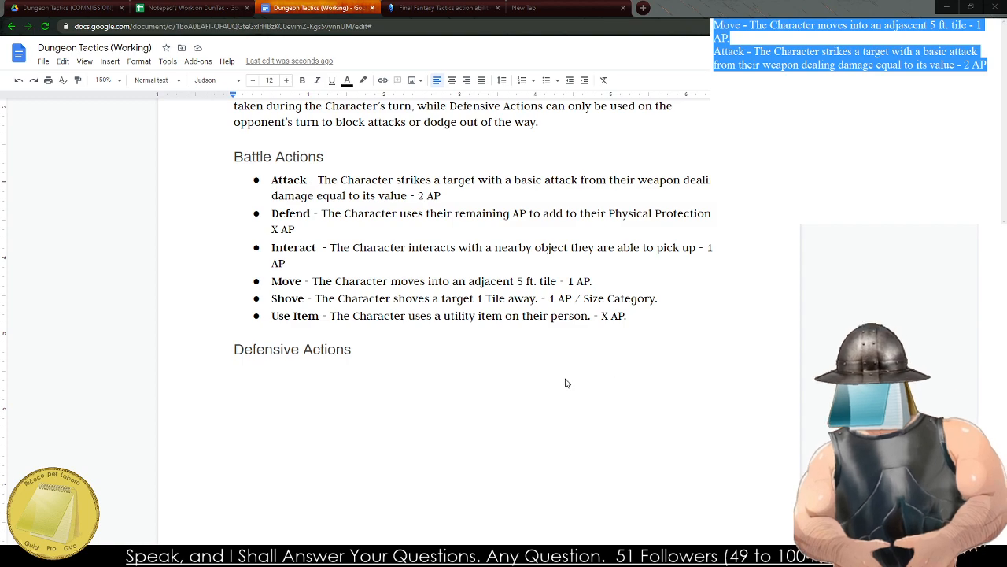
Start a bulleted list directly beneath the "Defensive Actions" heading.
left_click_drag(565, 379, 407, 400)
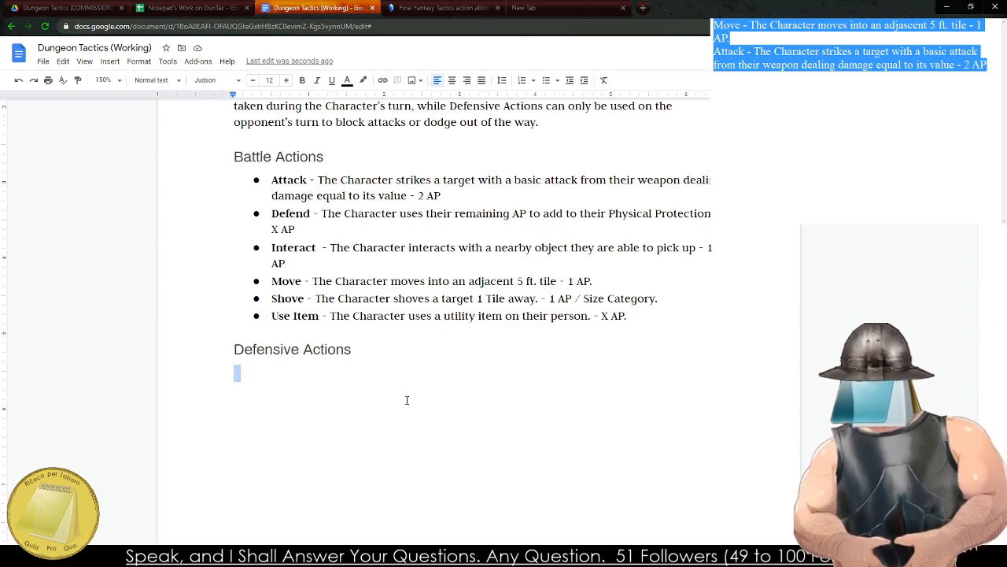
key("BackSpace")
key("BackSpace")
key("Return")
key("ctrl+shift+8")
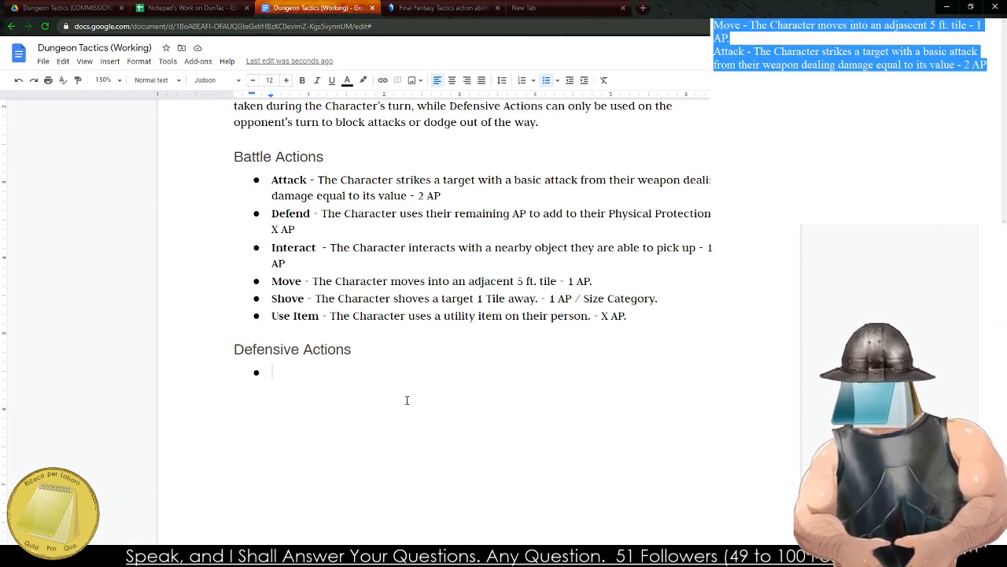
type("B")
key("BackSpace")
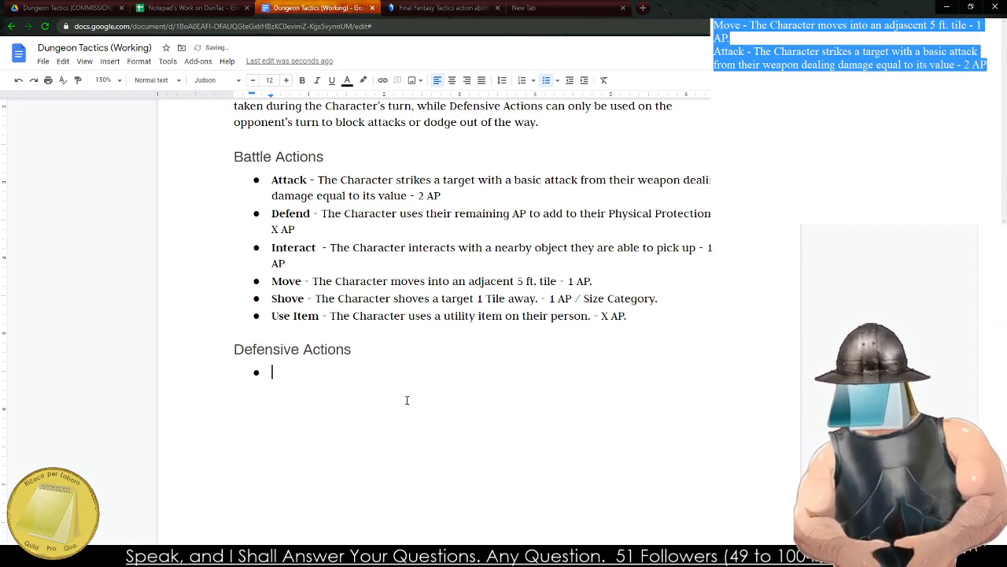
Enter the bullet "Dive - The Character dives out of the way of a ranged attack, consuming their remaining AP and moving them to an adjacent tile.".
type("Dive - The C")
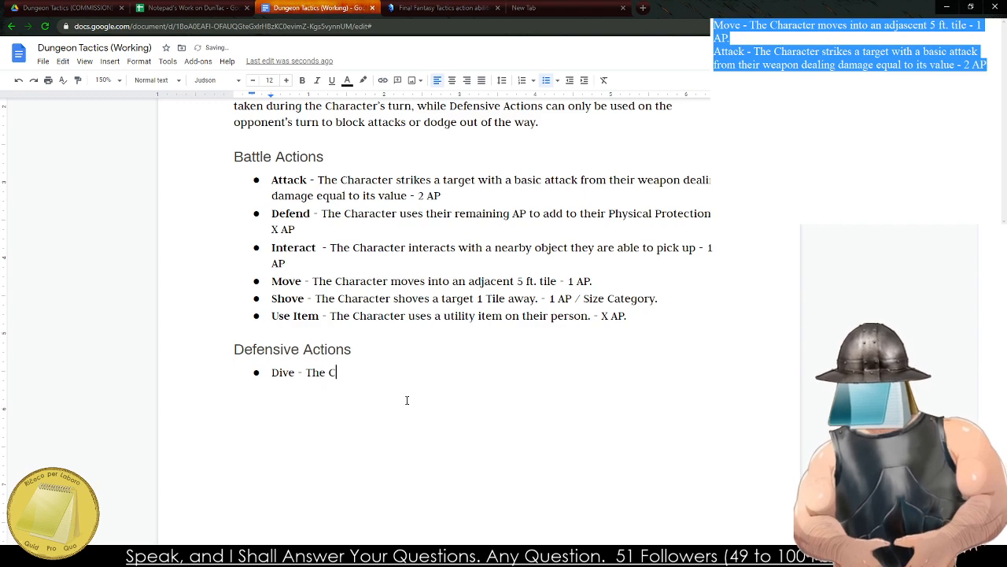
type("haracter dives ")
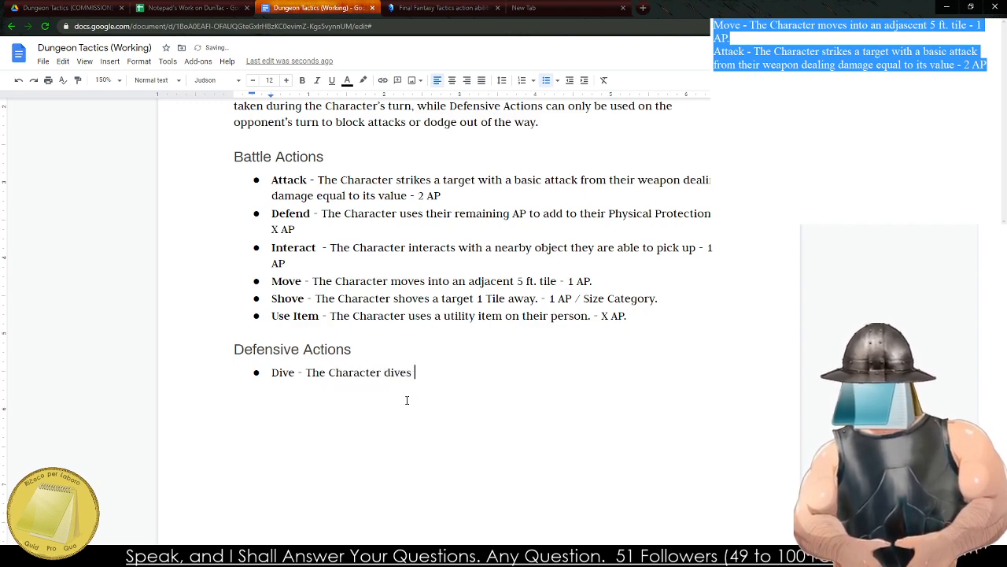
type("out of the way of a")
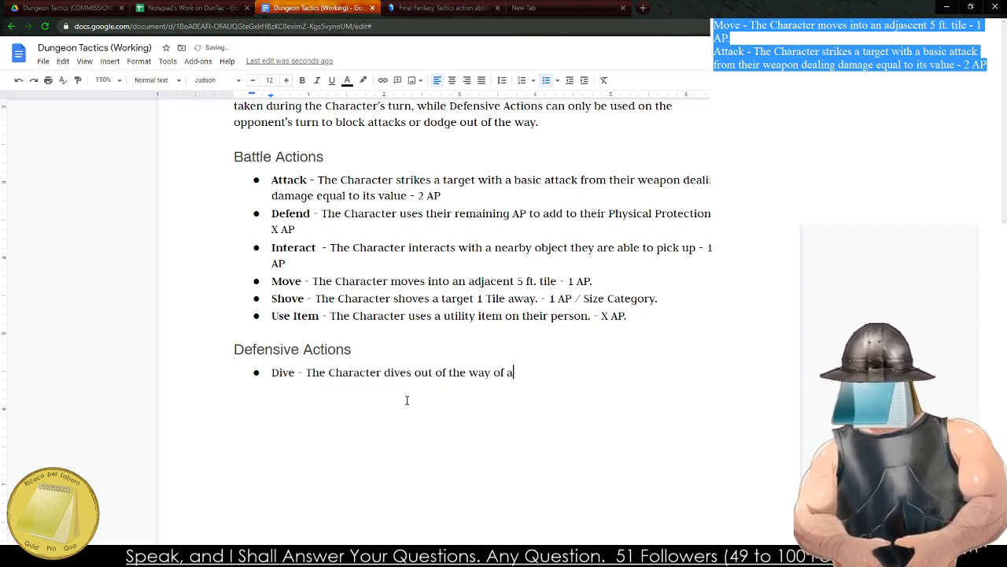
type(" ranged attack, ")
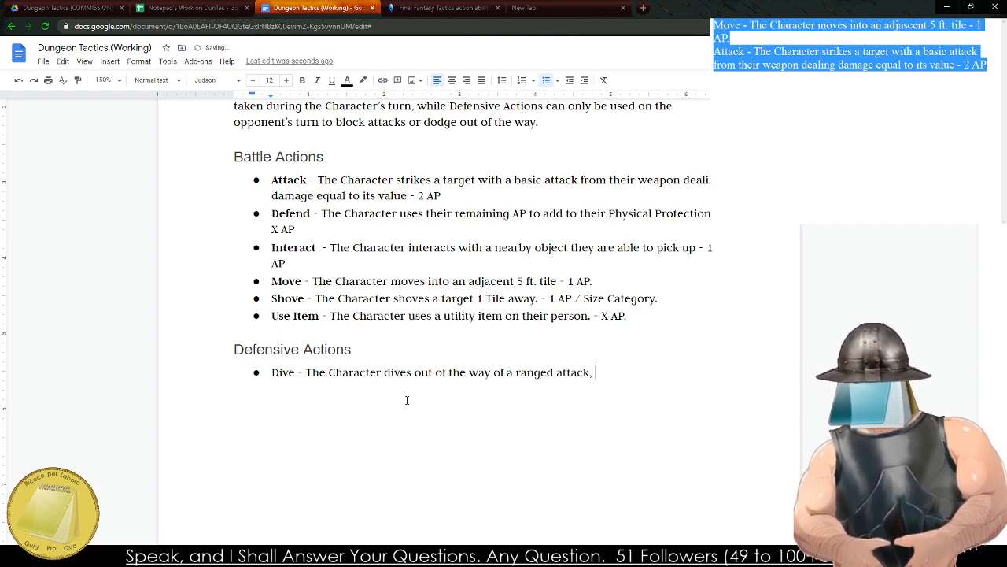
type("consuming their ")
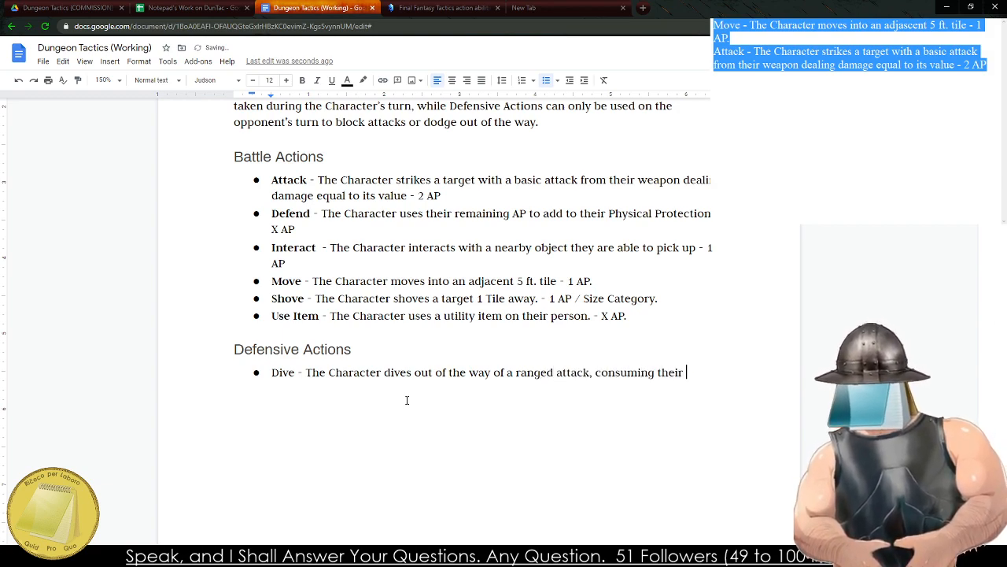
type("remaining AP ")
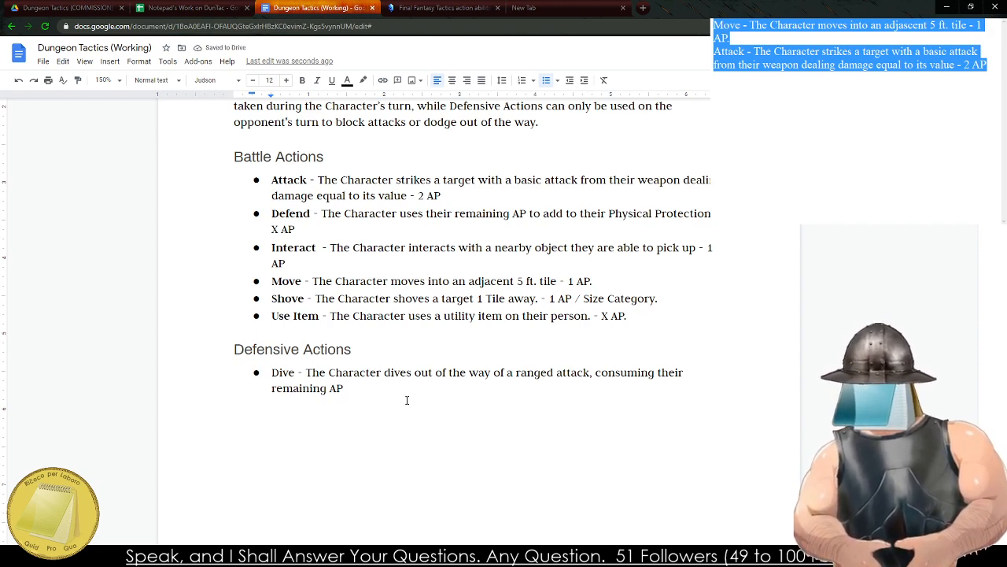
type("and moving ")
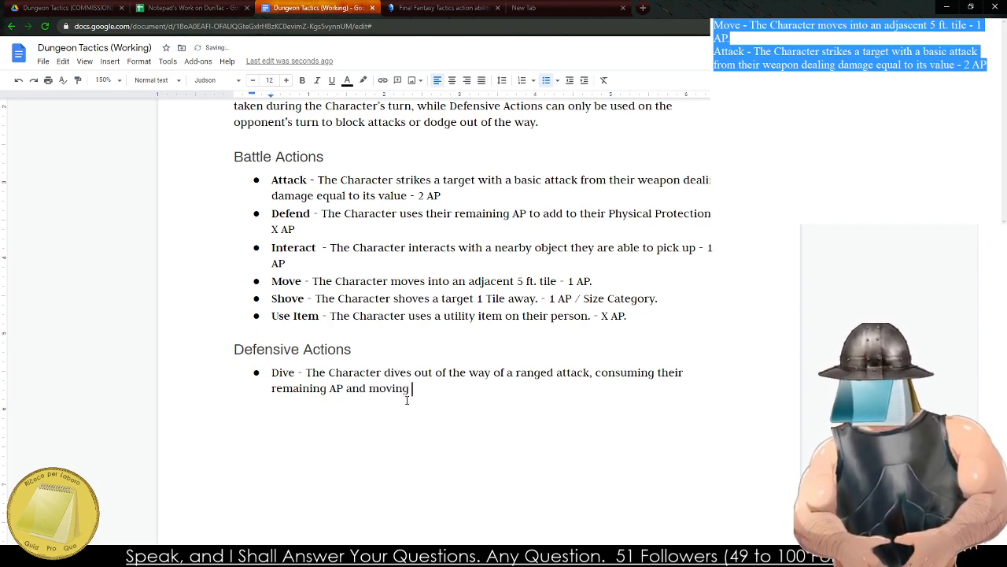
type("them a")
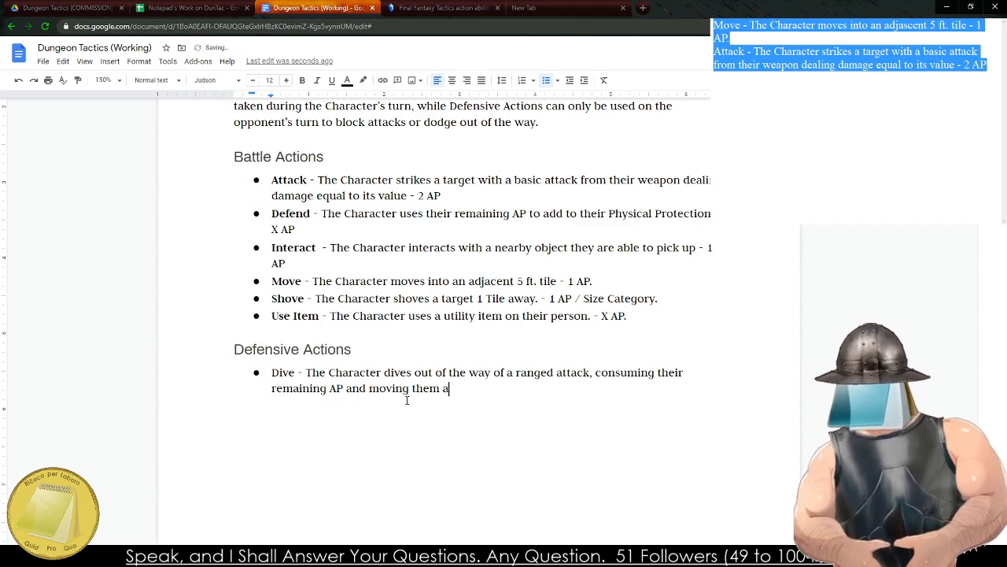
key("BackSpace")
type("to an adj")
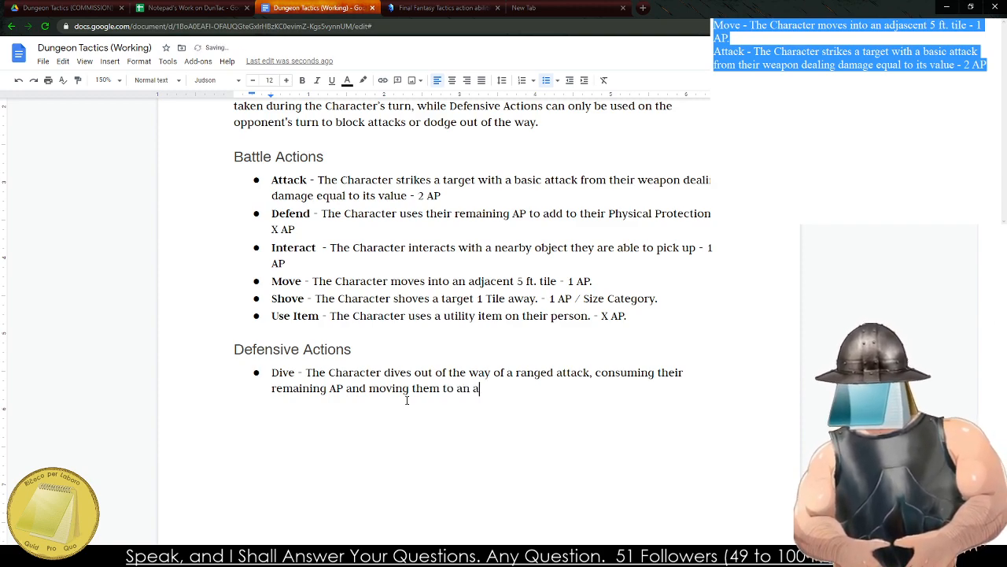
type("acent tile.")
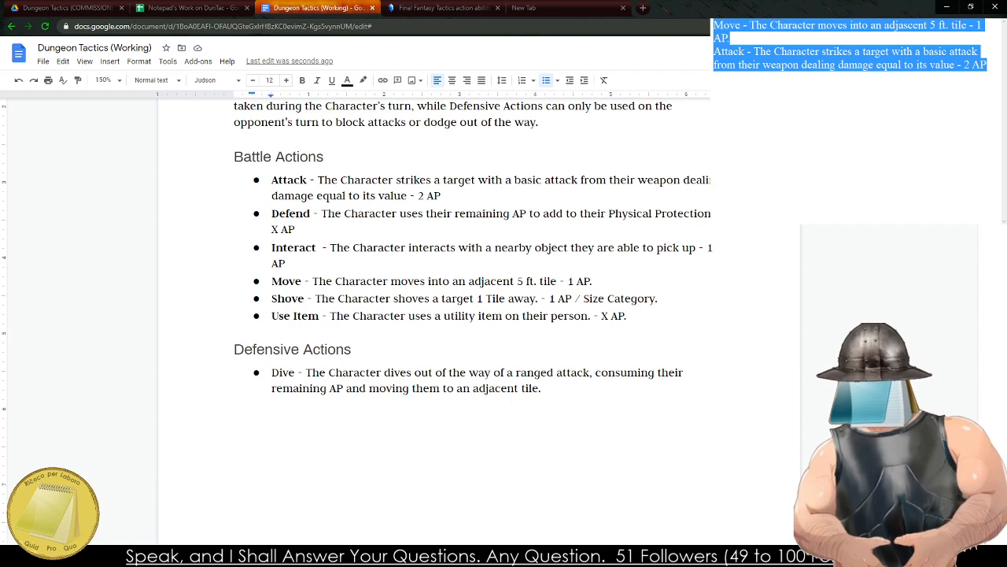
Make the ability name "Dive" bold in its bullet under Defensive Actions.
left_click(296, 316)
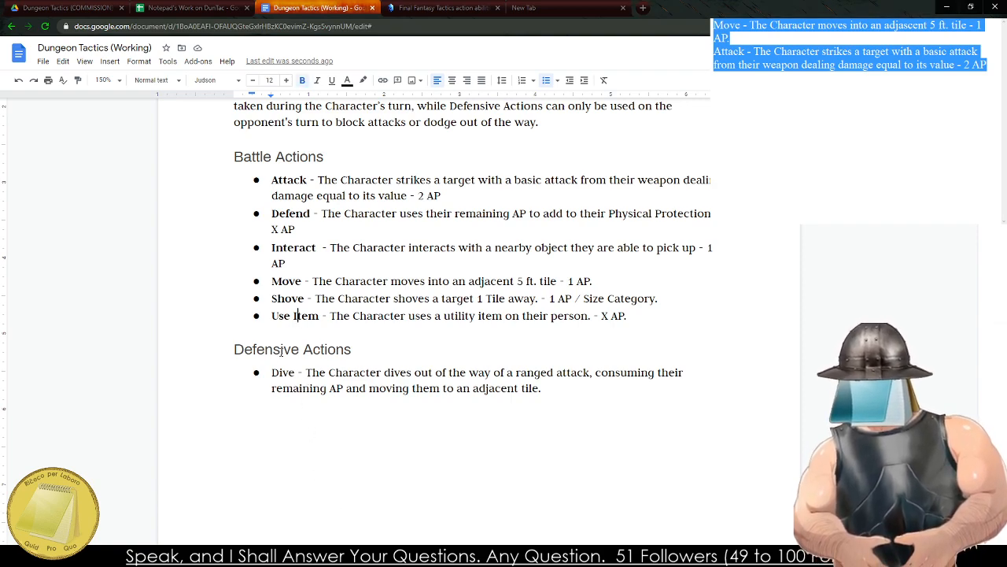
left_click(298, 371)
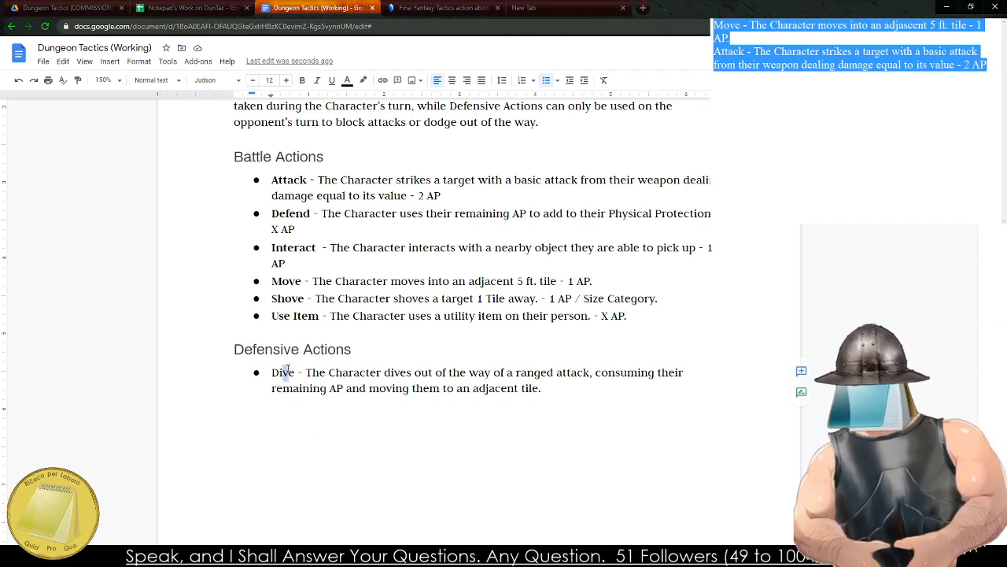
double_click(283, 372)
key("ctrl+b")
Add a second bullet below the Dive entry, starting with the ability name "Block" in bold.
left_click(650, 410)
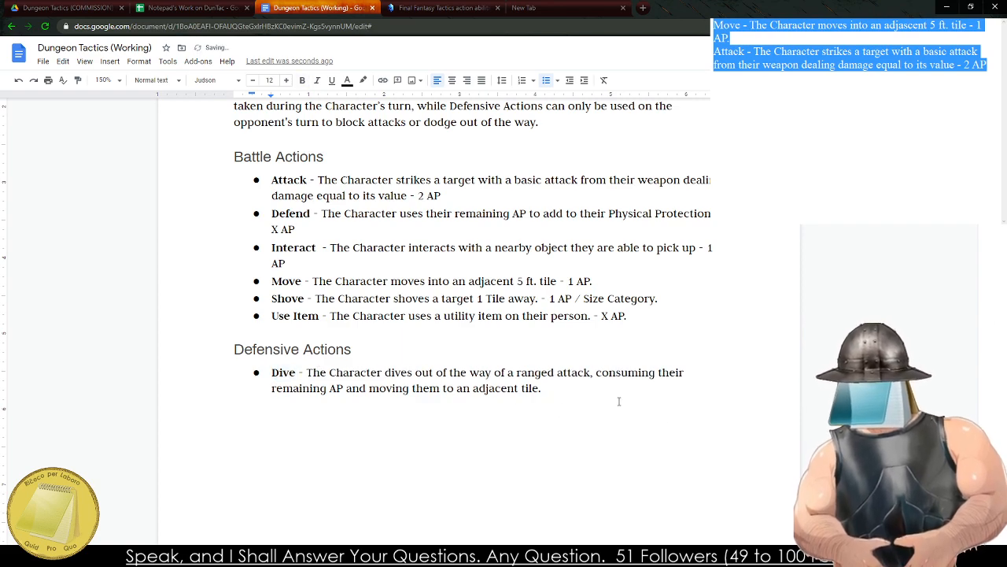
key("Return")
type("Bloc")
key("BackSpace")
key("BackSpace")
key("BackSpace")
key("BackSpace")
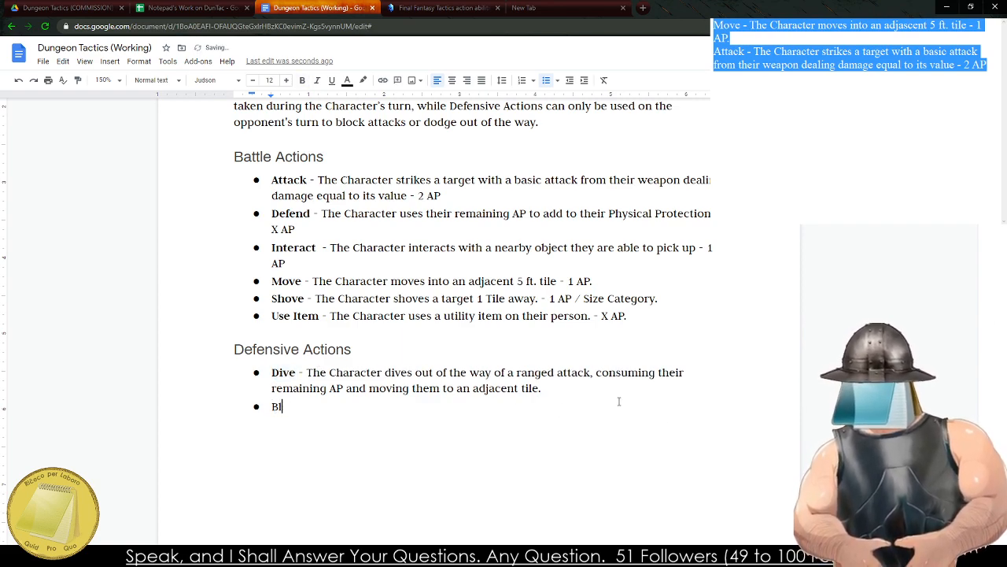
key("ctrl+b")
type("Block")
key("ctrl+b")
Begin the Block description in regular weight with "- The Character blocks an attack leveled at them,".
type("- T")
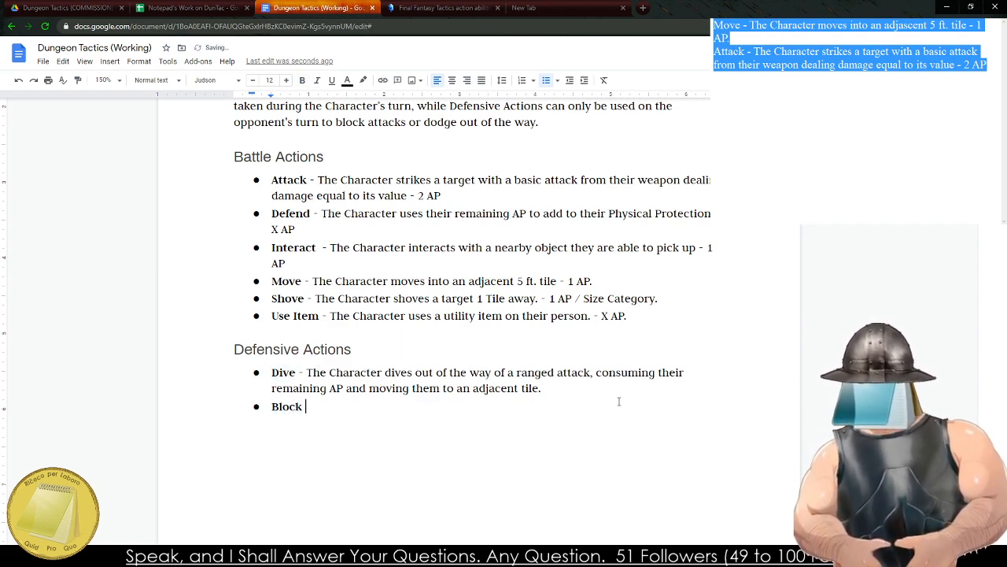
type("he Charact")
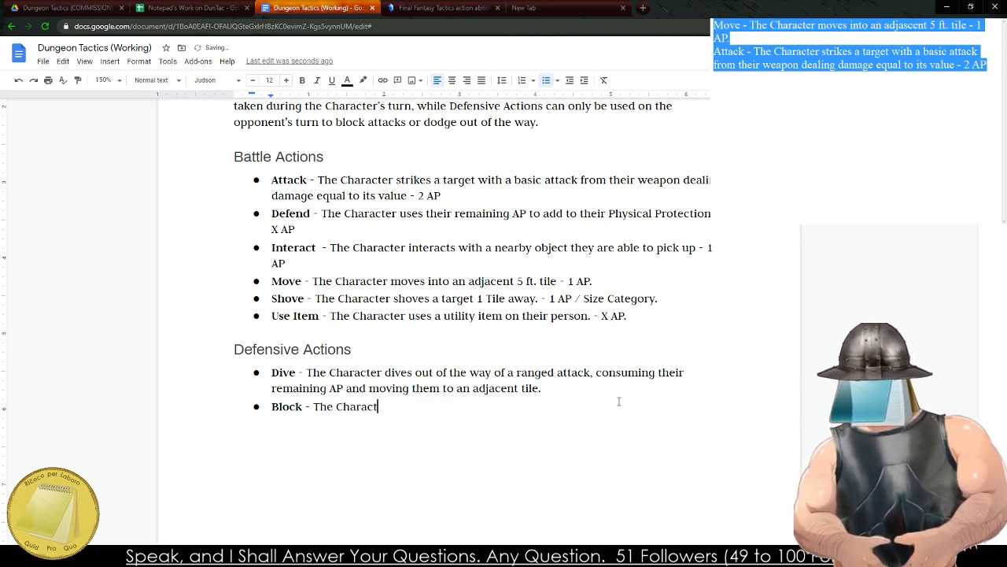
type("er blo")
key("BackSpace")
key("BackSpace")
key("BackSpace")
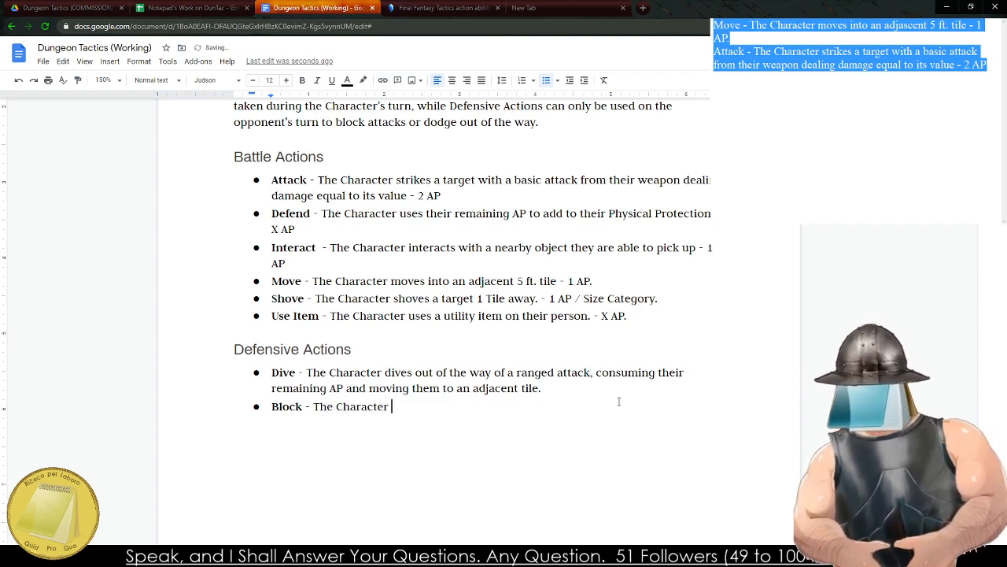
type("blocks an")
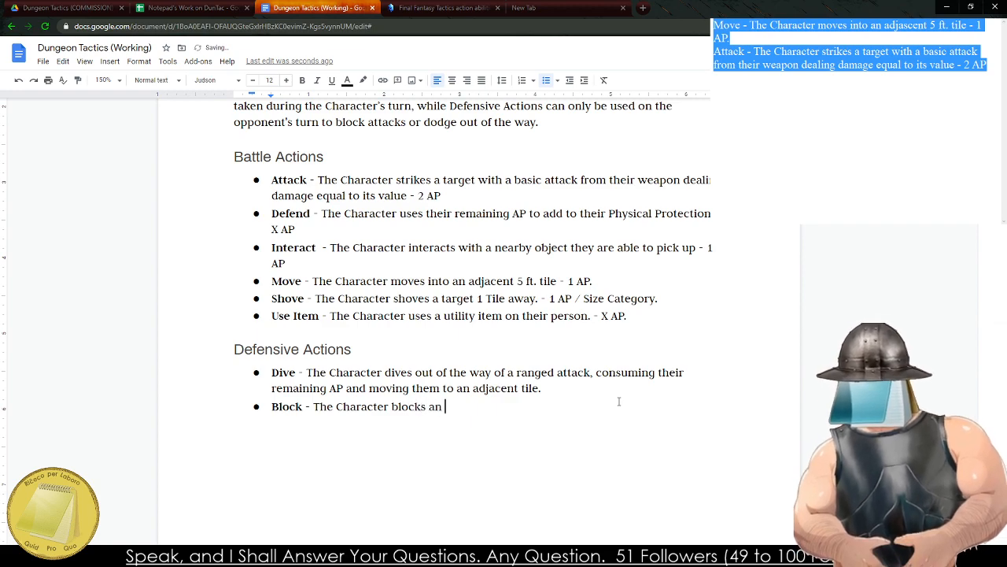
key("BackSpace")
key("BackSpace")
type("n a")
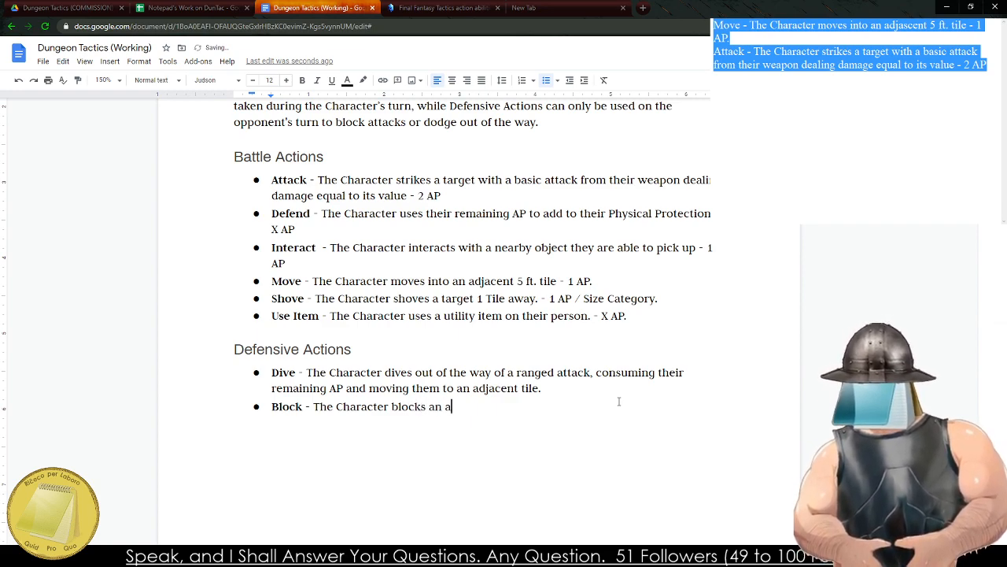
type("ttack leveled at them.")
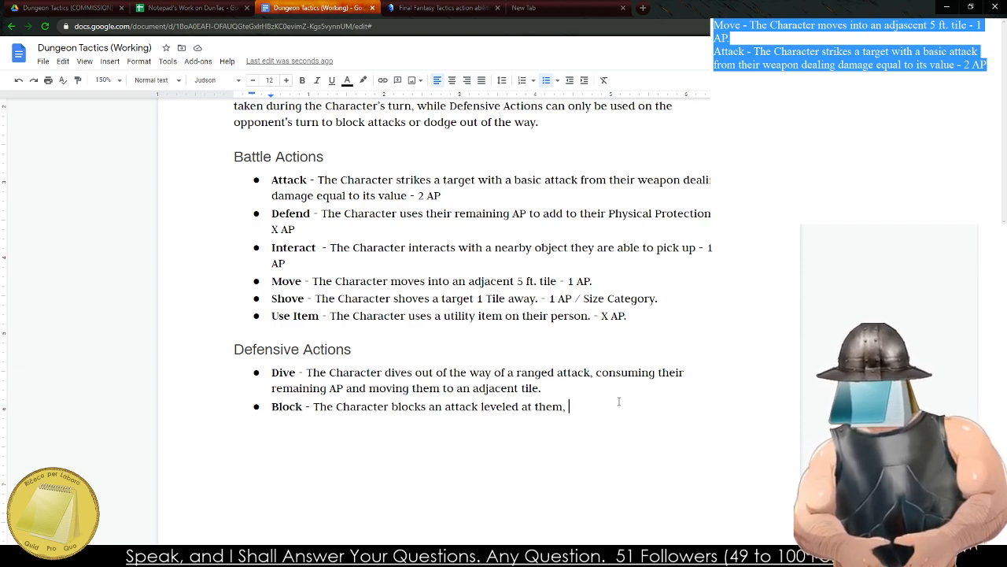
Complete the Block description with "they expand a number of AP to reduce incoming physical damage by 1 for each.".
type("they expa")
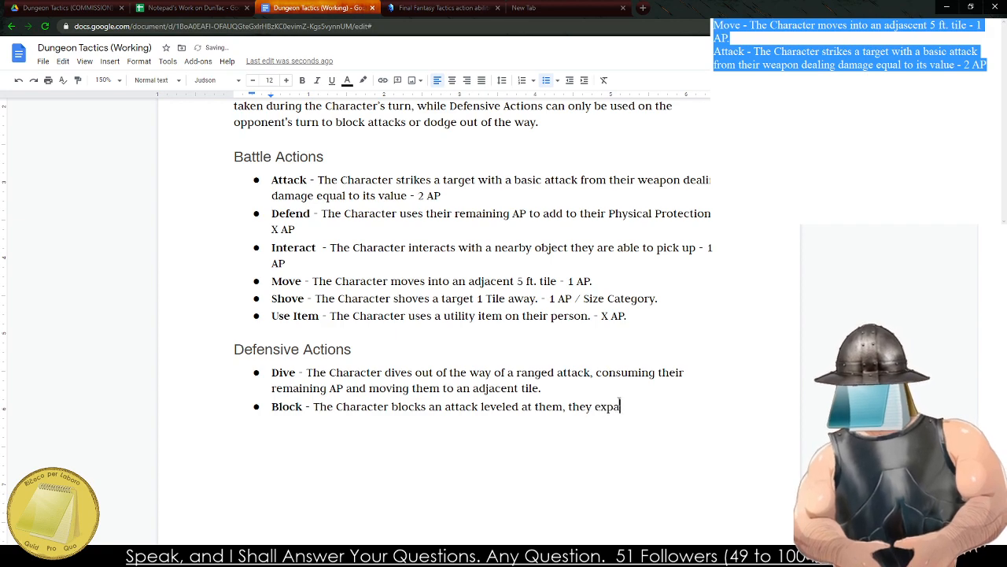
type("nd a number of ")
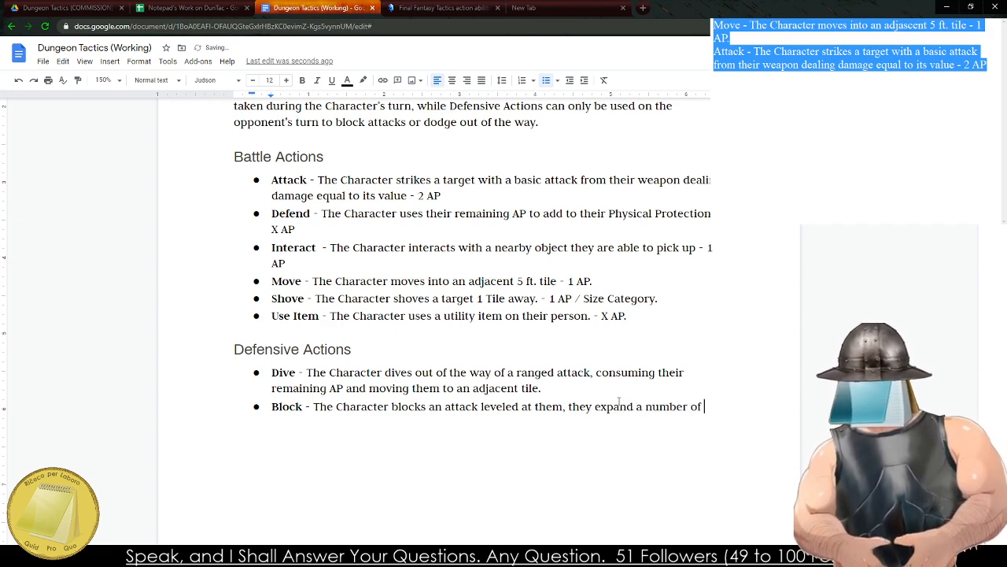
type("AP to reduced in")
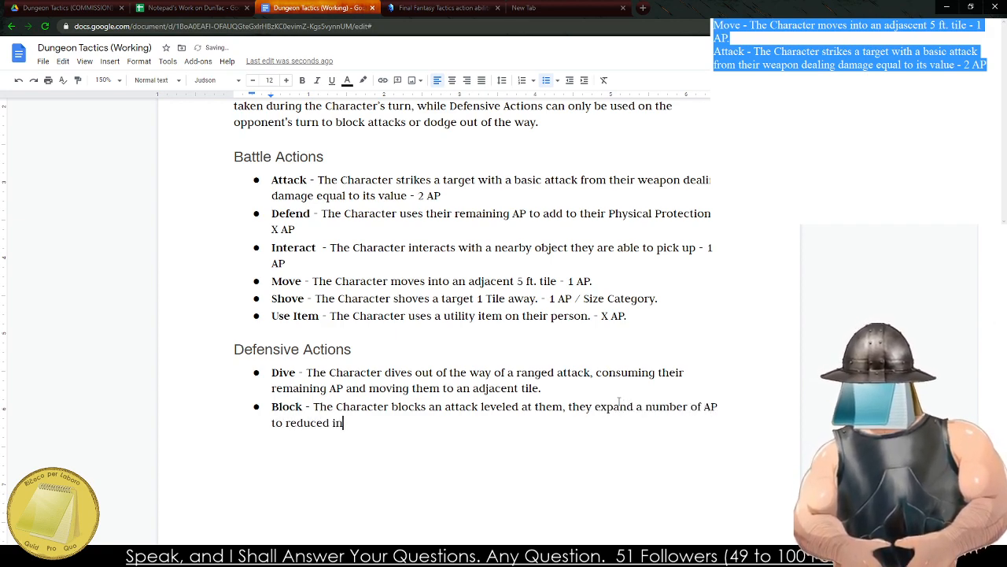
key("BackSpace")
key("BackSpace")
key("BackSpace")
key("BackSpace")
type("incoming")
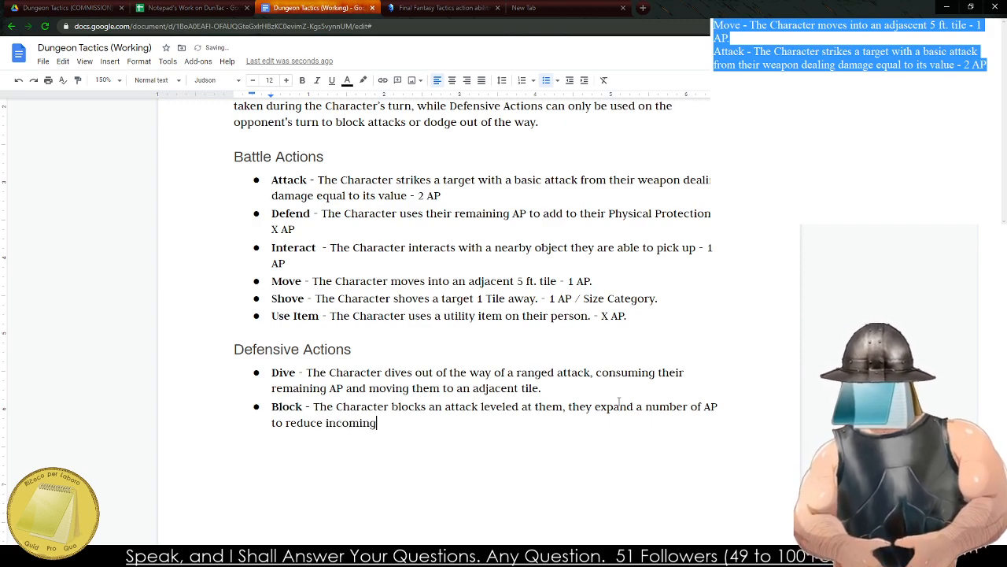
type(" damage by 1")
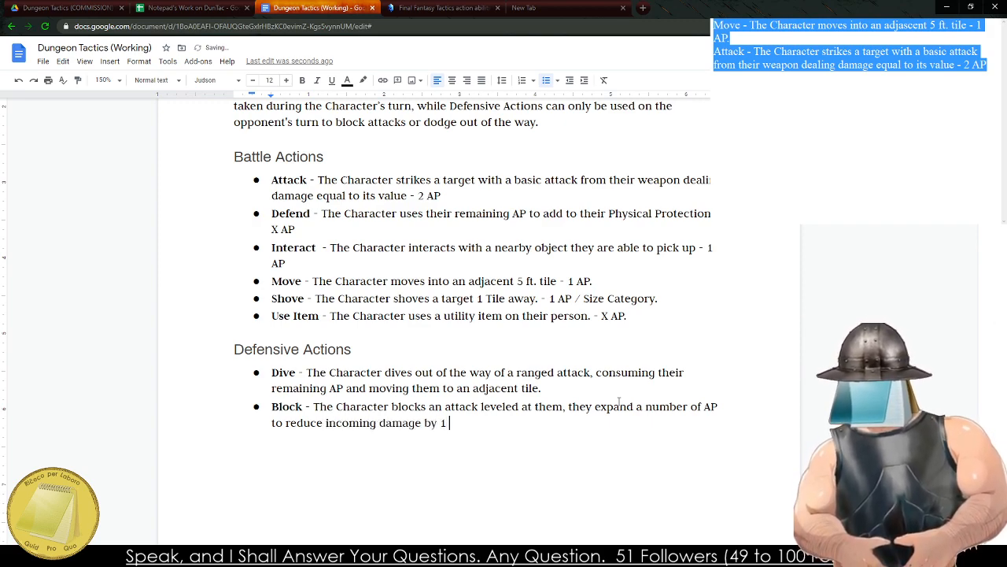
key("BackSpace")
key("BackSpace")
key("BackSpace")
key("BackSpace")
key("BackSpace")
key("BackSpace")
key("BackSpace")
key("BackSpace")
key("BackSpace")
key("BackSpace")
key("BackSpace")
key("BackSpace")
type("p")
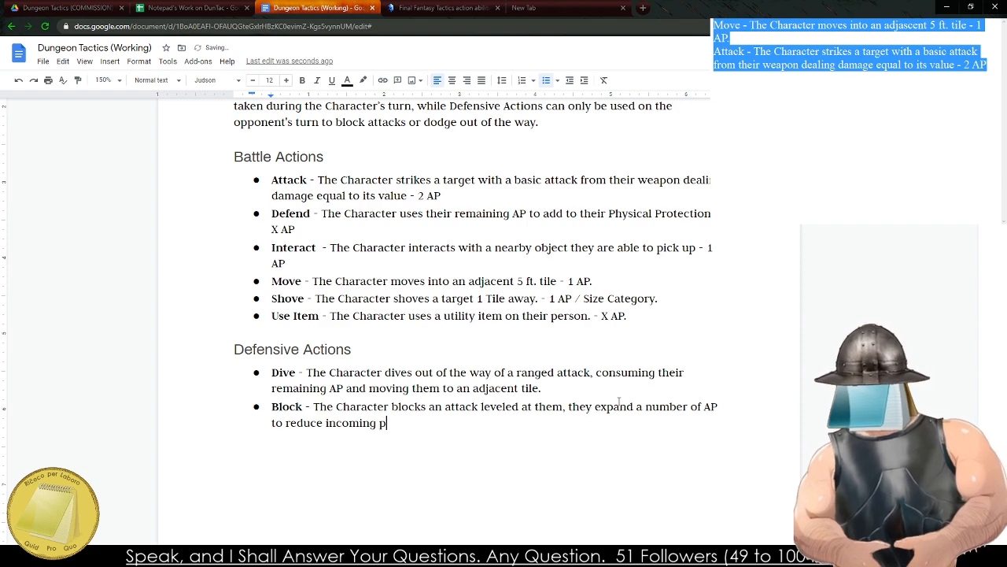
type("hysical damage by")
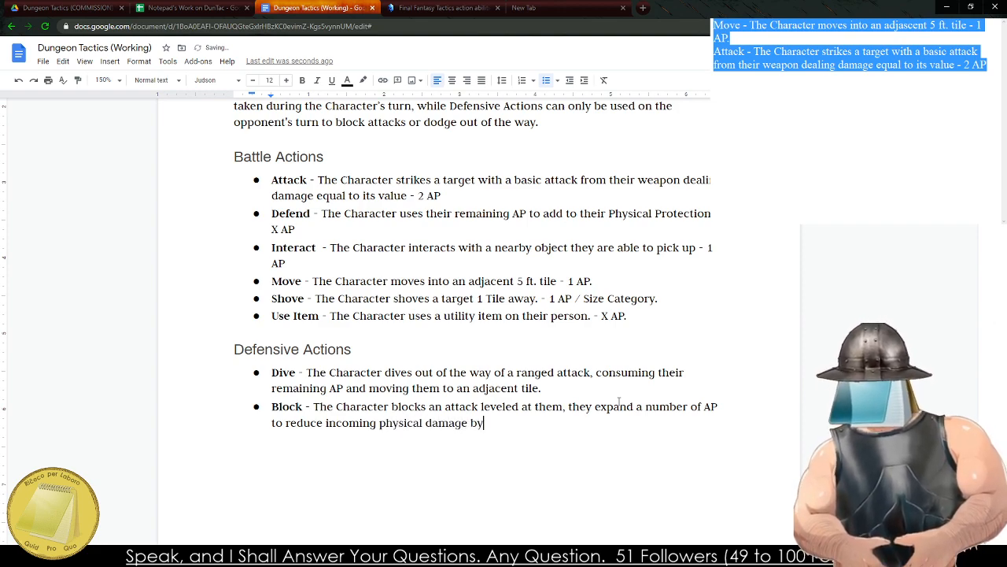
type(" 1 for each.")
Examine the Defend entry's wording on remaining AP and Physical Protection under Battle Actions for overlap with Block.
left_click_drag(293, 213, 343, 215)
left_click(319, 229)
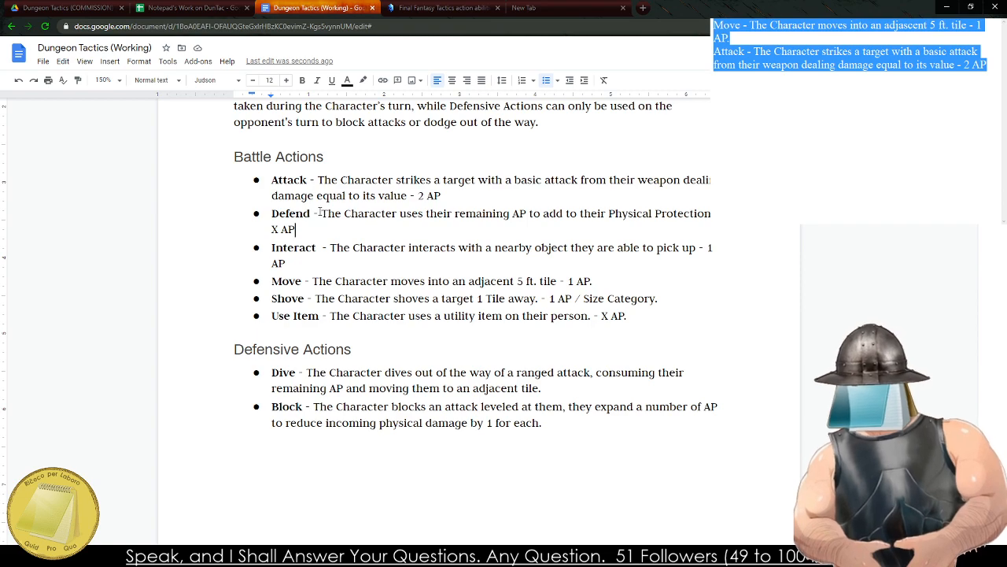
left_click_drag(272, 214, 361, 218)
left_click_drag(393, 219, 514, 223)
left_click(504, 219)
left_click(385, 219)
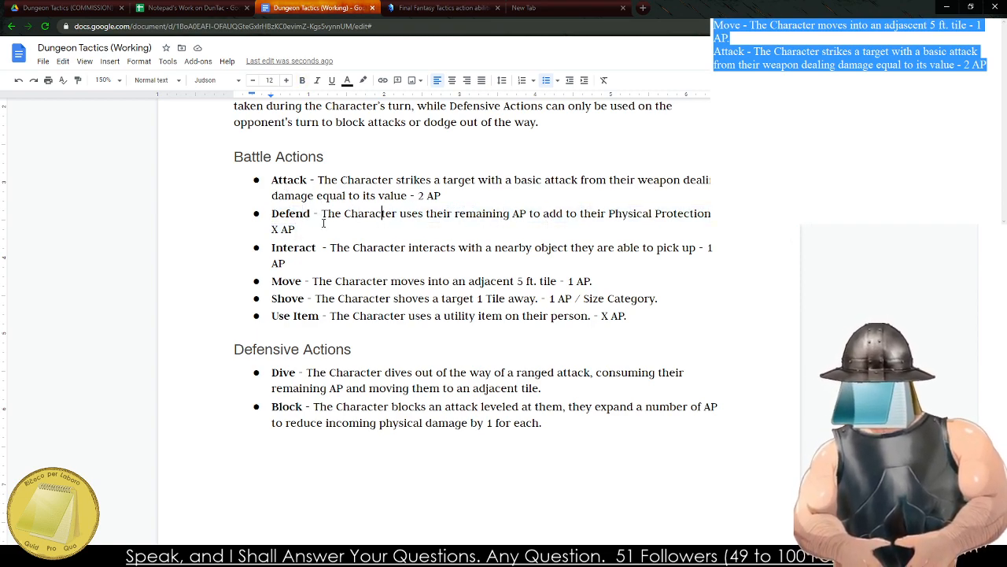
left_click_drag(335, 220, 552, 226)
left_click_drag(644, 214, 448, 211)
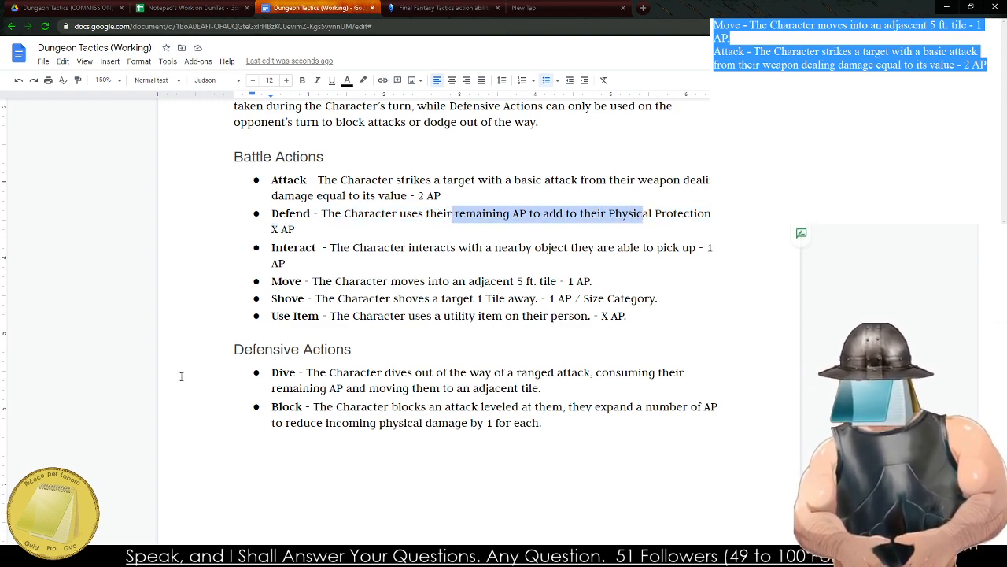
left_click(281, 556)
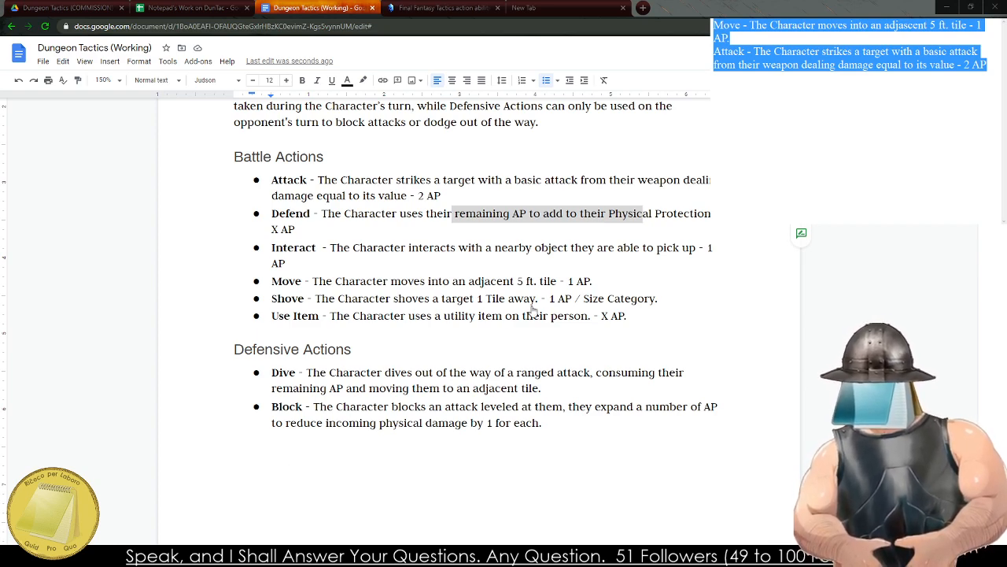
left_click_drag(281, 210, 686, 221)
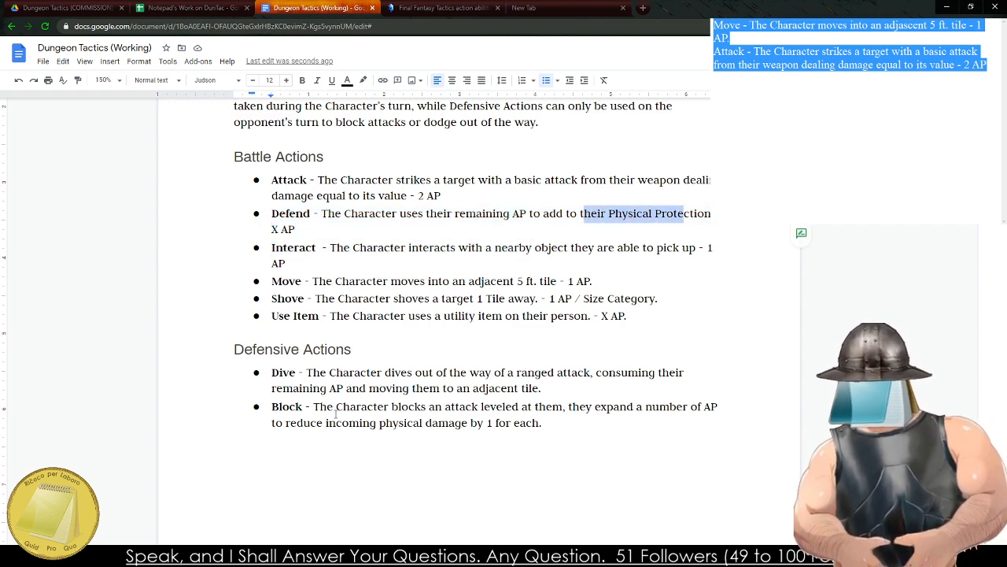
Add a third bullet below the Block entry, starting with the ability name "Parry" in bold.
left_click_drag(336, 411, 451, 421)
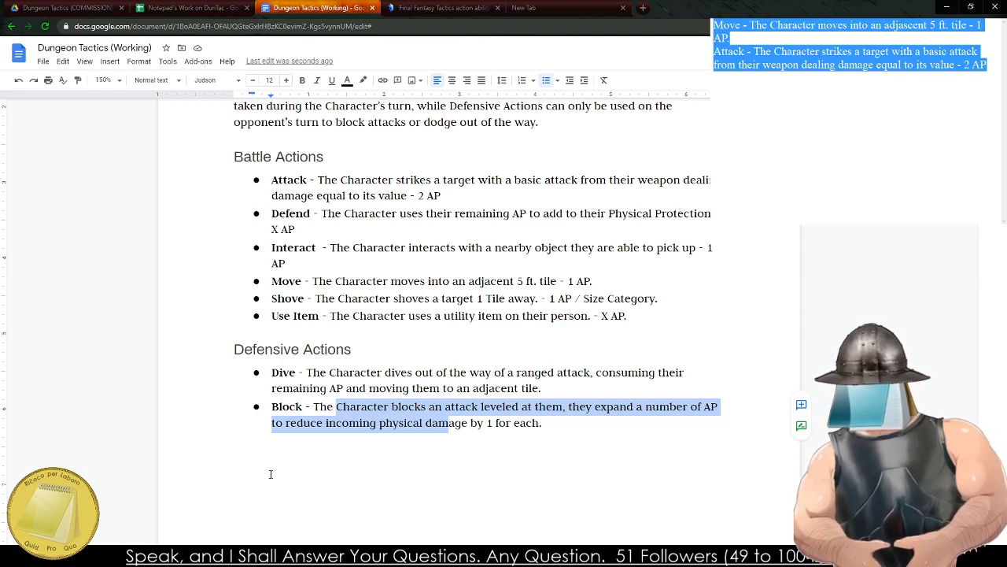
left_click(553, 426)
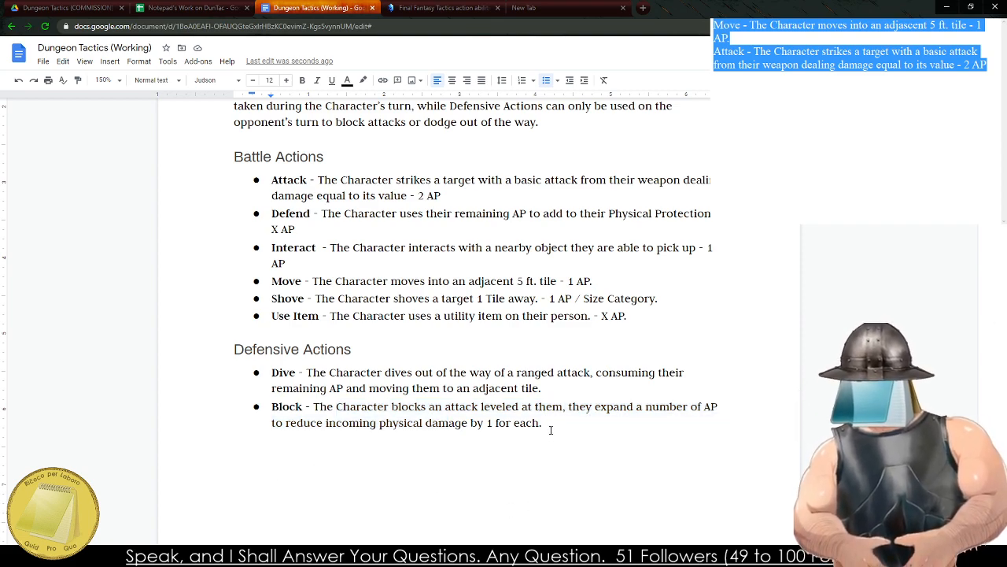
key("Return")
key("ctrl+b")
type("Parry")
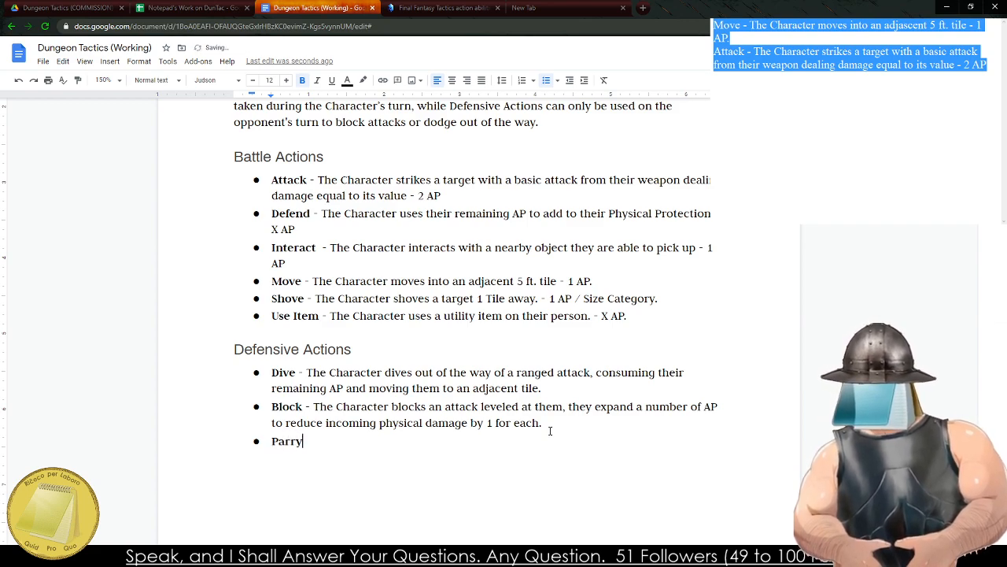
Begin the Parry description in regular weight with "- The Character parries the blow of an opponent,".
key("ctrl+b")
type("- The Character ")
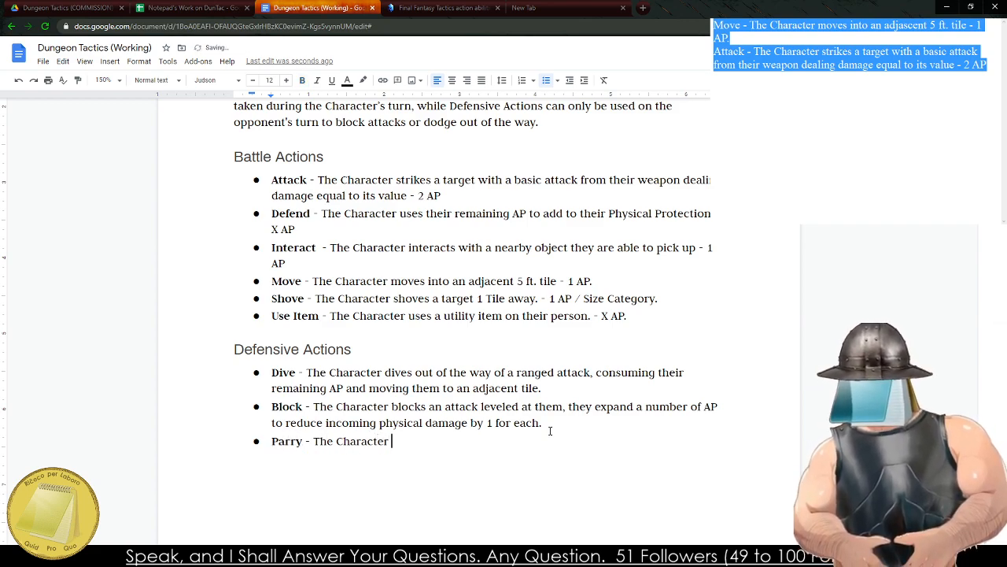
type("parries t")
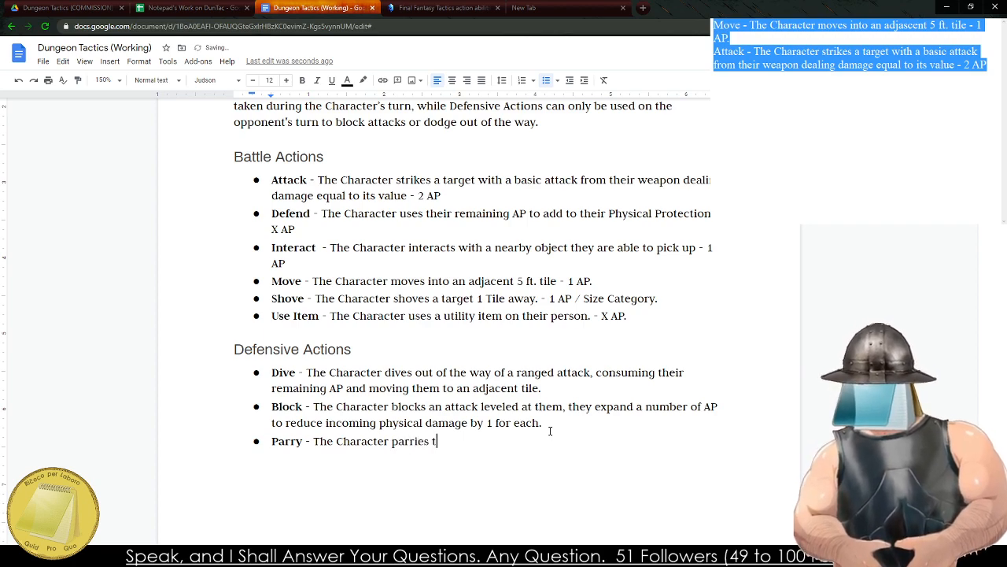
type("he blow of an ")
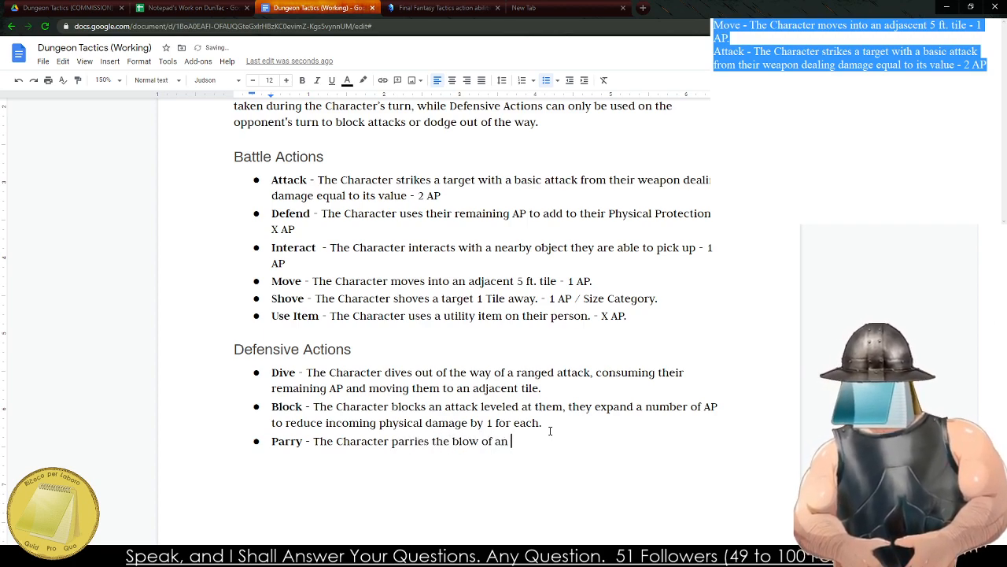
type("opponent, ")
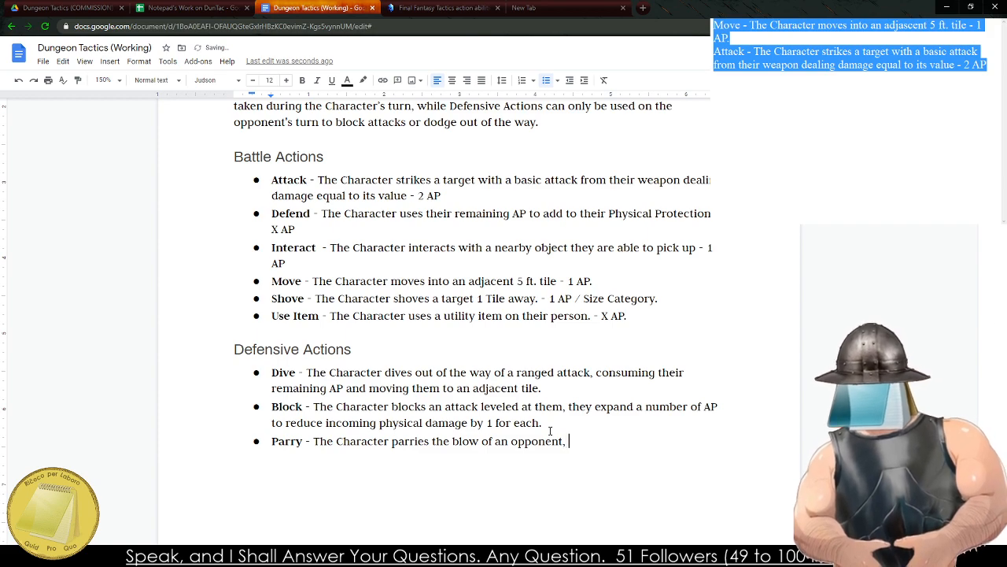
type("if they are ab")
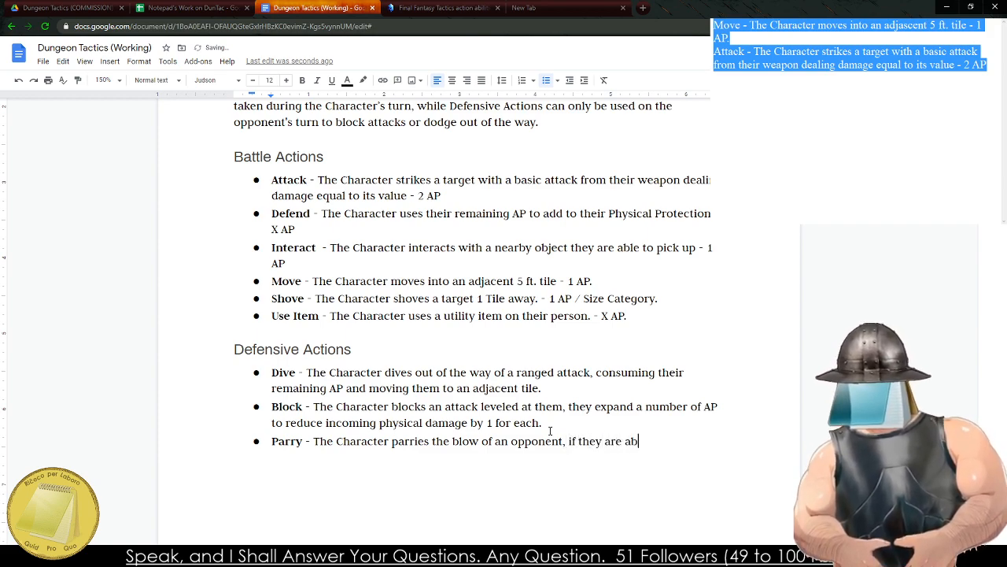
type("le to spend the")
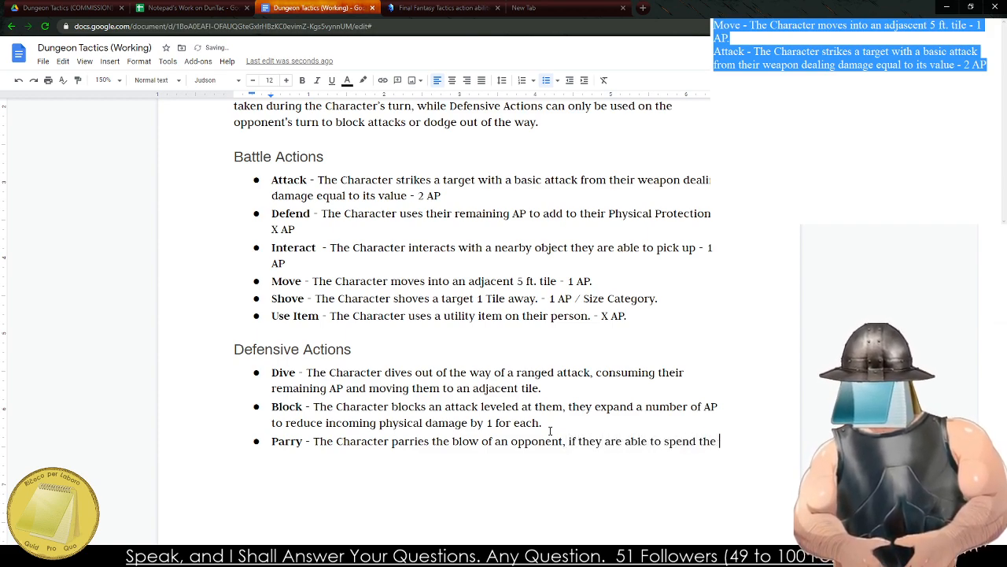
type(" am")
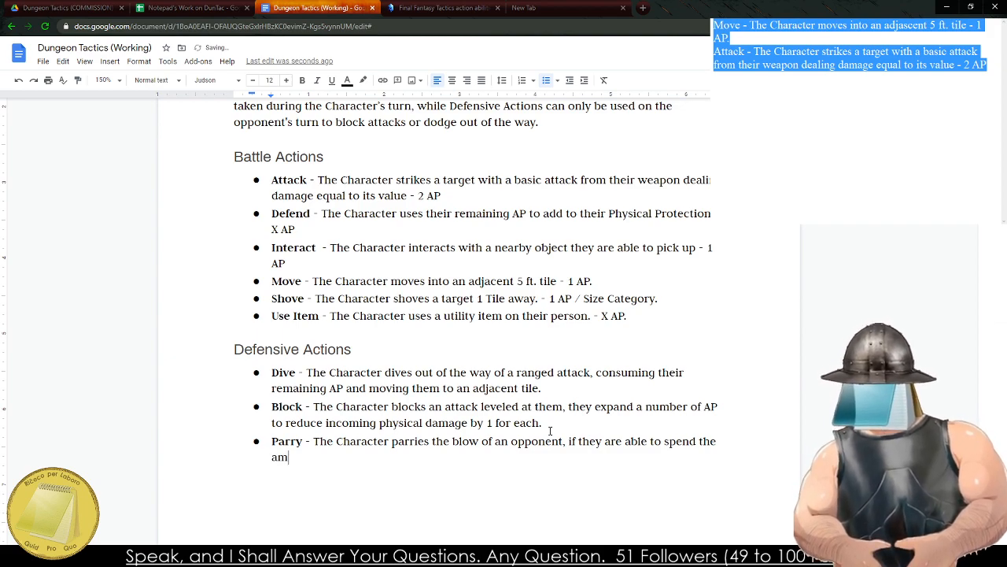
Extend the Parry description with a condition, keeping only the words "if they are".
key("BackSpace")
key("BackSpace")
key("BackSpace")
key("BackSpace")
key("BackSpace")
key("BackSpace")
key("BackSpace")
key("BackSpace")
key("BackSpace")
key("BackSpace")
key("BackSpace")
key("BackSpace")
key("BackSpace")
key("BackSpace")
key("BackSpace")
key("BackSpace")
key("BackSpace")
key("BackSpace")
key("BackSpace")
key("BackSpace")
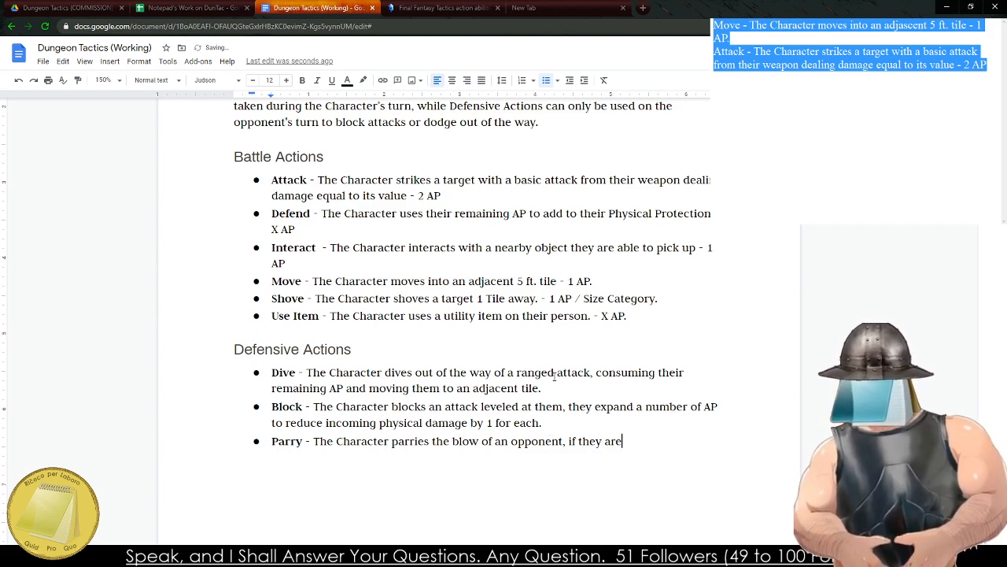
Replace the Dive entry's wording after "ranged attack," with "moving to an adjascent tile that is safe".
left_click(574, 390)
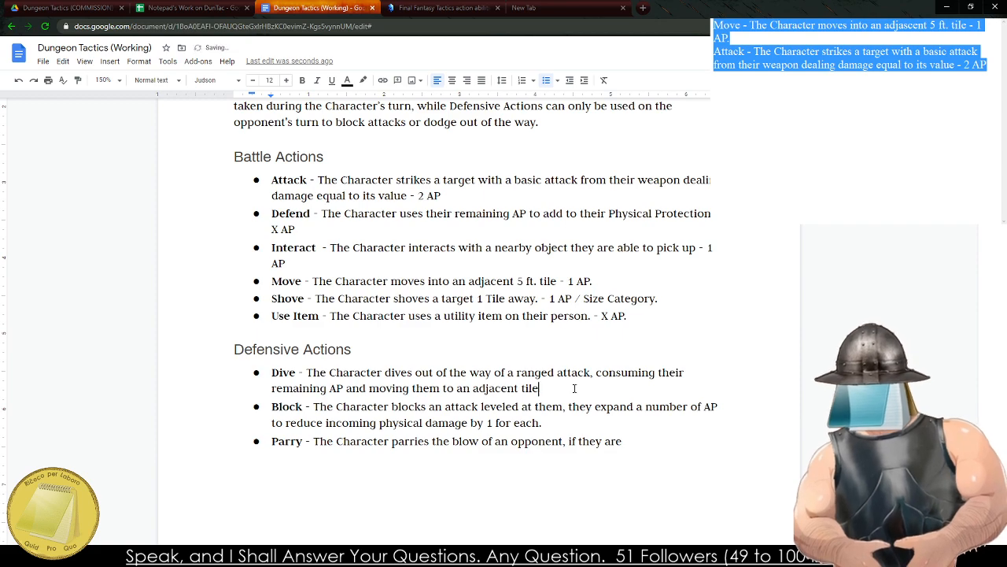
key("ctrl+BackSpace")
key("ctrl+BackSpace")
key("BackSpace")
key("BackSpace")
key("BackSpace")
key("BackSpace")
key("BackSpace")
key("BackSpace")
key("BackSpace")
key("BackSpace")
key("BackSpace")
key("BackSpace")
key("BackSpace")
key("BackSpace")
key("BackSpace")
key("BackSpace")
key("BackSpace")
key("BackSpace")
key("BackSpace")
key("BackSpace")
key("BackSpace")
key("BackSpace")
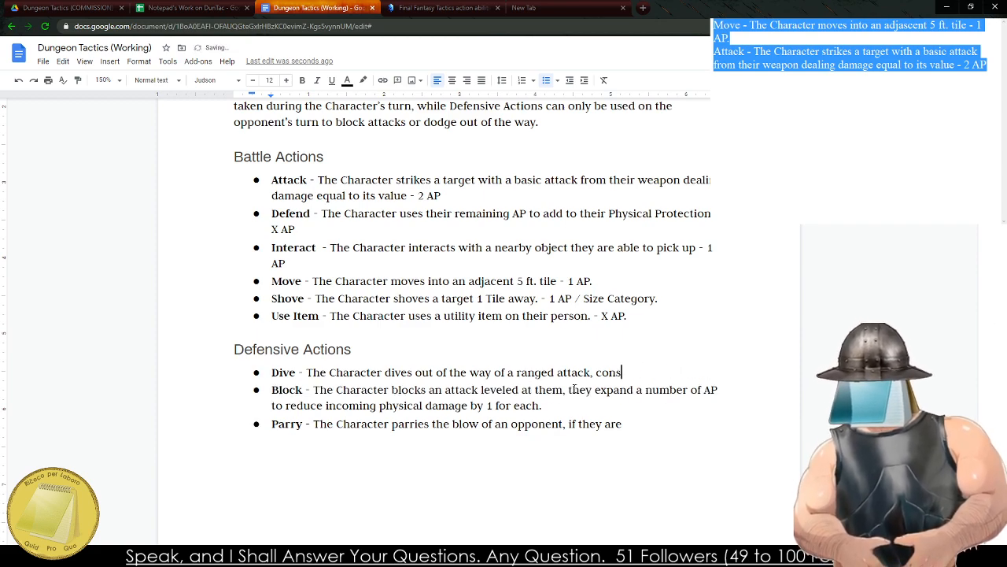
type("moving to an")
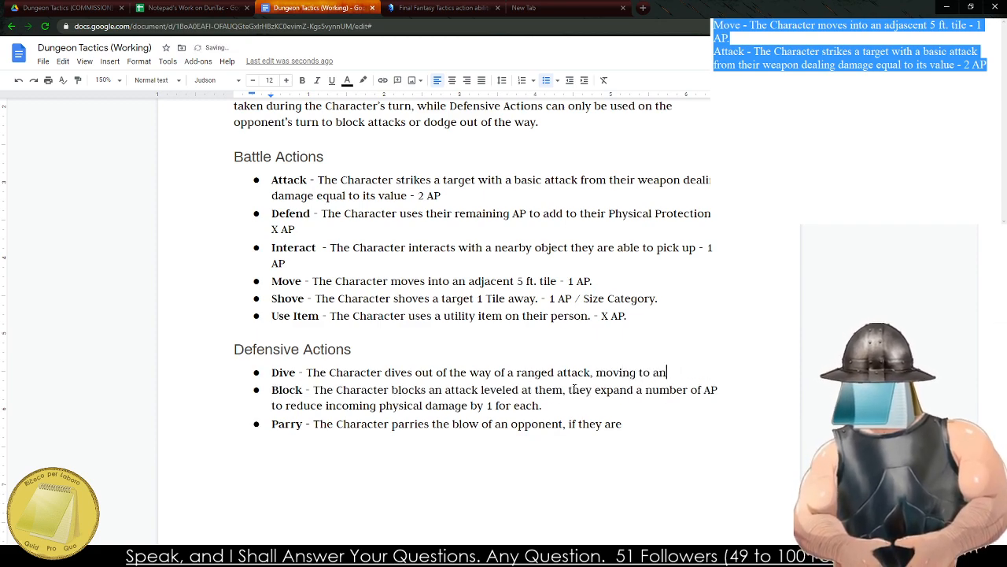
type(" adjascent til")
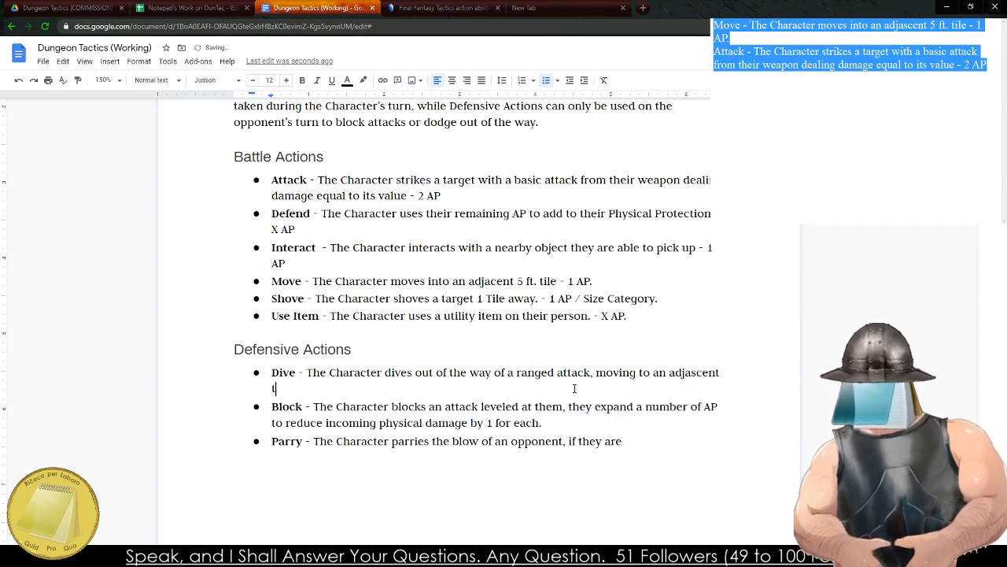
type("e that is saf")
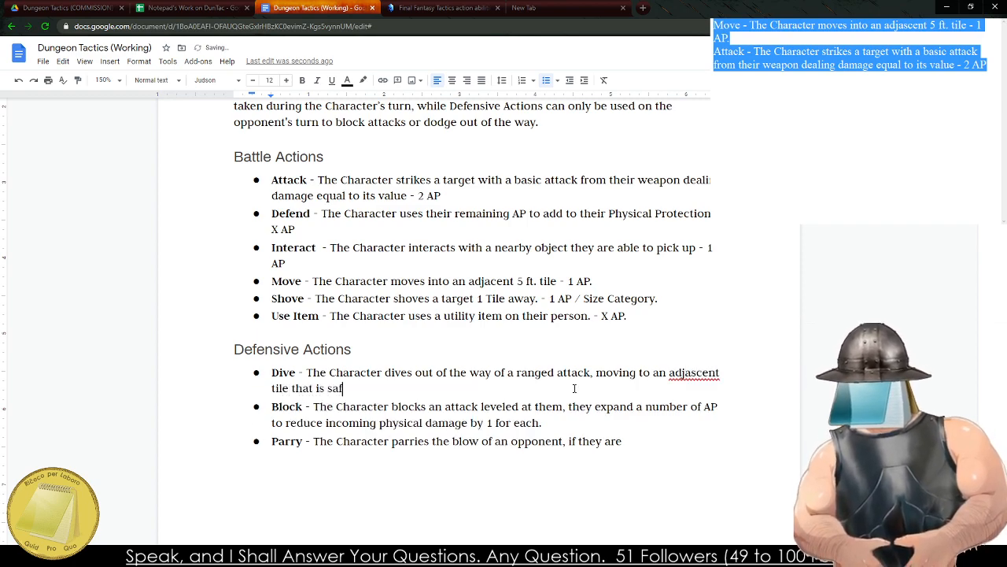
type("e - X AP")
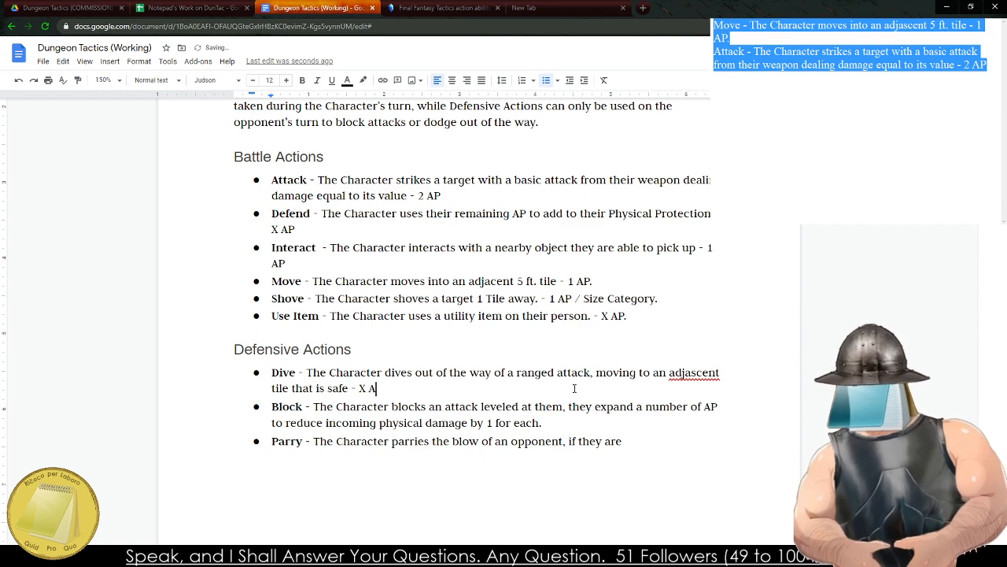
End the Dive entry with the cost "- Remaining AP.".
key("BackSpace")
key("BackSpace")
key("BackSpace")
key("BackSpace")
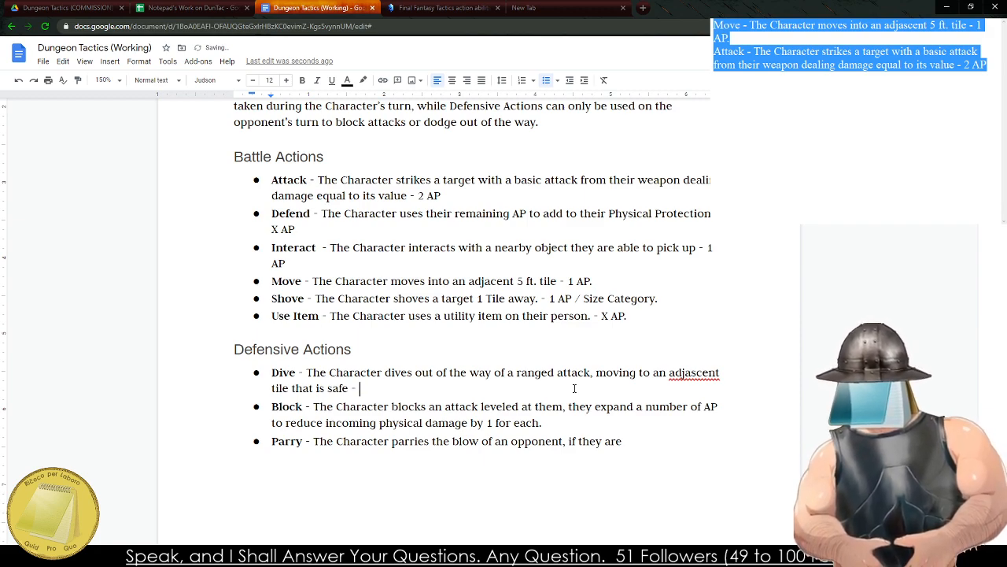
type("Remaining AP")
type(".")
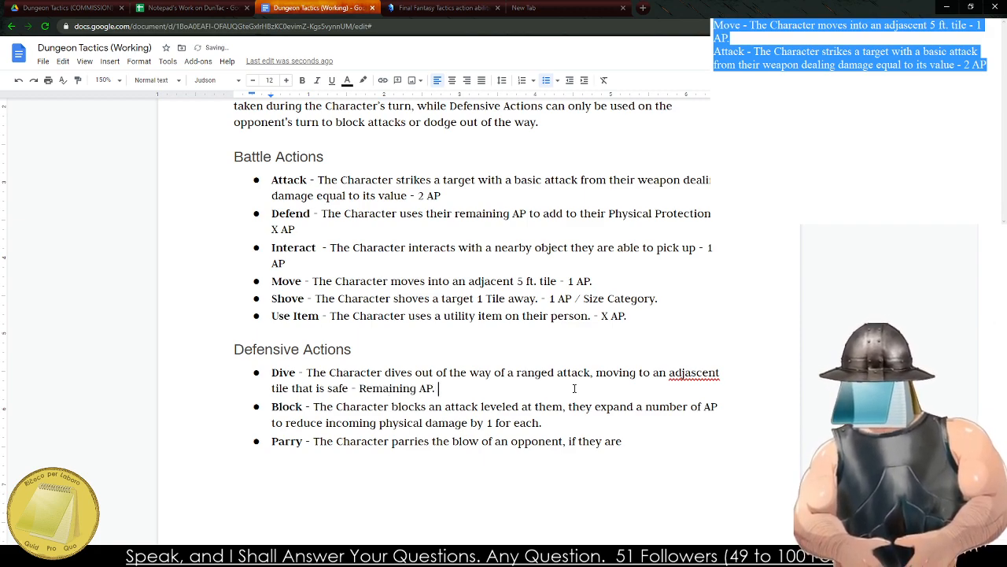
Correct the misspelled "adjascent" in the Dive entry to the suggested "adjacent".
right_click(704, 370)
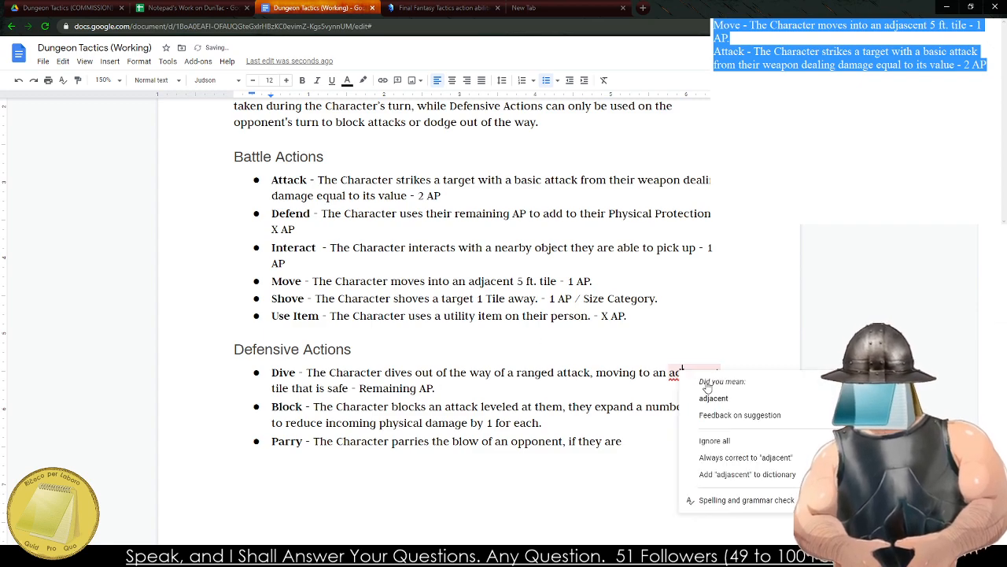
left_click(713, 382)
right_click(699, 347)
Change the Defend entry's cost under Battle Actions to "Remaining AP".
left_click(275, 229)
double_click(276, 229)
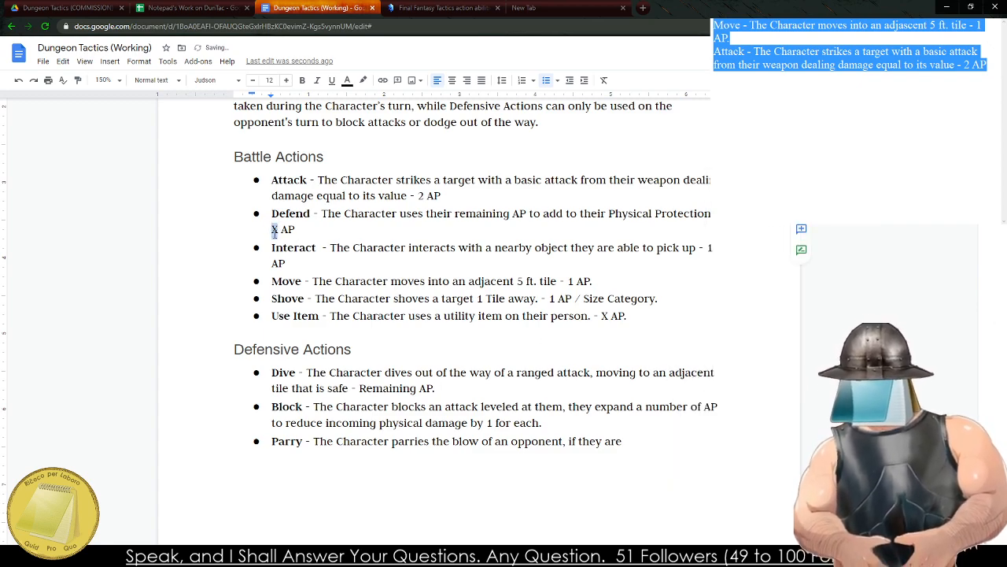
type("Remaining")
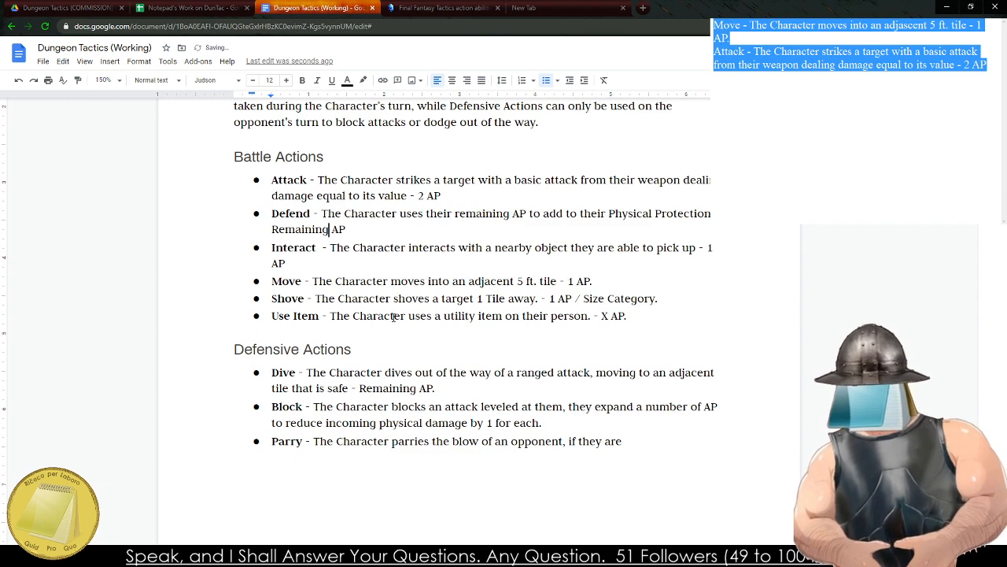
left_click(603, 316)
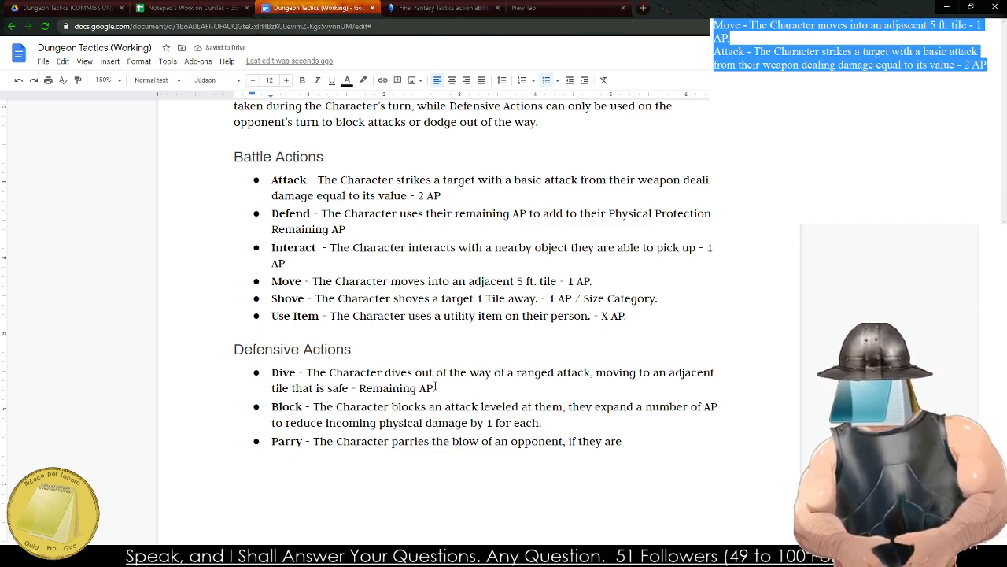
Remove the clause about expanding AP to reduce damage from the Block entry, including the comma after "leveled at them".
left_click_drag(373, 407, 482, 407)
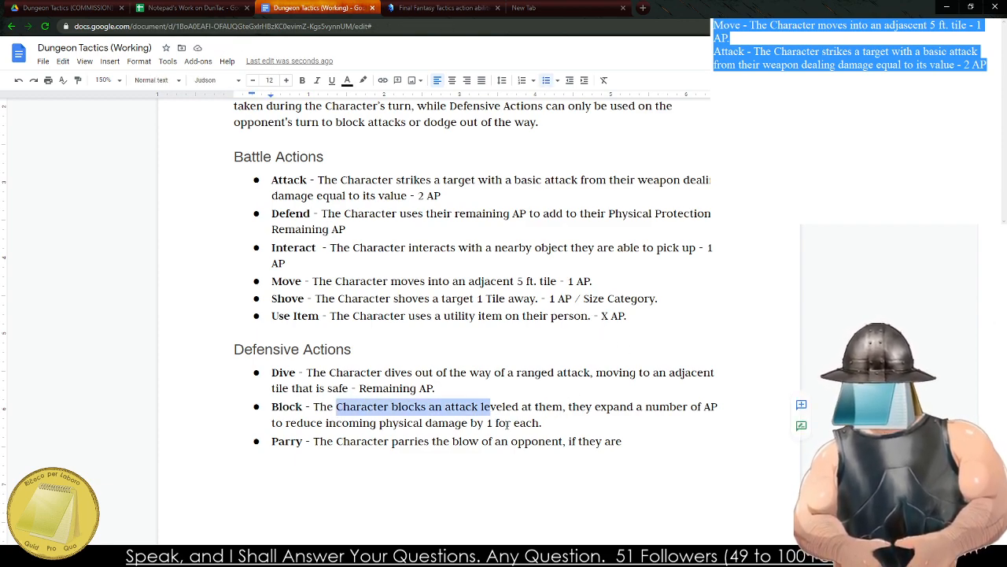
left_click(590, 427)
left_click_drag(591, 426, 576, 406)
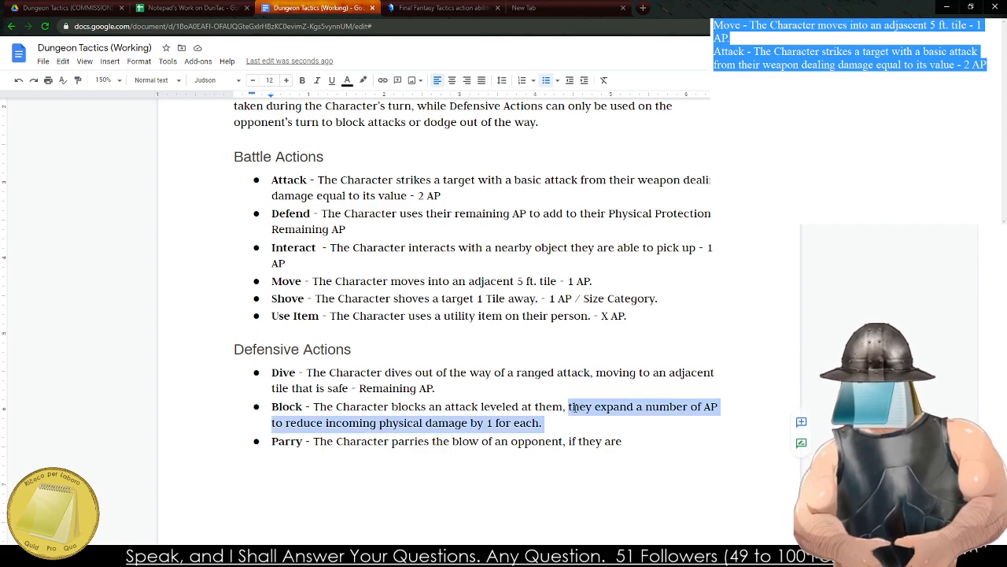
key("BackSpace")
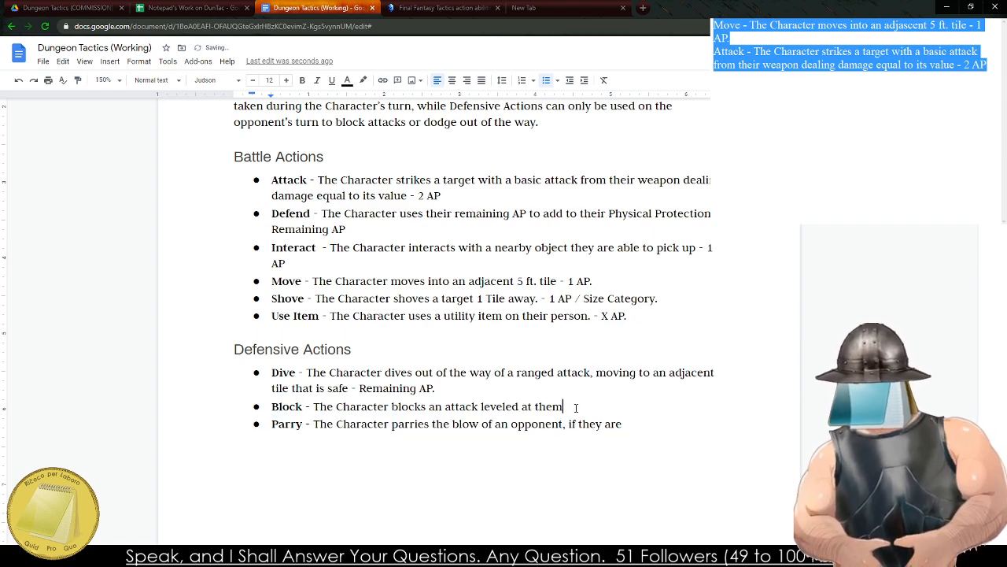
key("ctrl+z")
key("BackSpace")
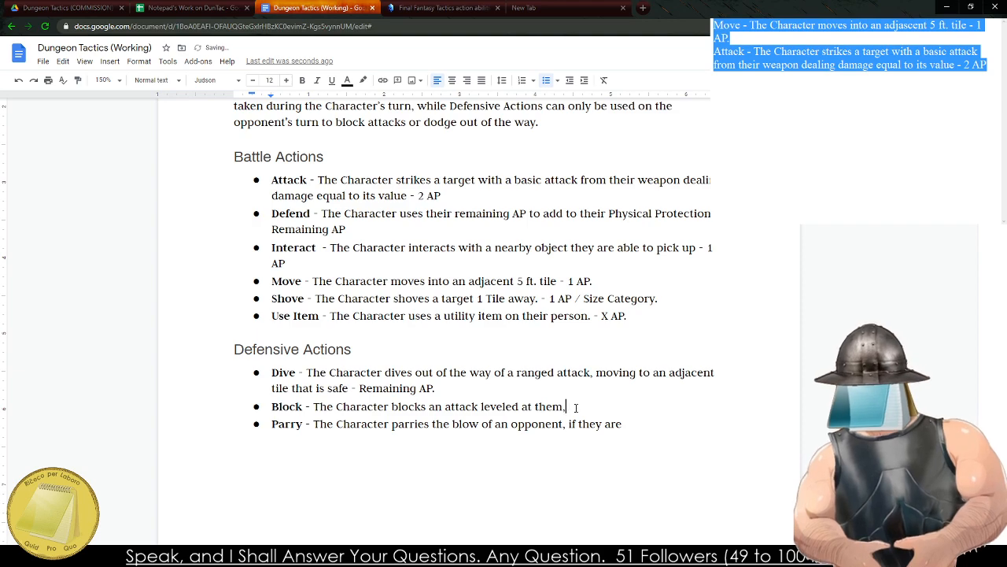
key("BackSpace")
End the Block entry with the cost "- AP Equal to Damage Being Blocked".
type("- ")
type("AP")
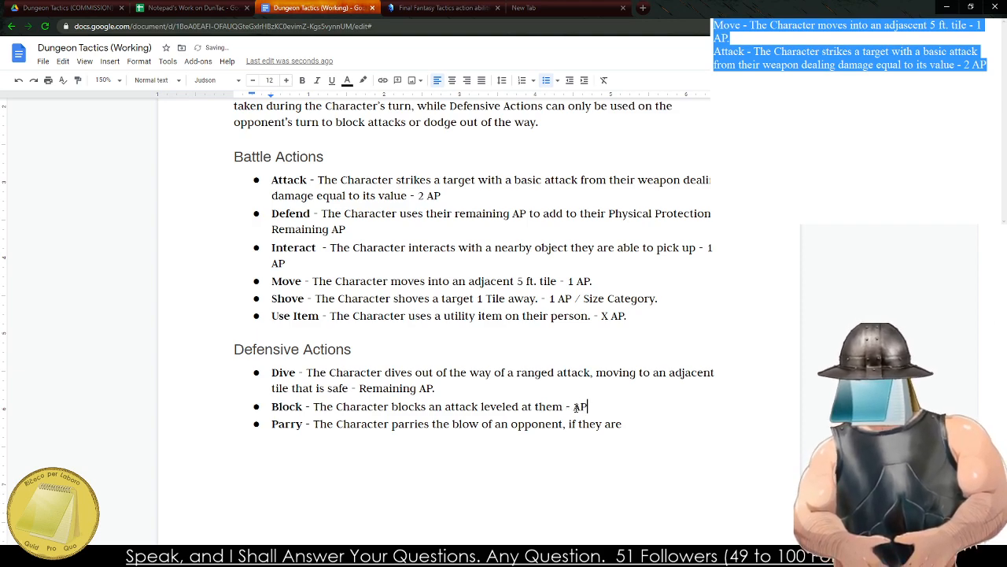
type(" Equal to Damag")
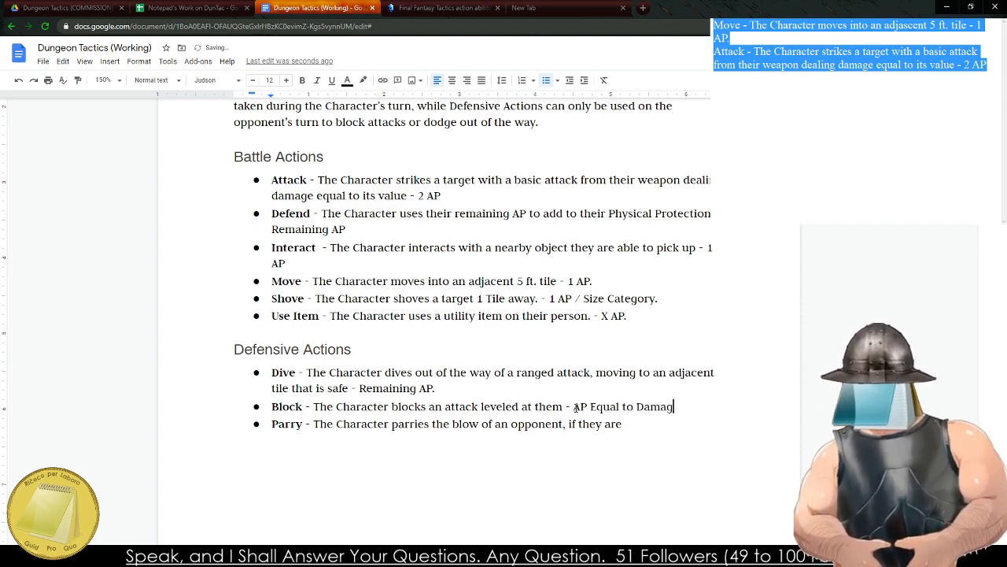
type("e Being Blocked")
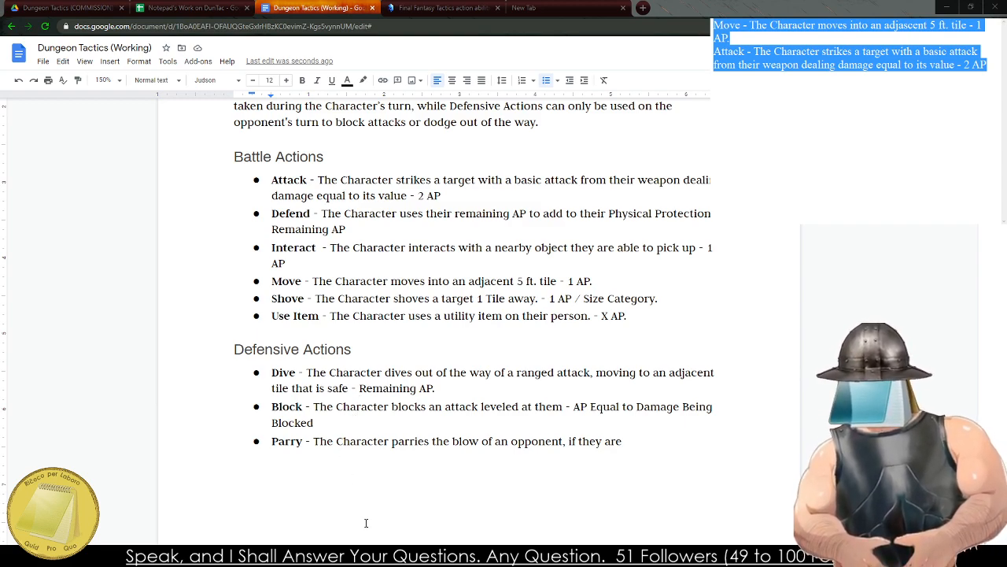
Complete the Parry description so it ends "if they are successful, they deal melee damage to the target. -".
left_click_drag(647, 456, 589, 457)
left_click(636, 455)
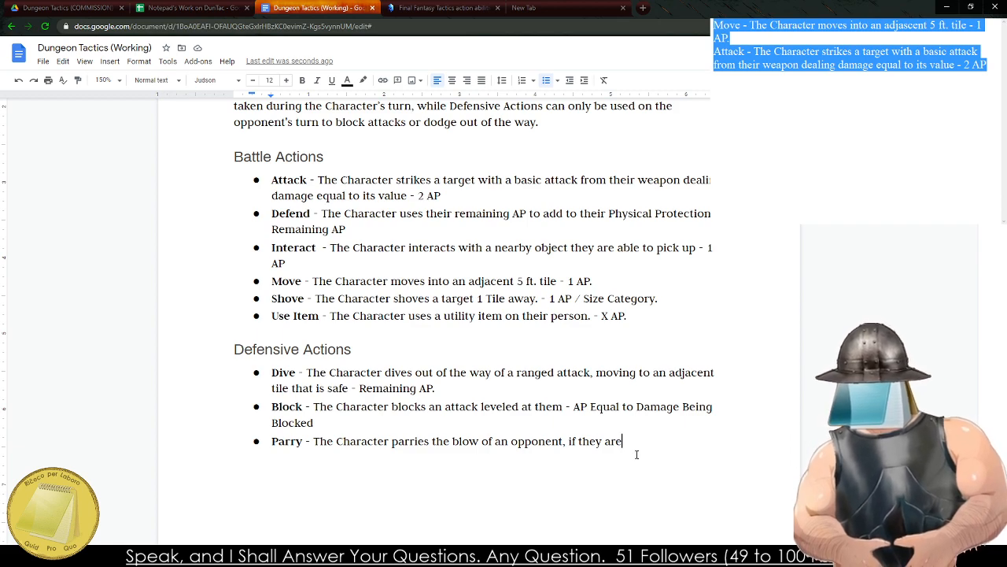
key("BackSpace")
key("BackSpace")
key("BackSpace")
key("BackSpace")
key("BackSpace")
key("BackSpace")
key("BackSpace")
key("BackSpace")
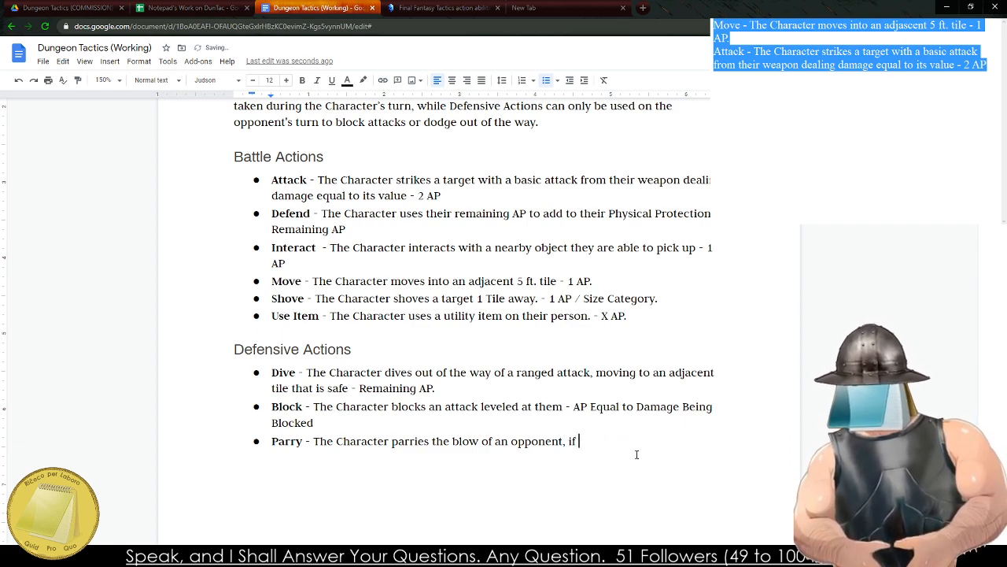
type("they are success")
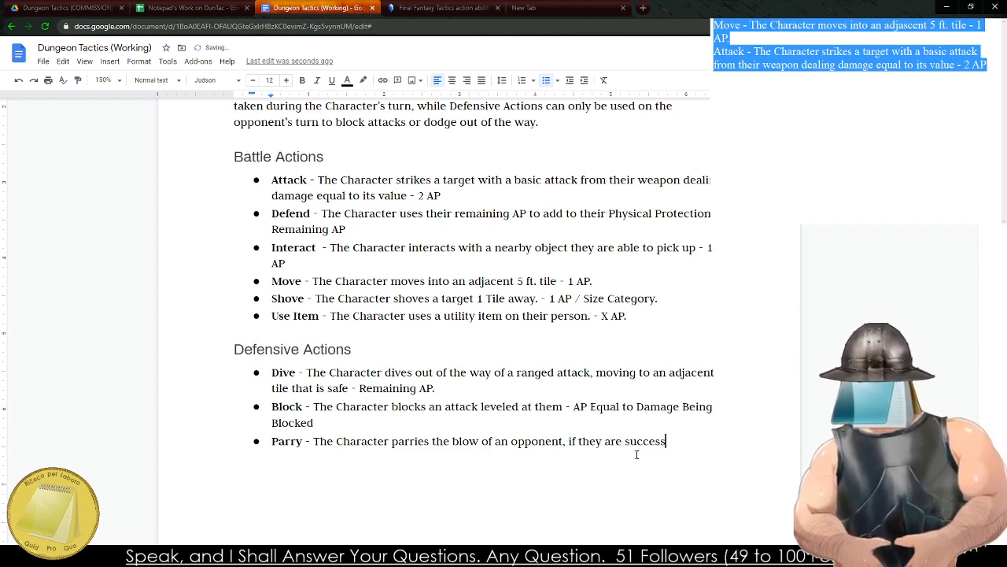
type("ful, they d")
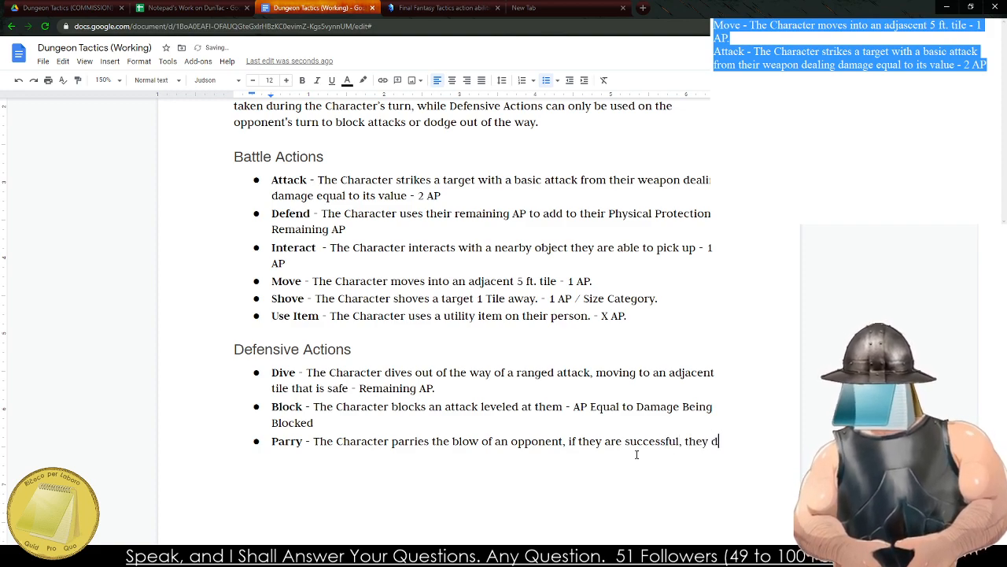
type("eal melee d")
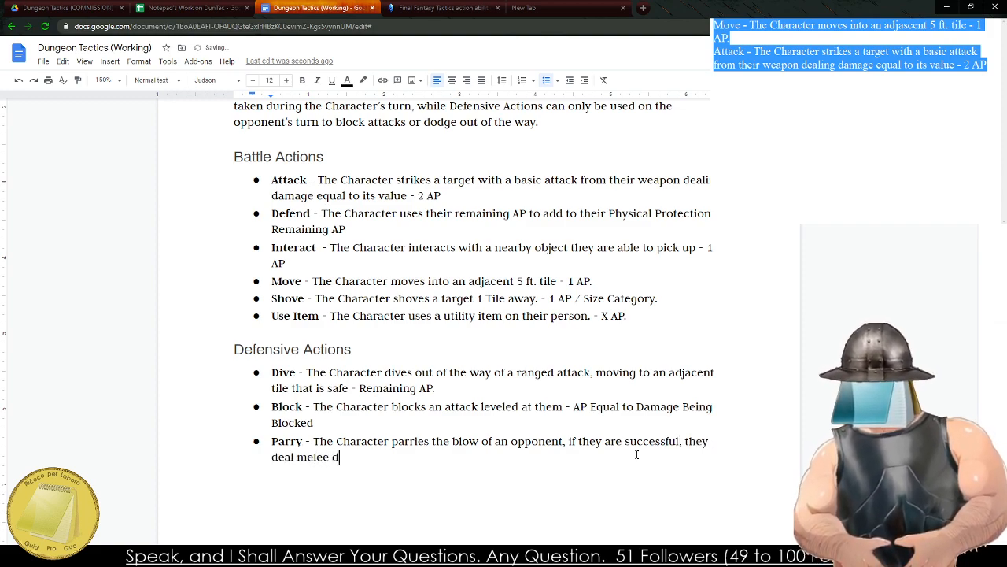
type("amage")
key("BackSpace")
key("BackSpace")
key("BackSpace")
key("BackSpace")
key("BackSpace")
key("BackSpace")
key("BackSpace")
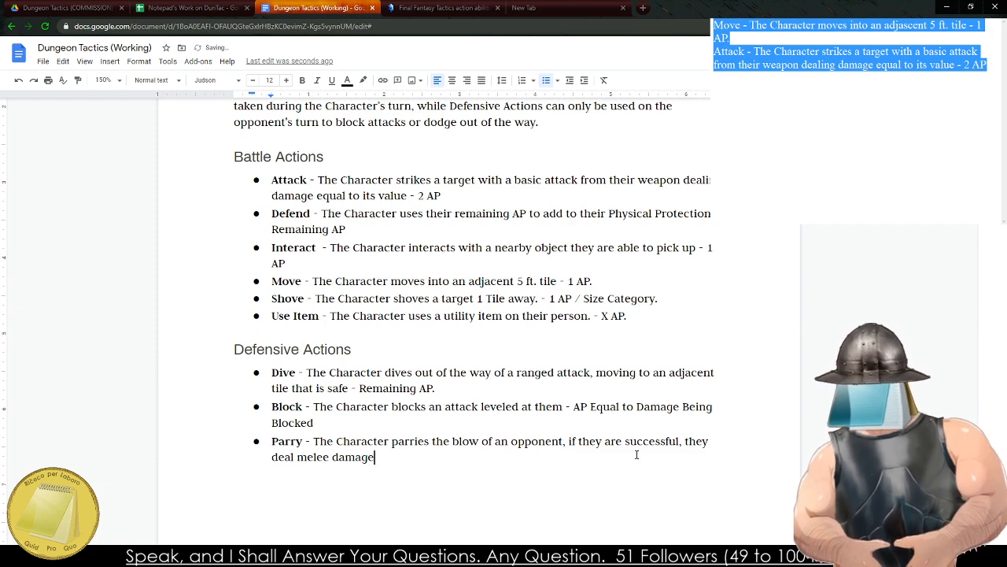
type("me")
key("BackSpace")
key("BackSpace")
type("damage to the ta")
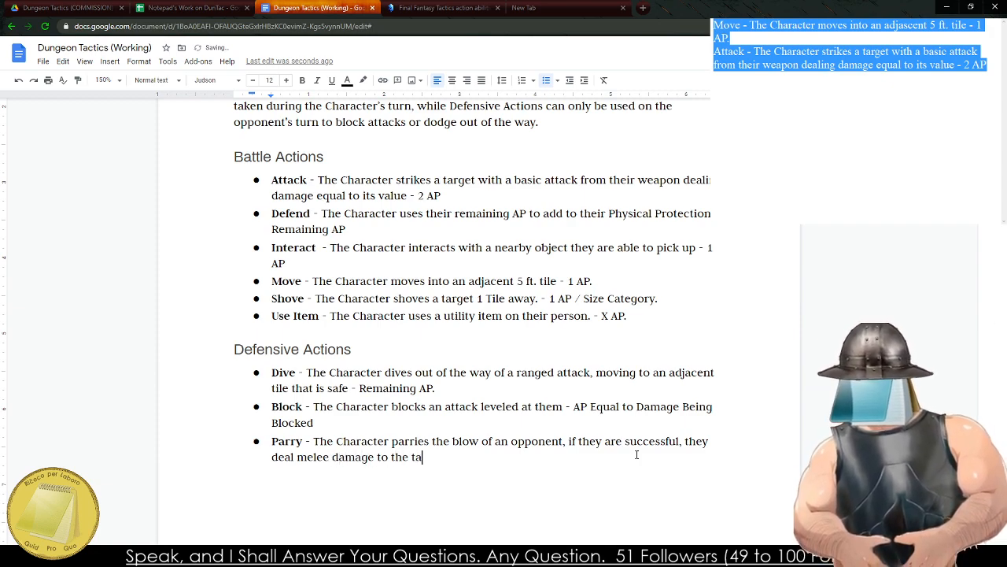
type("rget. - AP ")
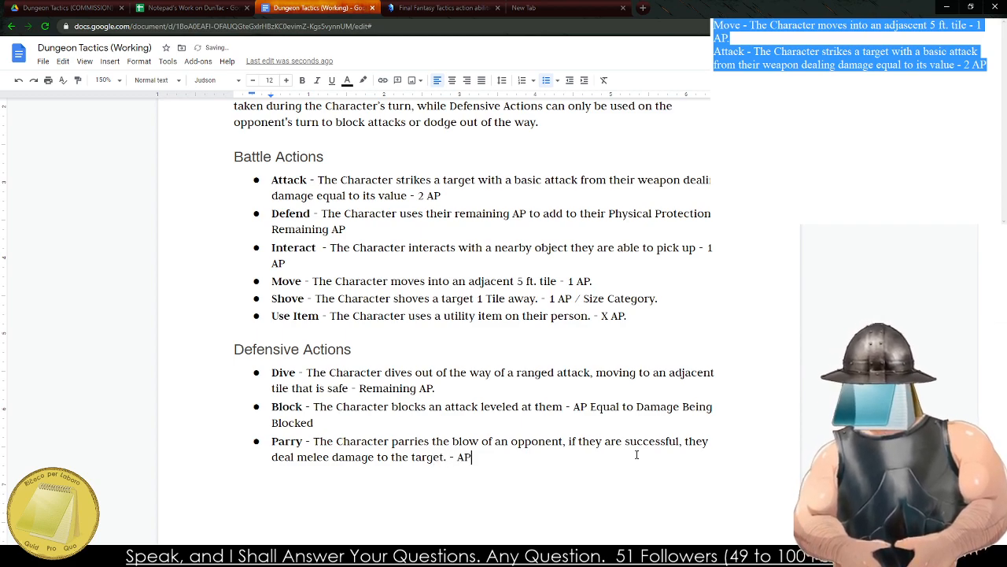
type("equal to ")
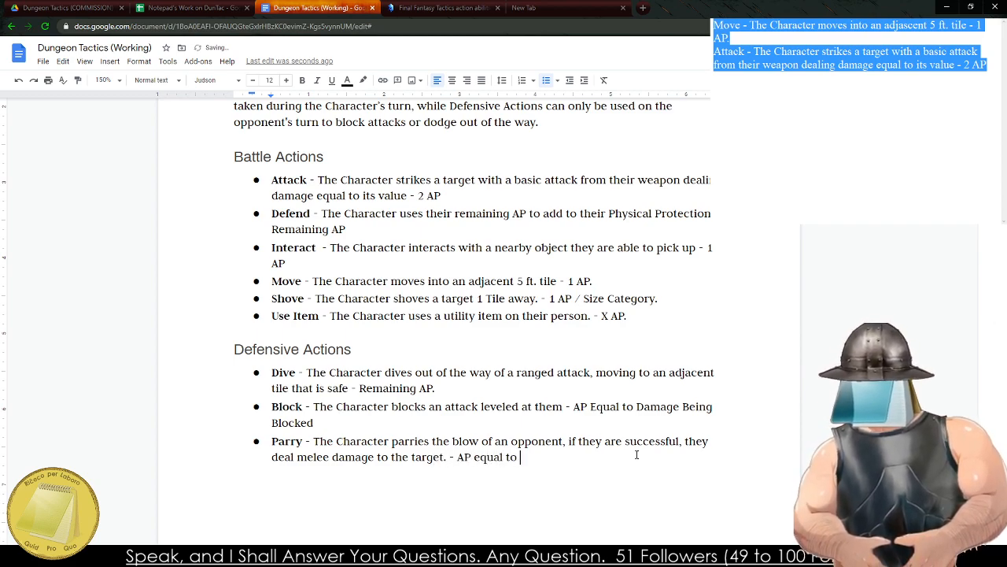
type("double ")
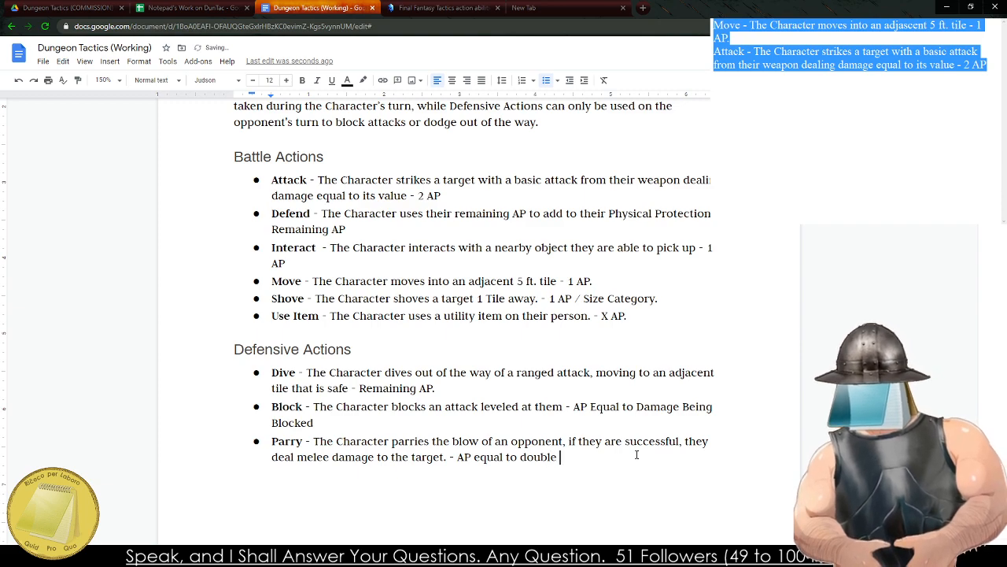
type("attack value.")
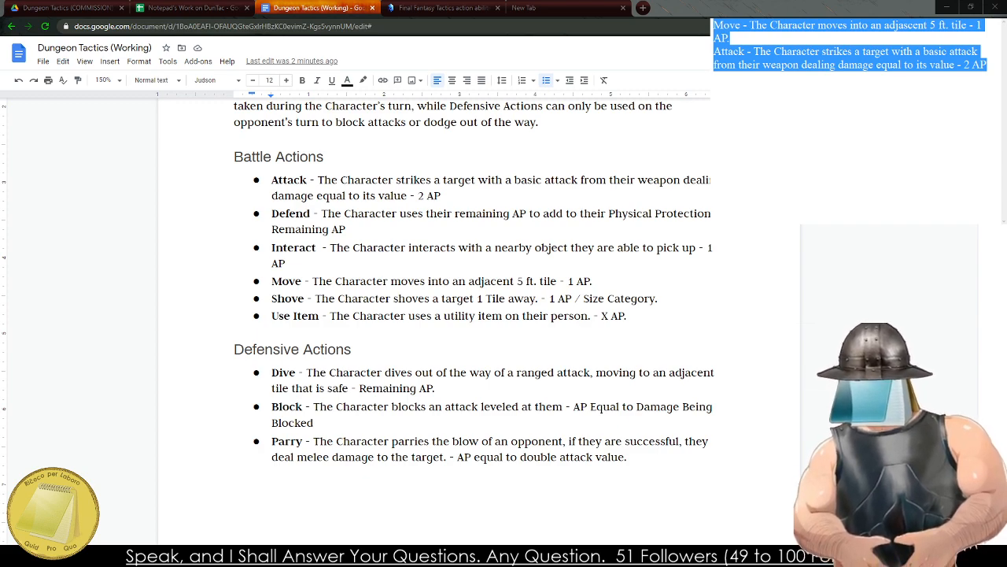
Add a new bullet below Parry under Defensive Actions with the bold name "Dodge".
left_click(389, 179)
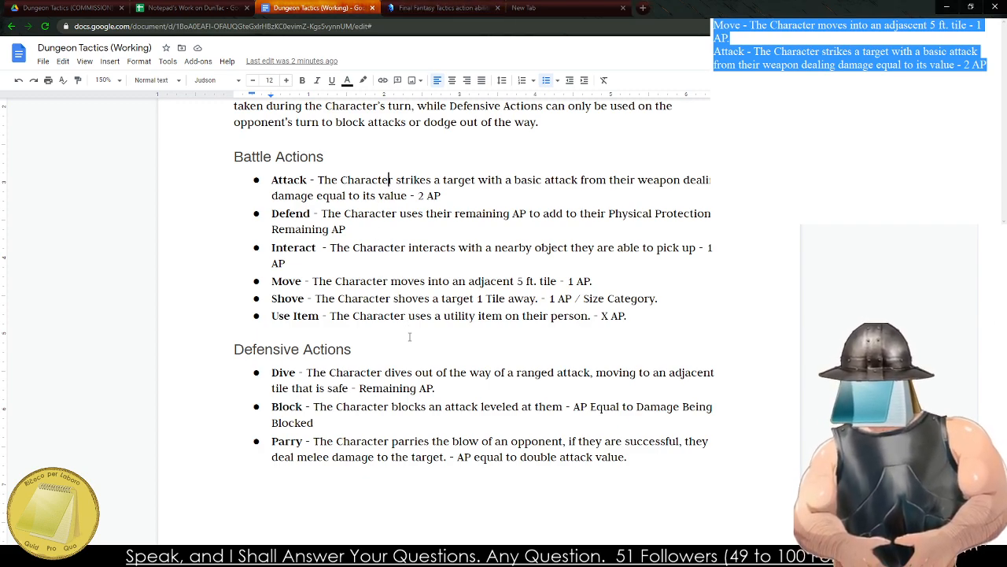
left_click(271, 405)
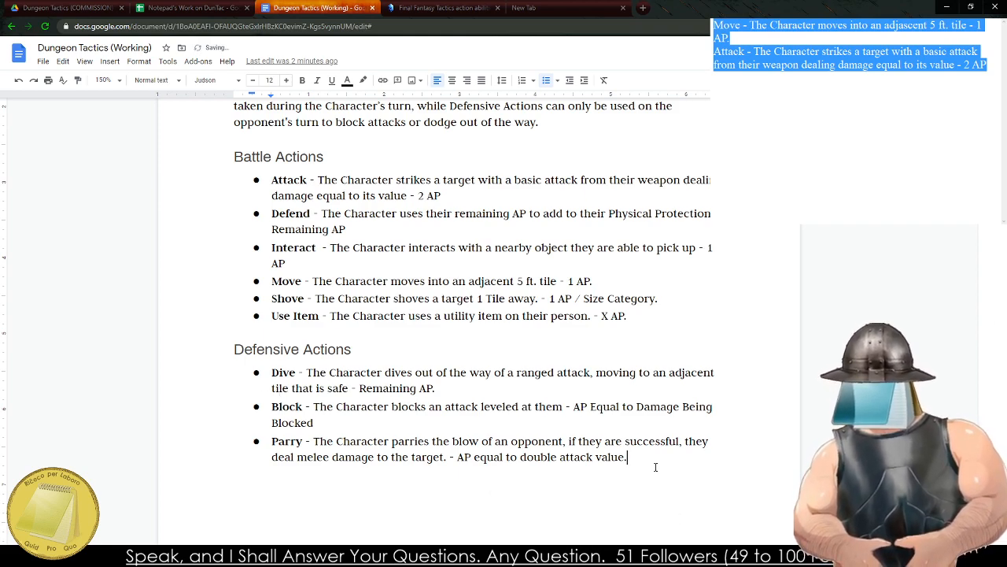
key("Return")
type("Di")
key("BackSpace")
key("BackSpace")
key("ctrl+b")
type("Dodge")
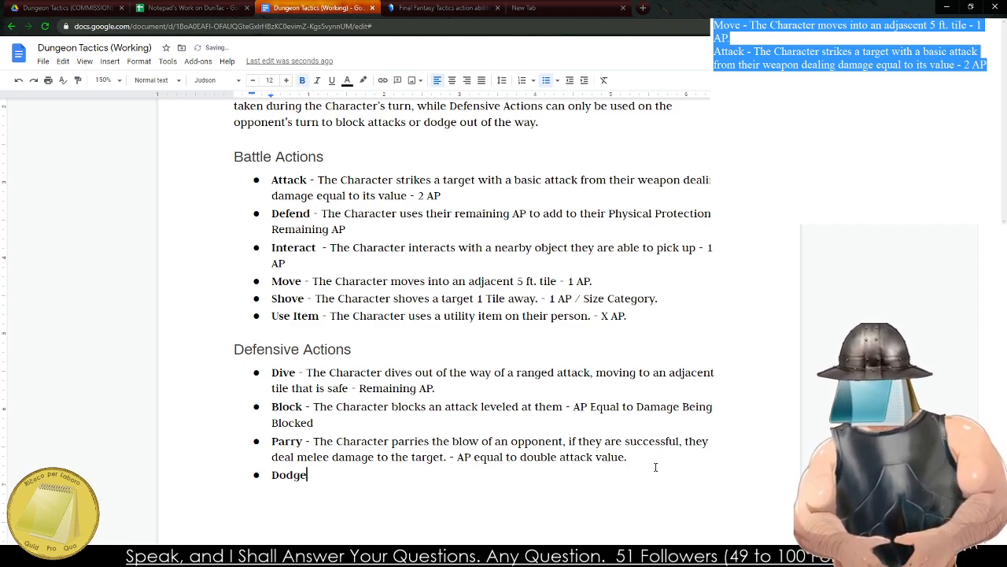
Describe Dodge in regular weight with "- The Character dodges out of the way of an incoming strike,".
key("ctrl+b")
type("- The Ch")
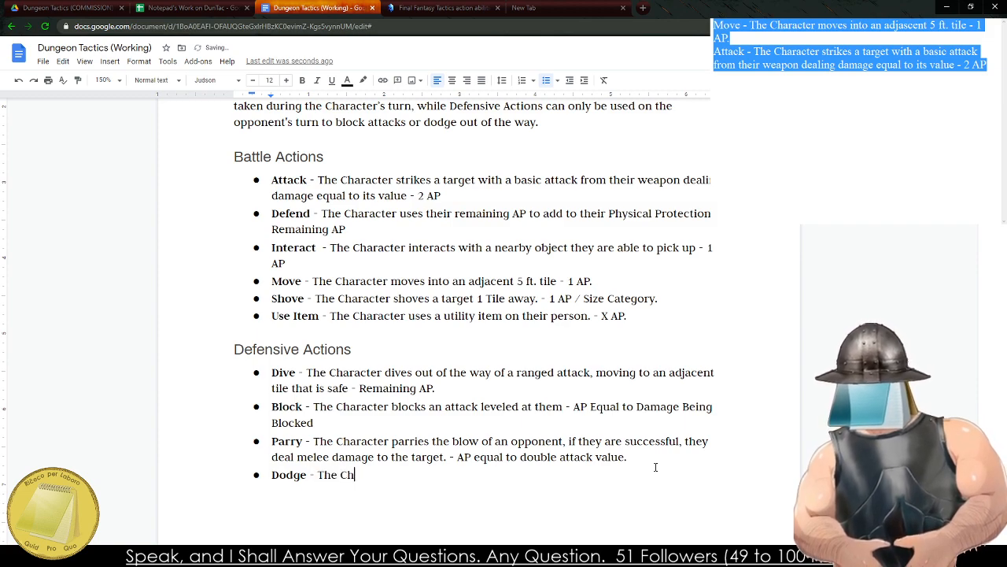
type("aracter dodges out of the way of ")
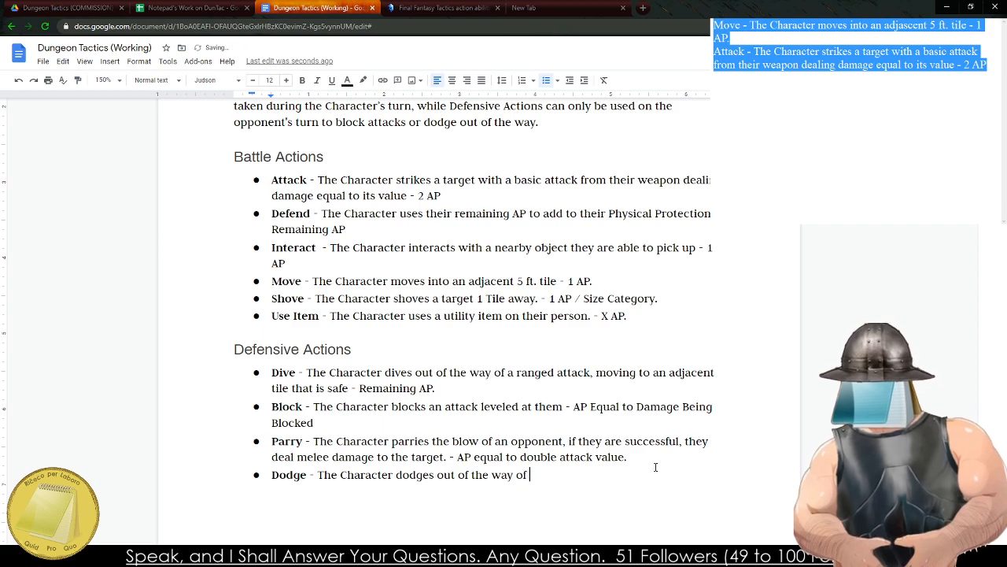
type("an incoming strike, the")
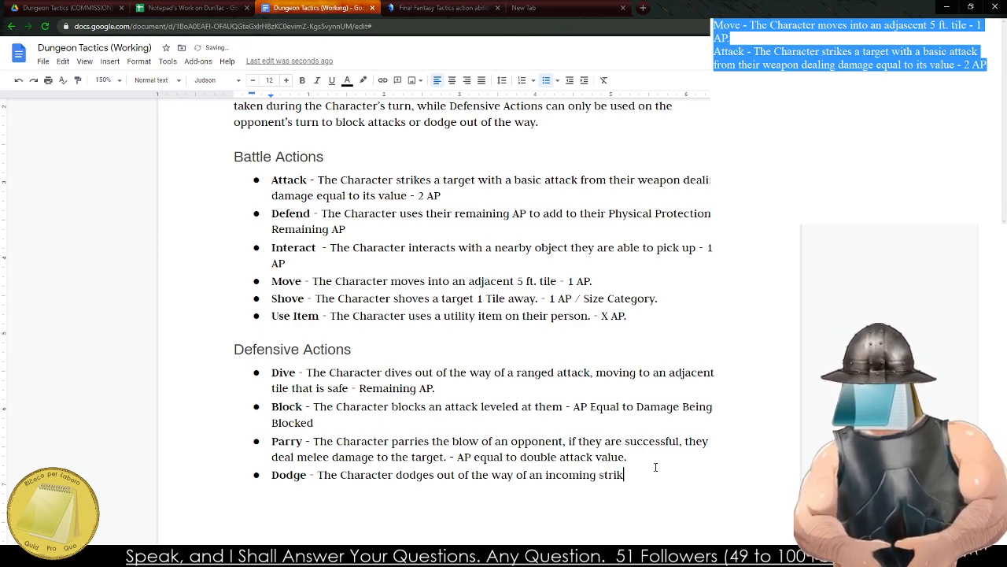
key("BackSpace")
key("BackSpace")
key("BackSpace")
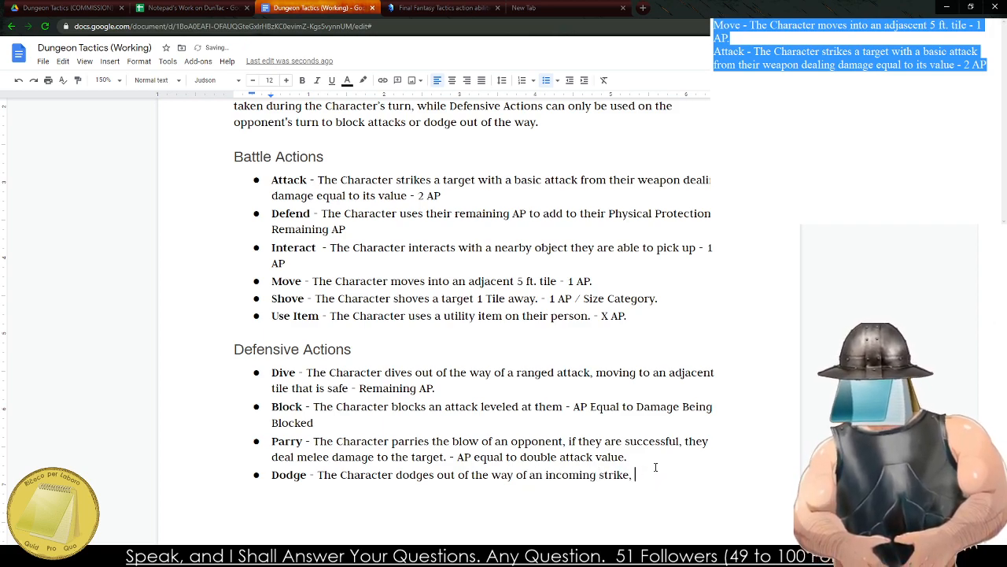
Continue the Dodge entry with "moving to an adjacent tile that is safe -".
type("mo")
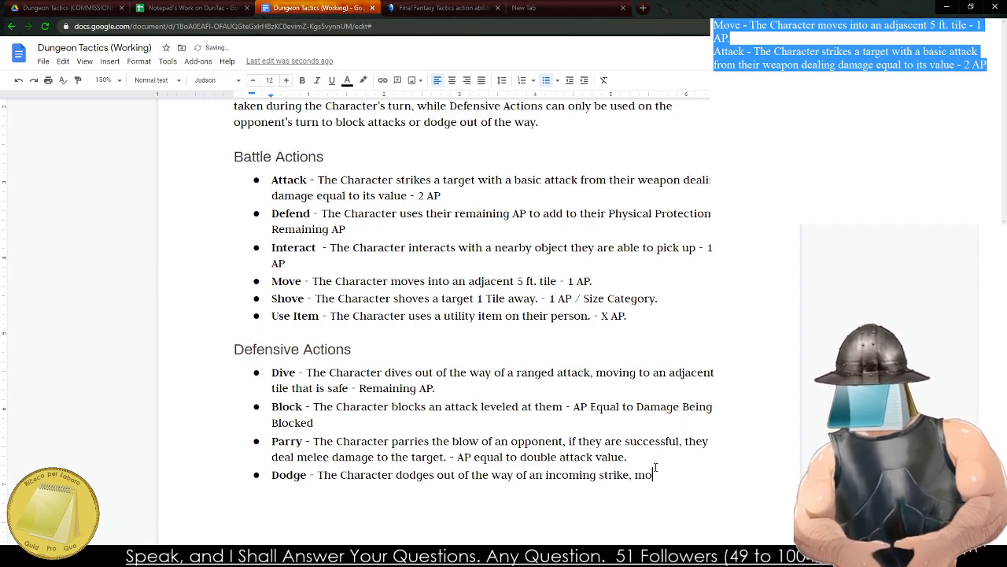
type("ving to an adja")
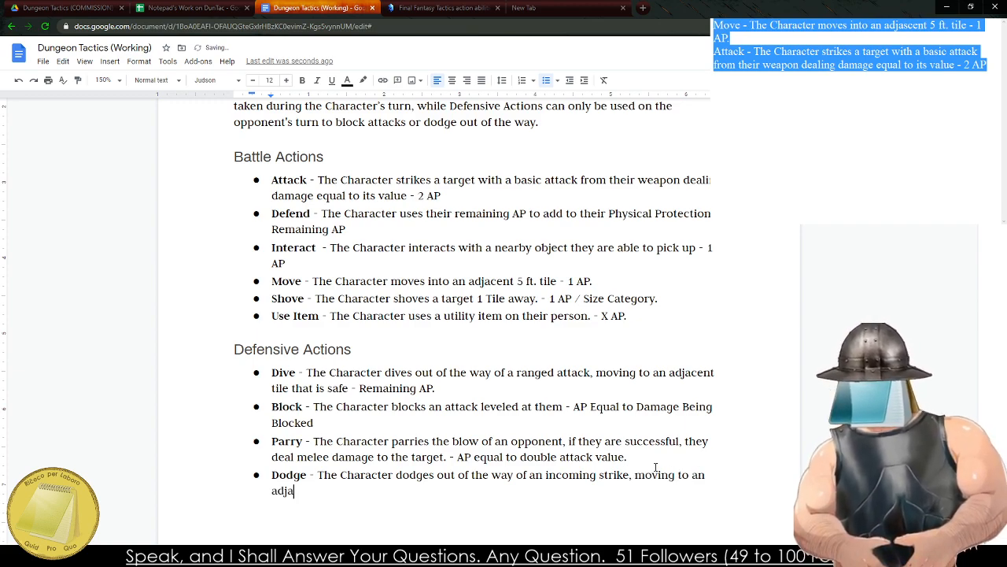
type("scent")
key("BackSpace")
key("BackSpace")
key("BackSpace")
key("BackSpace")
key("BackSpace")
type("cent tile ")
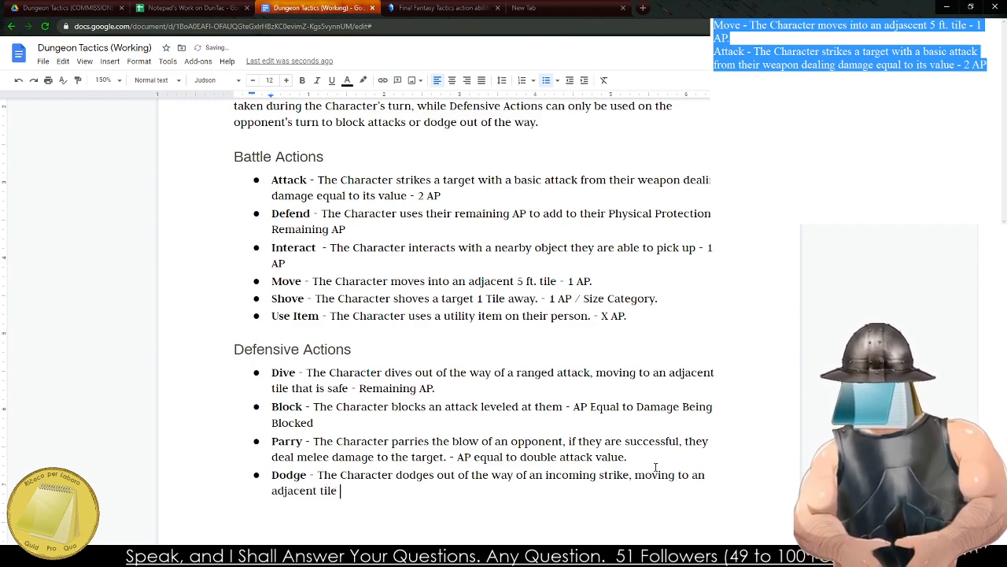
type("that is sa")
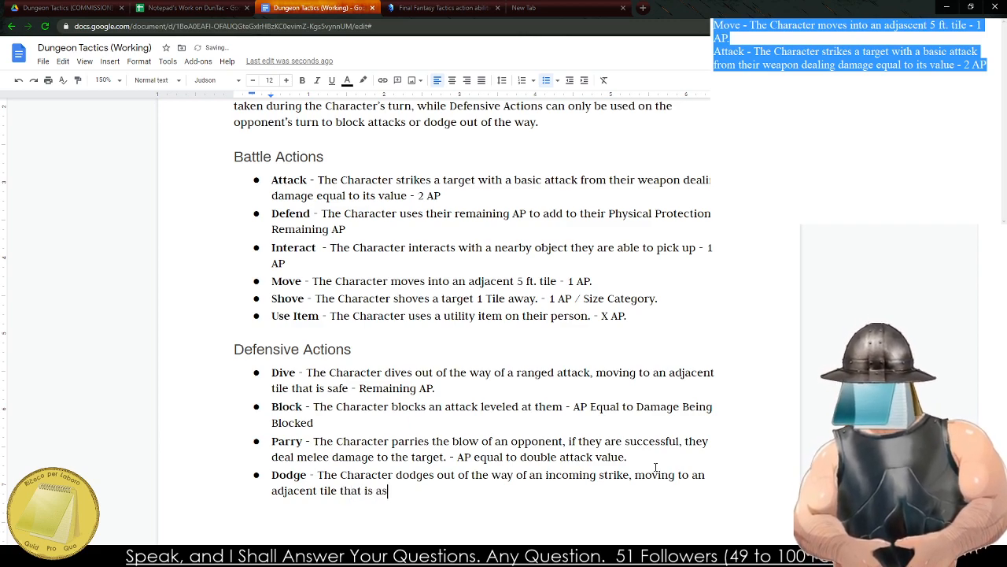
type("fe -")
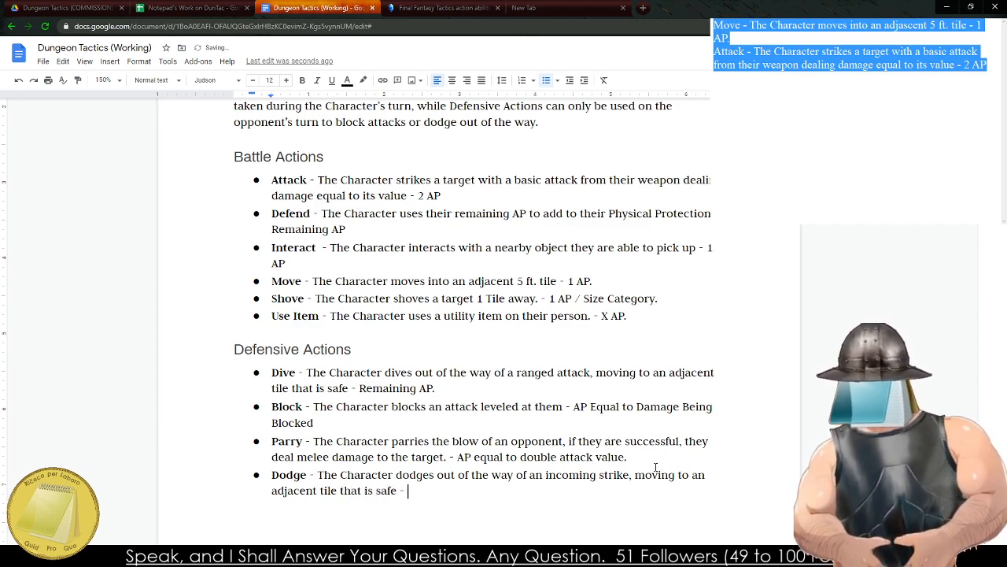
Insert ", they have Stun 2" after "safe" in the Dive entry, keeping a single space before the dash.
key("Up")
key("Up")
key("Up")
key("Up")
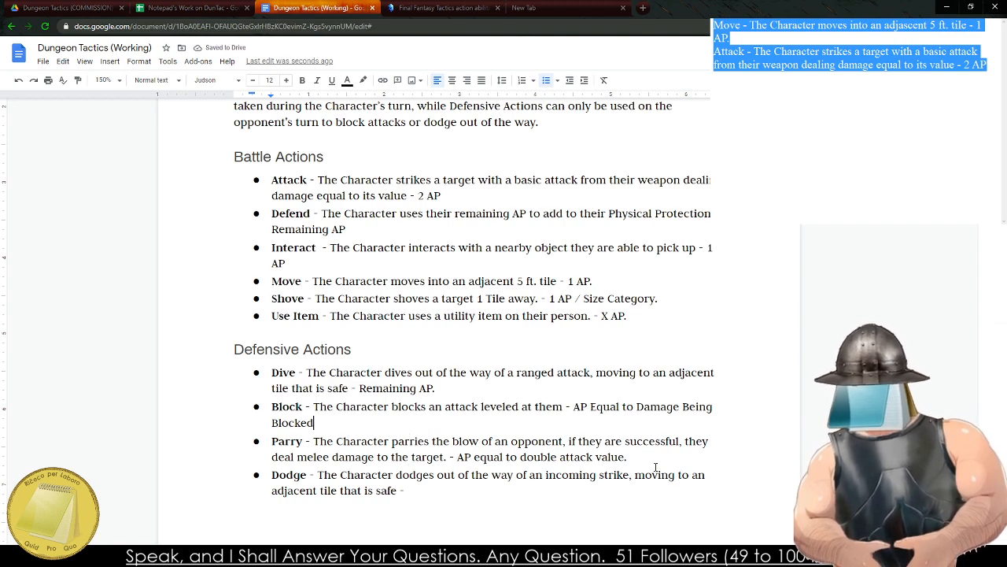
key("Left")
key("Left")
key("Left")
key("Left")
key("Left")
key("Left")
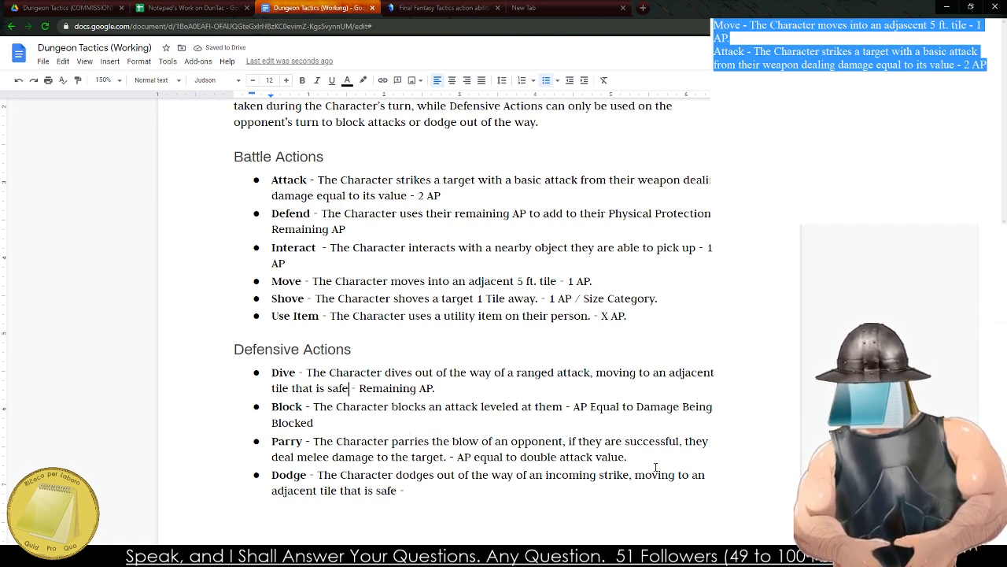
type(", they are st")
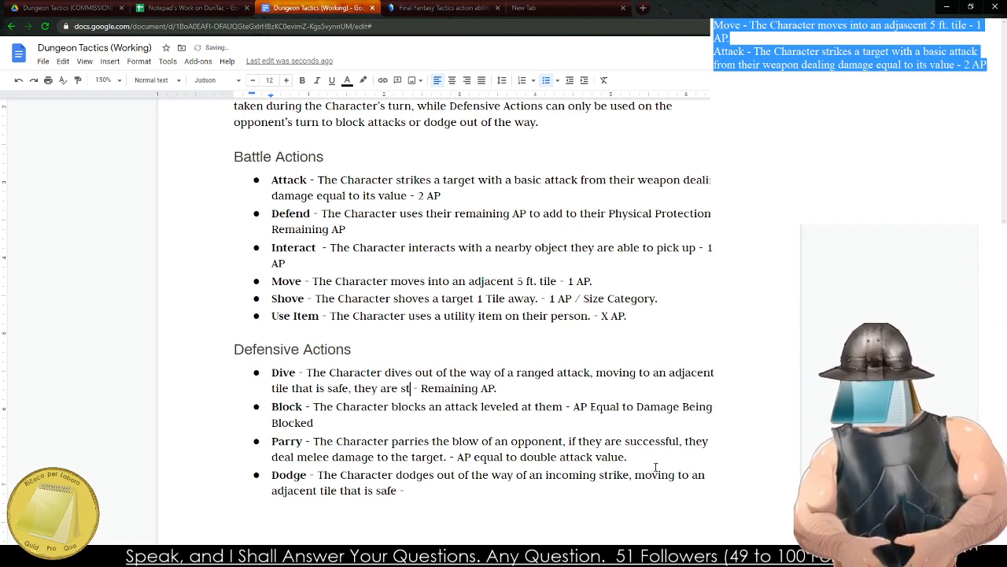
key("BackSpace")
key("BackSpace")
key("BackSpace")
type("ve Stun 2")
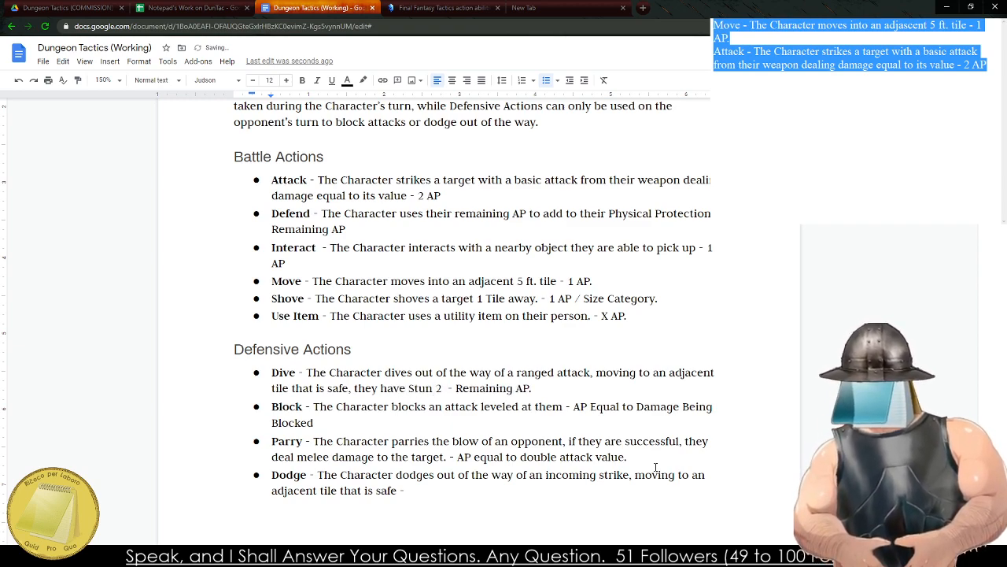
key("BackSpace")
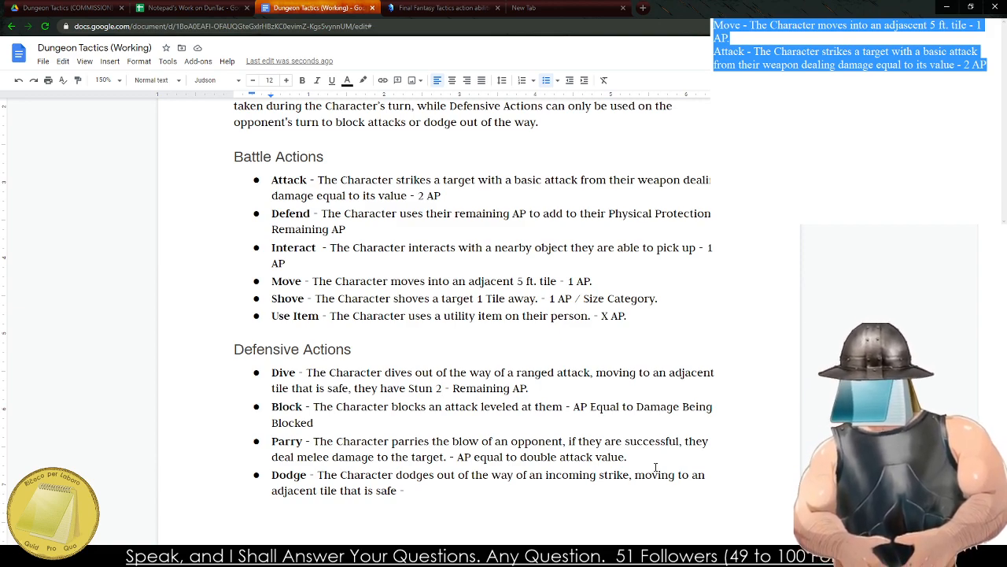
Replace "safe -" at the end of the Dodge entry with "unoccupied.".
left_click(482, 491)
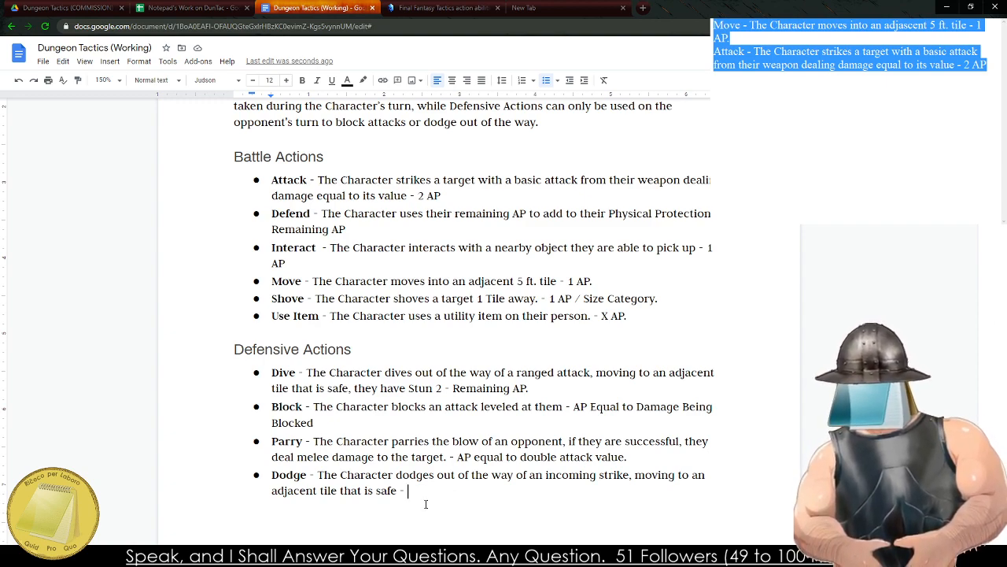
key("BackSpace")
key("BackSpace")
key("BackSpace")
key("BackSpace")
key("BackSpace")
key("BackSpace")
key("BackSpace")
type("uno")
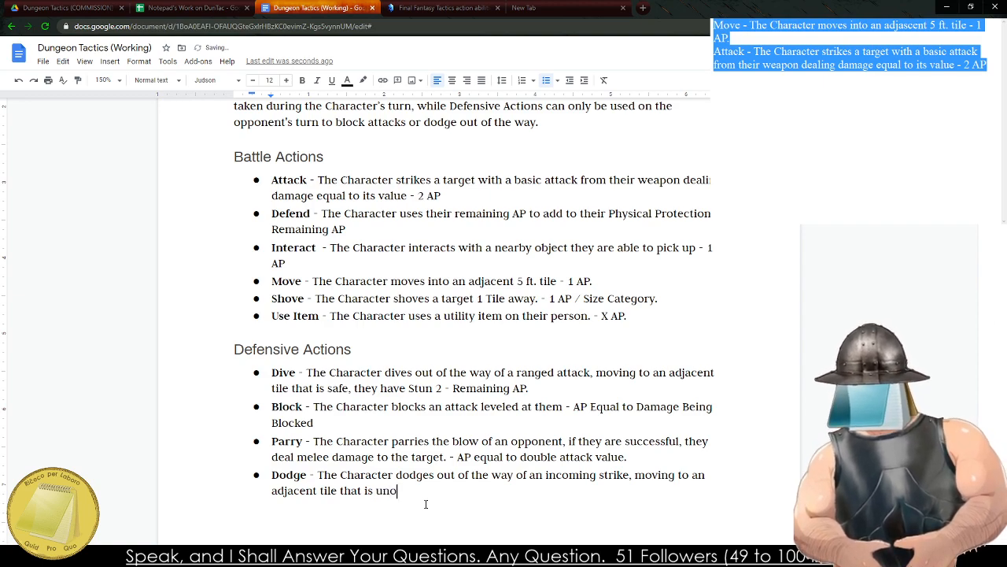
type("ccupied. ")
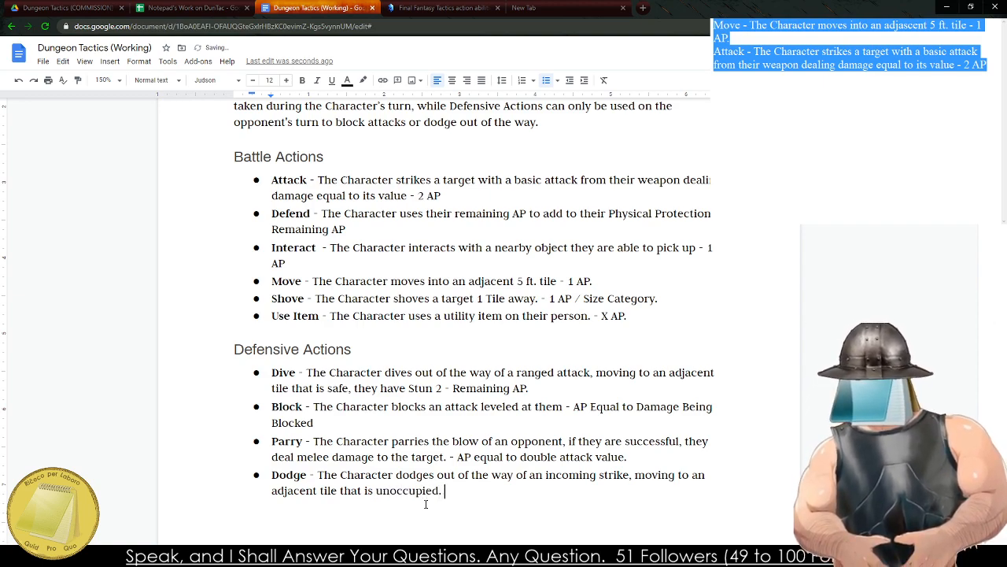
type("- A")
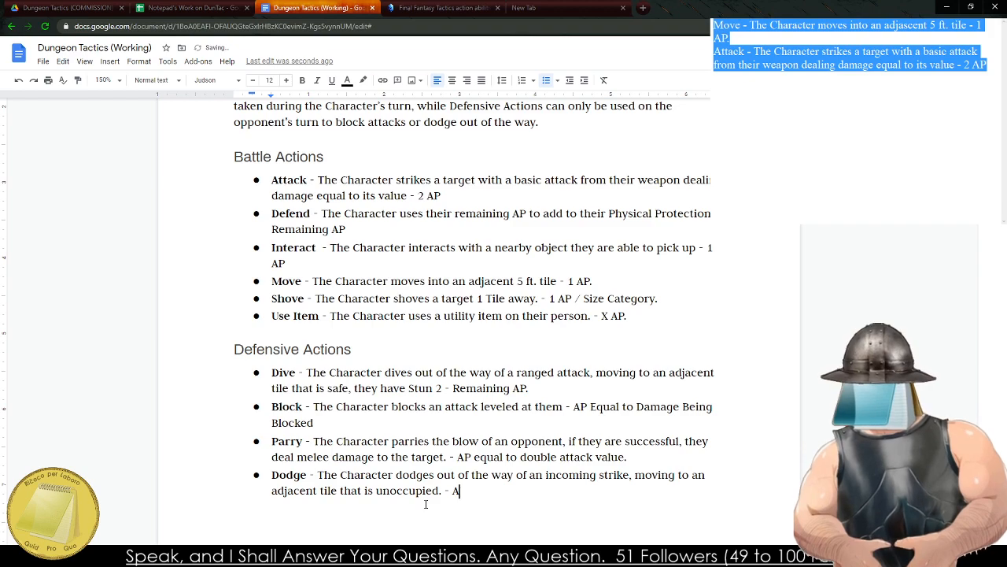
Add the AP cost "- AP equal to double melee attack value" at the end of the Dodge entry.
key("BackSpace")
type("AP Equal")
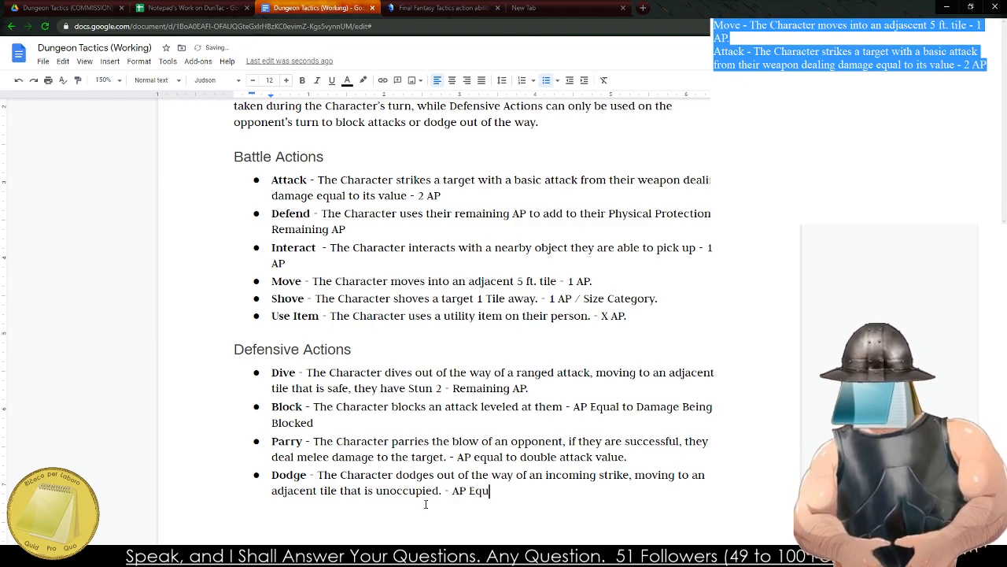
key("BackSpace")
key("BackSpace")
key("BackSpace")
key("BackSpace")
key("BackSpace")
type("equal")
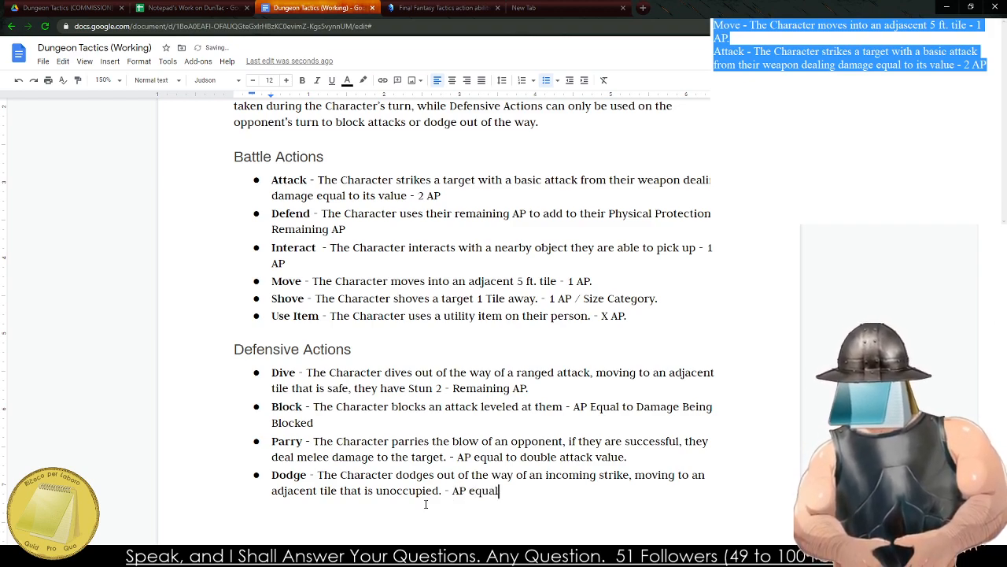
type(" to double the")
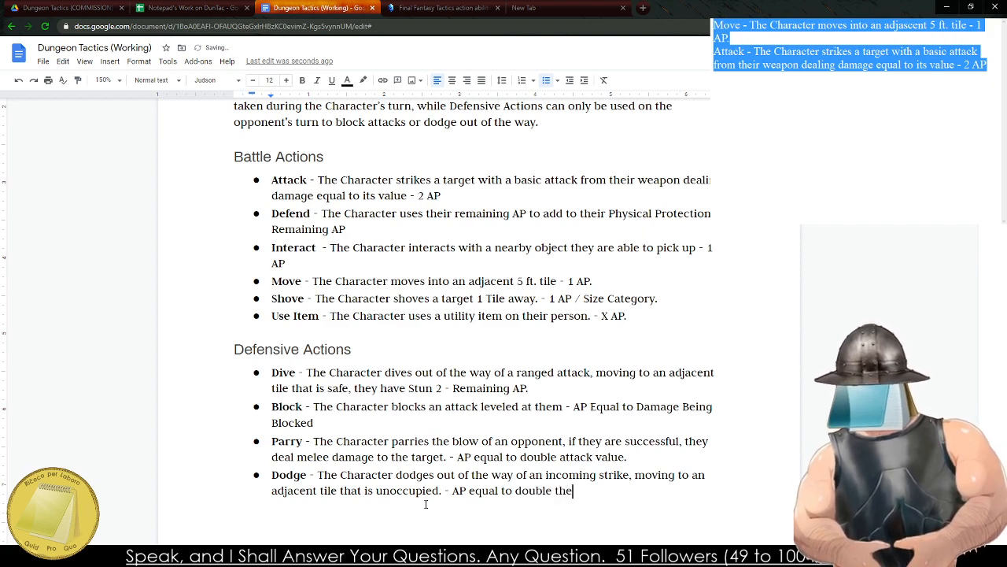
key("BackSpace")
key("BackSpace")
key("BackSpace")
type("melee a")
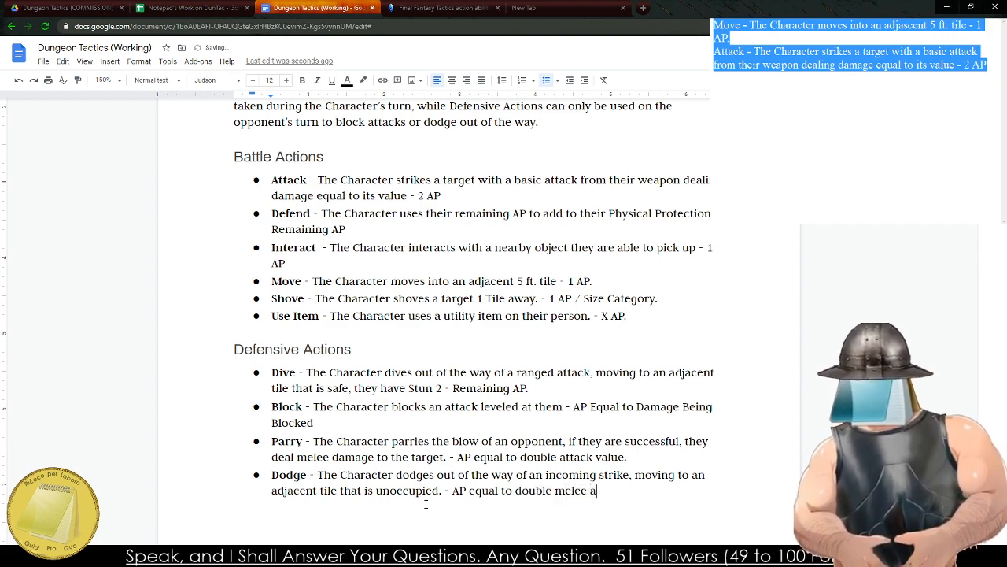
type("ttack value or e")
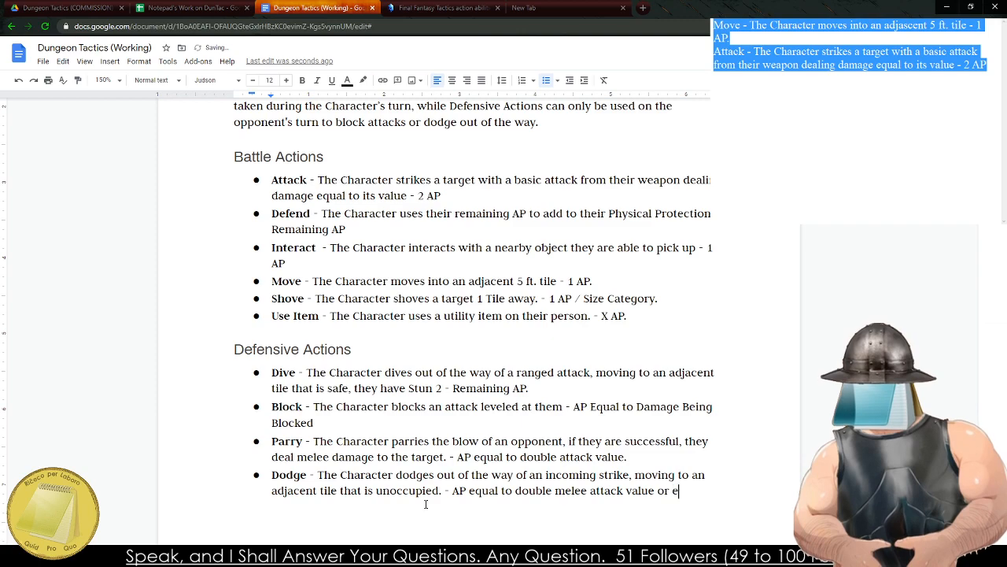
type("qual to ranged a")
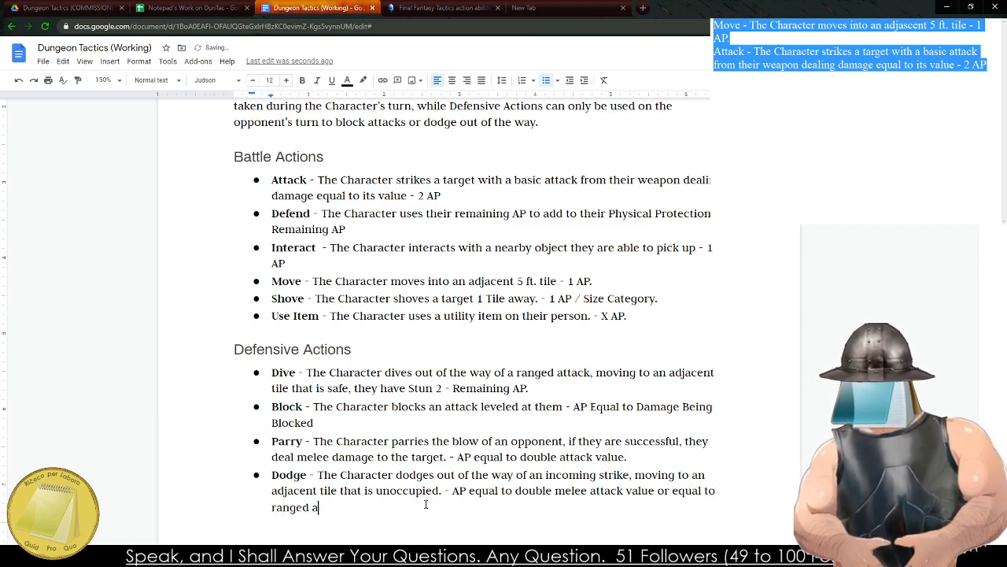
type("ttack value.")
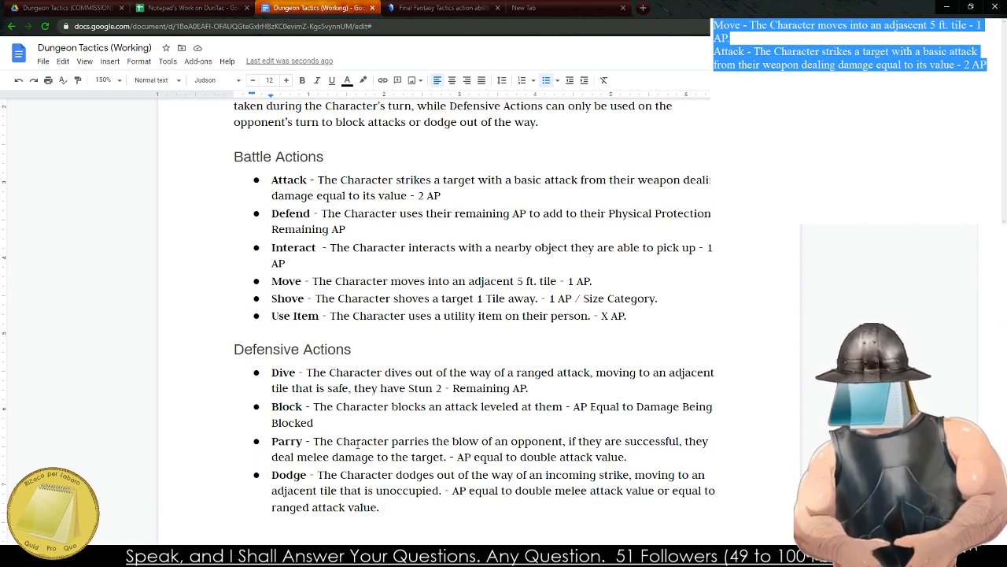
Sort the four Defensive Actions entries alphabetically from A to Z with the Sorted Paragraphs add-on.
mouse_move(383, 507)
left_mouse_down()
mouse_move(389, 490)
mouse_move(268, 373)
left_mouse_up()
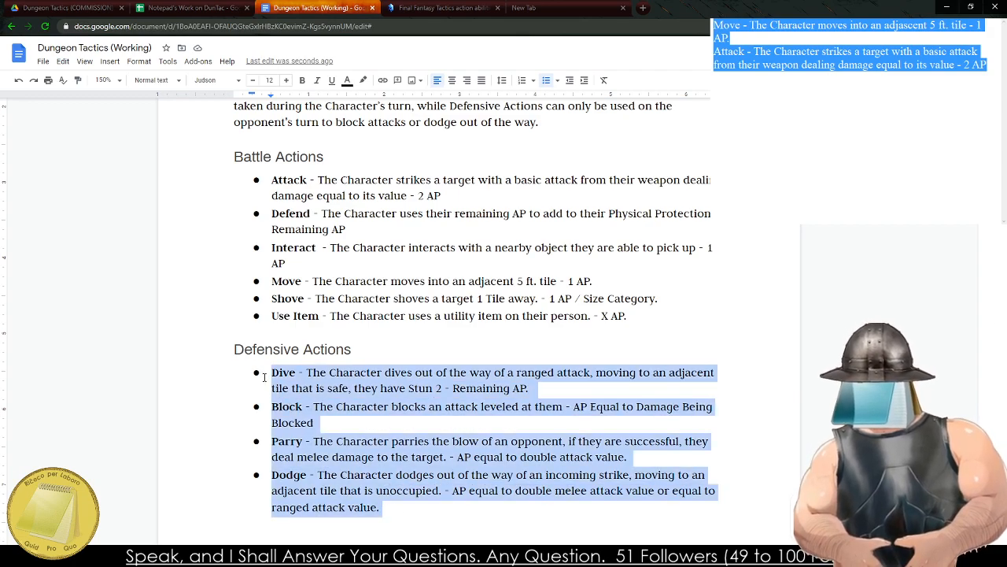
scroll(190, 246, "down", 1)
scroll(190, 246, "down", 3)
left_click(198, 61)
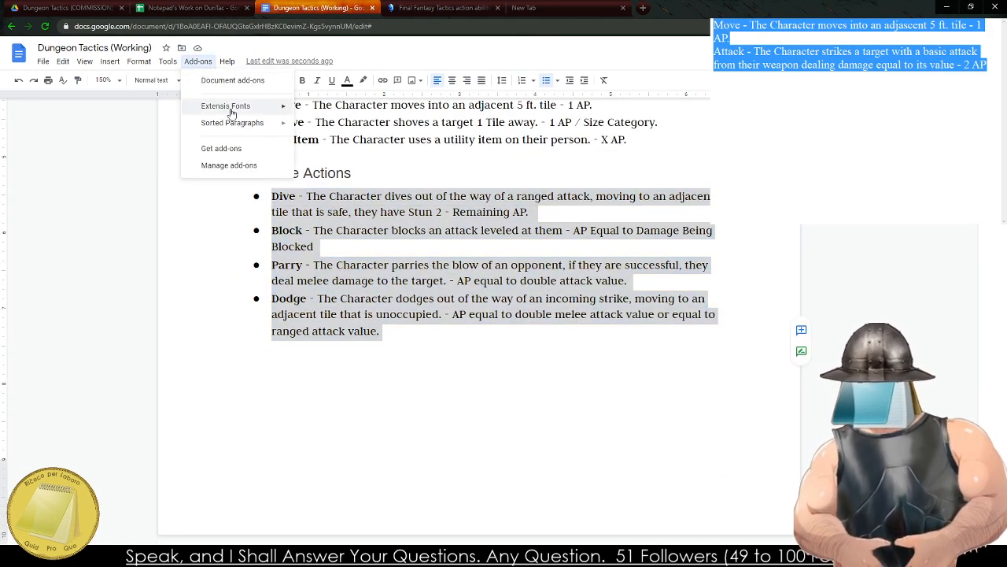
mouse_move(247, 131)
left_click(331, 126)
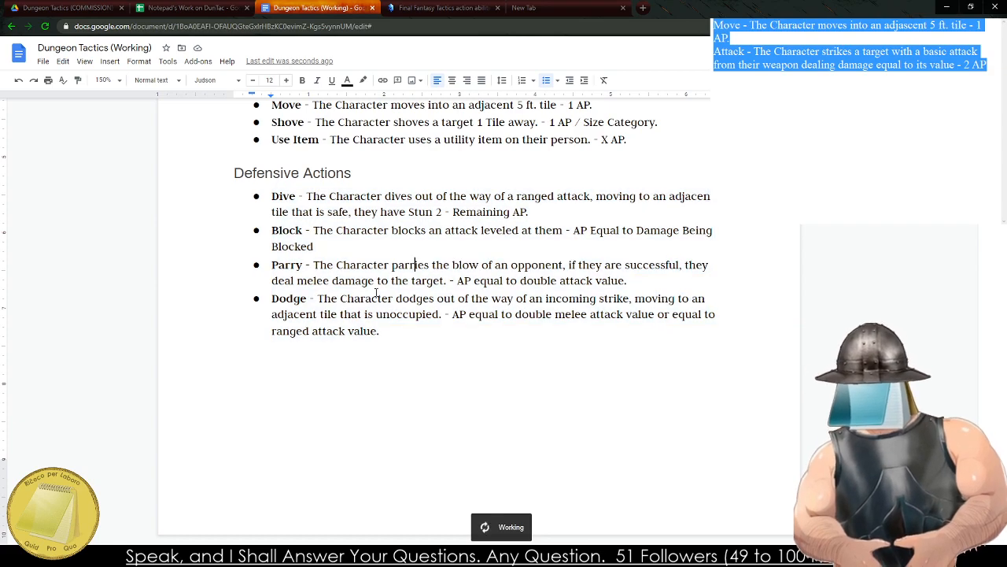
scroll(416, 321, "up", 3)
left_click(354, 296)
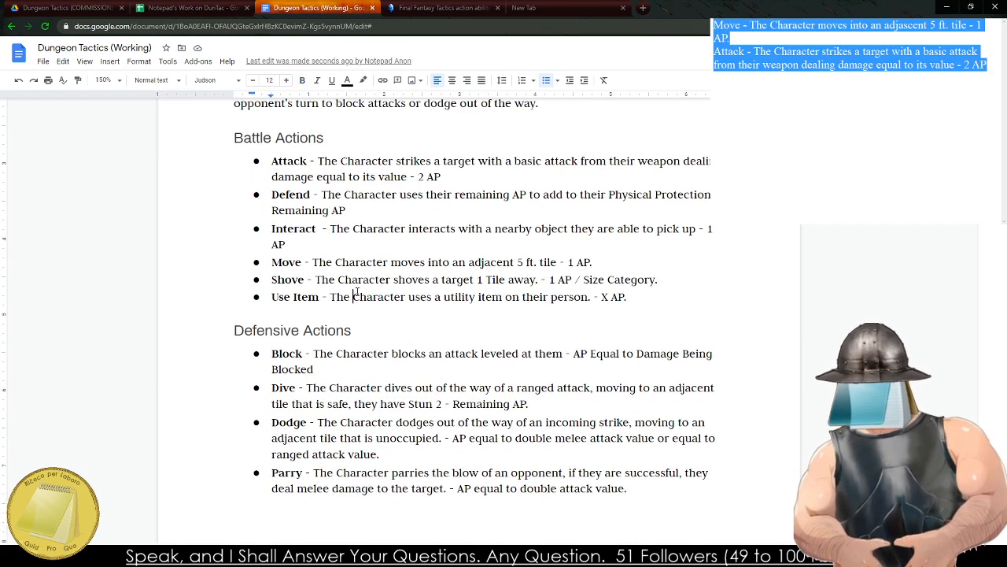
Insert a page break below the Defensive Actions list and write "Movement and the Battlefield" on the new page.
scroll(530, 329, "up", 1)
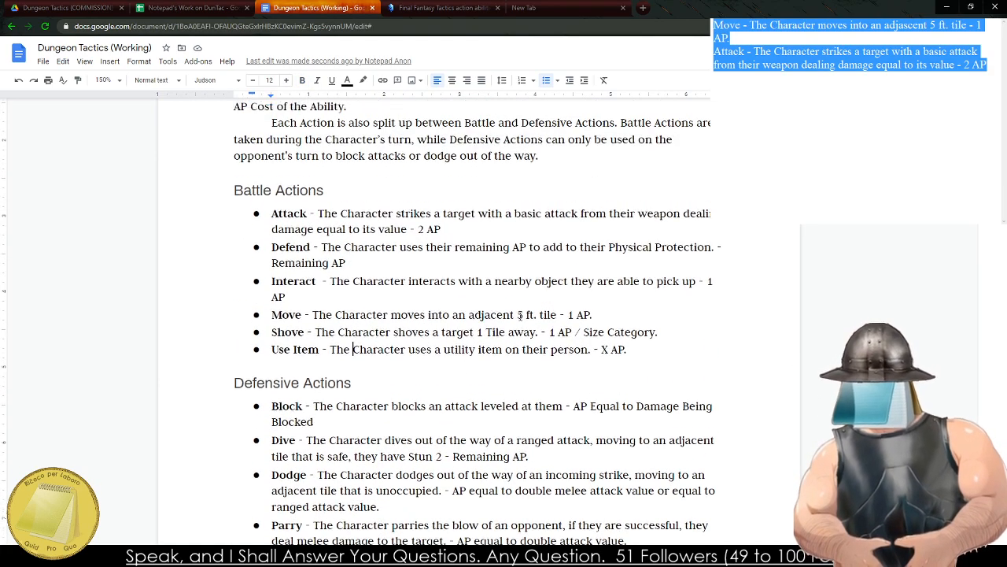
scroll(526, 335, "down", 4)
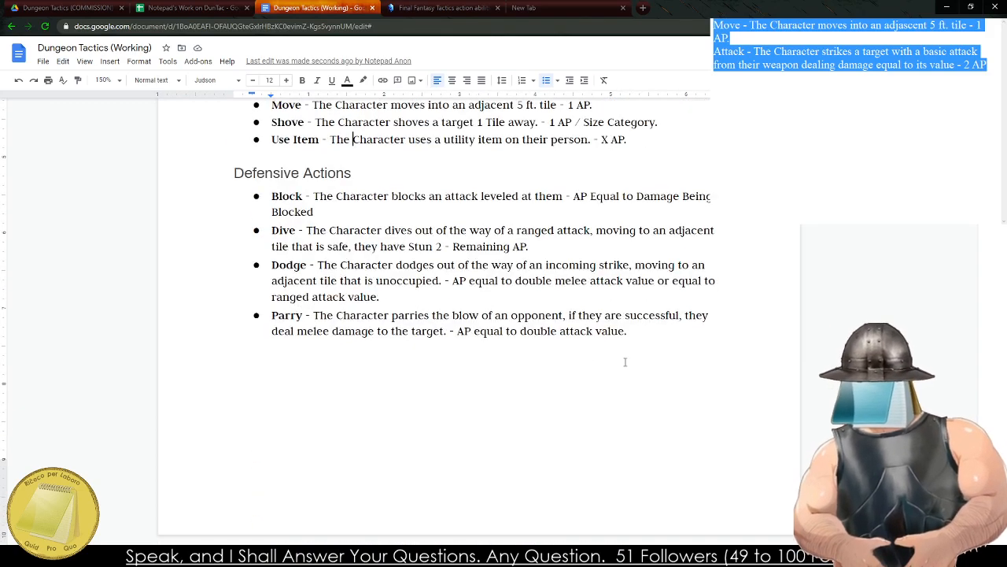
left_click(283, 358)
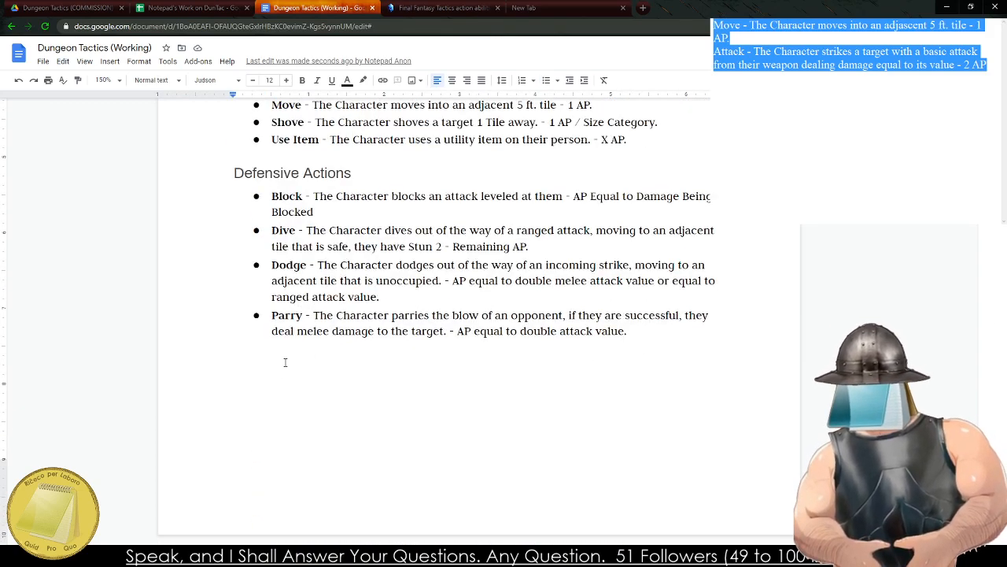
key("ctrl+Return")
type("Movemen")
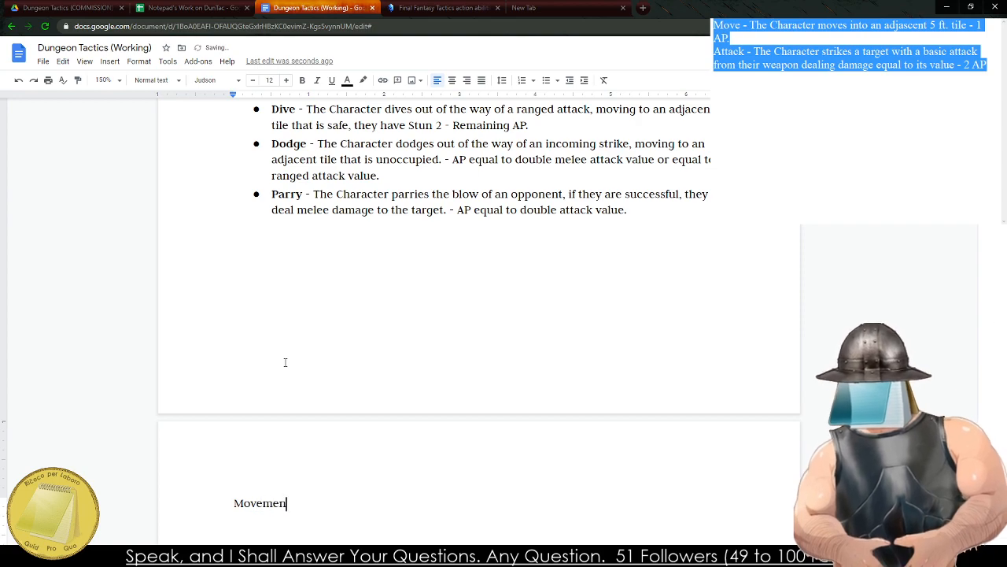
type("t and the Battlefield")
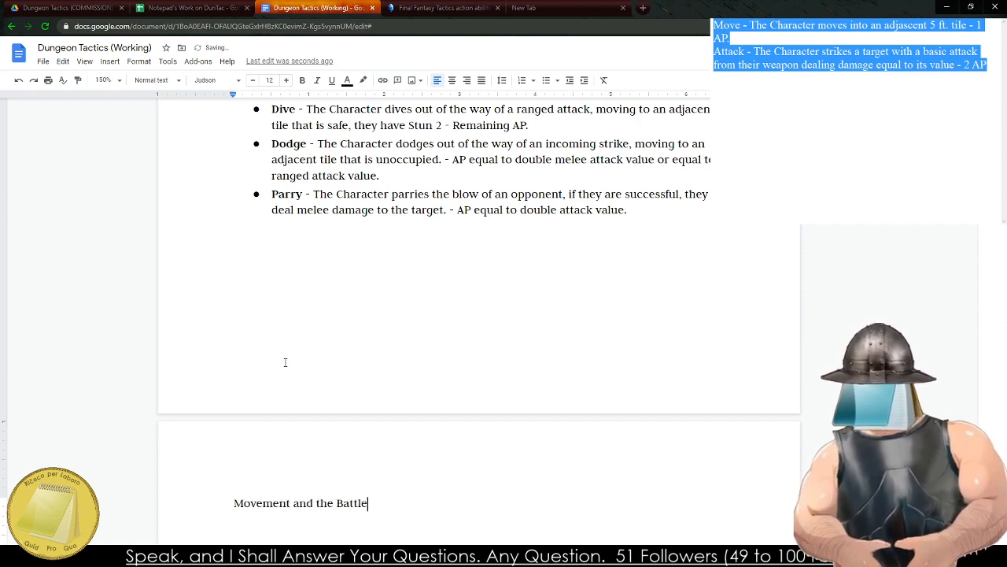
Replace the title line on the new page with "The Battlefield".
double_click(281, 504)
left_click(279, 502)
triple_click(299, 504)
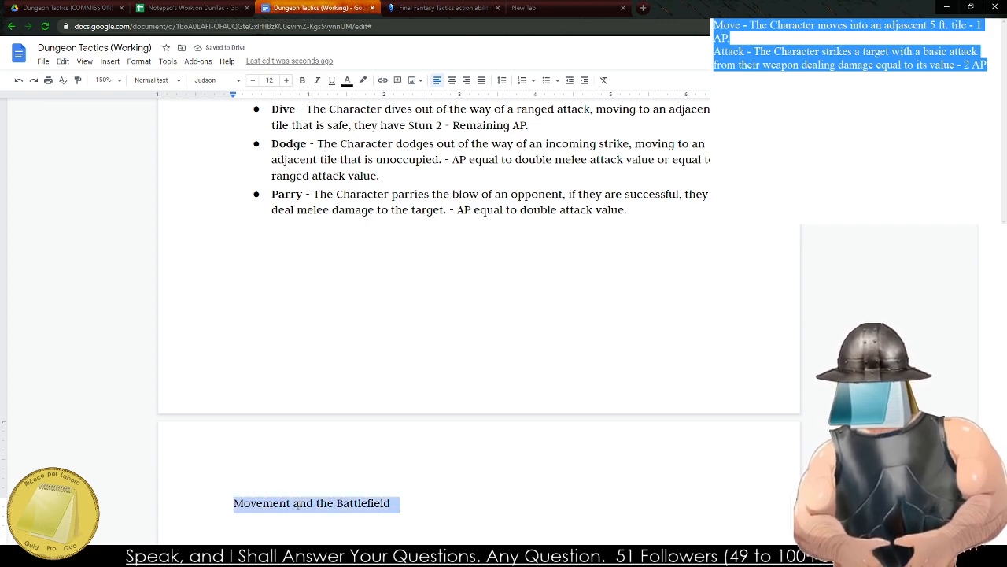
type("The Battlefield")
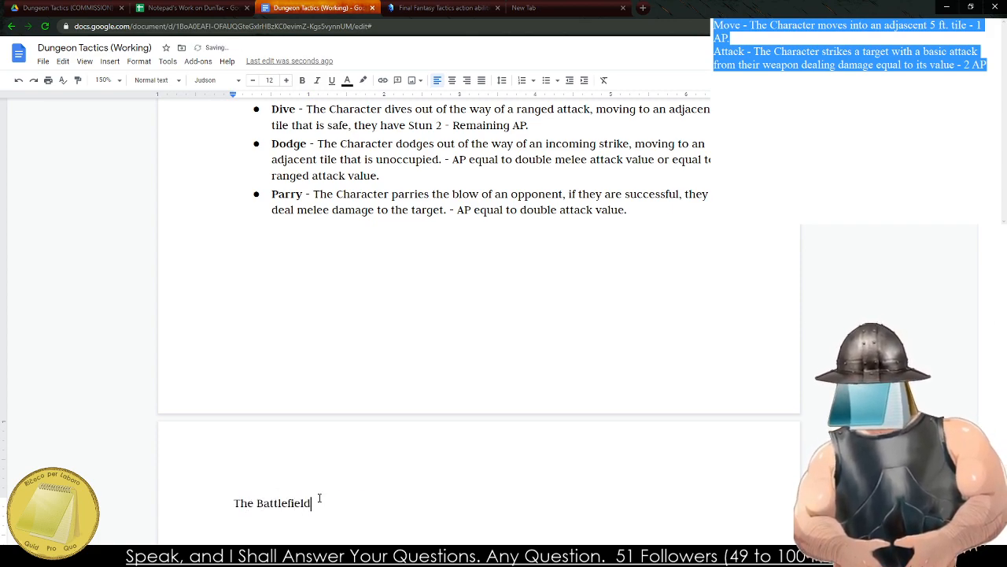
Apply the Heading 2 style to the title "The Battlefield".
triple_click(271, 501)
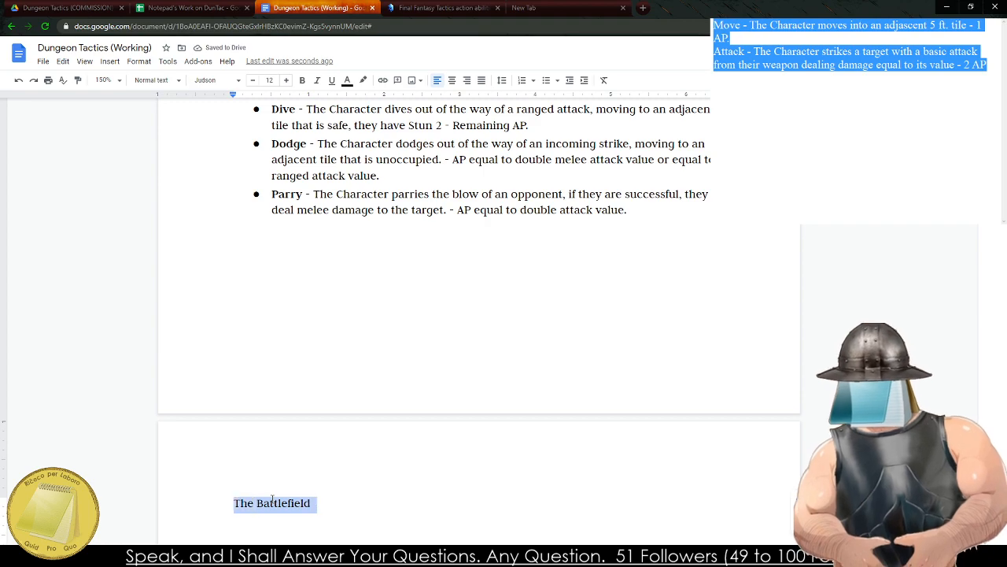
left_click(158, 79)
left_click(197, 257)
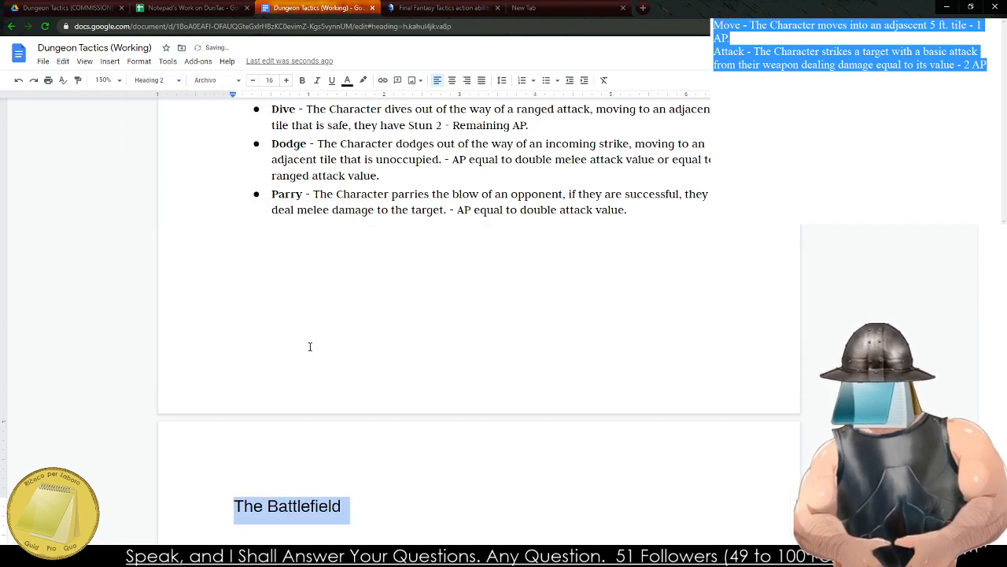
scroll(385, 476, "down", 3)
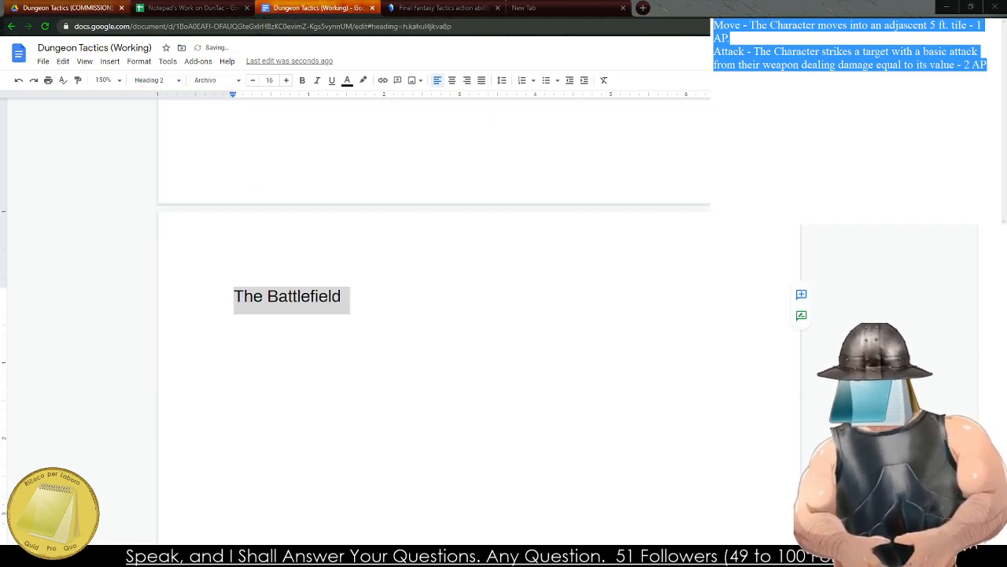
Switch to the separate notes window, replace its selected text with "The Battlefield", and begin a double-indented line below with "A Character".
type("The Battlefield")
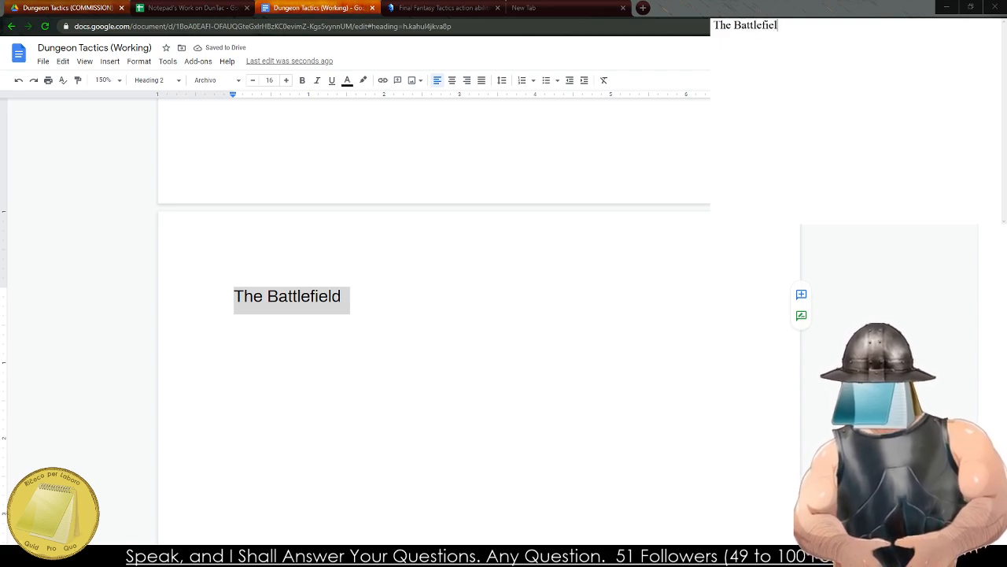
key("Return")
key("Tab")
key("Tab")
type("A Character")
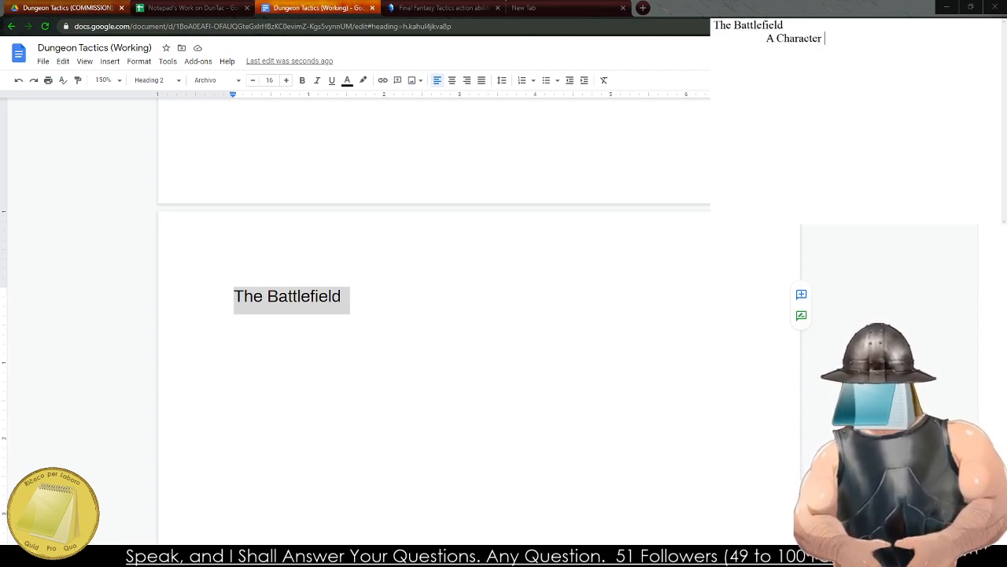
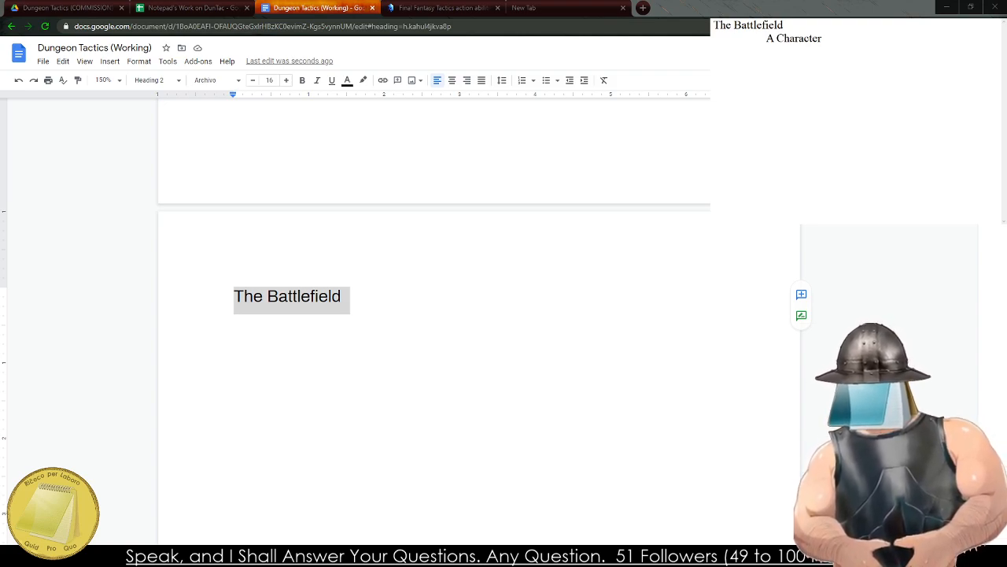
Start an indented body line below the "The Battlefield" heading in the document.
left_click(326, 362)
left_click(373, 300)
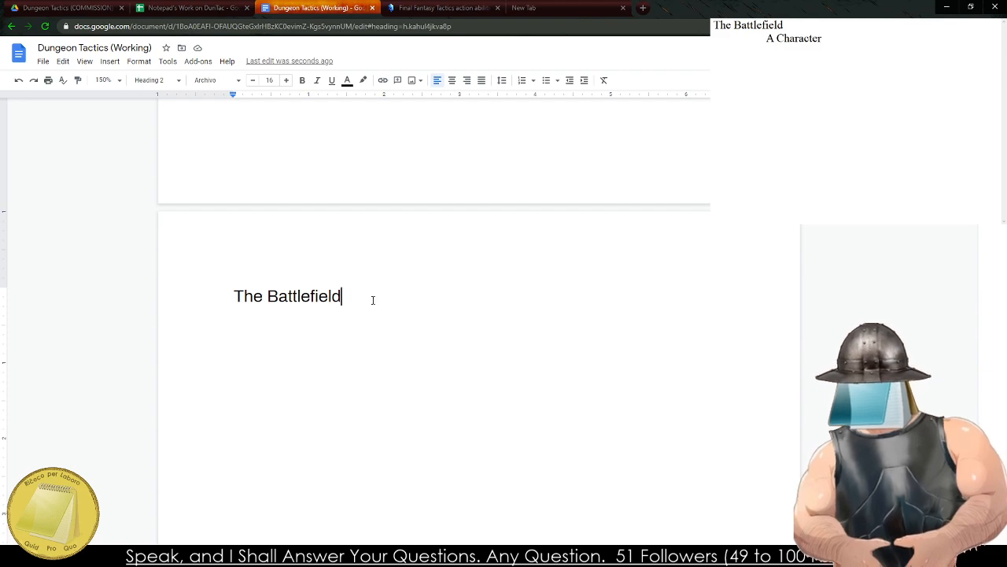
key("Return")
key("Tab")
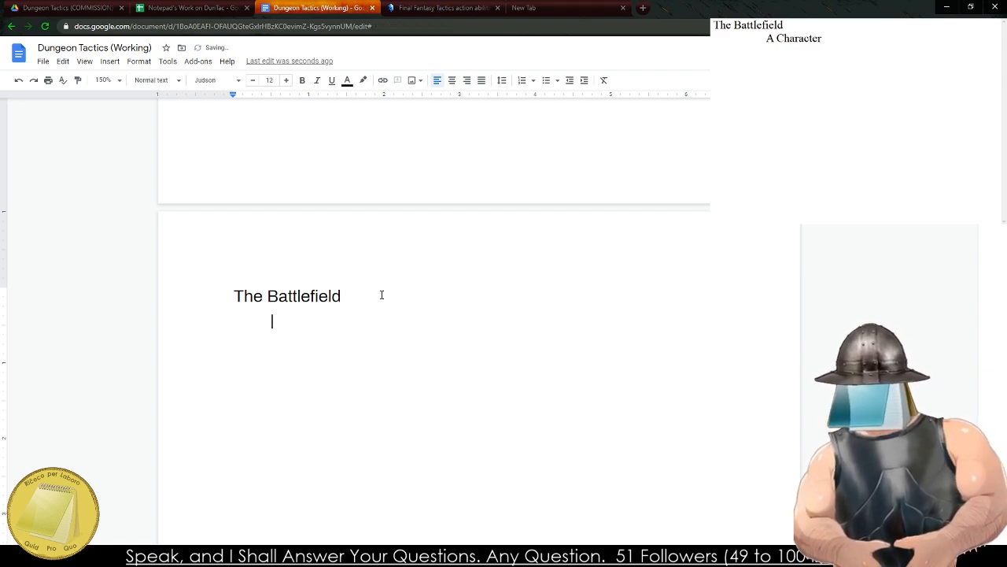
Switch to the separate notes window and clear all of its text.
left_click(814, 138)
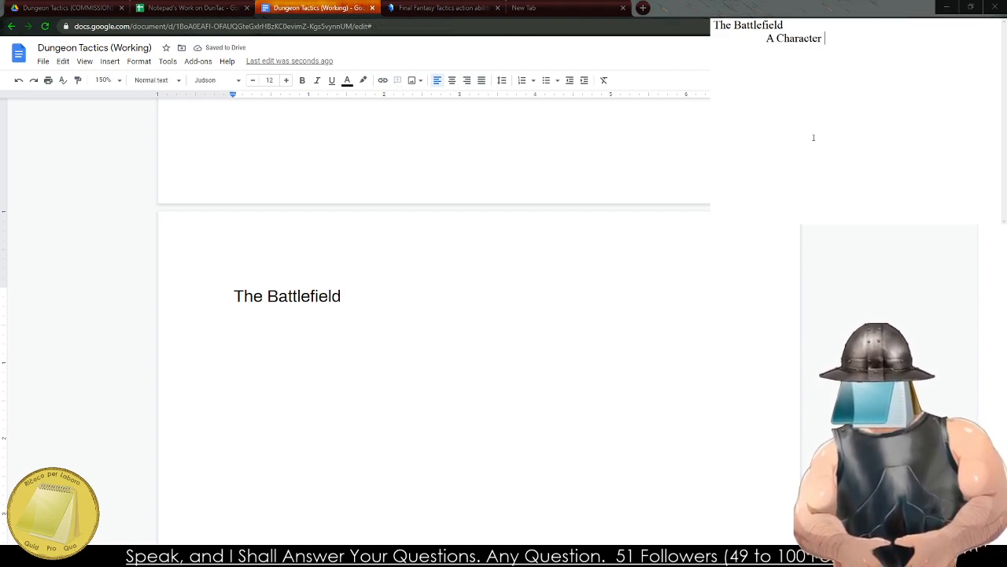
key("ctrl+a")
key("BackSpace")
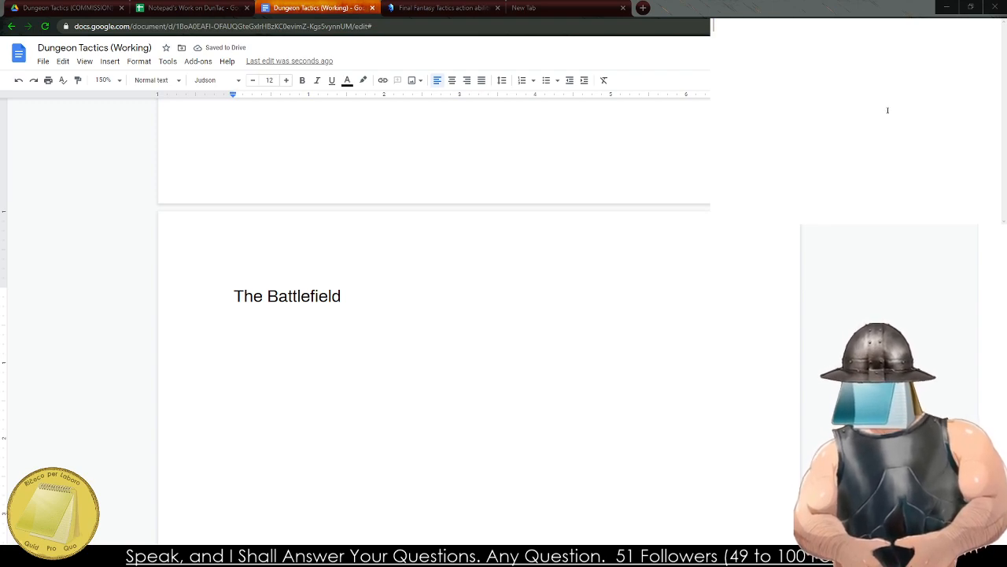
Begin the notes with the sentence opening "The battlefield is the area which the".
type("The battlefiel")
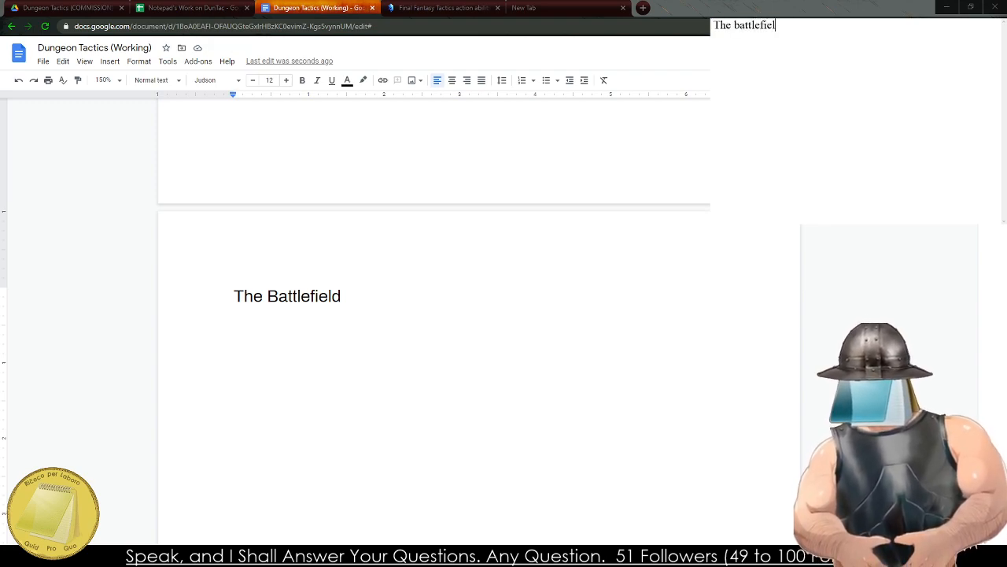
type("d is the area ")
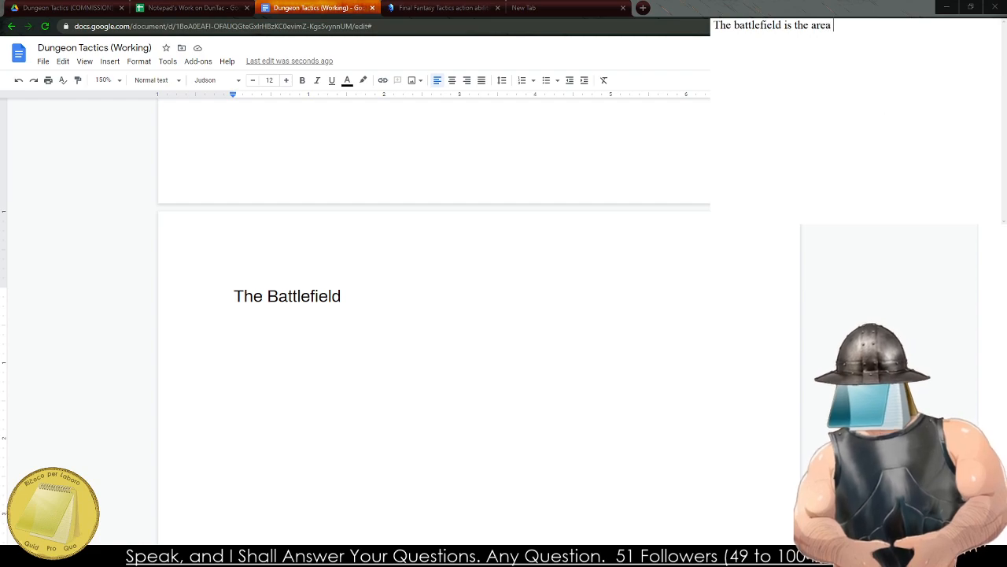
type("which the battl")
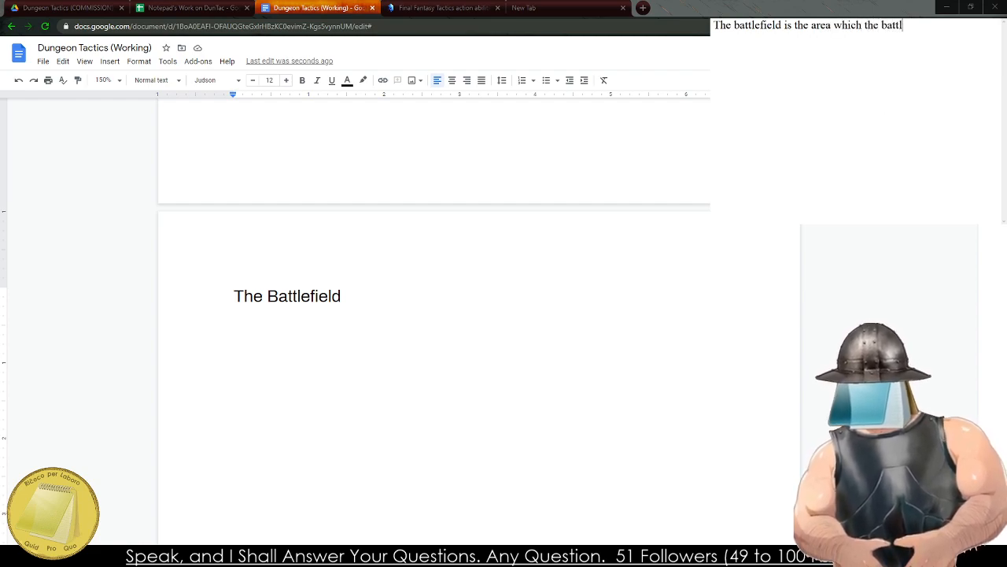
type("e is taking place")
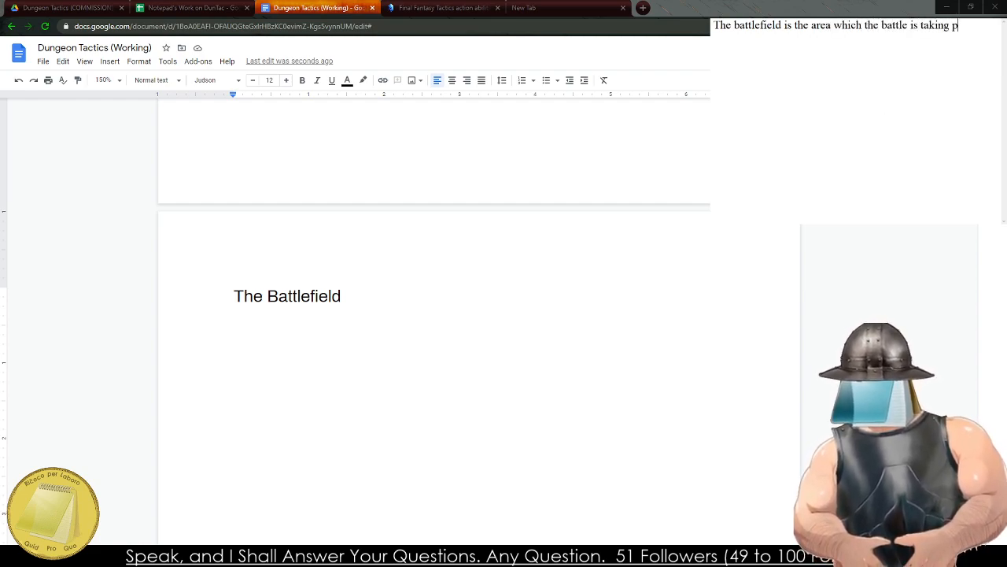
key("BackSpace")
key("BackSpace")
key("BackSpace")
key("BackSpace")
key("BackSpace")
key("BackSpace")
key("BackSpace")
key("BackSpace")
key("BackSpace")
key("BackSpace")
key("BackSpace")
key("BackSpace")
key("BackSpace")
key("BackSpace")
key("BackSpace")
key("BackSpace")
key("BackSpace")
key("BackSpace")
key("BackSpace")
key("BackSpace")
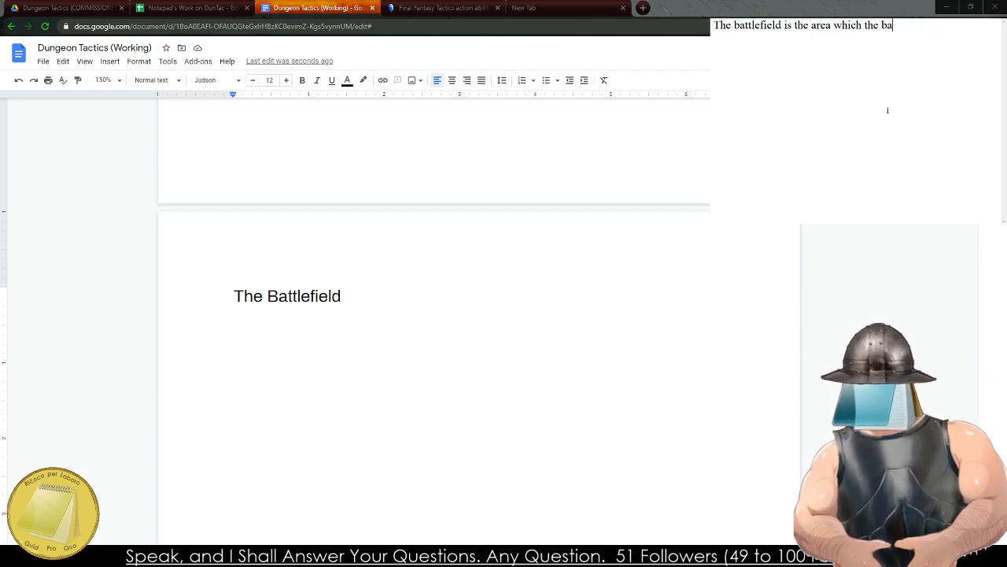
Continue the opening sentence with "fight is taking place".
type("fight is taking palce in")
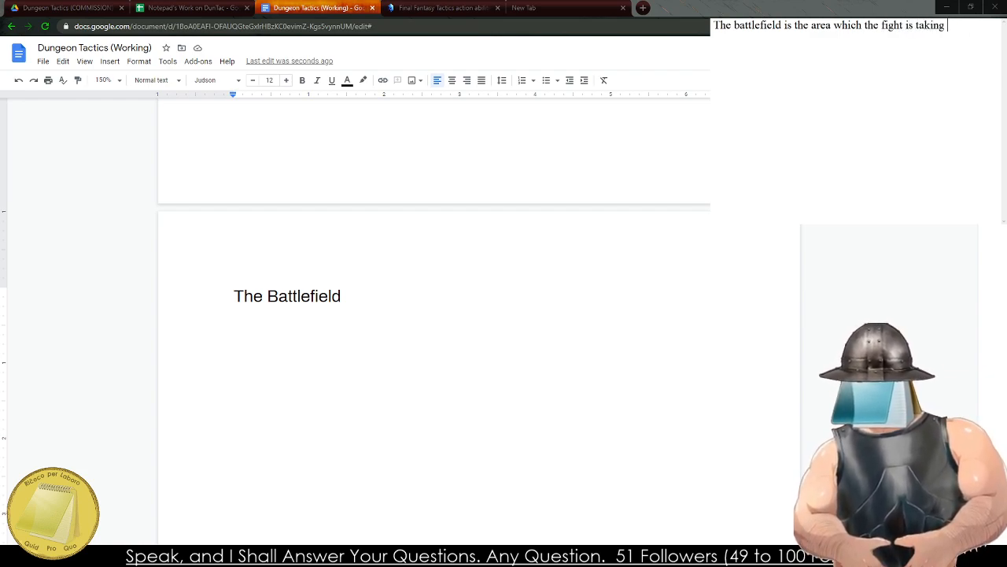
key("BackSpace")
key("BackSpace")
key("BackSpace")
key("BackSpace")
key("BackSpace")
key("BackSpace")
key("BackSpace")
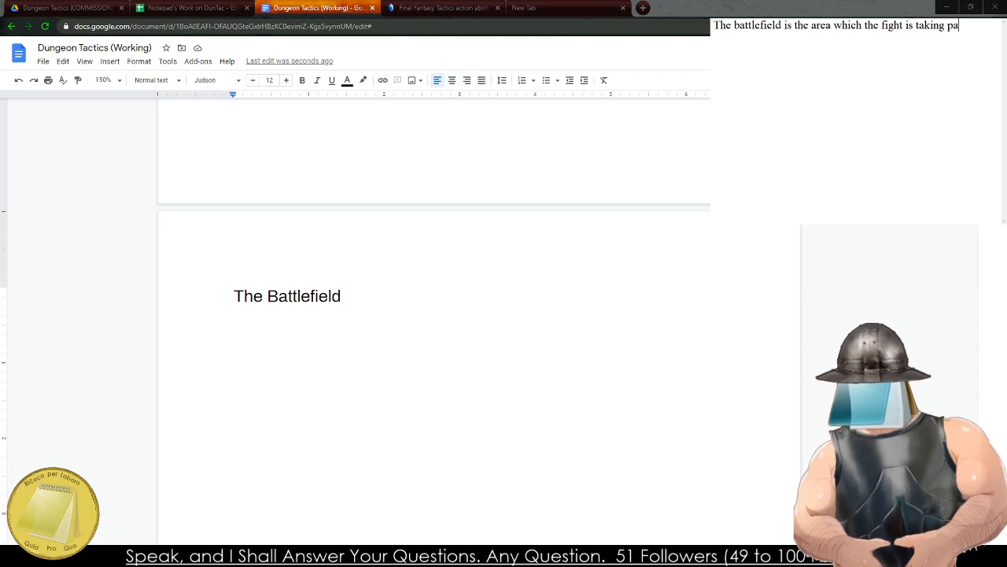
type("lace to")
key("BackSpace")
key("BackSpace")
key("BackSpace")
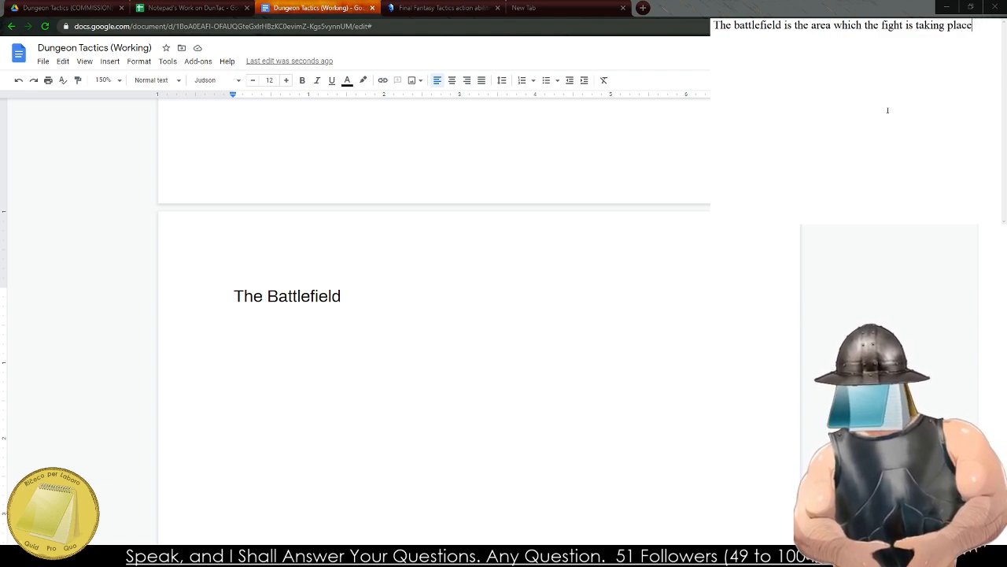
Extend the sentence with ", from cramped hallways to".
type(", from")
key("BackSpace")
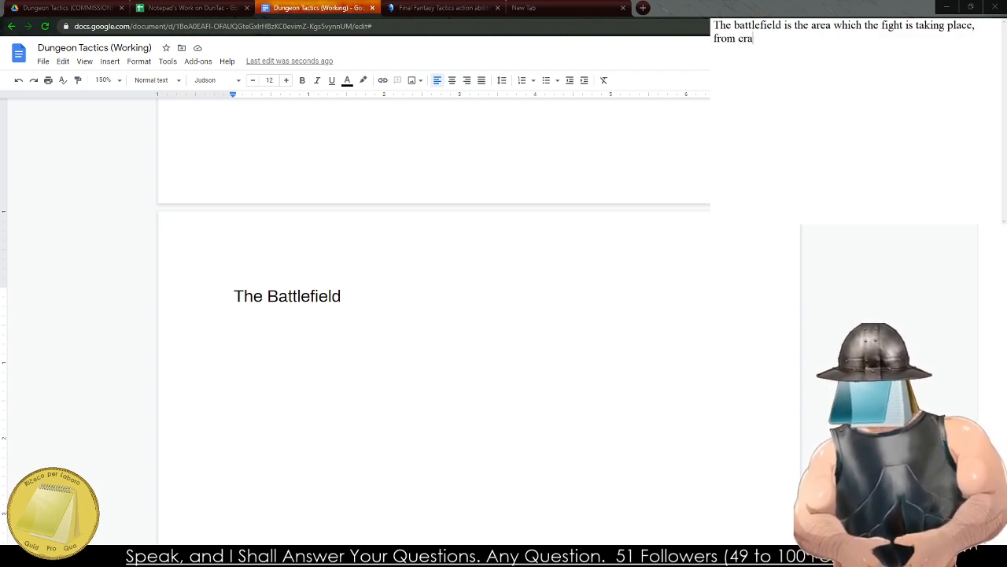
type("mpted")
key("BackSpace")
key("BackSpace")
type("hallways to")
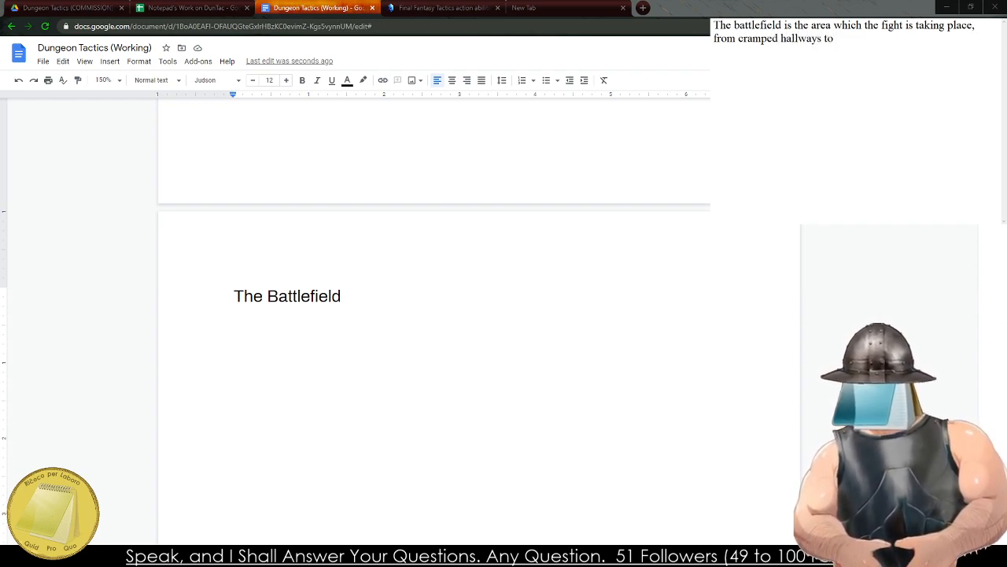
type(" wide ov")
Continue the sentence with "wide open caverns, the battlefield".
key("BackSpace")
type("pen")
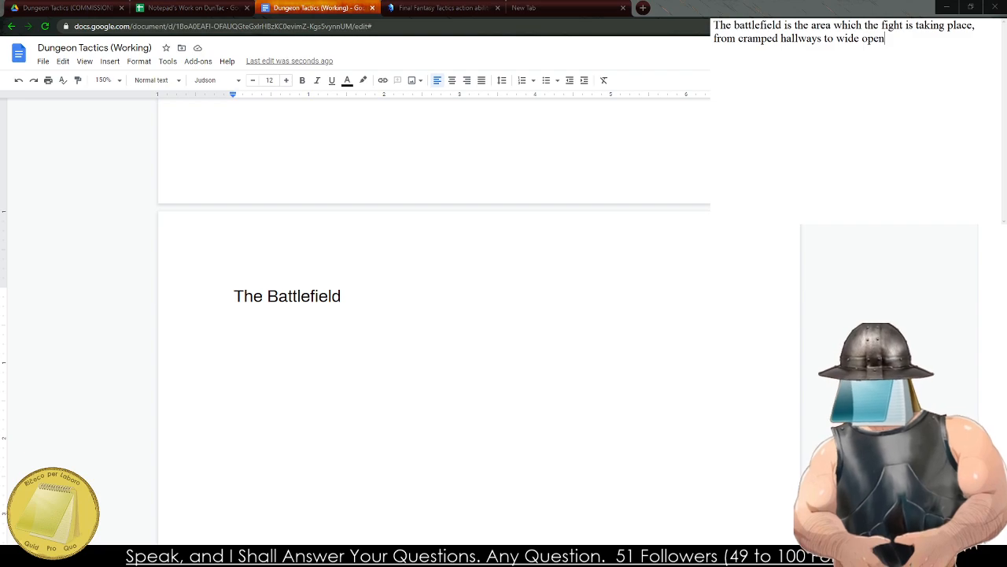
type(" cavers.")
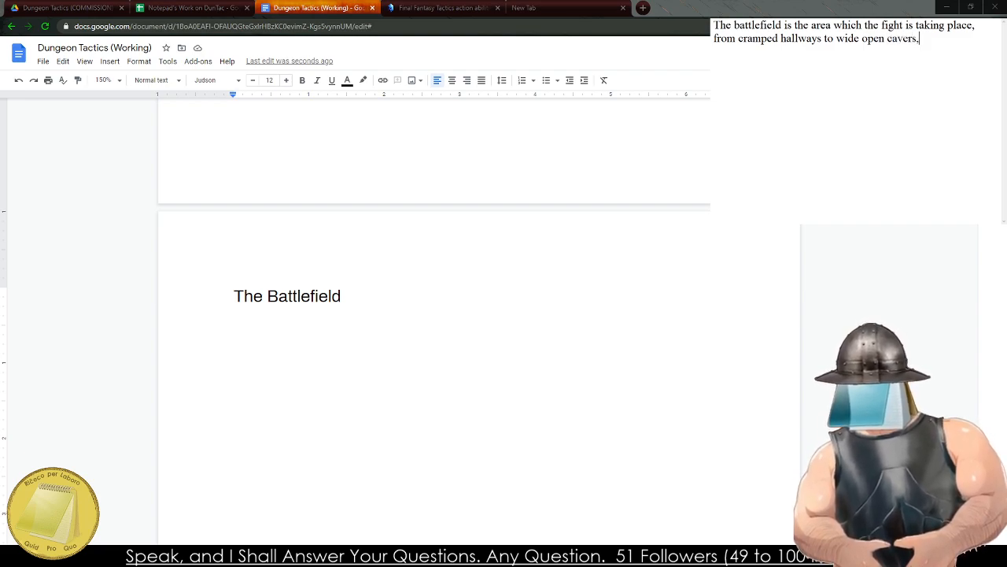
key("BackSpace")
type("ns, the battlefield is ne")
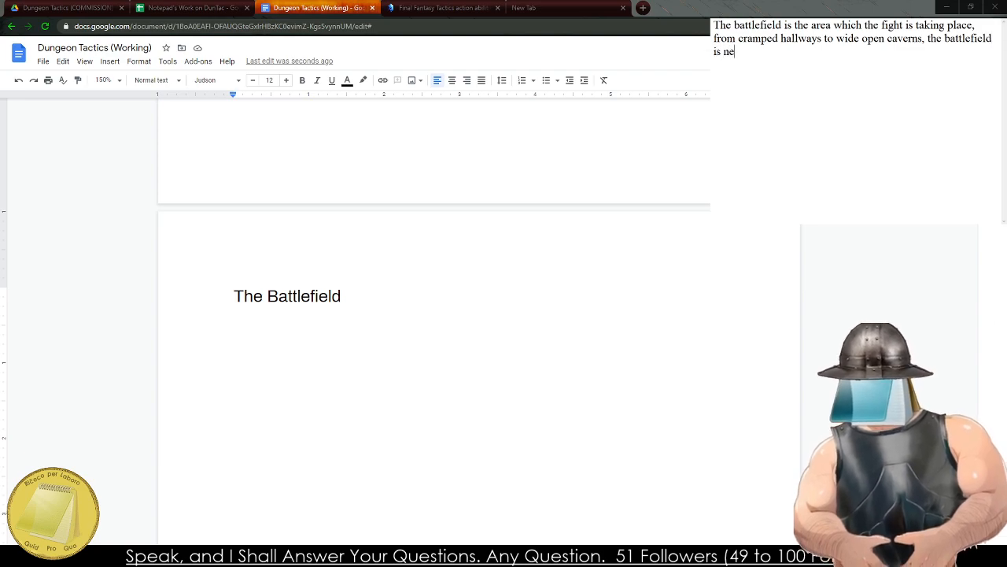
type("ver a simple palce")
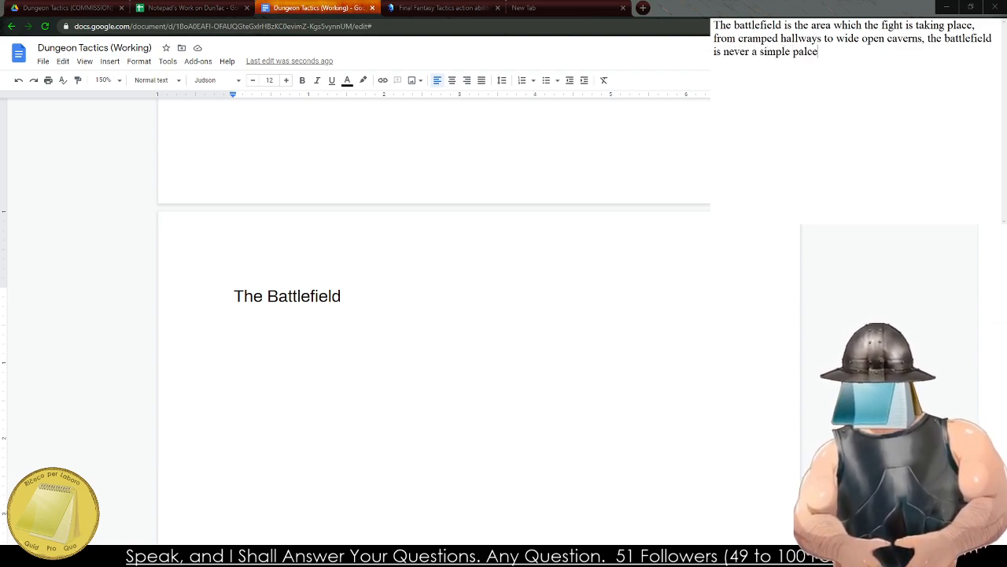
Finish the sentence with "is never a simple place.".
key("BackSpace")
key("BackSpace")
key("BackSpace")
key("BackSpace")
type("lace. When")
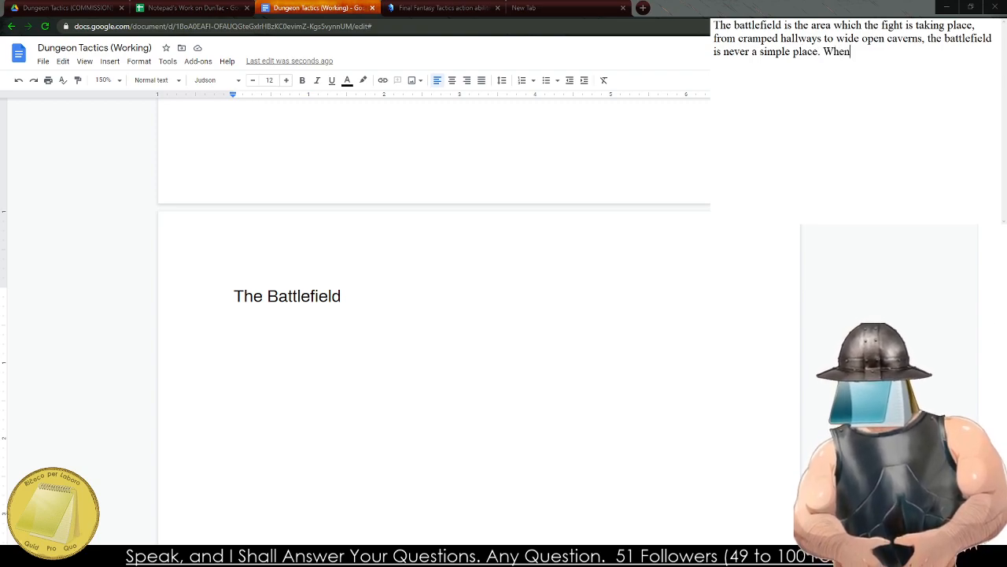
key("BackSpace")
key("BackSpace")
key("BackSpace")
key("BackSpace")
type("E")
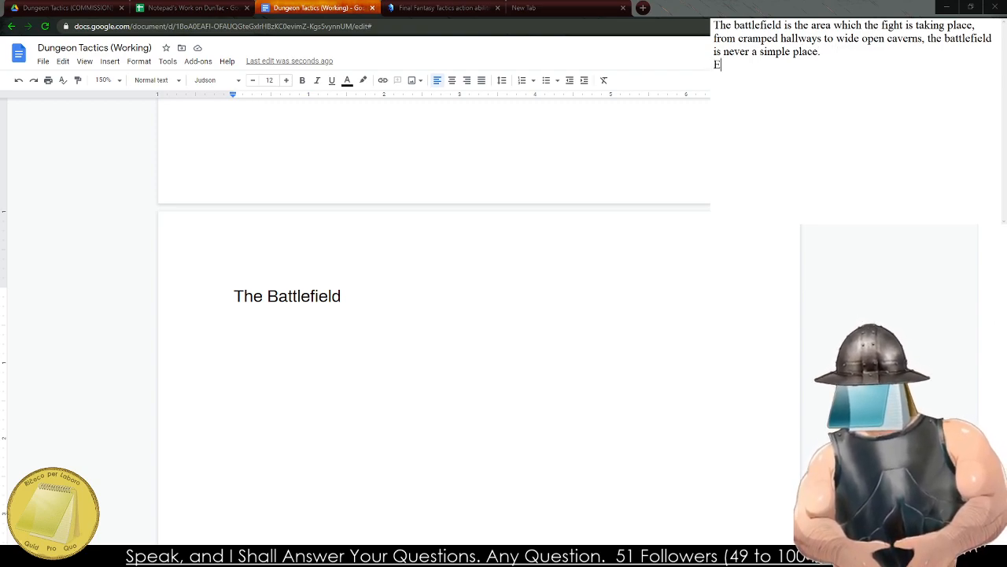
type("very battlefile d")
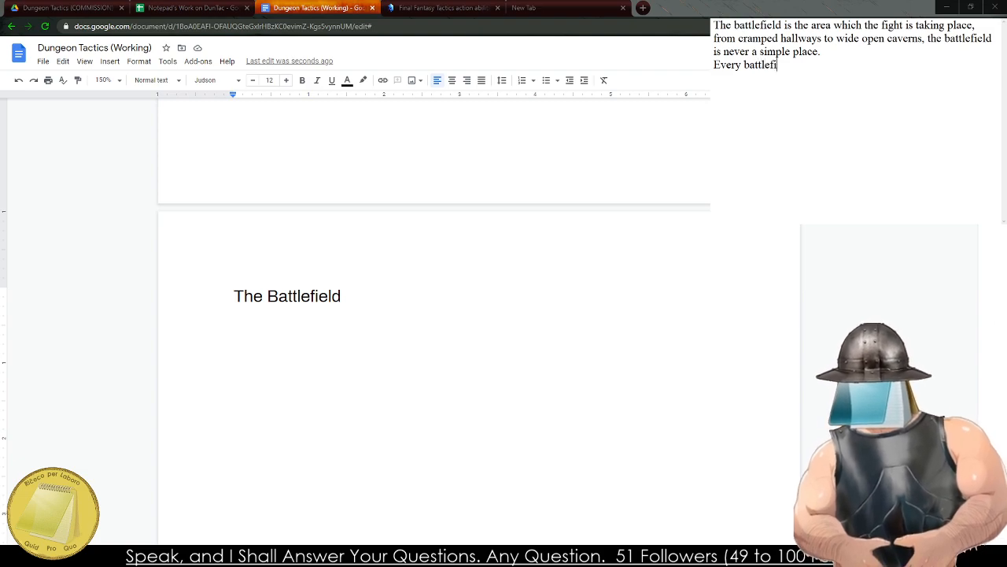
key("BackSpace")
key("BackSpace")
key("BackSpace")
key("BackSpace")
type("eld i")
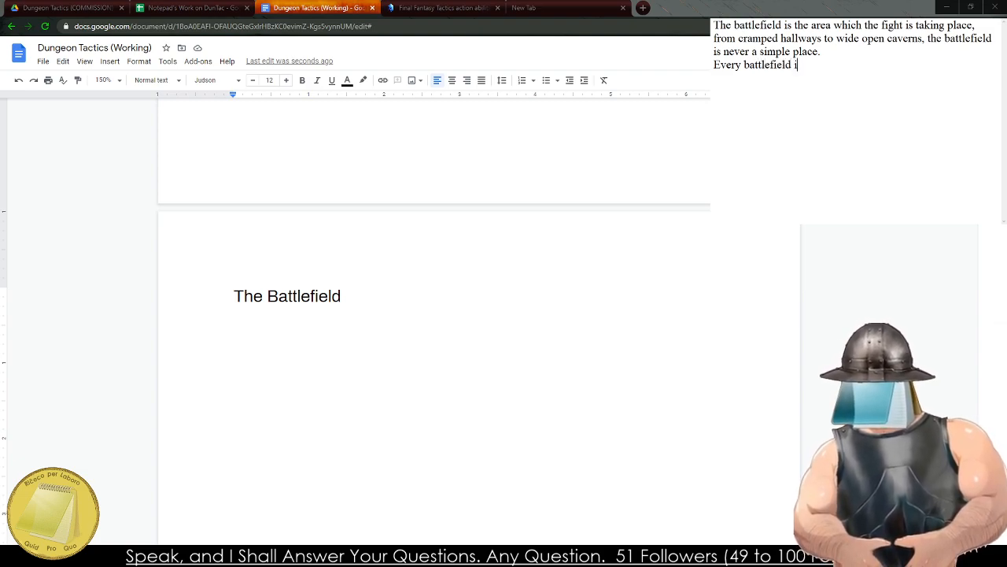
type("s")
key("BackSpace")
key("BackSpace")
key("BackSpace")
key("BackSpace")
key("BackSpace")
key("BackSpace")
key("BackSpace")
key("BackSpace")
key("BackSpace")
key("BackSpace")
key("BackSpace")
key("BackSpace")
key("BackSpace")
key("BackSpace")
key("BackSpace")
key("BackSpace")
key("BackSpace")
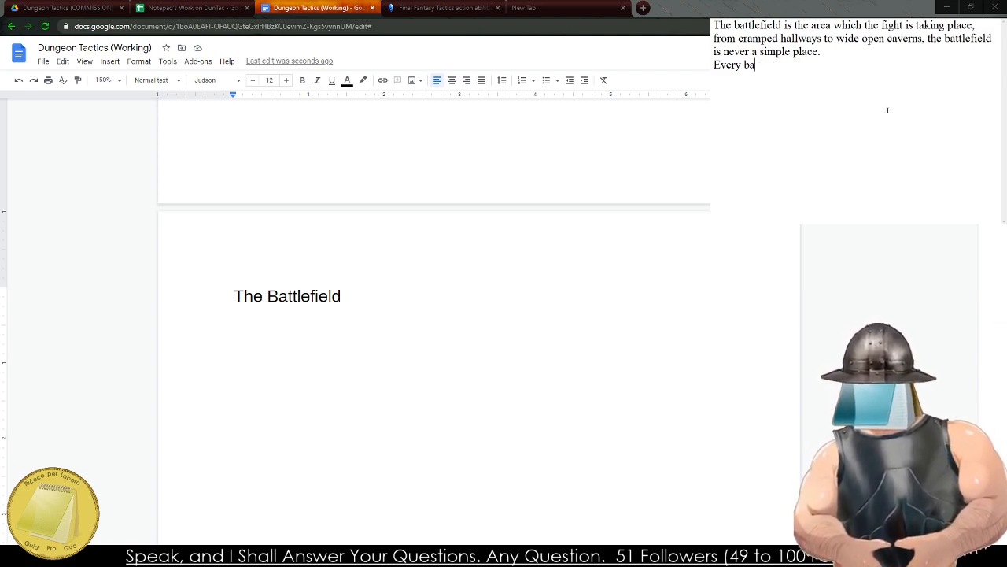
key("BackSpace")
key("BackSpace")
key("BackSpace")
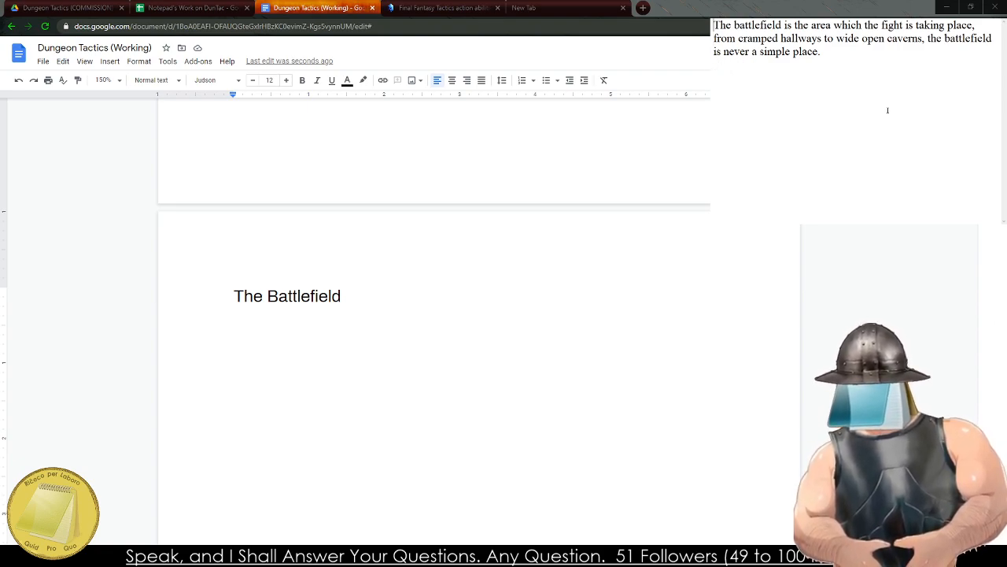
Indent the first paragraph and start an indented second one with "When maneuvering around the battlefield it is essential".
key("Tab")
type("When maneu")
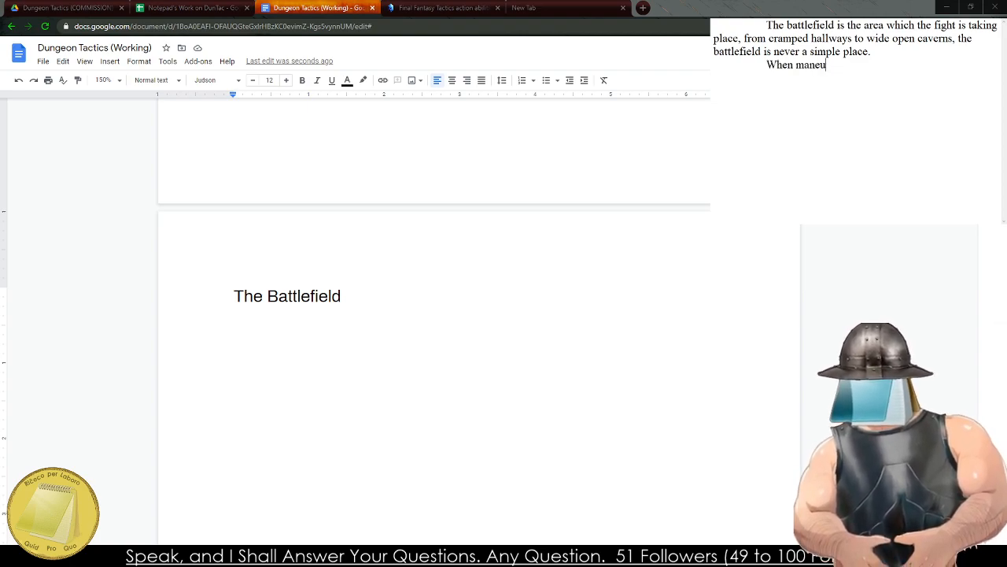
type("vvering ")
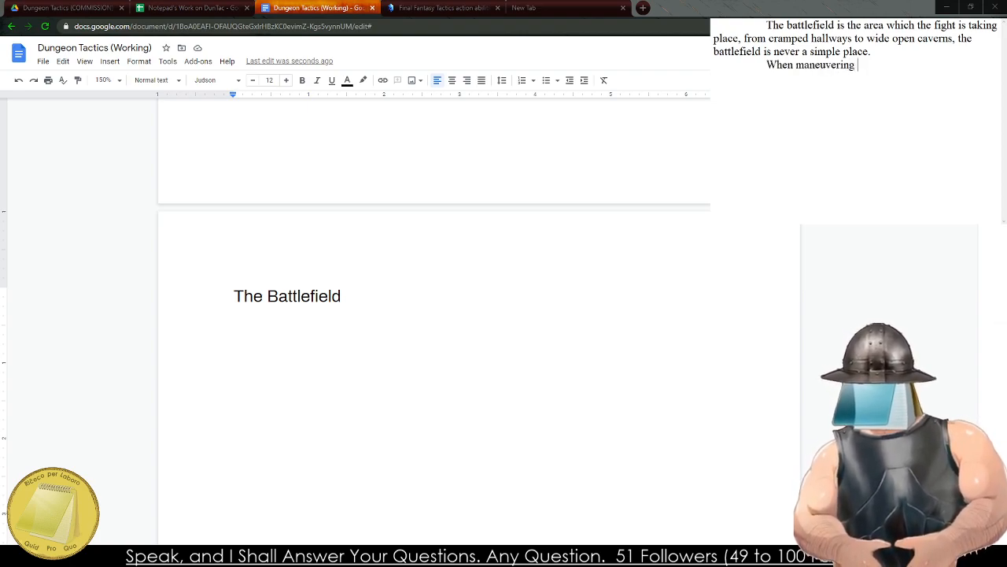
type("around the battl")
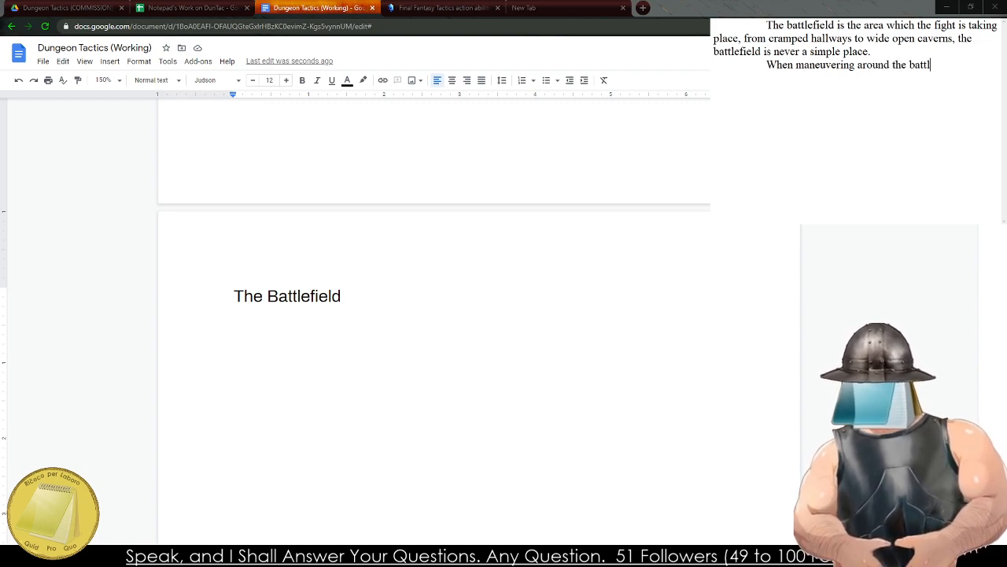
type("efield it si")
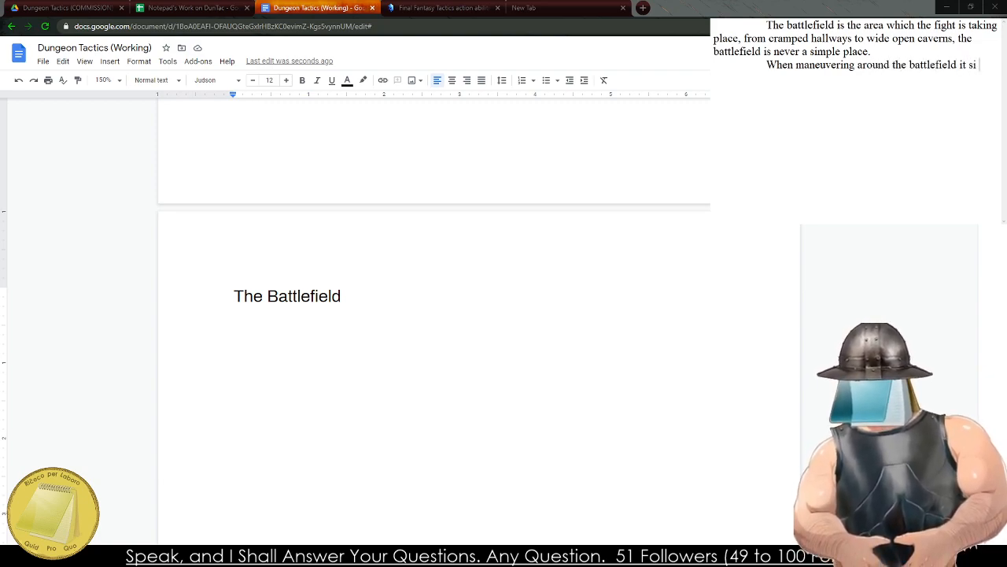
key("BackSpace")
key("BackSpace")
type("is essentia")
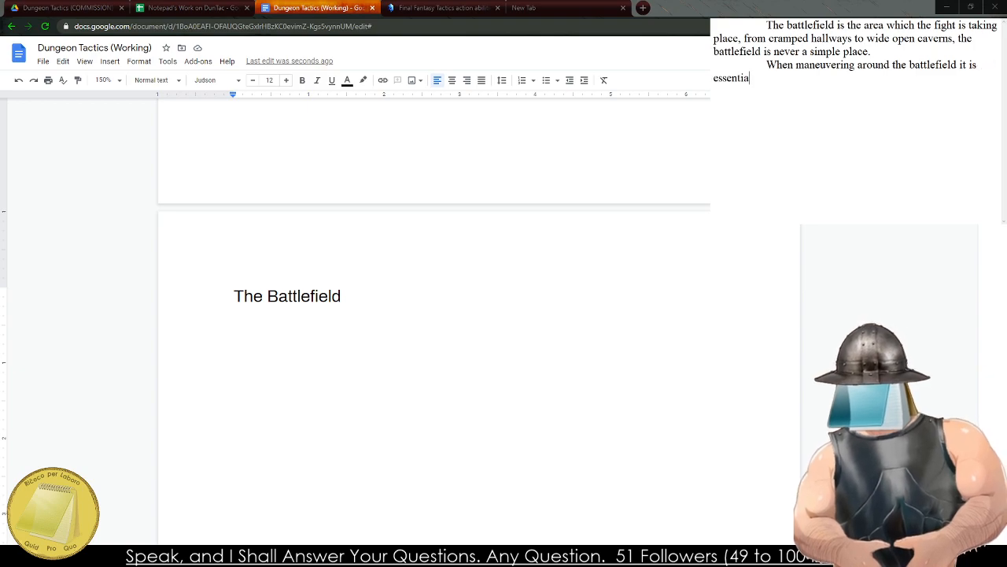
type("l to en")
Continue the second paragraph's sentence with "to remember positioning and the".
key("BackSpace")
key("BackSpace")
type("re")
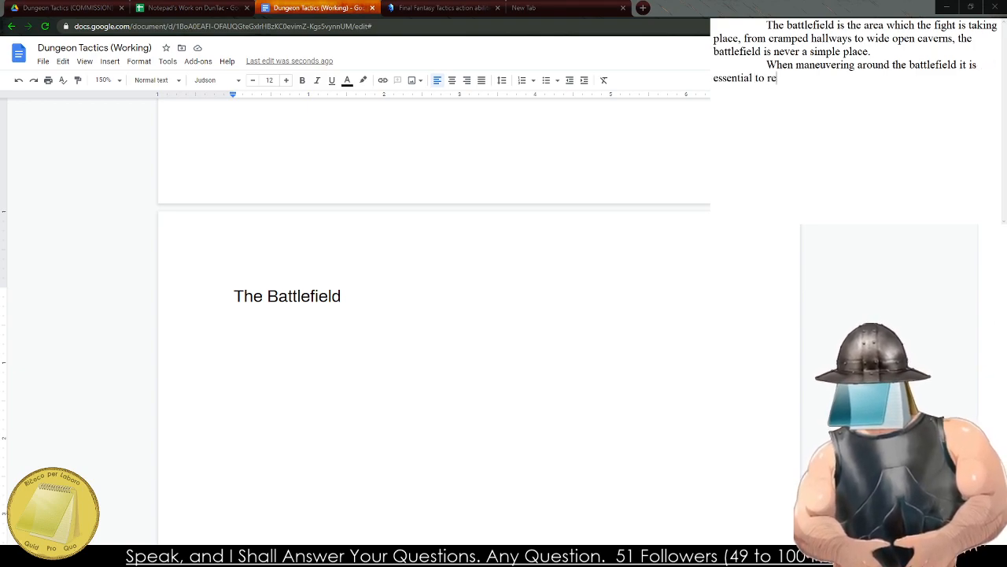
type("member positio")
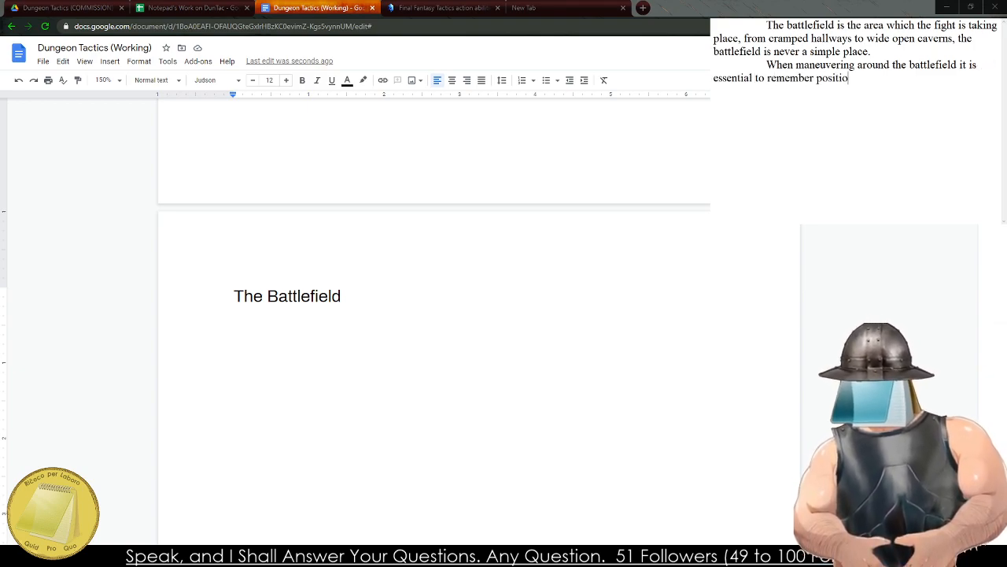
type("nging and th")
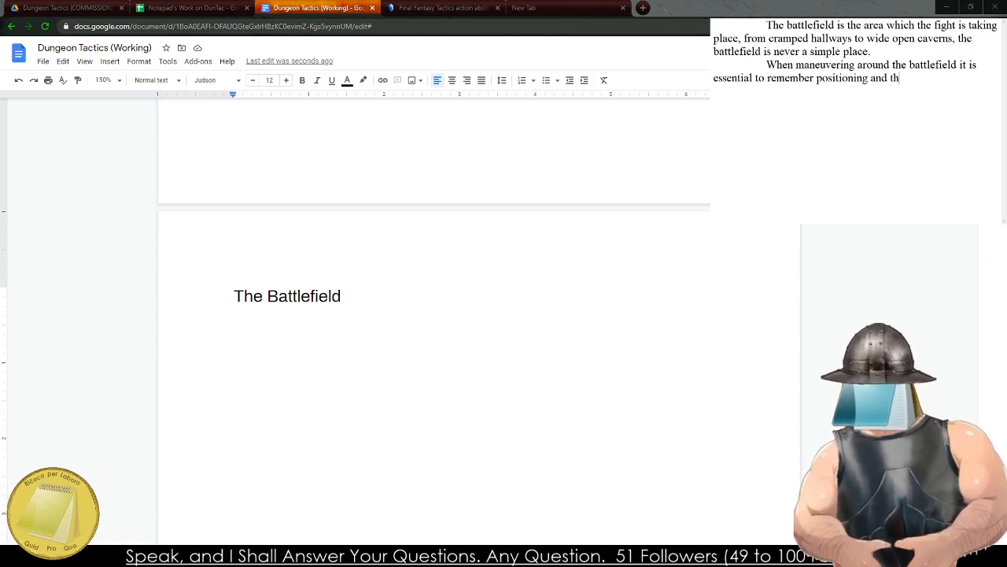
type("e effects of al")
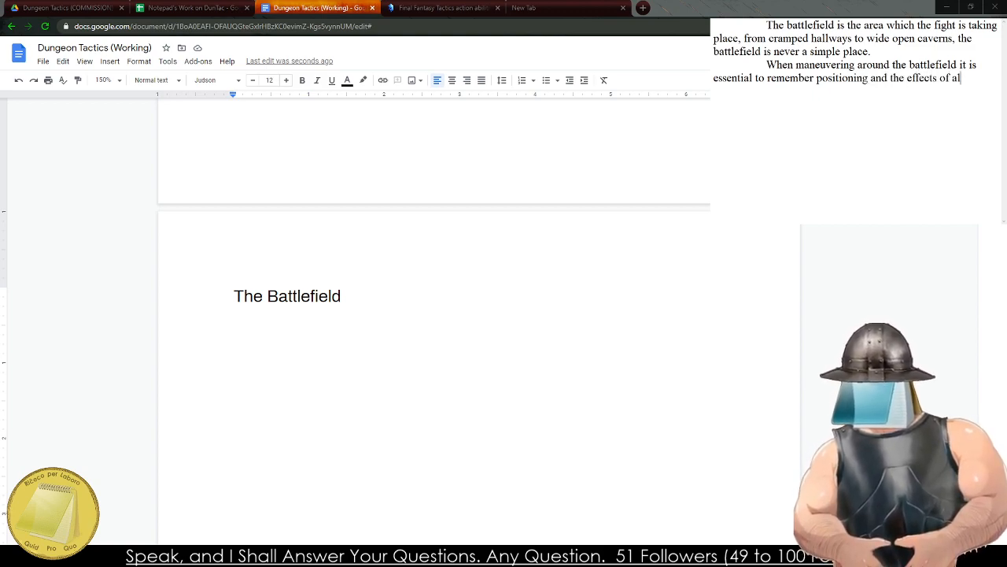
type("lies abiltiies, as they")
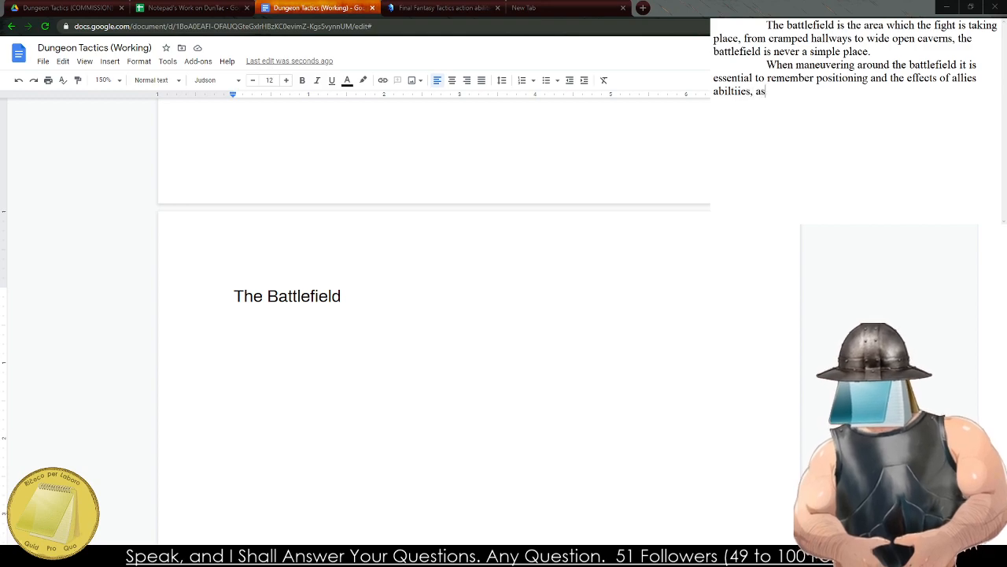
Continue the second paragraph's sentence in the notes with "the effects of allies abiltiies, as".
key("BackSpace")
key("BackSpace")
key("BackSpace")
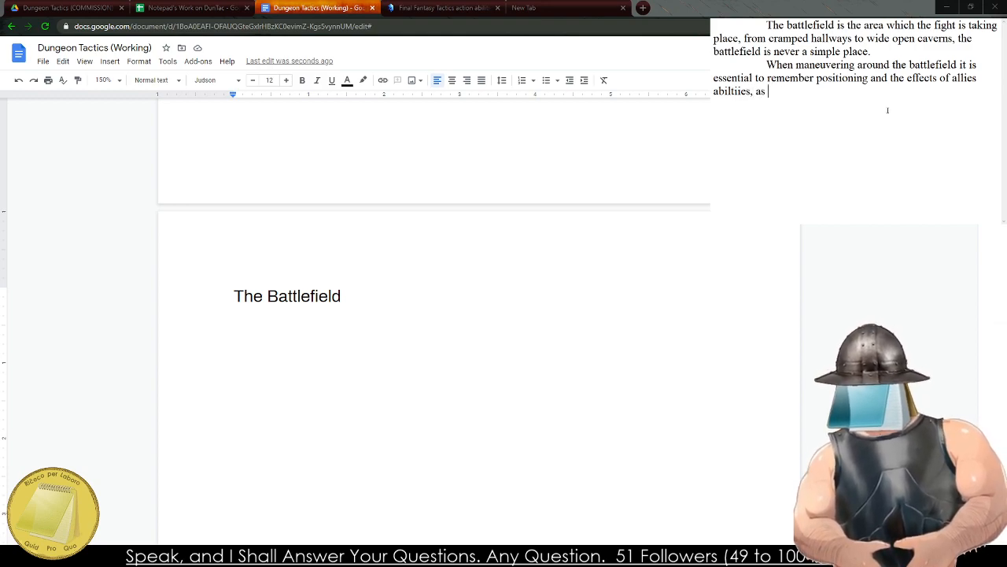
Continue the sentence with "magic and technique do".
type("magic and ")
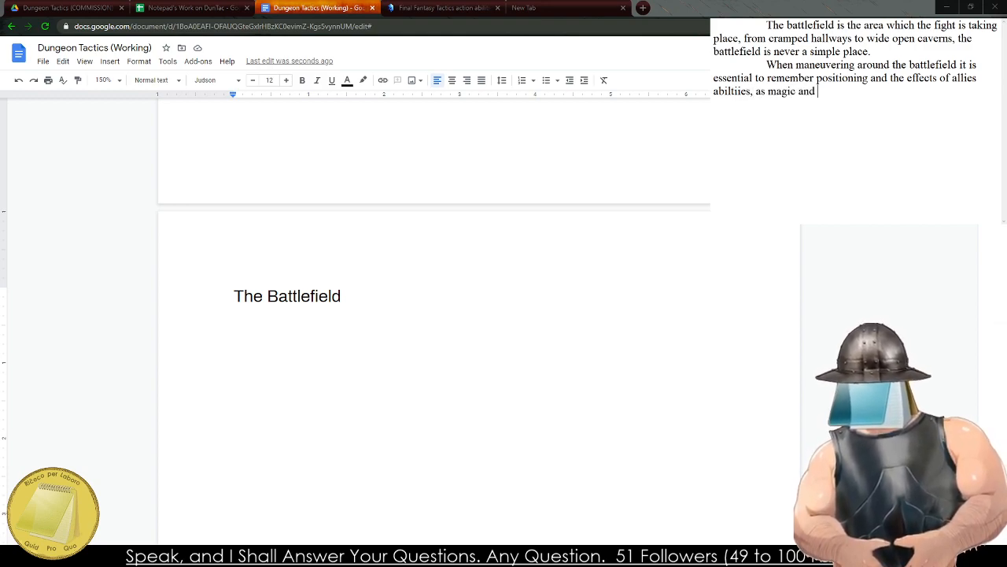
type("technol")
key("BackSpace")
key("BackSpace")
type("ic")
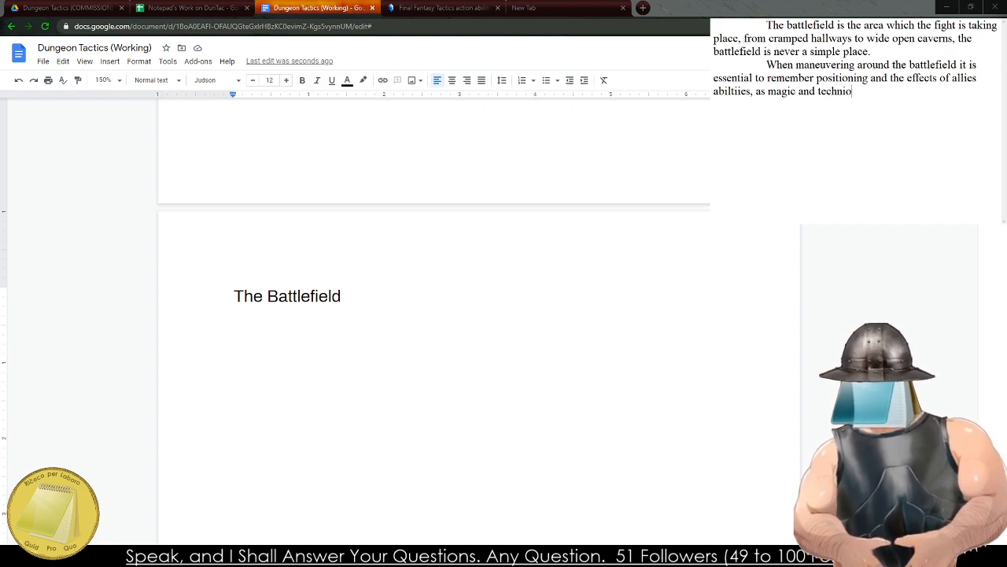
key("BackSpace")
type("que ")
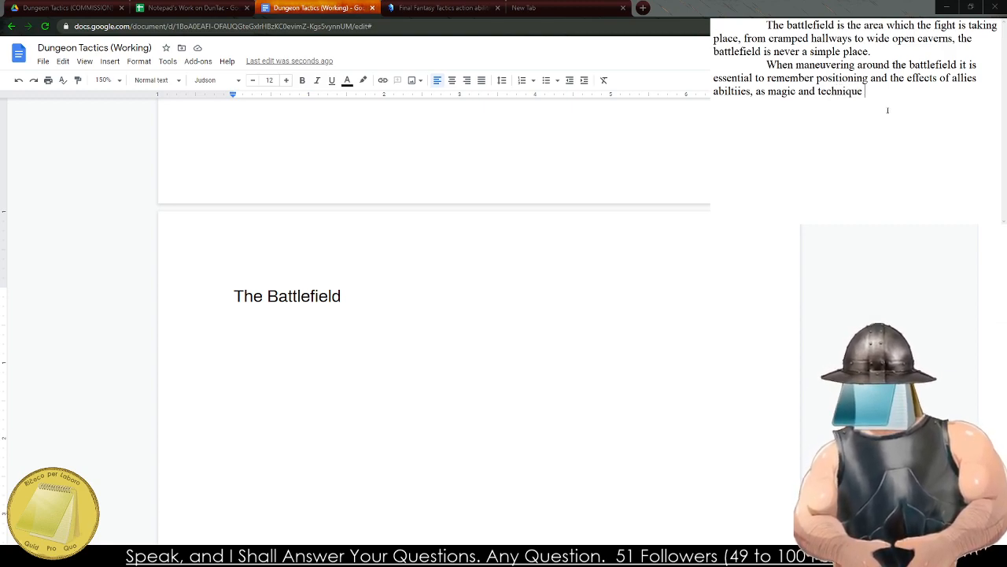
type("do ")
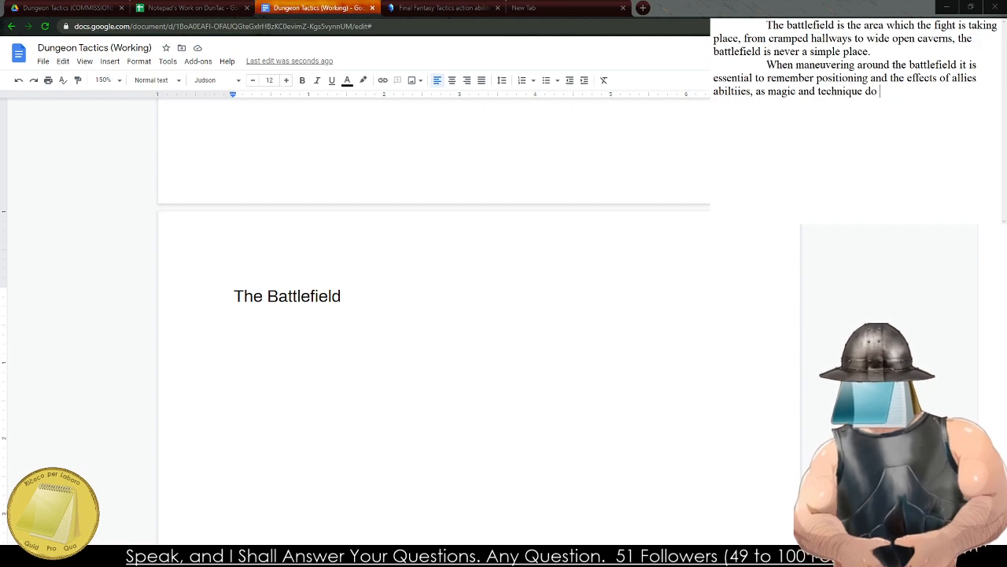
type("not understand the")
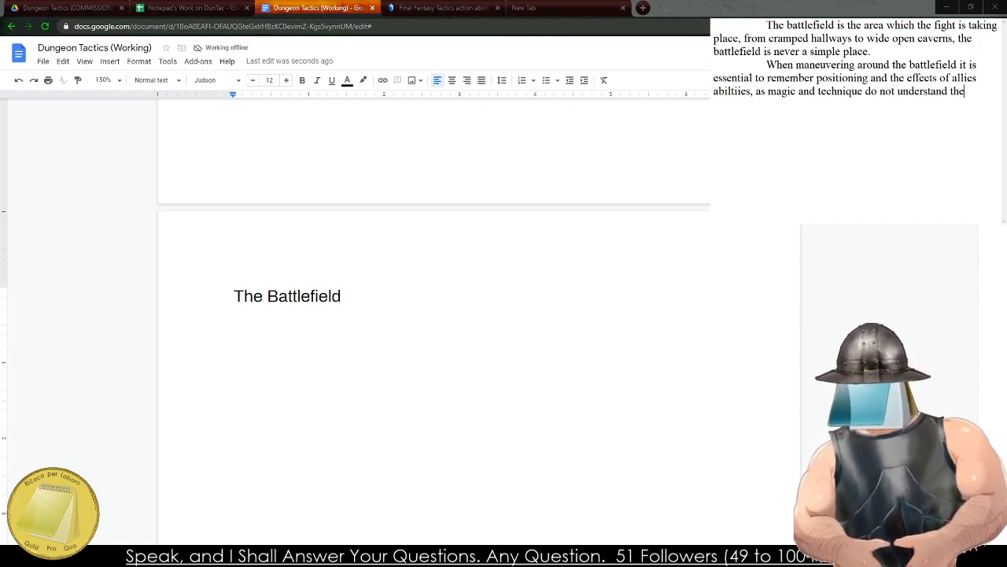
type(" concetp")
Finish the sentence with "not understand the concepts of friendlty fire.".
key("BackSpace")
key("BackSpace")
type("pt")
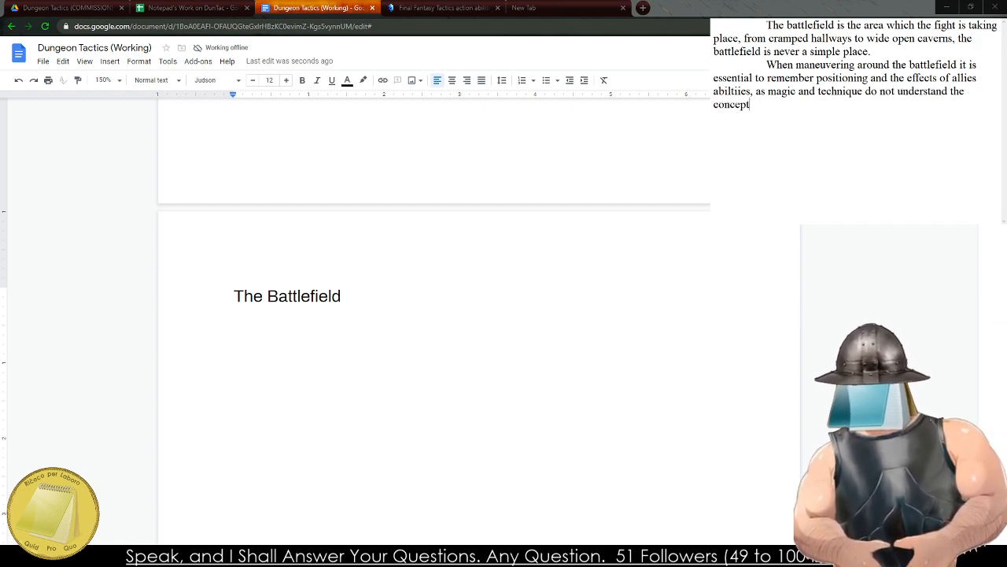
type("s of friendlty fi")
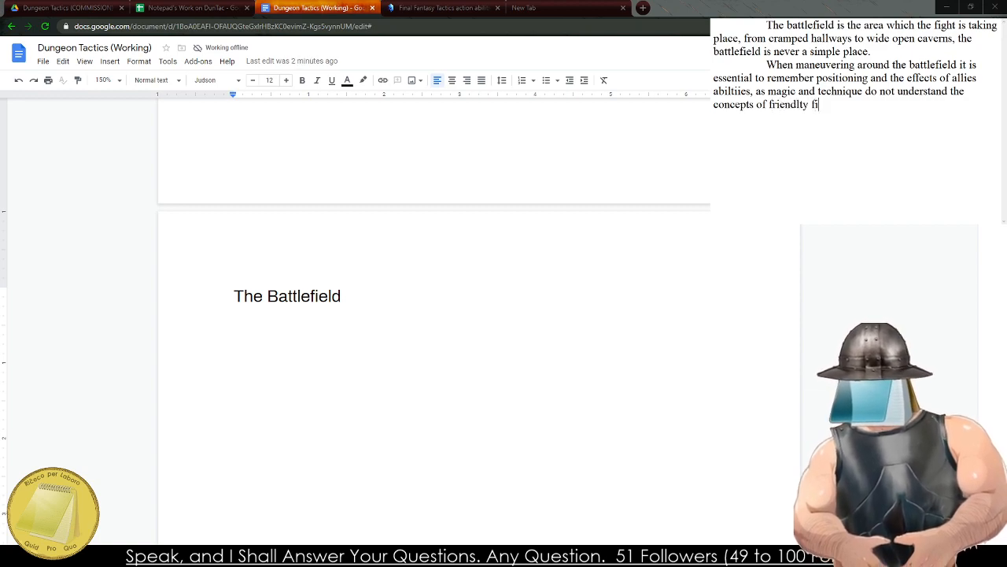
type("re.")
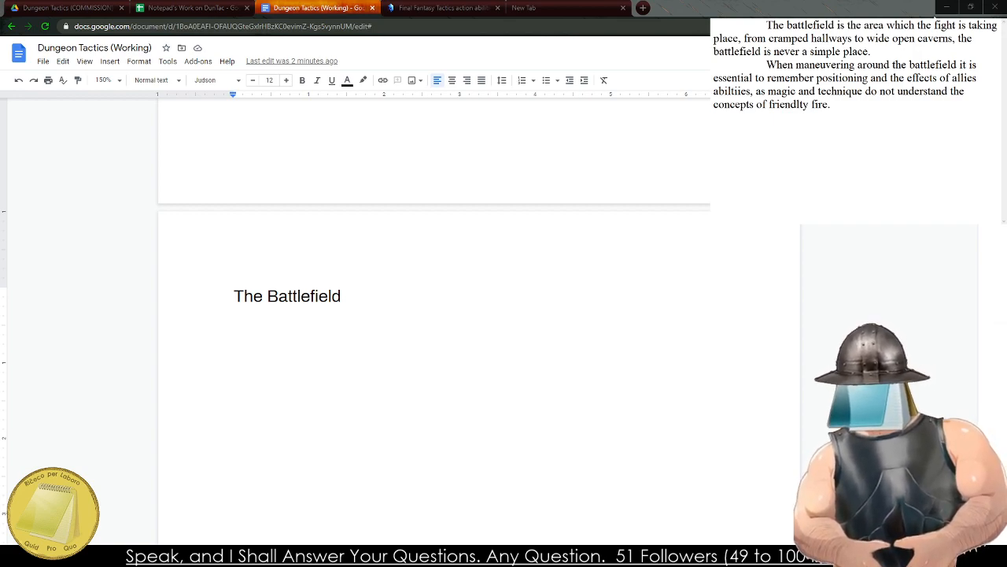
Copy the entire notes draft and paste it under the heading "The Battlefield" in the rulebook document.
key("ctrl+a")
key("ctrl+c")
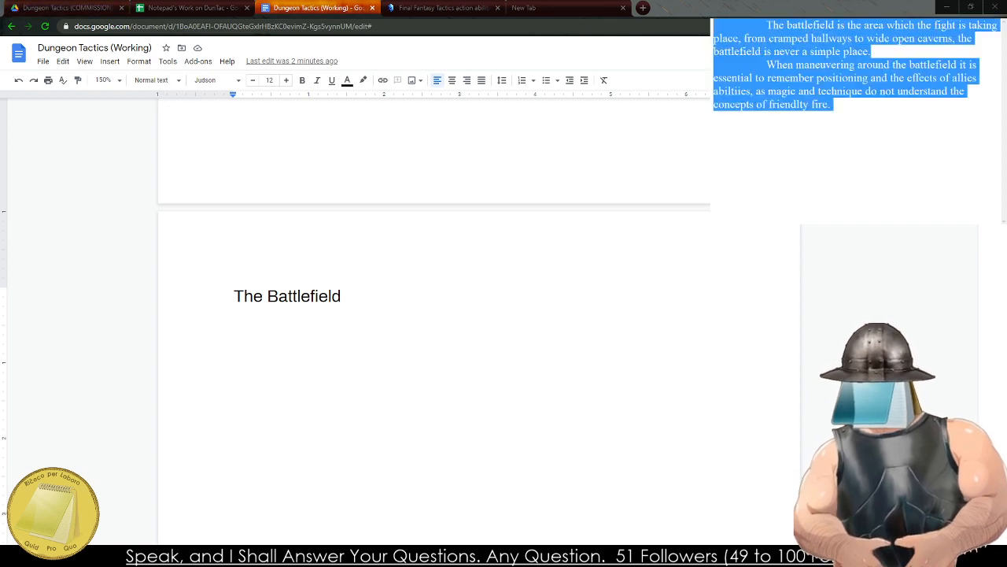
left_click(261, 331)
key("ctrl+v")
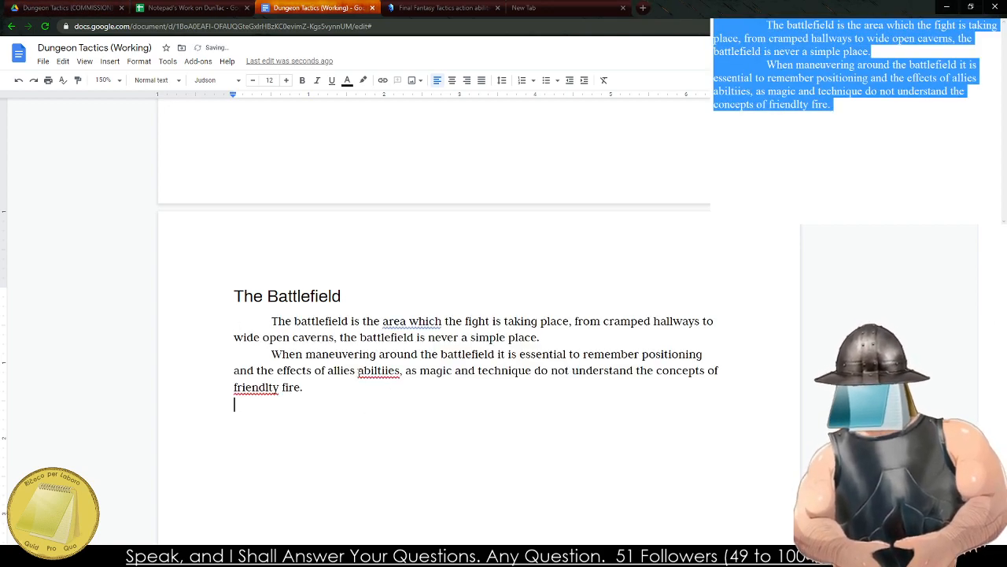
Apply the suggested corrections "abilities", "friendly" and "area in which" to the flagged words in the pasted text.
right_click(372, 373)
left_click(371, 400)
right_click(258, 389)
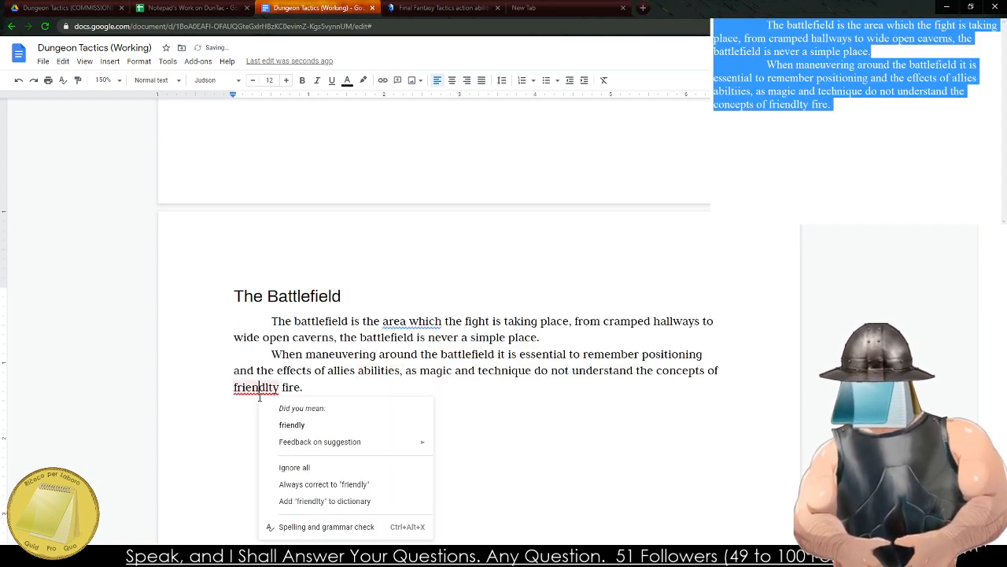
left_click(292, 423)
right_click(400, 337)
right_click(393, 323)
left_click(449, 270)
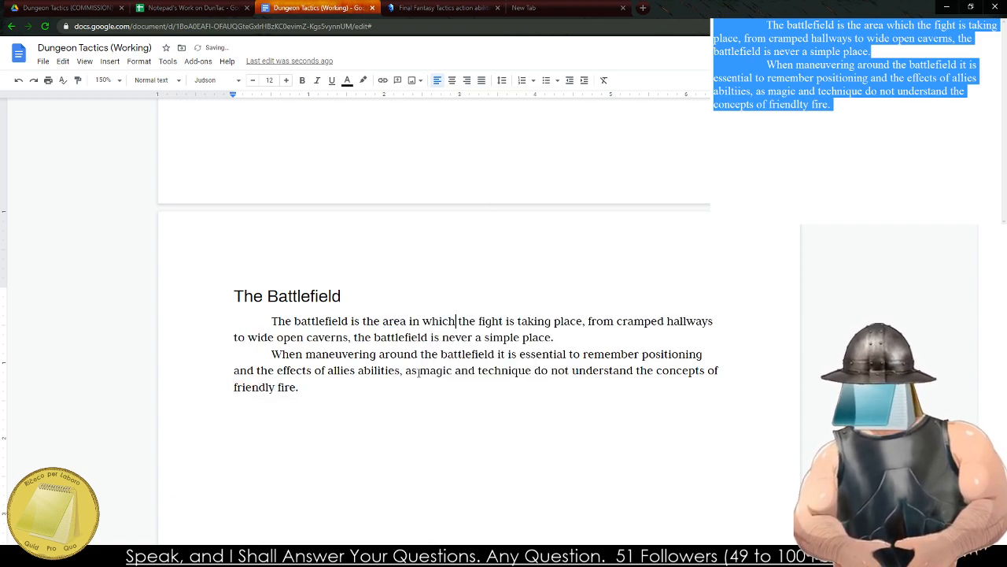
Replace the old draft in the notes window with the title "Side Note: Other Actions".
left_click(391, 405)
key("Return")
scroll(356, 413, "down", 3)
key("BackSpace")
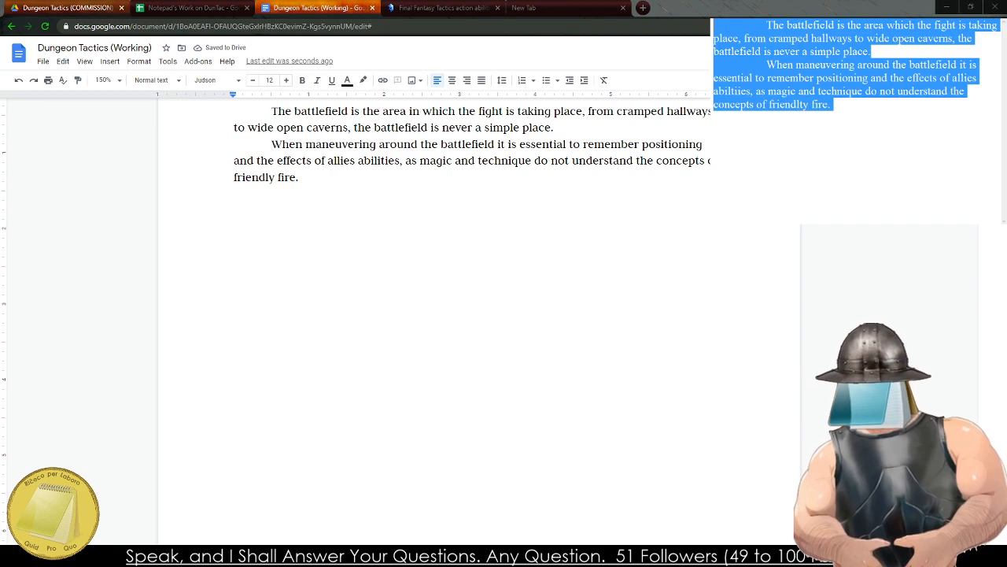
type("Side Note:")
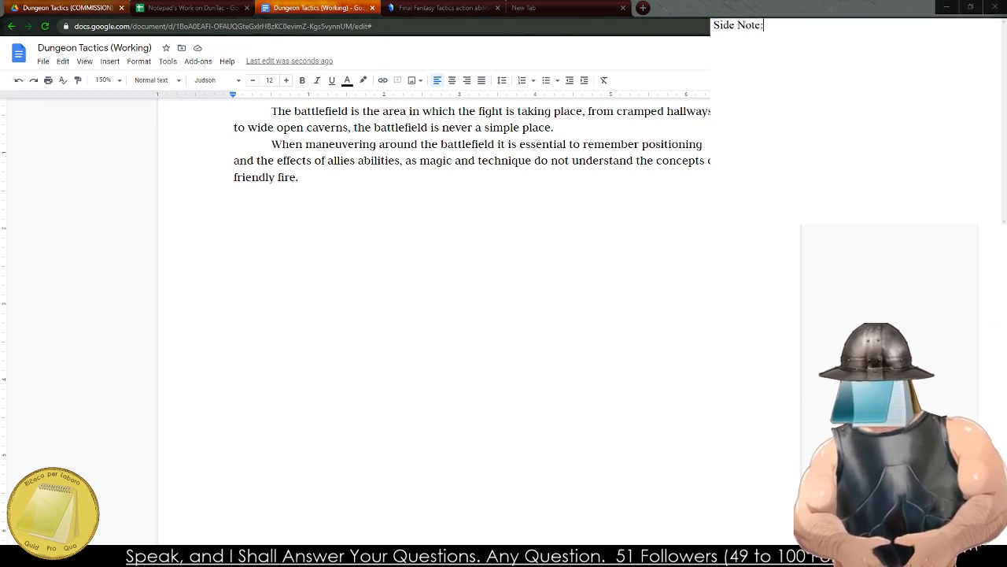
type(" Other Actions")
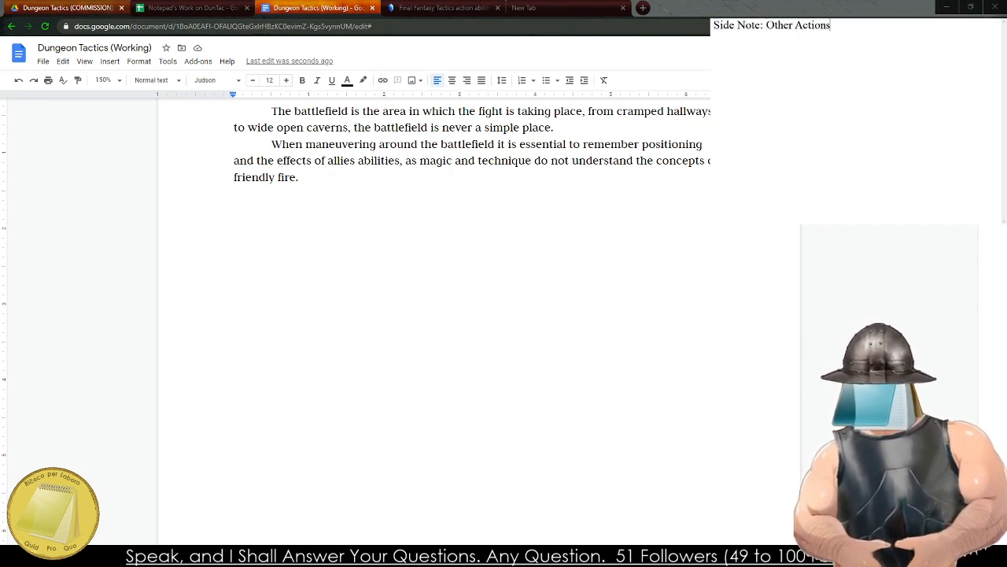
Start an indented paragraph under the side note title with "There will be times when a player".
key("Return")
key("Tab")
type("There")
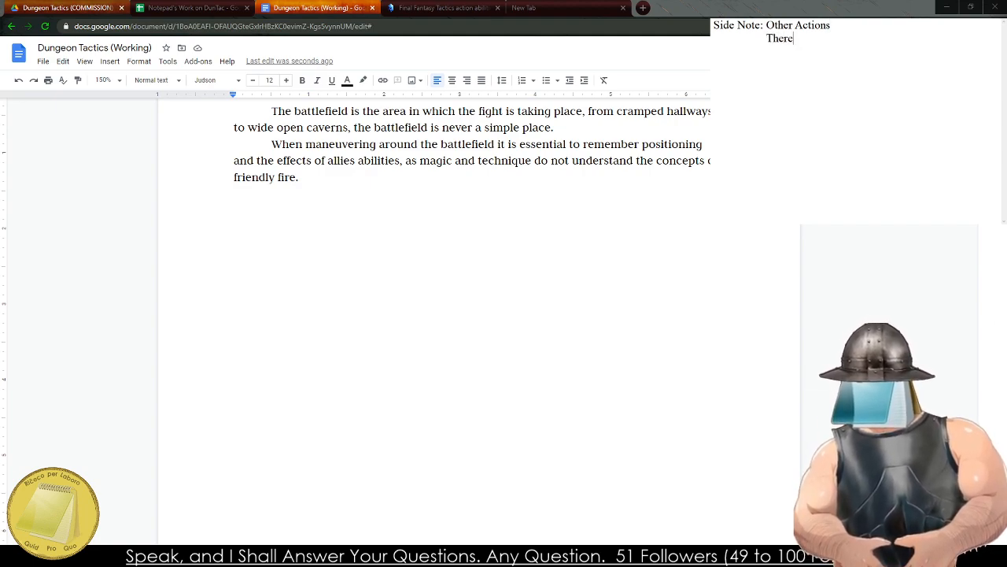
type(" will bet imme s")
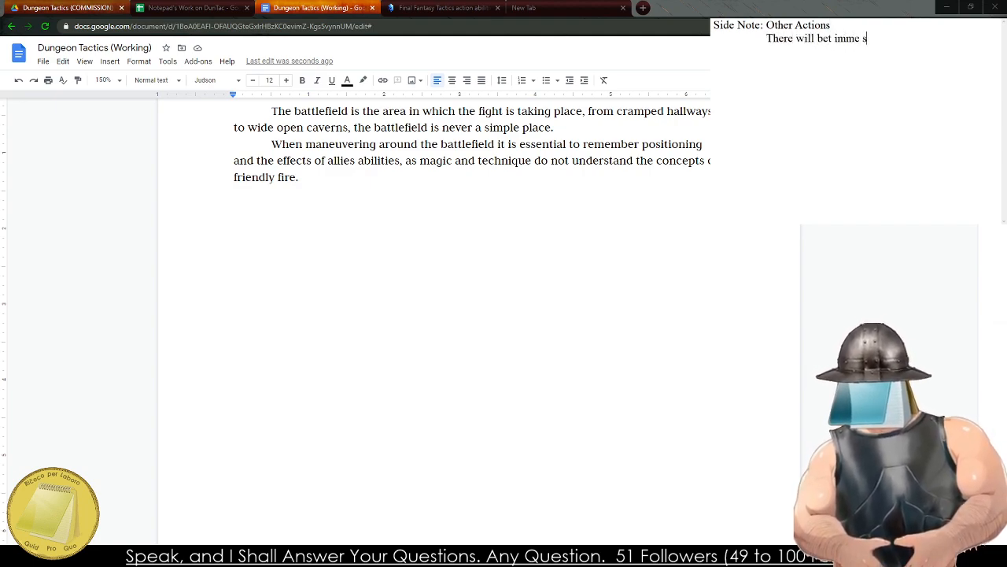
key("BackSpace")
key("BackSpace")
key("BackSpace")
key("BackSpace")
key("BackSpace")
key("BackSpace")
key("BackSpace")
type("times when a player ")
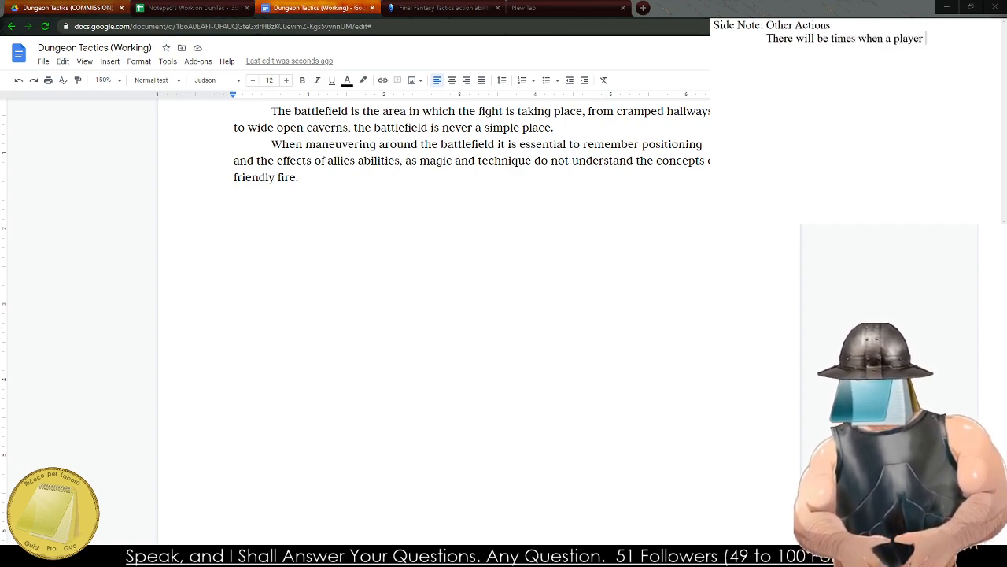
type("wants to or nee")
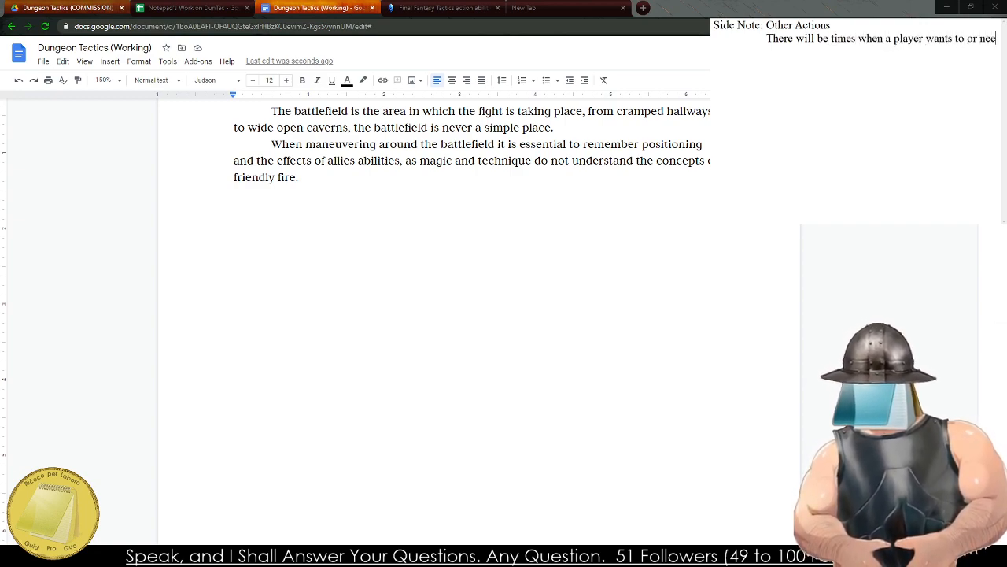
type("ds to make an")
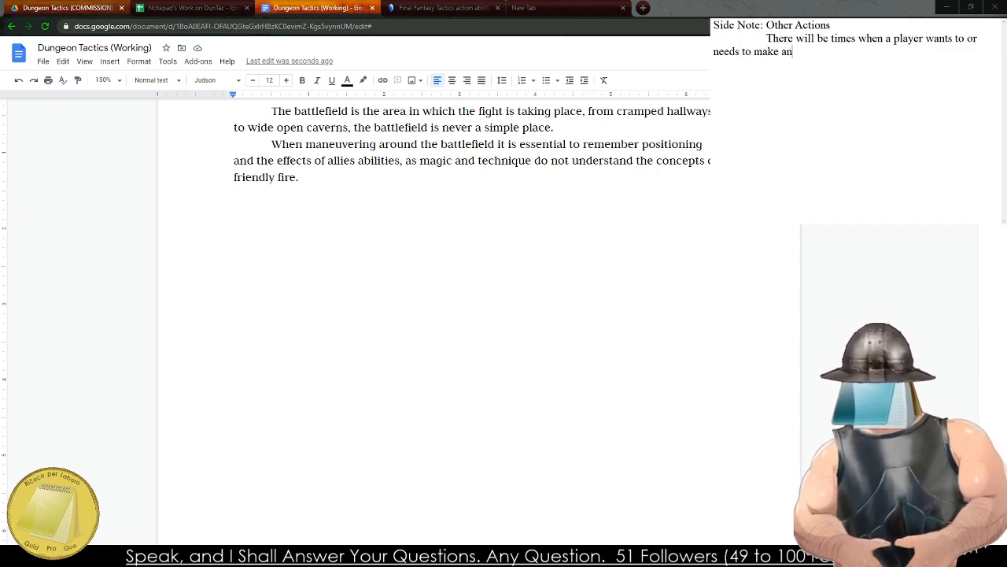
type(" action that is ")
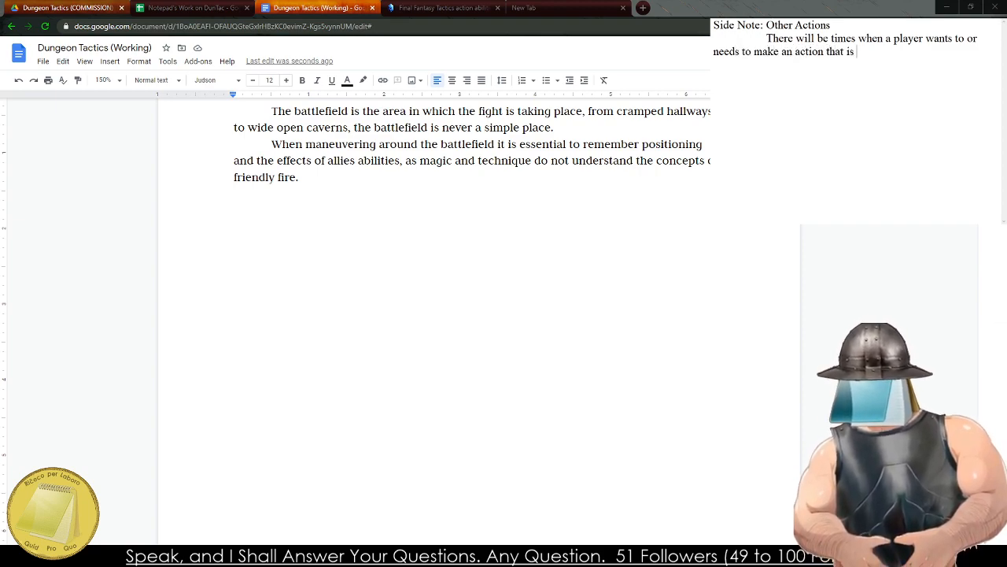
type("not covered he")
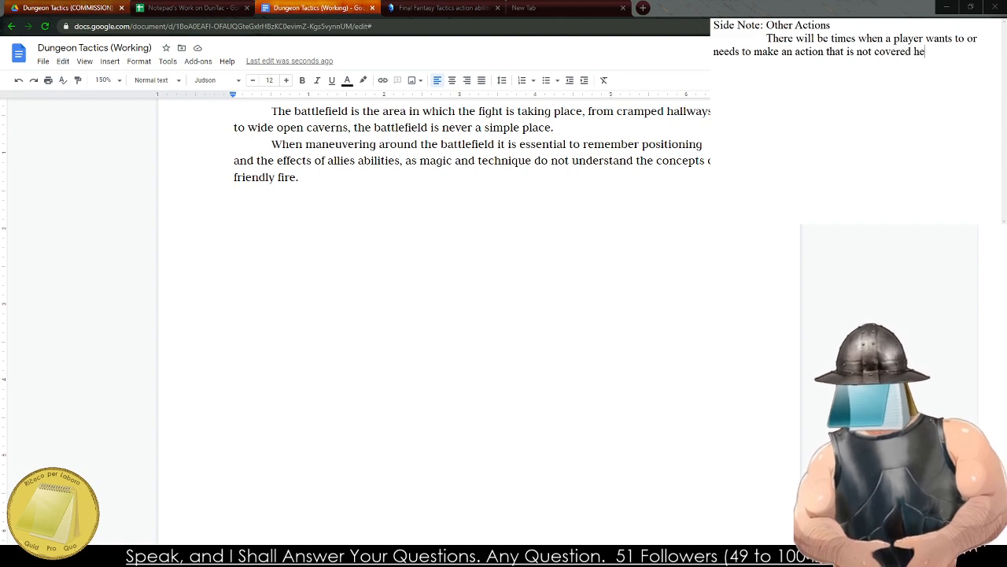
type("re, from helping")
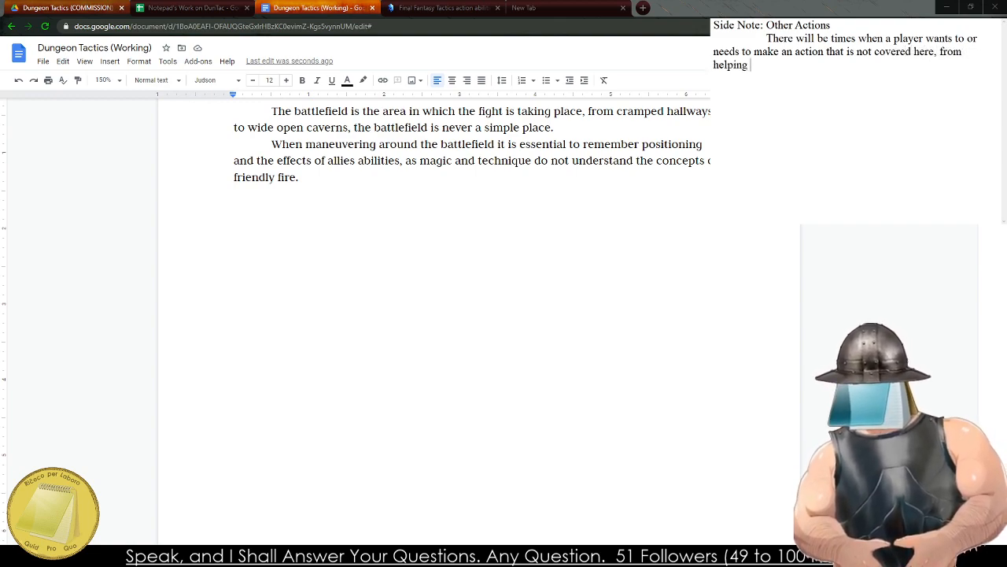
Continue the sentence with "wants to or needs to make an action that is not covered here,".
key("BackSpace")
key("BackSpace")
key("BackSpace")
key("BackSpace")
key("BackSpace")
key("BackSpace")
key("BackSpace")
key("BackSpace")
key("BackSpace")
key("BackSpace")
key("BackSpace")
key("BackSpace")
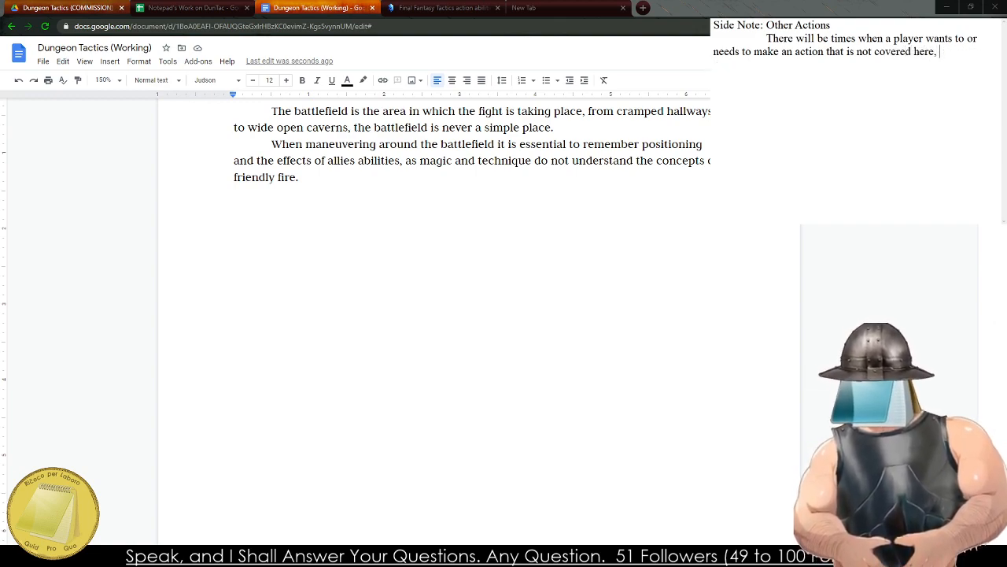
Continue the sentence with "if that is the case, assign a AP value to the action".
type("if that is the case ")
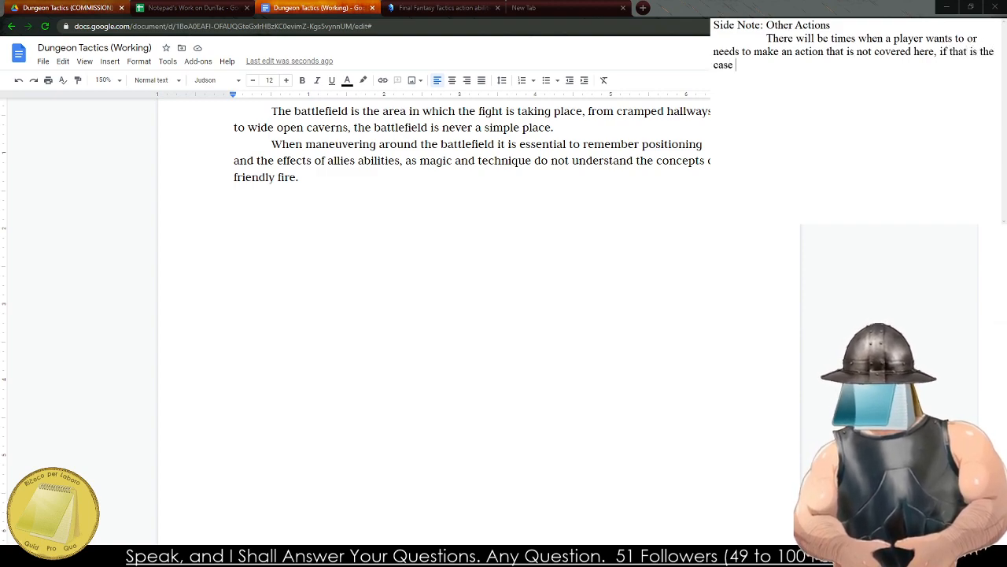
type(" assign ")
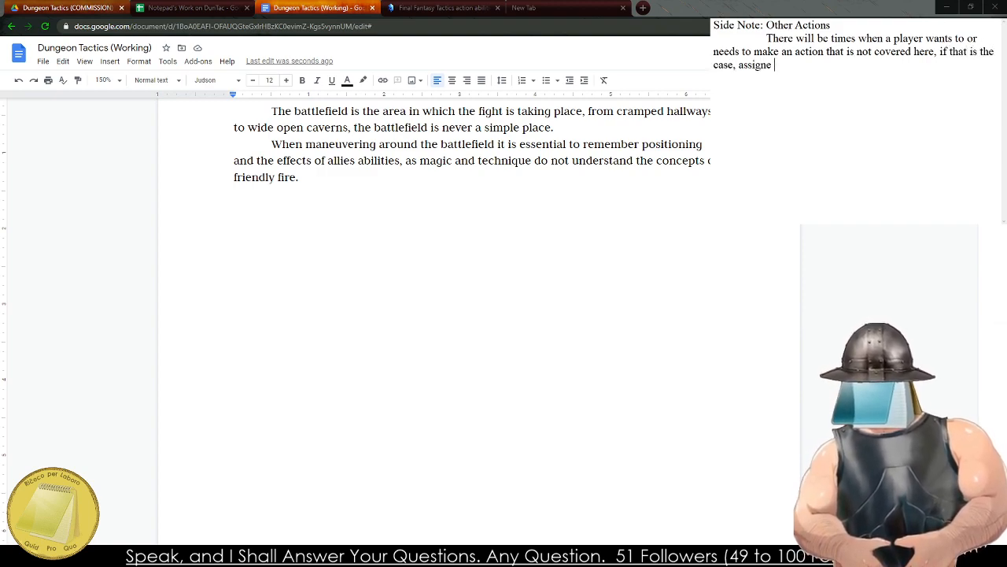
type("a AP value ")
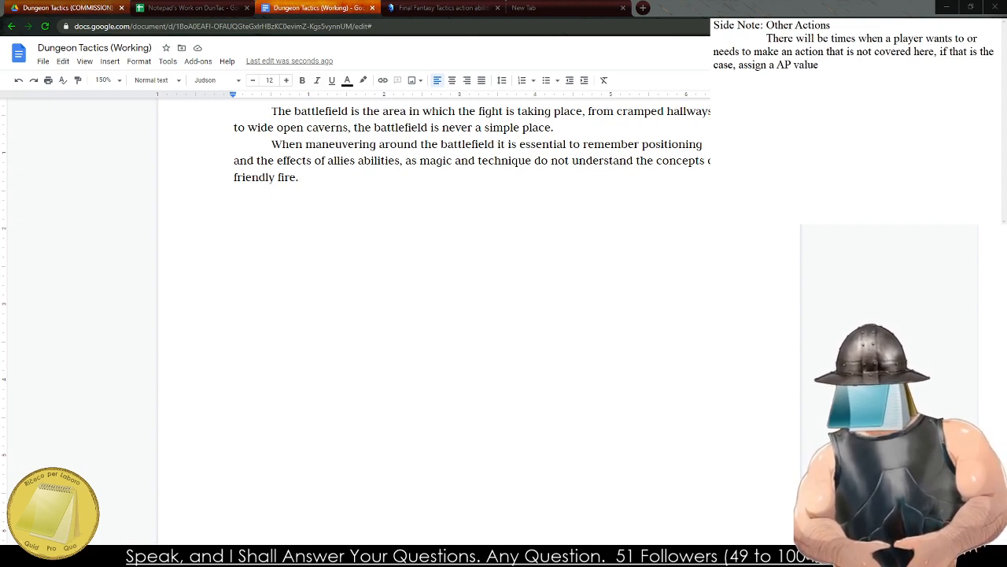
type("tio")
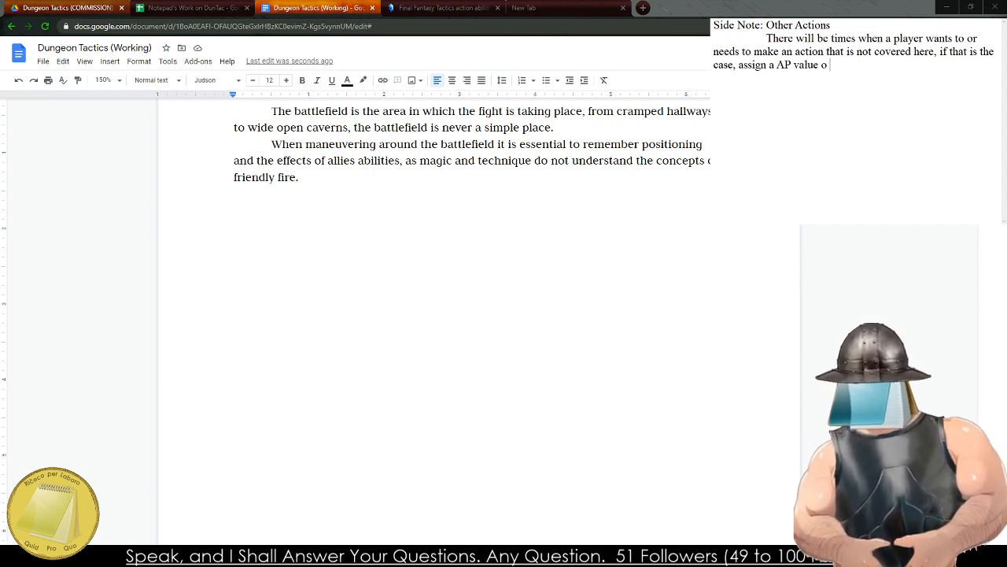
type(" the action to de")
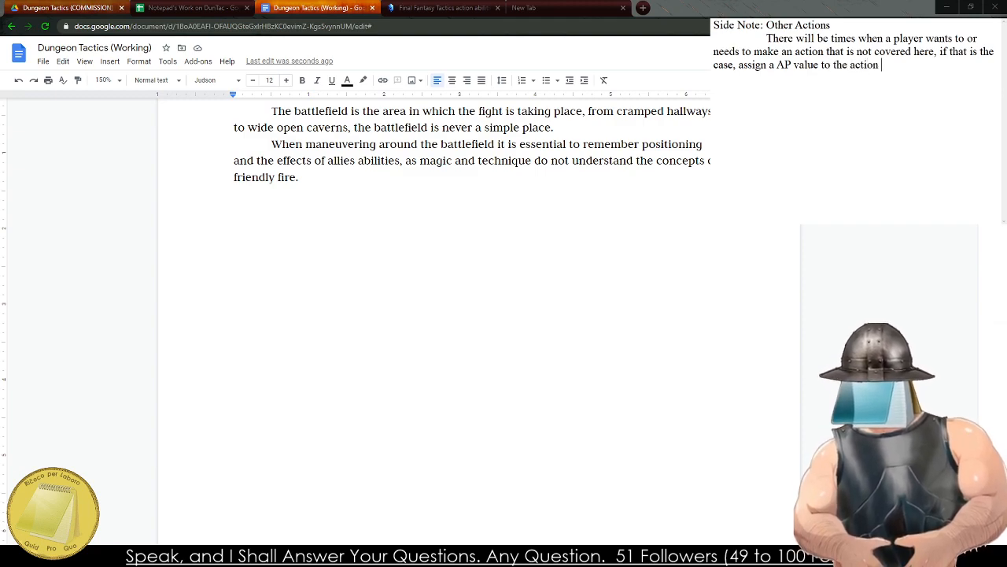
Finish the side note's sentence with "and determine its effects.".
key("BackSpace")
key("BackSpace")
key("BackSpace")
key("BackSpace")
key("BackSpace")
type("adj")
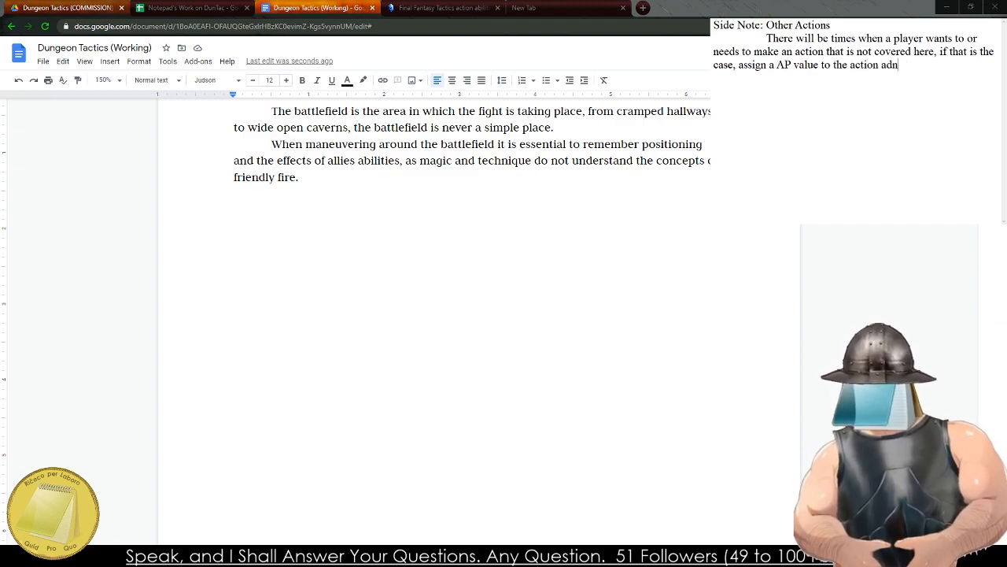
key("BackSpace")
key("BackSpace")
type("nd det")
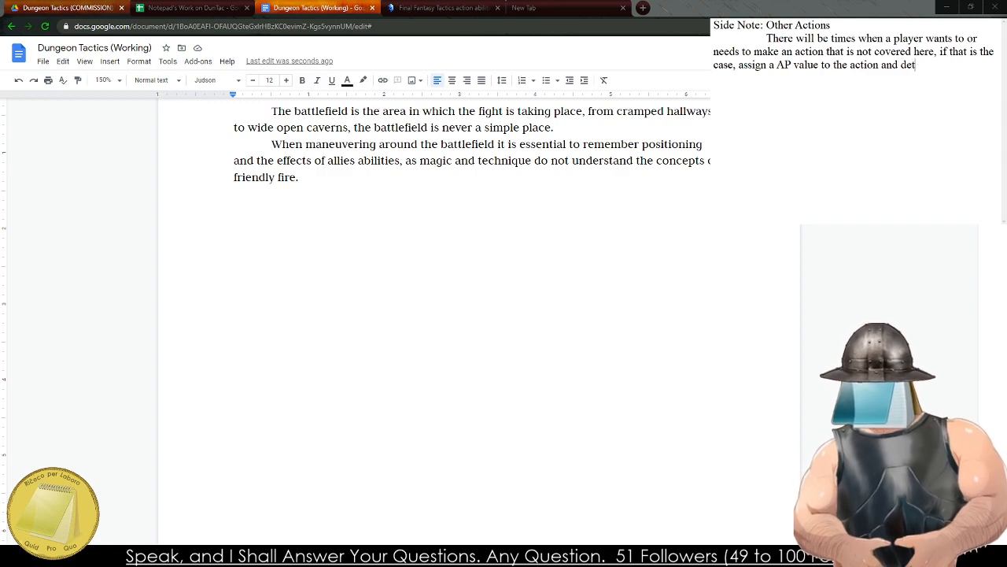
type("ermine its effects.")
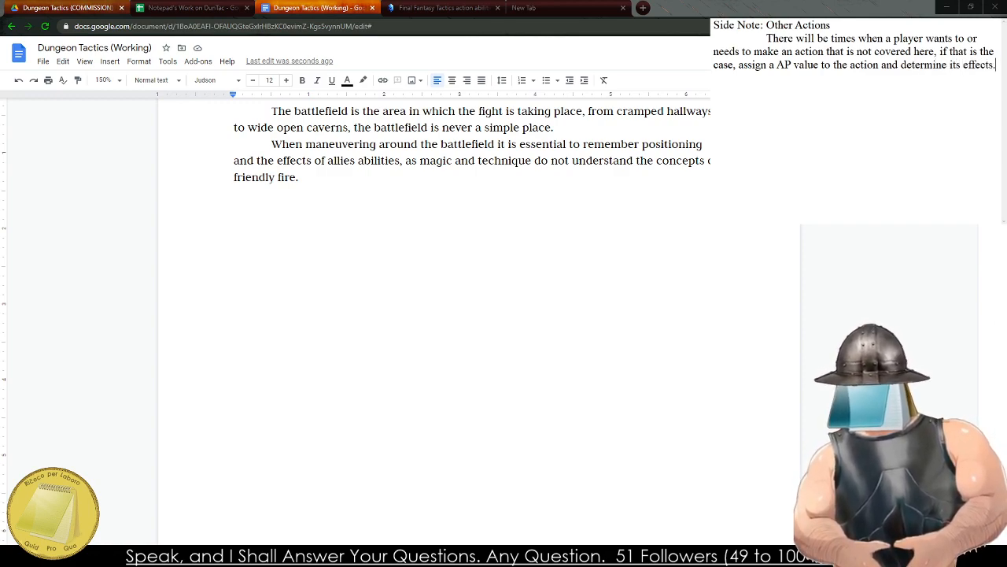
Remove "and determine its effects" from the side note so the sentence ends with "assign a AP value to the action.".
key("BackSpace")
key("BackSpace")
key("BackSpace")
key("BackSpace")
key("BackSpace")
key("BackSpace")
key("BackSpace")
key("BackSpace")
key("BackSpace")
key("BackSpace")
key("BackSpace")
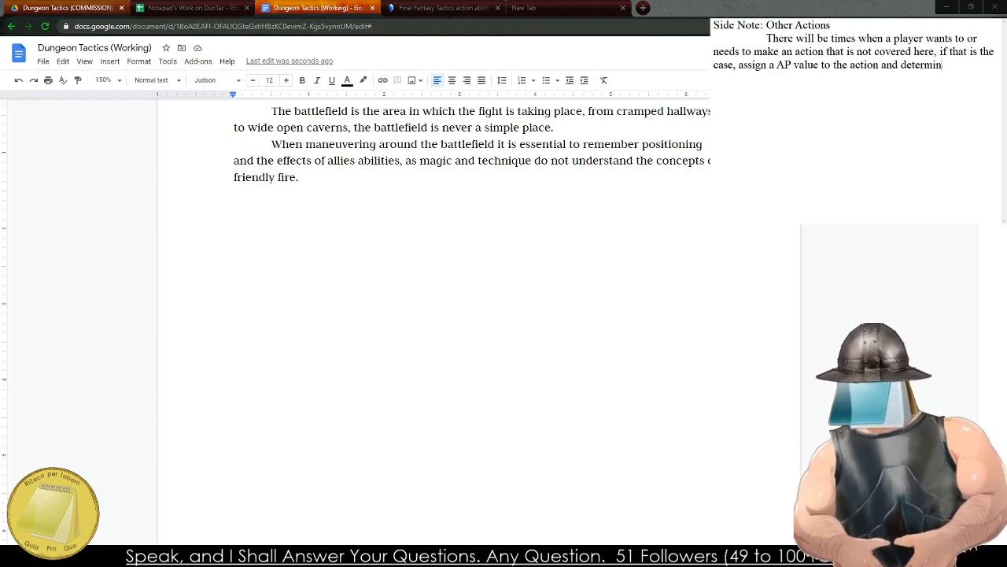
key("BackSpace")
key("BackSpace")
key("BackSpace")
key("BackSpace")
key("BackSpace")
key("BackSpace")
key("BackSpace")
key("BackSpace")
key("BackSpace")
key("BackSpace")
key("BackSpace")
key("BackSpace")
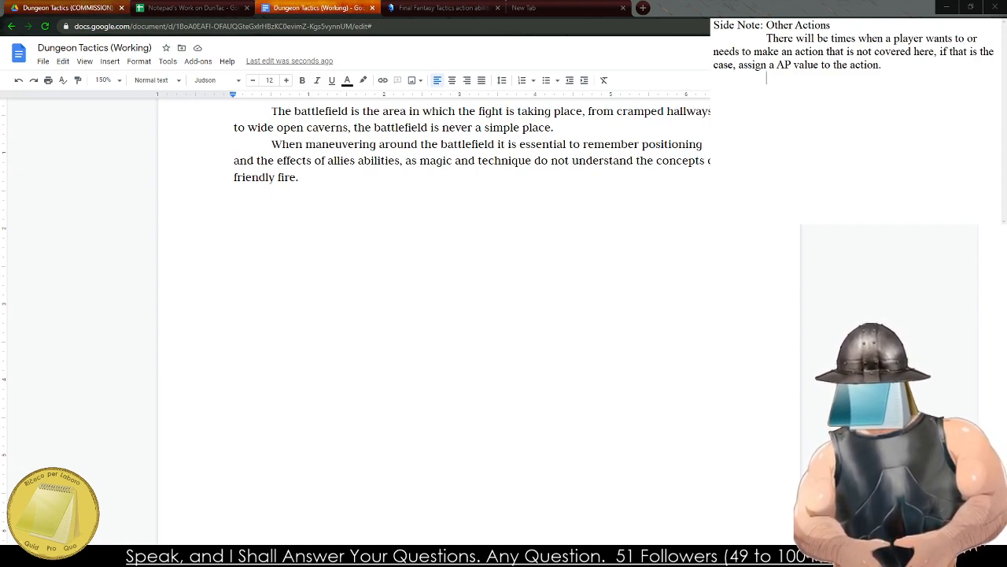
Start a new indented paragraph in the side note with "For example, a".
type("For exampole")
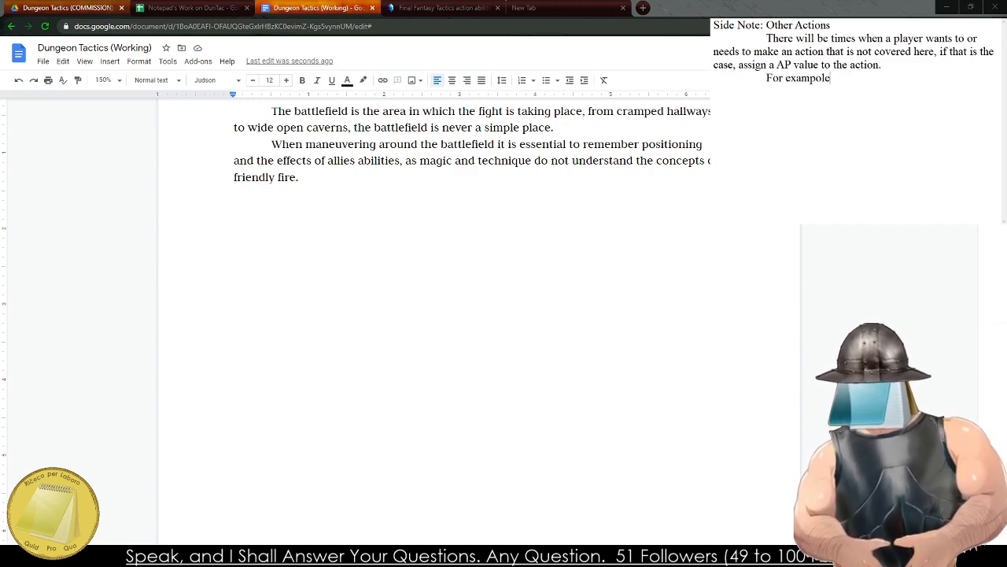
key("BackSpace")
key("BackSpace")
type("plpe,")
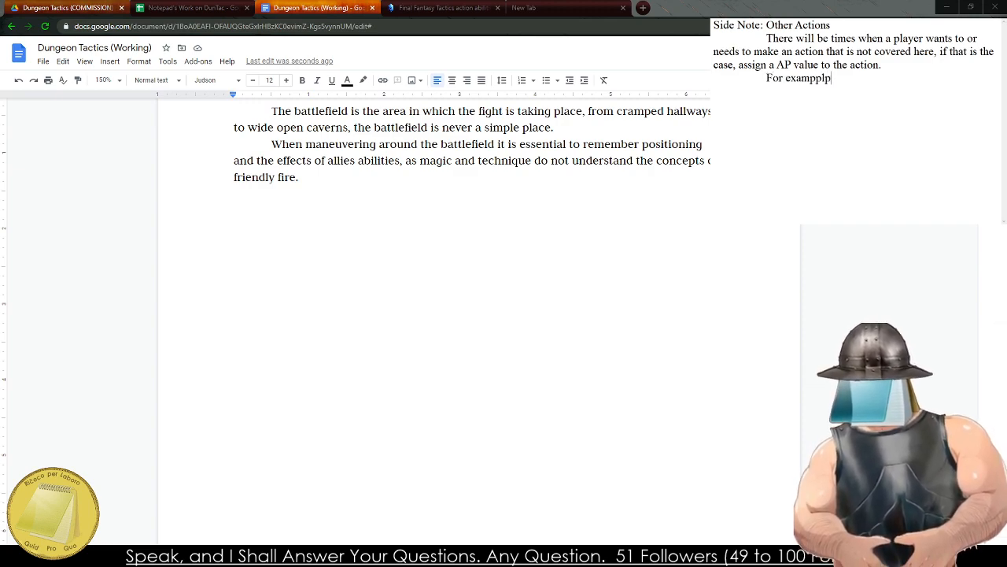
key("BackSpace")
key("BackSpace")
key("BackSpace")
key("BackSpace")
key("BackSpace")
type("le, a ")
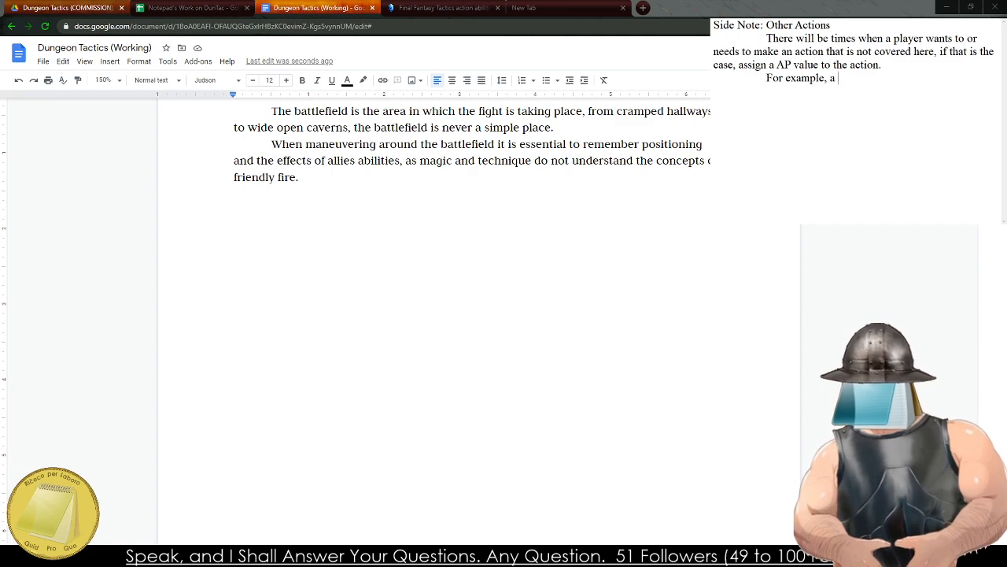
type("Character wants to pick up their in")
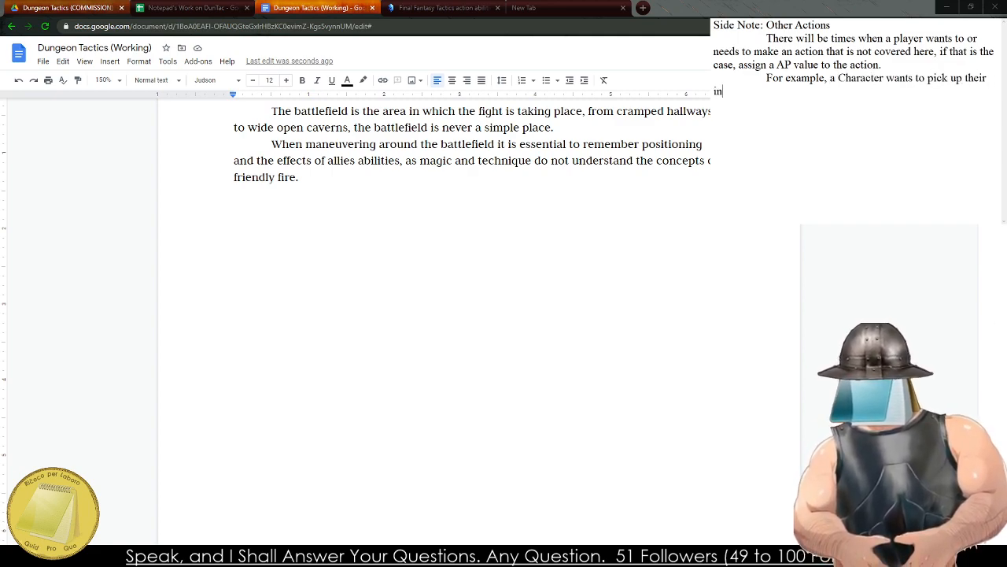
type("jured team")
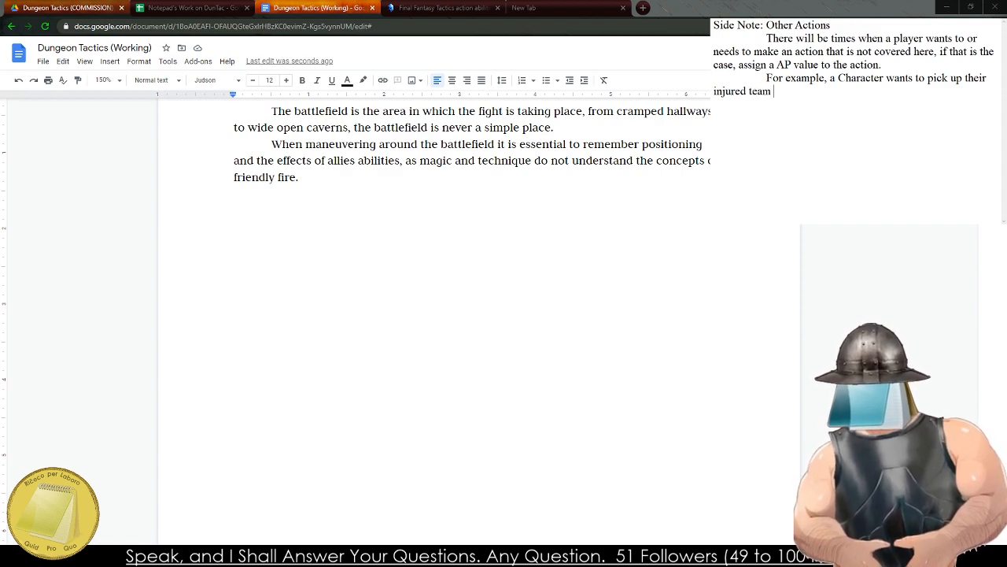
type("mate and haul t")
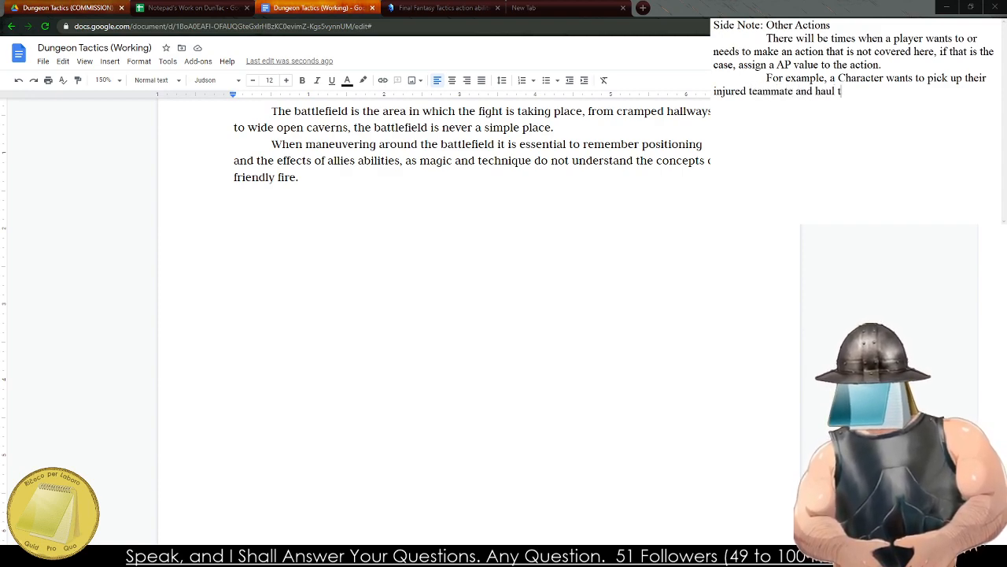
type("hem off to")
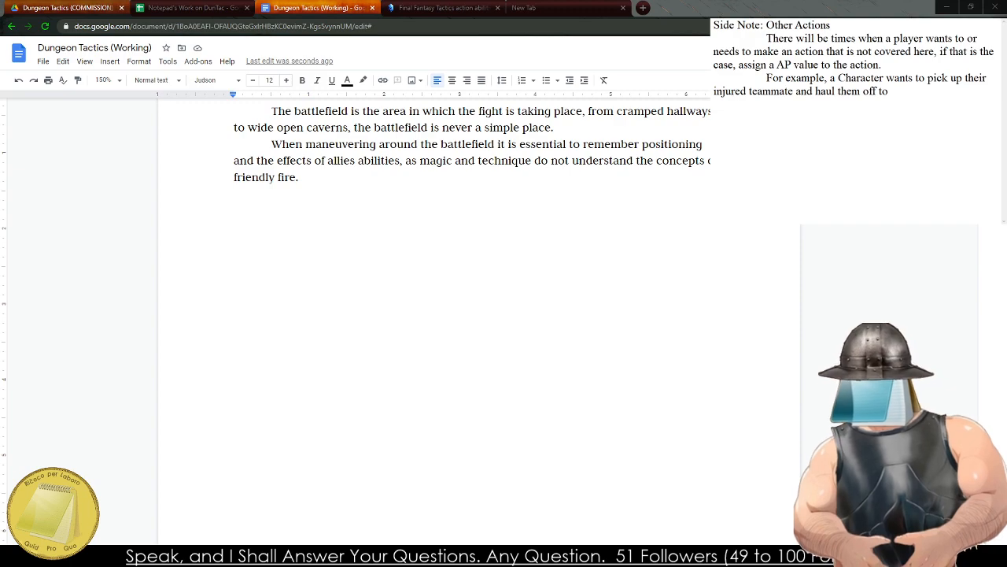
type(" safety. ")
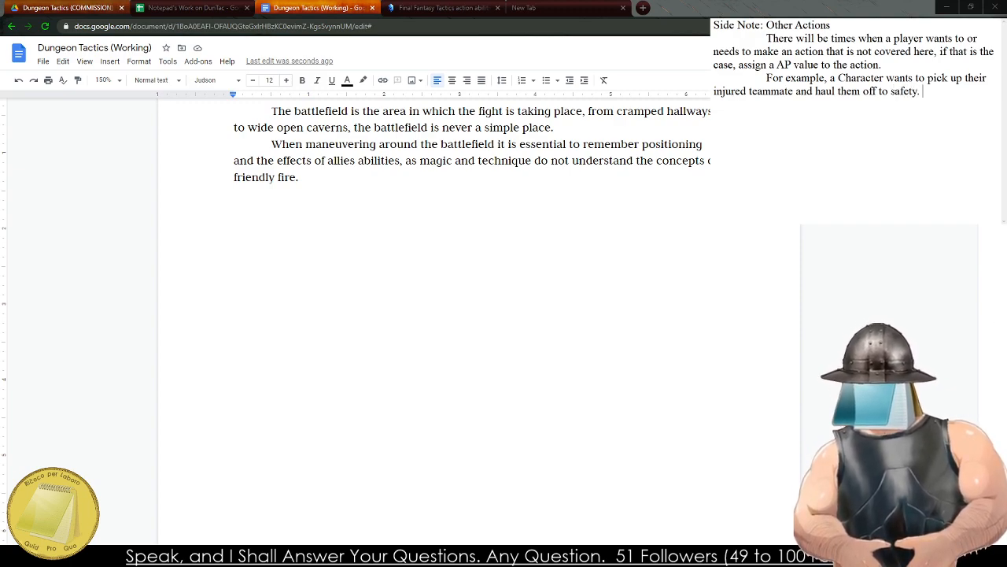
type("This")
Begin the example's second sentence with "The Game Master determines that this will take".
key("BackSpace")
key("BackSpace")
type("The Gam")
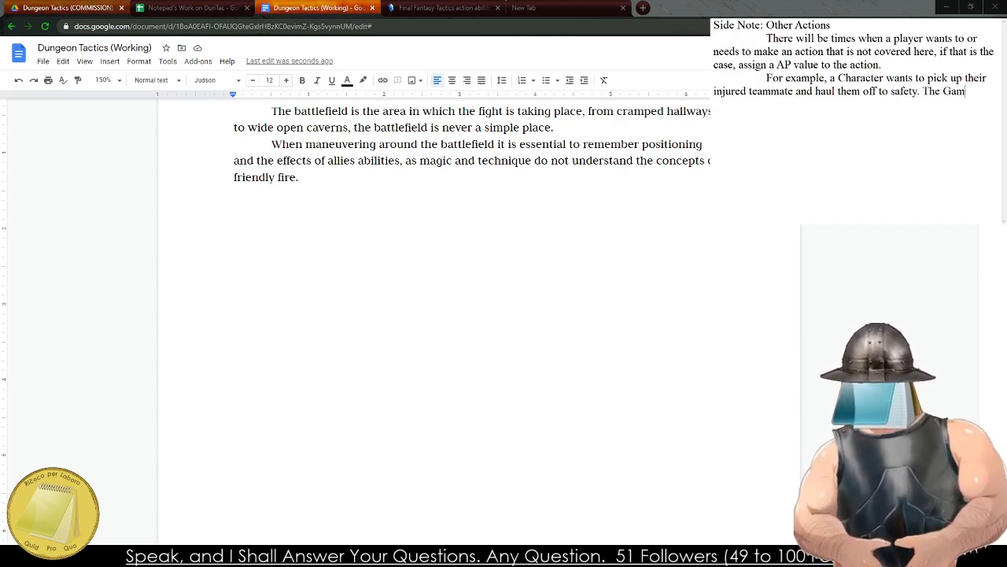
type("e Master determines that htis")
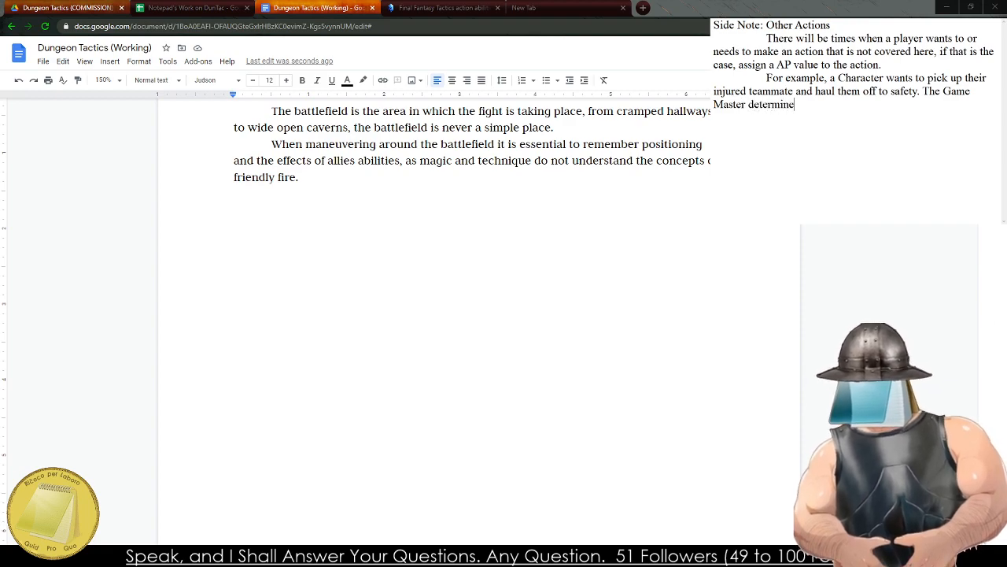
key("BackSpace")
key("BackSpace")
key("BackSpace")
key("BackSpace")
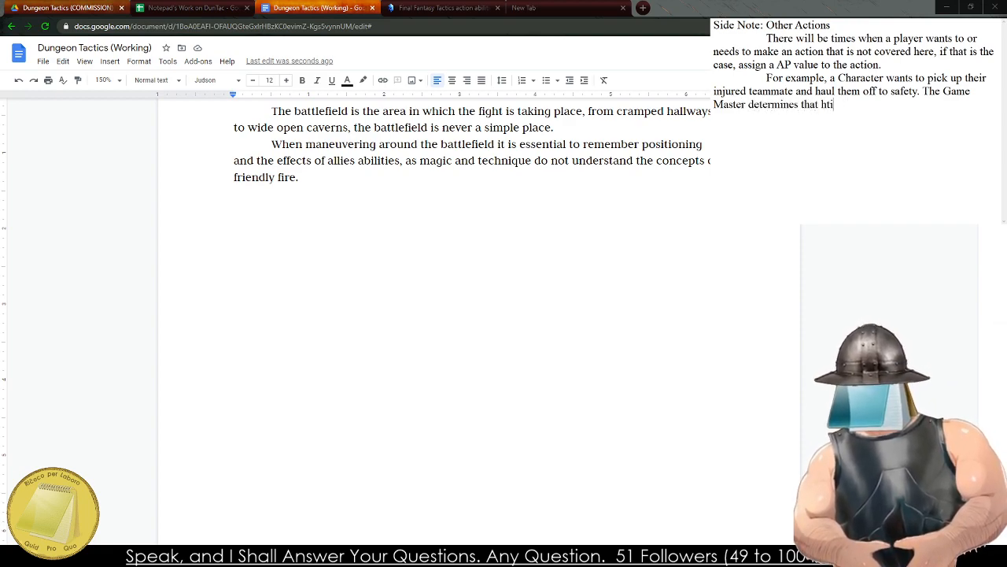
key("BackSpace")
type("this will")
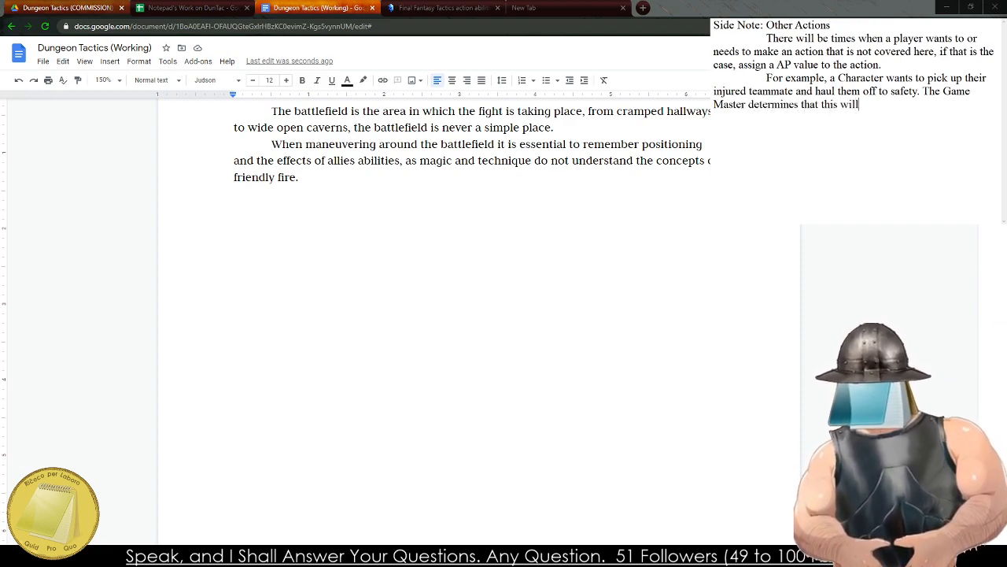
type(" take a bit of tim")
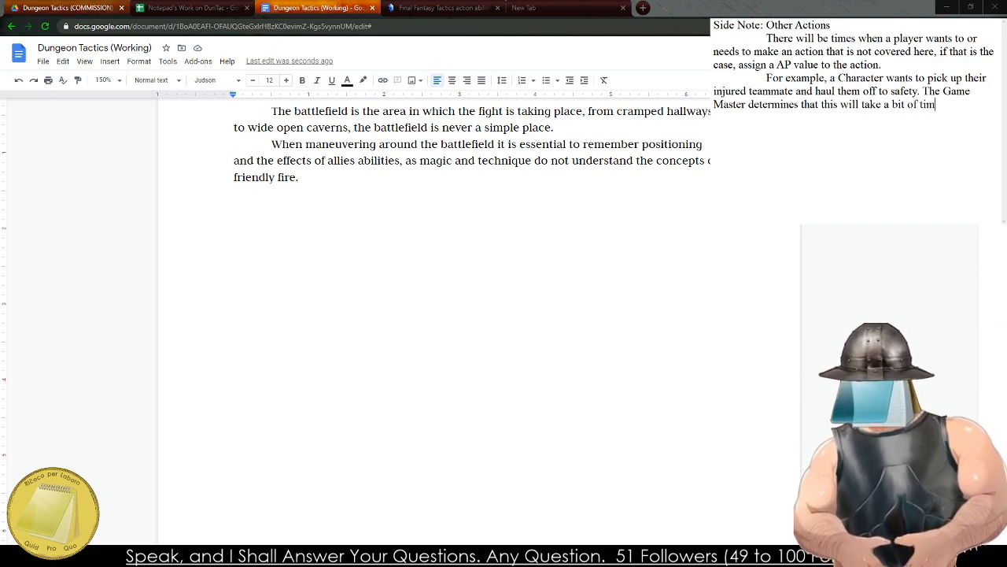
type("e and is go")
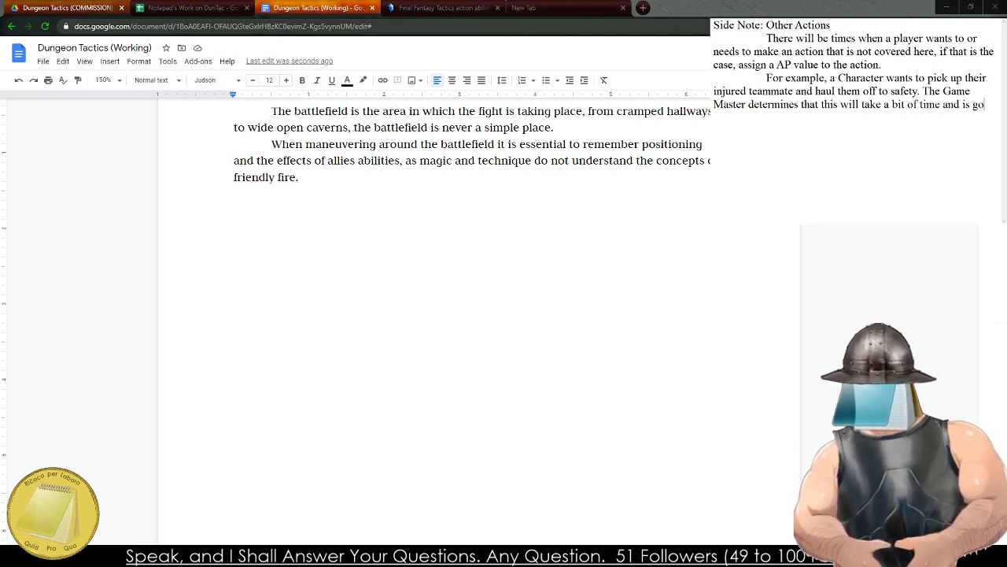
type("ing to require 3")
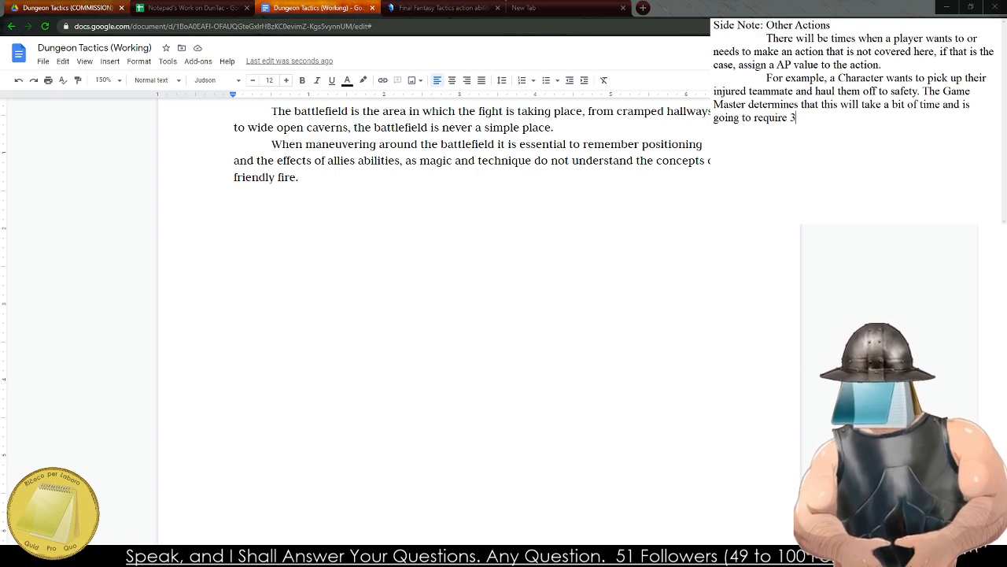
type(" AP to do.")
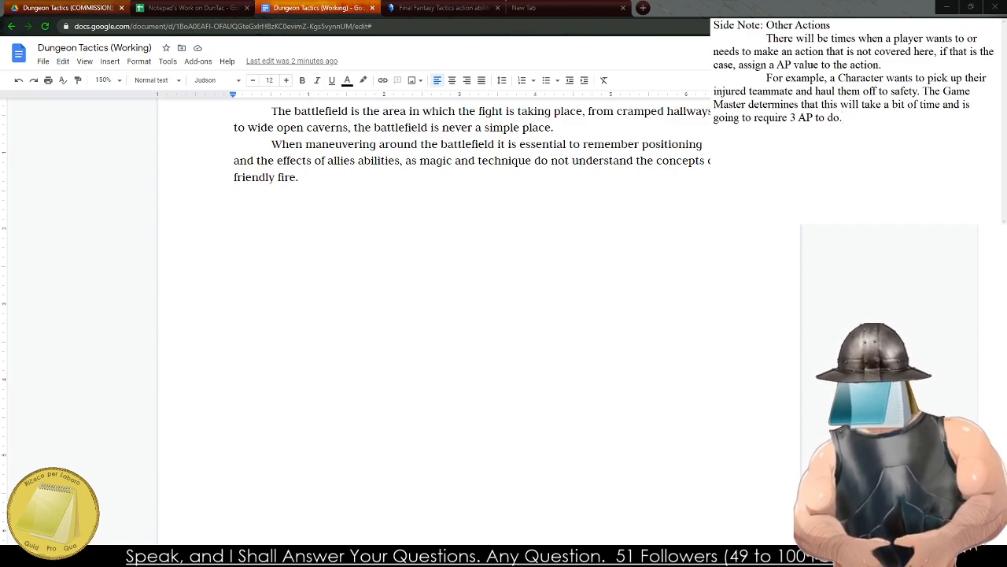
Finish the Game Master sentence with "a bit of time and is going to require 3 AP to do.".
key("BackSpace")
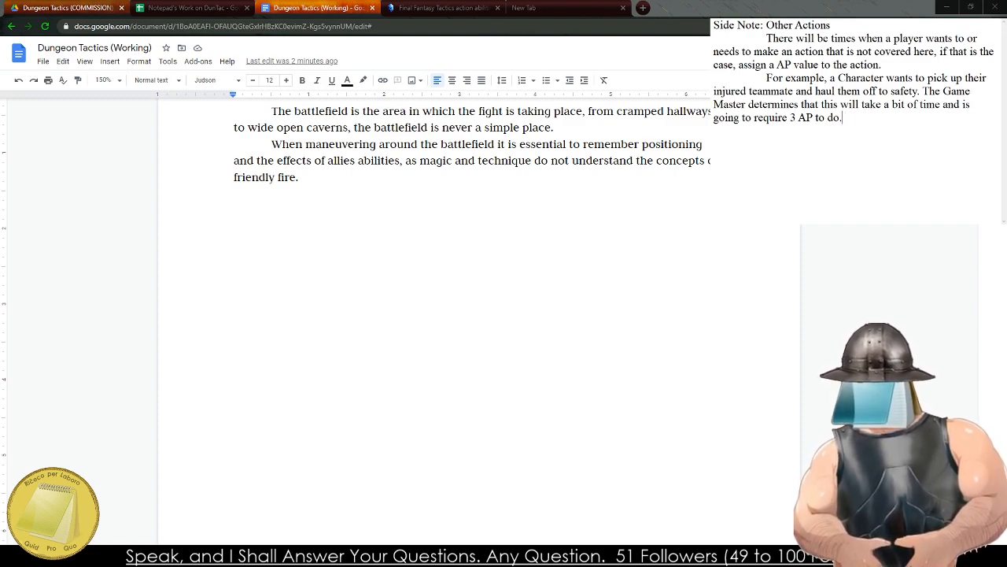
Add a new indented paragraph reading "For a simple rule of thumb, consult the following.".
type("For a s")
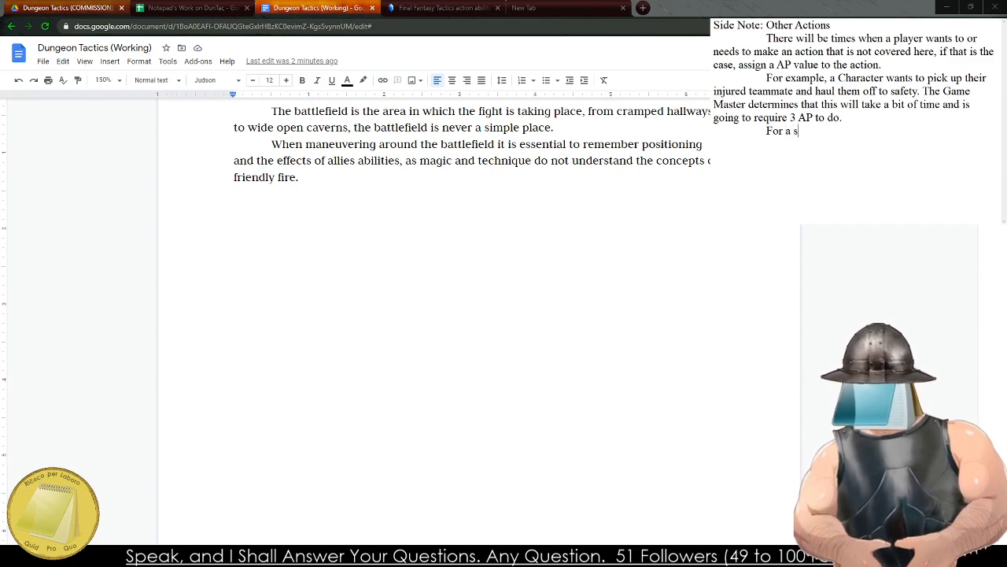
type("imple rule of ")
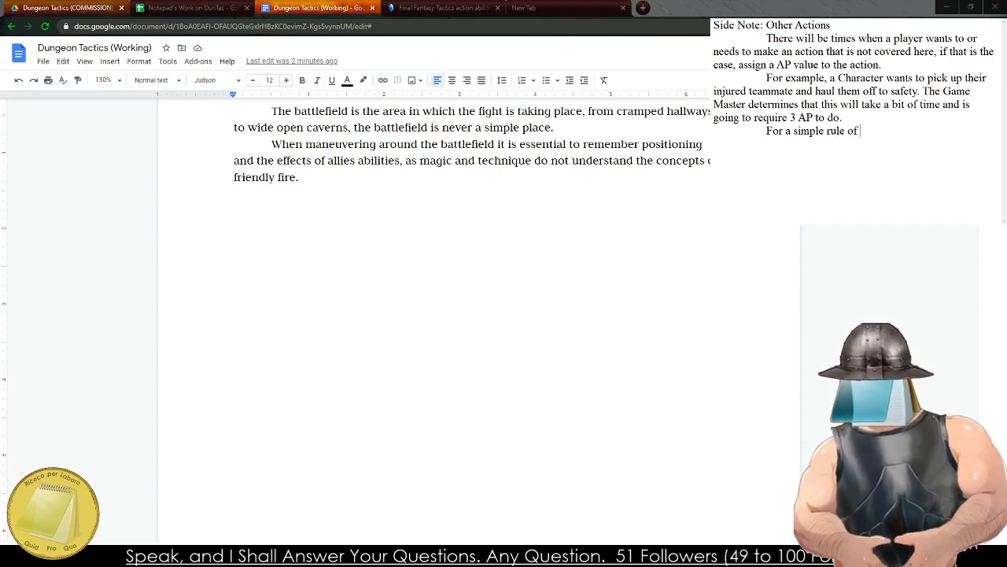
type("thumb, cons")
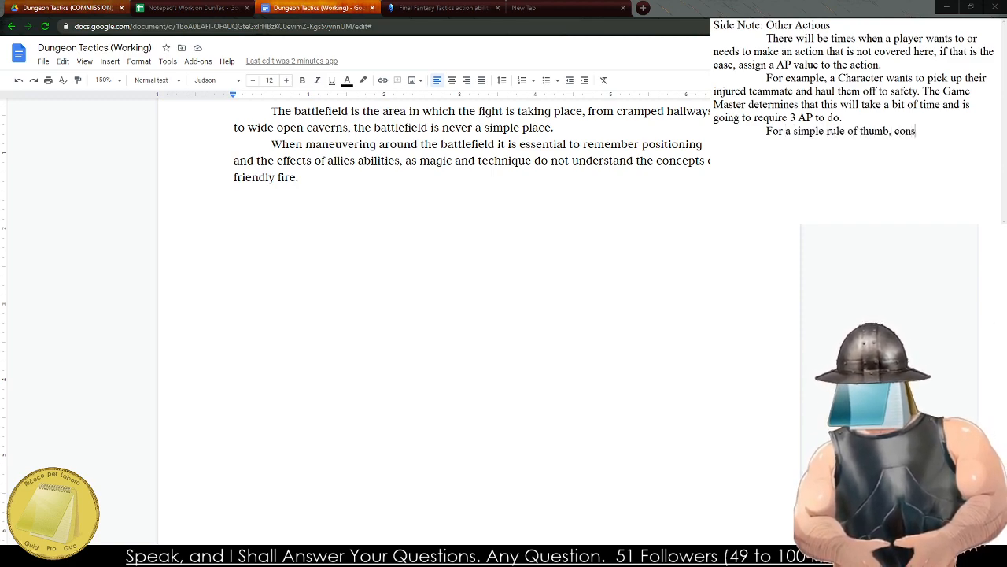
type("ult the following.")
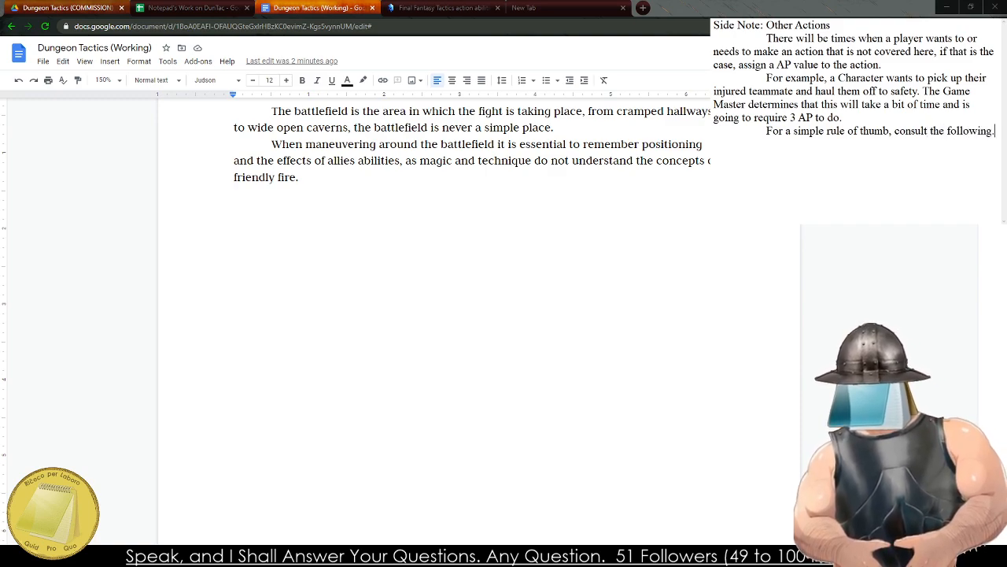
type(" 1 AP -")
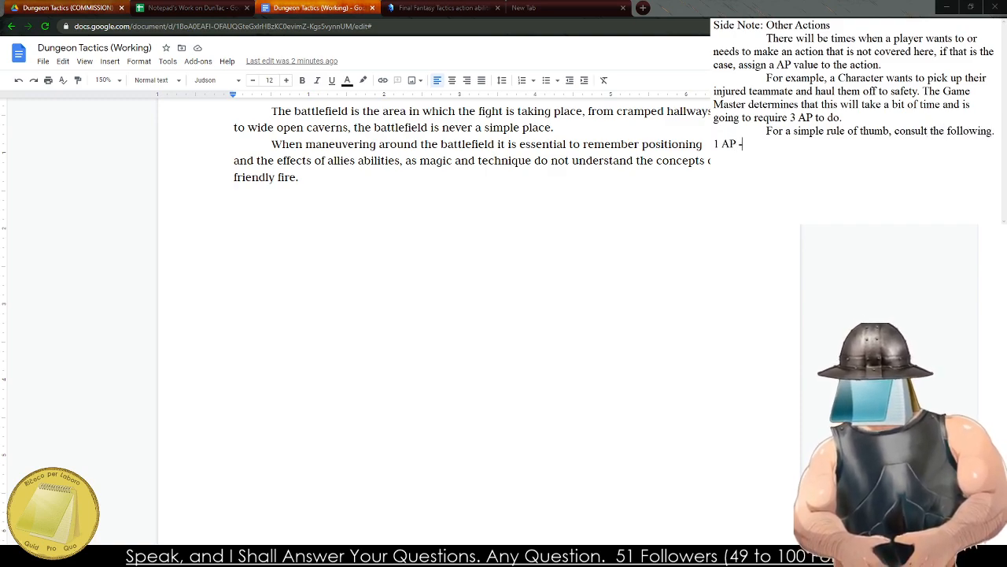
type(" Simple actions tak")
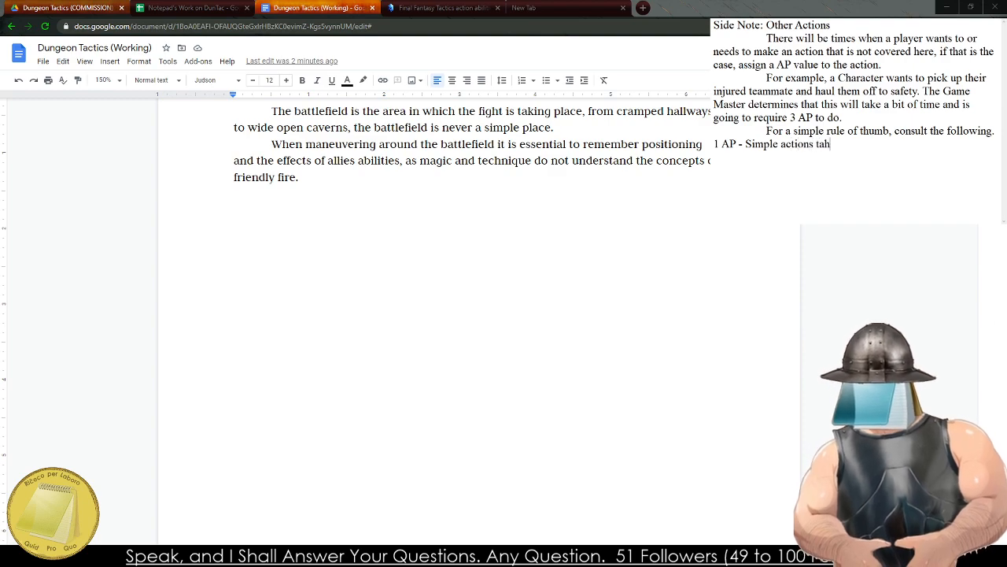
Add the first guideline line, "1 AP - Simple actions that take a few moments", below the rule of thumb sentence.
key("BackSpace")
key("BackSpace")
type("hat ca")
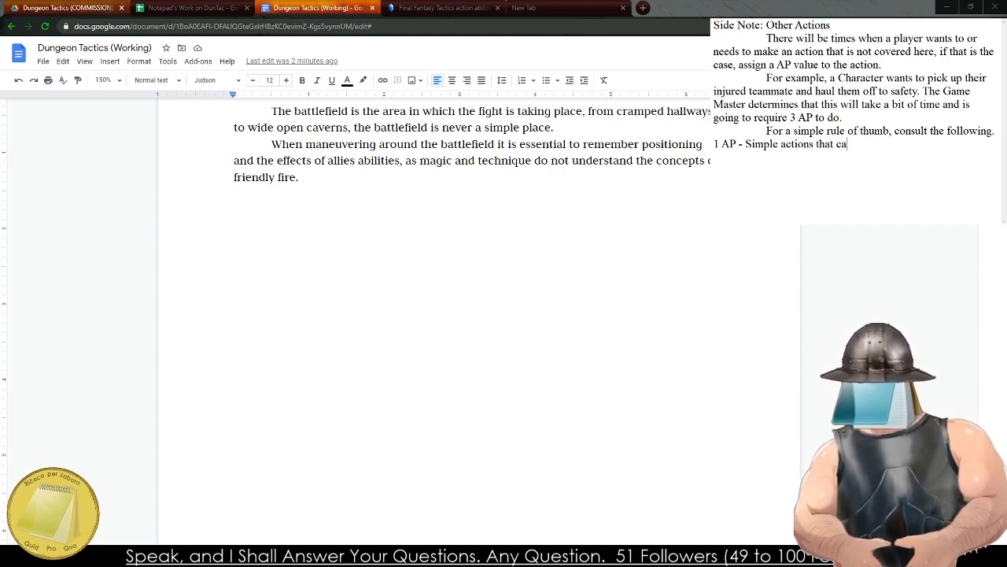
key("BackSpace")
key("BackSpace")
type("take a few moments")
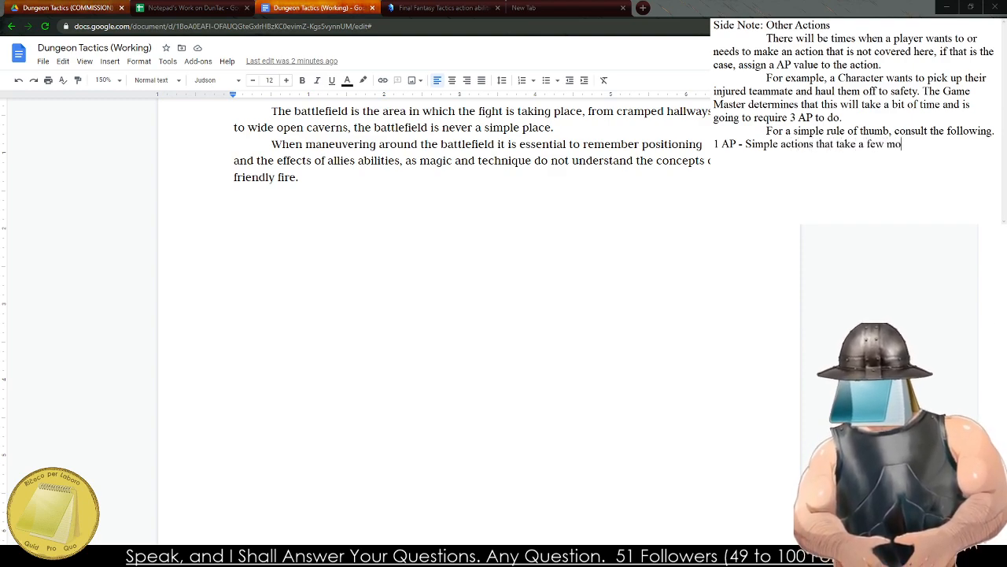
Add the next guideline line, "3 AP - Actions that require strain or effort to do properly".
type("AP")
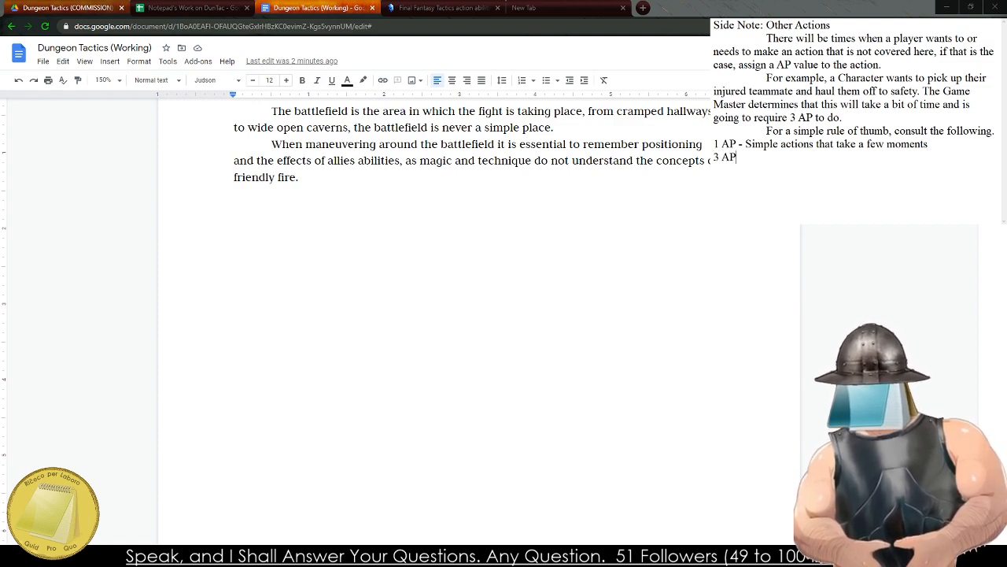
type(" - Actions that ")
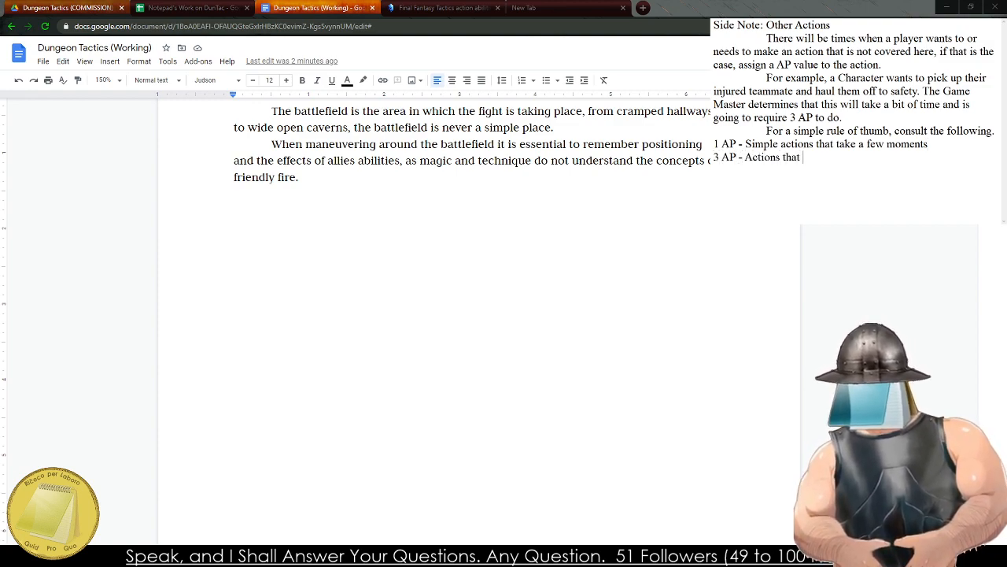
type("require strain o")
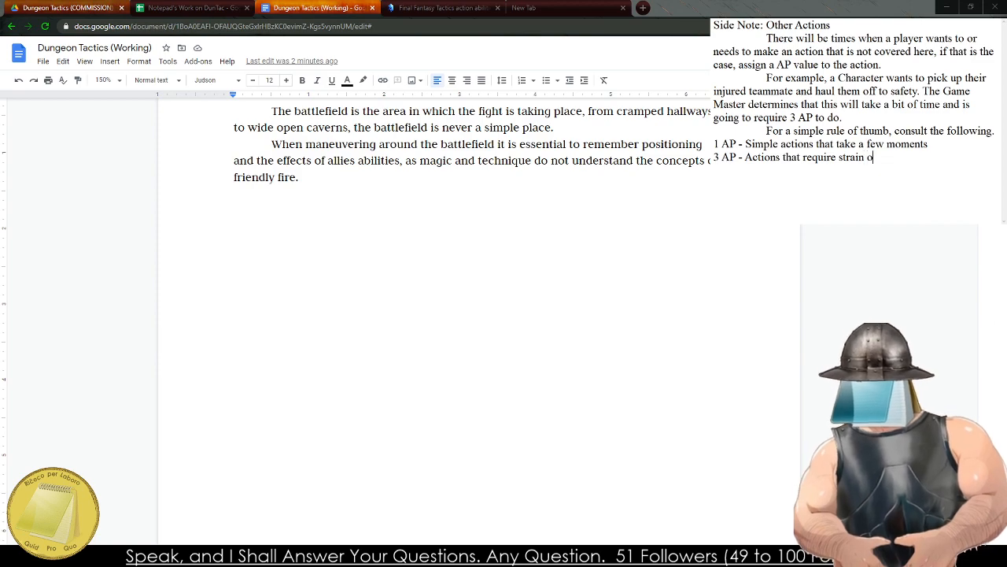
type("r effort to do ")
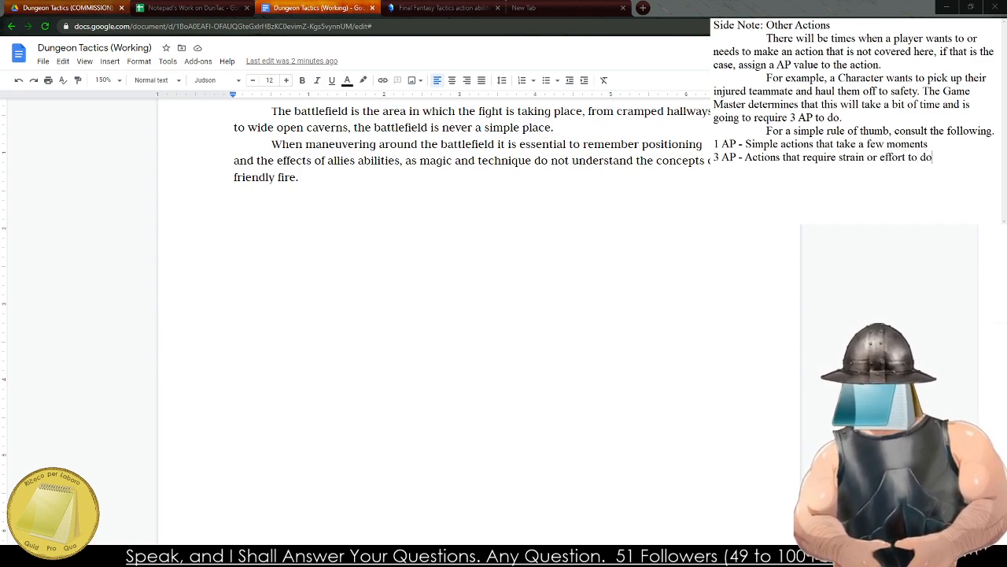
type("properly")
Add the guideline line "5 AP - Actions that would take a significant amount of time." below the 3 AP line.
key("Return")
type("5")
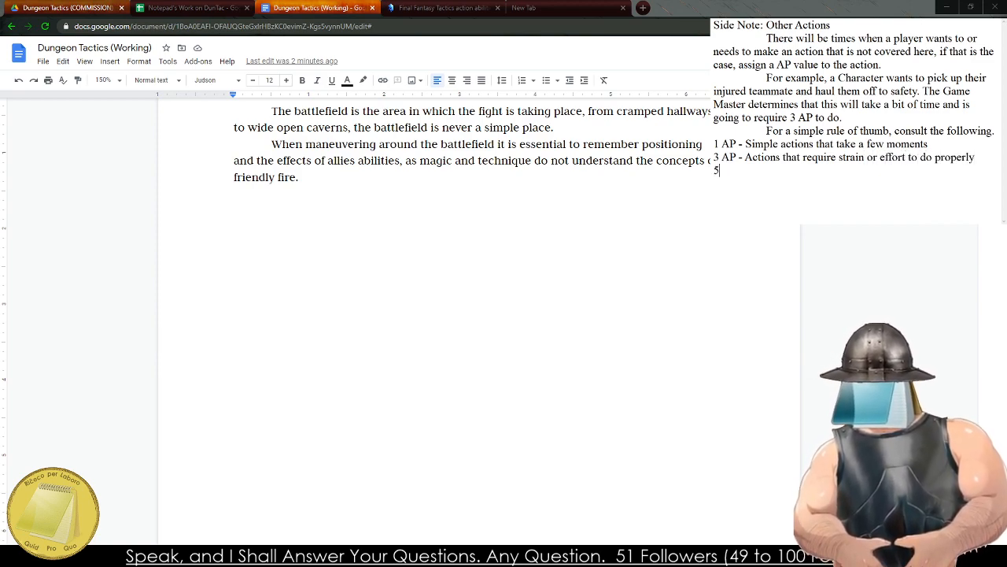
type(" AP - Act")
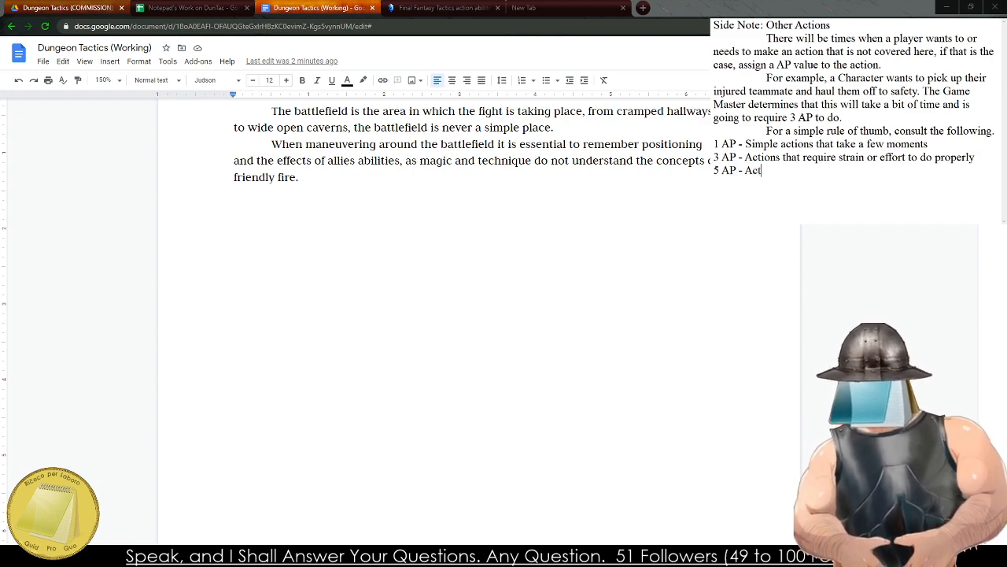
type("ions that woul")
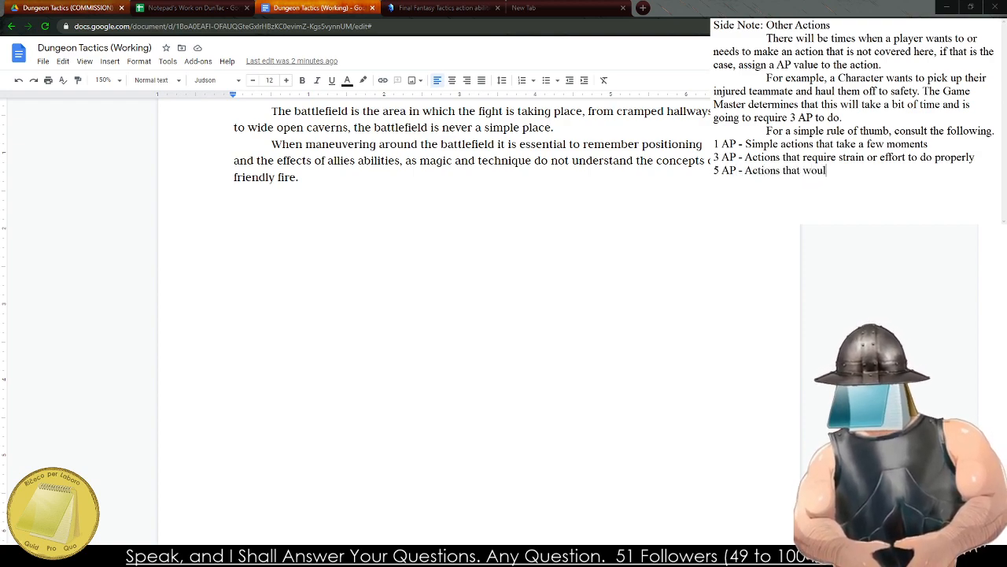
type("d takke")
key("BackSpace")
key("BackSpace")
type("e a ")
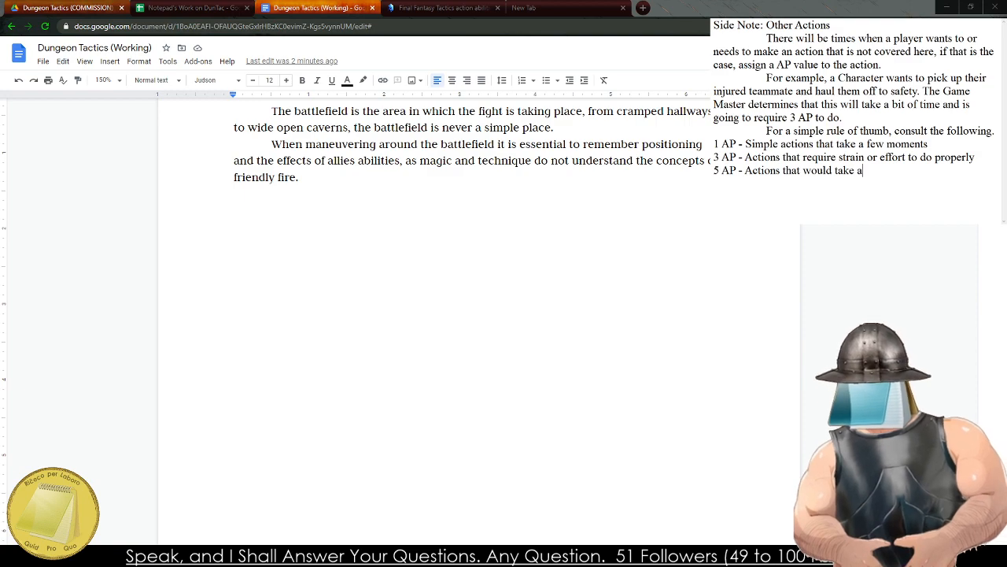
type("significant a")
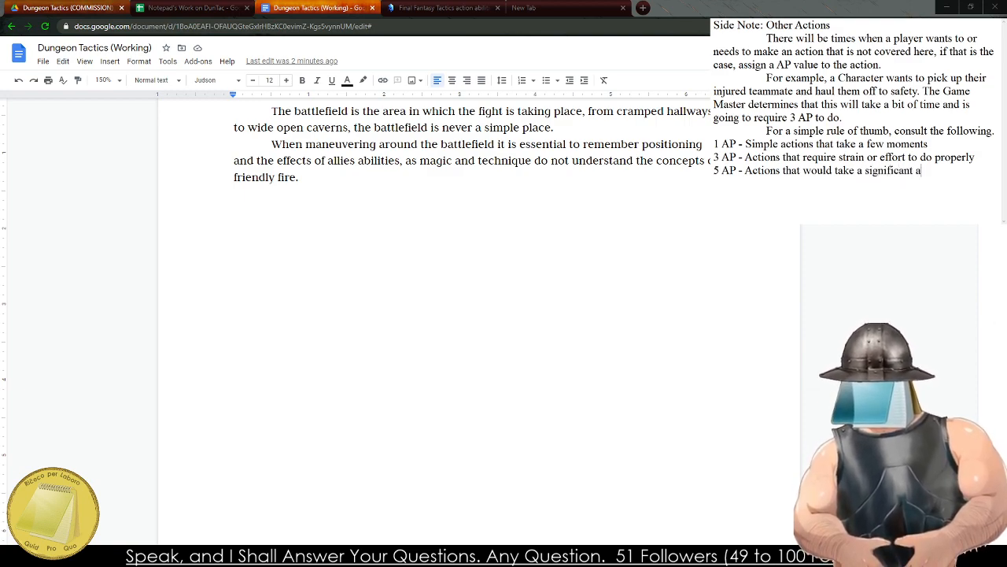
type("mount of time.")
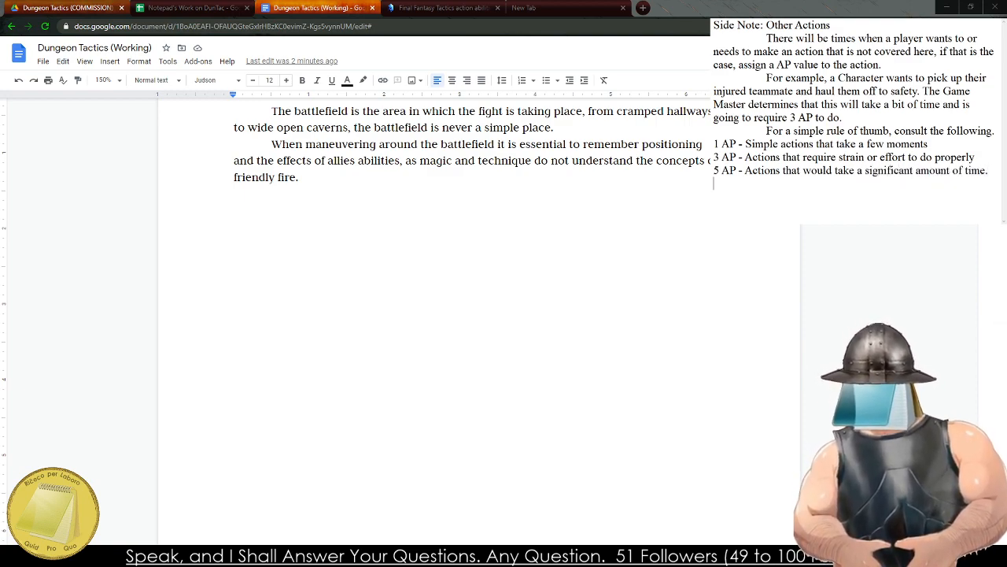
Add the guideline line "7 AP - Dangerous or risky maneuvers that the Character is taking their time with.".
key("Return")
type("7 AP ")
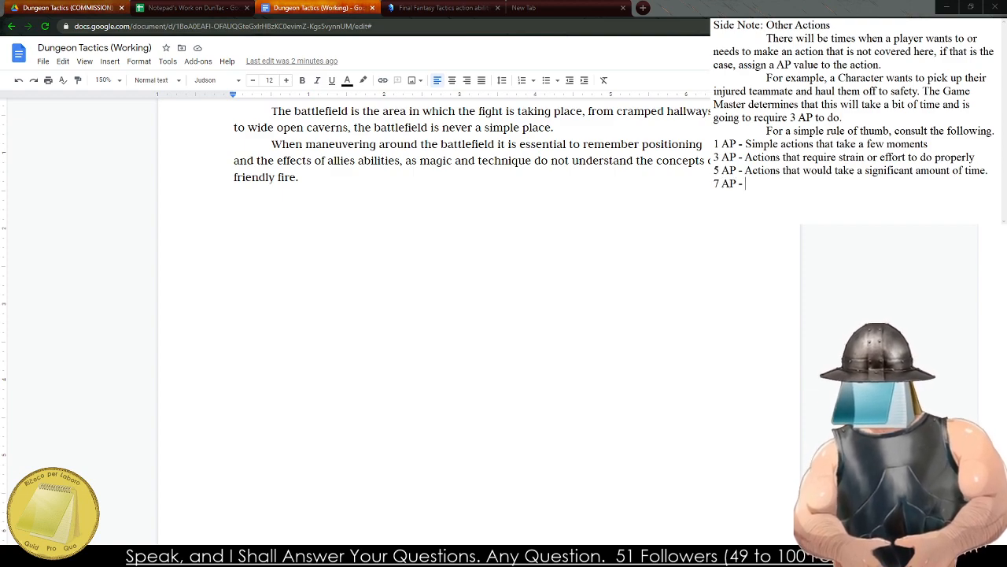
type("- Dangerous opr")
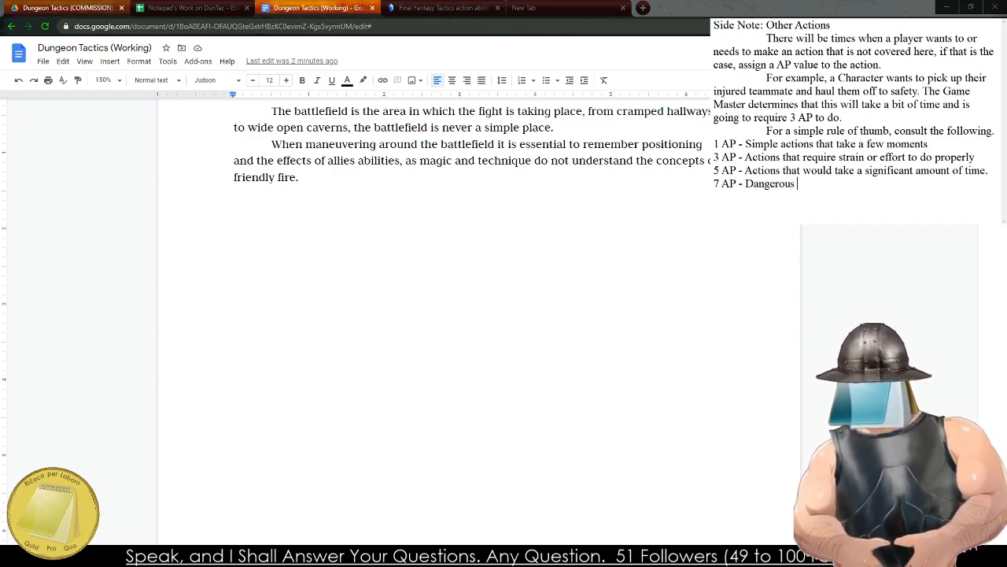
key("BackSpace")
key("BackSpace")
type("r r")
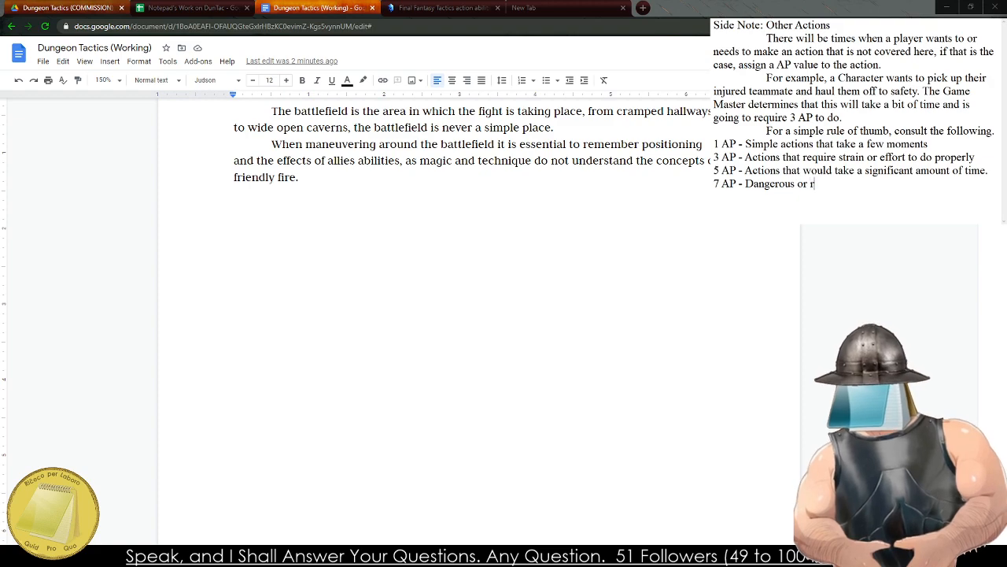
type("isky maneu")
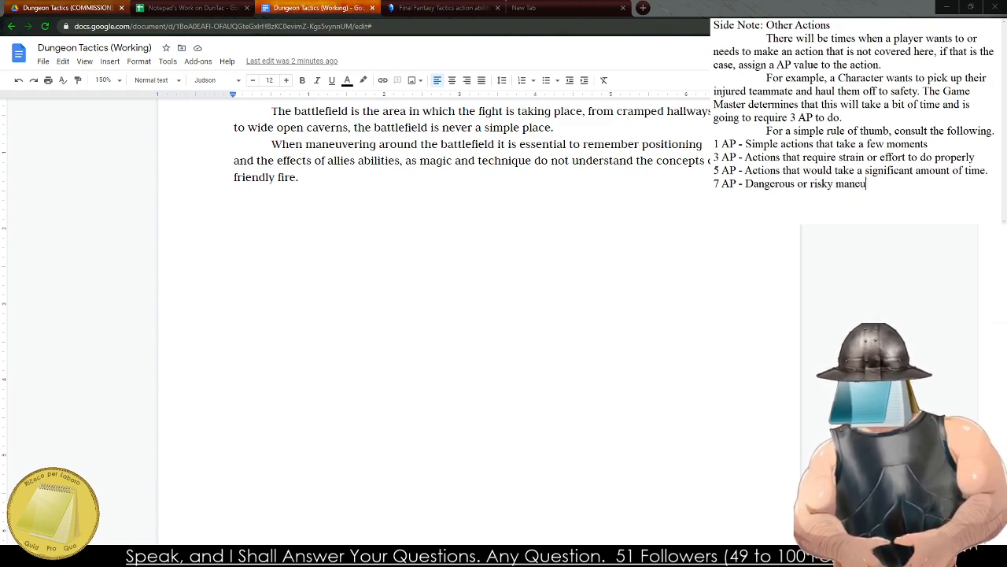
type("vers wil")
key("BackSpace")
key("BackSpace")
type("th")
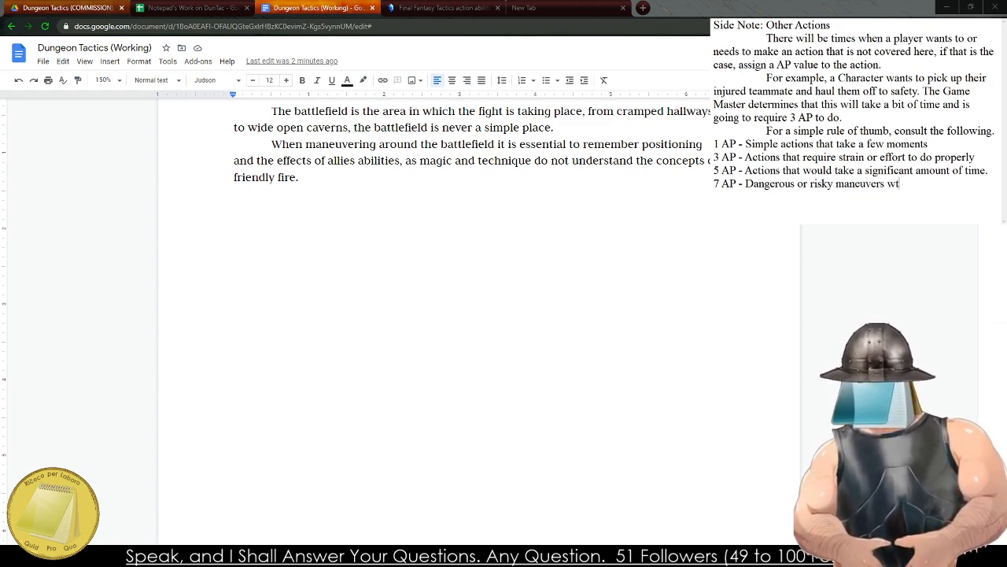
key("BackSpace")
key("BackSpace")
key("BackSpace")
type("that")
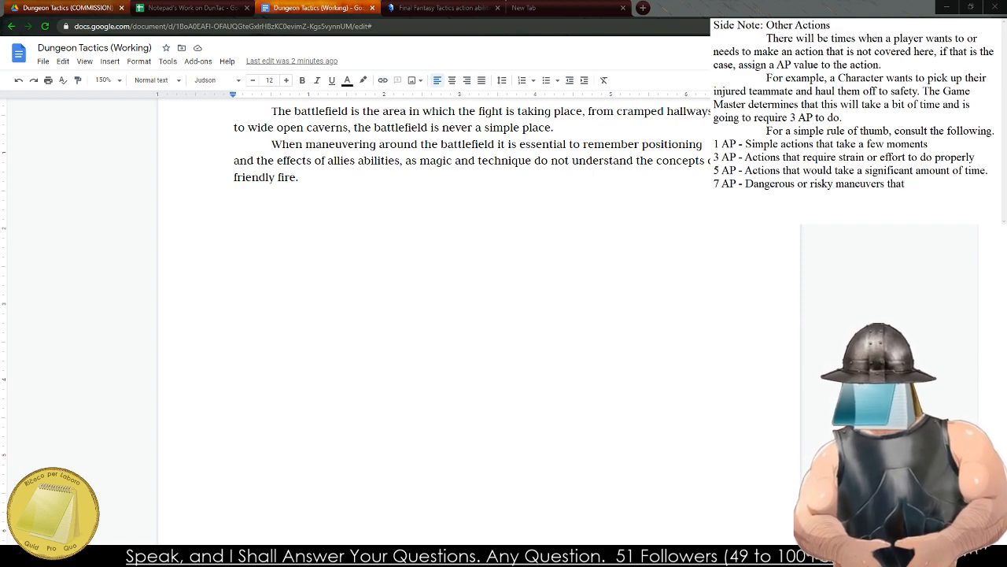
type(" the Characte")
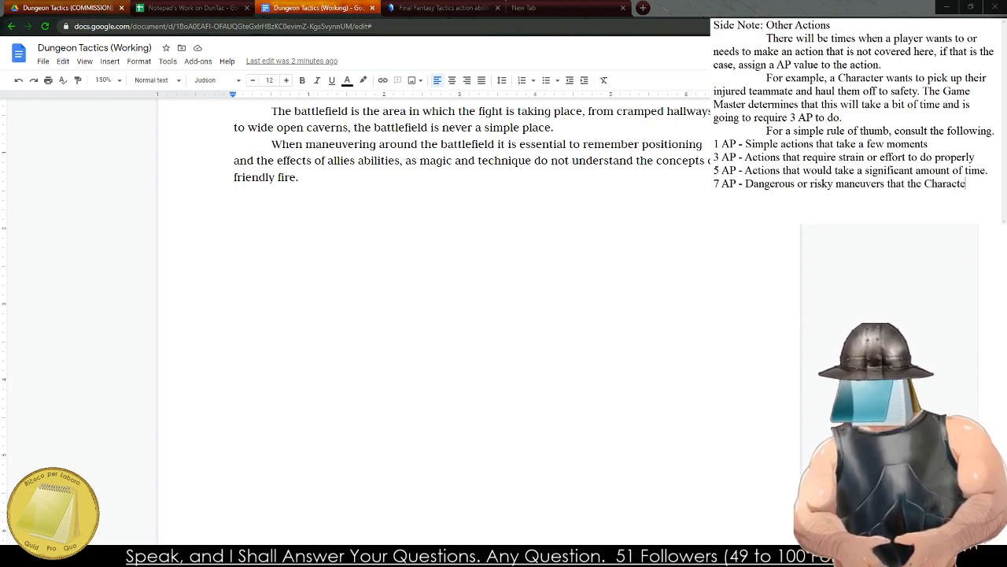
type("r is taking their ti")
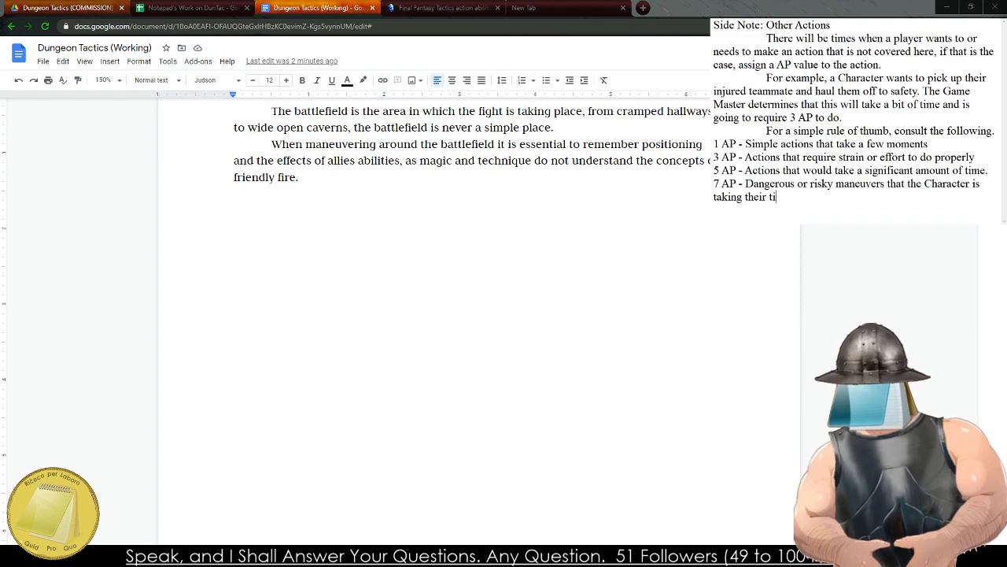
type("me with.")
type("8")
type(" AP - ")
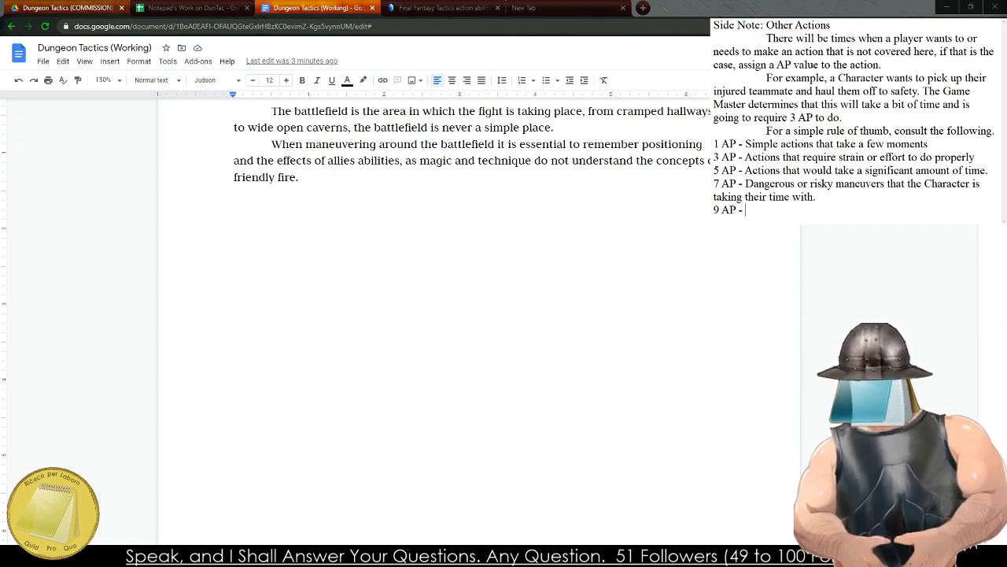
type("Incredibly slow an")
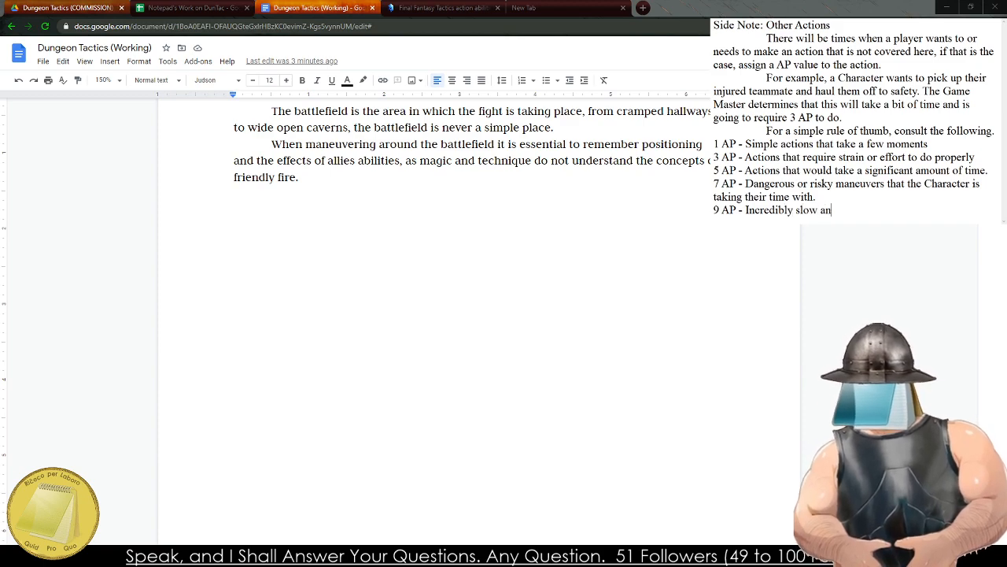
type("d laborious t")
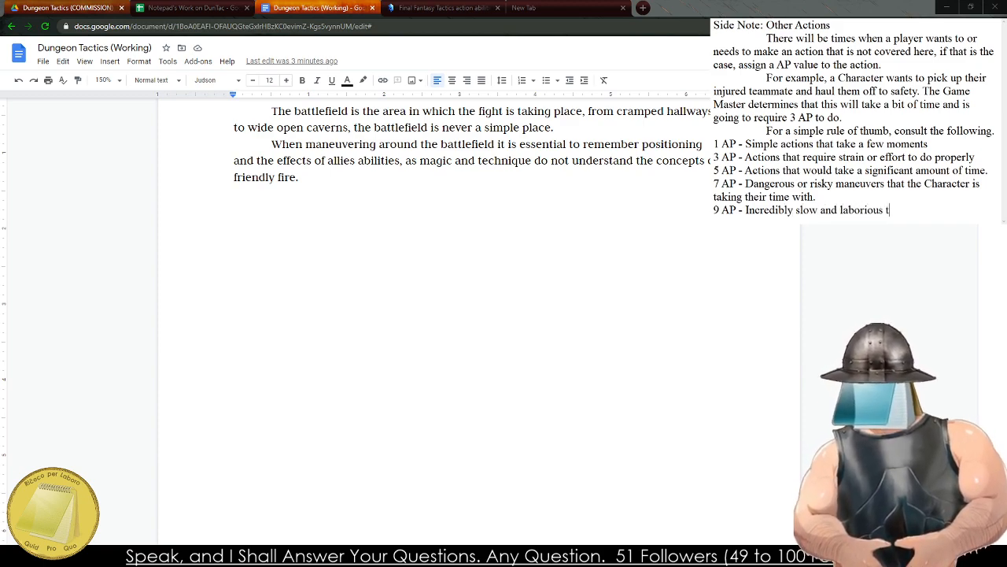
type("asks that require ")
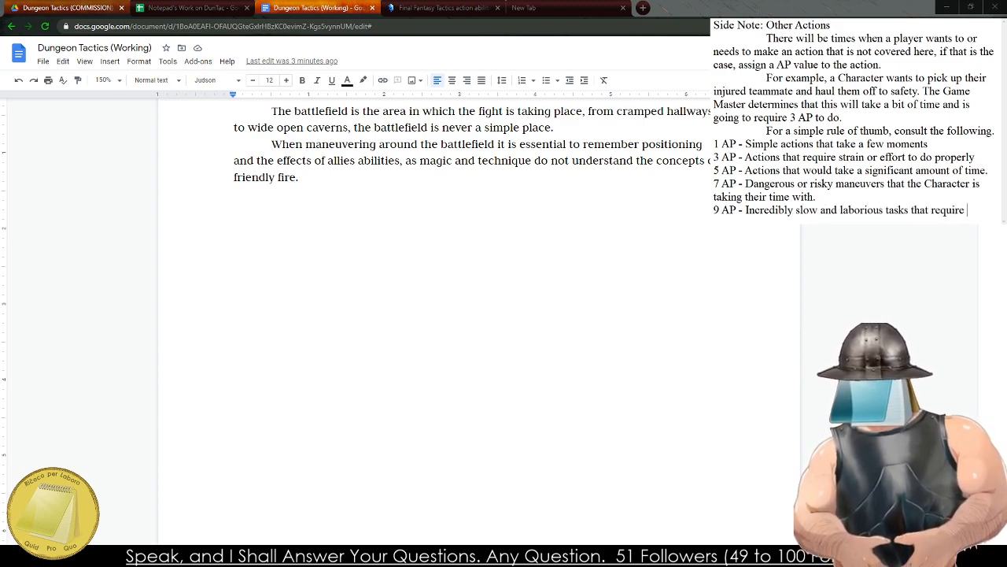
type("concentration")
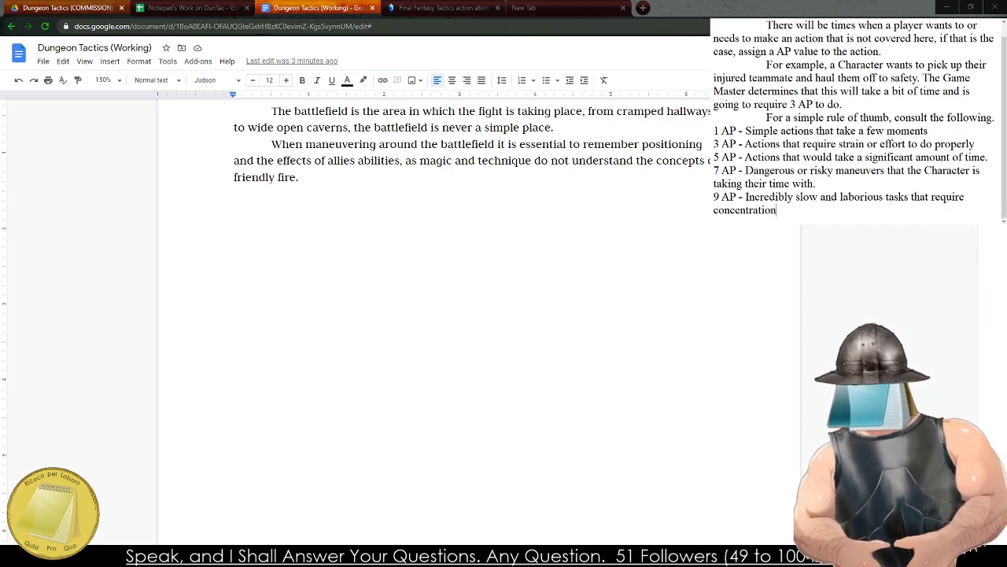
type(" and time.")
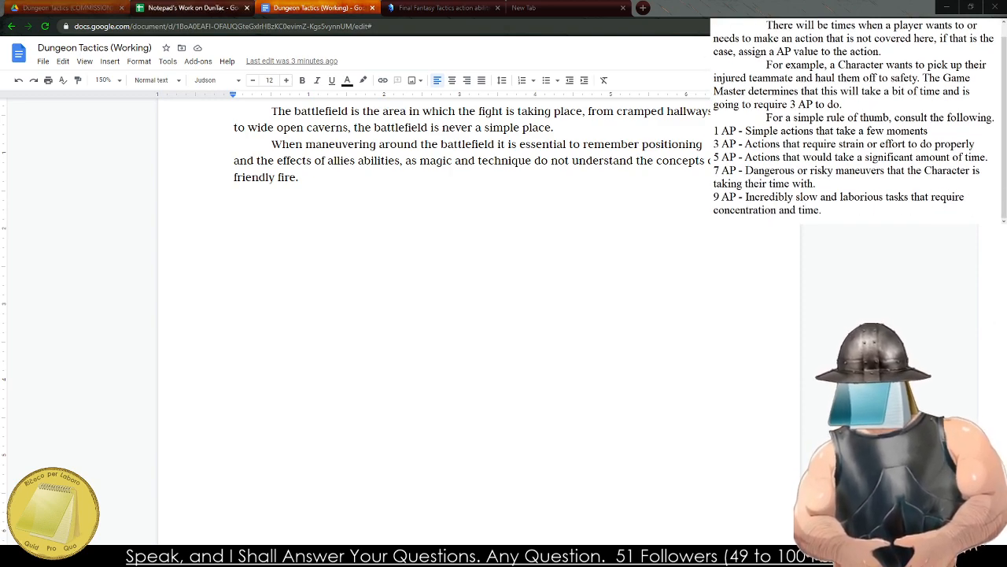
Copy the entire side note and insert a page break before The Battlefield heading in the rulebook document.
key("ctrl+a")
key("ctrl+c")
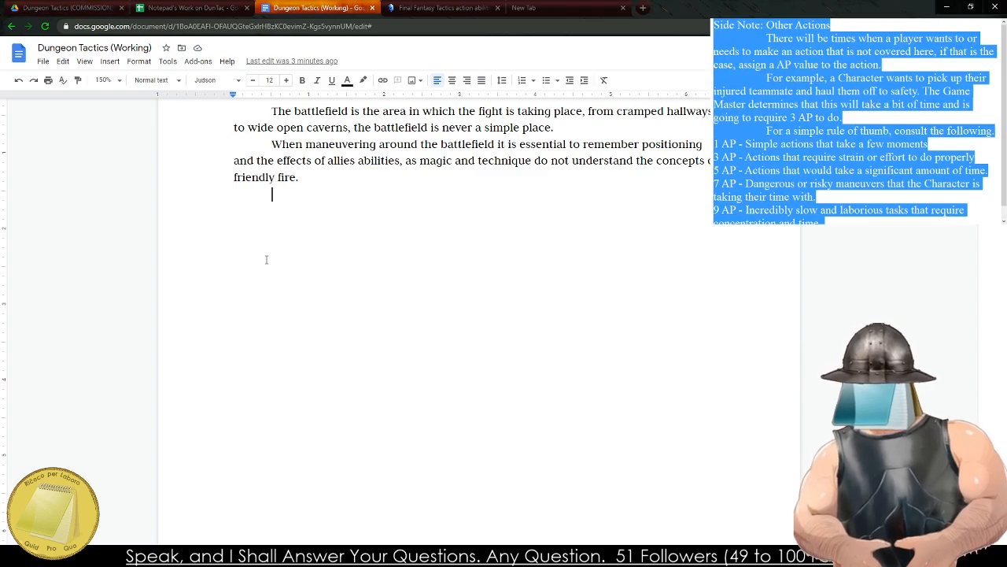
scroll(270, 191, "up", 2)
scroll(254, 206, "up", 10)
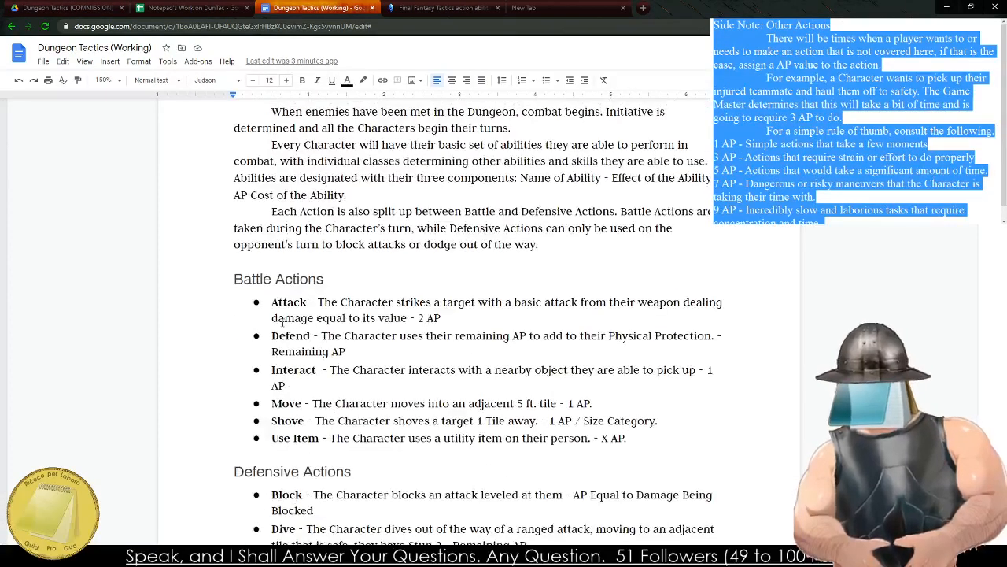
scroll(247, 399, "down", 6)
scroll(248, 399, "down", 4)
left_click(241, 398)
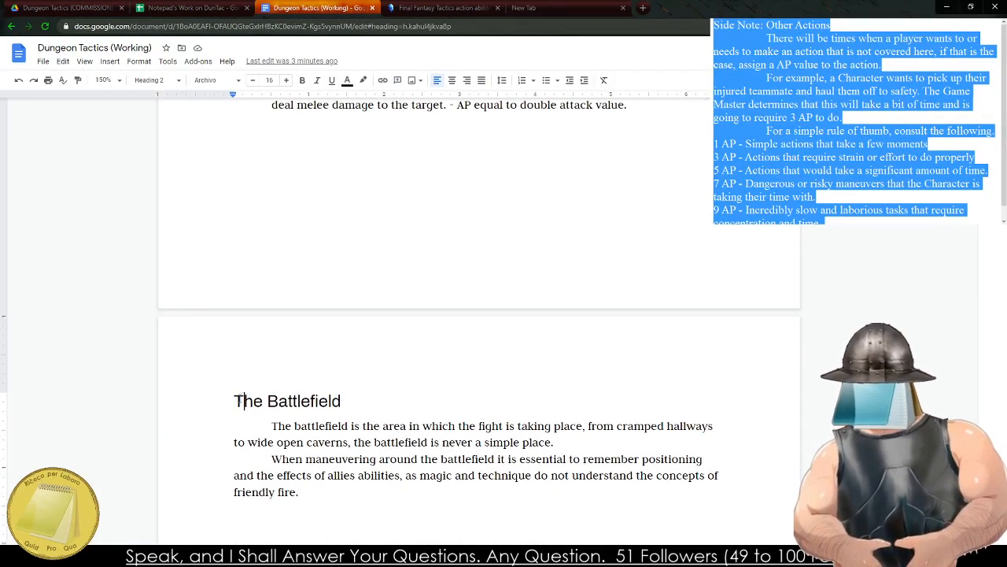
left_click(228, 393)
key("ctrl+Return")
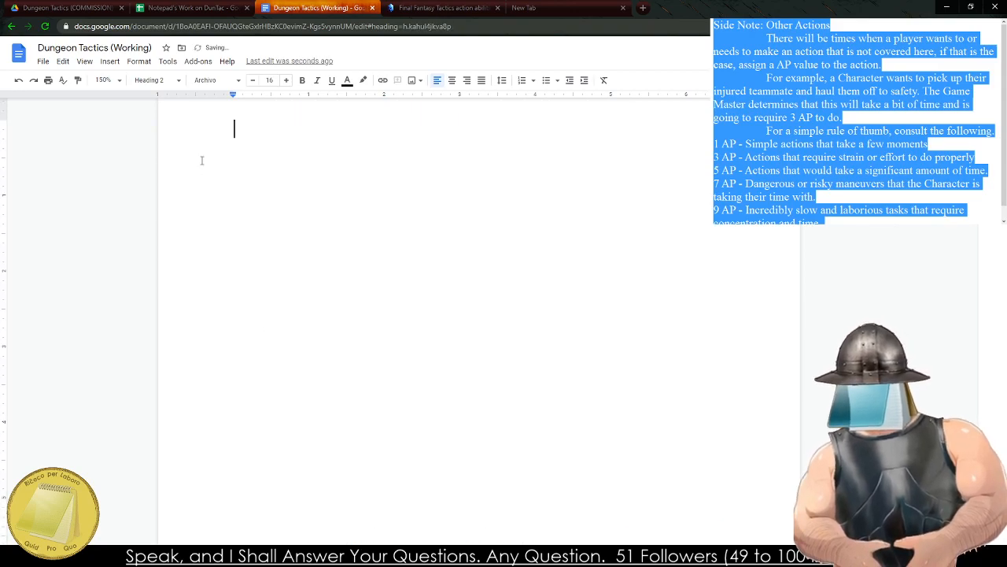
Insert a 1 x 1 table on the blank page before The Battlefield and paste the side note into it.
left_click(168, 61)
mouse_move(110, 62)
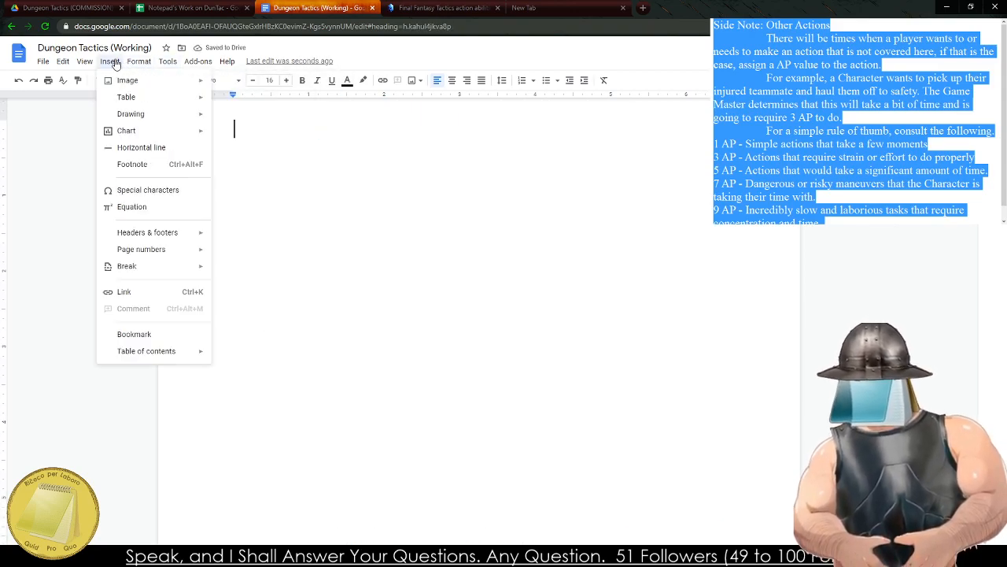
mouse_move(181, 97)
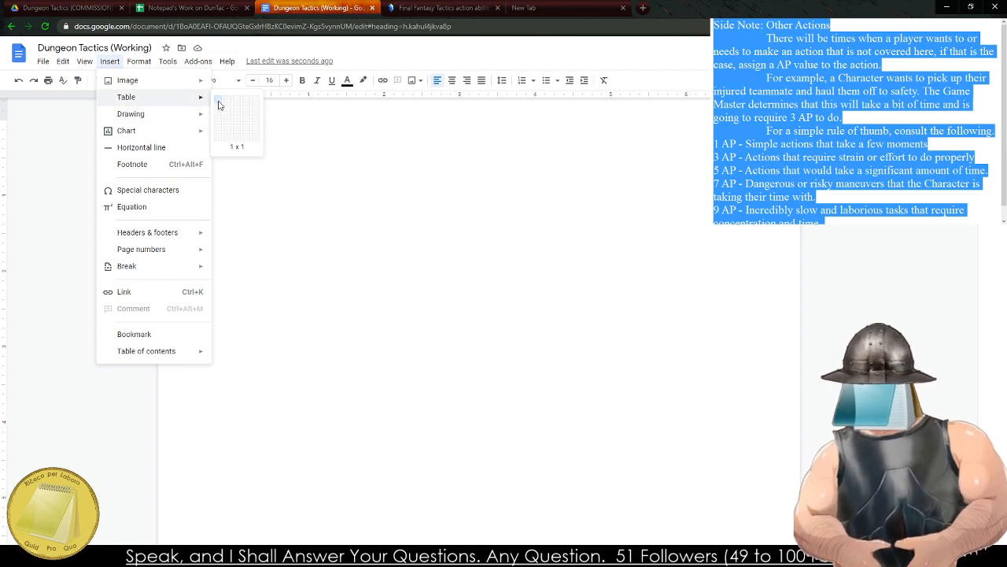
left_click(218, 102)
key("ctrl+v")
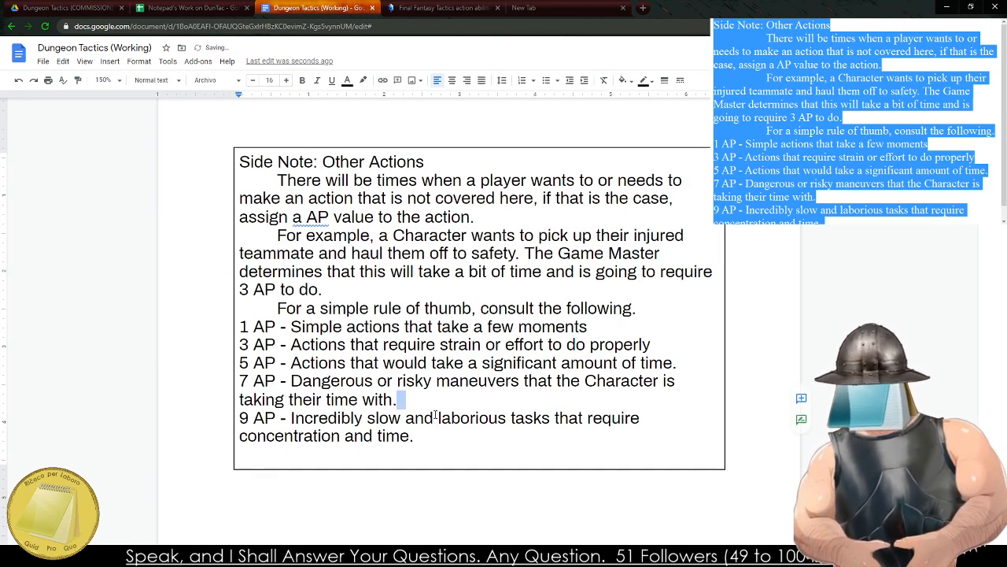
Apply the Normal text style to the pasted side note and bold "Other Actions" in its title line.
left_click_drag(419, 436, 194, 156)
left_click(158, 81)
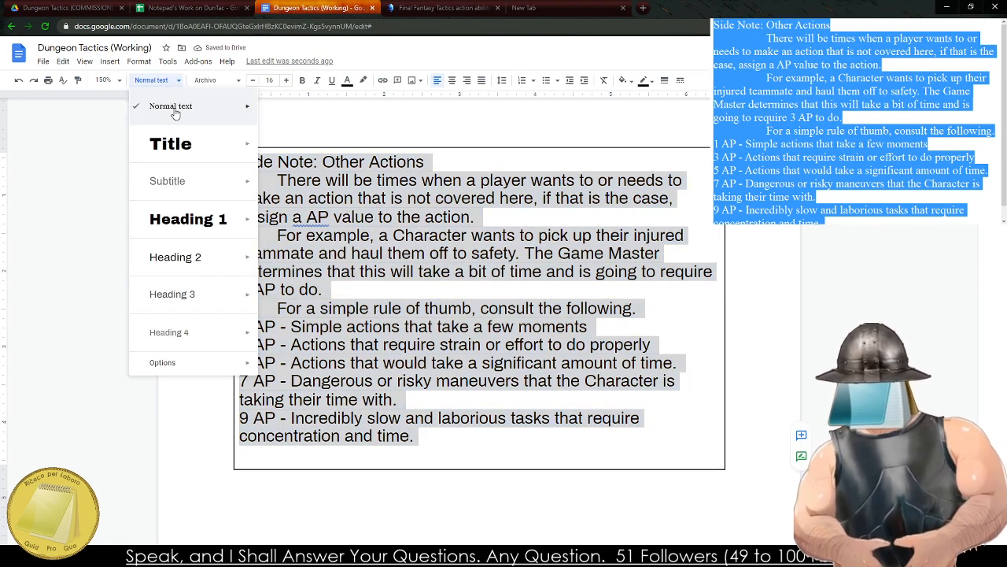
left_click(173, 108)
left_click(392, 173)
left_click_drag(296, 159, 389, 153)
key("ctrl+b")
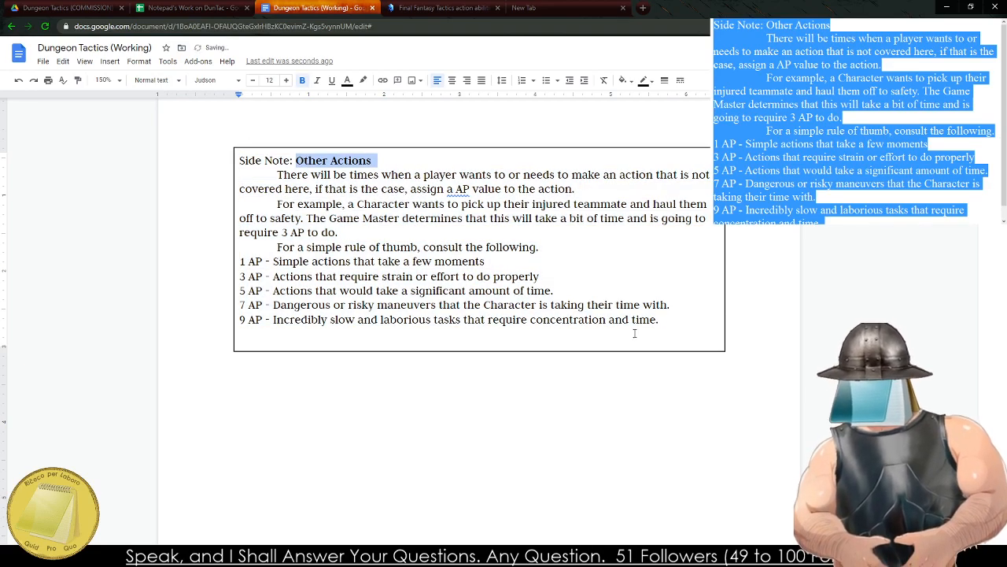
Turn the 1 AP to 9 AP guideline lines into a bulleted list and correct "a AP" to "an AP" in the first paragraph.
left_click_drag(661, 320, 236, 262)
key("ctrl+shift+8")
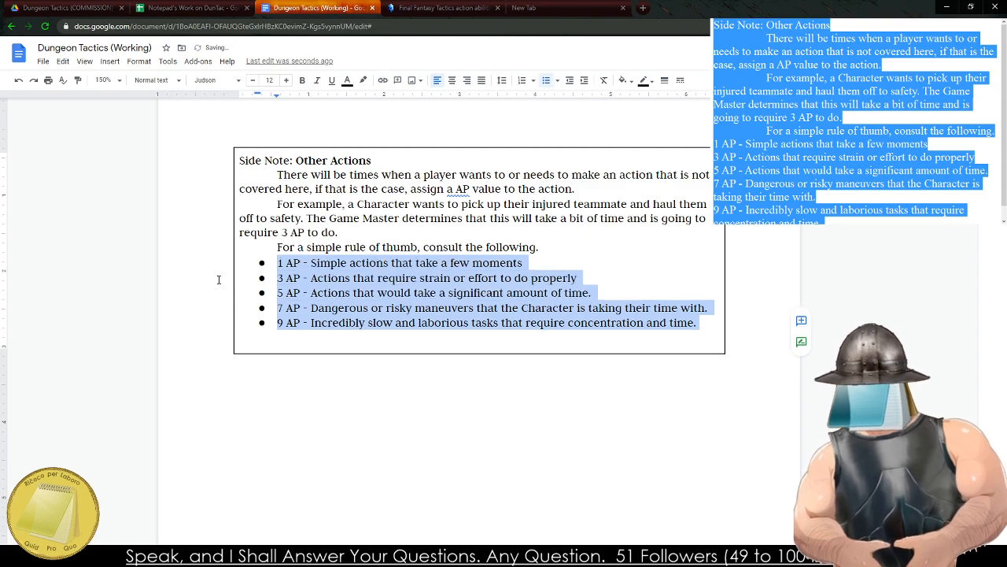
right_click(464, 193)
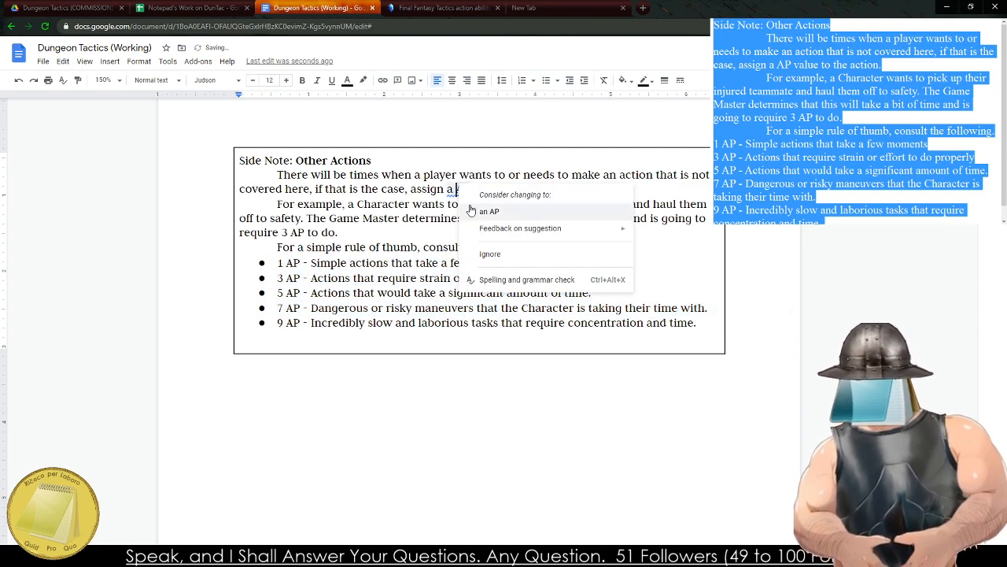
left_click(484, 208)
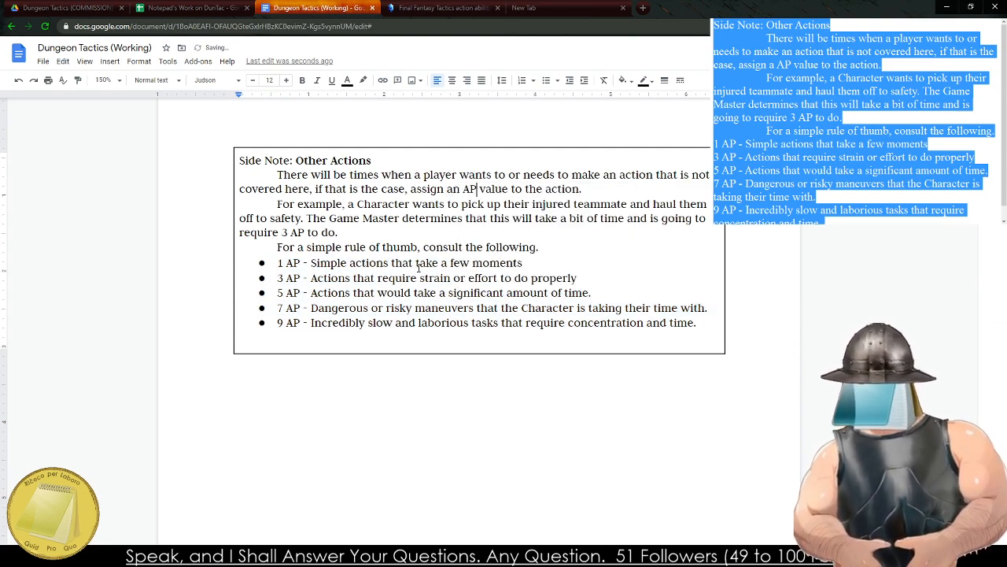
Remove the empty line below the 9 AP bullet at the end of the side note box.
left_click(376, 349)
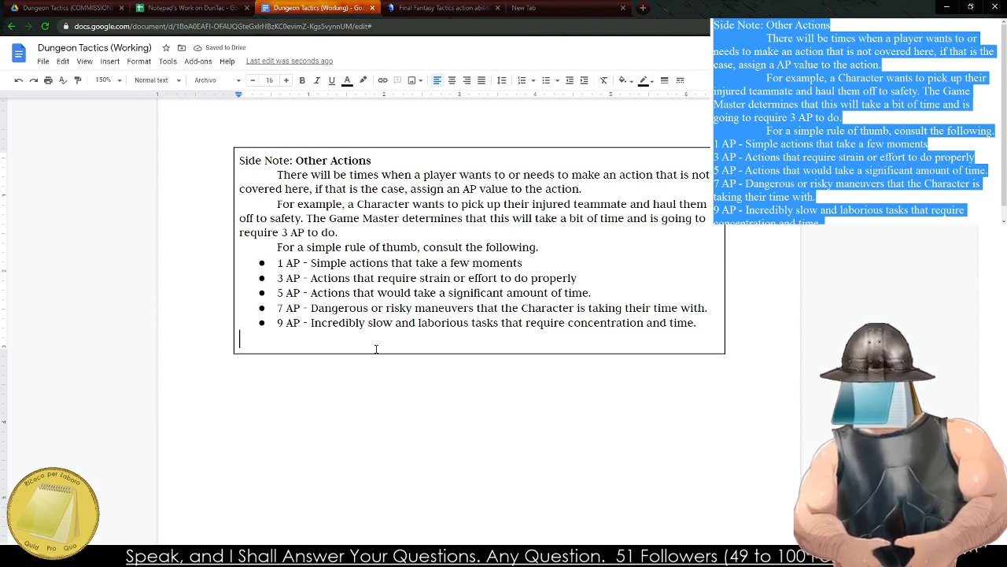
key("BackSpace")
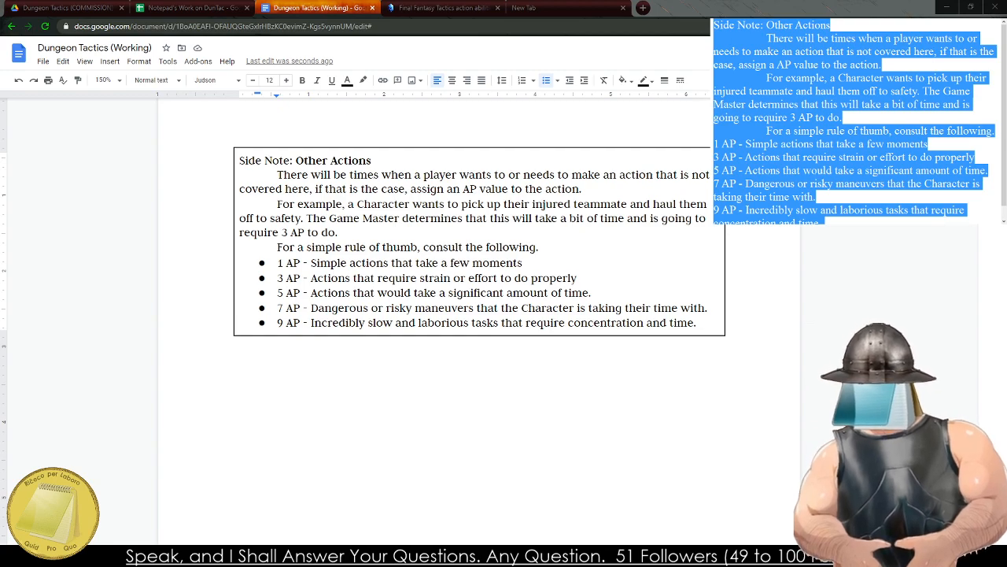
left_click(381, 229)
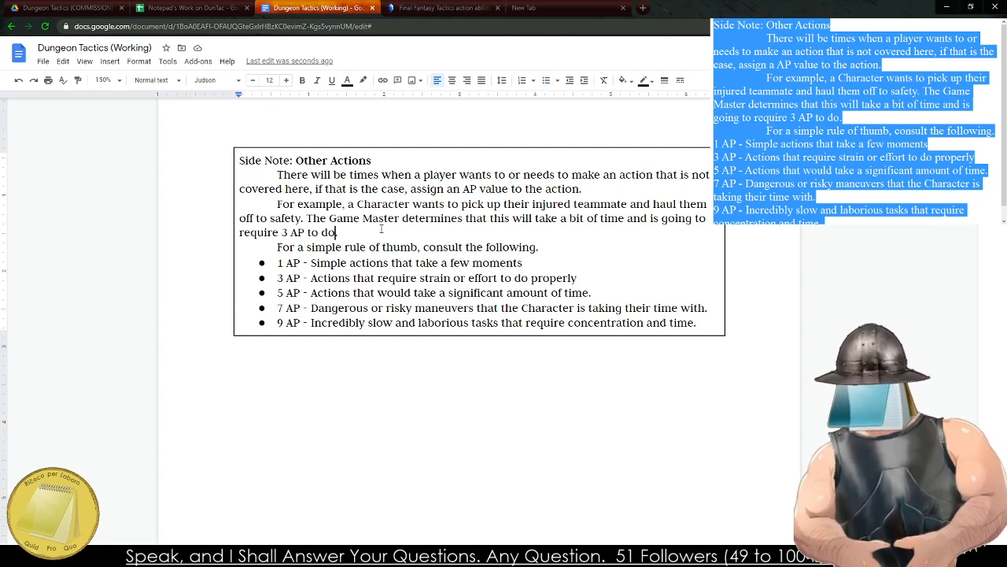
Replace the side note draft in the scratch notes with the new heading "Movement".
scroll(346, 347, "down", 10)
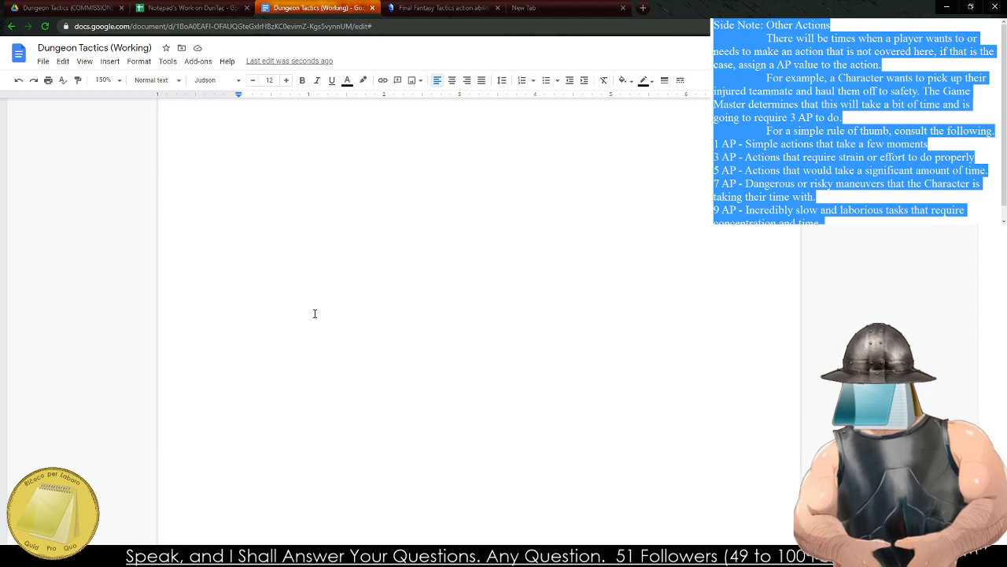
scroll(433, 315, "up", 3)
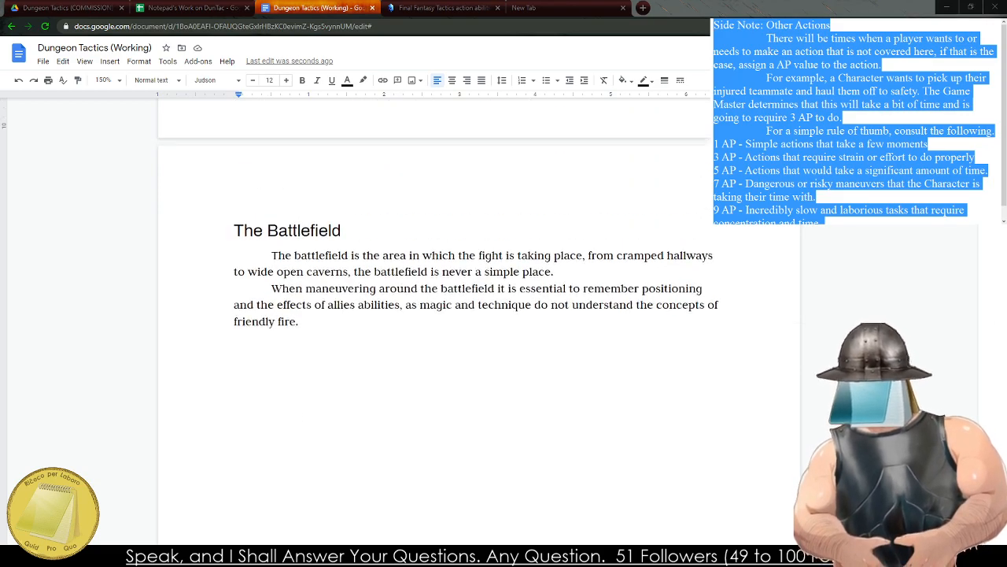
left_click(891, 195)
key("ctrl+a")
key("BackSpace")
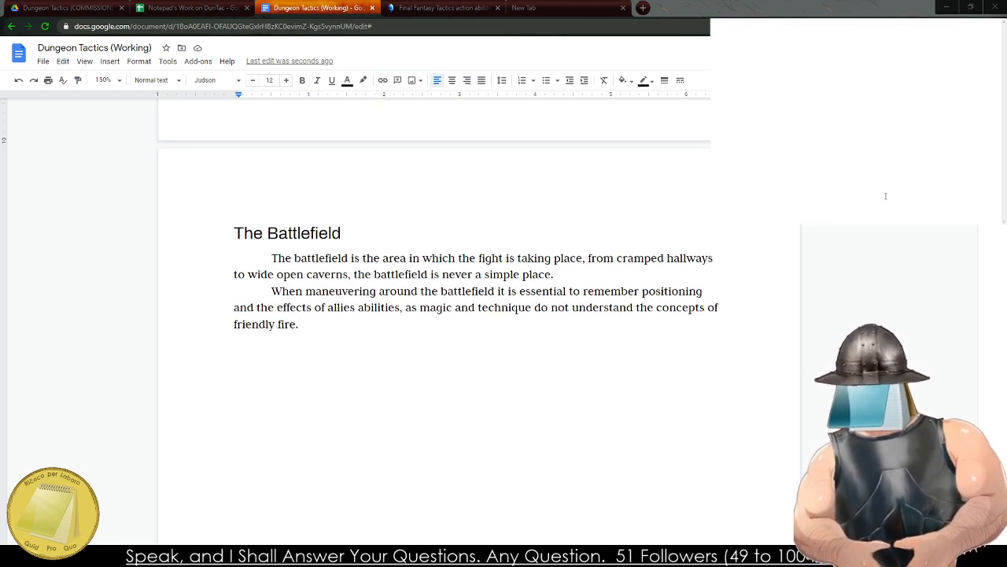
type("Movement")
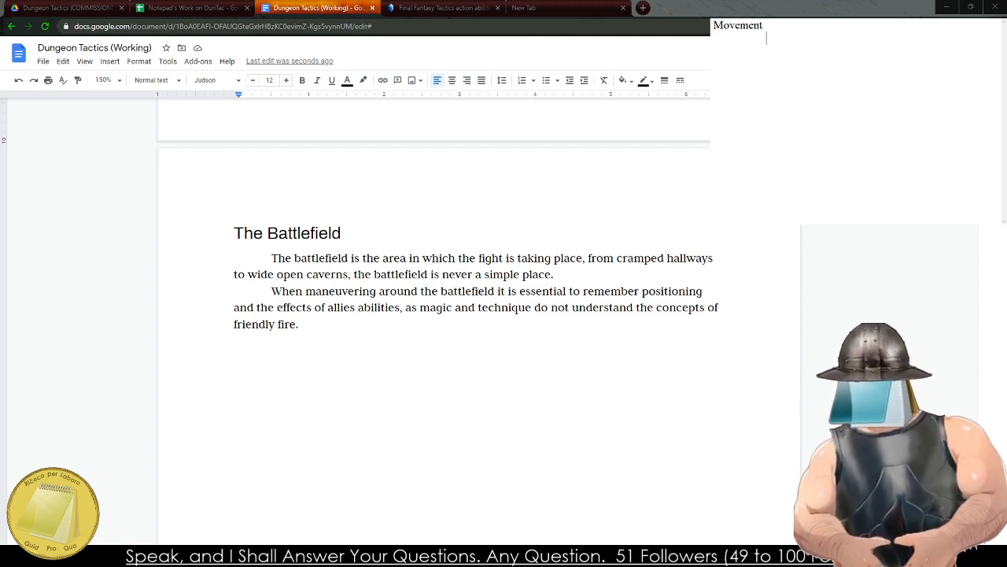
type("A Character is al")
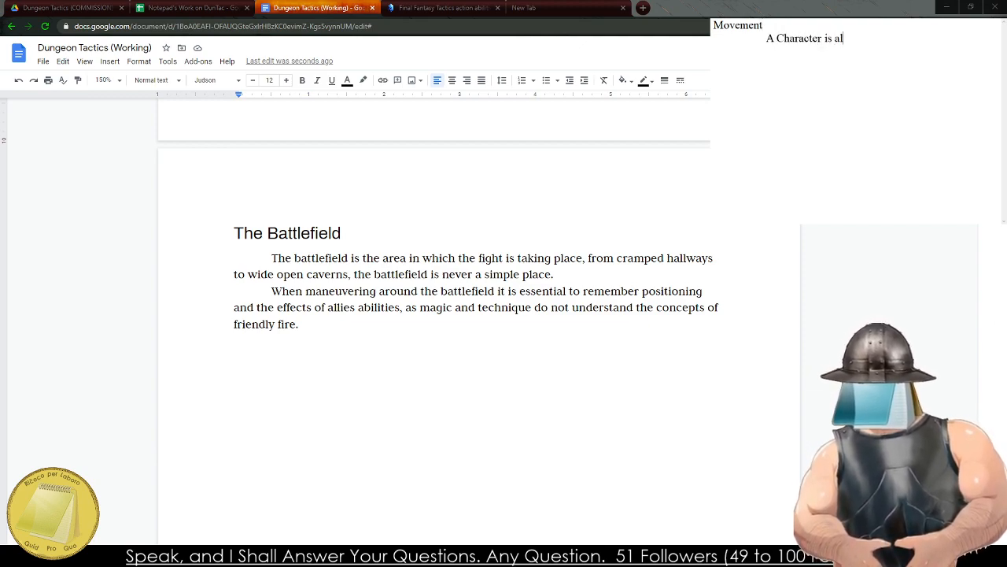
type("lowed to move to any adjascent ti")
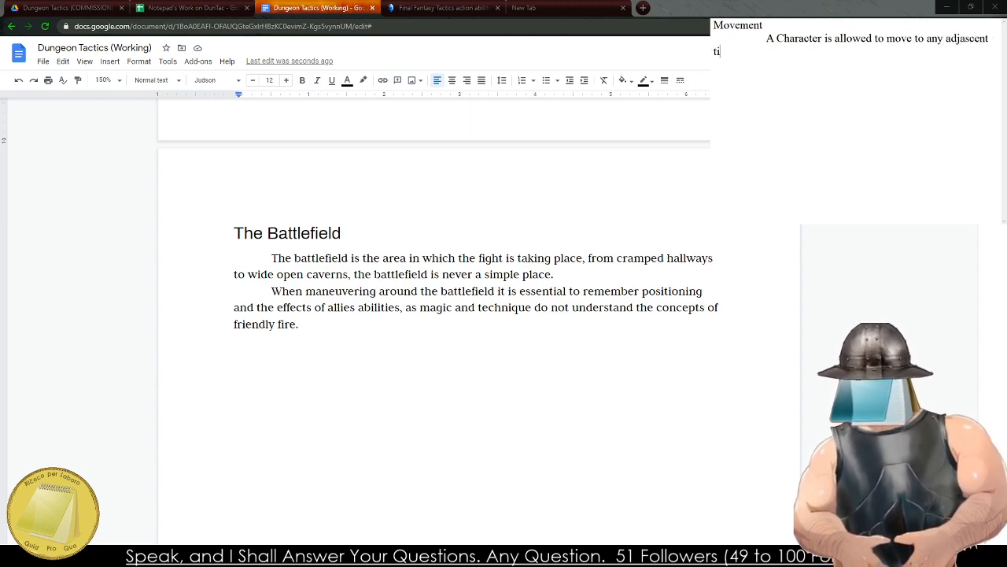
type("le they are abl")
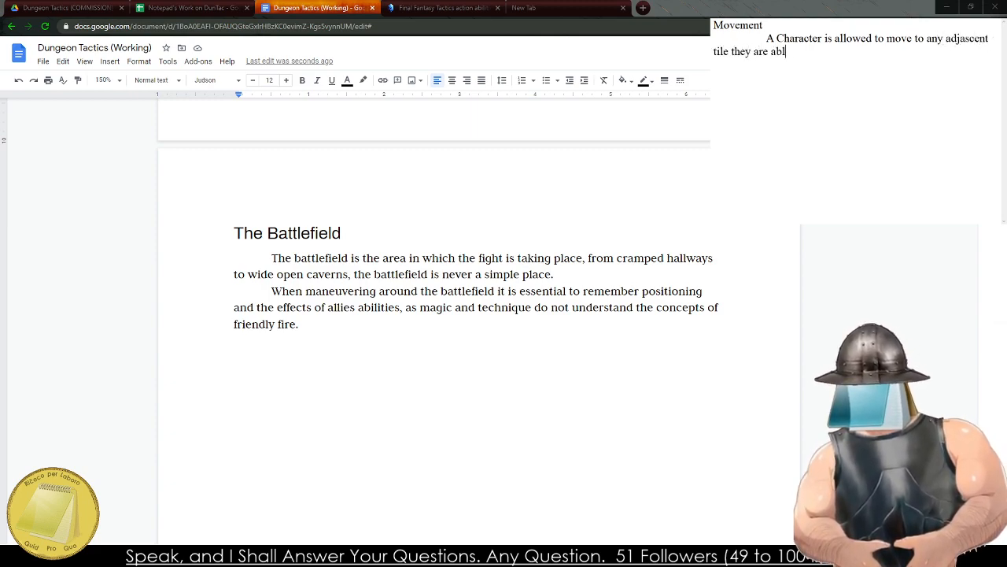
type("e to step on.")
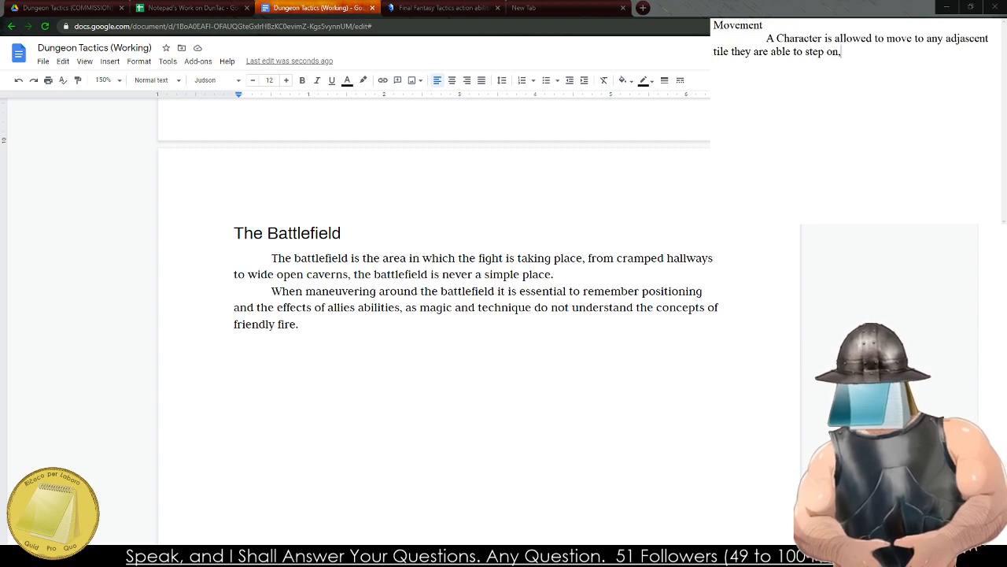
type(" if a Character")
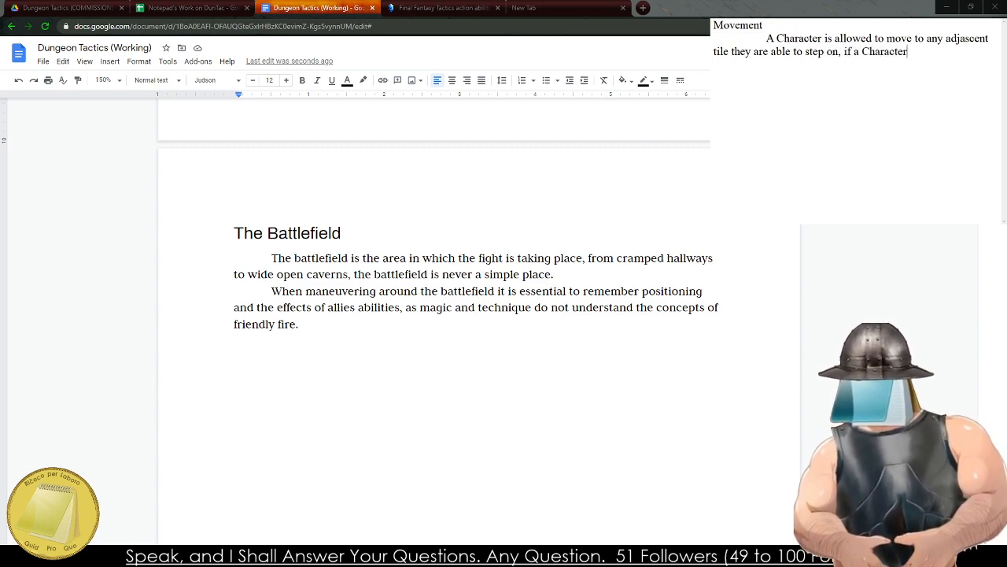
type(" is")
key("BackSpace")
key("BackSpace")
key("BackSpace")
key("BackSpace")
key("BackSpace")
key("BackSpace")
key("BackSpace")
key("BackSpace")
key("BackSpace")
key("BackSpace")
key("BackSpace")
key("BackSpace")
key("BackSpace")
key("BackSpace")
key("BackSpace")
key("BackSpace")
key("BackSpace")
key("BackSpace")
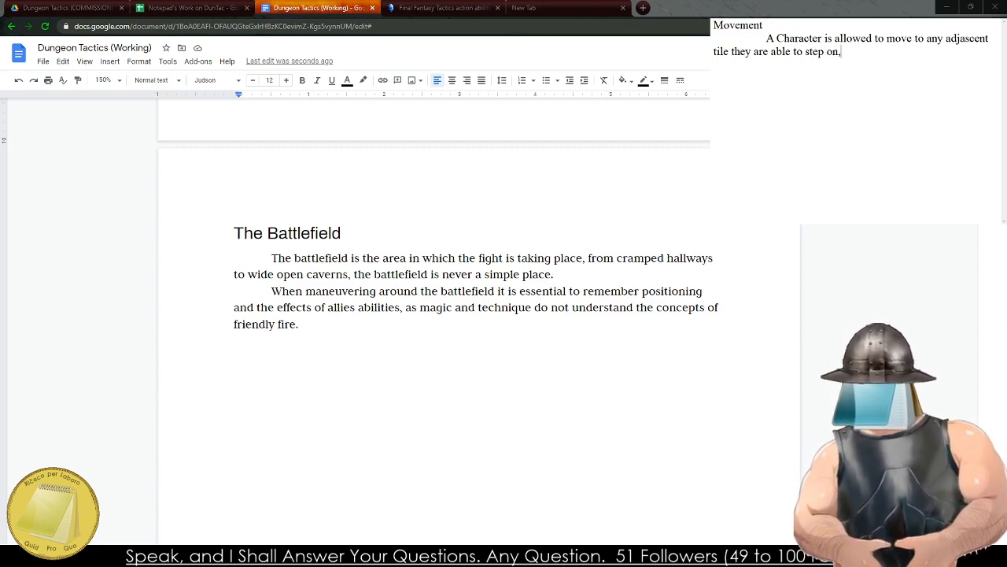
End the first sentence with a period and add "A Character can move in any direction of their choice as well.".
key("BackSpace")
type(". A Charac")
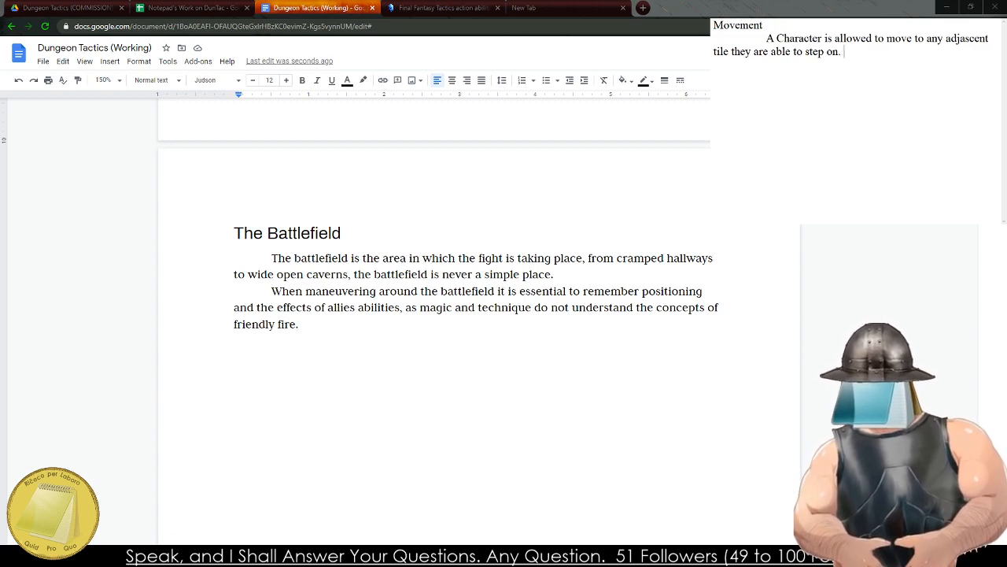
type("ter can")
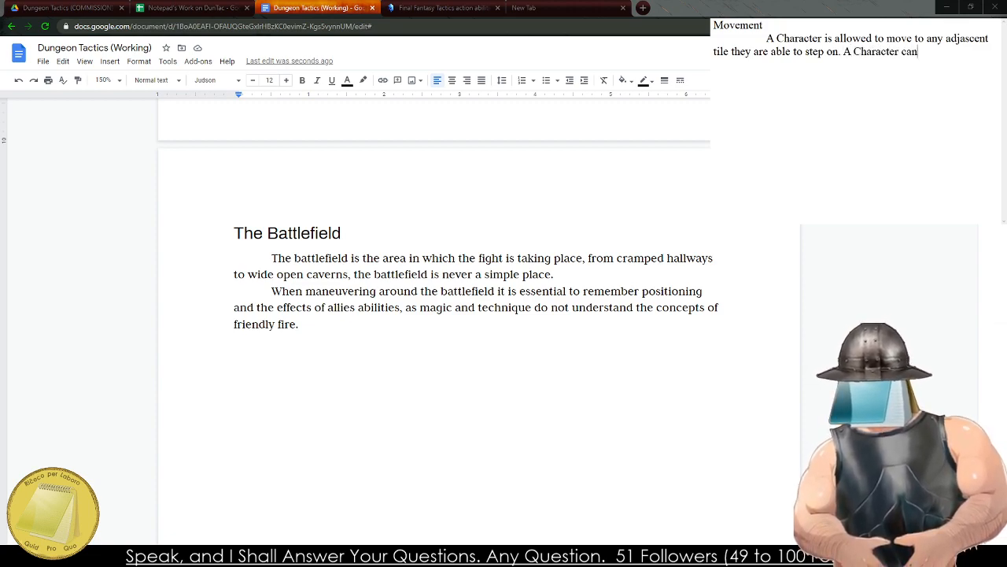
type(" move in")
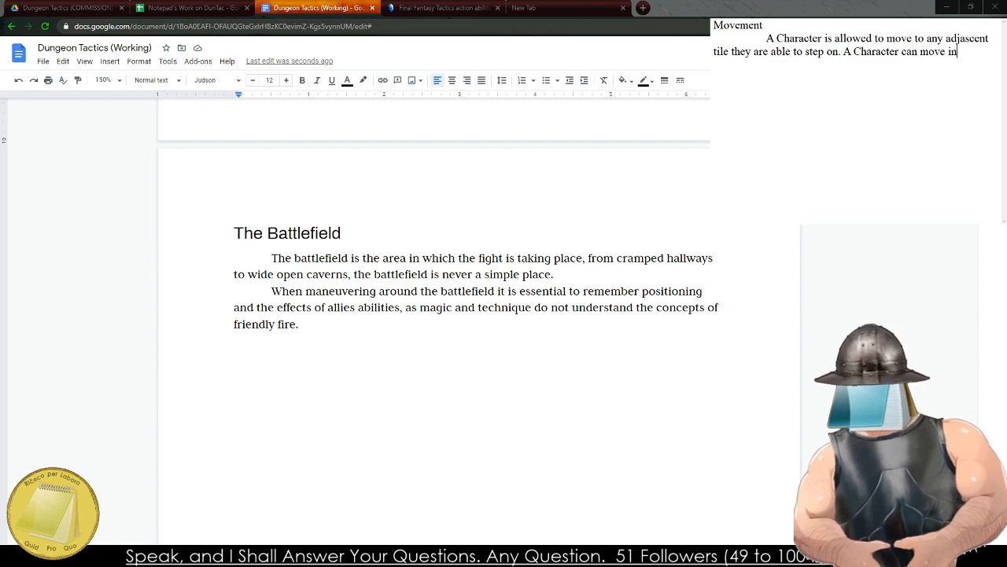
key("BackSpace")
key("BackSpace")
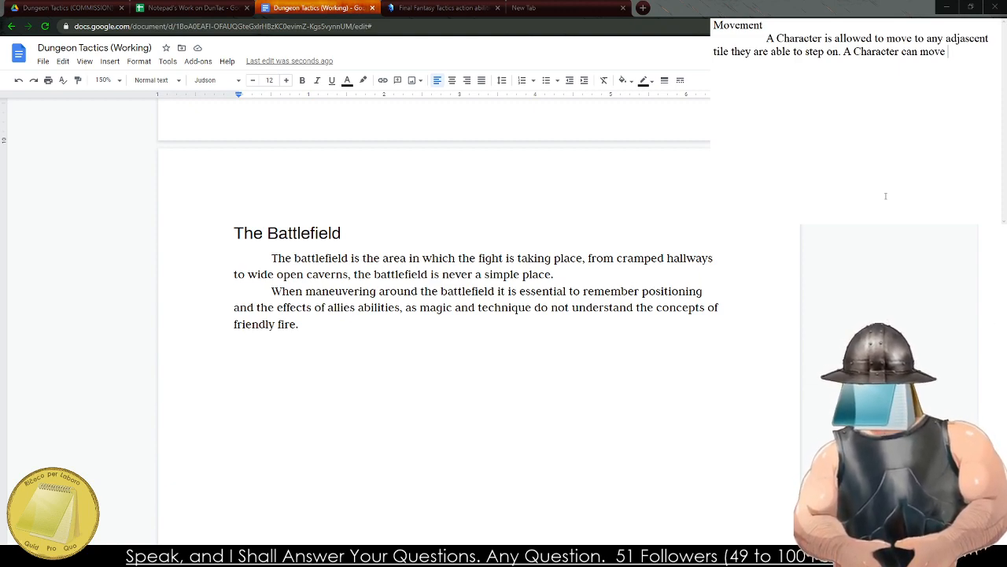
type("in an")
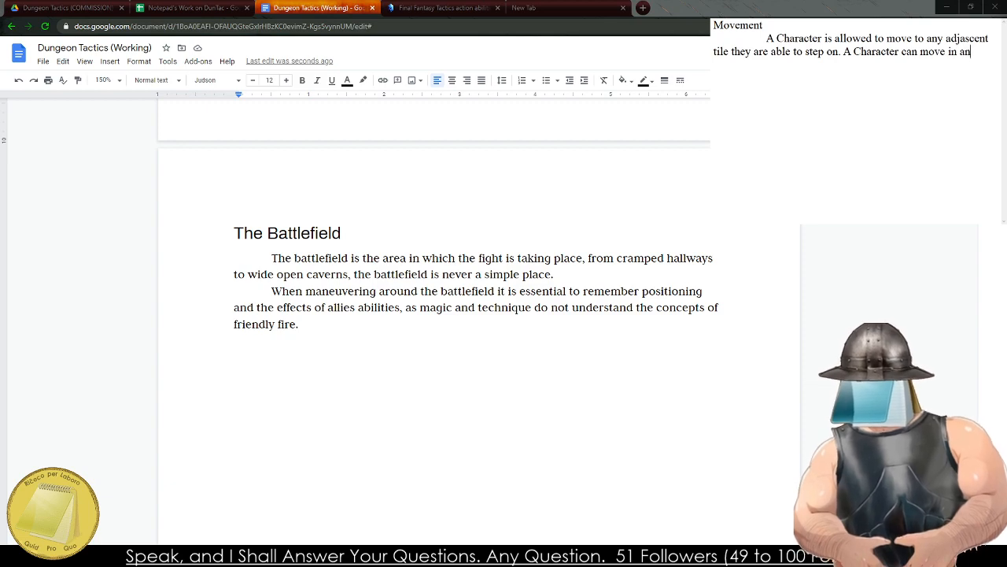
type("y direction of ")
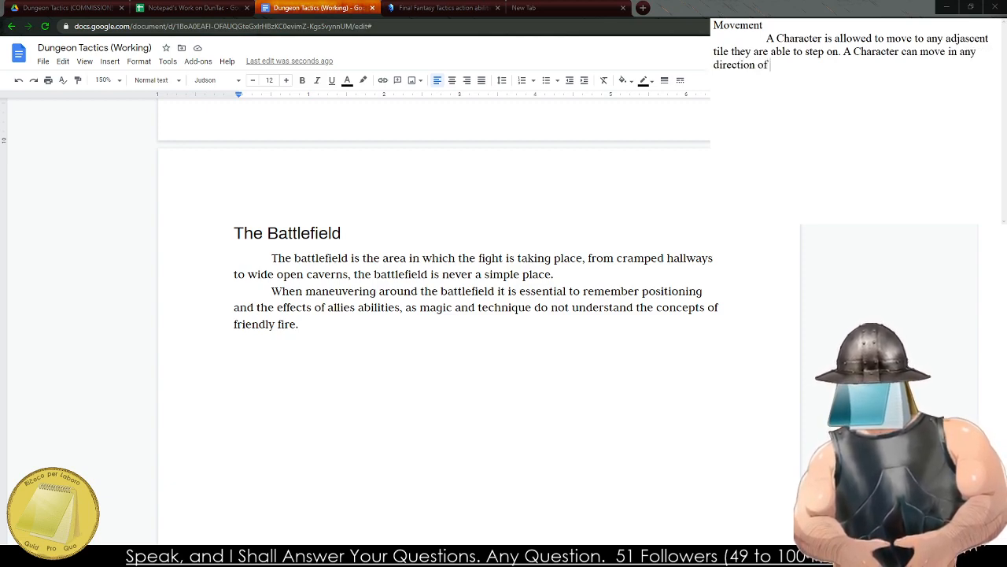
type("their choice")
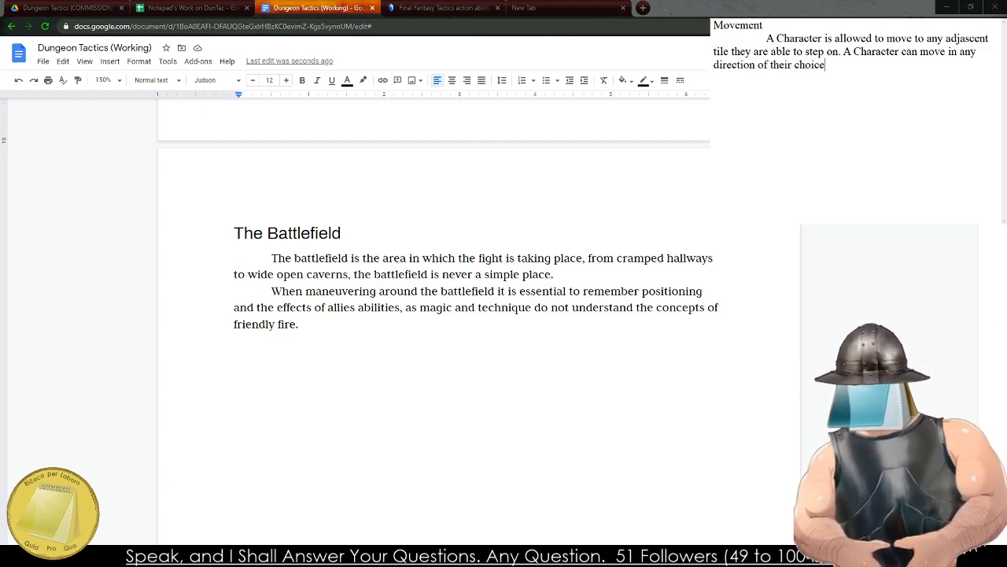
type(" as well.")
Start a second indented paragraph with "If a Character needs to go up or down, the same rules for movement apply,".
key("Return")
key("Tab")
type("If")
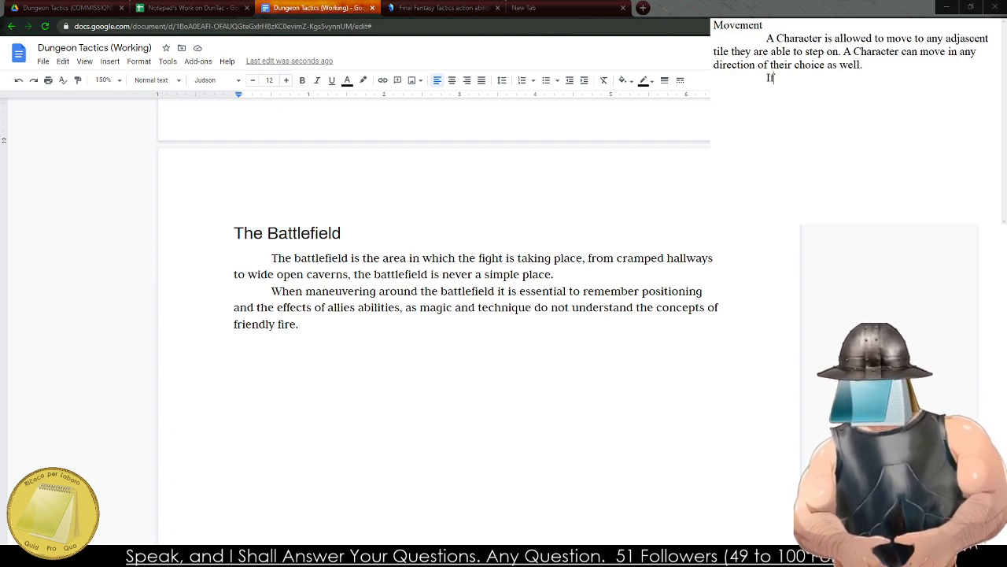
type(" a Character needs ot")
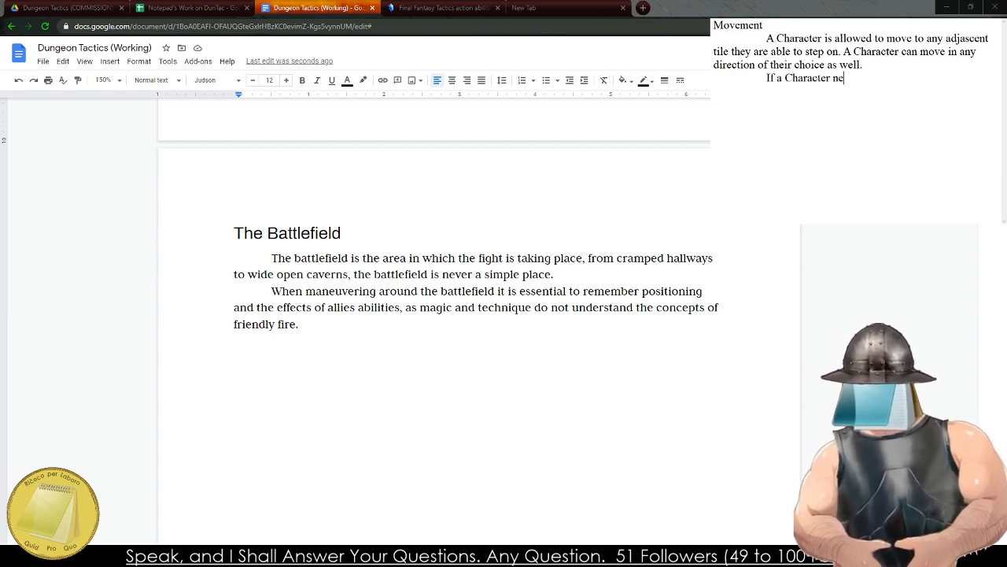
key("BackSpace")
key("BackSpace")
type("to go")
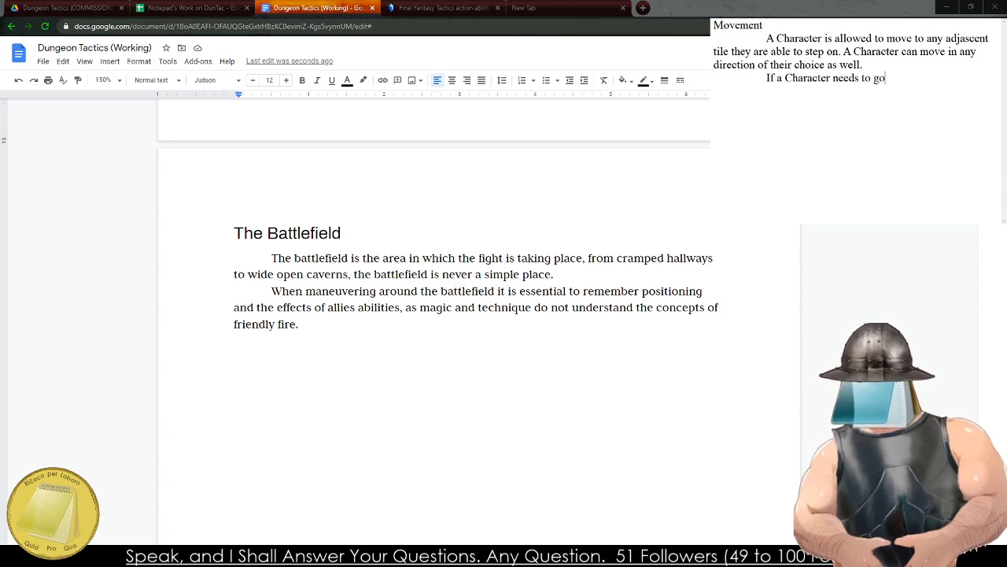
type(" up or down, t")
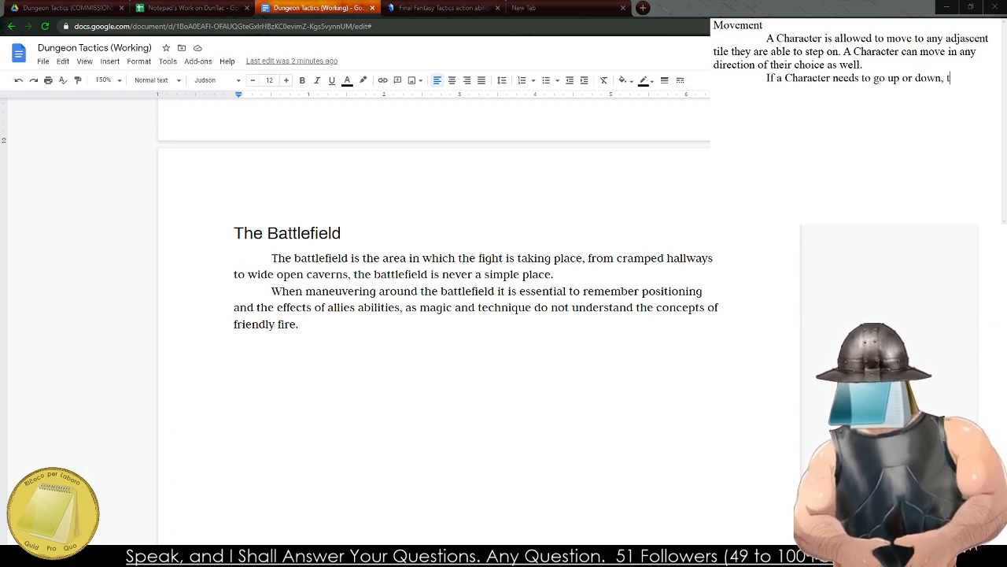
type("he same rules for ")
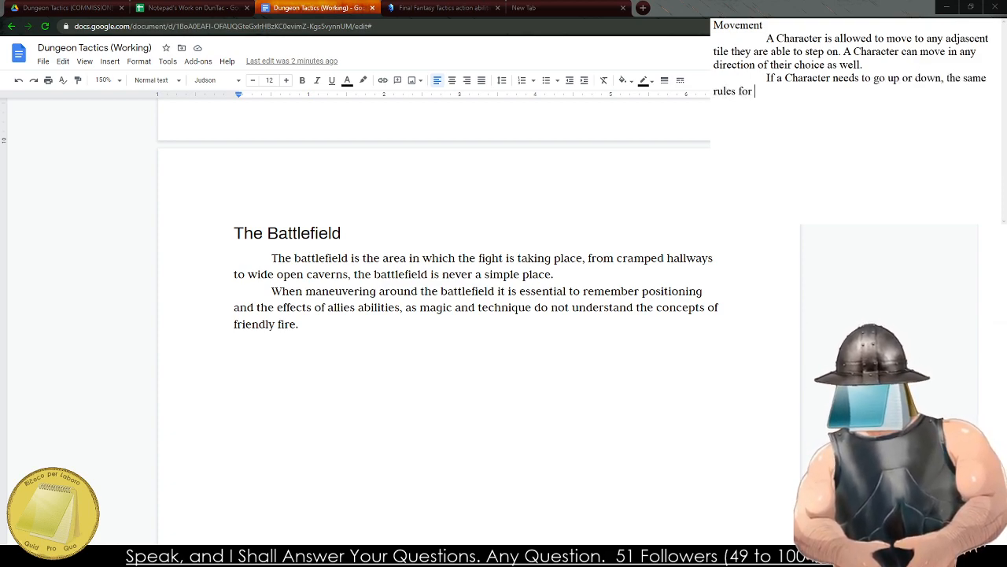
type("movement appl")
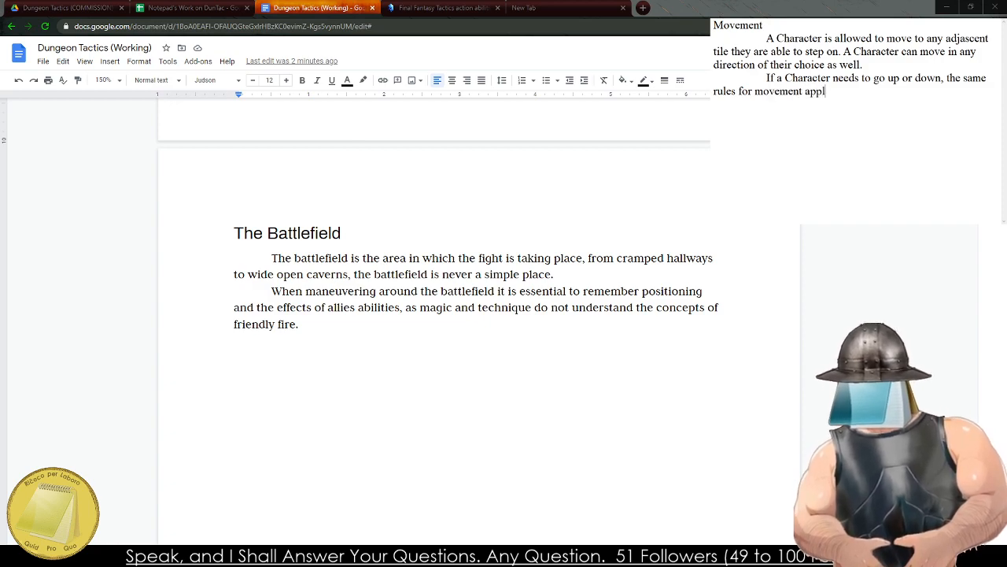
type("y, except the \"5")
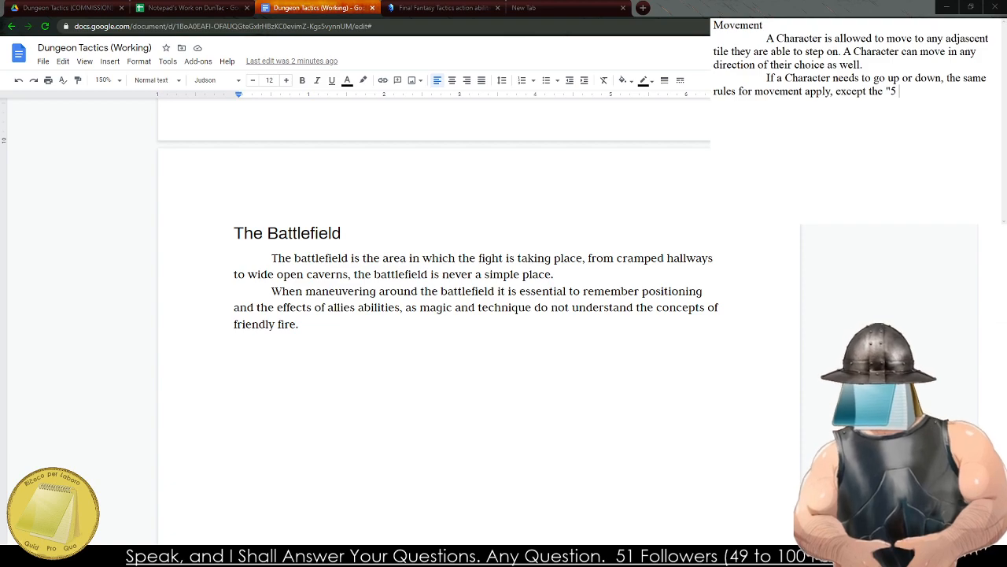
Finish the up-or-down sentence with "except the "Tile" is considered to be vertical.".
key("BackSpace")
key("BackSpace")
type("T")
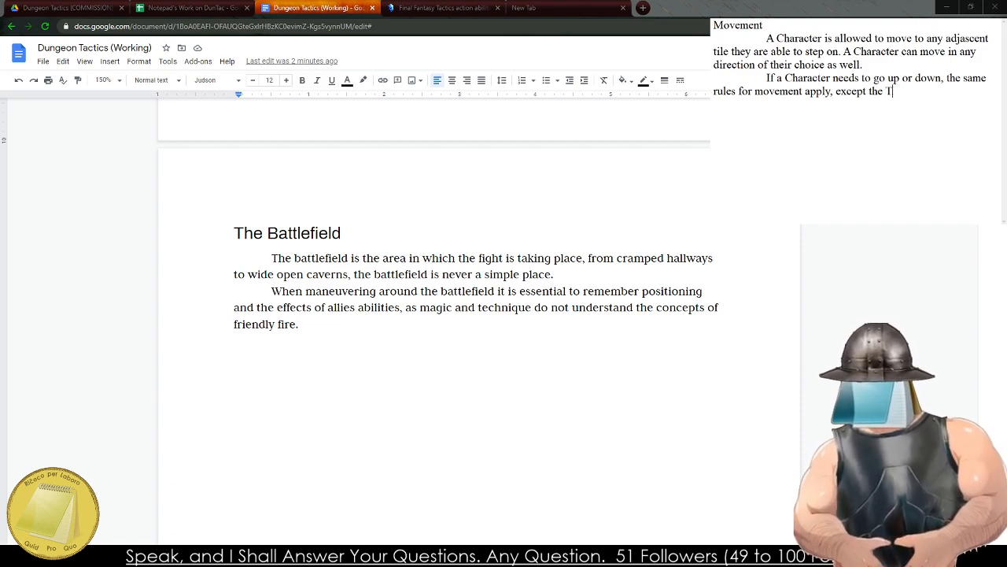
key("BackSpace")
type("\"Tile \" is consider")
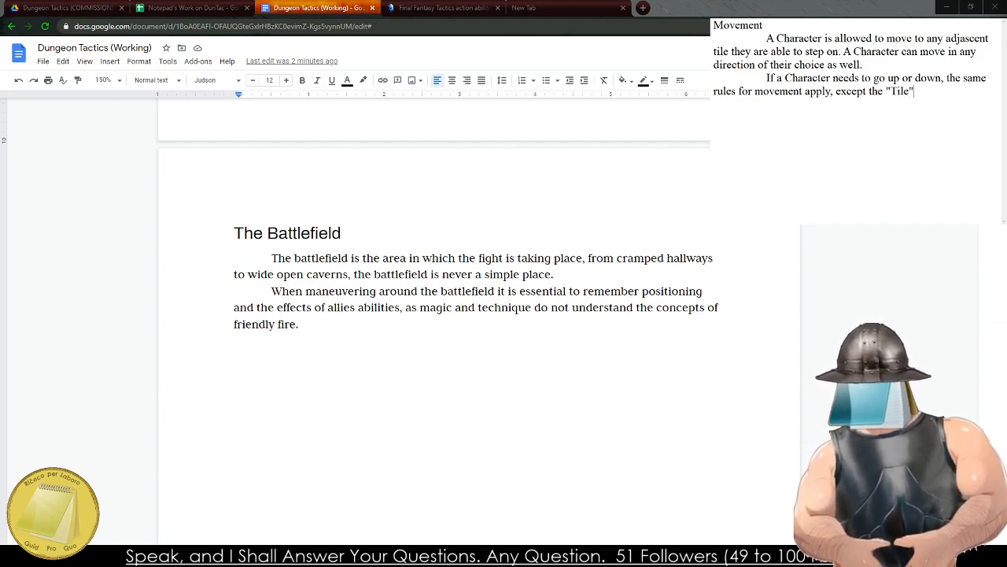
type("ed to be verti")
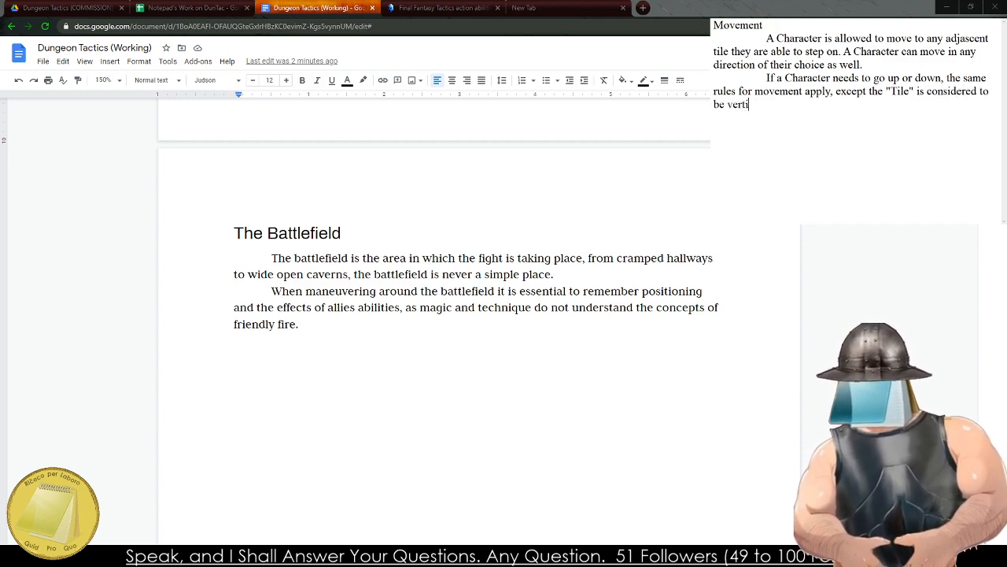
type("cal.")
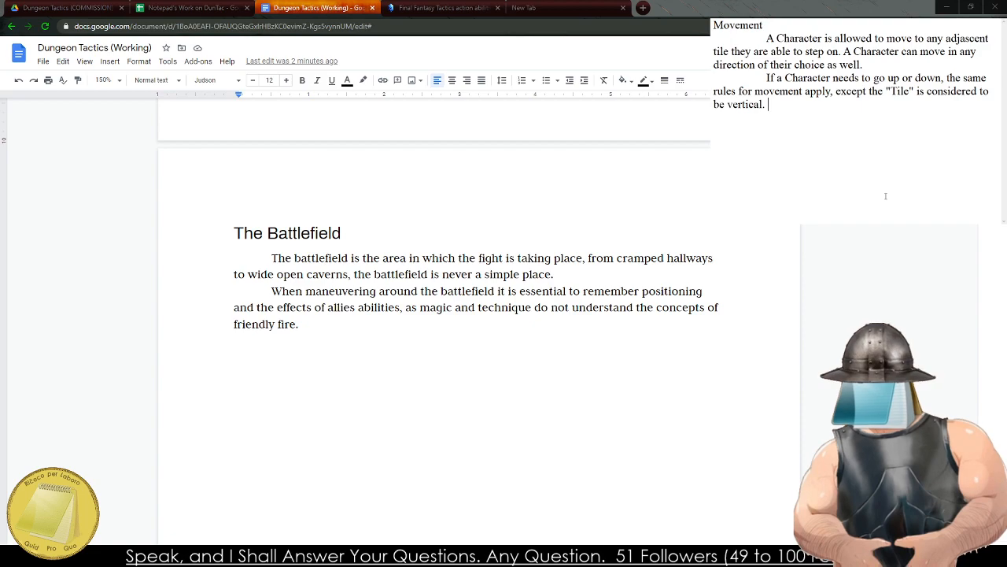
Search Google in the empty browser tab for "Humans can fall how many feet before they are hurt", using the corrected spelling.
left_click(551, 8)
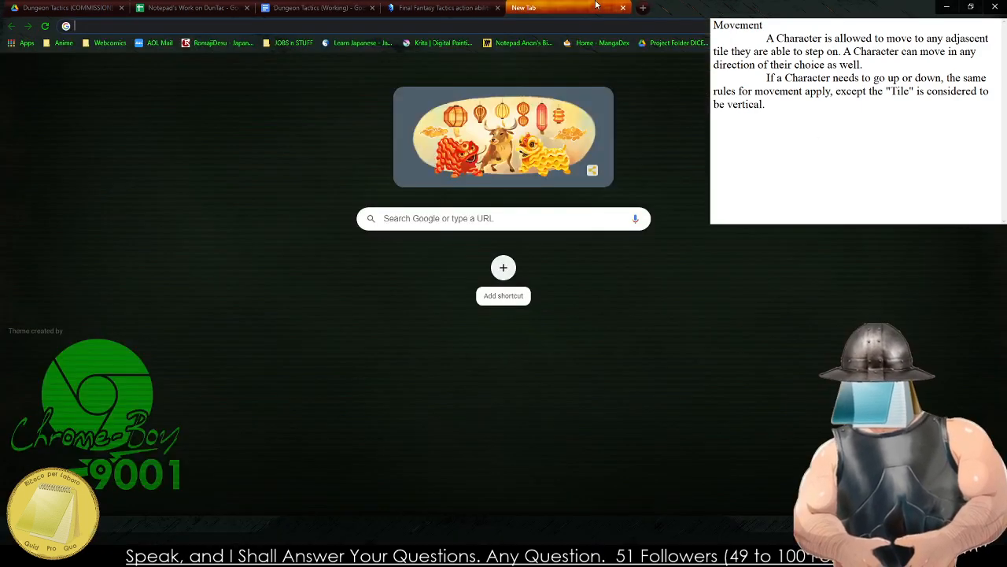
type("Hum")
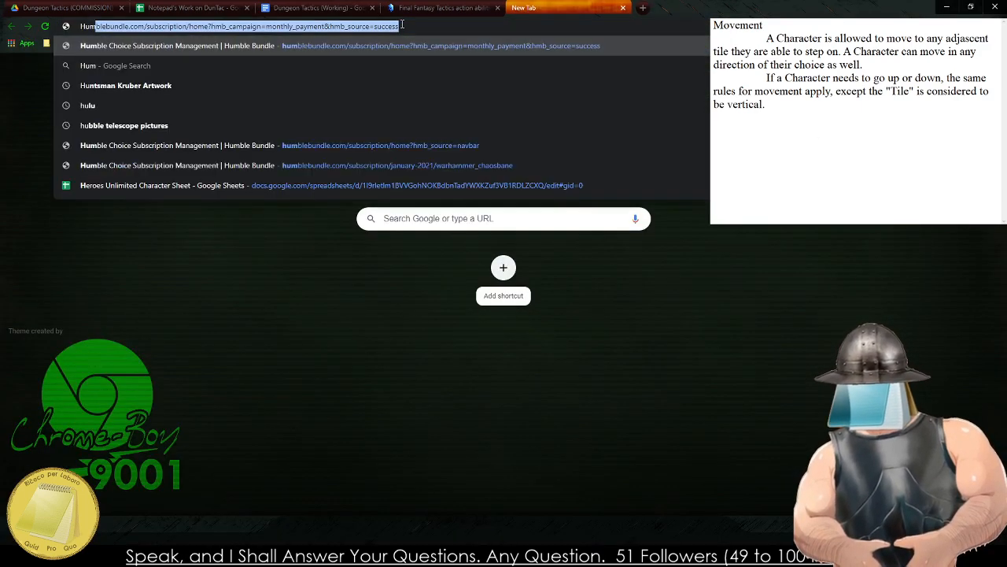
type("ans can fall h")
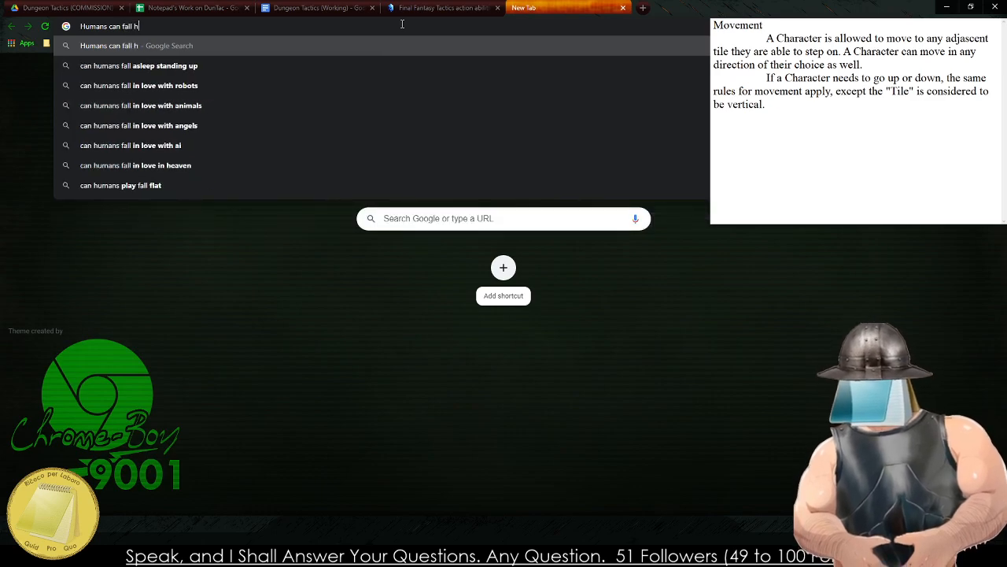
type("ow manny fee")
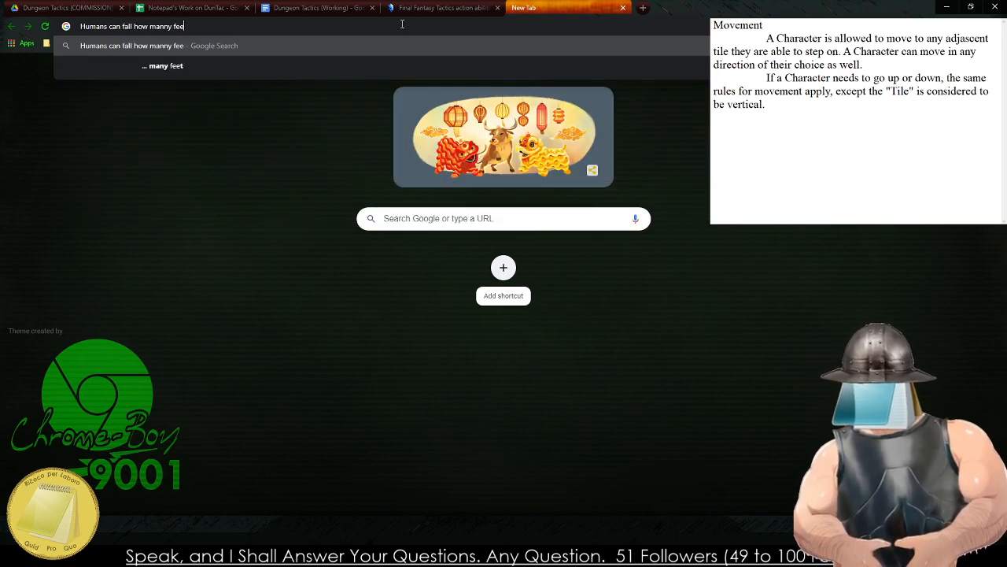
type("y before they are hurt")
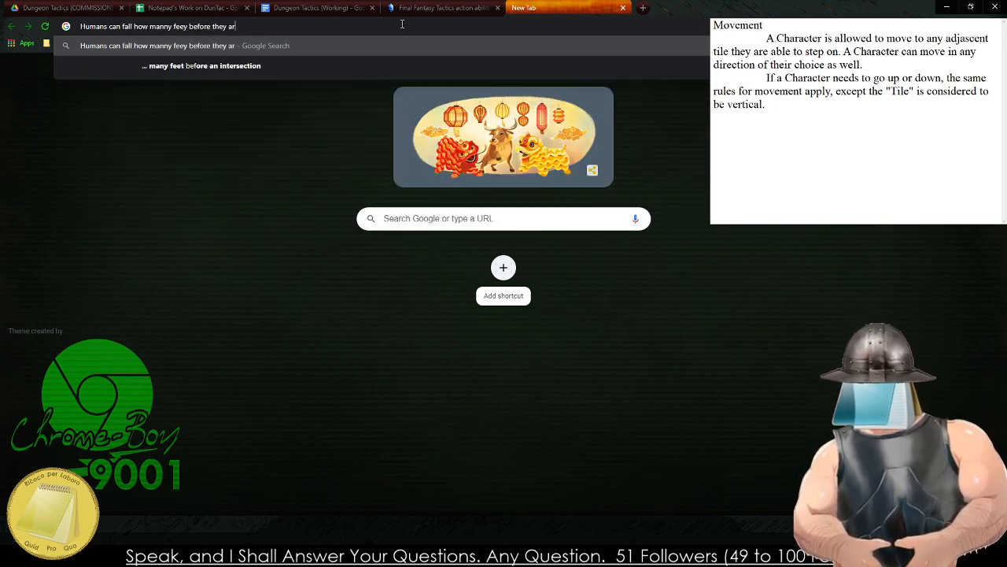
key("Return")
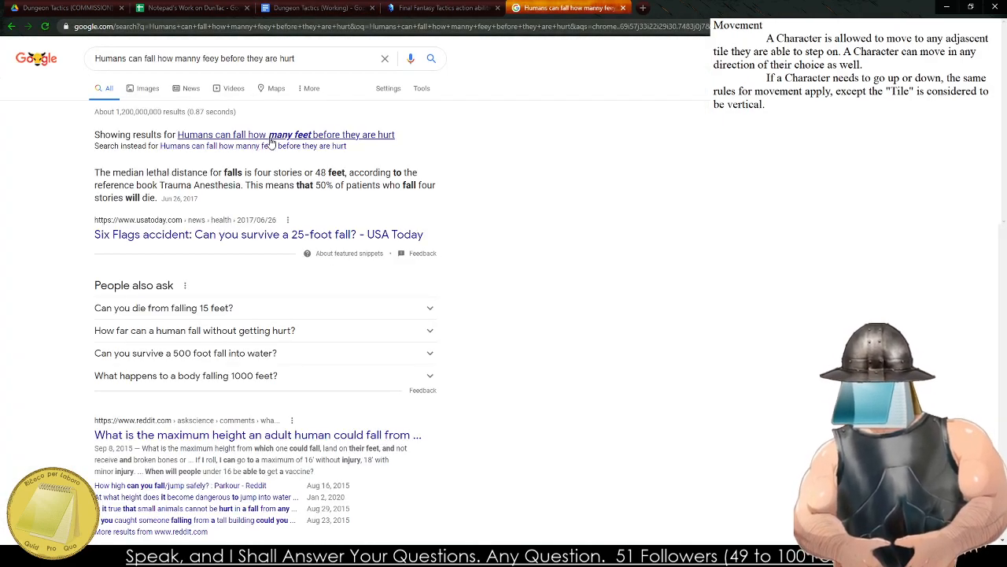
left_click(268, 135)
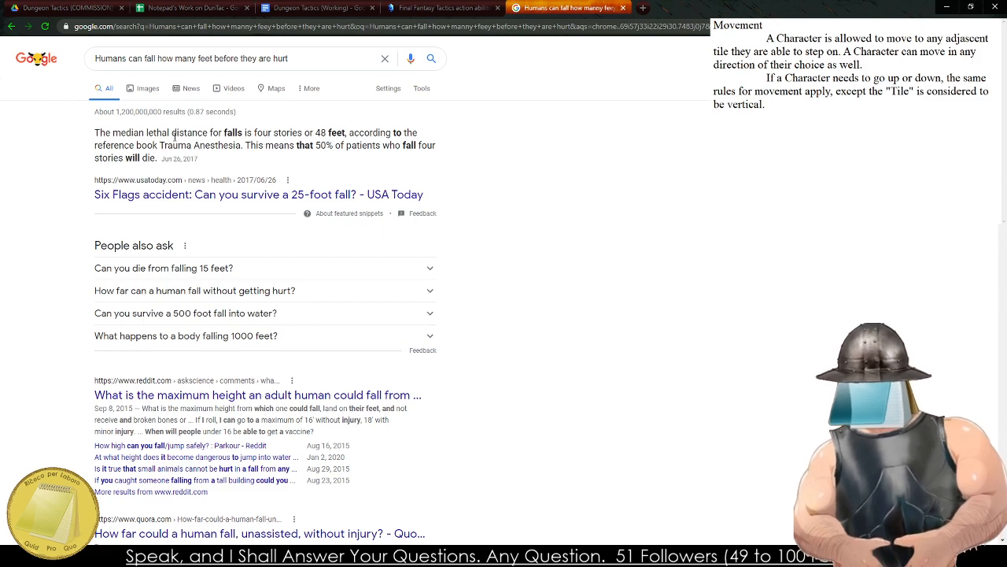
Examine the featured snippet on falls and expand the related question "Can you die from falling 15 feet?" in the search results.
mouse_move(123, 136)
left_mouse_down()
mouse_move(122, 163)
mouse_move(135, 133)
mouse_move(125, 158)
mouse_move(126, 142)
left_mouse_up()
double_click(121, 162)
left_click(135, 134)
left_click(124, 158)
triple_click(130, 133)
left_click(116, 156)
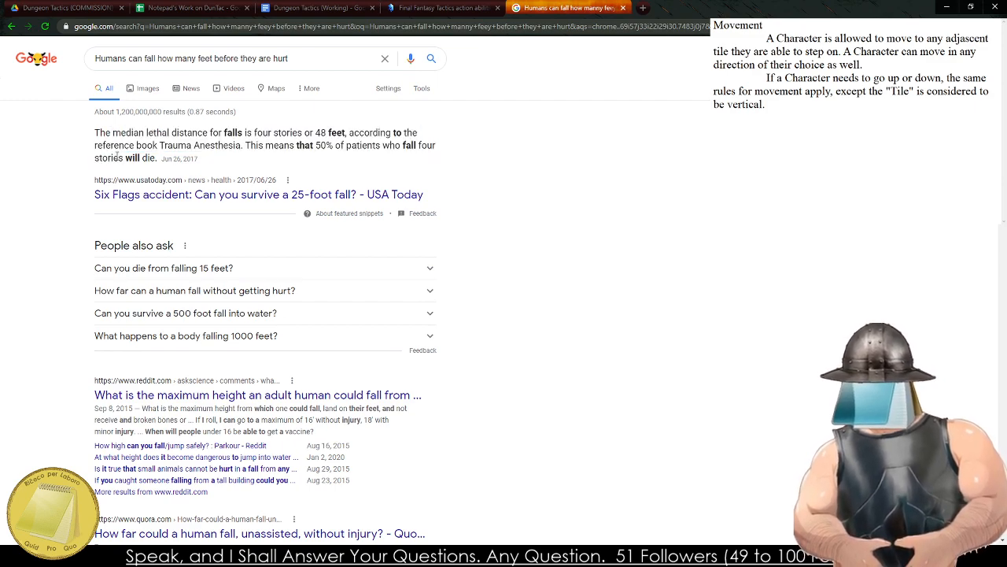
left_click(219, 276)
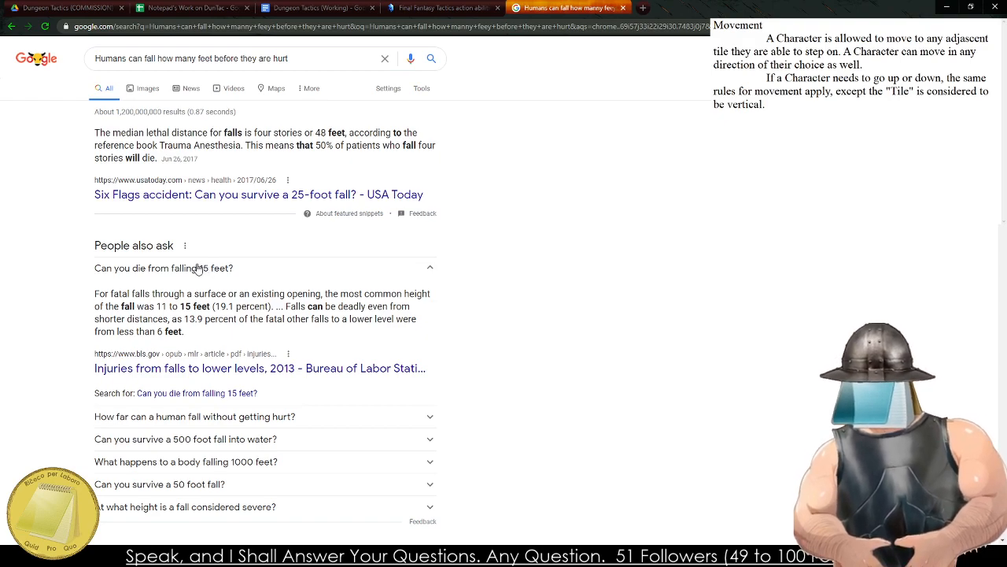
scroll(197, 270, "down", 4)
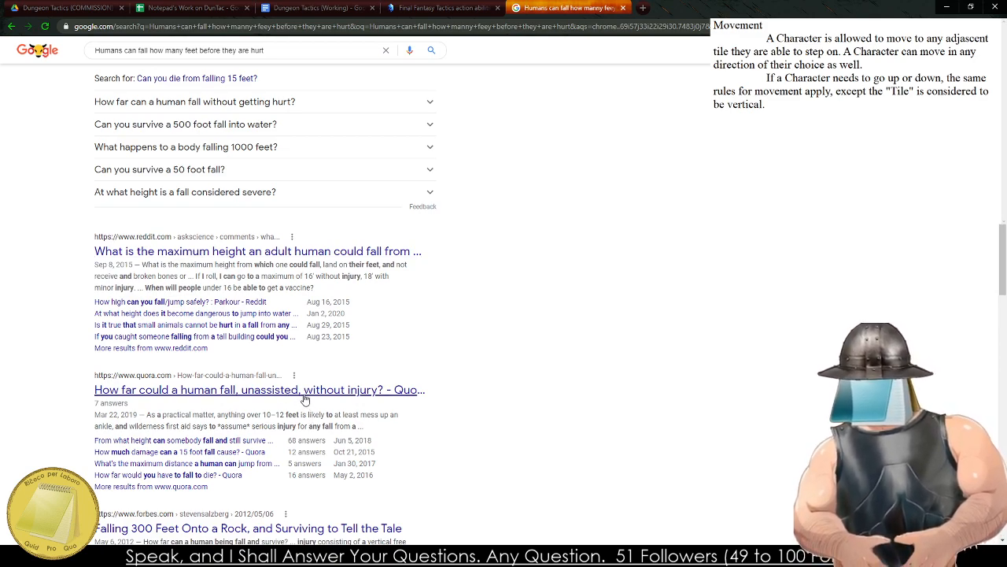
Open the Quora result "How far could a human fall, unassisted, without injury?" and read its first answer in full.
left_click(292, 391)
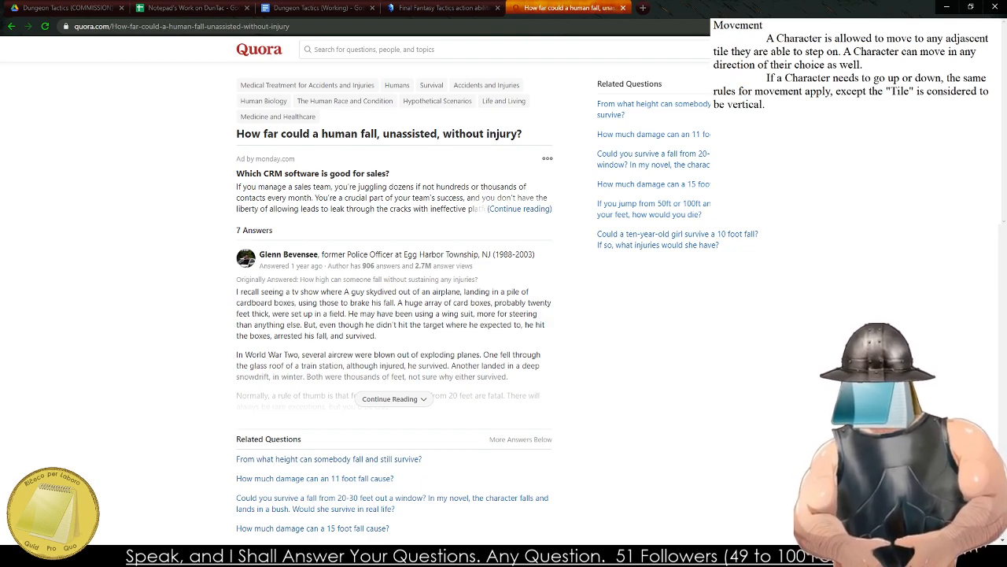
key("ctrl+shift+b")
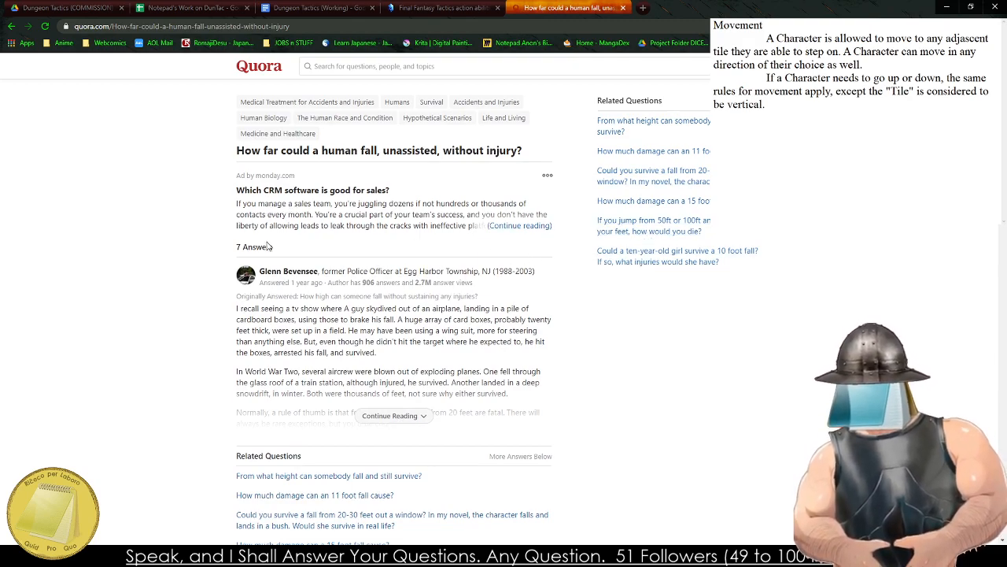
scroll(270, 311, "down", 2)
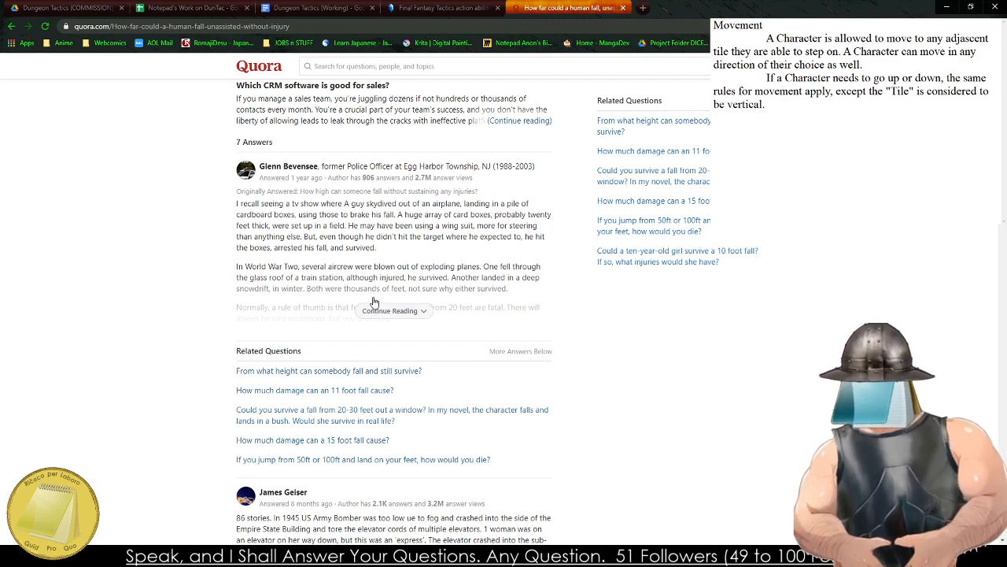
left_click(403, 309)
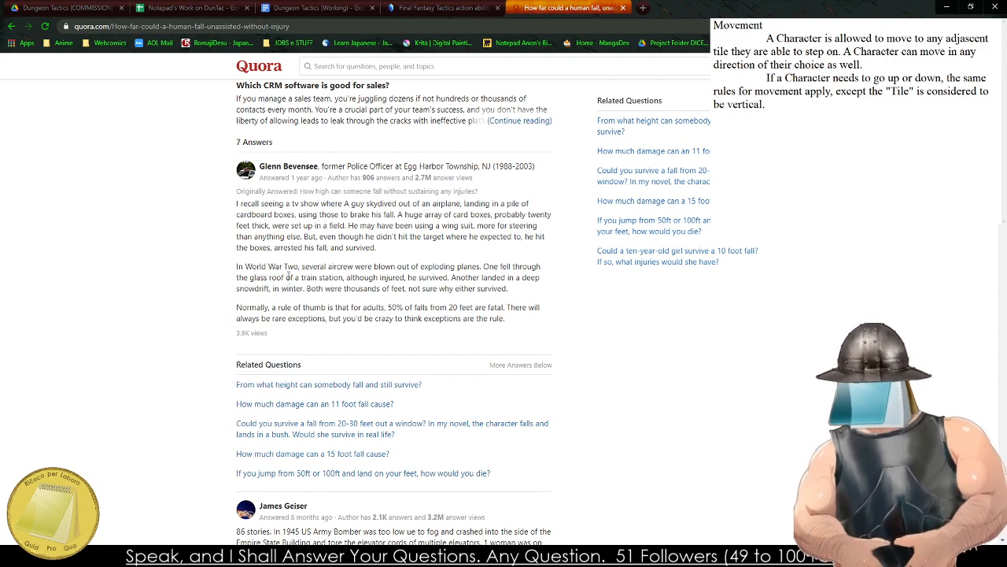
left_click_drag(288, 277, 381, 288)
left_click_drag(321, 307, 431, 318)
left_click_drag(328, 307, 393, 318)
scroll(392, 317, "up", 1)
scroll(392, 317, "up", 1)
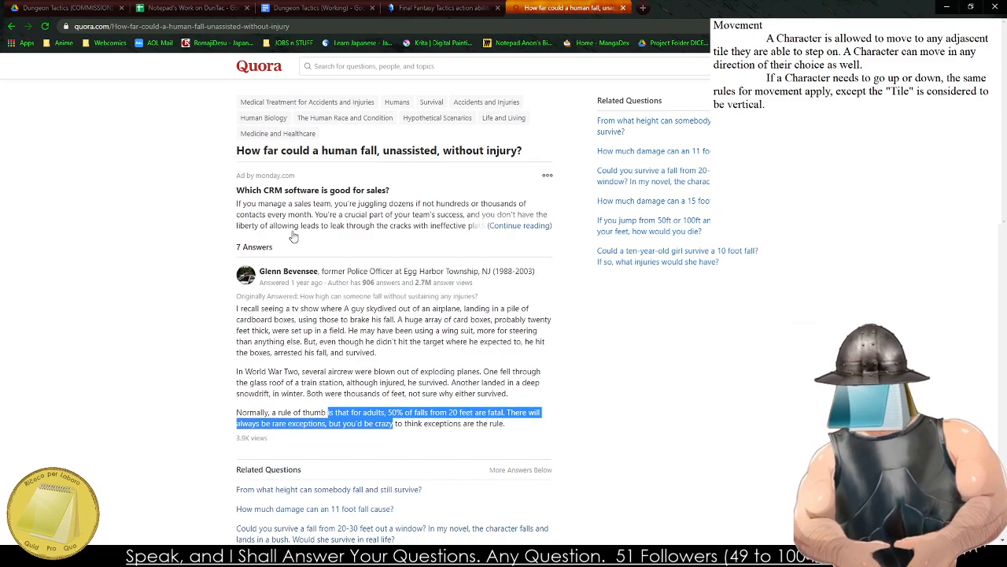
Examine the next Quora answers for injury heights, concentrating on the one beginning "As a practical matter".
scroll(293, 238, "down", 5)
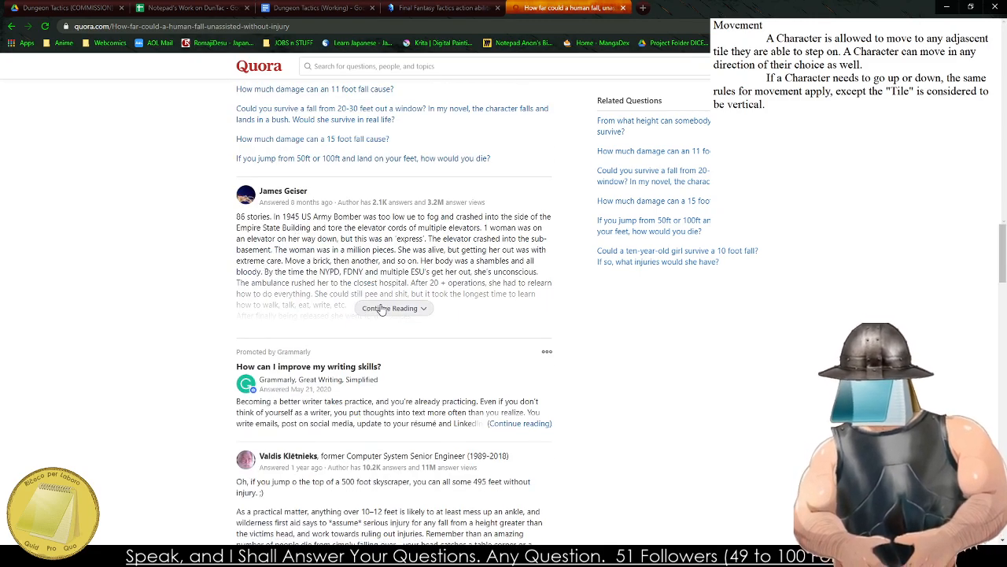
scroll(365, 295, "down", 5)
left_click_drag(277, 231, 260, 254)
scroll(268, 267, "up", 1)
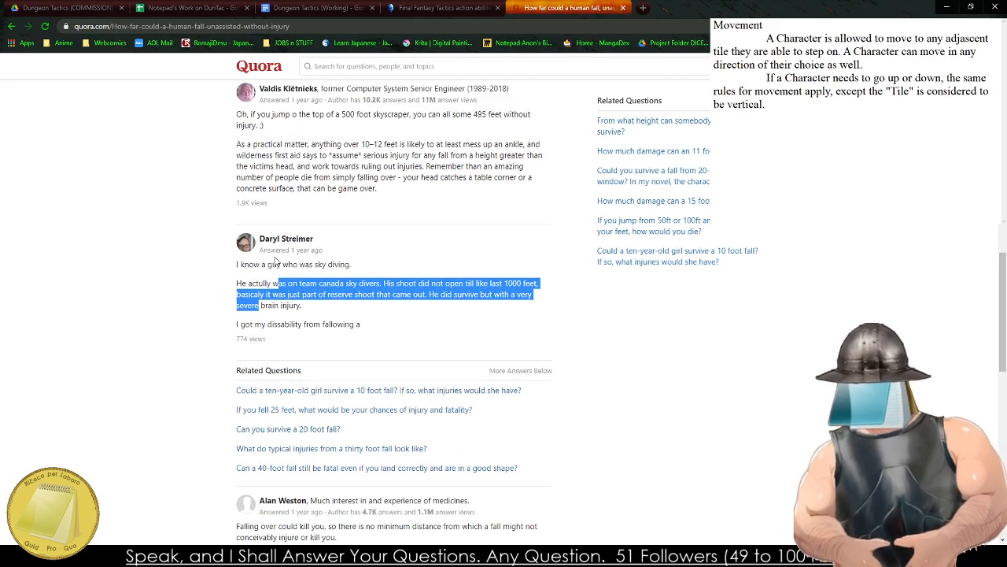
scroll(275, 261, "up", 1)
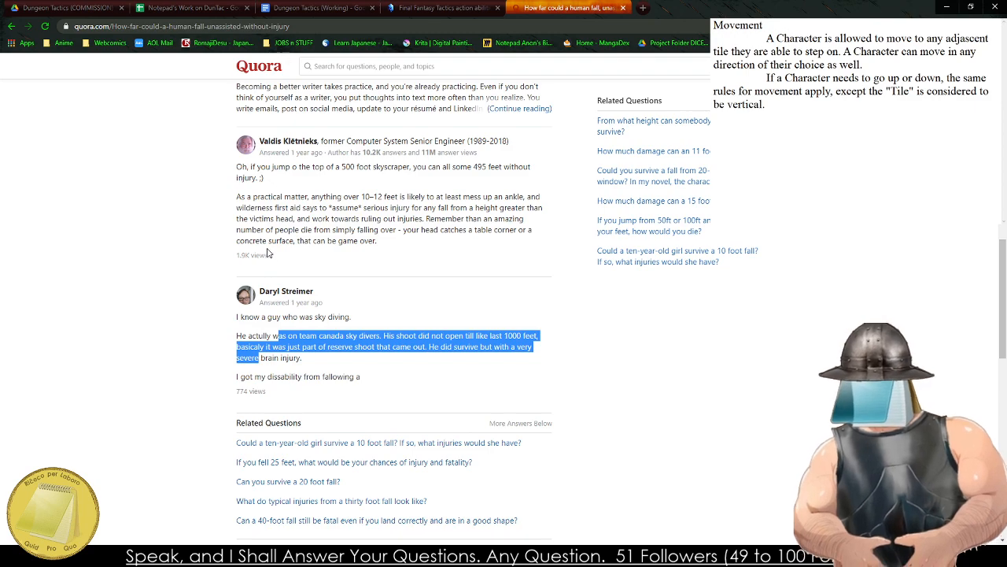
left_click_drag(270, 198, 293, 241)
left_click(286, 195)
left_click(280, 223)
left_click(278, 239)
left_click(292, 198)
left_click(288, 226)
left_click(292, 207)
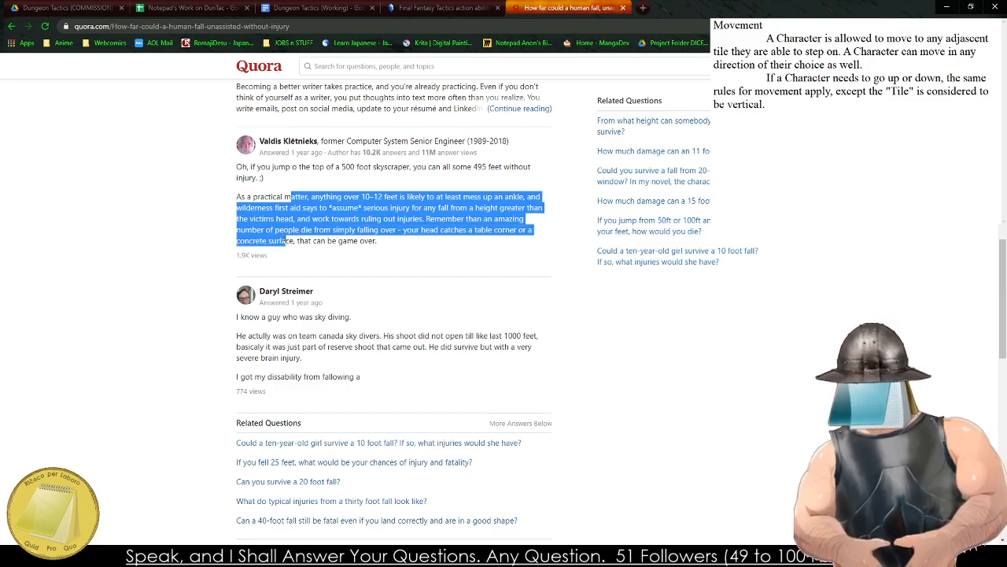
left_click(285, 237)
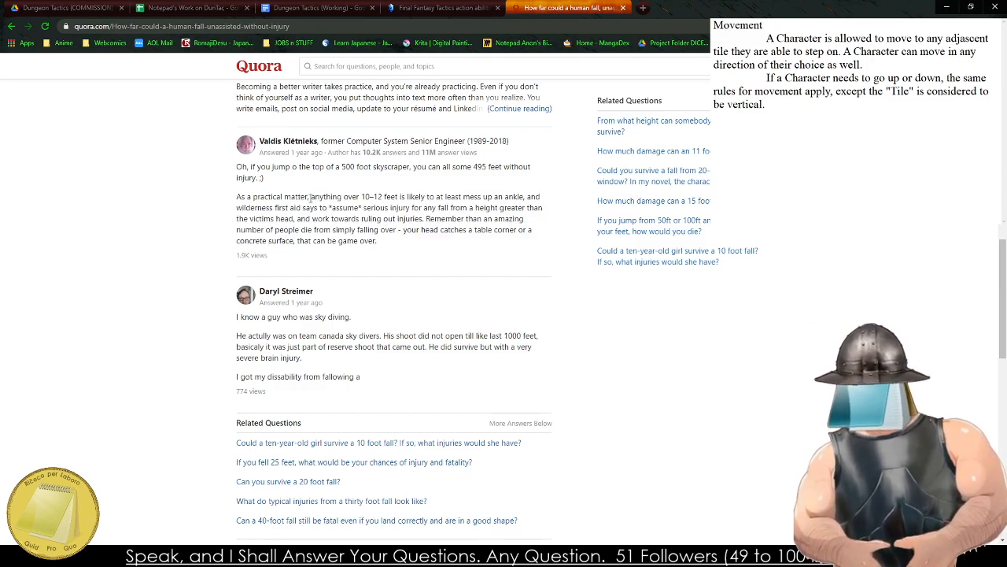
Skim the remaining Quora answers and related questions for further guidance on fall injuries.
scroll(311, 199, "down", 5)
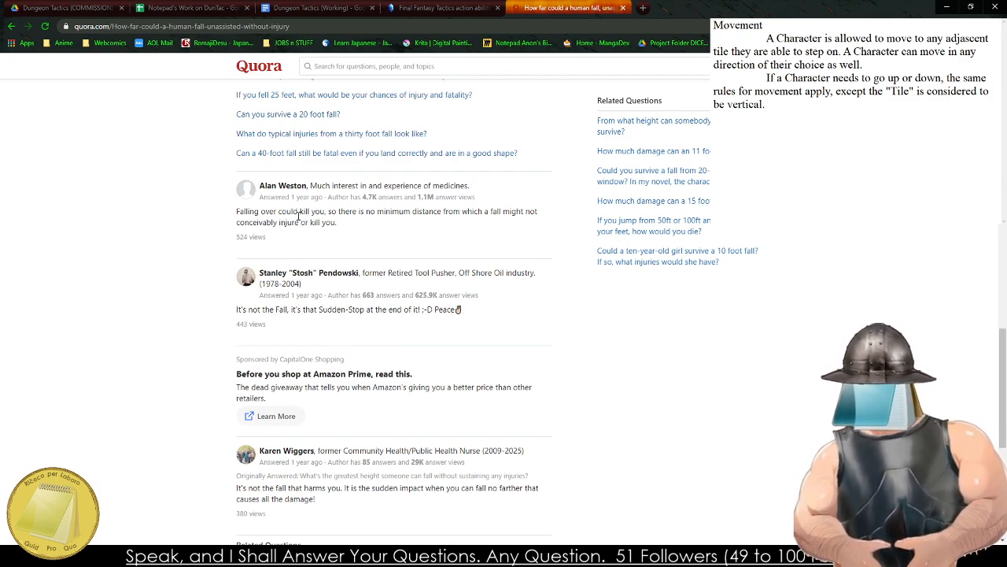
mouse_move(280, 214)
left_mouse_down()
mouse_move(291, 222)
mouse_move(273, 214)
left_mouse_up()
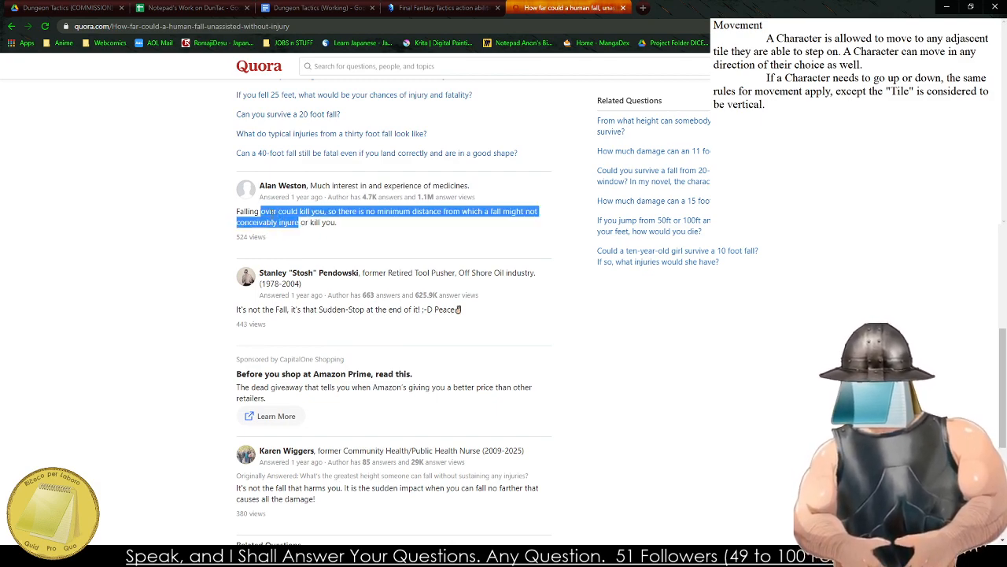
scroll(292, 222, "down", 5)
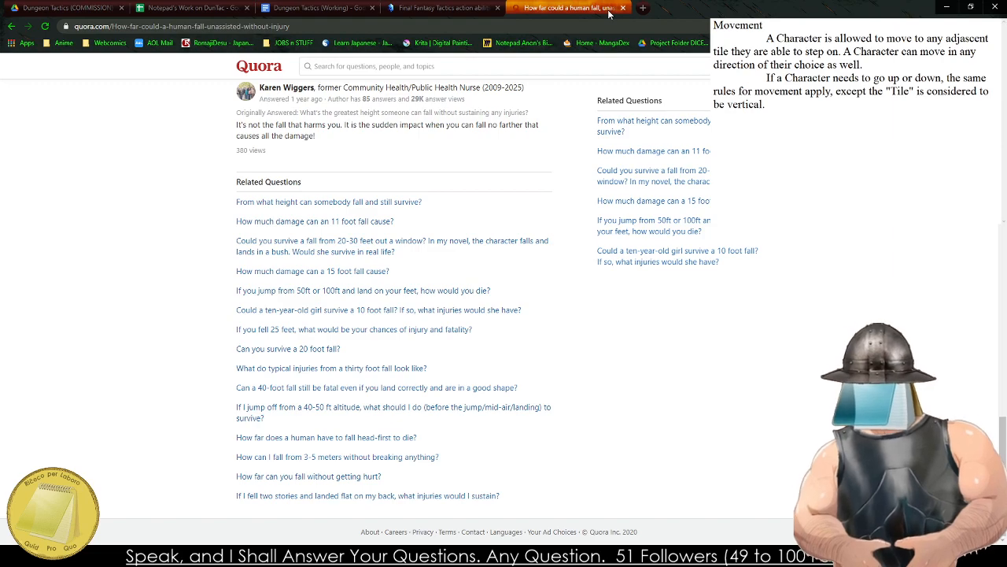
scroll(535, 130, "up", 5)
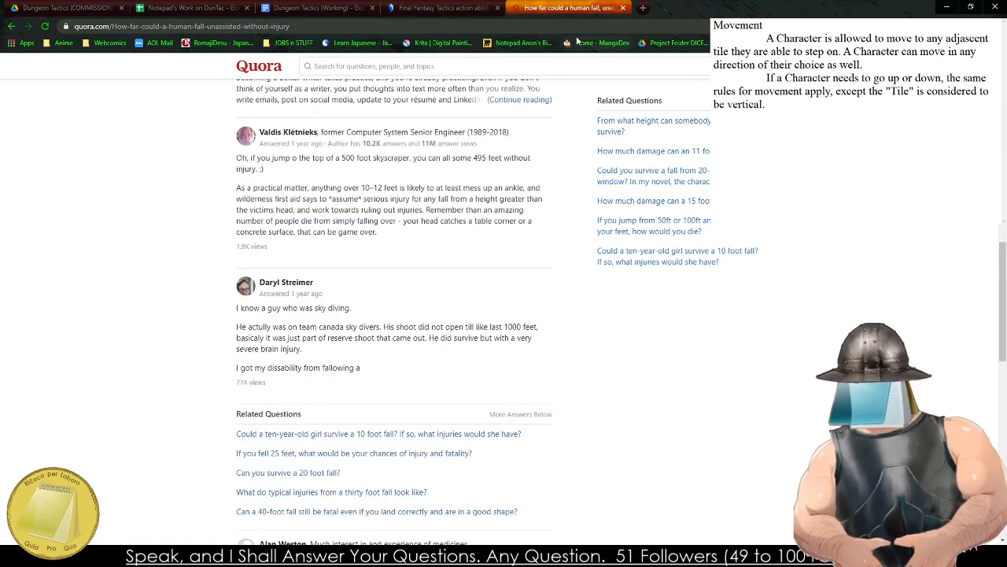
Close the Quora page and return to the Dungeon Tactics (Working) document, at the empty line below The Battlefield text.
left_click(623, 8)
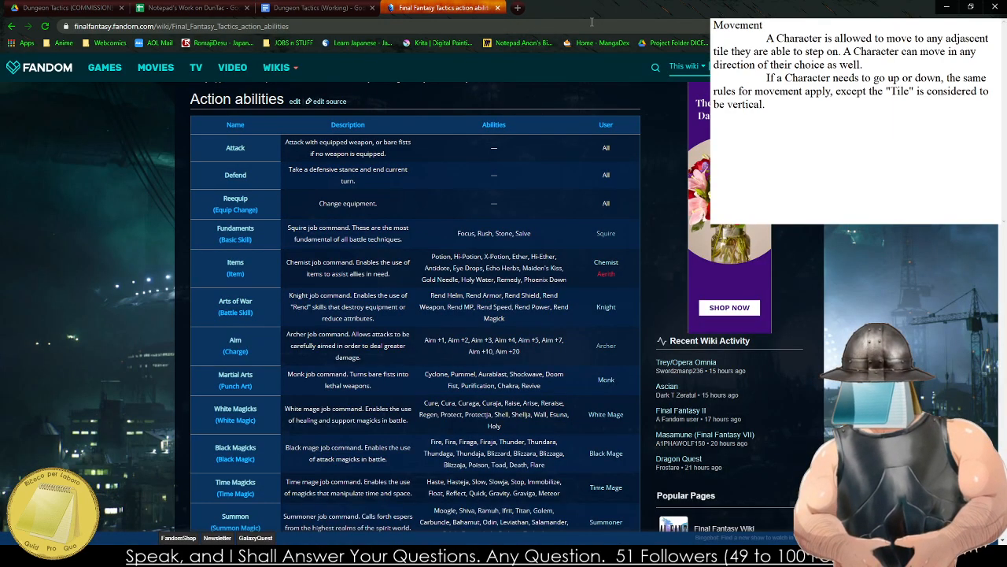
left_click(317, 8)
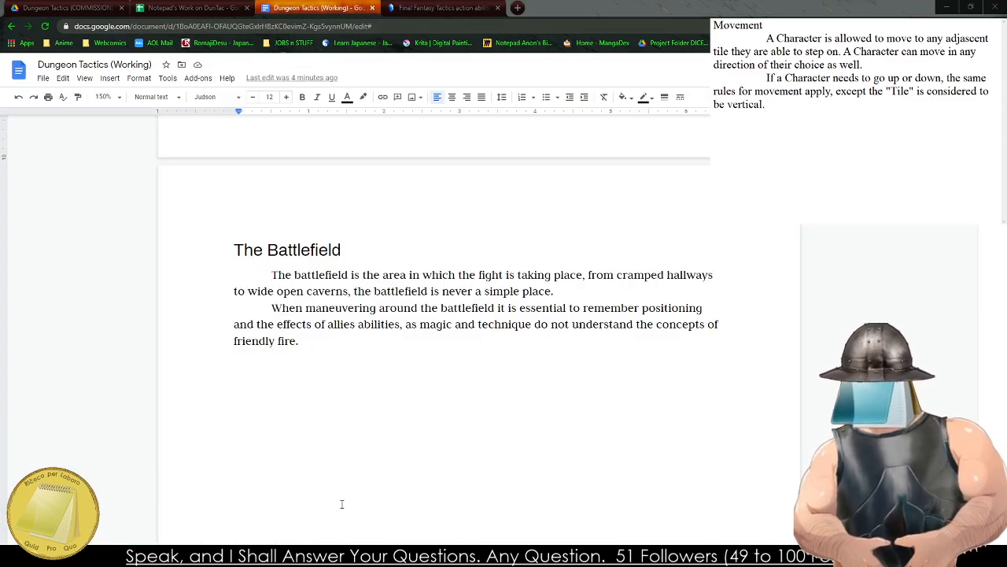
left_click_drag(288, 365, 369, 537)
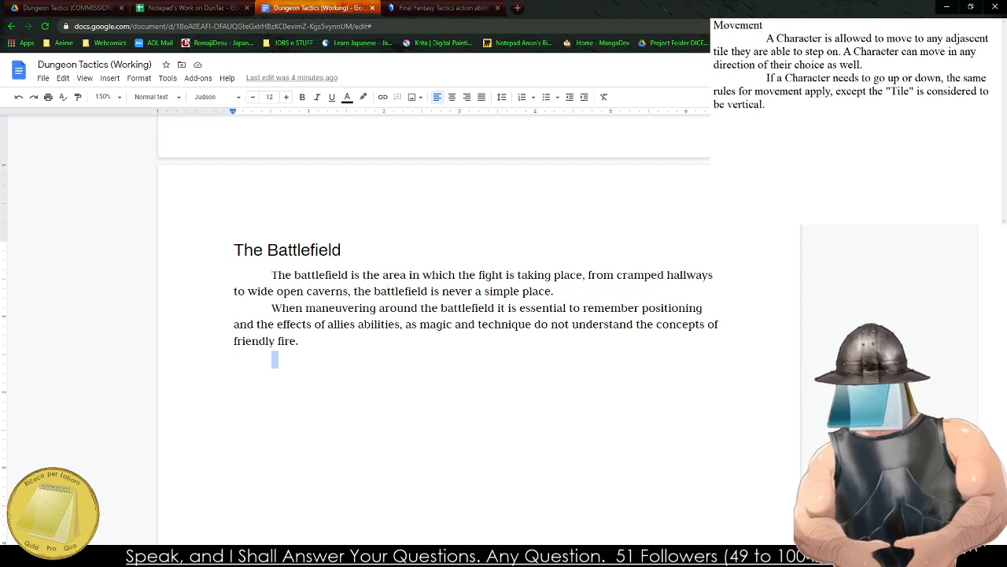
Start a new sentence after "vertical." in the Movement notes with "A Character can".
left_click(768, 104)
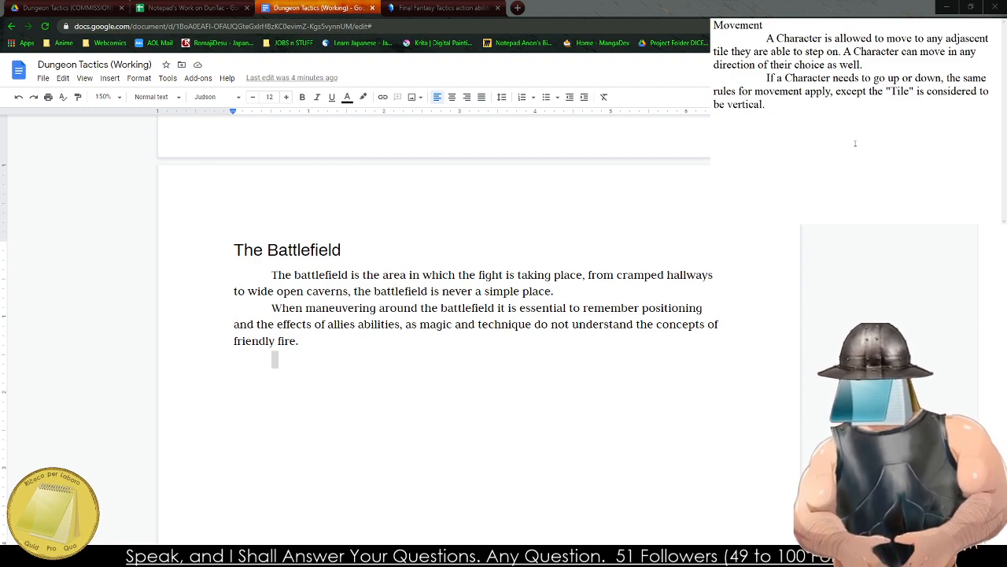
type("A c")
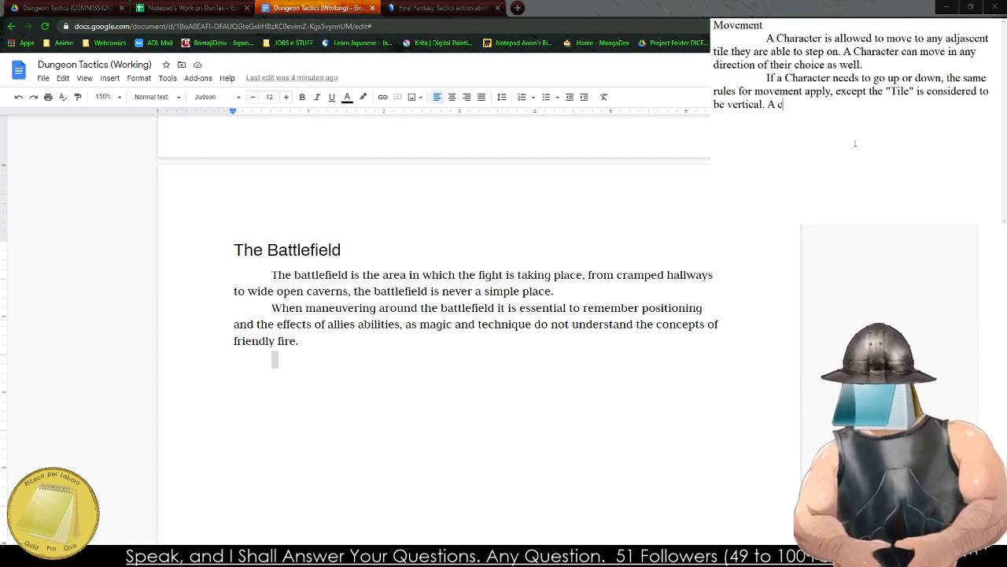
key("BackSpace")
key("BackSpace")
type("Character will take")
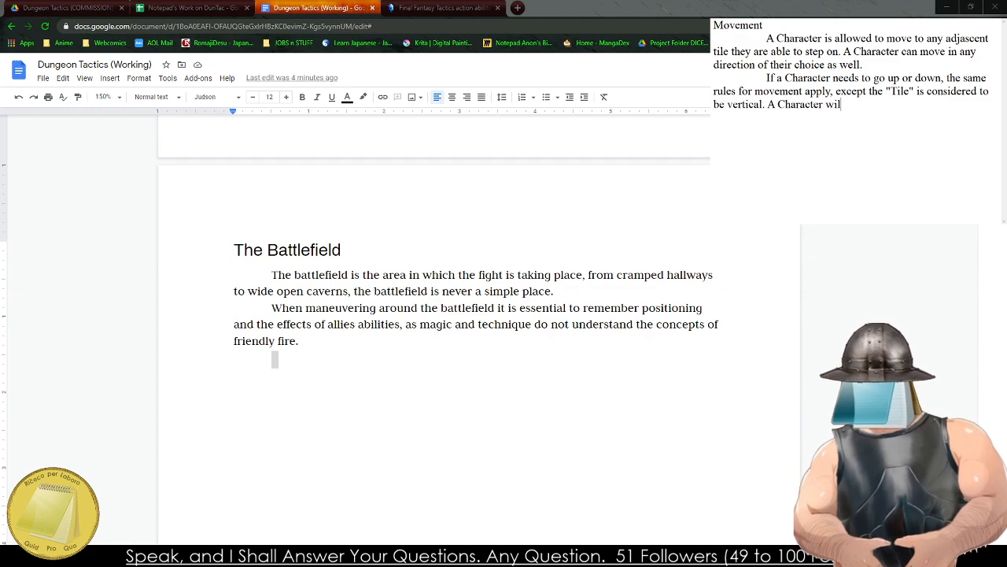
key("BackSpace")
key("BackSpace")
key("BackSpace")
key("BackSpace")
key("BackSpace")
key("BackSpace")
key("BackSpace")
key("BackSpace")
key("BackSpace")
key("BackSpace")
key("BackSpace")
key("BackSpace")
key("BackSpace")
key("BackSpace")
key("BackSpace")
key("BackSpace")
key("BackSpace")
key("BackSpace")
key("BackSpace")
key("BackSpace")
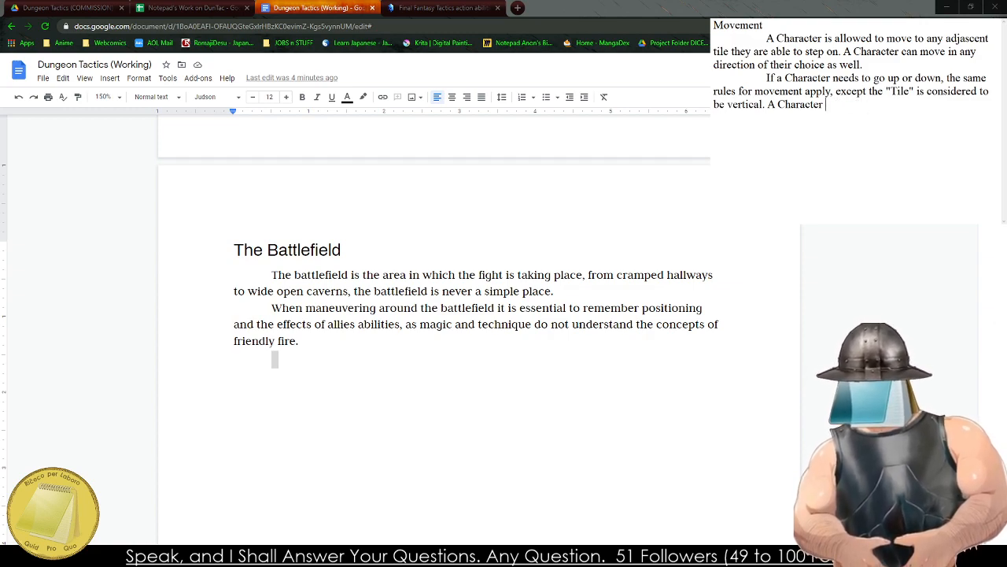
type("A Charac")
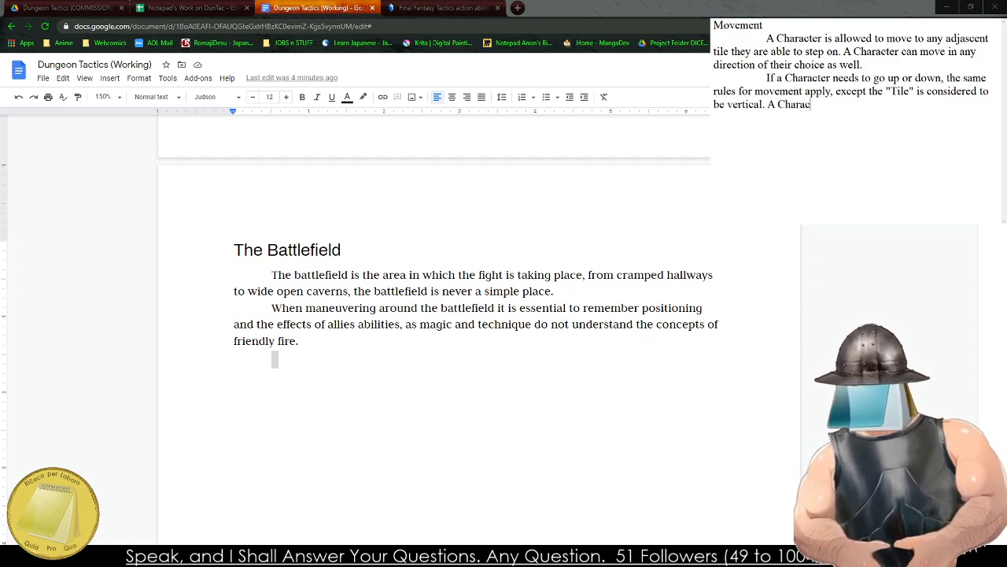
type("ter can rester can reson")
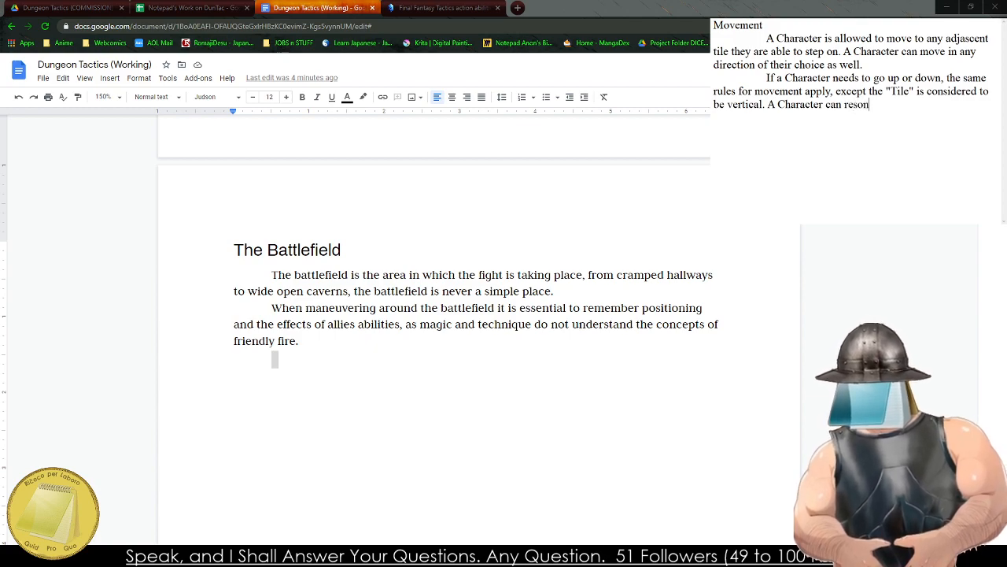
key("BackSpace")
key("BackSpace")
key("BackSpace")
key("BackSpace")
key("BackSpace")
Continue the new Movement sentence with "drop down".
type("fal")
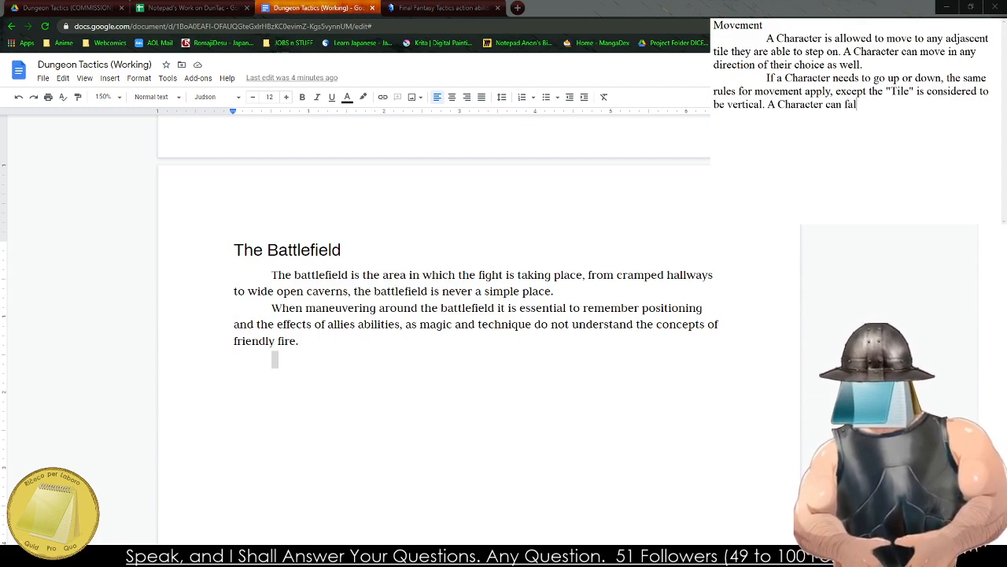
key("BackSpace")
key("BackSpace")
key("BackSpace")
type("drop down or climb")
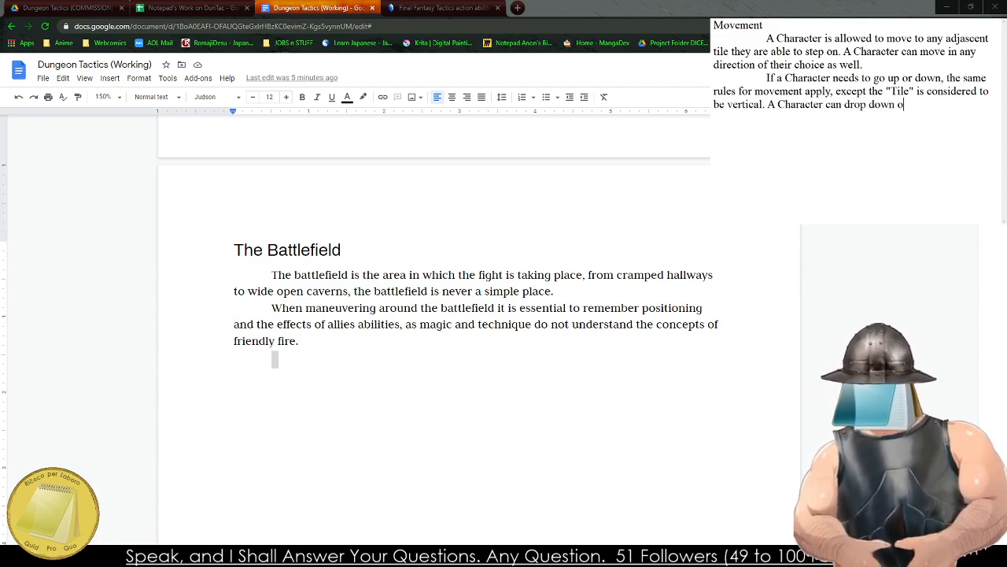
key("BackSpace")
key("BackSpace")
key("BackSpace")
key("BackSpace")
key("BackSpace")
key("BackSpace")
key("BackSpace")
key("BackSpace")
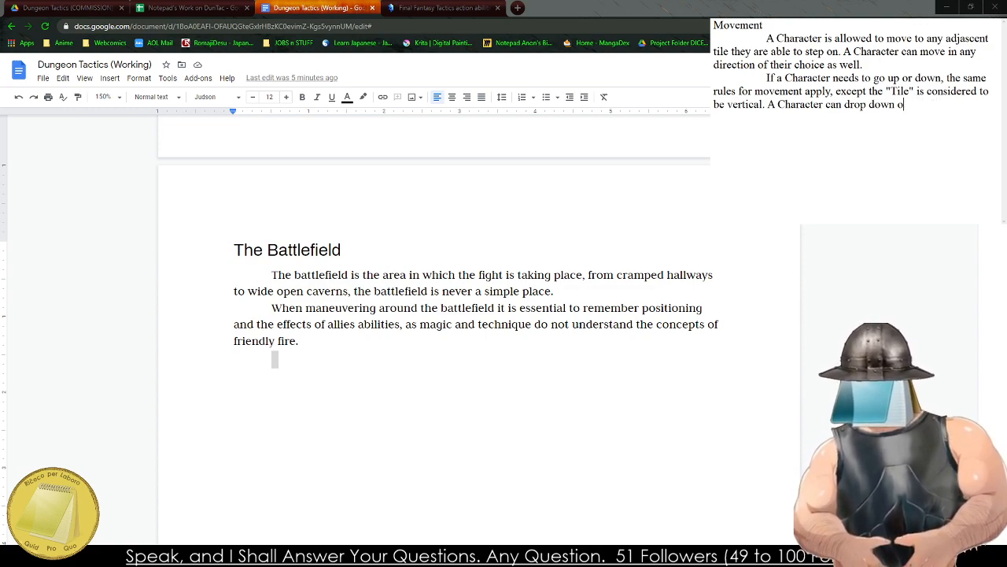
type("a")
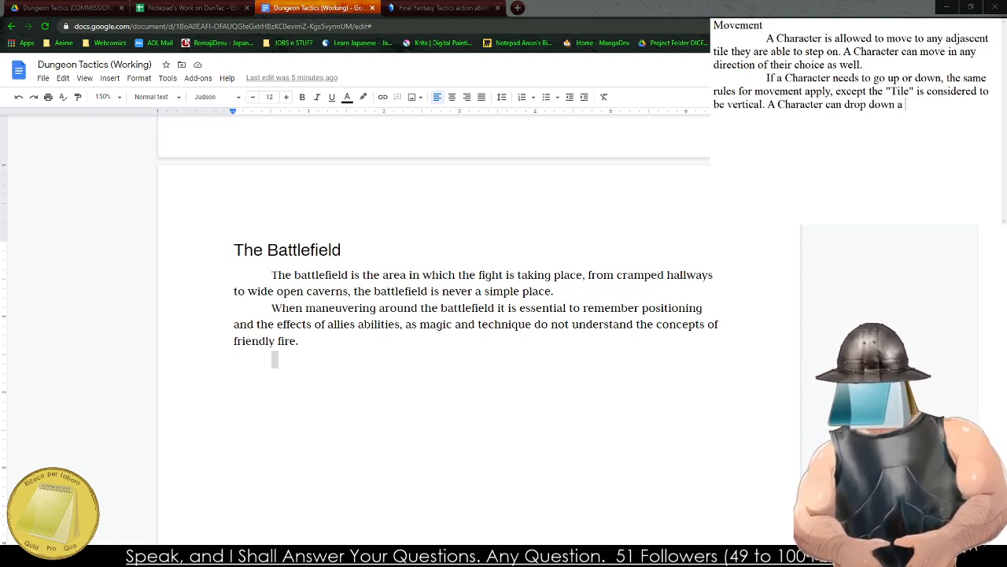
type(" 5f")
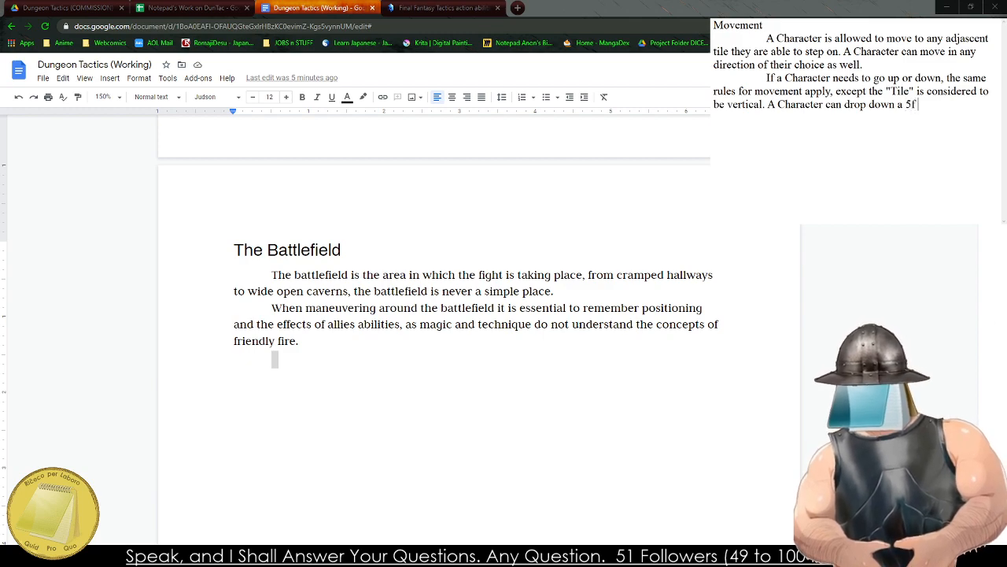
key("BackSpace")
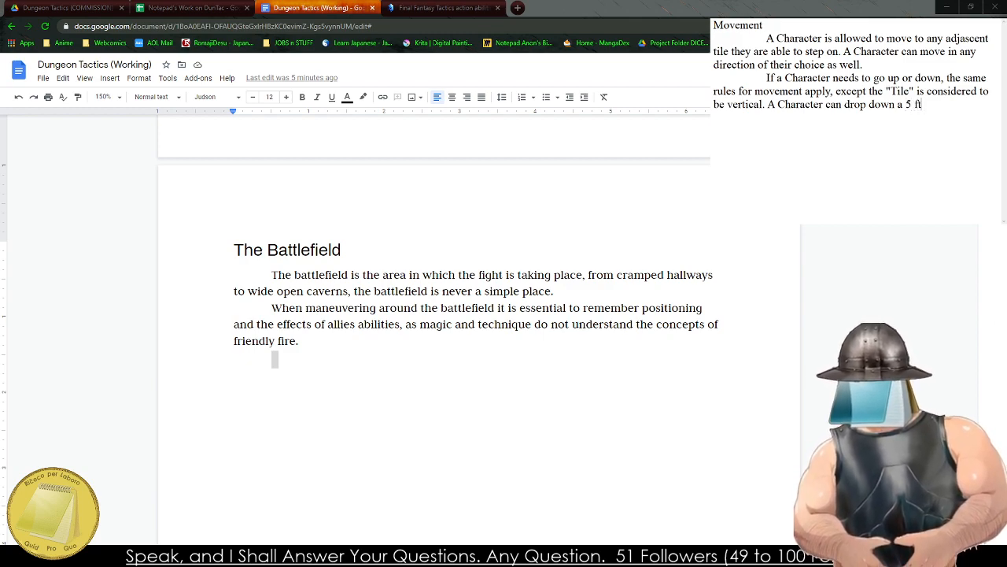
key("BackSpace")
key("BackSpace")
key("BackSpace")
key("BackSpace")
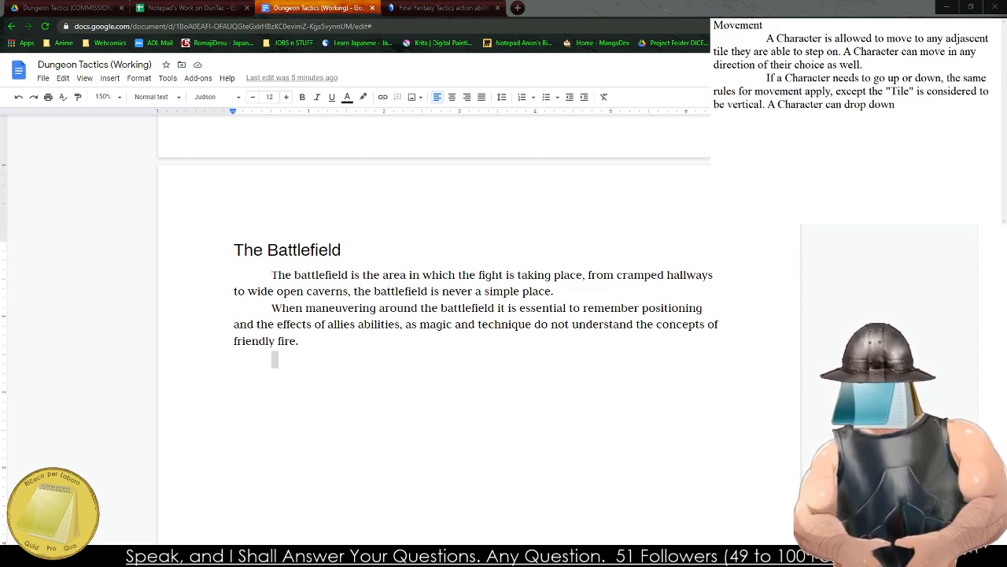
Continue the Movement sentence after "drop down" with 'a "tile" reasonably safely'.
type("\"tile\" reaso")
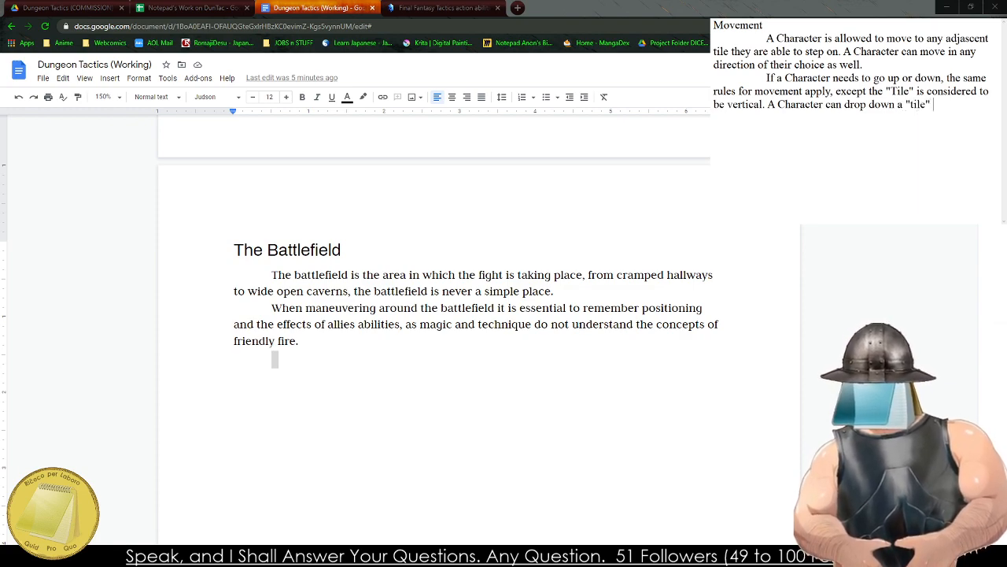
type("nable")
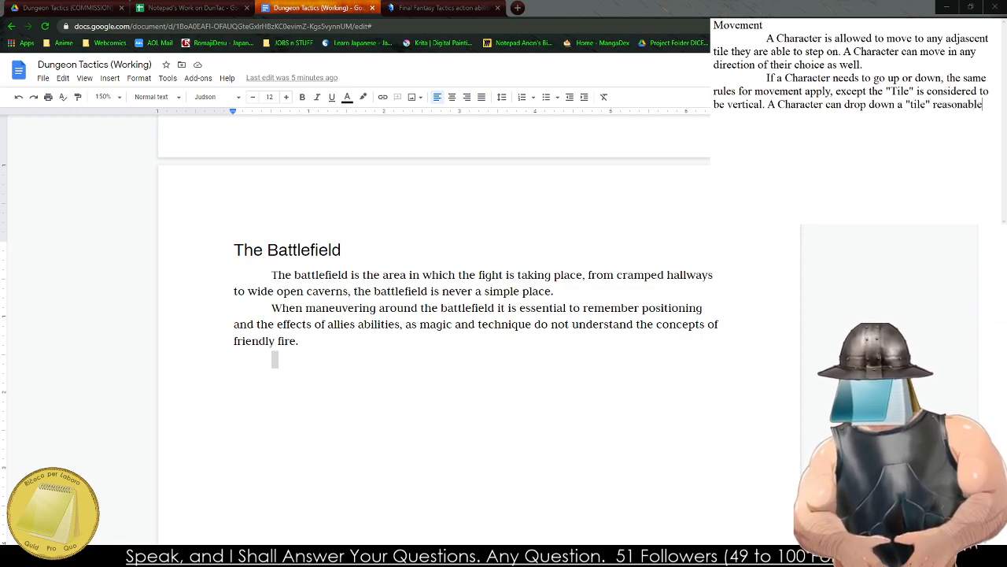
key("BackSpace")
type("y s")
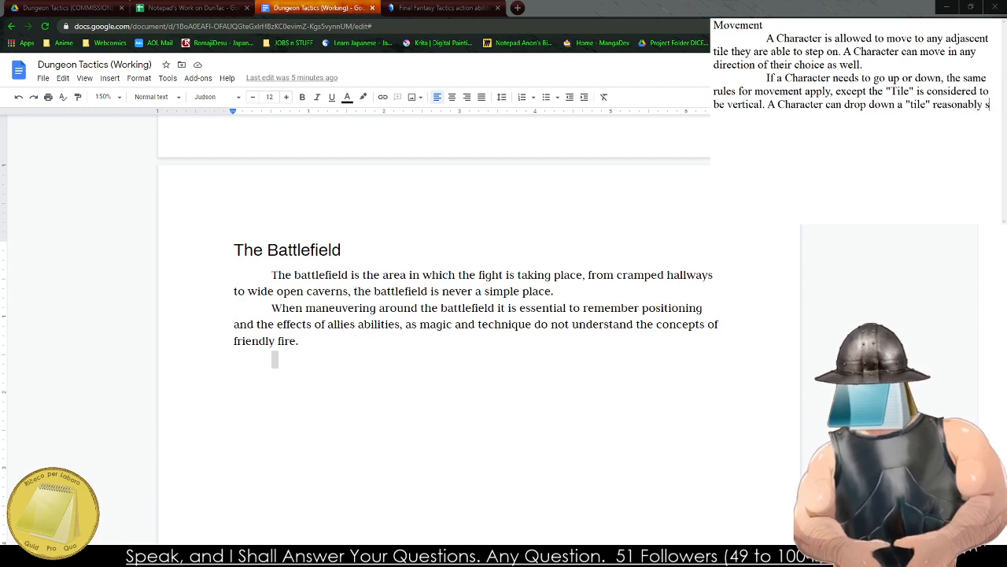
type("afely, wh")
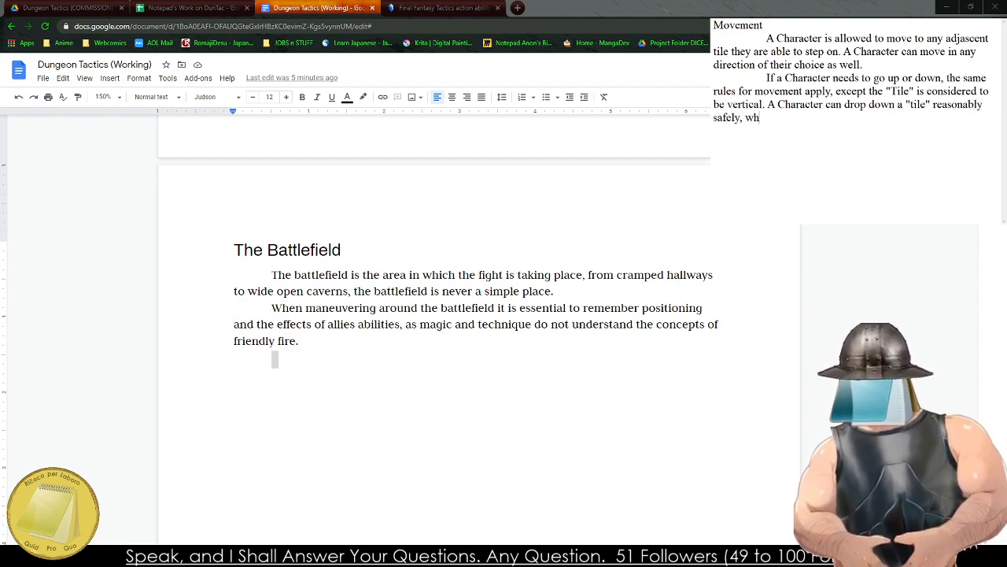
type("ile a Character can")
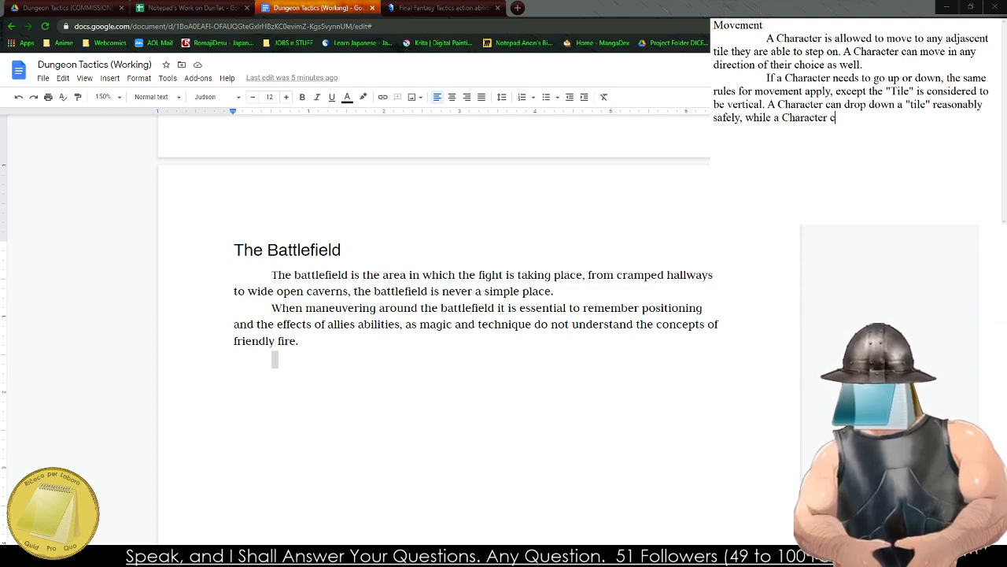
Extend the sentence about dropping down with ", while a Character dropping further will take".
key("BackSpace")
key("BackSpace")
key("BackSpace")
type("dropping")
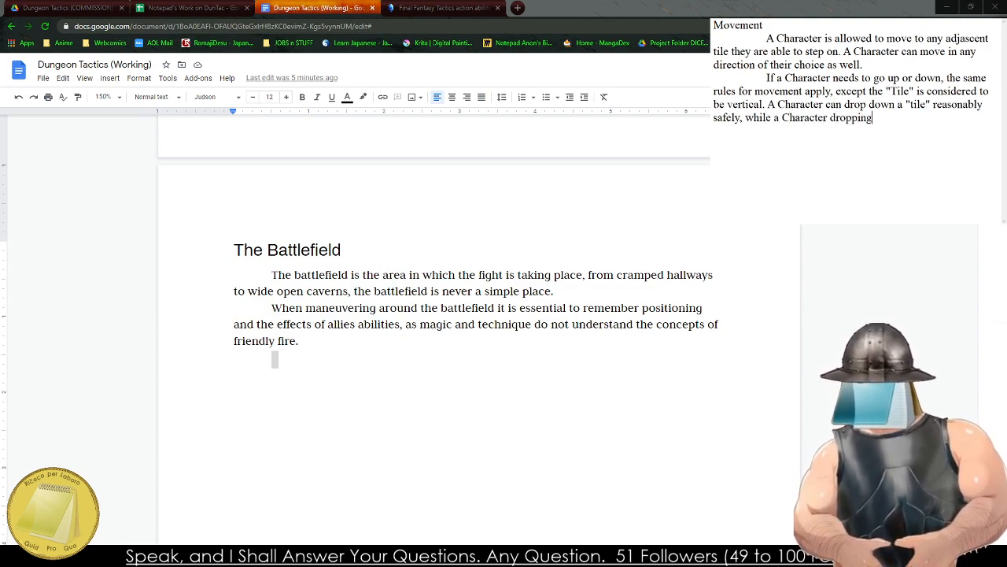
type(" further will ta")
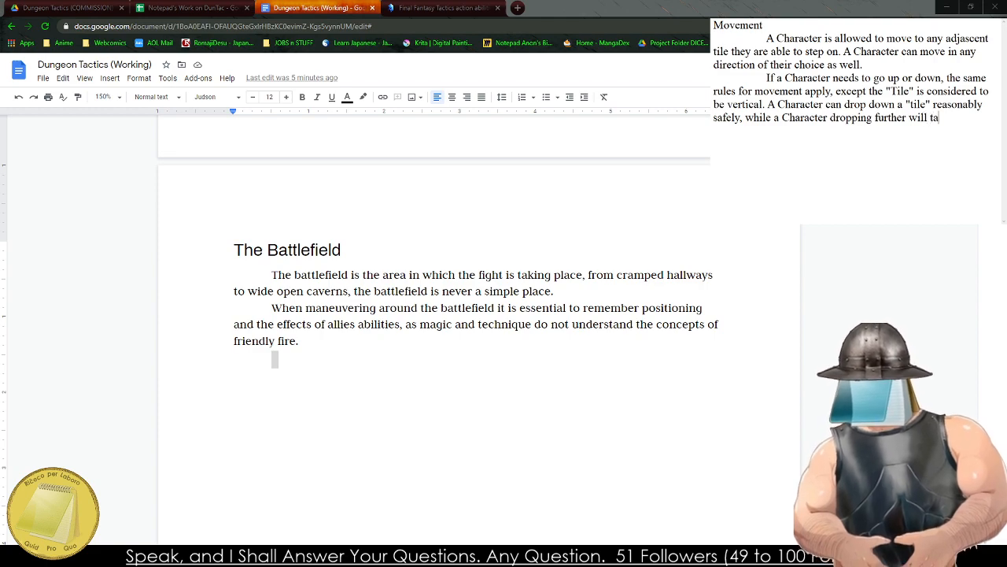
type("ke 2 Da")
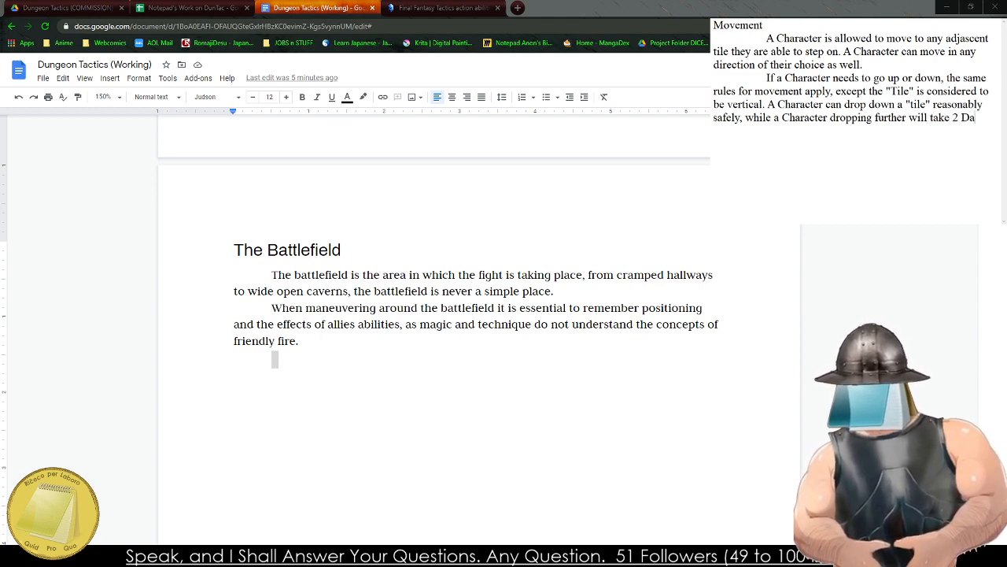
State the fall penalty after "will take" as "2 Stacking HP damage for each".
key("BackSpace")
key("BackSpace")
key("BackSpace")
key("BackSpace")
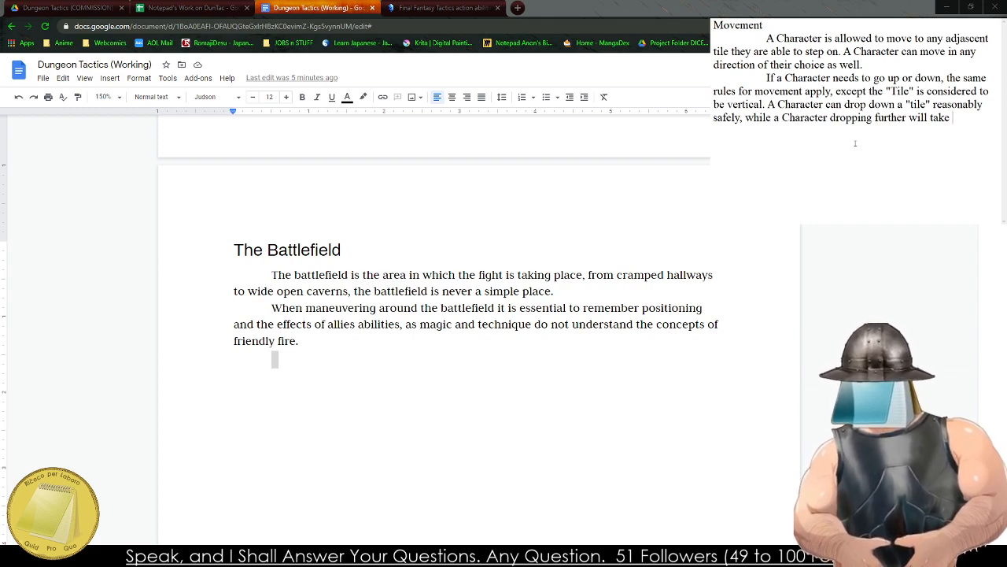
type("2 Stacking HP")
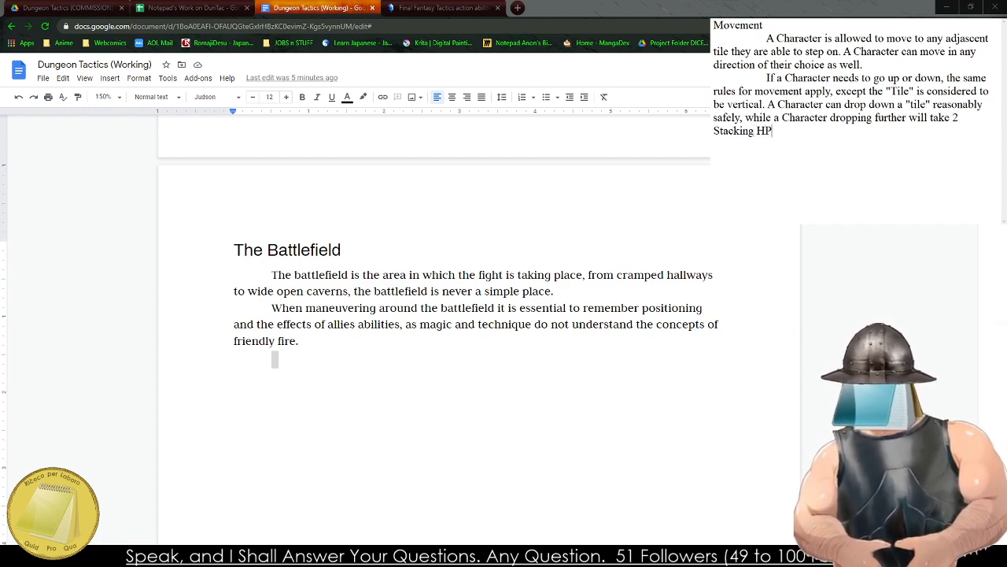
type(" damage for ")
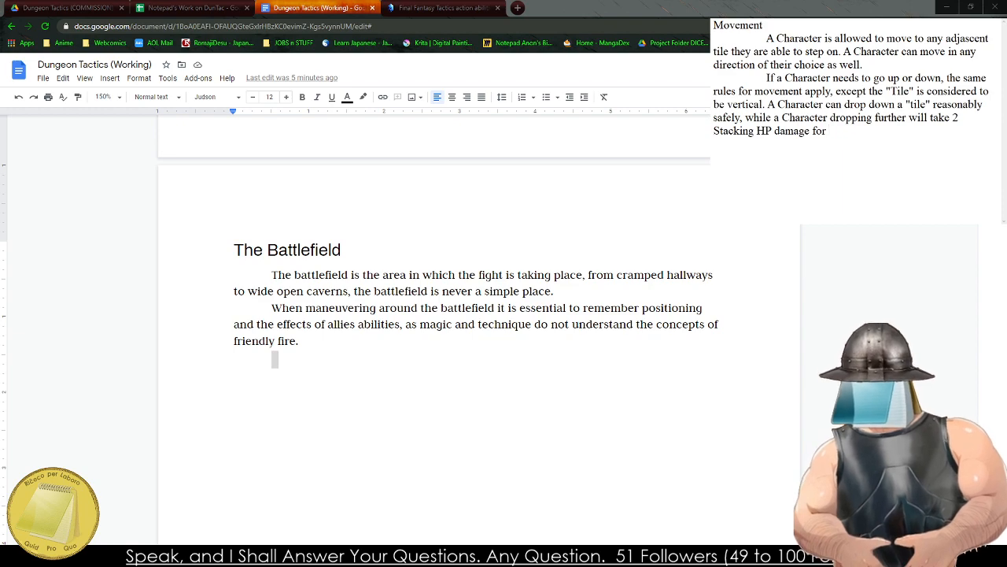
type("each")
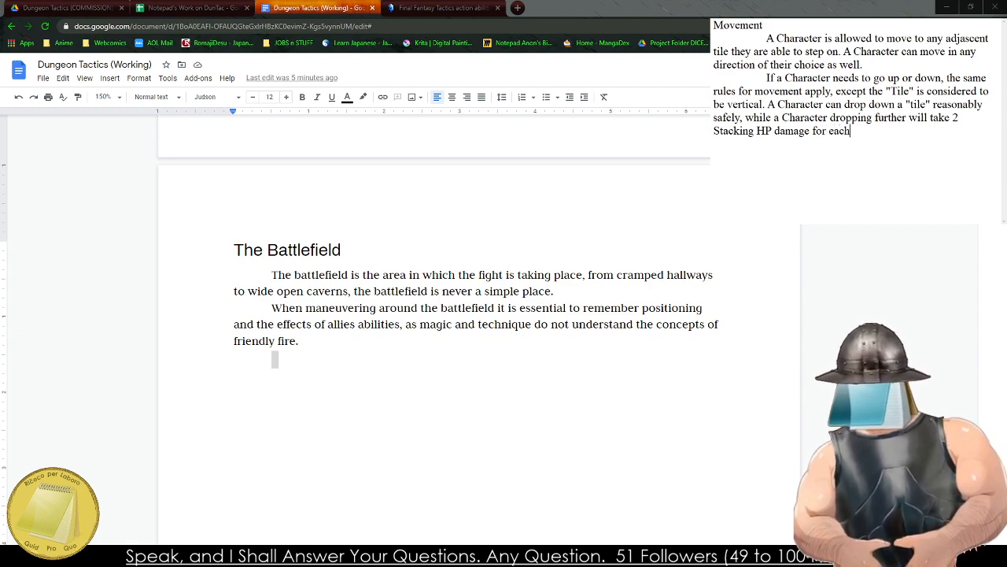
type(" 5 ft")
Finish the fall damage sentence with '"Tile" falling.'.
key("BackSpace")
key("BackSpace")
key("BackSpace")
key("BackSpace")
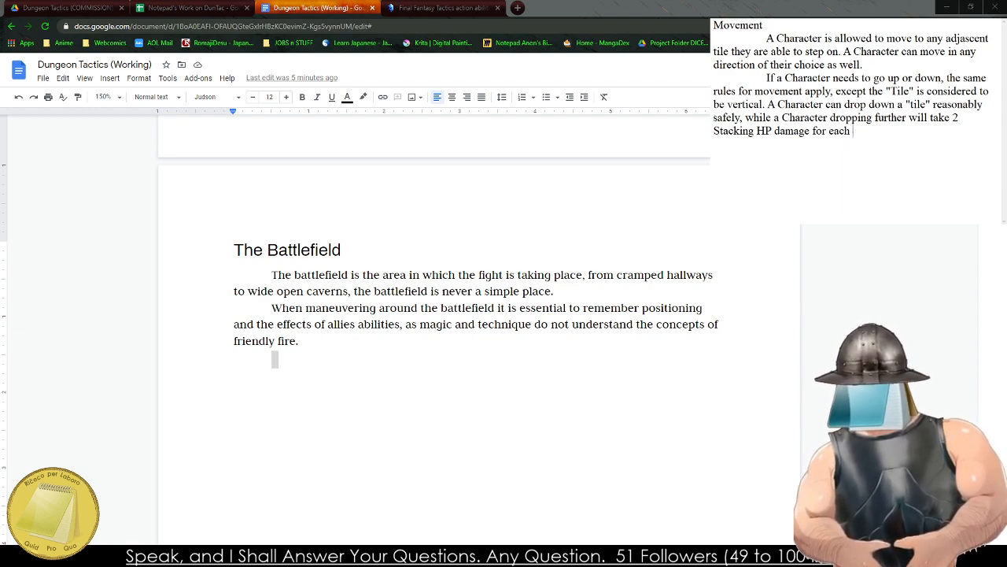
type("\"Tile\" falling")
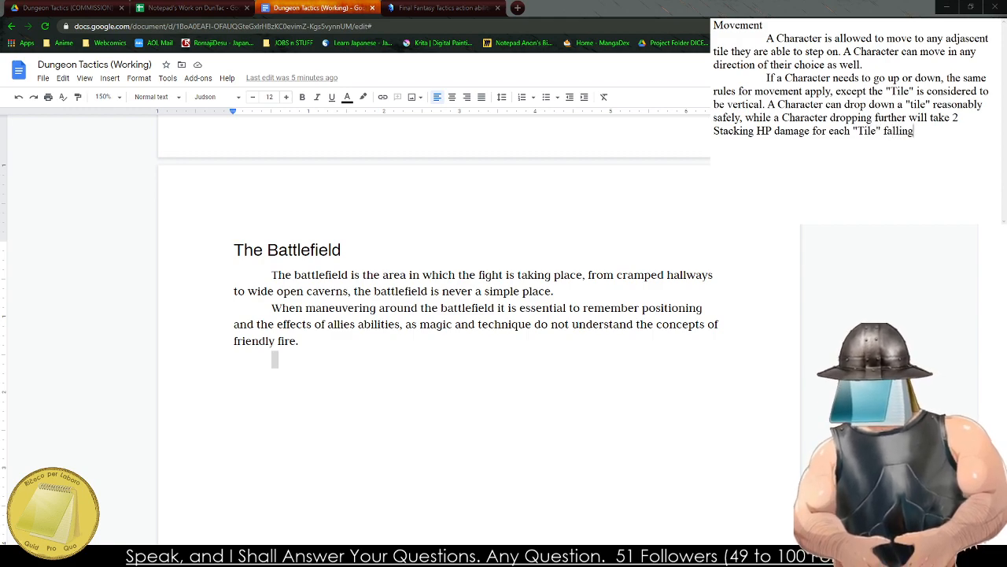
type(".")
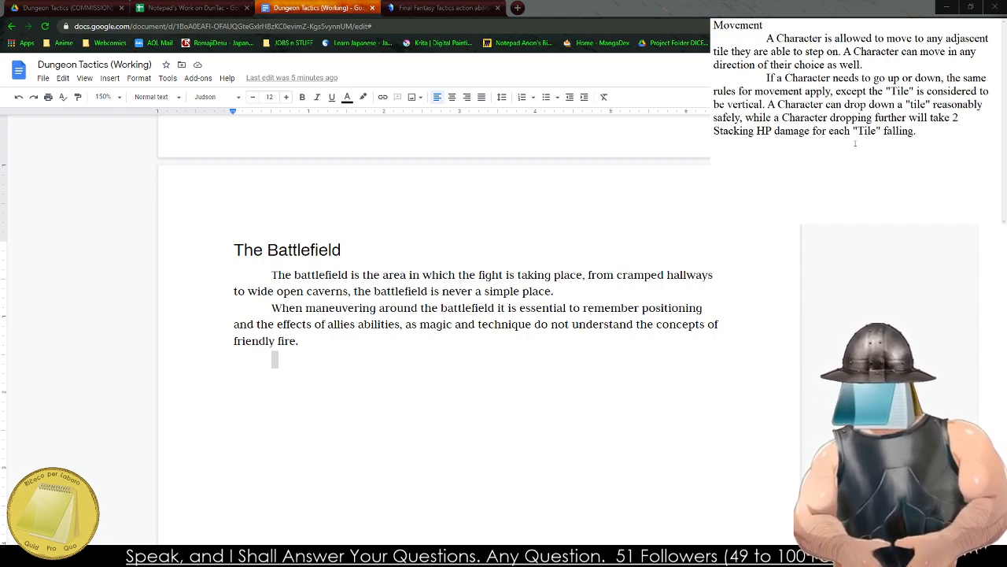
type(" For e")
Open a parenthetical note after the fall damage sentence with "(Footnote: For example,".
key("BackSpace")
key("BackSpace")
key("BackSpace")
key("BackSpace")
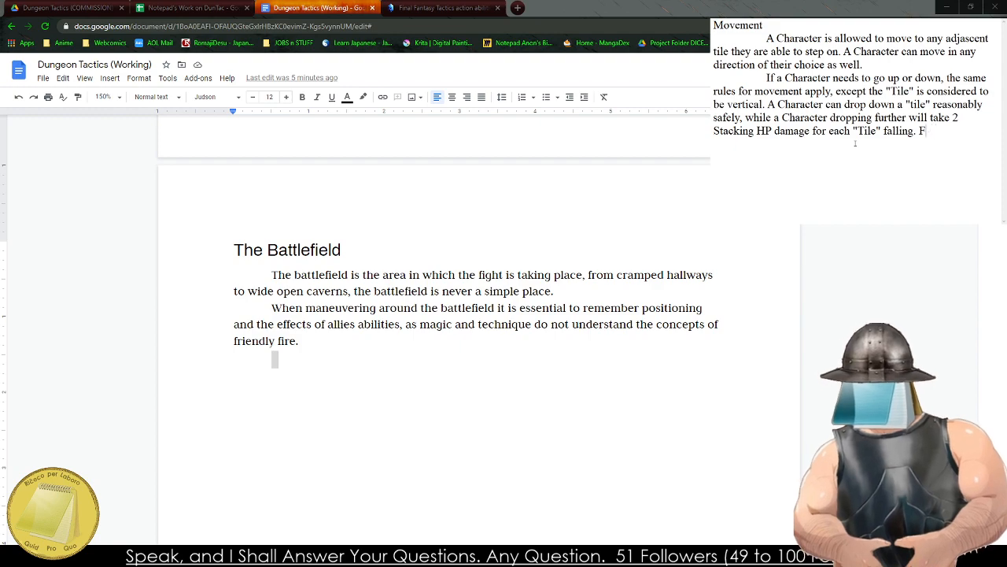
key("BackSpace")
type("(Footnote:")
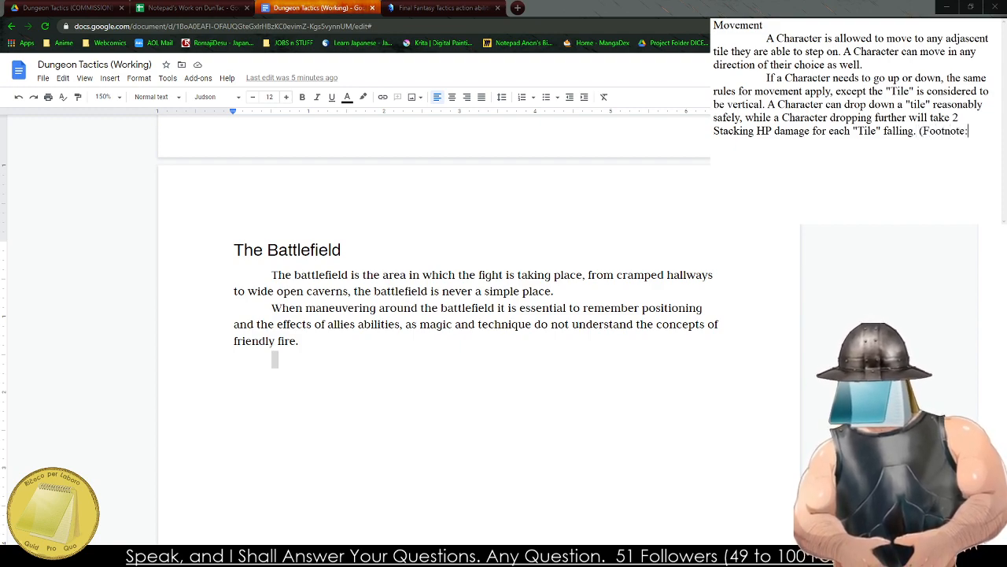
type(" For example, ")
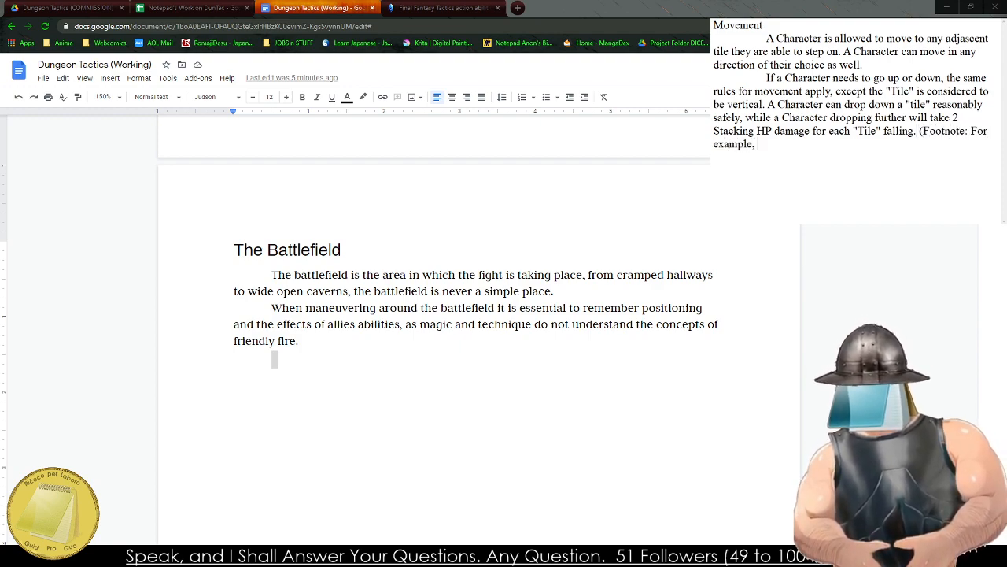
type("I am bu")
Begin the footnote's example with "Sir Knight is pushed off a ledge".
key("BackSpace")
key("BackSpace")
key("BackSpace")
key("BackSpace")
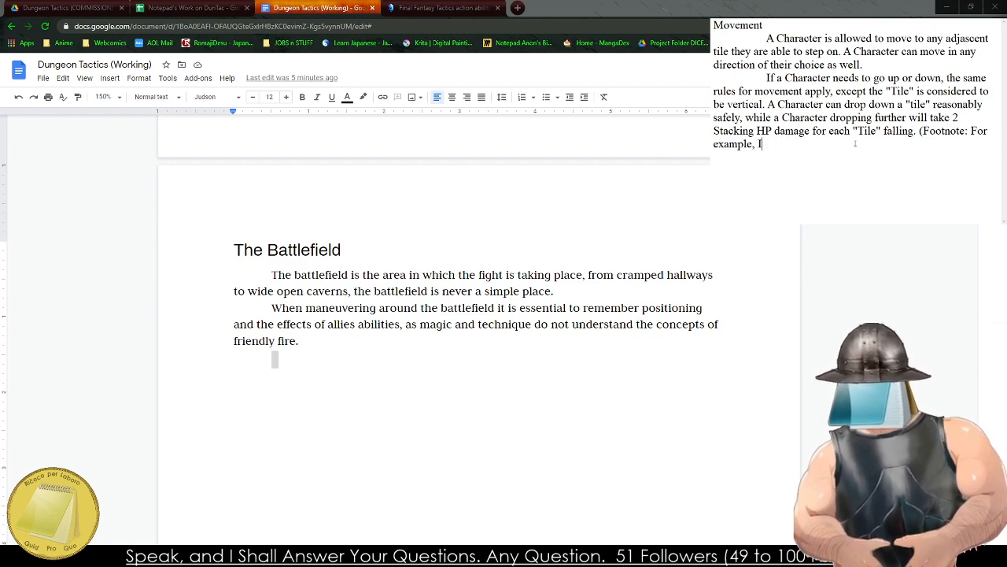
type("Stacking HP damage for each \"Tile\" falling. (Footnote: For example, Sir ")
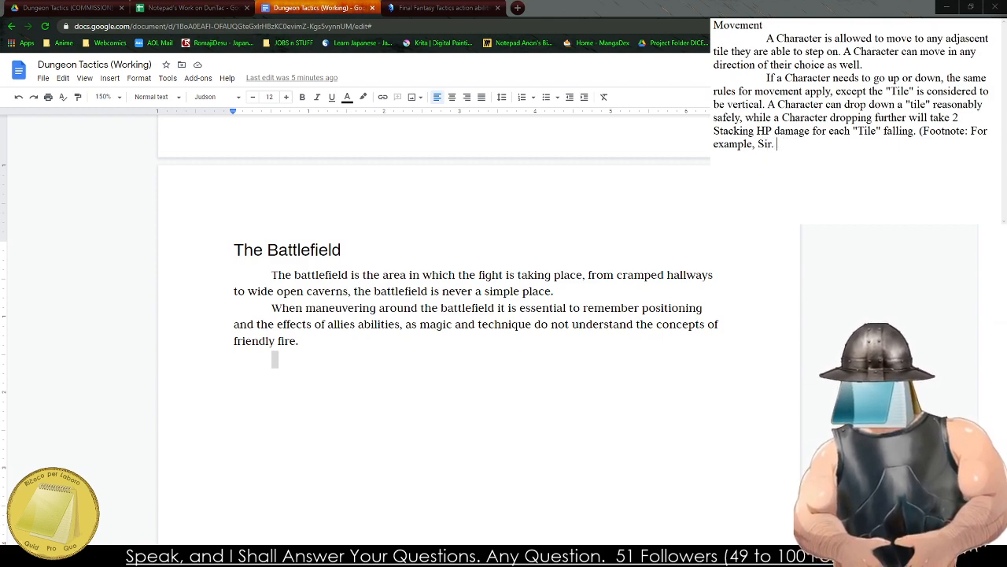
type("Knight is p")
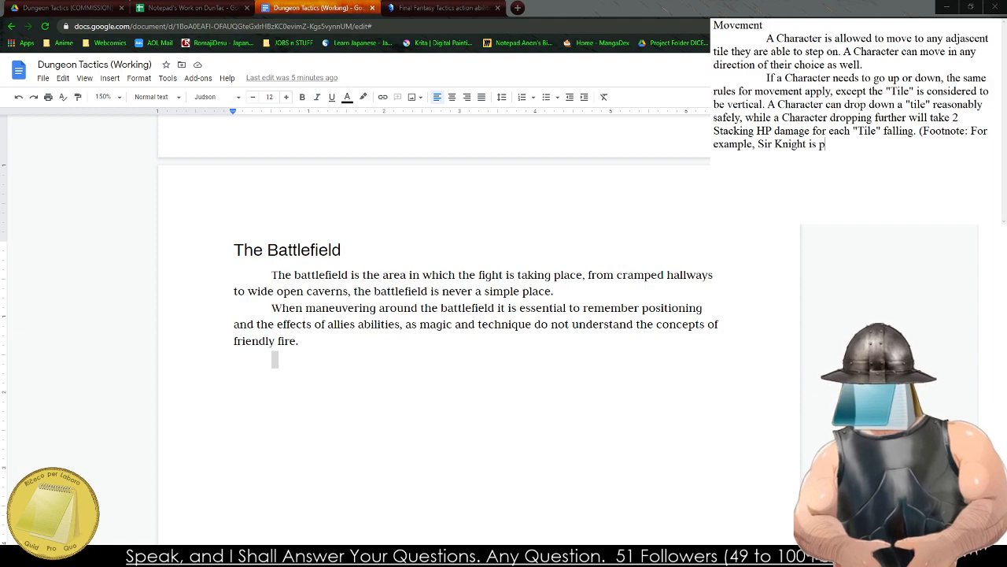
type("ushed off a ledge ")
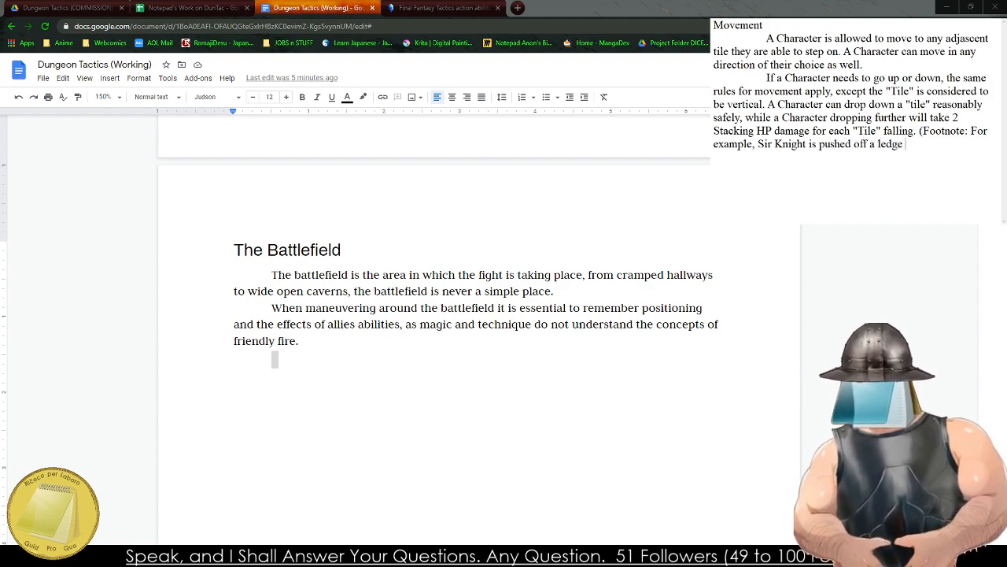
type("and falls 1")
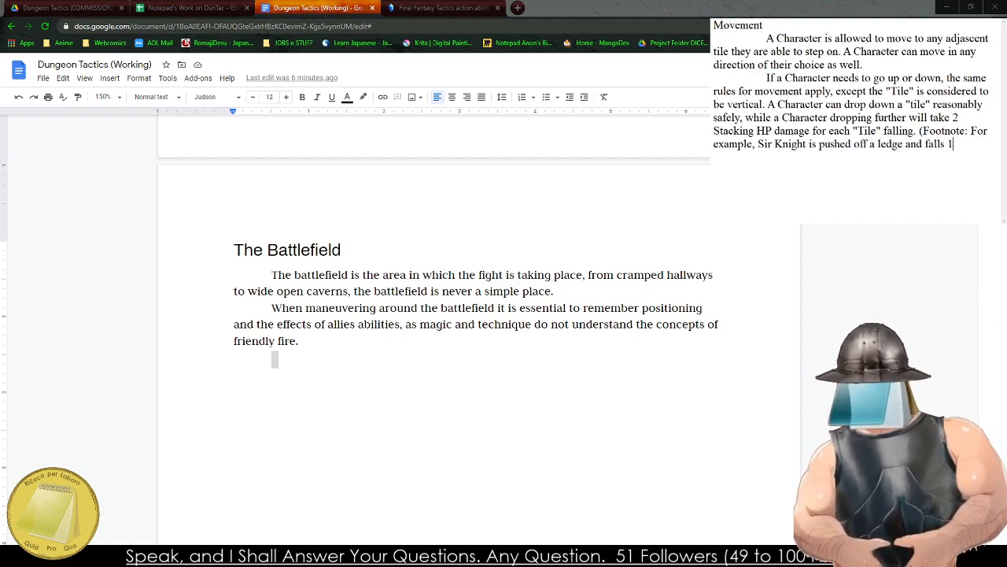
type("5 feet on")
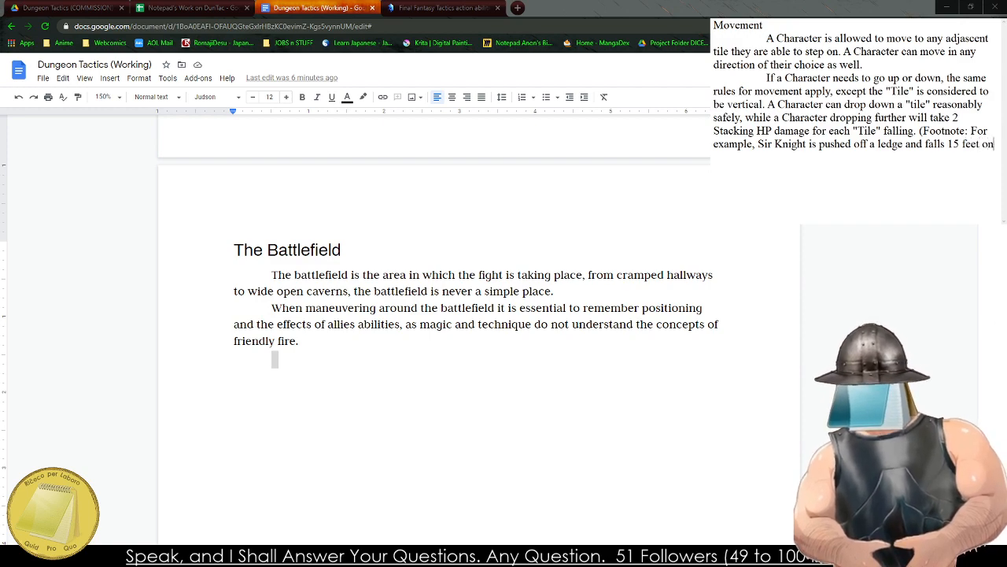
type(" the groun")
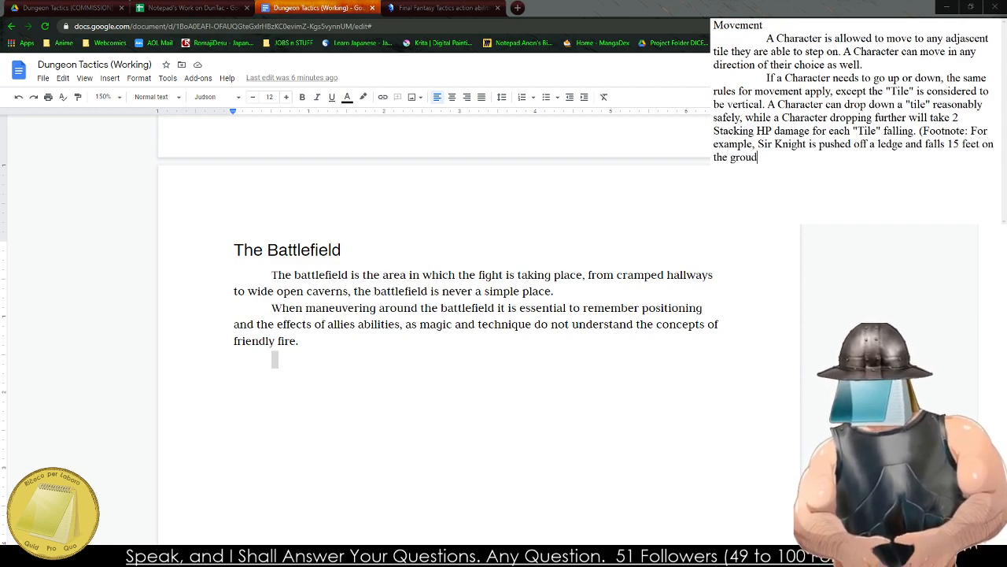
type("d, while ")
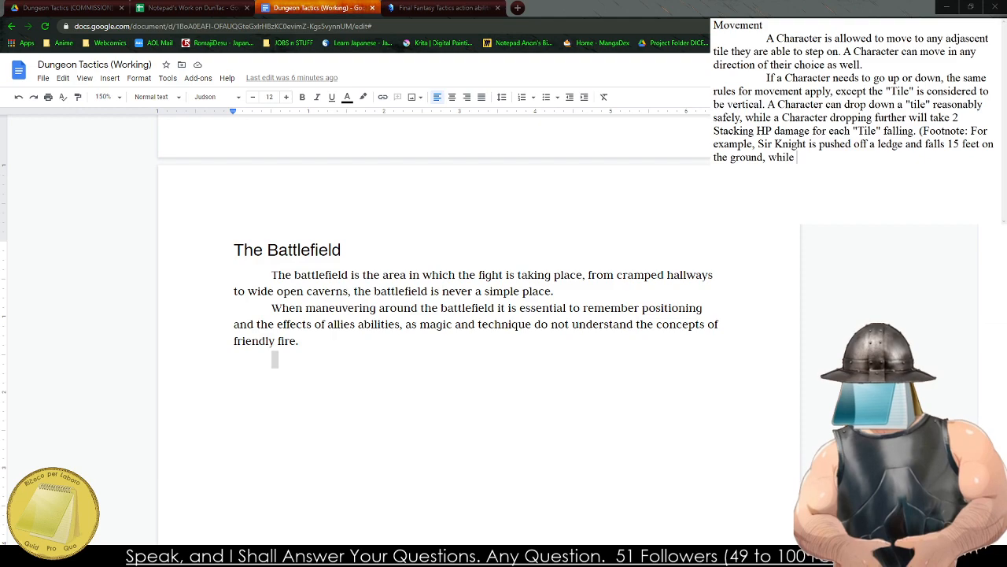
type("slightly injured, he can r")
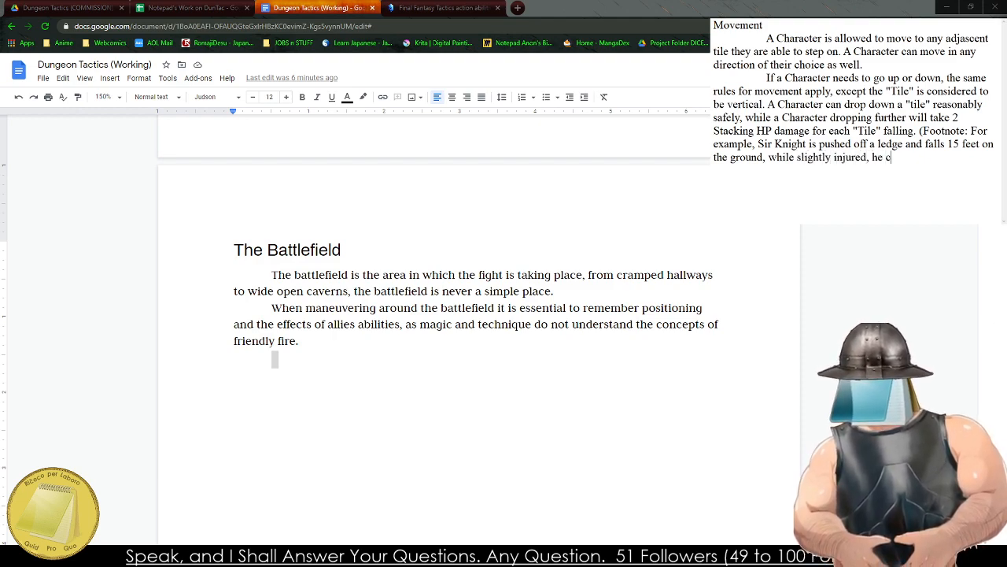
key("BackSpace")
key("BackSpace")
key("BackSpace")
key("BackSpace")
key("BackSpace")
key("BackSpace")
key("BackSpace")
key("BackSpace")
key("BackSpace")
key("BackSpace")
key("BackSpace")
key("BackSpace")
key("BackSpace")
key("BackSpace")
key("BackSpace")
key("BackSpace")
key("BackSpace")
key("BackSpace")
key("BackSpace")
key("BackSpace")
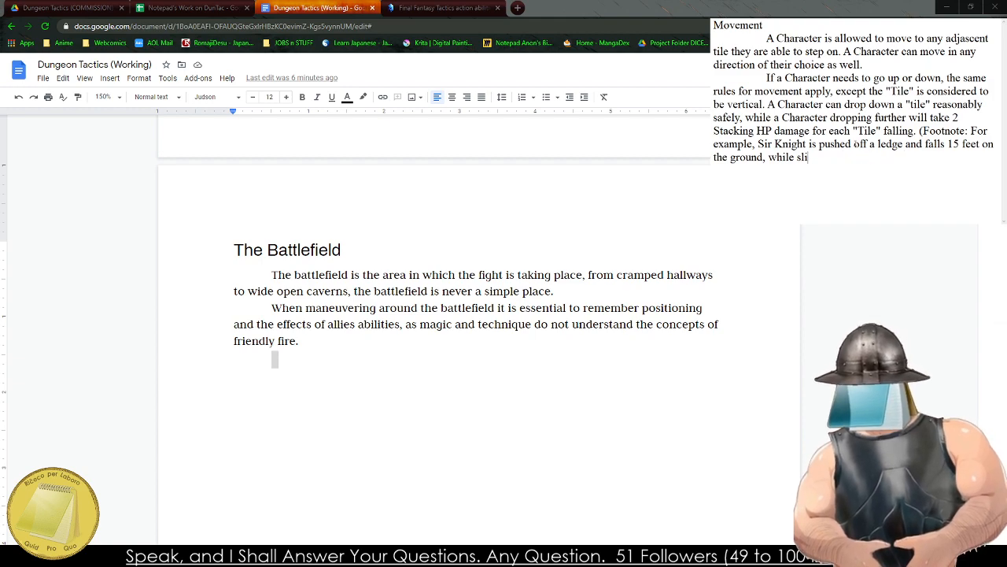
key("BackSpace")
key("BackSpace")
Continue the Sir Knight footnote example after "on the ground," with "he would take 6 damage in total,".
type("he would ta")
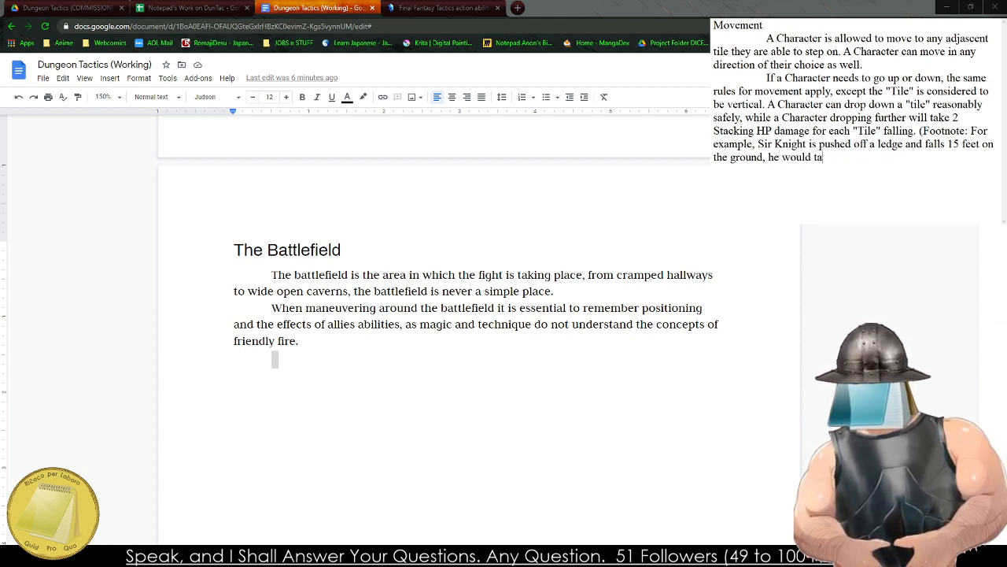
type("ke 6 d")
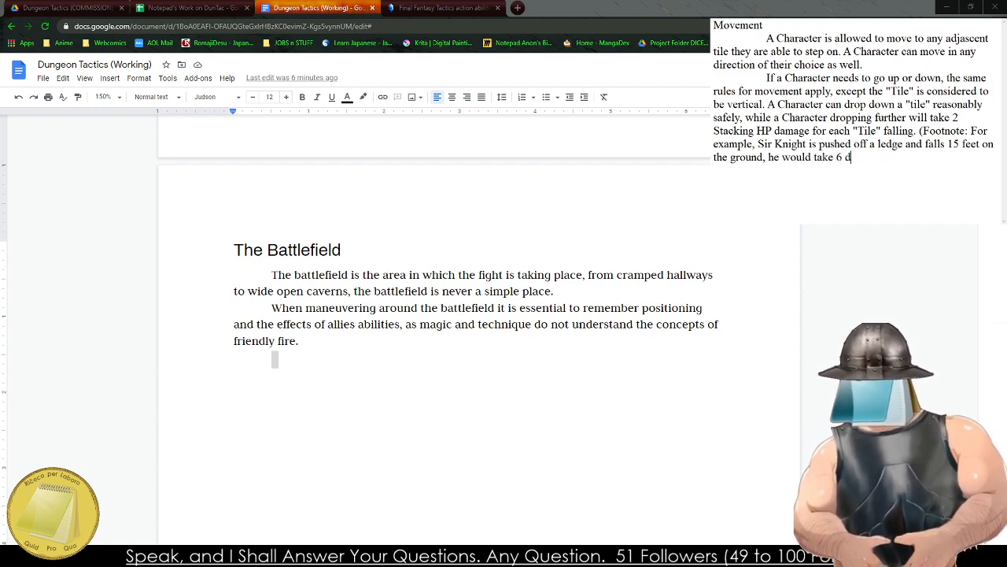
type("amage in del")
key("BackSpace")
key("BackSpace")
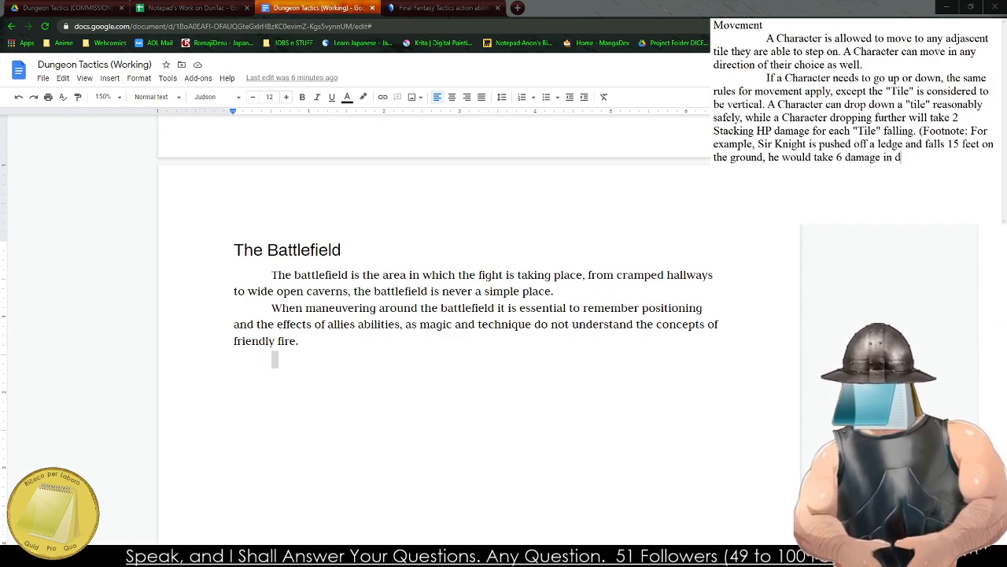
key("BackSpace")
type("total, 2")
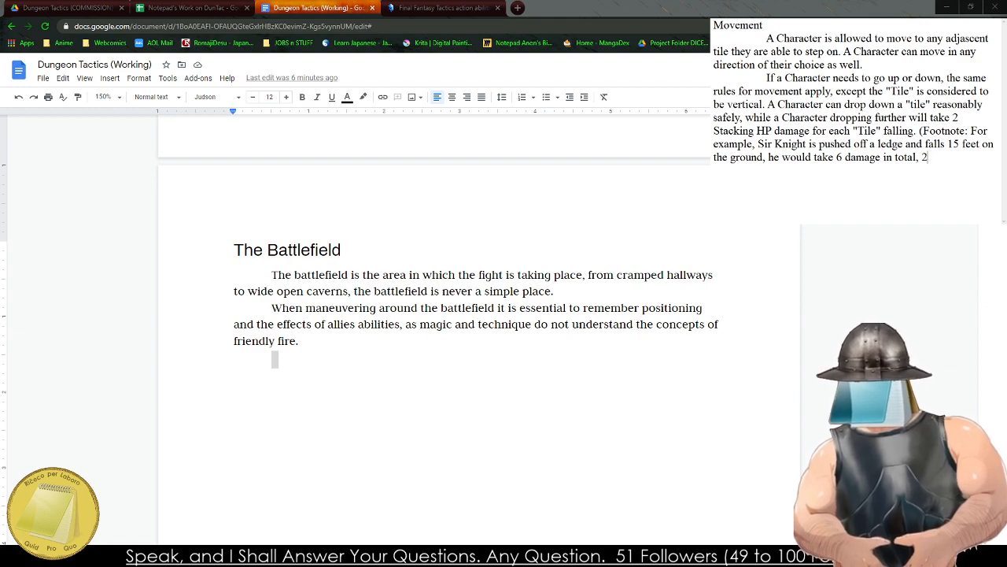
key("BackSpace")
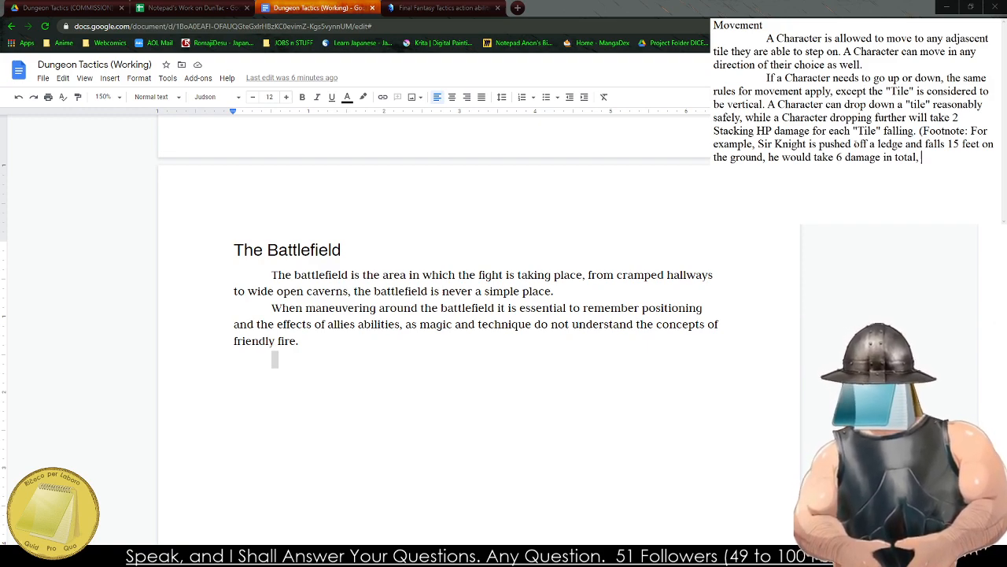
Try extending the footnote with a damage breakdown reading "2 for the second tile falling and 4 from the".
type("2 for the 1")
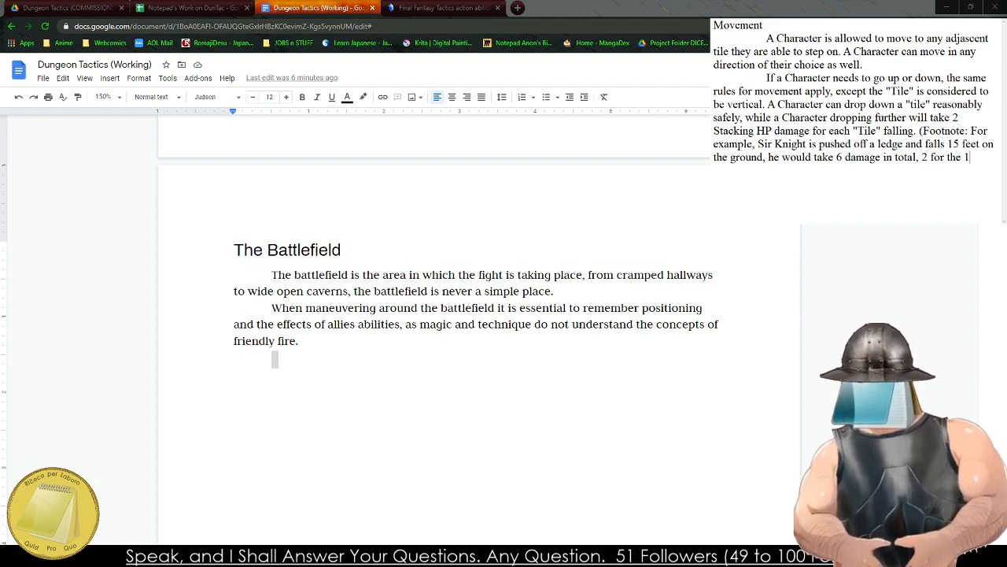
key("BackSpace")
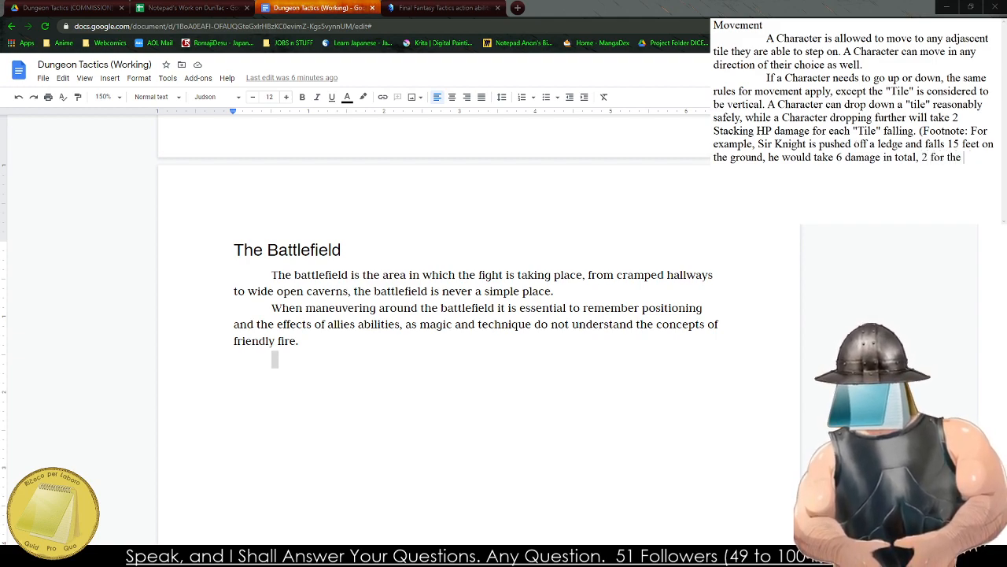
type("second tile ")
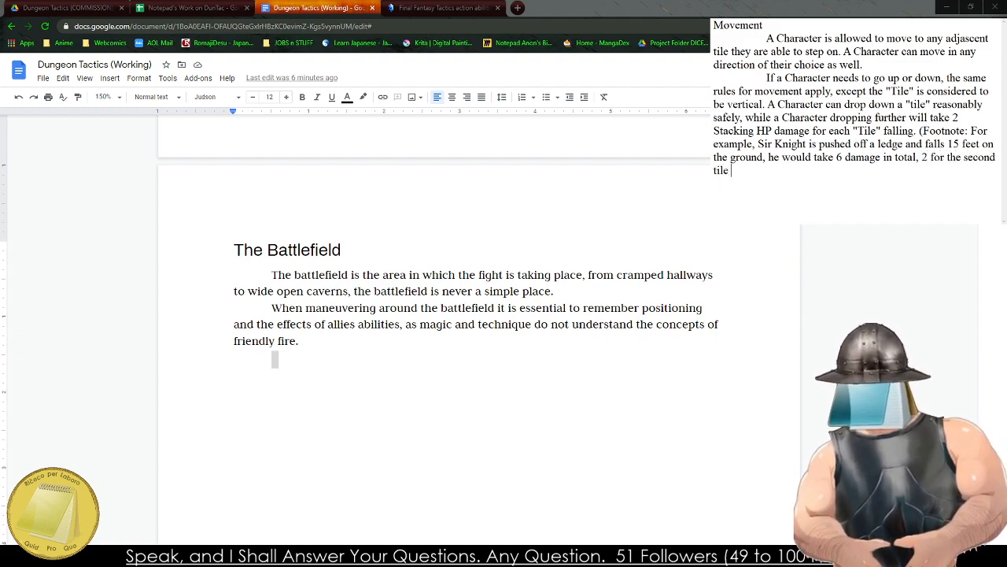
type("falling and 4")
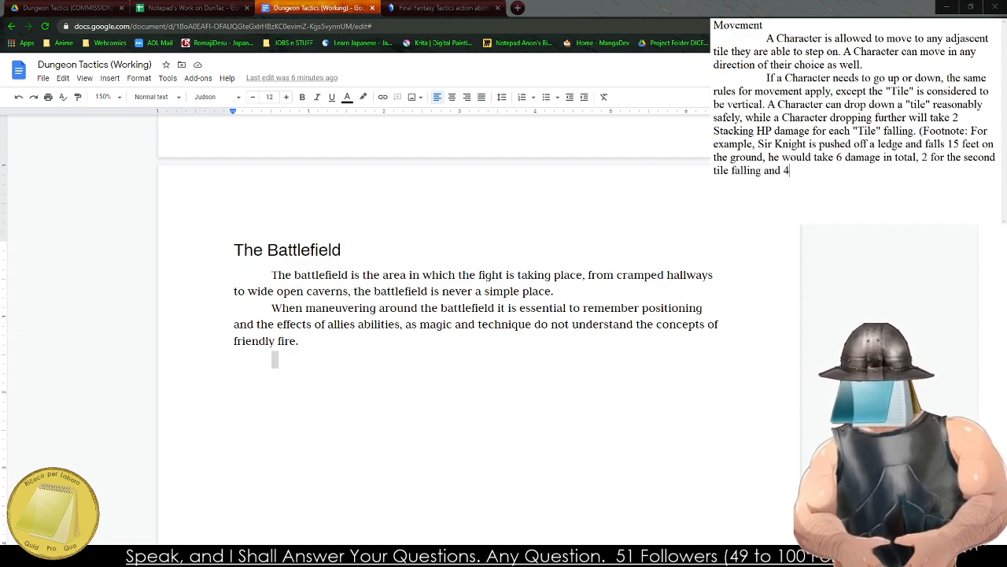
type(" from the s")
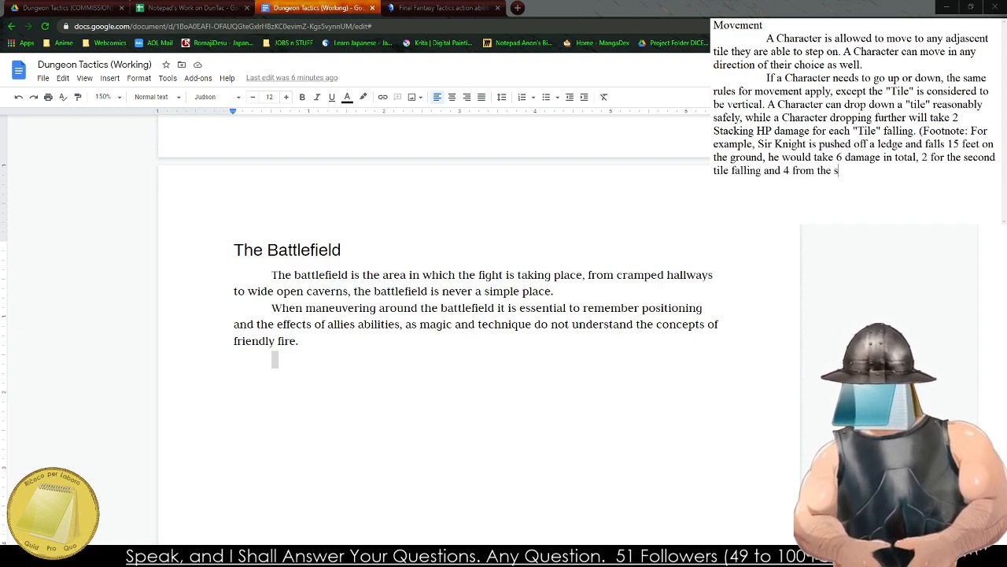
Delete the damage breakdown clause following "he would take 6 damage in total," in the footnote.
key("BackSpace")
key("BackSpace")
key("BackSpace")
key("BackSpace")
key("BackSpace")
key("BackSpace")
key("BackSpace")
key("BackSpace")
key("BackSpace")
key("BackSpace")
key("BackSpace")
key("BackSpace")
key("BackSpace")
key("BackSpace")
key("BackSpace")
key("BackSpace")
key("BackSpace")
key("BackSpace")
key("BackSpace")
key("BackSpace")
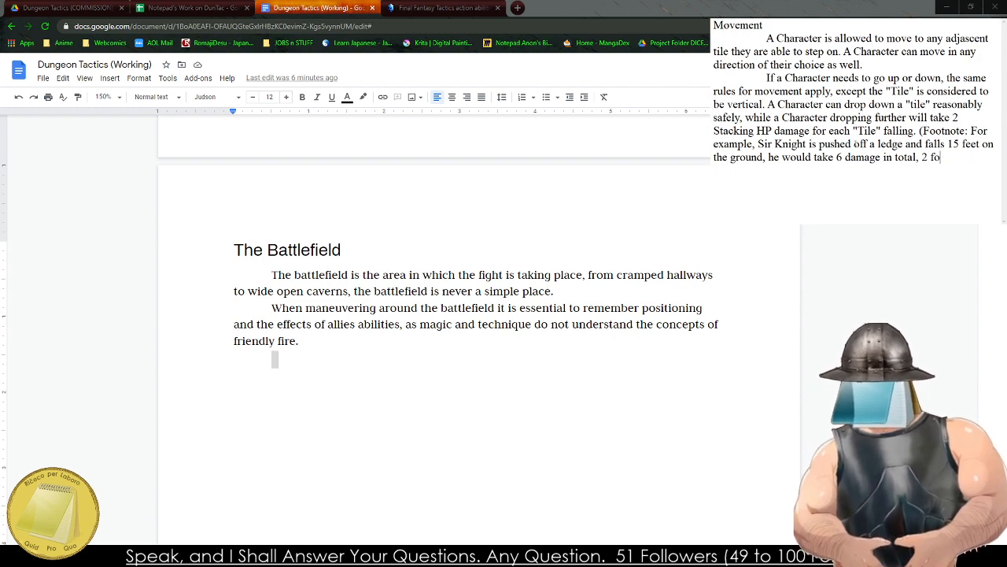
key("BackSpace")
key("BackSpace")
key("BackSpace")
key("BackSpace")
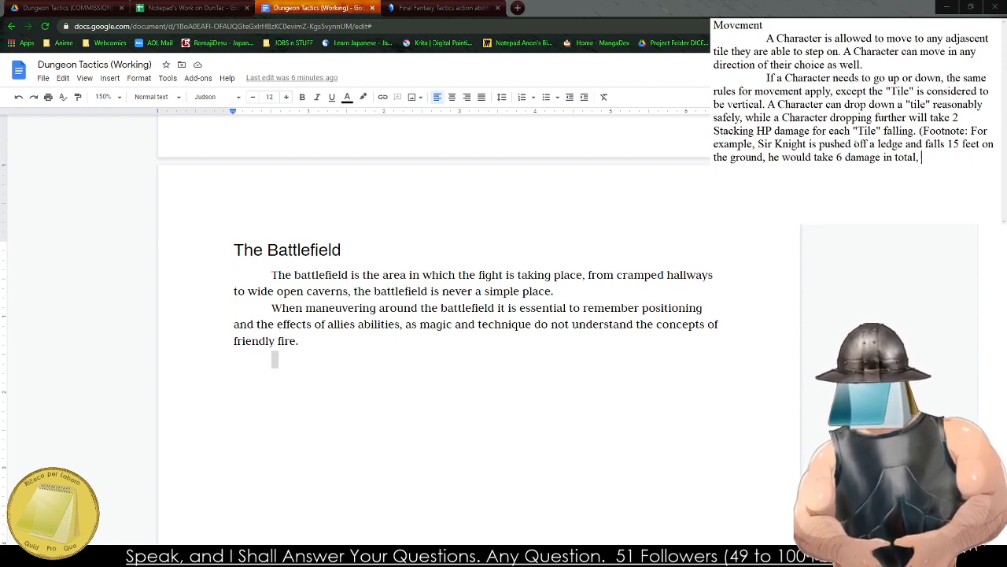
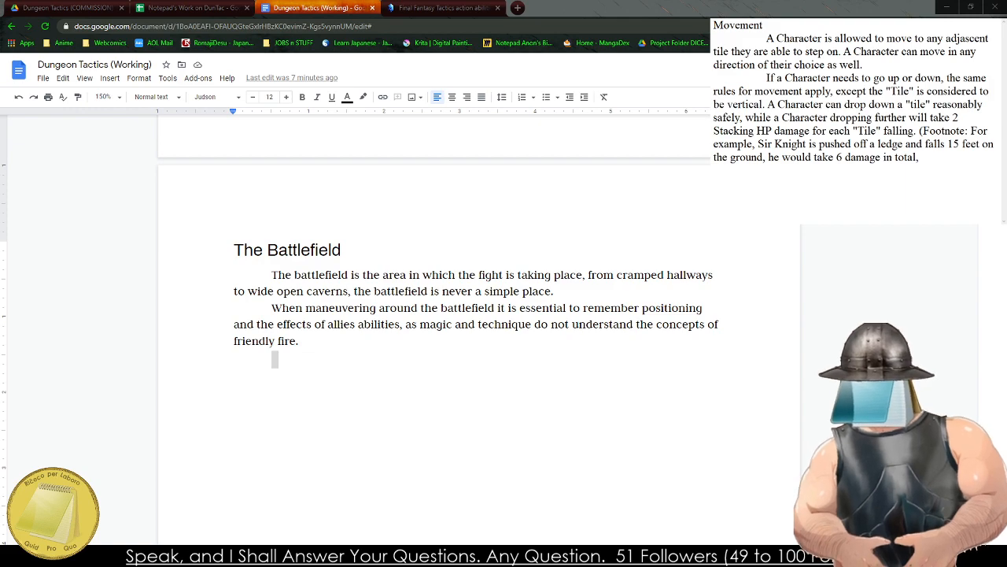
Try ending the Sir Knight sentence after "6 damage in total" and starting a breakdown reading "2 from the firs".
left_click(329, 250)
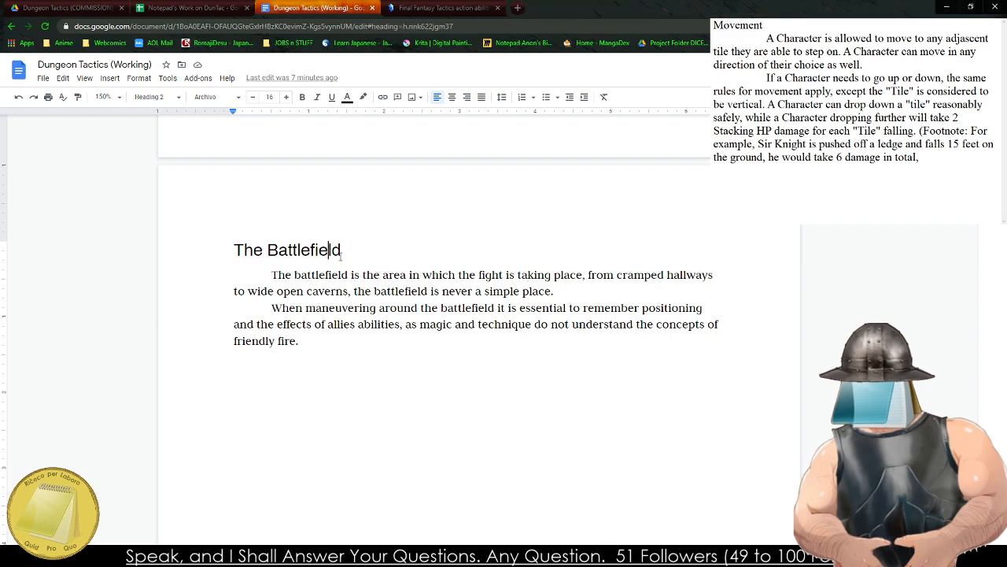
left_click(955, 220)
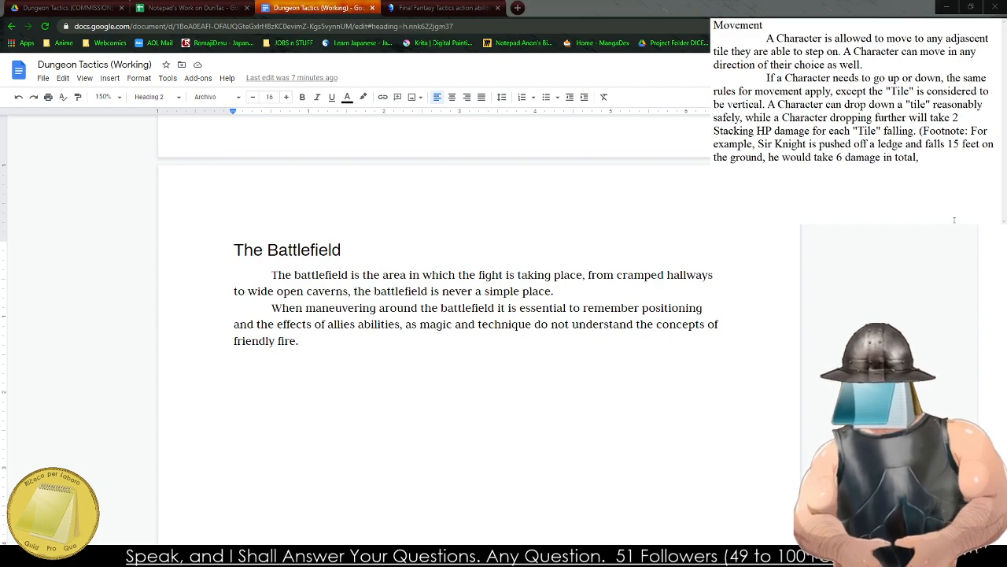
left_click_drag(954, 219, 929, 155)
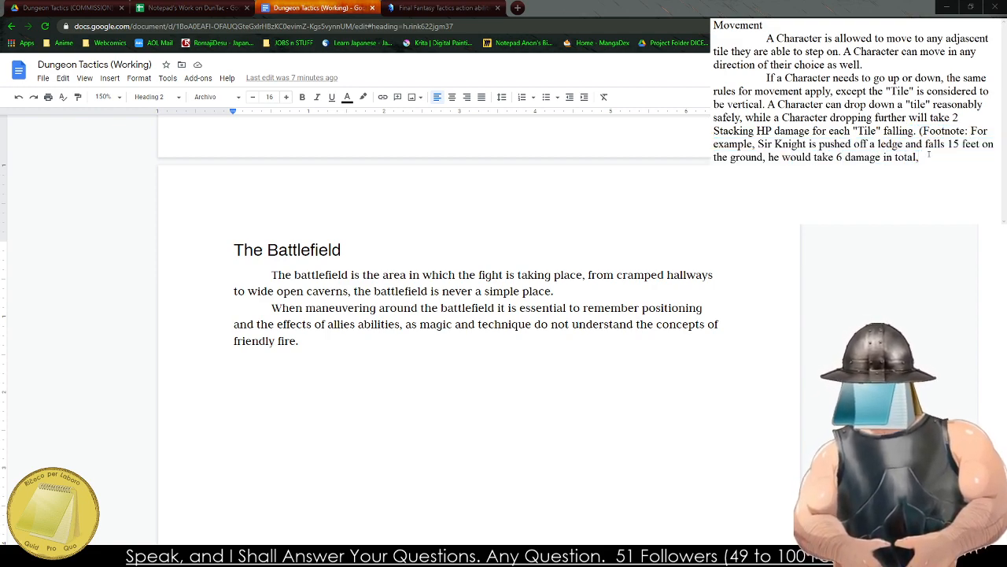
type(". ")
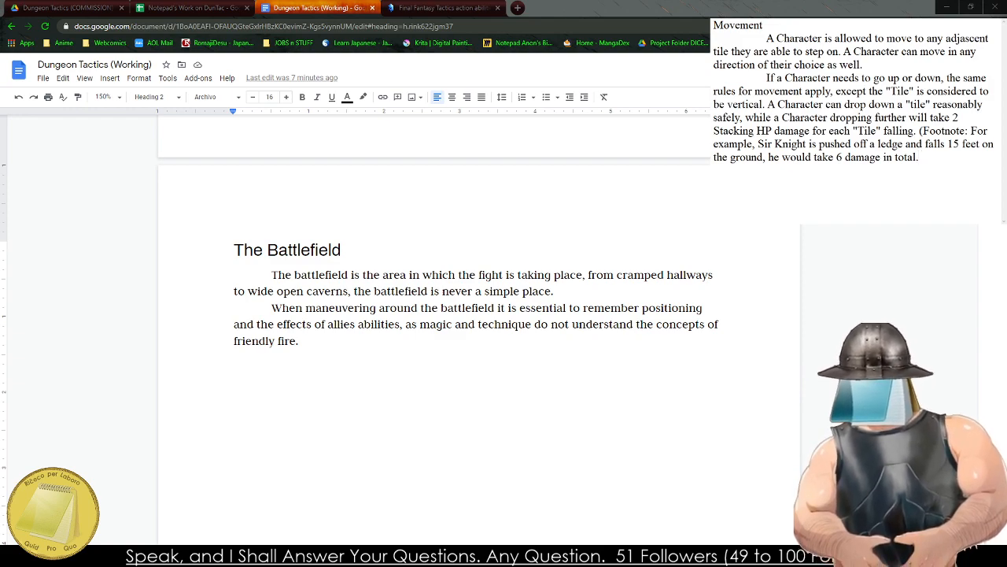
type("2 fr")
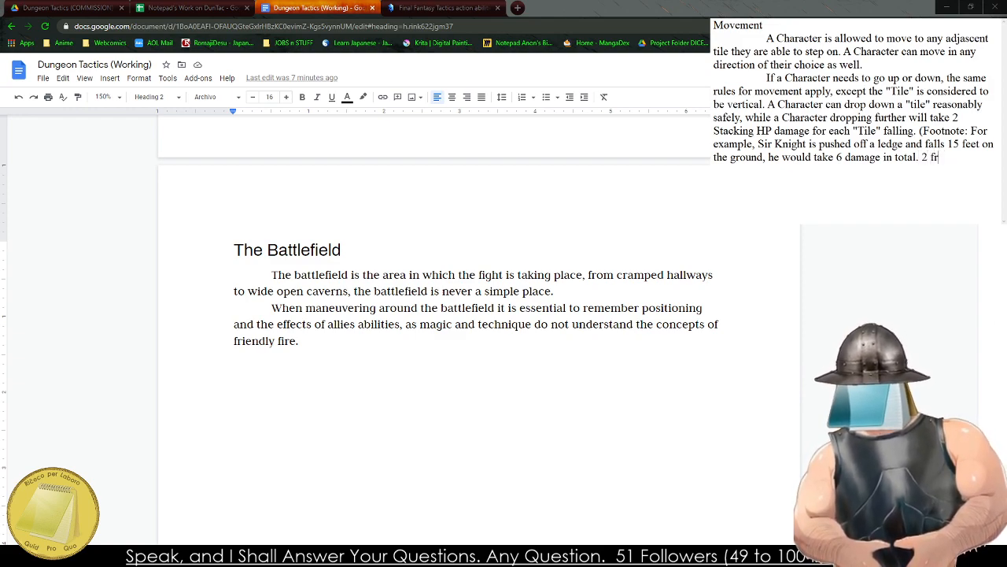
type("om the firs")
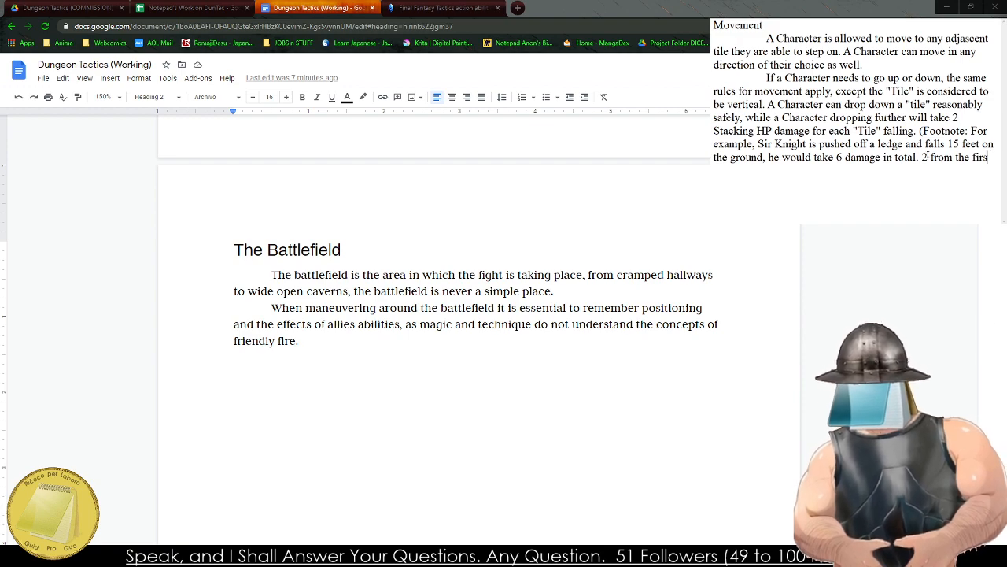
Delete the footnote text following "he would take 6".
key("BackSpace")
key("BackSpace")
key("BackSpace")
key("BackSpace")
key("BackSpace")
key("BackSpace")
key("BackSpace")
key("BackSpace")
key("BackSpace")
key("BackSpace")
key("BackSpace")
key("BackSpace")
key("BackSpace")
key("BackSpace")
key("BackSpace")
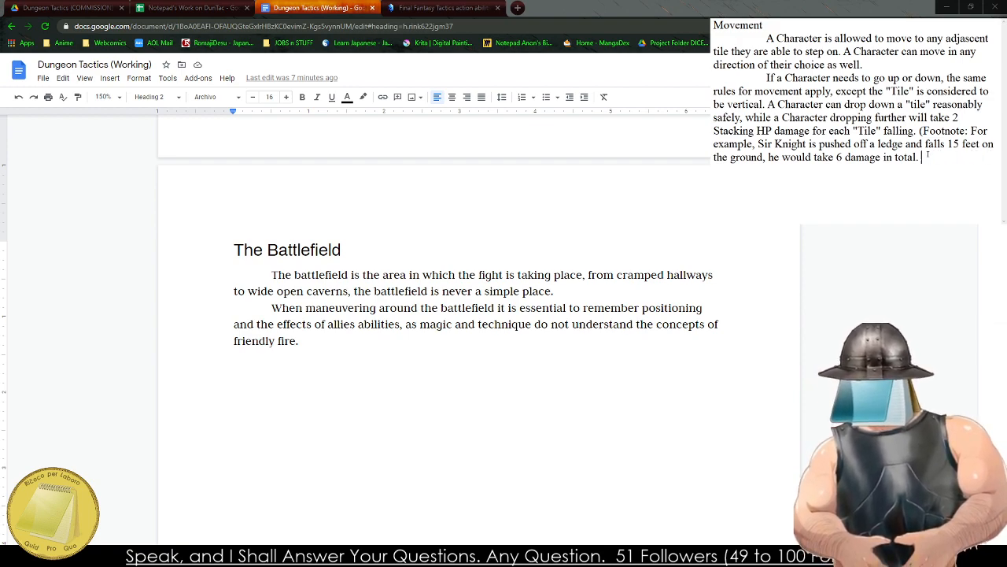
key("BackSpace")
key("BackSpace")
key("BackSpace")
key("BackSpace")
key("BackSpace")
key("BackSpace")
key("BackSpace")
key("BackSpace")
key("BackSpace")
key("BackSpace")
key("BackSpace")
key("BackSpace")
key("BackSpace")
key("BackSpace")
key("BackSpace")
key("BackSpace")
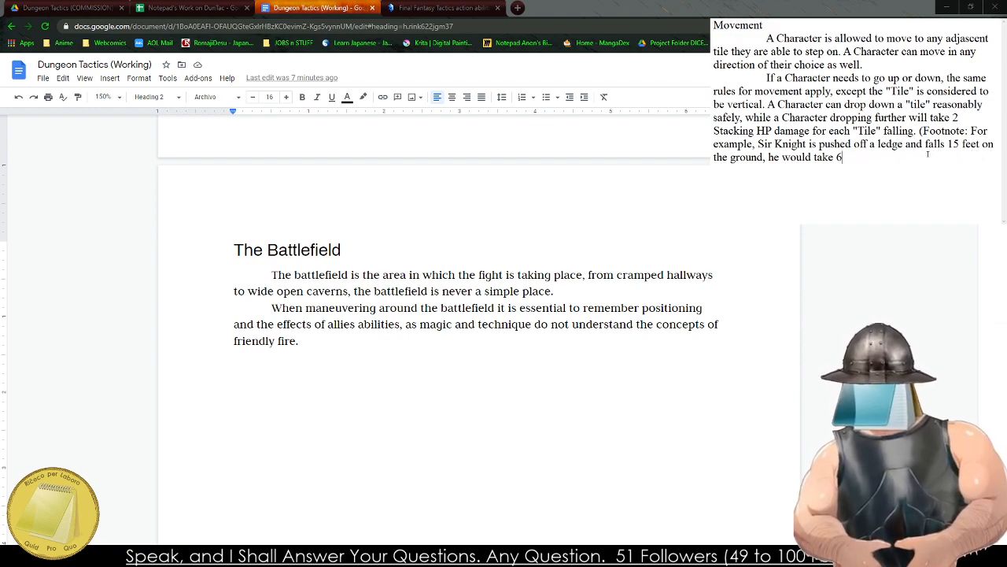
Add the parenthetical breakdown "(2 for 10 ft. drop and 4 from the 15 ft. drop)" after "he would take 6" in the footnote.
type("(2 for 1")
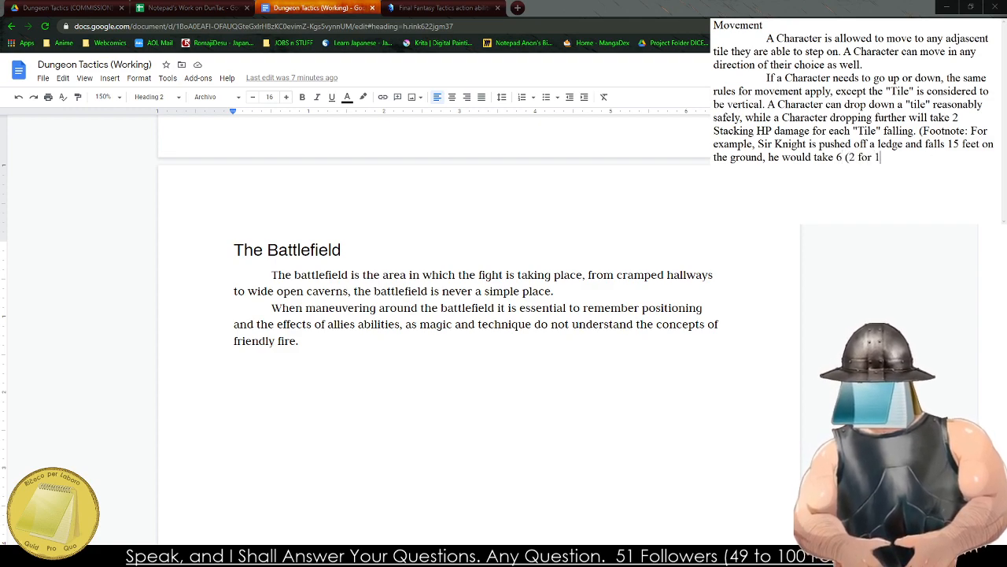
type("0 feet")
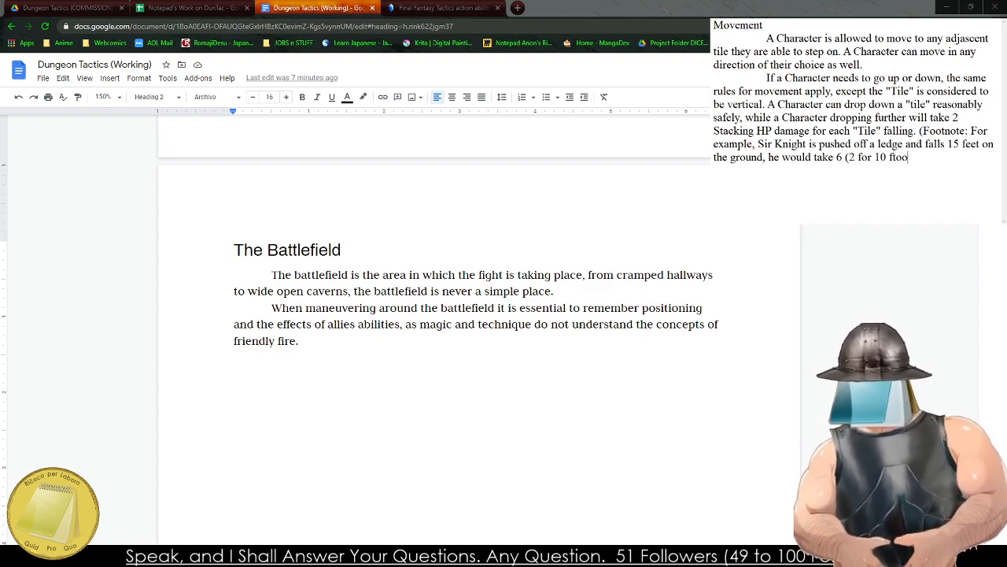
key("BackSpace")
key("BackSpace")
key("BackSpace")
type("t. drop")
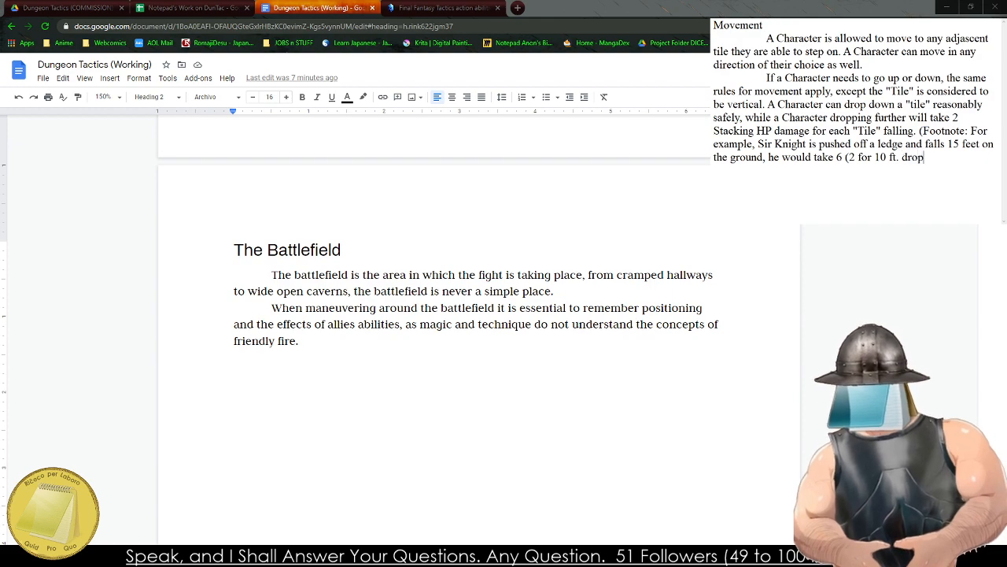
type(" and 4 from the")
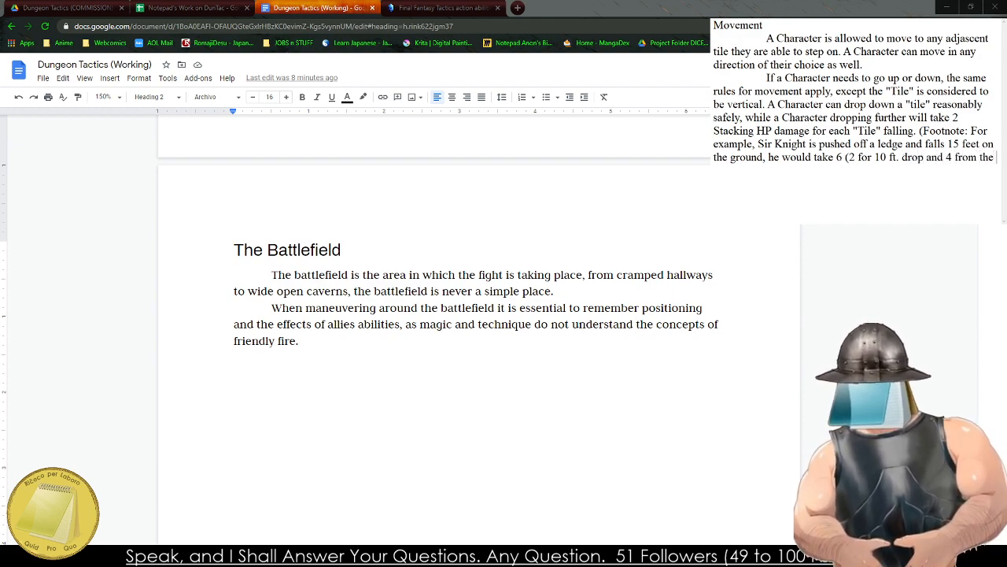
type(" 15 ft. drop)")
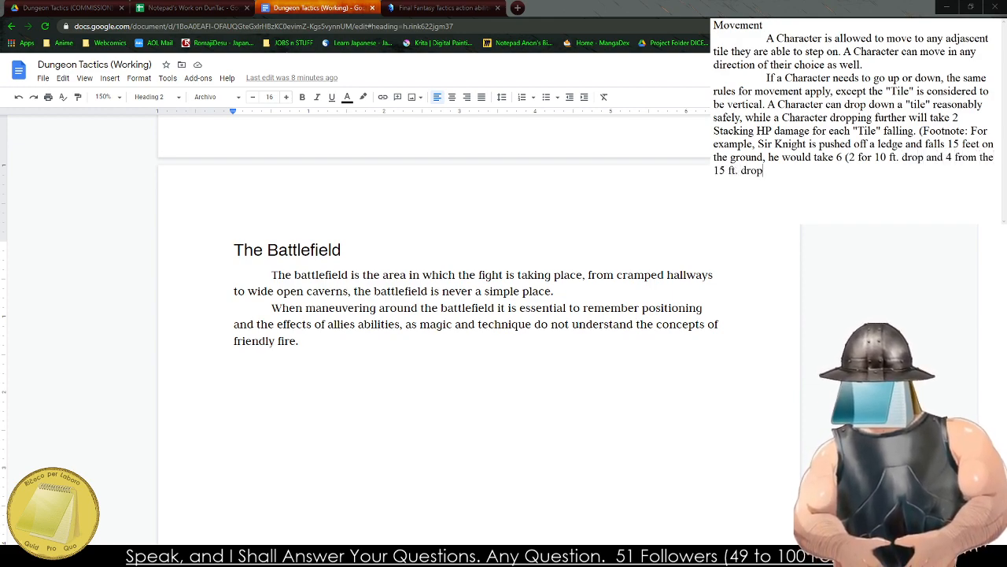
type(". Damage")
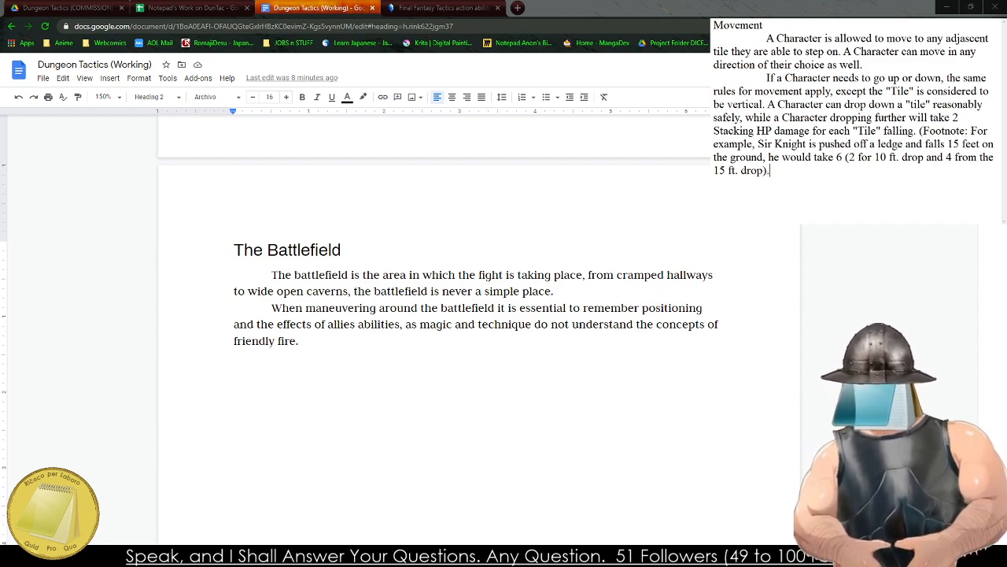
type(" in")
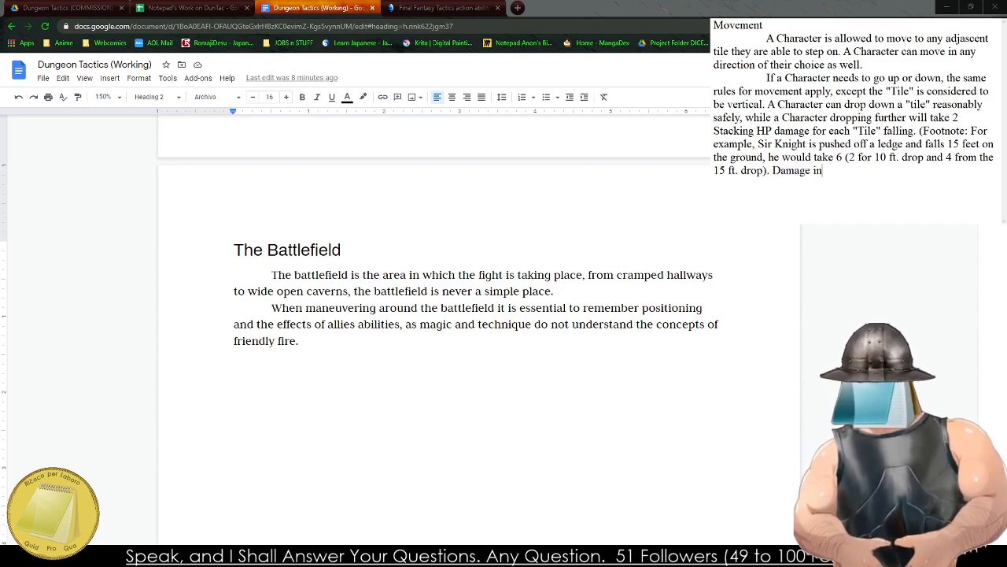
Finish the footnote with "Damage in total.)" directly following the drop breakdown.
key("BackSpace")
key("BackSpace")
key("BackSpace")
key("BackSpace")
key("BackSpace")
key("BackSpace")
key("BackSpace")
key("BackSpace")
key("BackSpace")
key("BackSpace")
key("BackSpace")
type("Damage ")
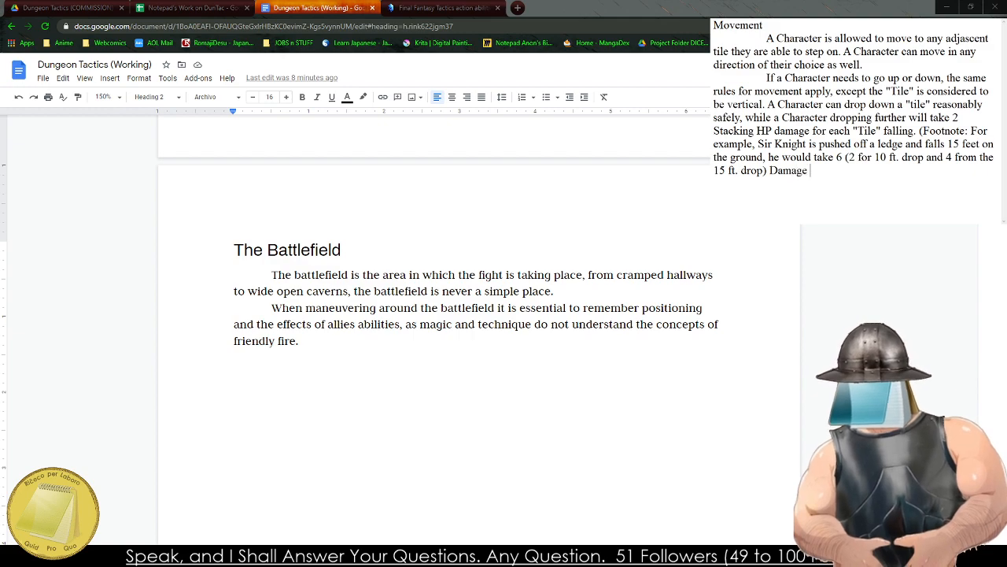
type("in total.")
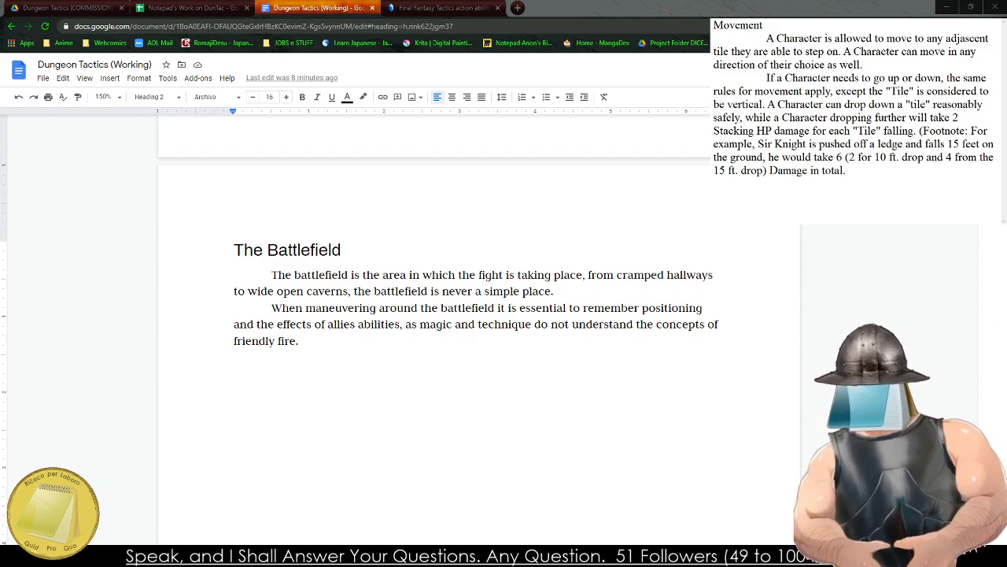
type(")")
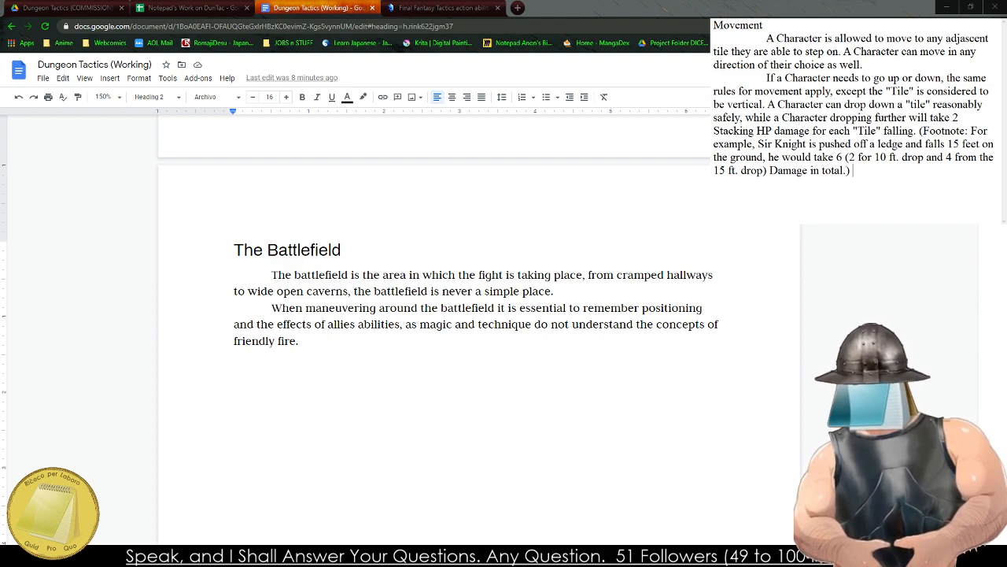
Start a scratch list beneath the footnote, after a blank line, with 2, 6 and 10 on separate lines.
key("Return")
key("Return")
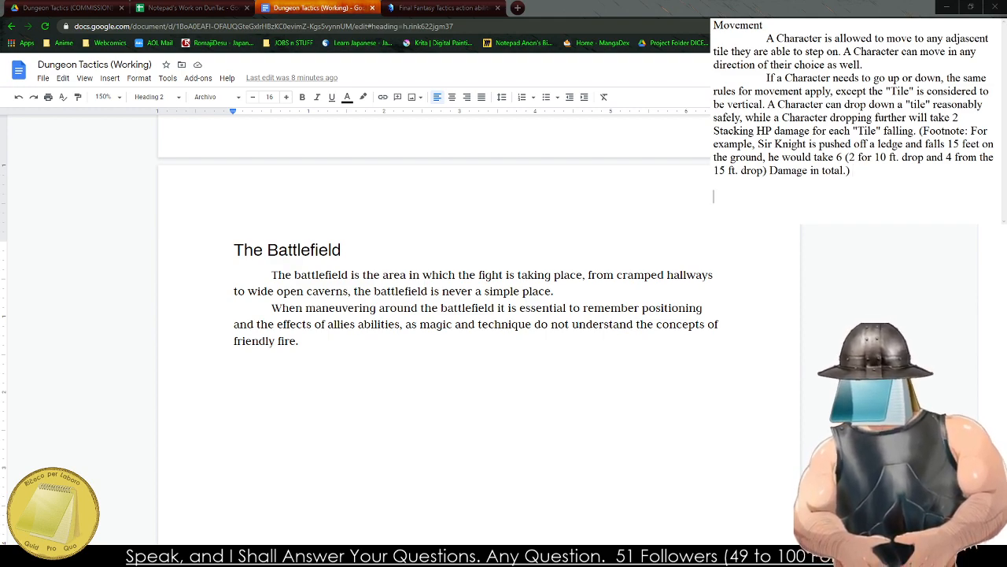
type("2")
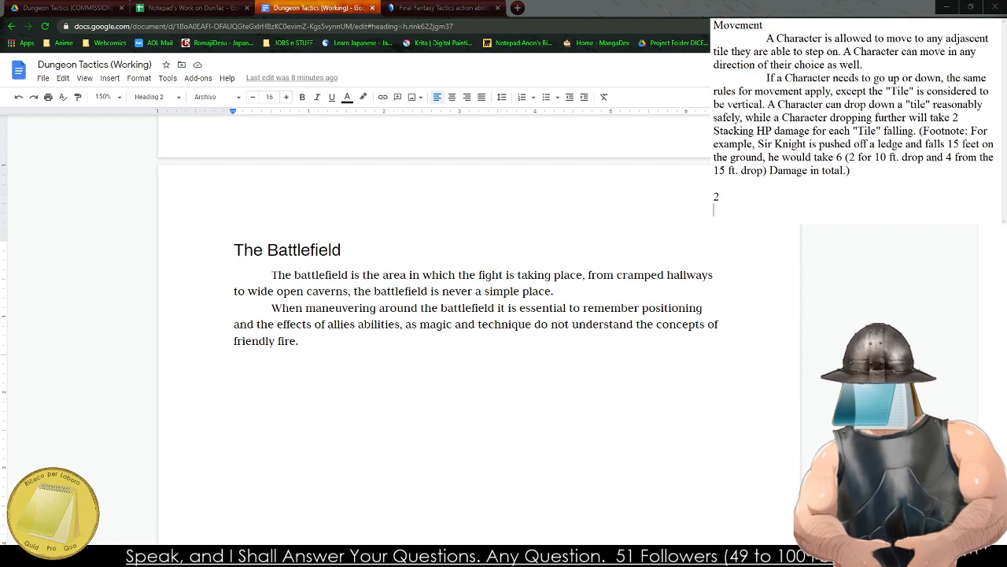
key("Return")
type("6")
key("Return")
type("10")
key("Return")
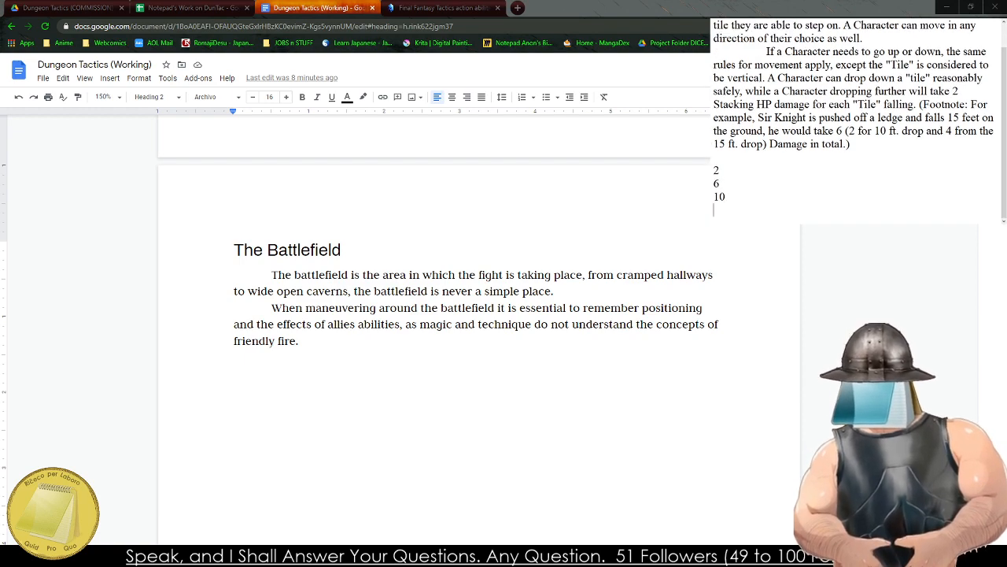
Change the second and third values of the scratch list to 4 and 6.
key("Up")
key("Up")
key("Up")
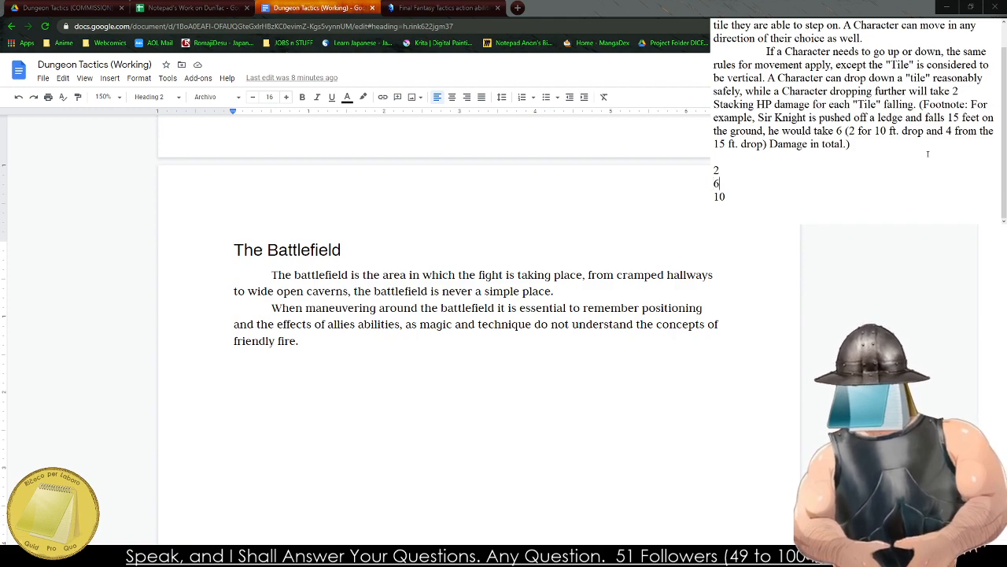
key("BackSpace")
type("4")
key("Down")
key("BackSpace")
key("BackSpace")
type("6")
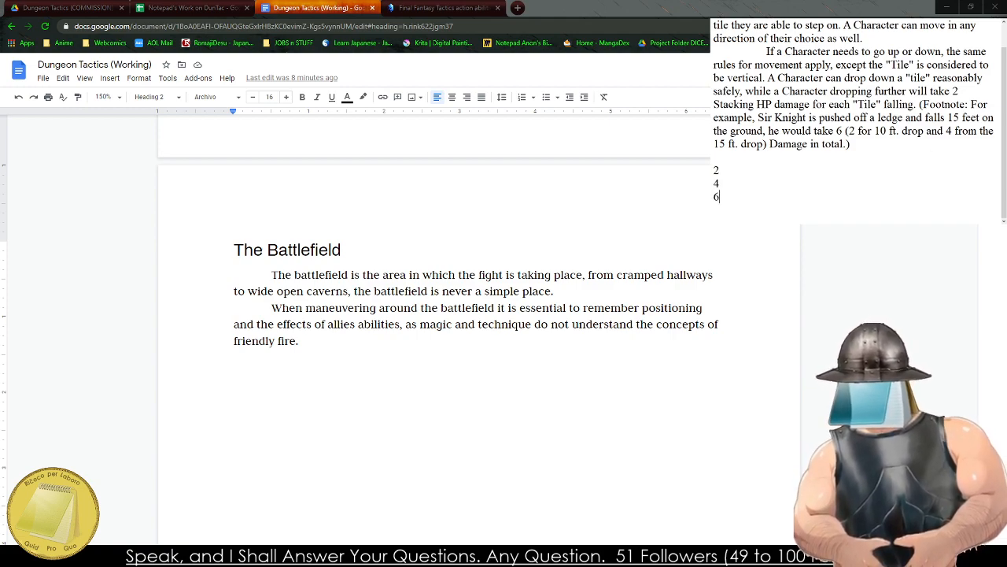
Append "(12)" to the 6 line and add the lines "8 (20)", "10 (30)" and "12 (42)" below it.
key("Up")
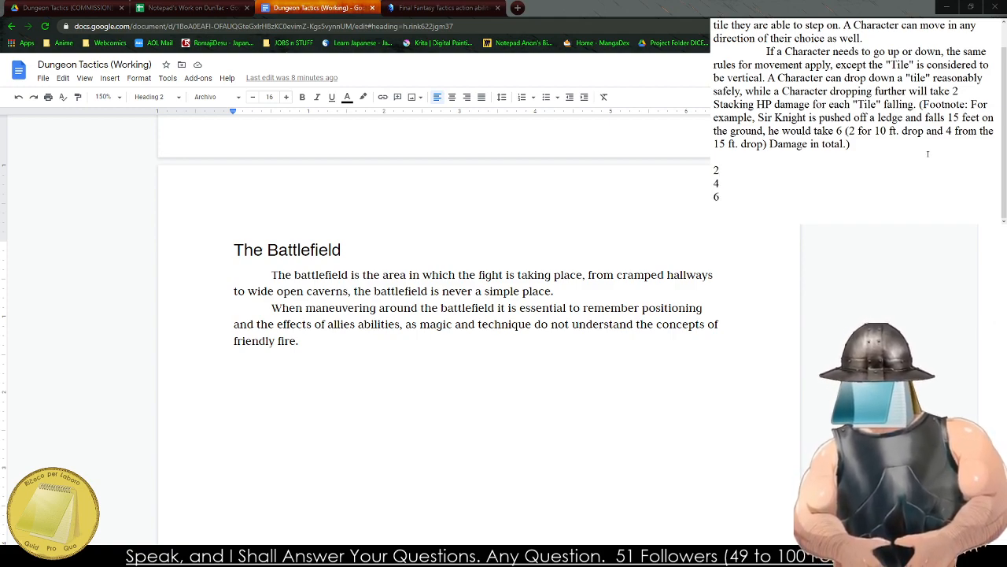
key("Down")
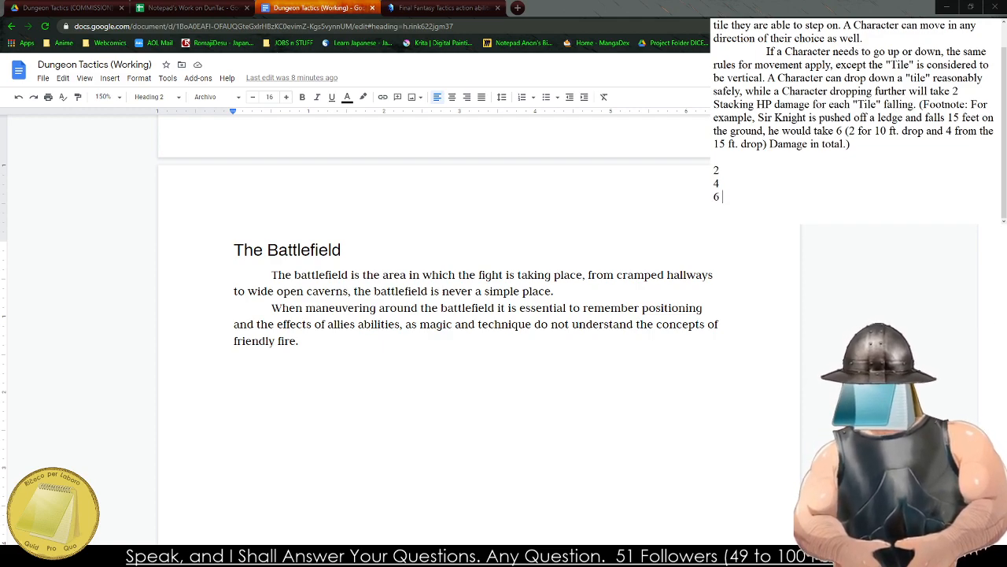
type("(12)")
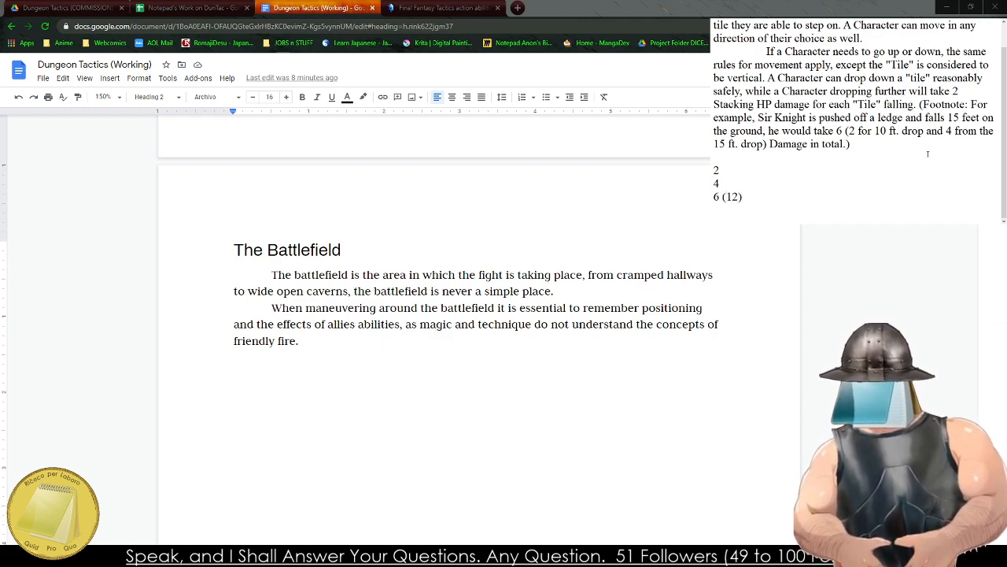
key("Return")
type("8 (")
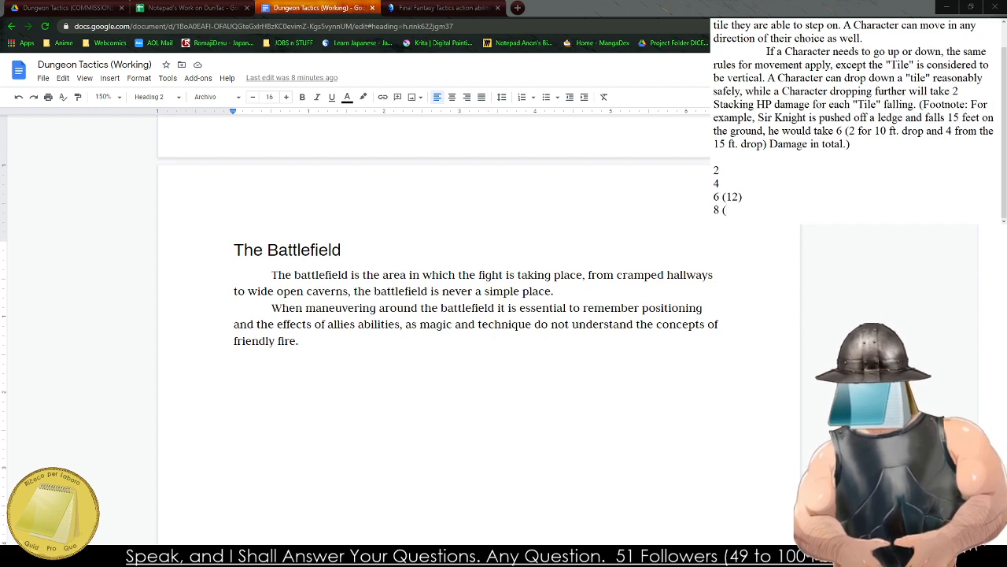
type("20)")
key("Return")
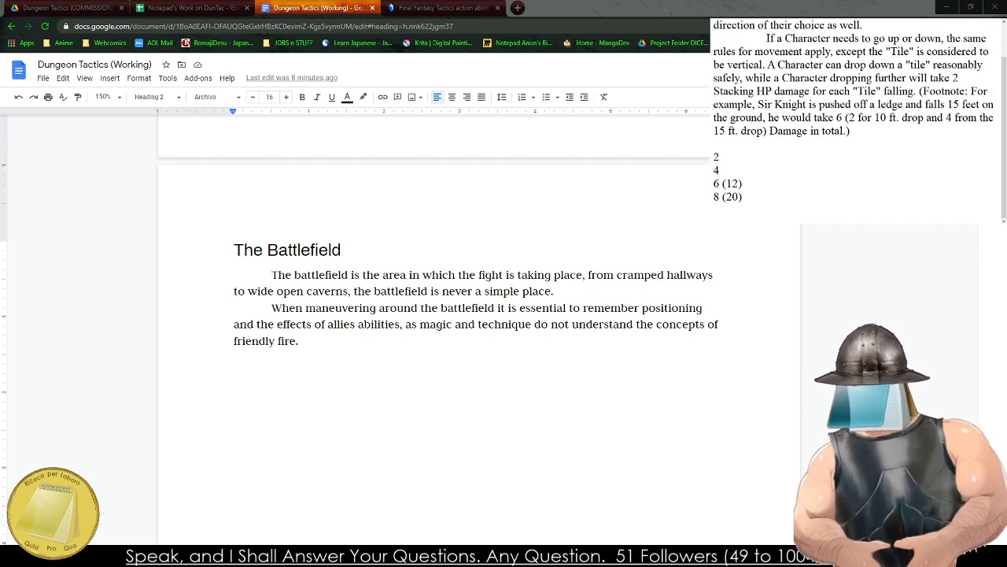
type("10 (30)")
key("Return")
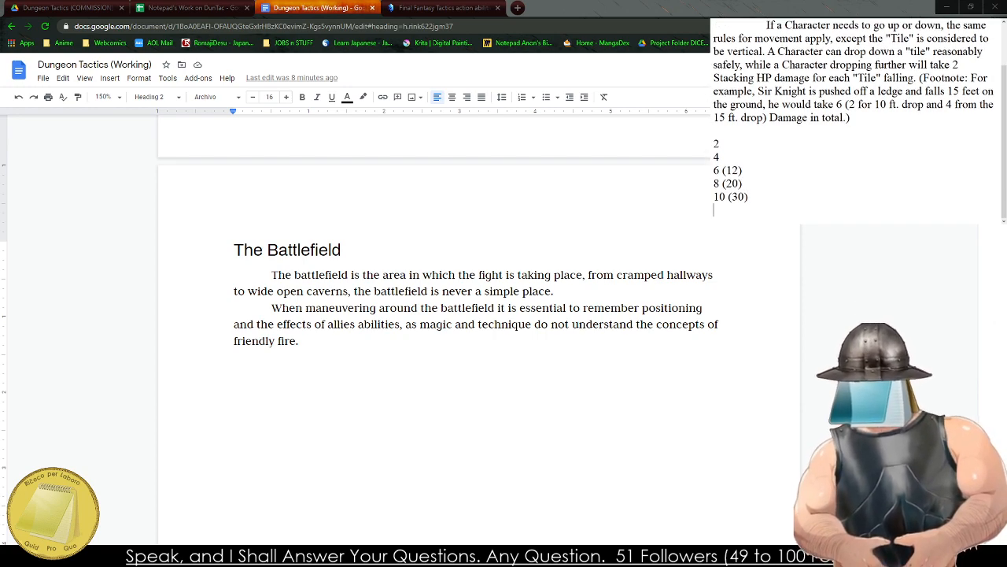
type("12 (42)")
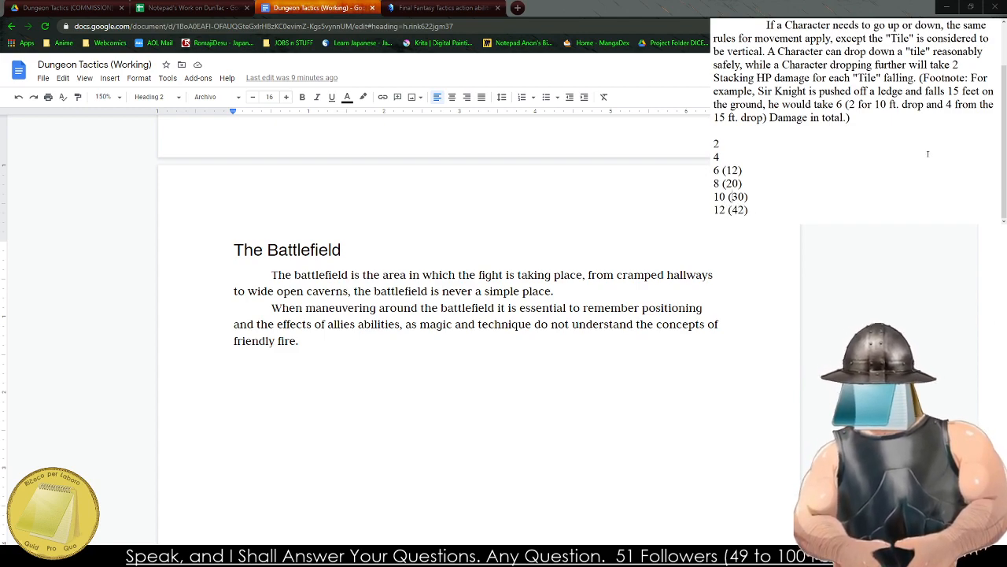
Prefix the six scratch list lines with the fall distances 10, 15, 20, 25, 30 and 35, from first to last.
key("Up")
key("Home")
type("10")
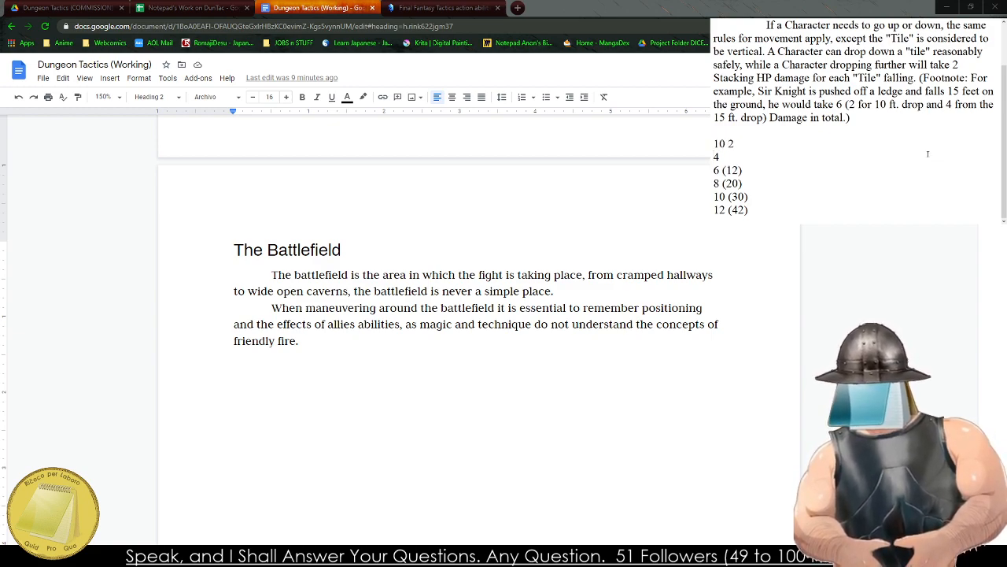
key("Down")
key("Home")
type("15")
key("Down")
type("20")
key("Down")
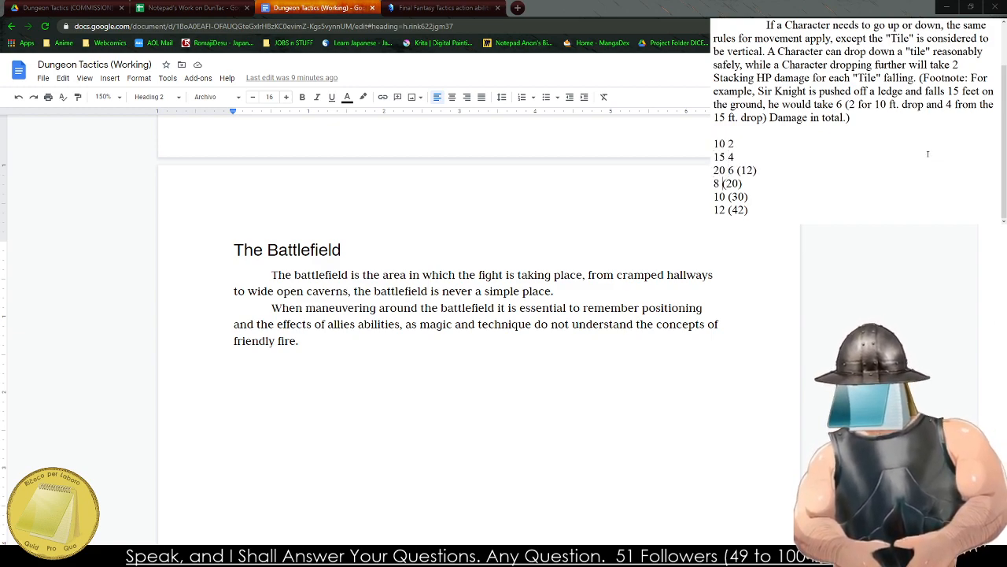
type("25 ")
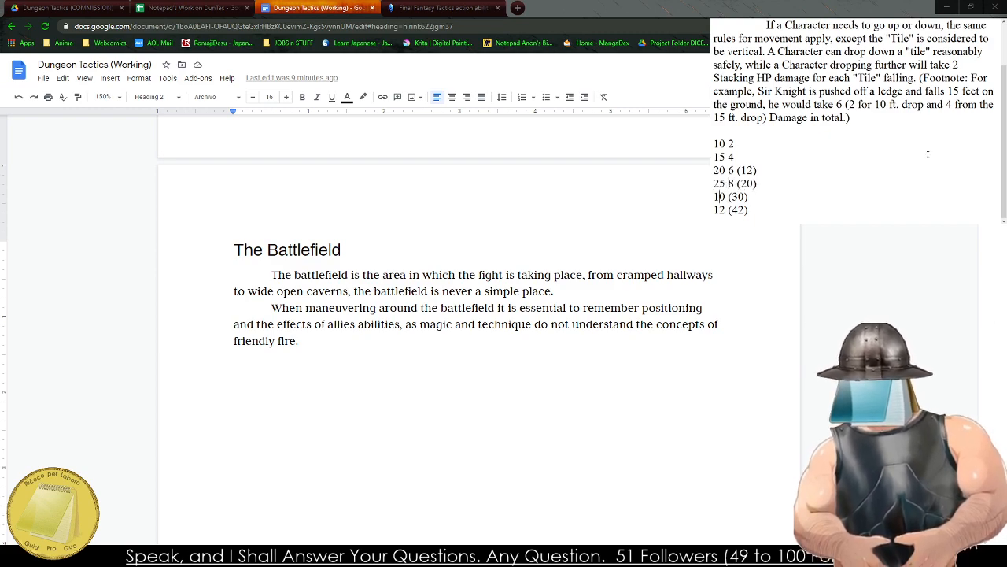
type("30")
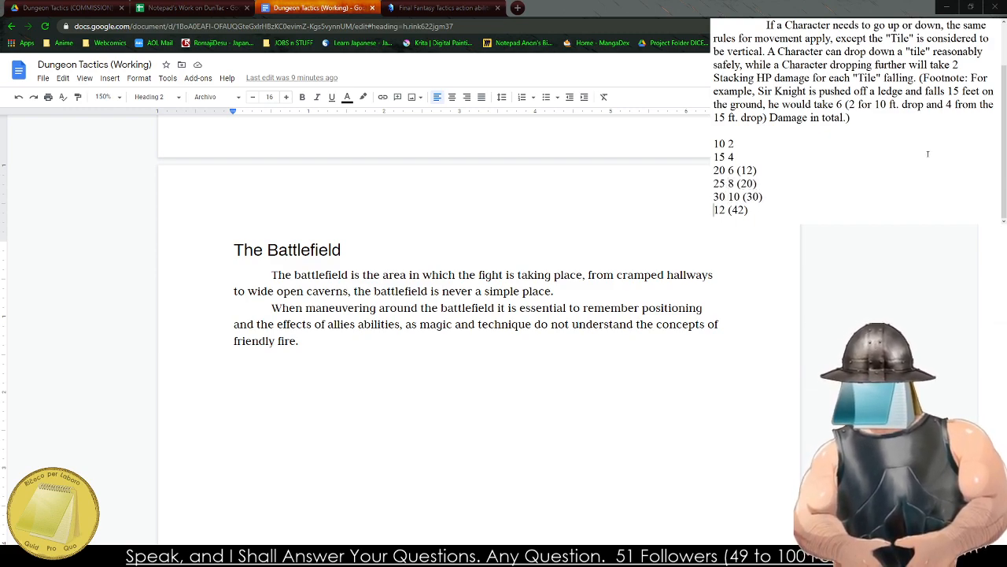
key("Home")
type("35")
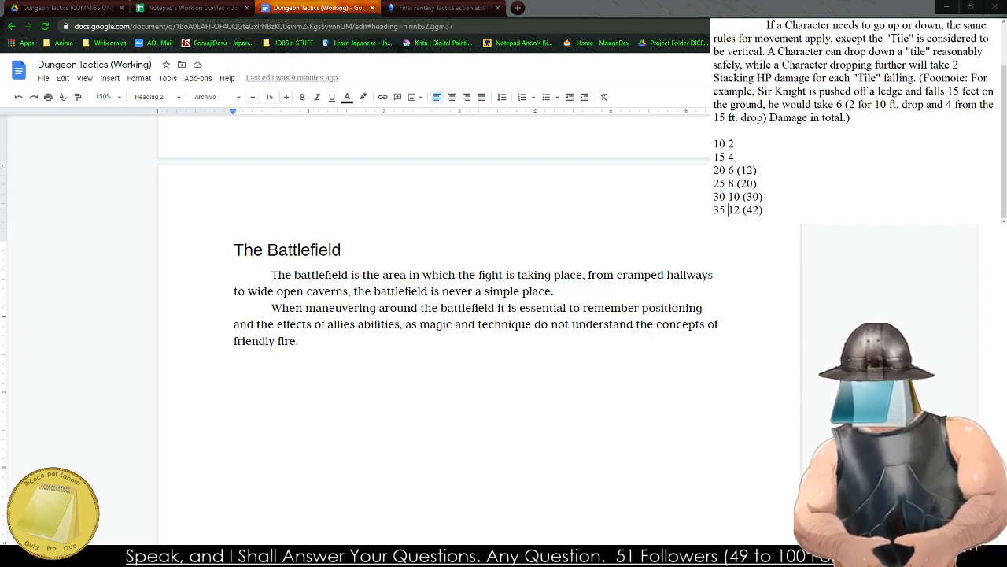
Delete the six-line scratch list and the blank line above it, beneath the fall damage footnote.
left_click_drag(782, 212, 713, 143)
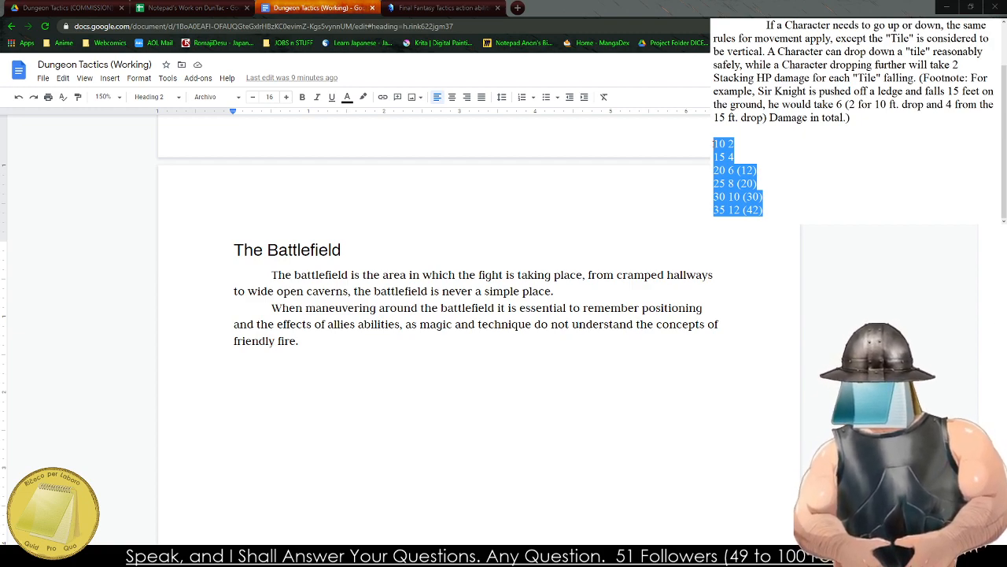
key("BackSpace")
key("BackSpace")
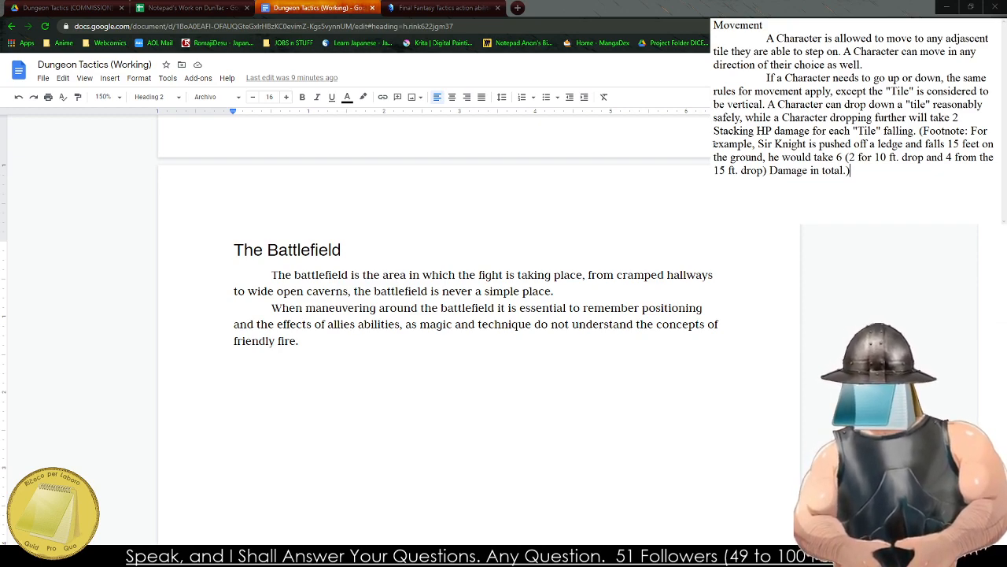
Start a new indented paragraph beneath the footnote with "A Character climbing up can move up a tile easily,".
key("Return")
key("Tab")
type("A")
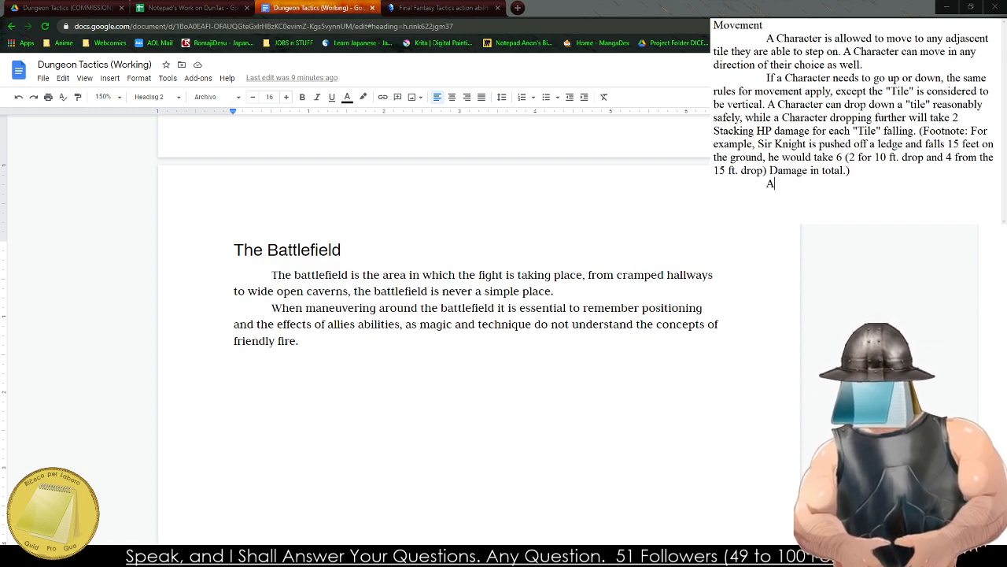
type(" Character clim")
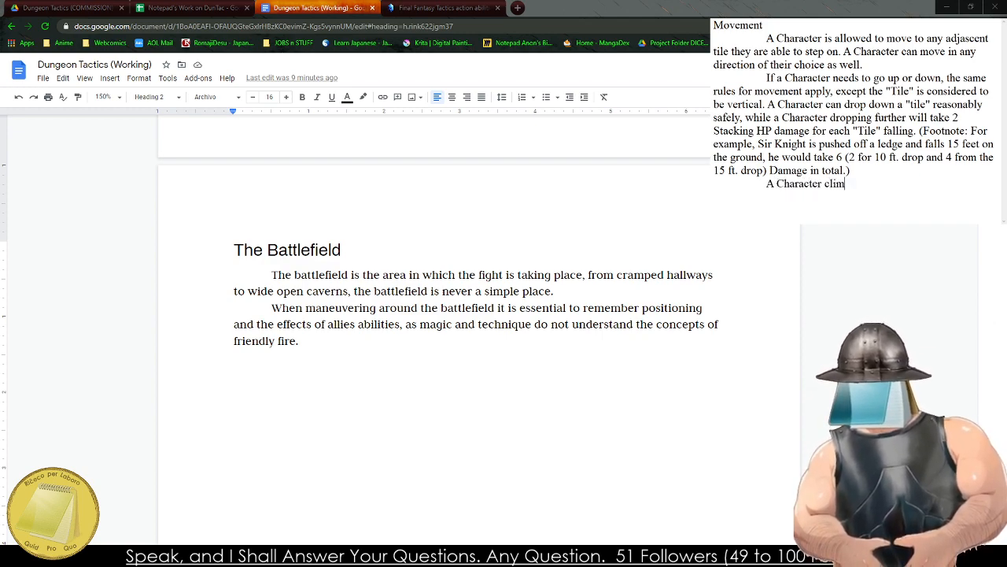
type("bing up a la")
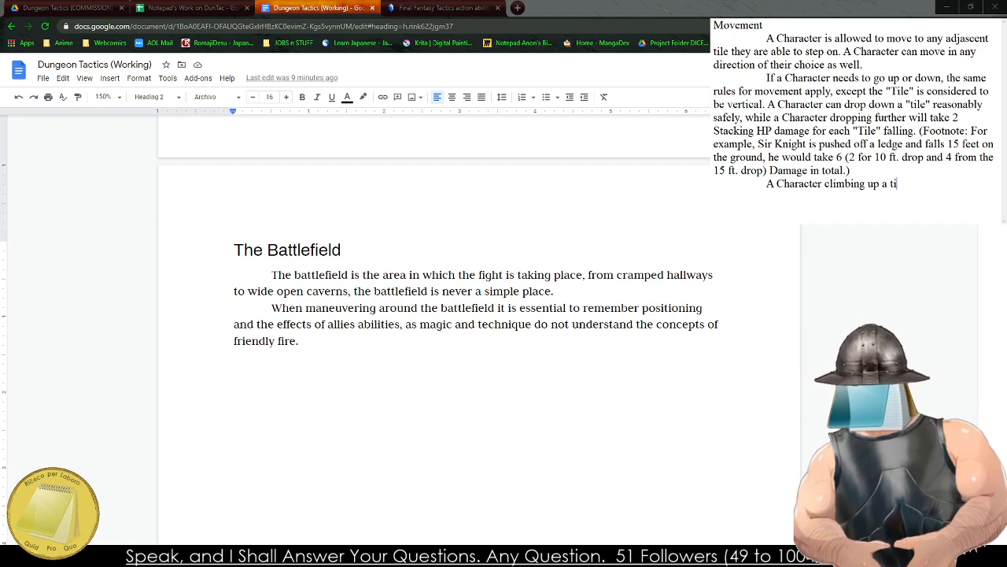
key("BackSpace")
key("BackSpace")
key("BackSpace")
key("BackSpace")
type("can mov")
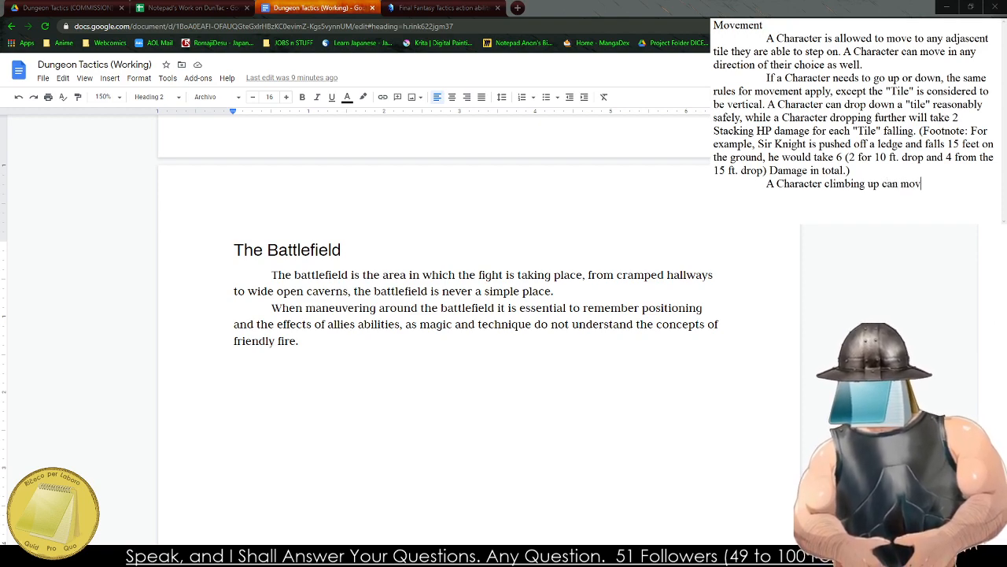
key("BackSpace")
key("BackSpace")
key("BackSpace")
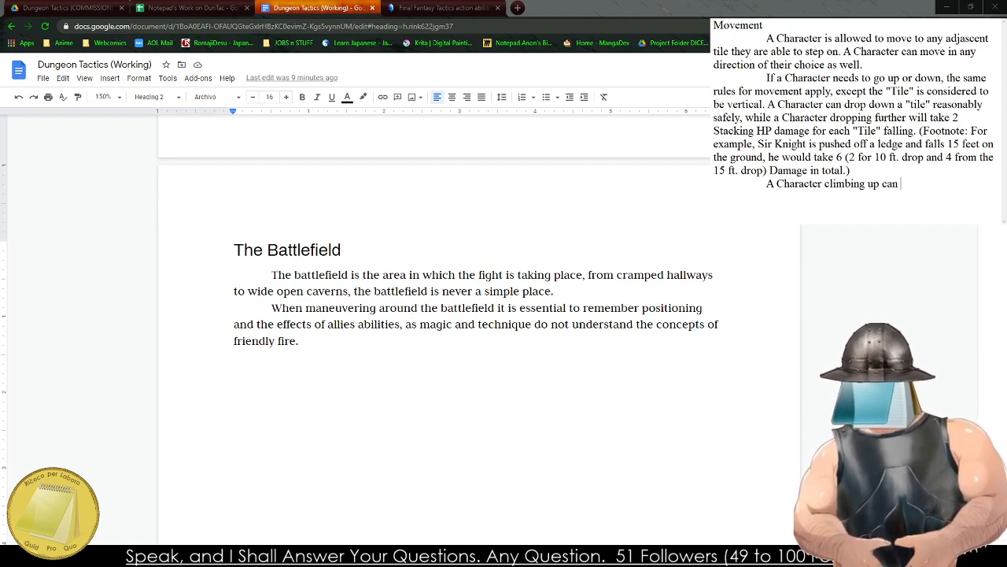
type("move up a tile ")
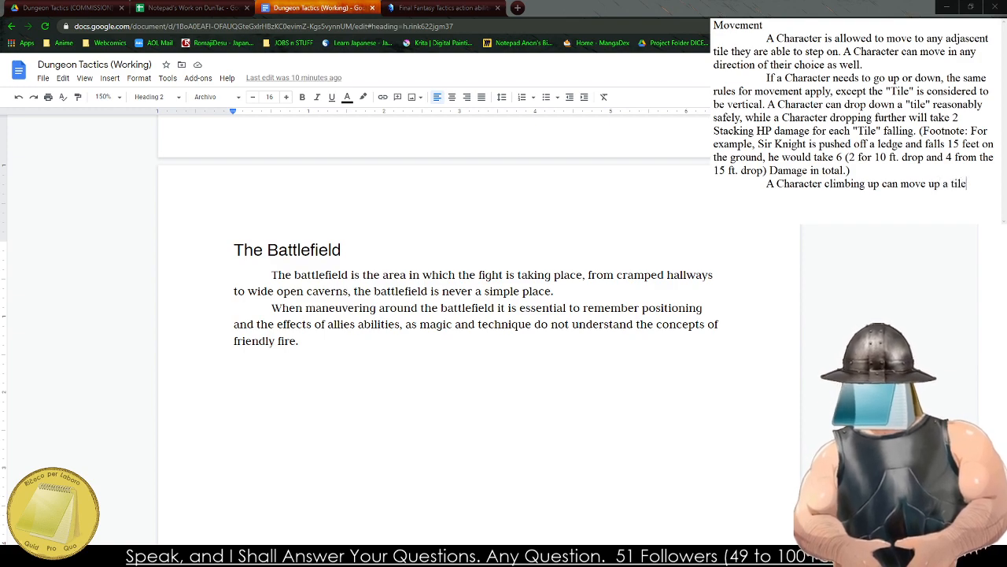
type("easily")
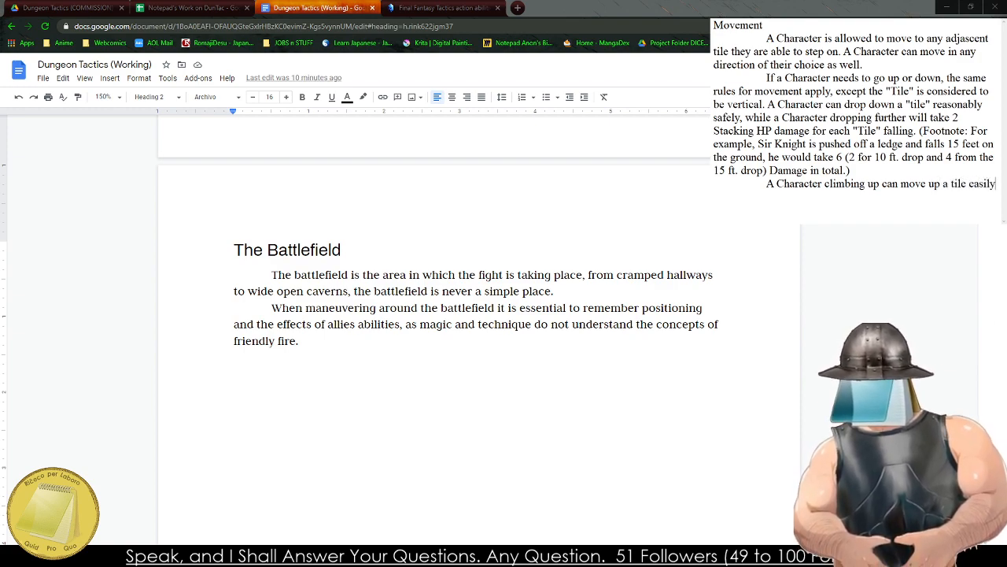
type(", however, an")
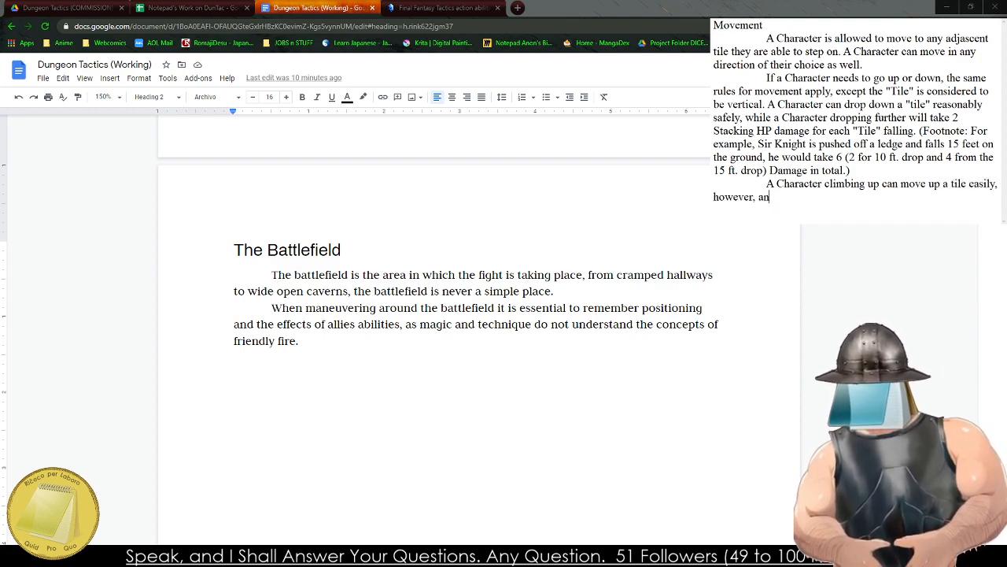
type("y fiu")
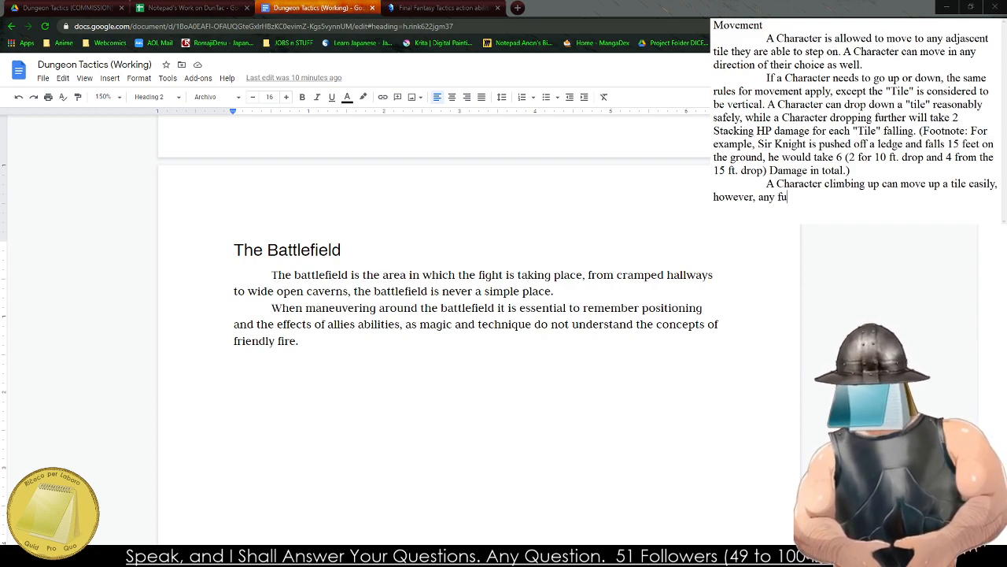
type("rther will ne")
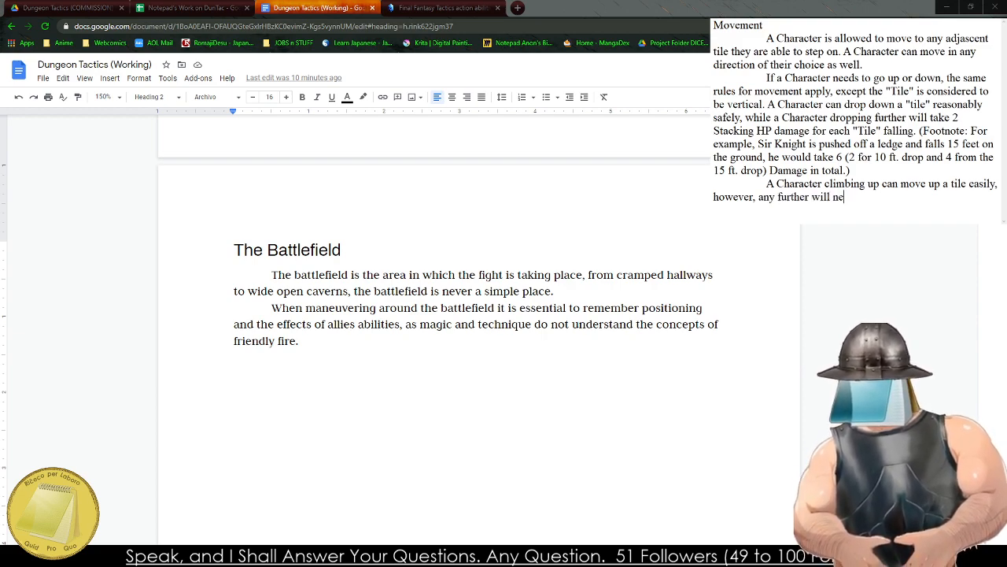
type("ed equipment or a")
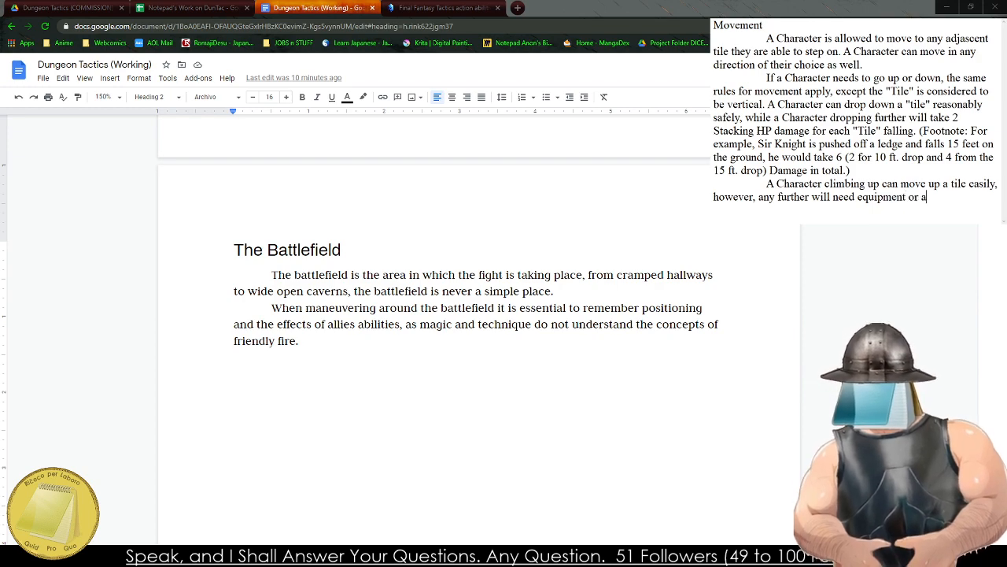
type("ssistance from allies.")
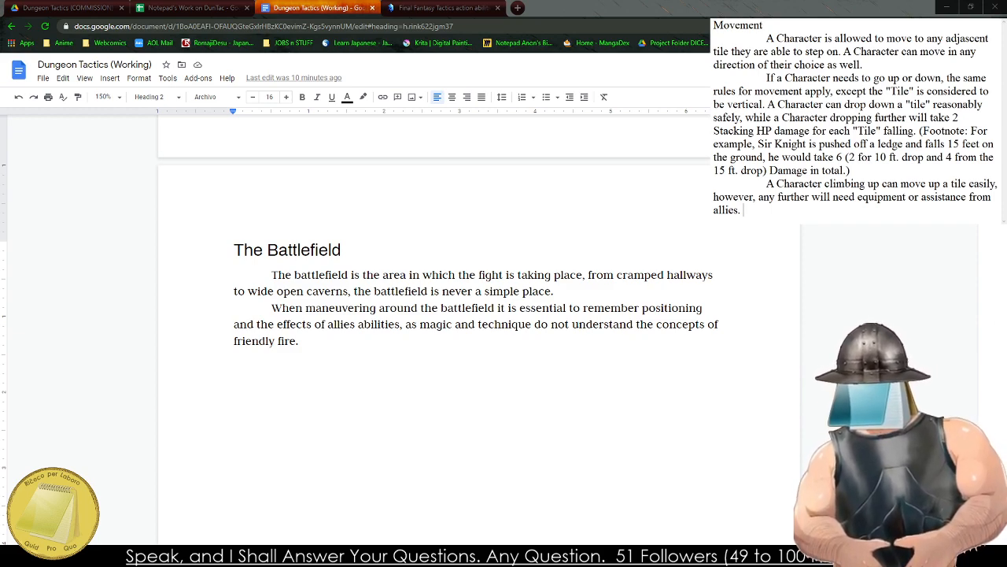
key("BackSpace")
key("BackSpace")
key("BackSpace")
key("BackSpace")
key("BackSpace")
key("BackSpace")
key("BackSpace")
key("BackSpace")
key("BackSpace")
key("BackSpace")
key("BackSpace")
key("BackSpace")
key("BackSpace")
key("BackSpace")
key("BackSpace")
key("BackSpace")
key("BackSpace")
key("BackSpace")
key("BackSpace")
key("BackSpace")
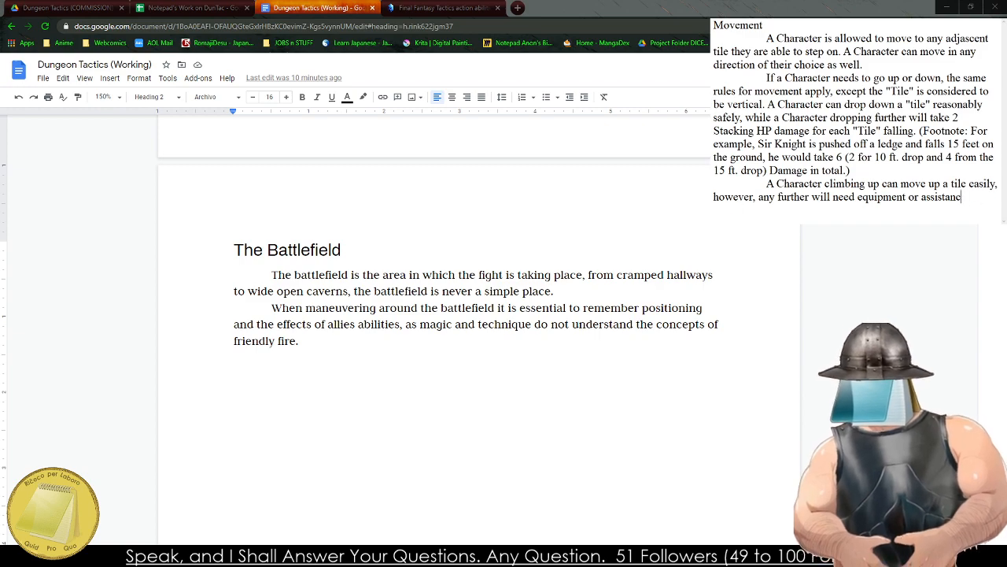
key("BackSpace")
key("BackSpace")
key("BackSpace")
key("BackSpace")
key("BackSpace")
key("BackSpace")
key("BackSpace")
key("BackSpace")
key("BackSpace")
key("BackSpace")
key("BackSpace")
key("BackSpace")
key("BackSpace")
key("BackSpace")
key("BackSpace")
key("BackSpace")
key("BackSpace")
key("BackSpace")
key("BackSpace")
key("BackSpace")
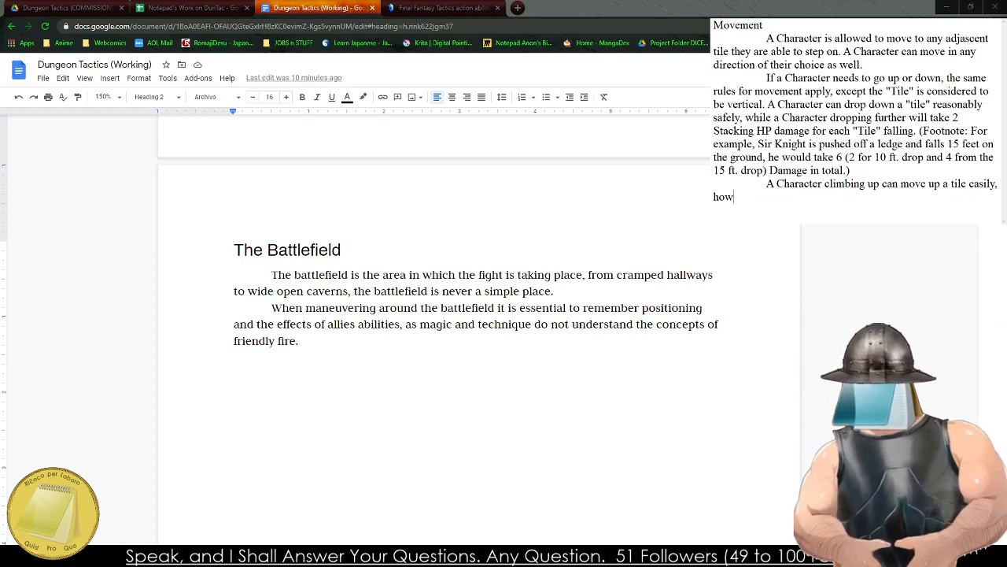
key("BackSpace")
key("BackSpace")
key("BackSpace")
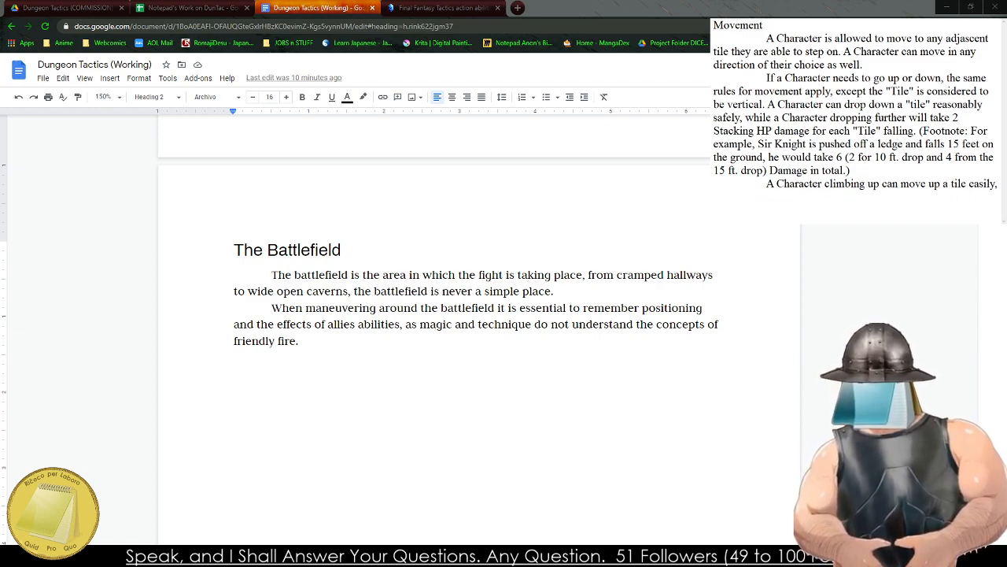
Finish the climbing sentence with "but requiring assistance for the second tile.".
type("but requiring")
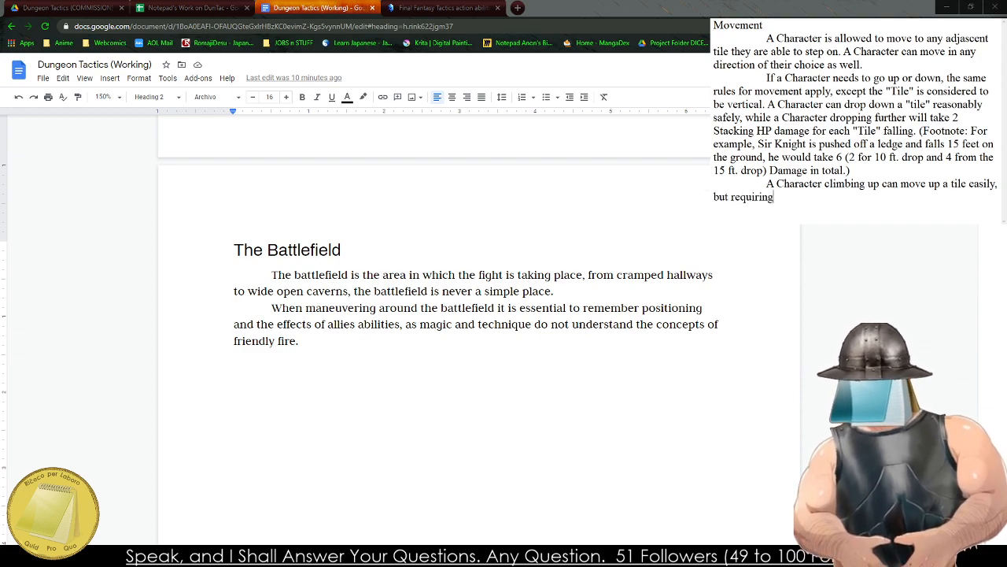
type(" assistance for the ")
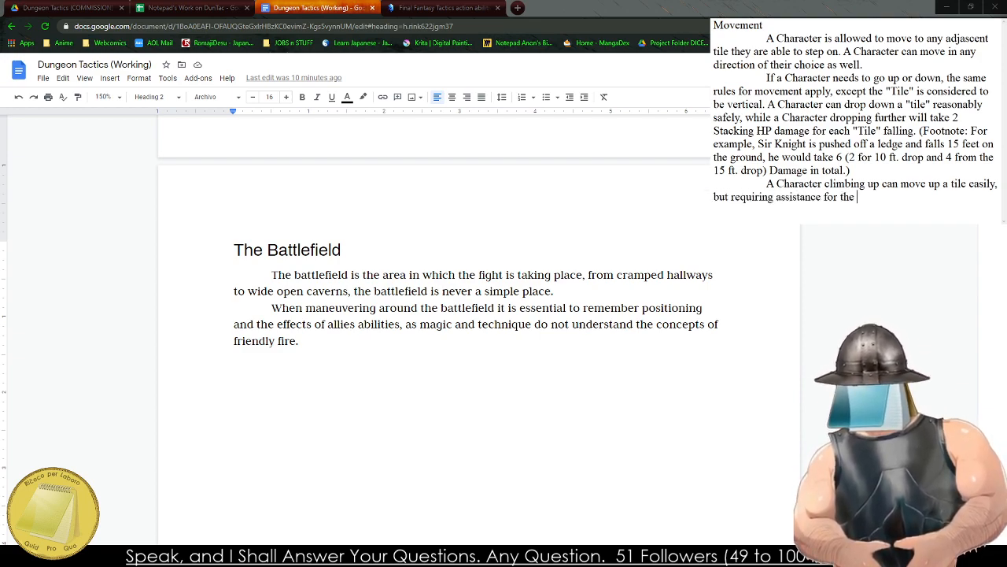
type("second ti.")
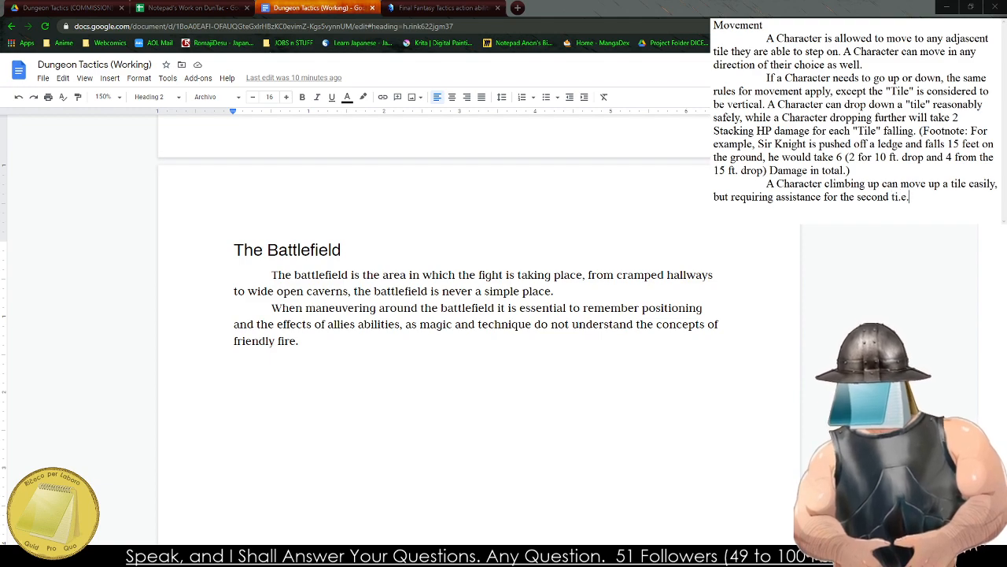
key("BackSpace")
type("le.")
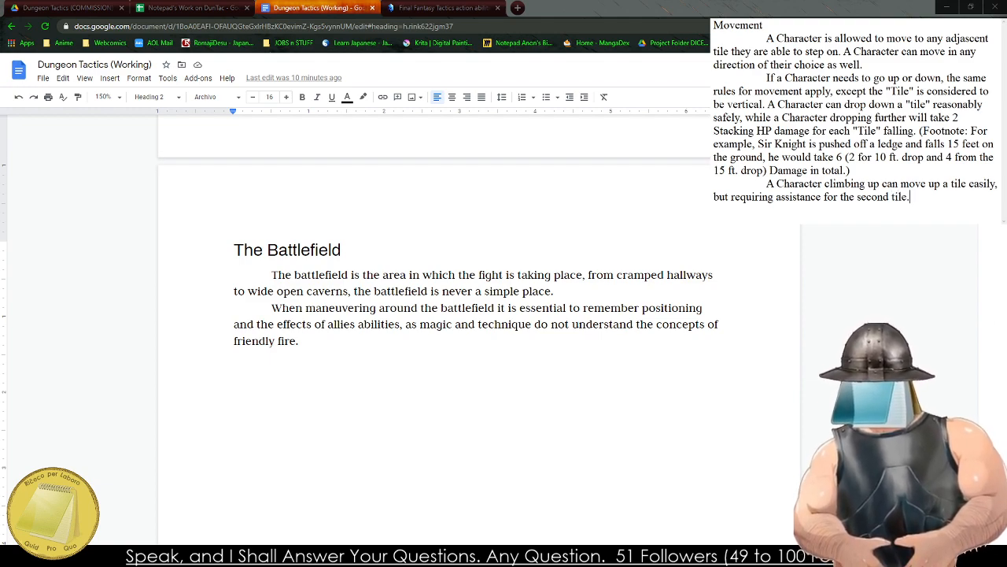
type(" A Character ")
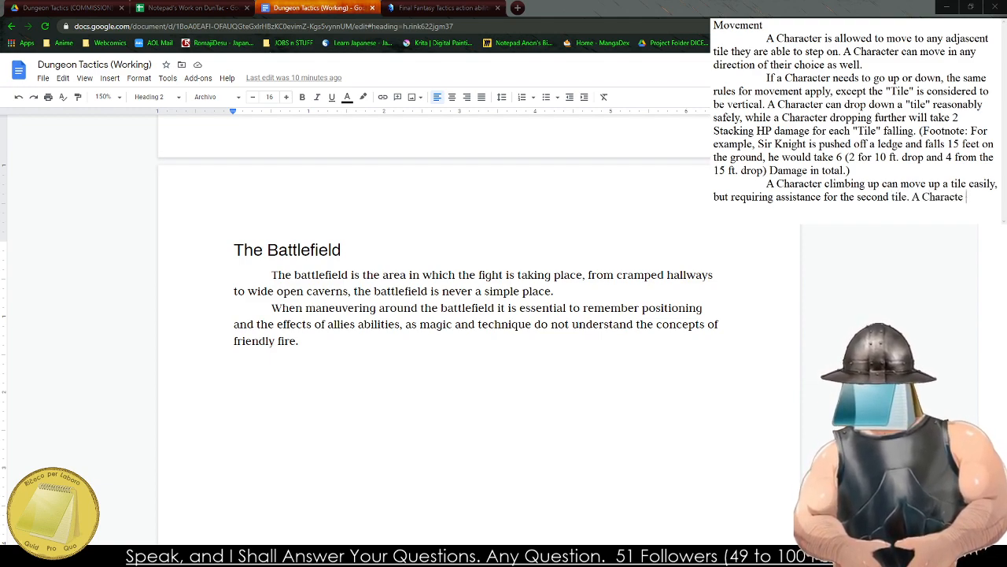
type("will need ")
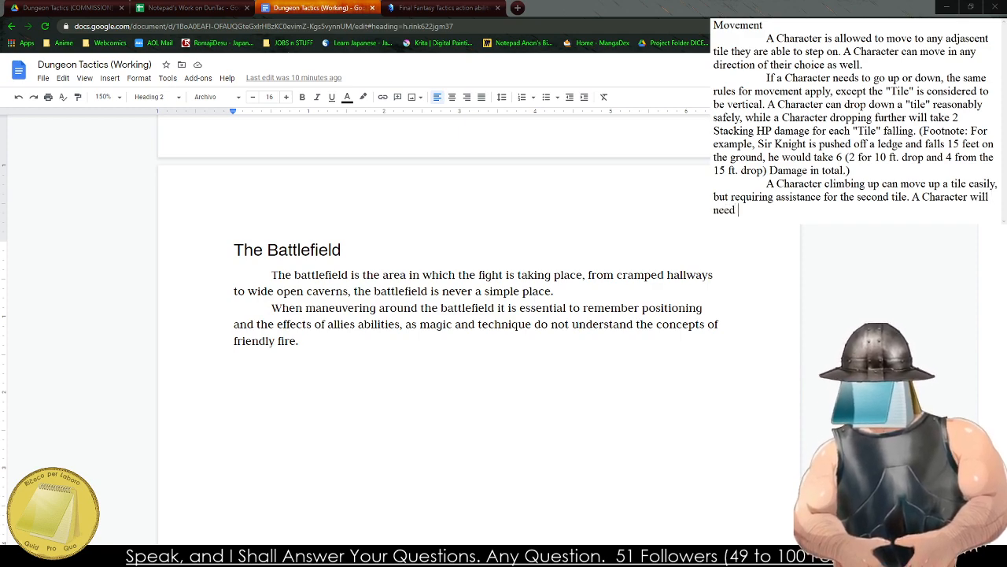
type("climbing equipm")
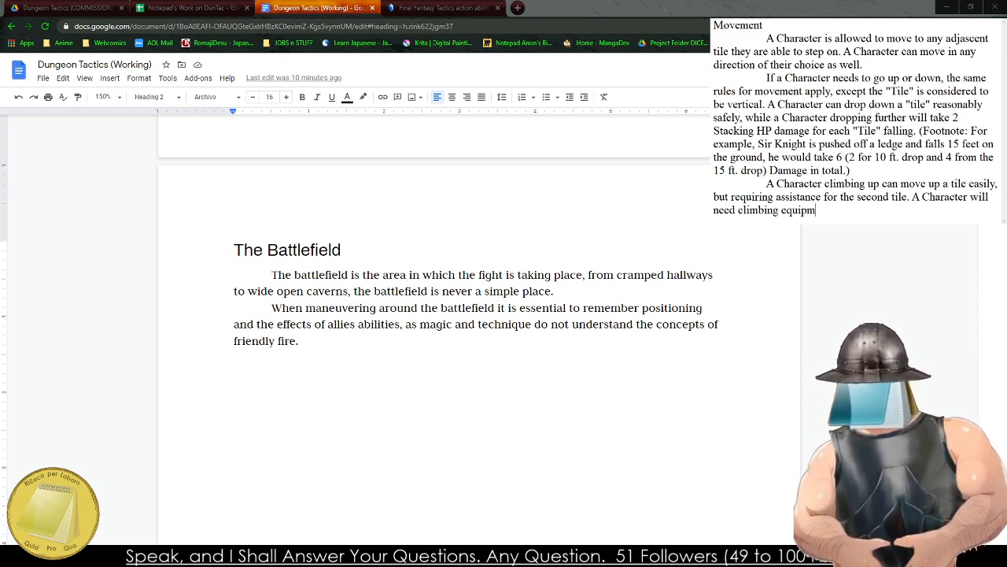
type("ent to get up higher")
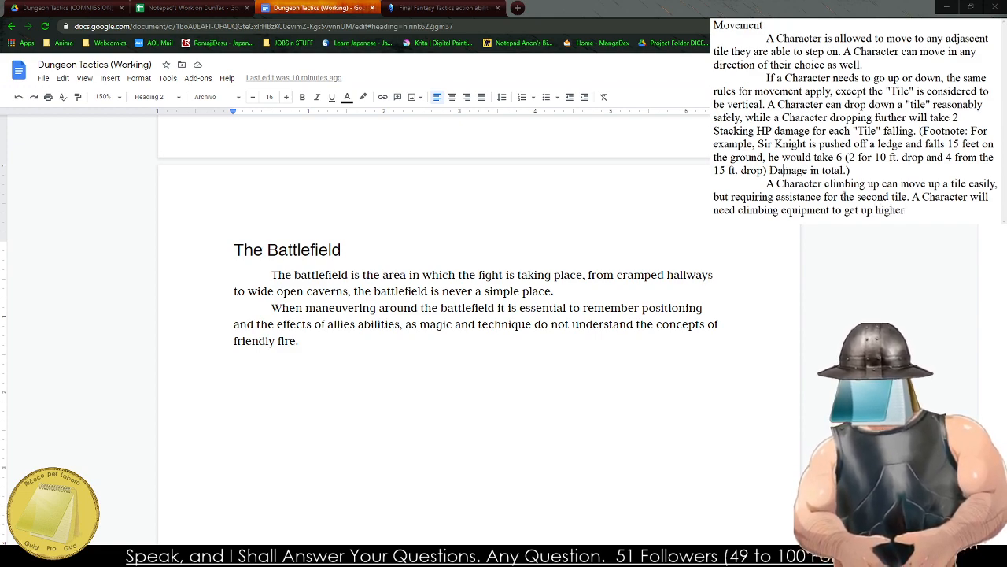
type(".")
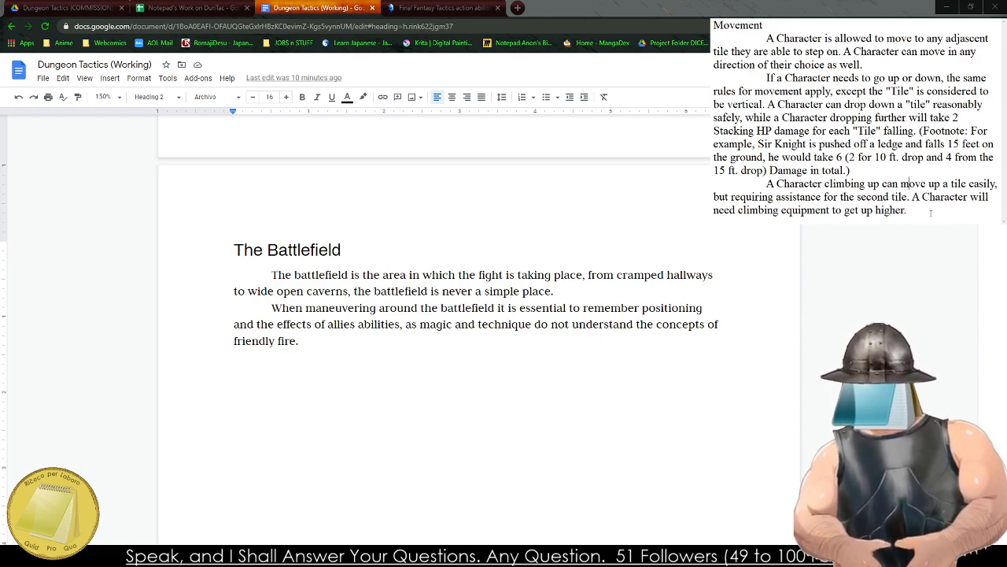
Add "Character with proper equipment or abilities do not take these penalties" right after the fall damage footnote, before the climbing paragraph.
left_click(850, 170)
key("BackSpace")
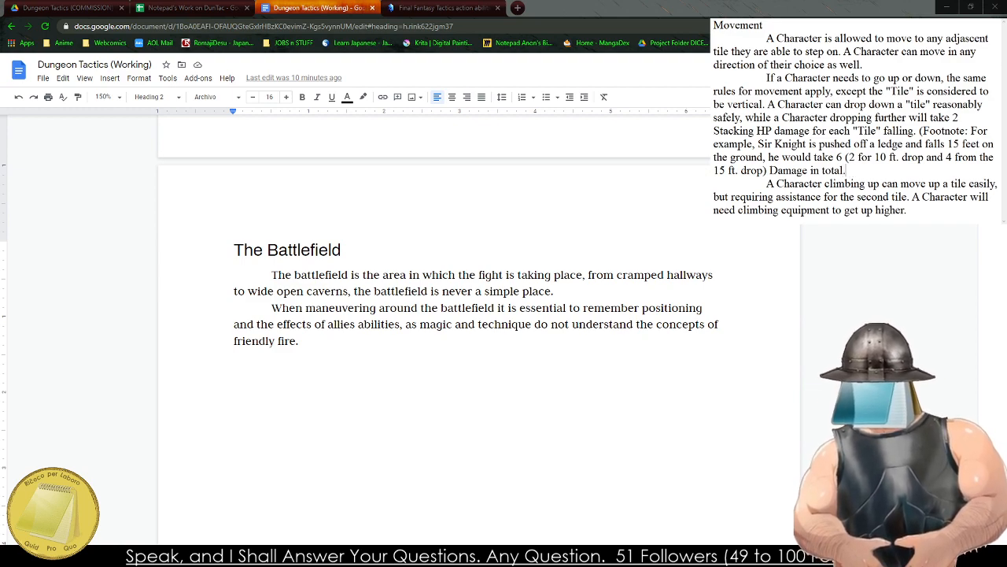
type(").")
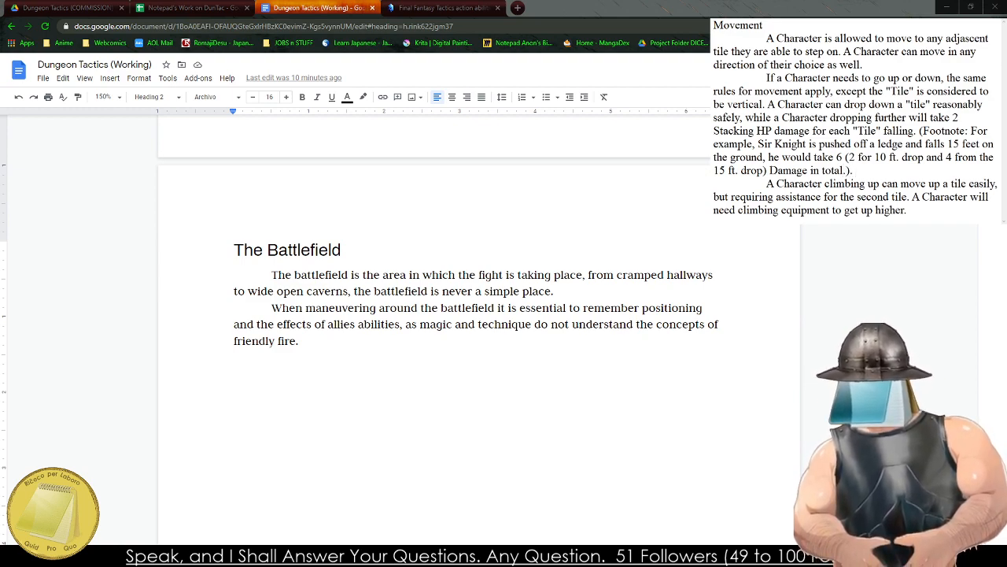
key("BackSpace")
type("FromCharac")
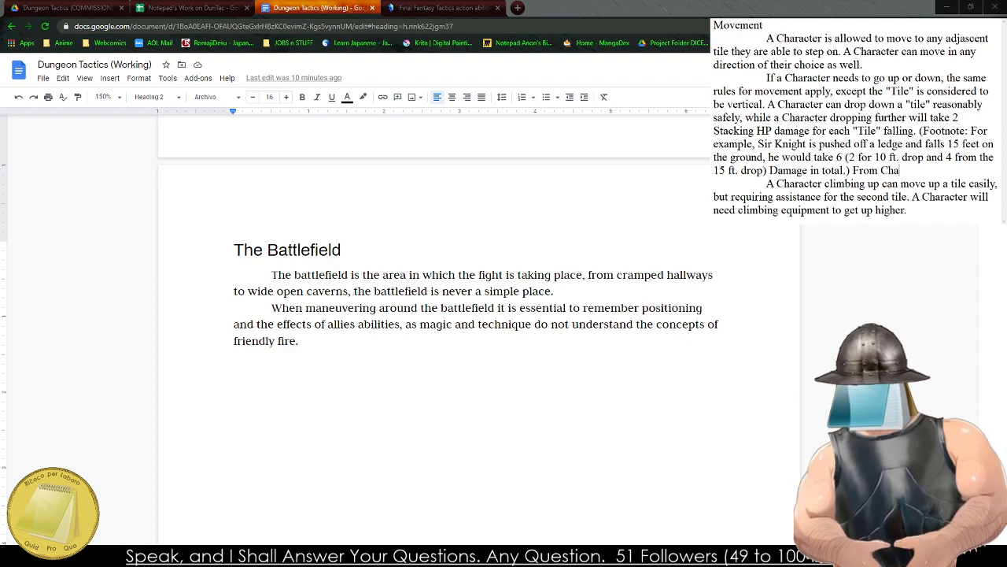
key("BackSpace")
key("BackSpace")
key("BackSpace")
key("BackSpace")
key("BackSpace")
key("BackSpace")
key("BackSpace")
key("BackSpace")
key("BackSpace")
key("BackSpace")
key("BackSpace")
type("Character will")
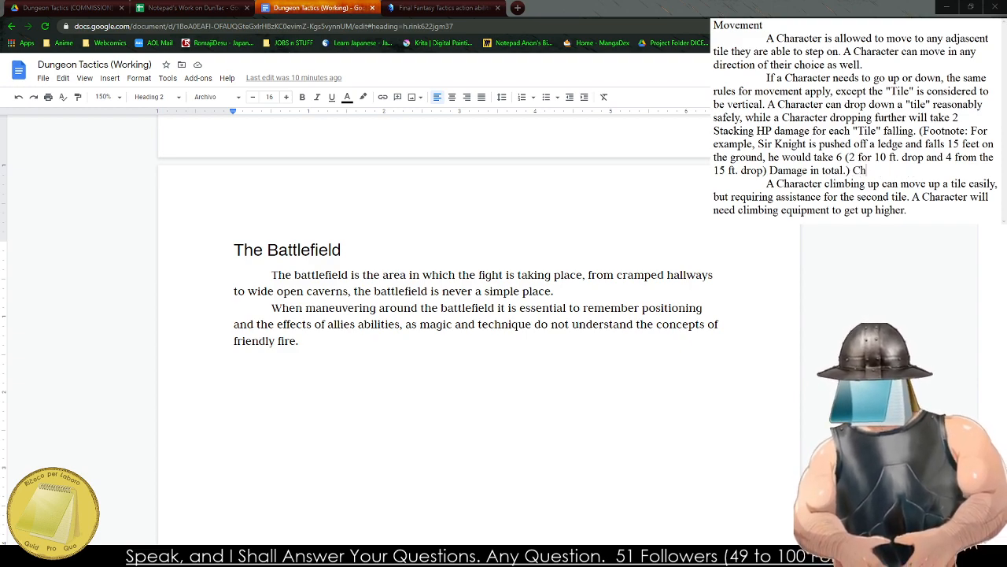
key("BackSpace")
key("BackSpace")
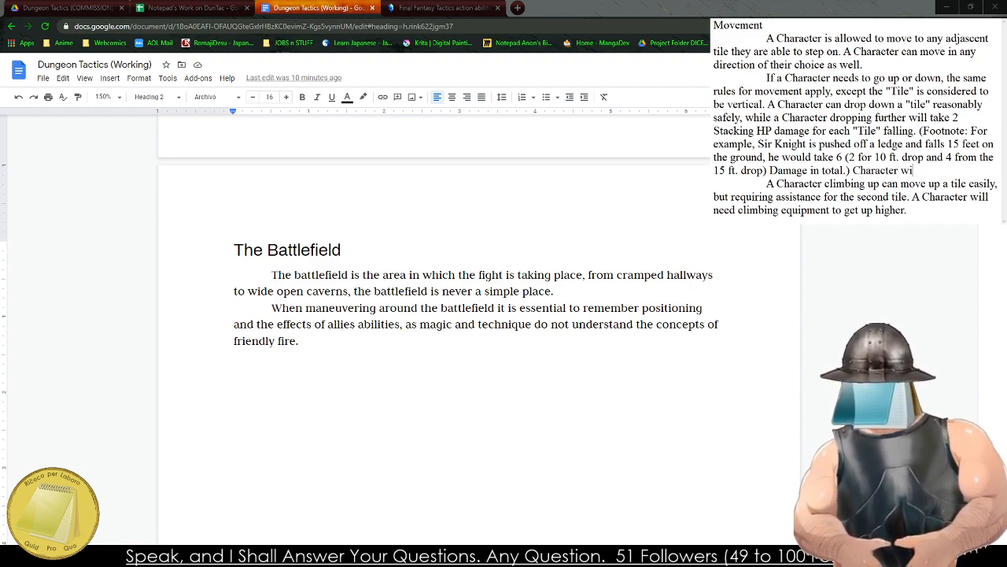
type("th proper e")
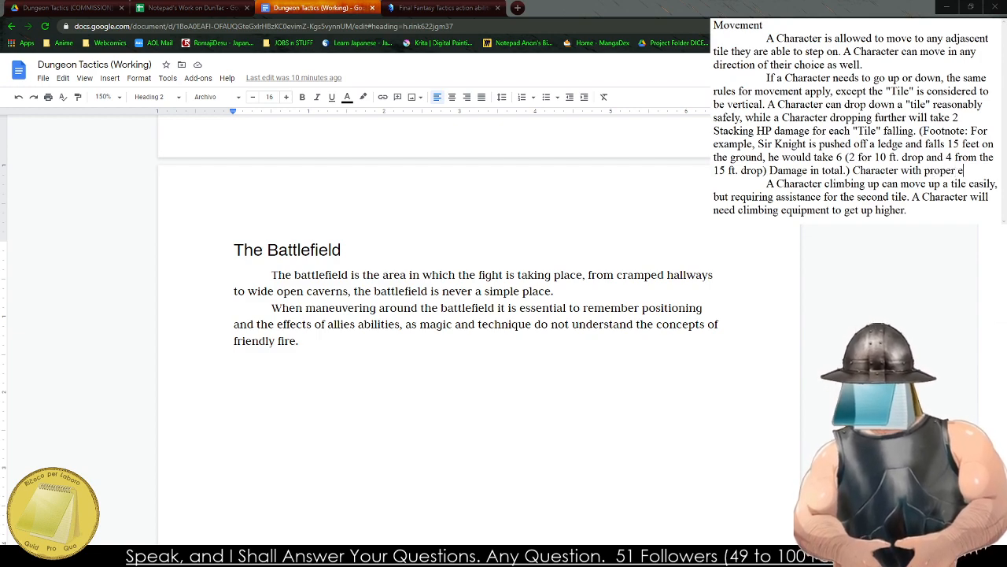
type("quipment do not t")
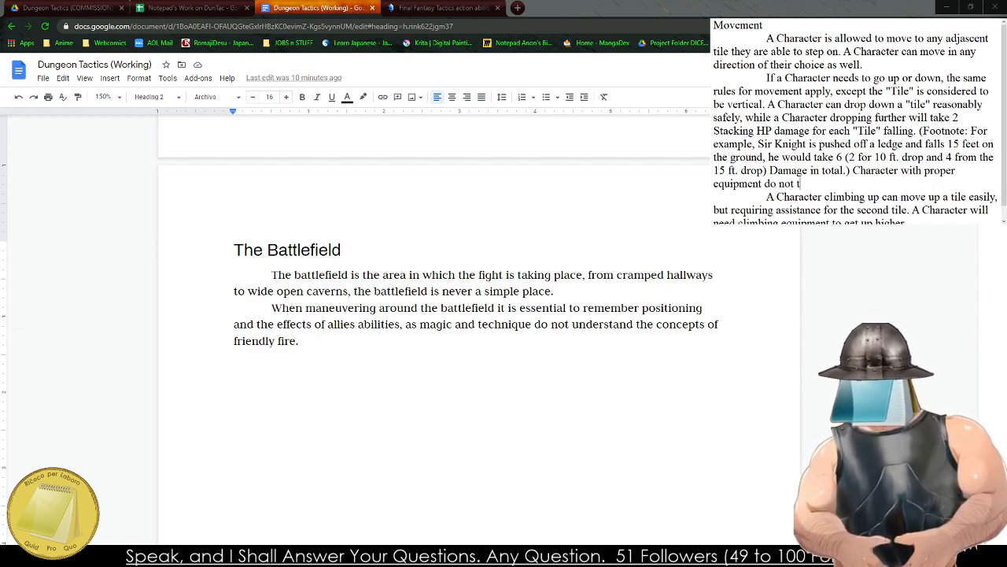
type("ake these penalties")
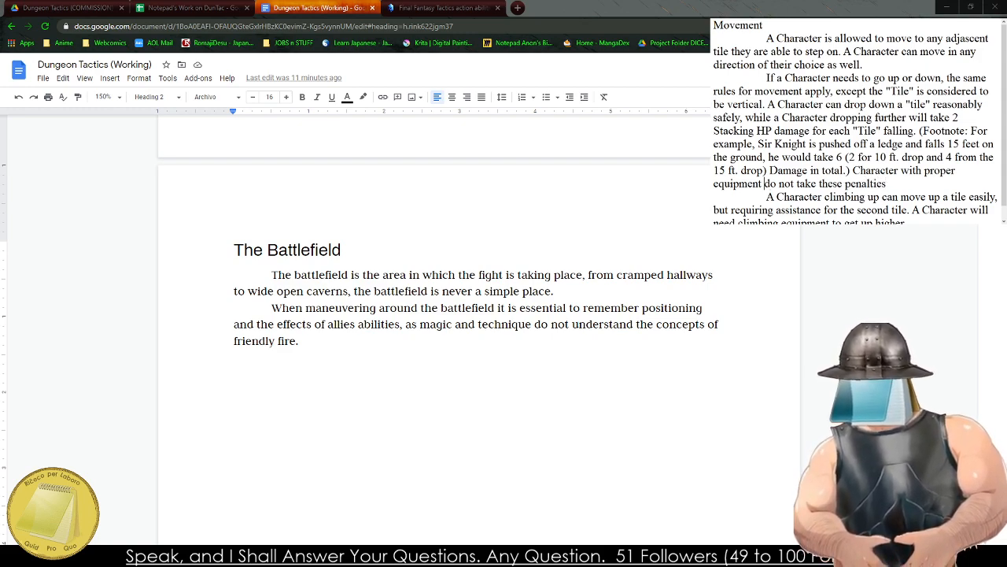
type("or abilities")
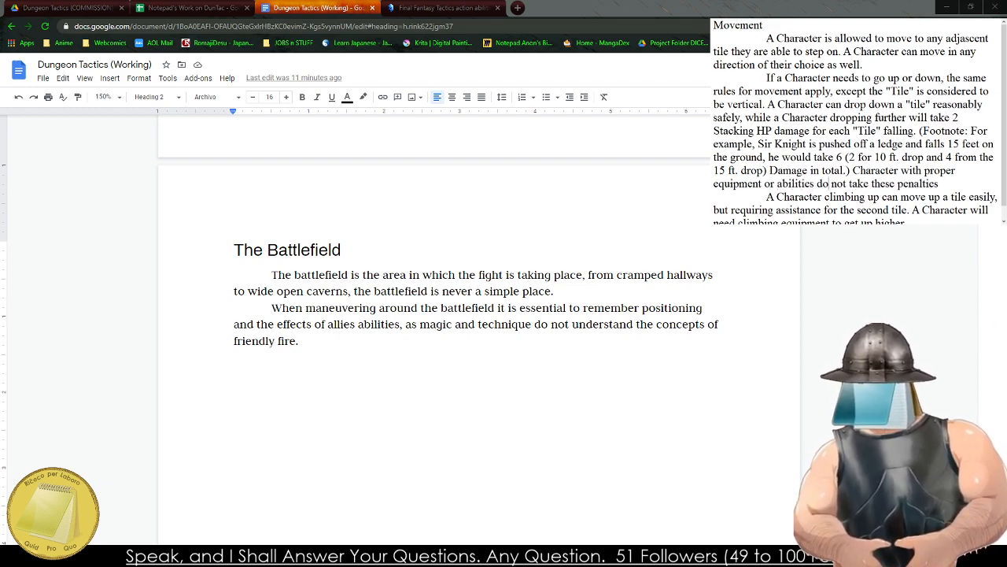
Replace "these penalties" with "damage when they fall." at the end of the sentence about proper equipment or abilities.
key("ctrl+BackSpace")
key("ctrl+BackSpace")
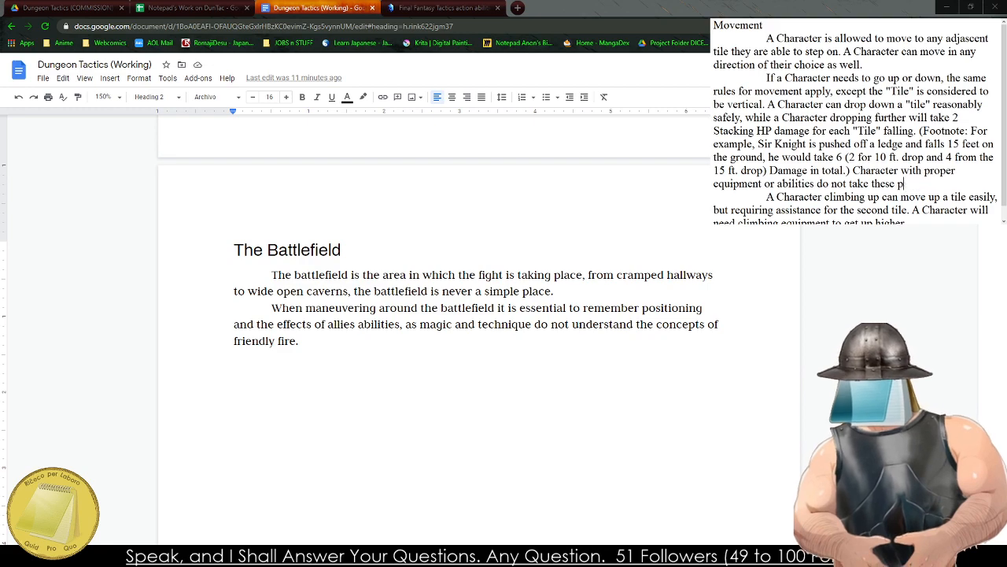
type("damage when")
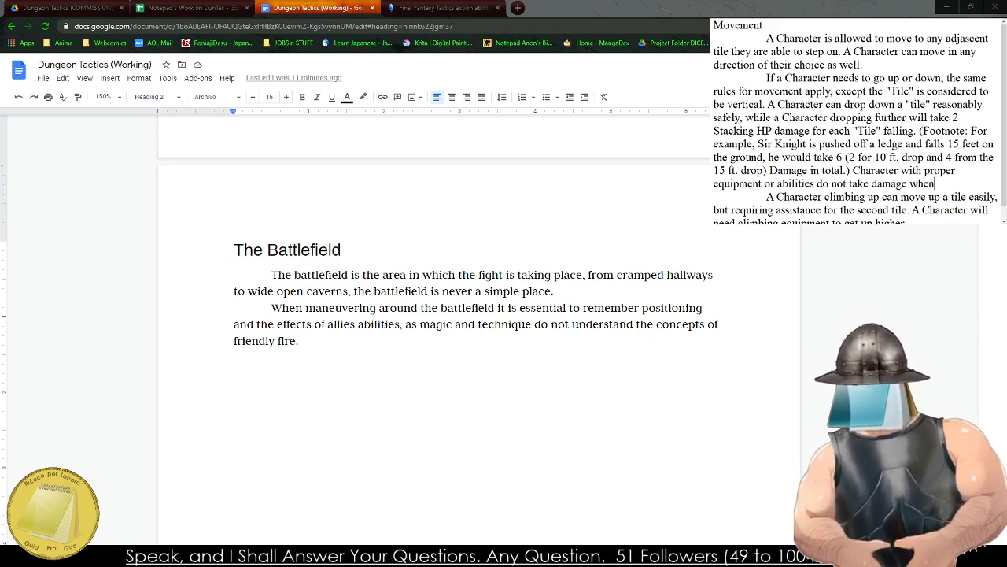
type(" they fall.")
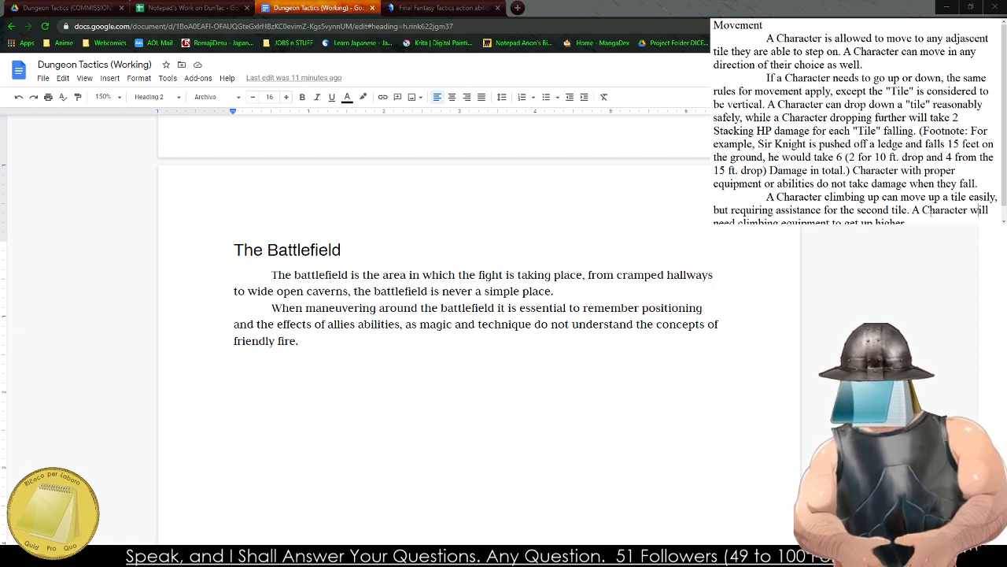
Copy the whole drafted Movement section into the Google Docs rulebook on a new line beneath the Battlefield paragraphs.
key("Down")
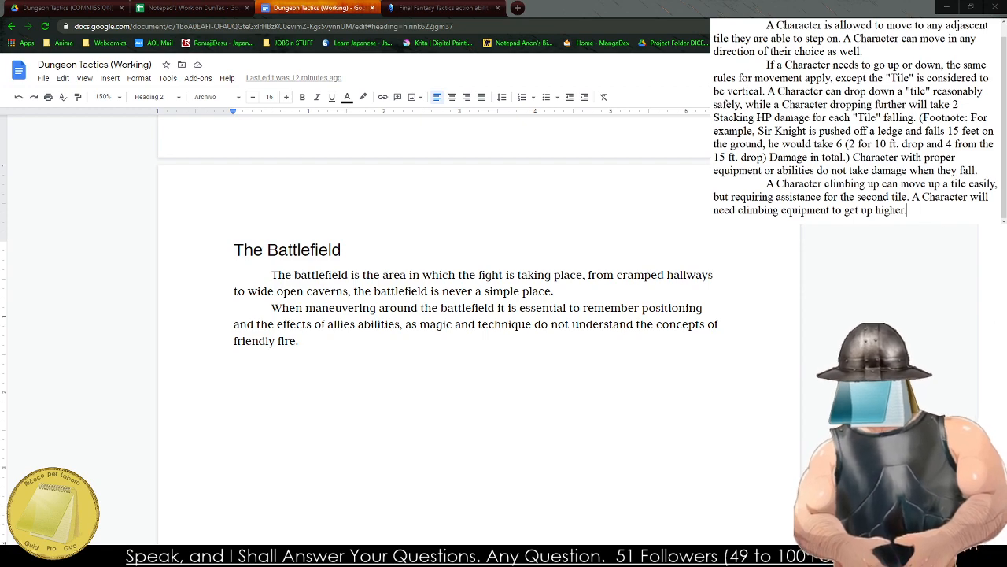
left_click_drag(910, 211, 715, 22)
key("ctrl+c")
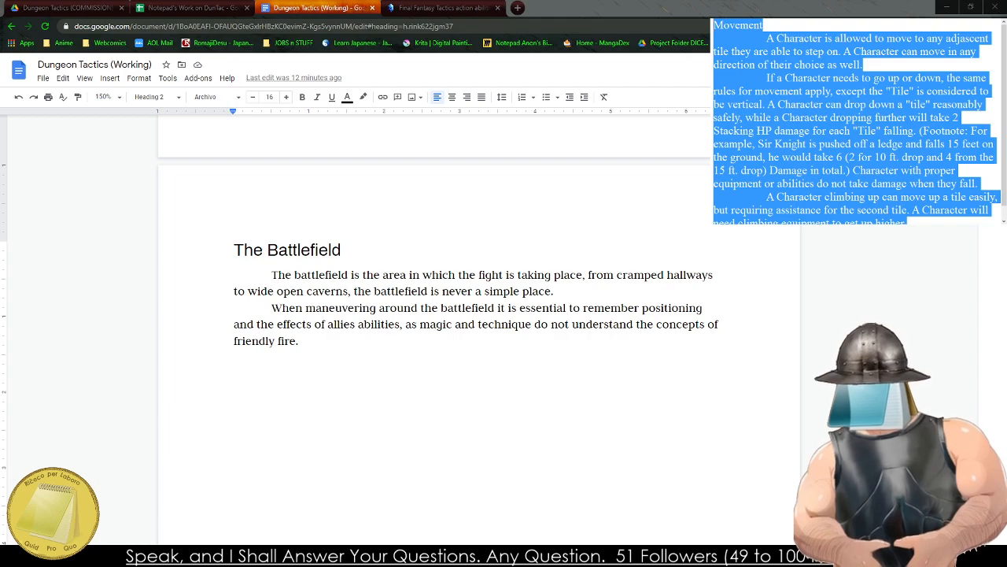
left_click(267, 388)
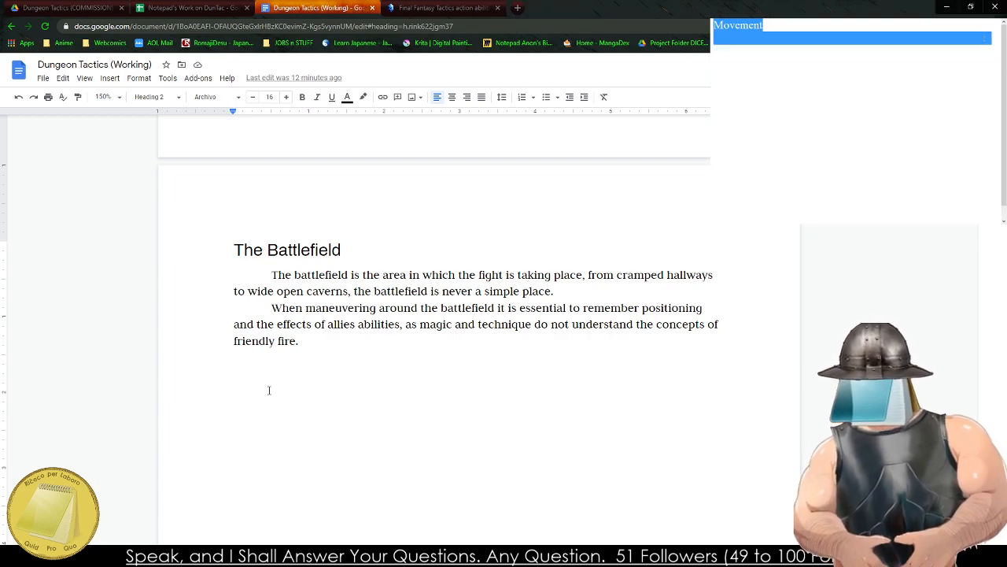
key("Return")
key("ctrl+v")
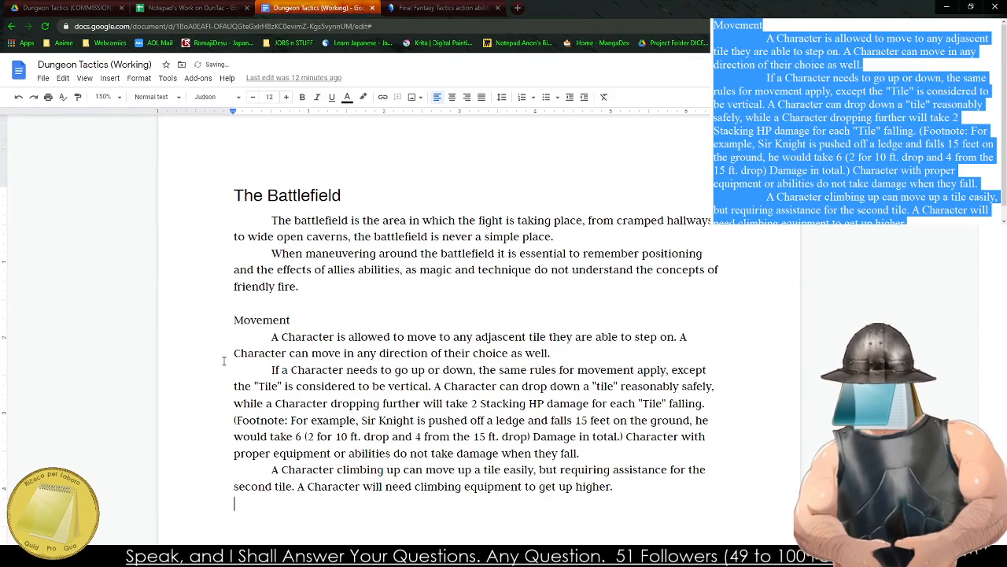
Format the pasted "Movement" title as Heading 2.
double_click(265, 319)
left_click(154, 96)
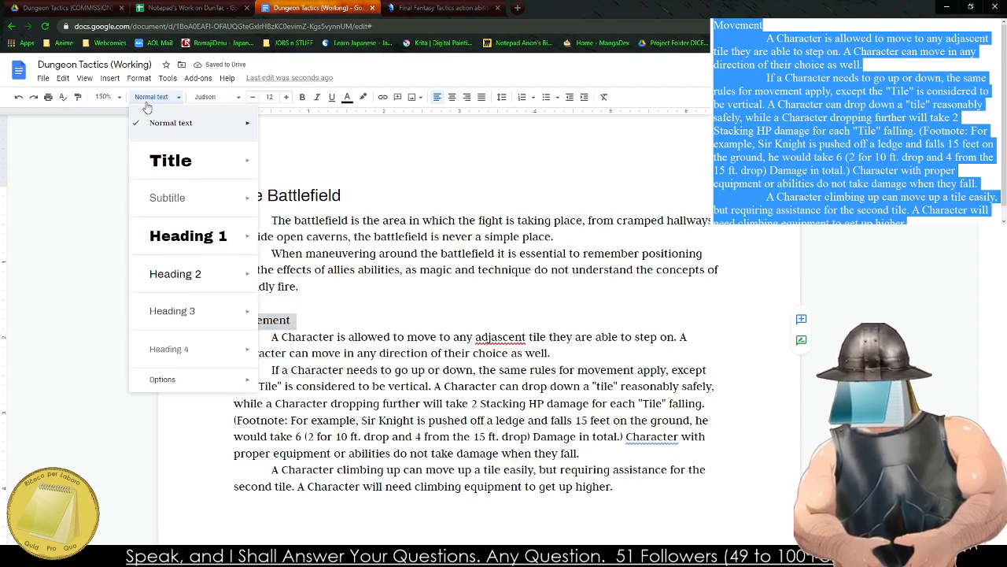
left_click(197, 275)
left_click(292, 199)
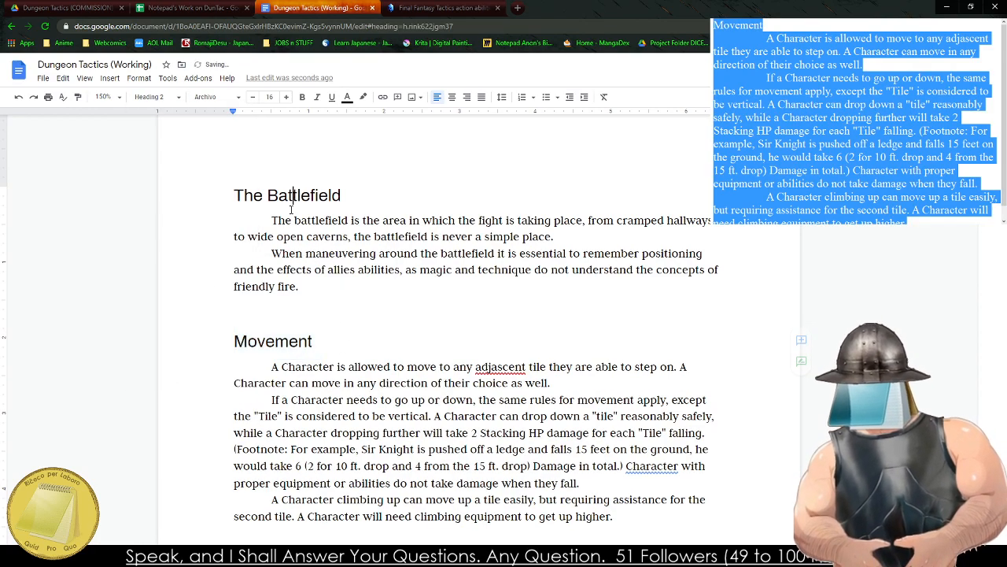
Format the "Movement" title as Heading 3.
triple_click(277, 340)
left_click(158, 97)
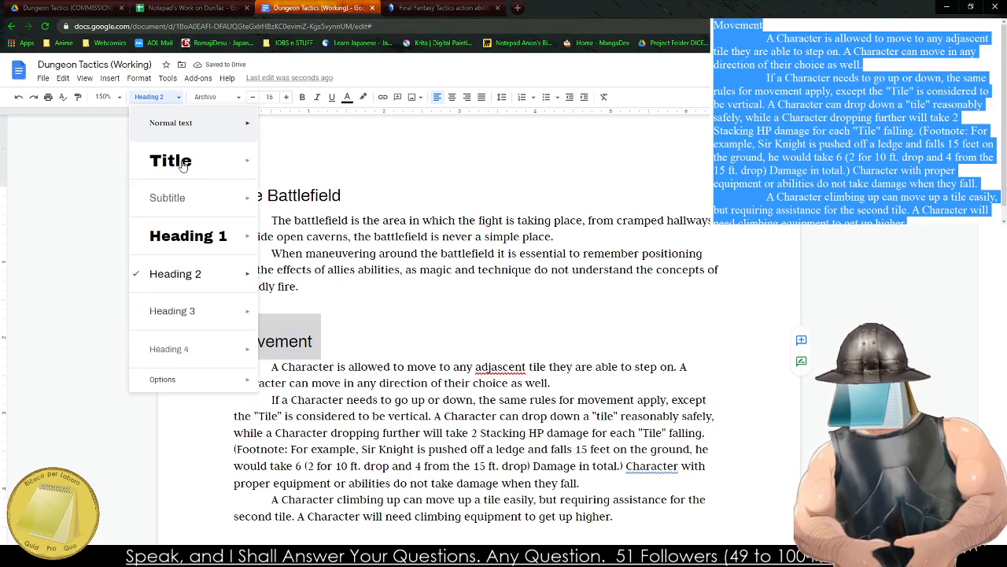
left_click(188, 311)
Correct "adjascent" to "adjacent" and change "Character with proper equipment" to "Characters with proper equipment" using the spelling and grammar suggestions.
left_click(500, 360)
right_click(504, 361)
left_click(551, 394)
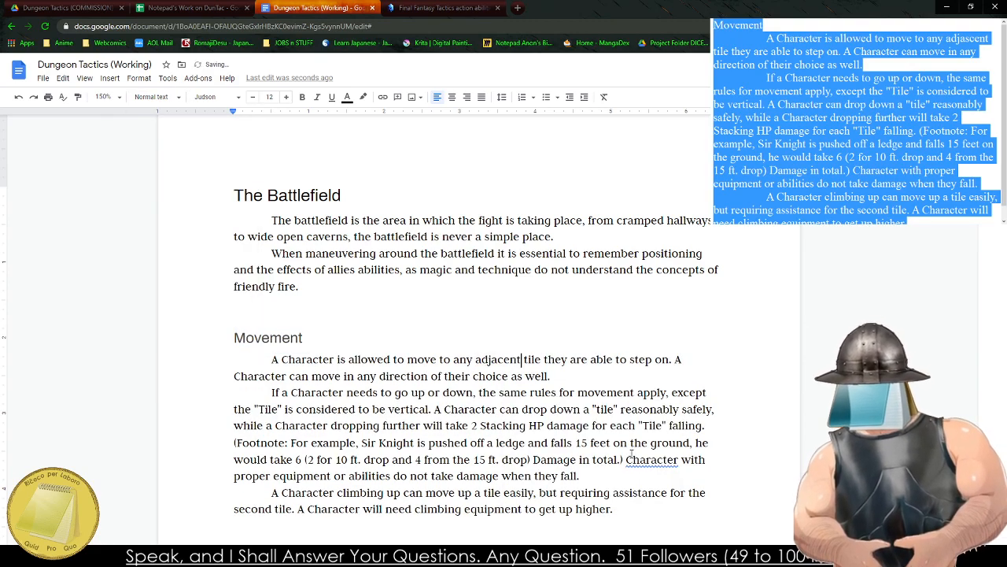
right_click(653, 459)
left_click(693, 387)
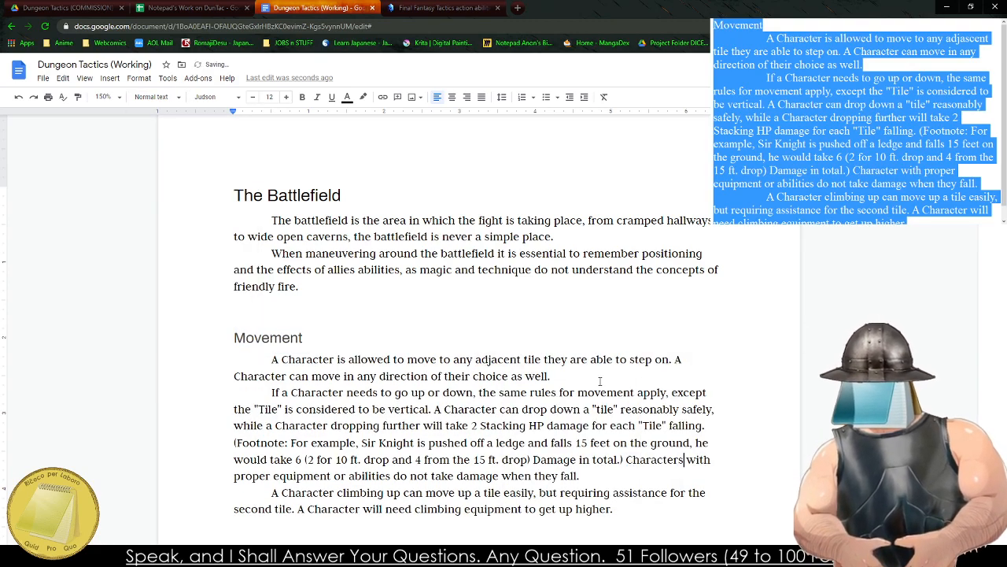
Remove the blank line above the Movement heading and the empty indented line after the climbing paragraph.
left_click(189, 286)
left_click(205, 310)
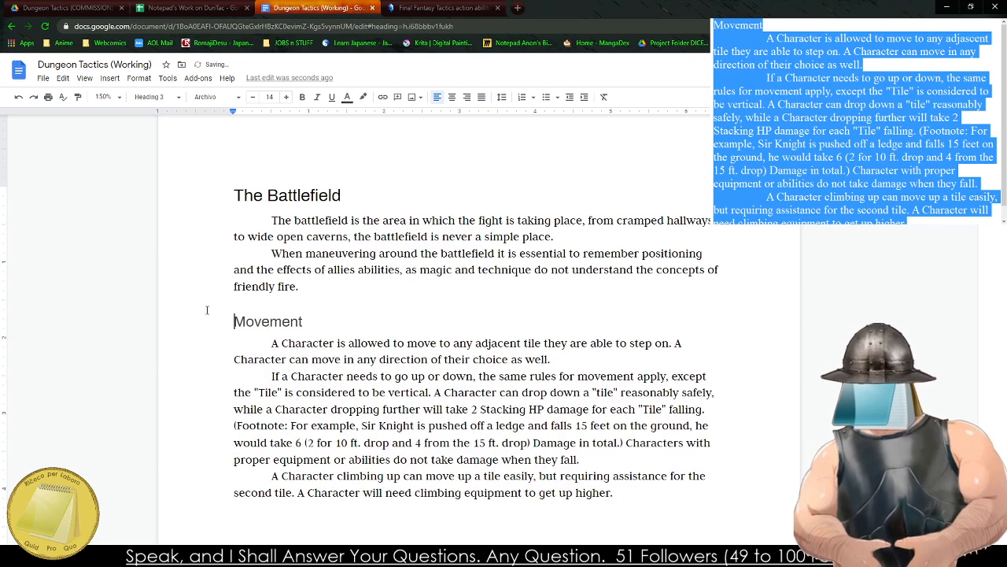
scroll(260, 359, "down", 4)
left_click(649, 247)
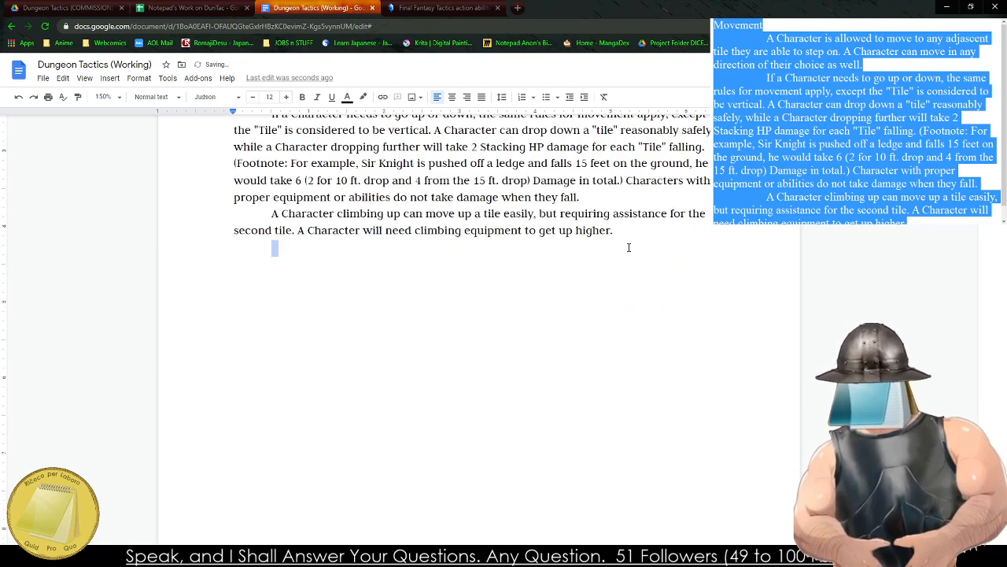
key("BackSpace")
Merge the climbing paragraph into the end of the preceding paragraph about falling.
left_click(187, 216)
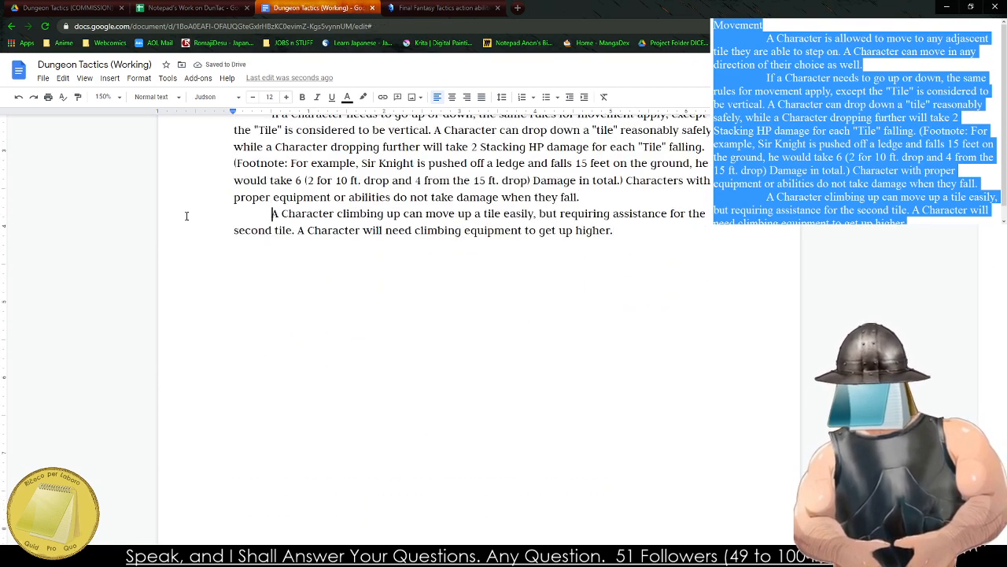
key("BackSpace")
key("BackSpace")
Start a new indented paragraph after the climbing rules with the word "Characters".
left_click(444, 236)
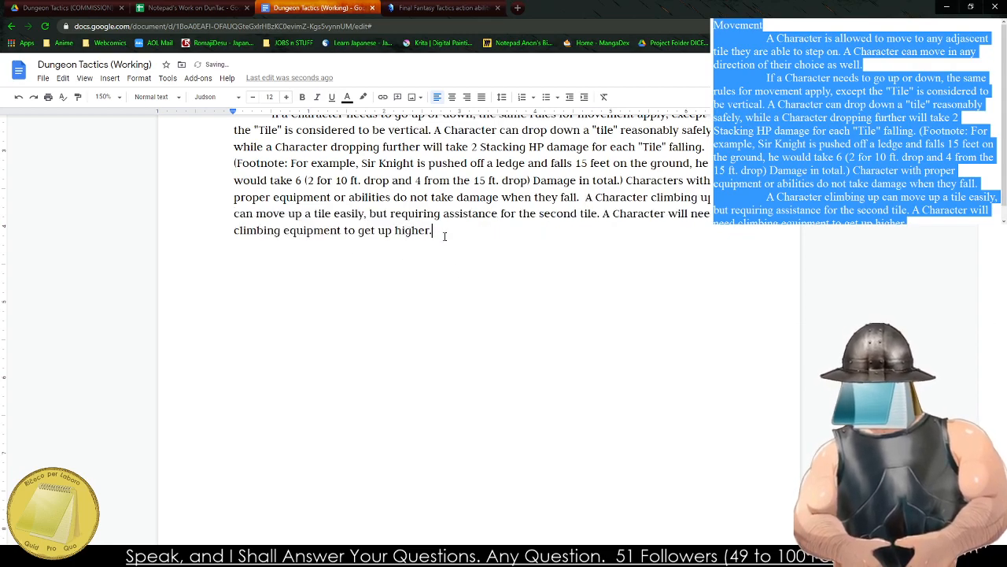
key("Return")
type("Charact")
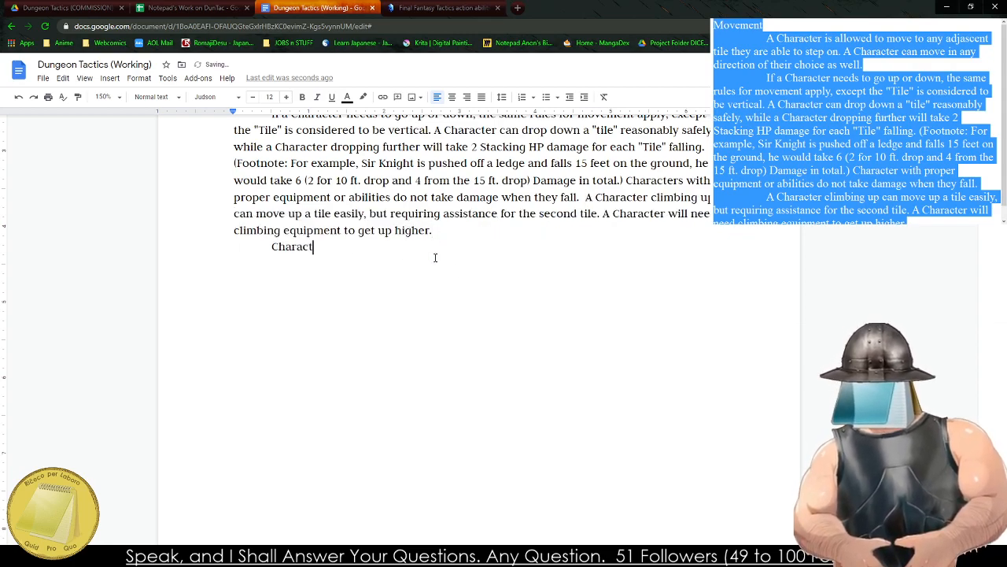
type("ers")
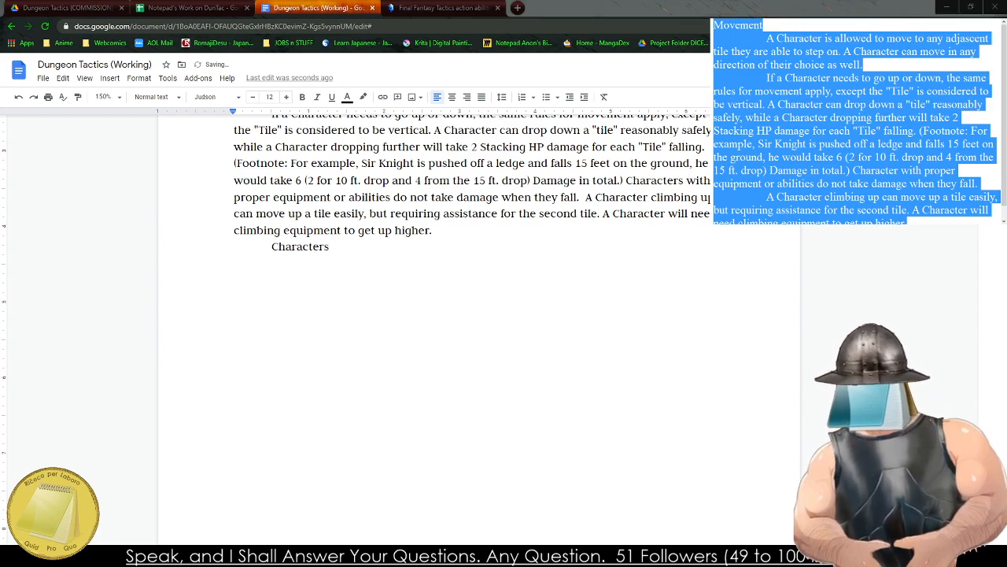
Replace the old draft in the scratch text window with "Characters in hostile or uneven terrain may require".
key("BackSpace")
type("C")
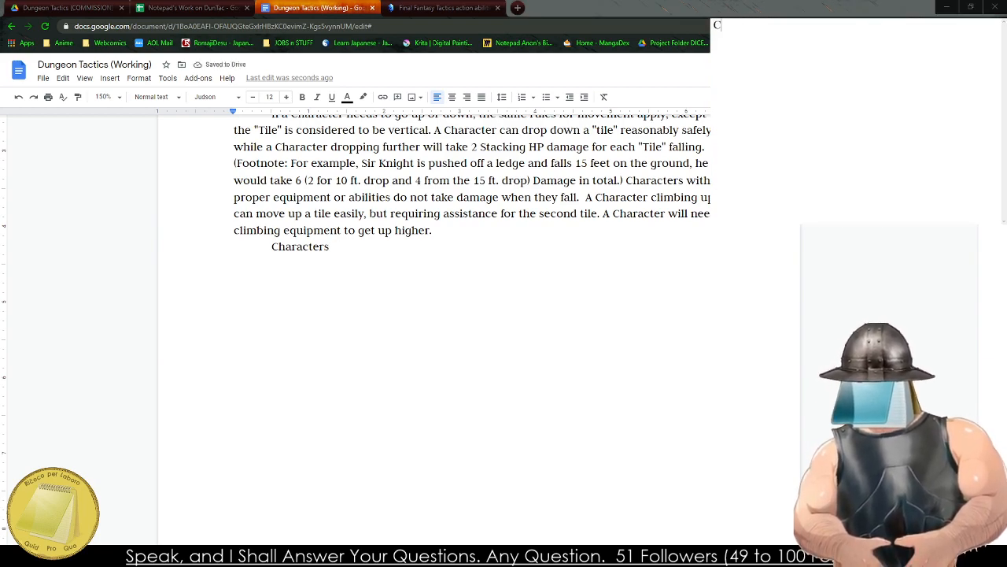
type("haracters in hos")
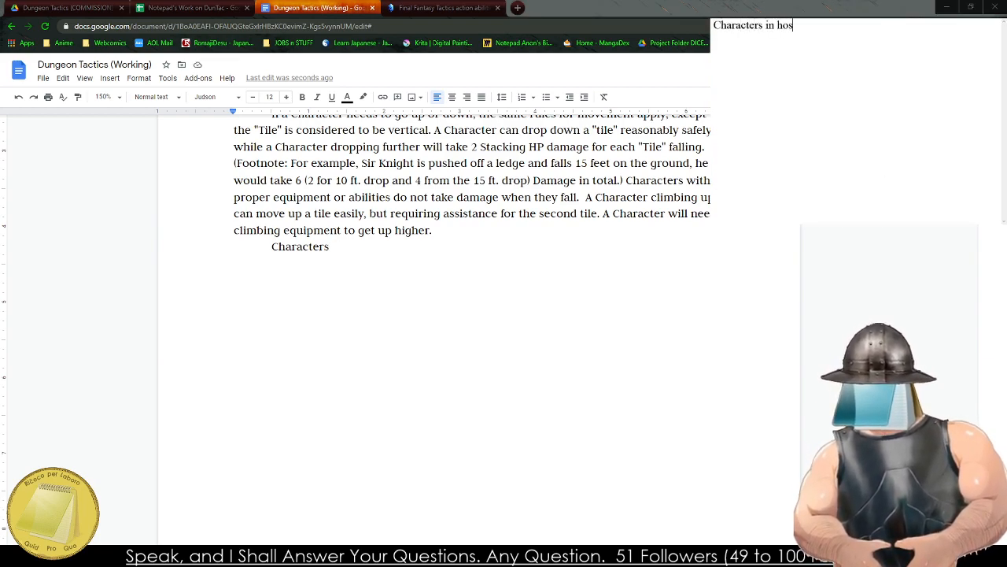
type("tile terrain")
key("BackSpace")
key("BackSpace")
key("BackSpace")
key("BackSpace")
key("BackSpace")
key("BackSpace")
key("BackSpace")
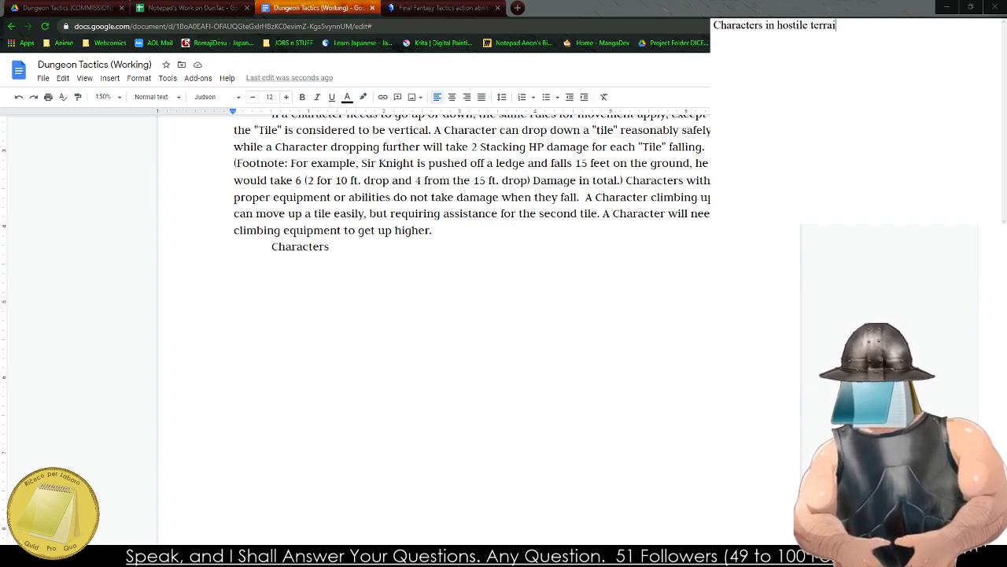
type("or uneven ")
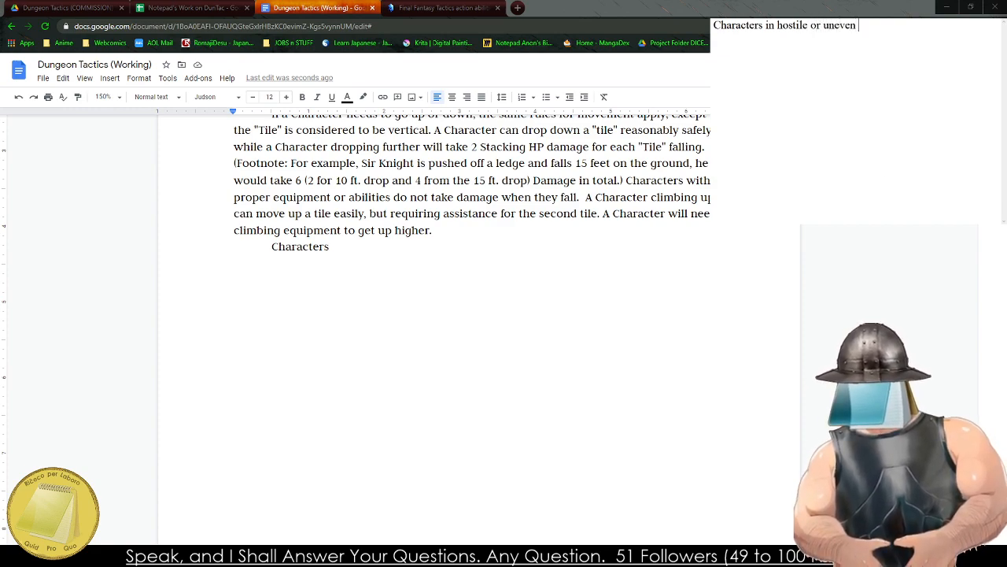
type("terrain may req")
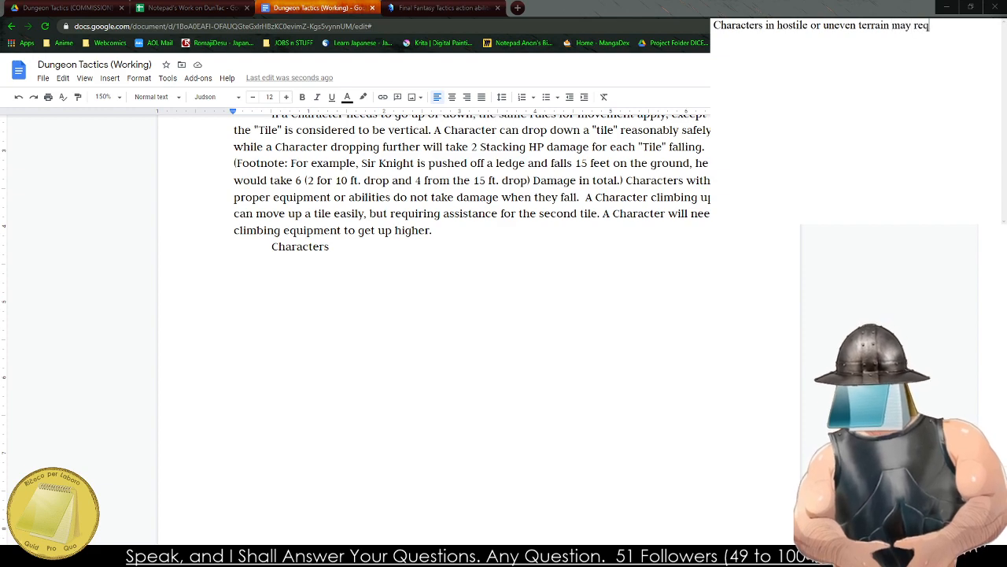
type("uire additional AP")
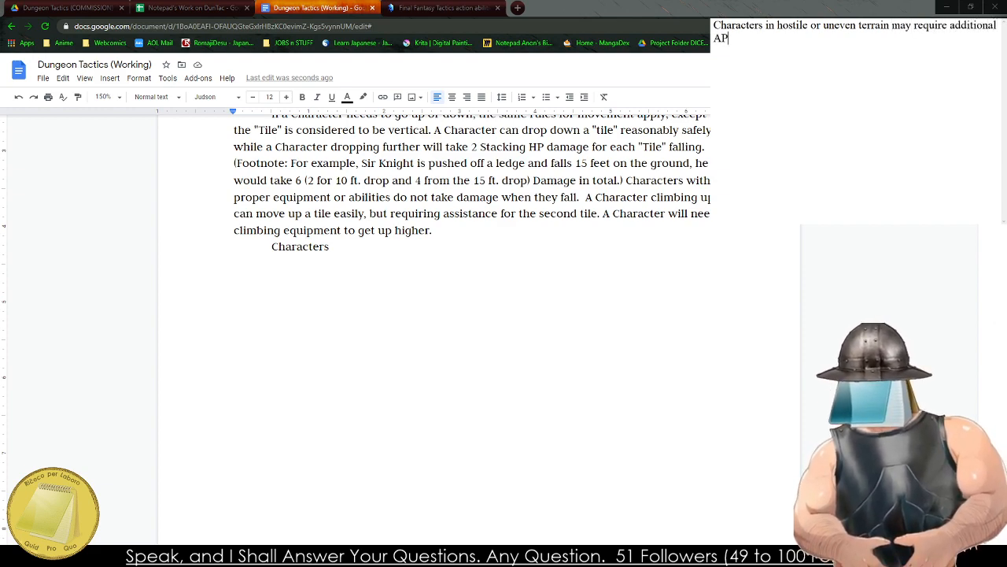
type(" to be spent for")
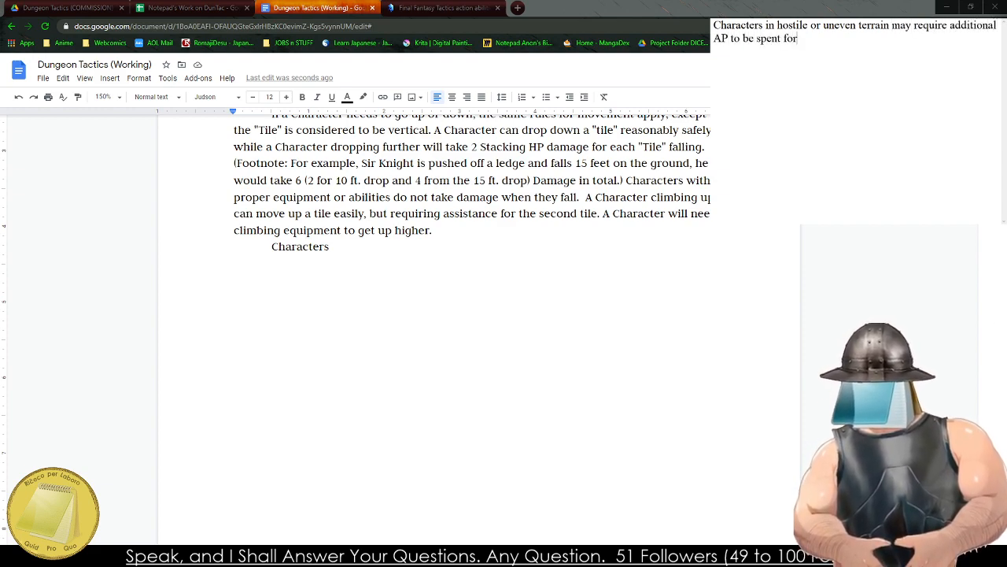
type(" moving through it")
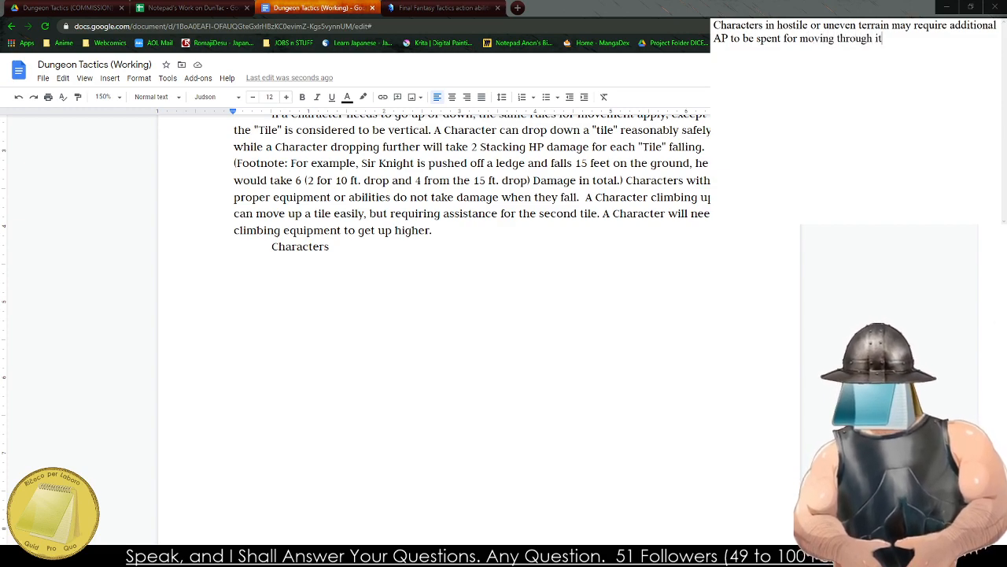
type(". For example, if a")
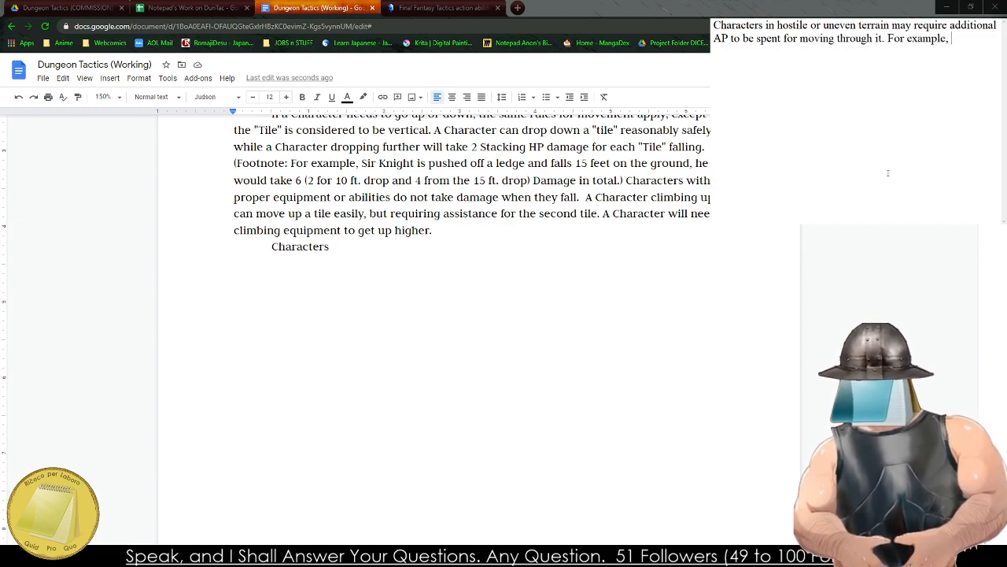
Begin an illustrative sentence after the terrain rule with "For example, if a hallway is".
key("BackSpace")
key("BackSpace")
type("the")
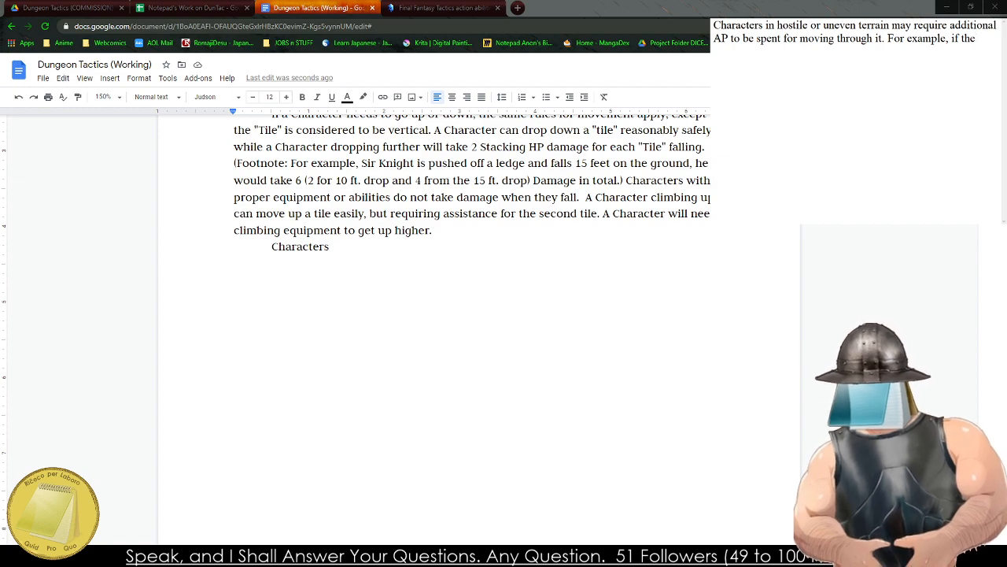
key("BackSpace")
key("BackSpace")
key("BackSpace")
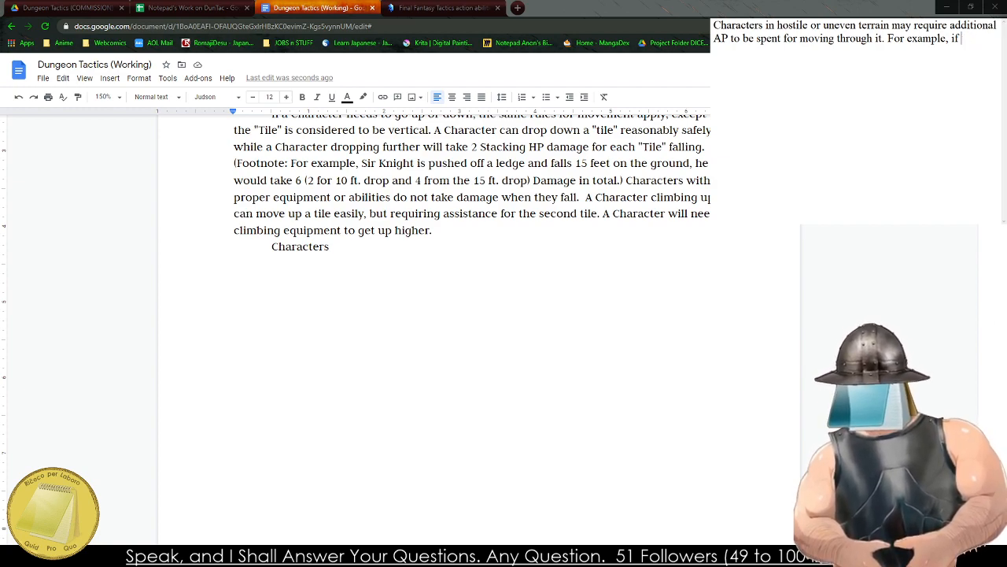
type("a hallway is ")
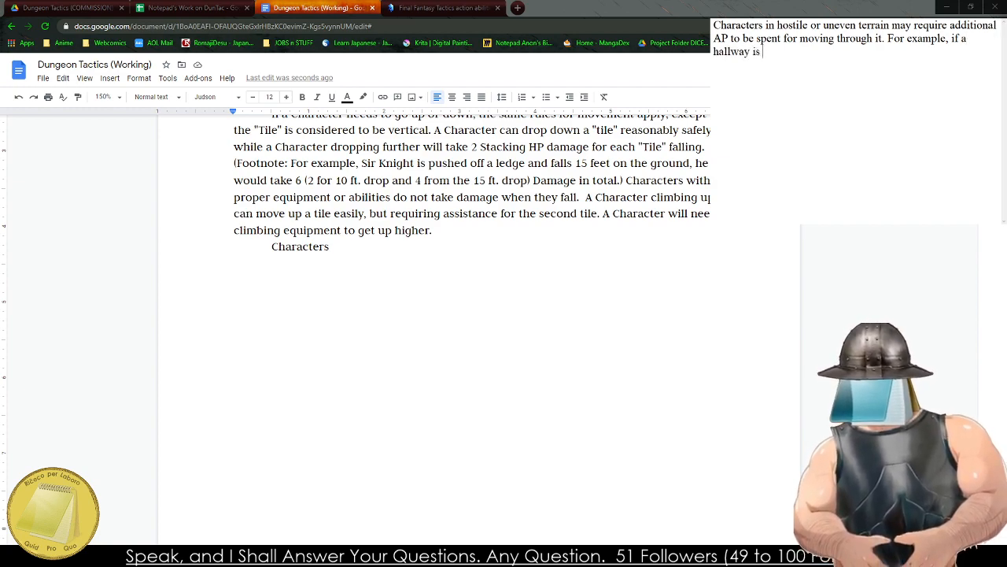
type("frozne")
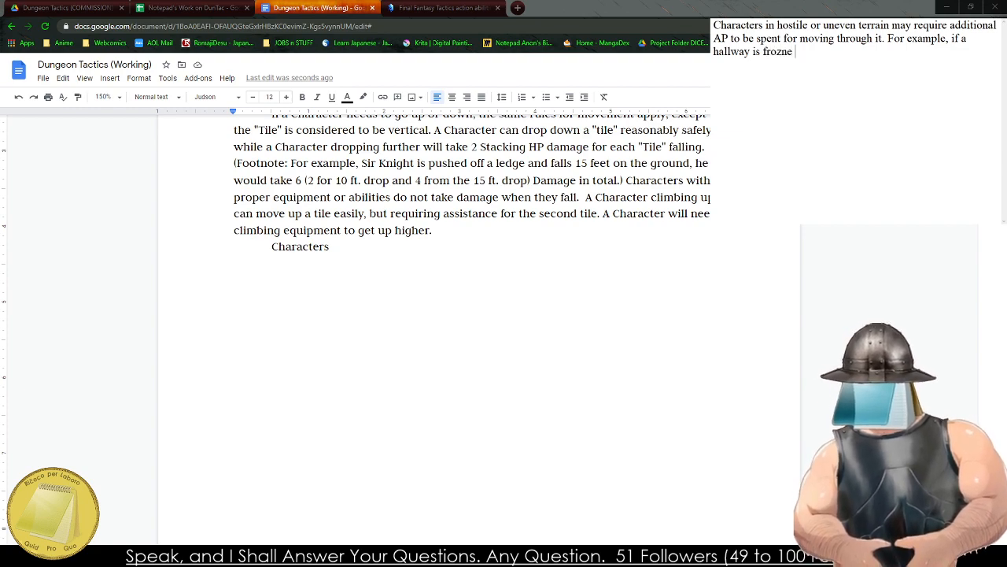
Continue the hallway example with the words "filled with a".
key("BackSpace")
key("BackSpace")
key("BackSpace")
key("BackSpace")
key("BackSpace")
key("BackSpace")
type("frlled with a ")
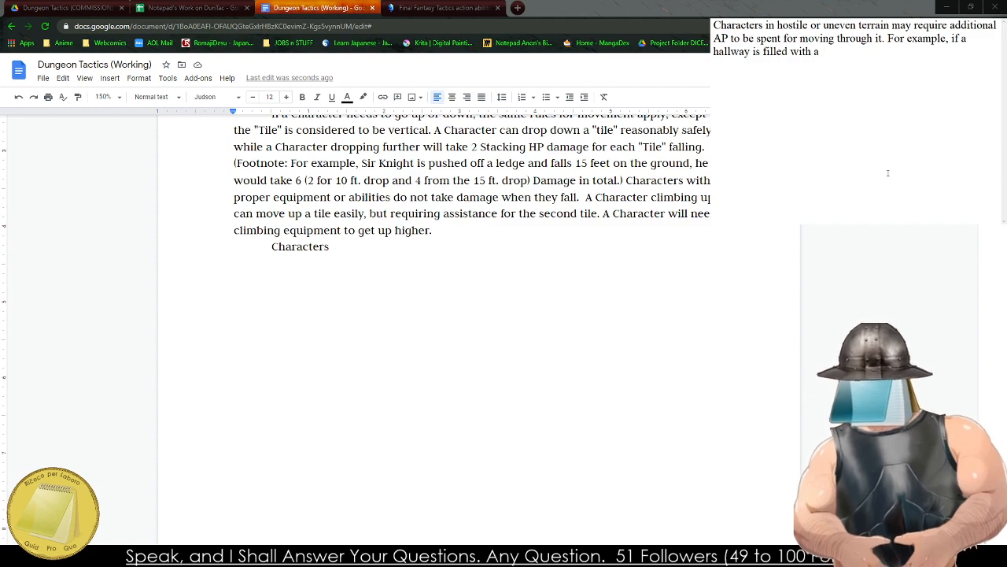
type("jelly like")
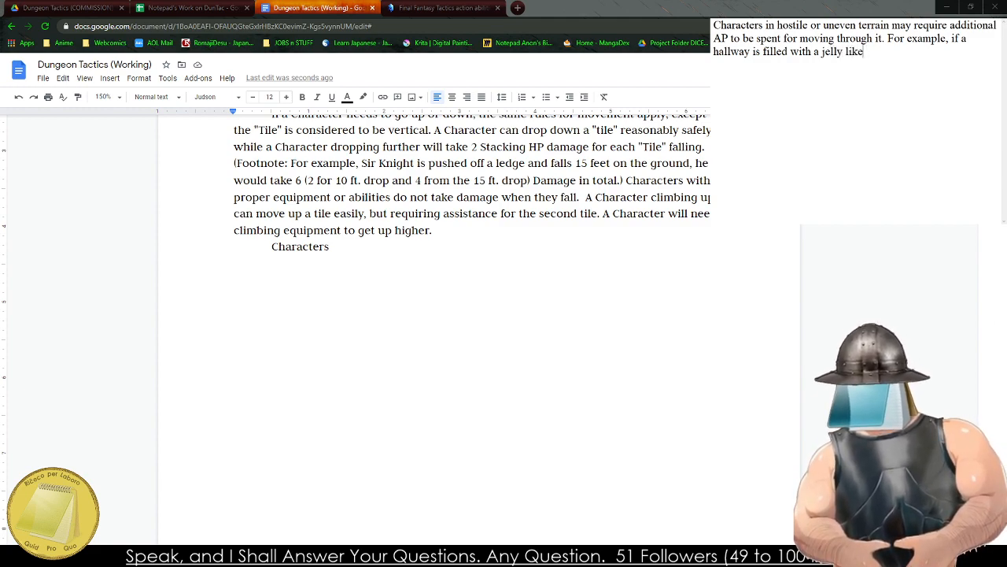
key("BackSpace")
key("BackSpace")
key("BackSpace")
Delete the hallway wording from the scratch draft back to "For example, if".
key("BackSpace")
key("BackSpace")
type("-like")
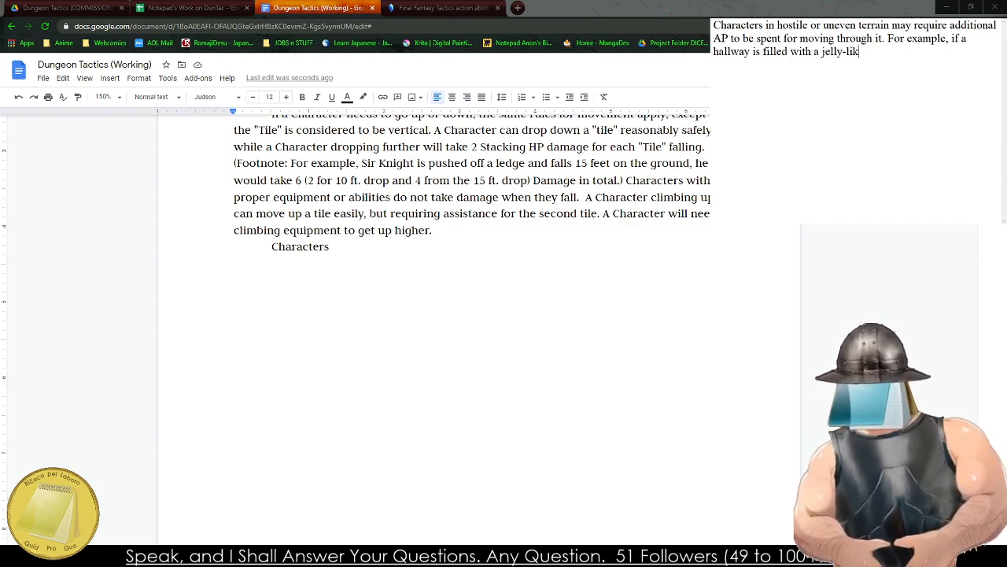
key("BackSpace")
key("BackSpace")
key("BackSpace")
key("BackSpace")
key("BackSpace")
key("BackSpace")
key("BackSpace")
key("BackSpace")
key("BackSpace")
key("BackSpace")
key("BackSpace")
key("BackSpace")
key("BackSpace")
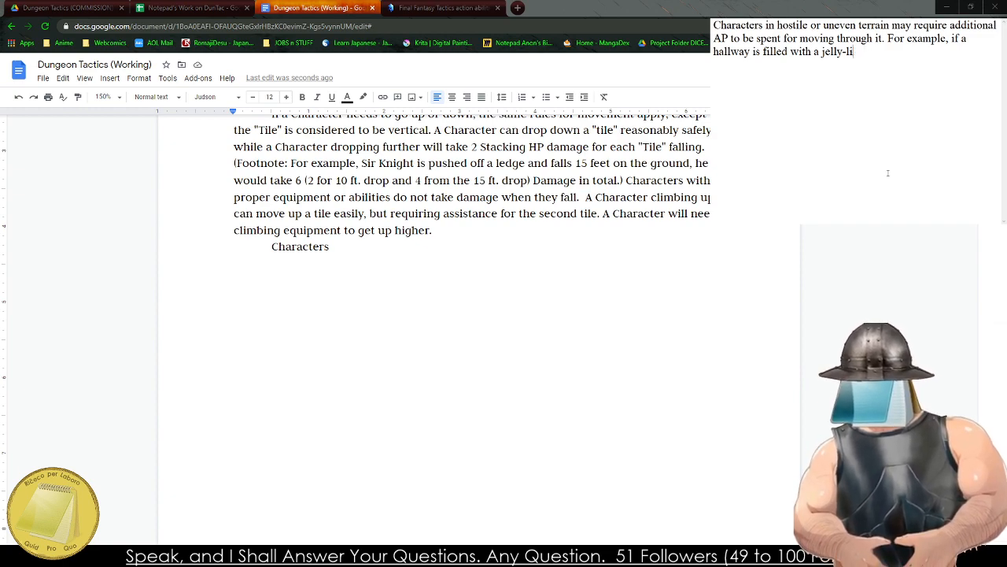
key("BackSpace")
key("BackSpace")
key("BackSpace")
key("BackSpace")
key("BackSpace")
key("BackSpace")
key("BackSpace")
key("BackSpace")
key("BackSpace")
key("BackSpace")
key("BackSpace")
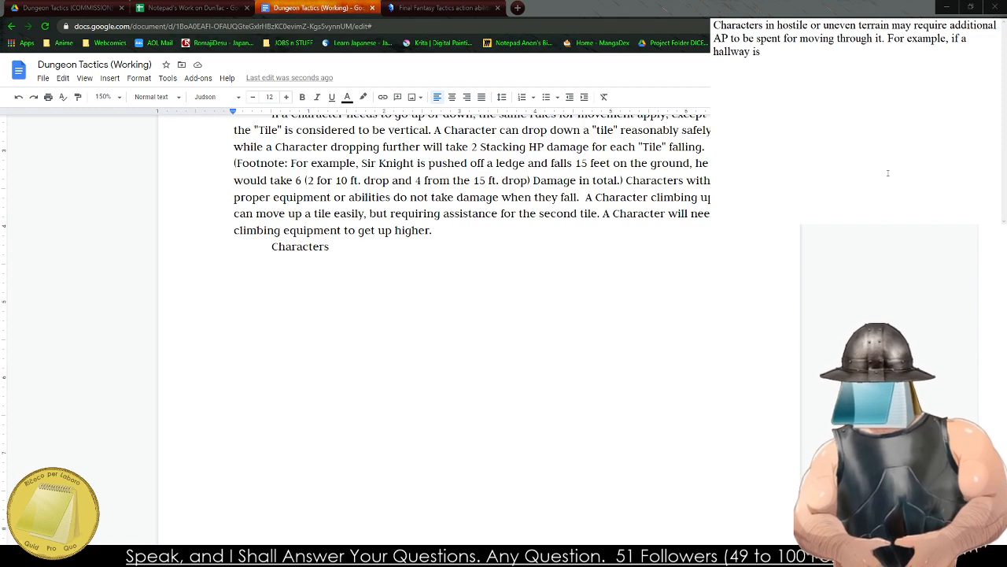
key("BackSpace")
key("BackSpace")
key("BackSpace")
key("BackSpace")
key("BackSpace")
key("BackSpace")
key("BackSpace")
key("BackSpace")
key("BackSpace")
key("BackSpace")
key("BackSpace")
key("BackSpace")
key("BackSpace")
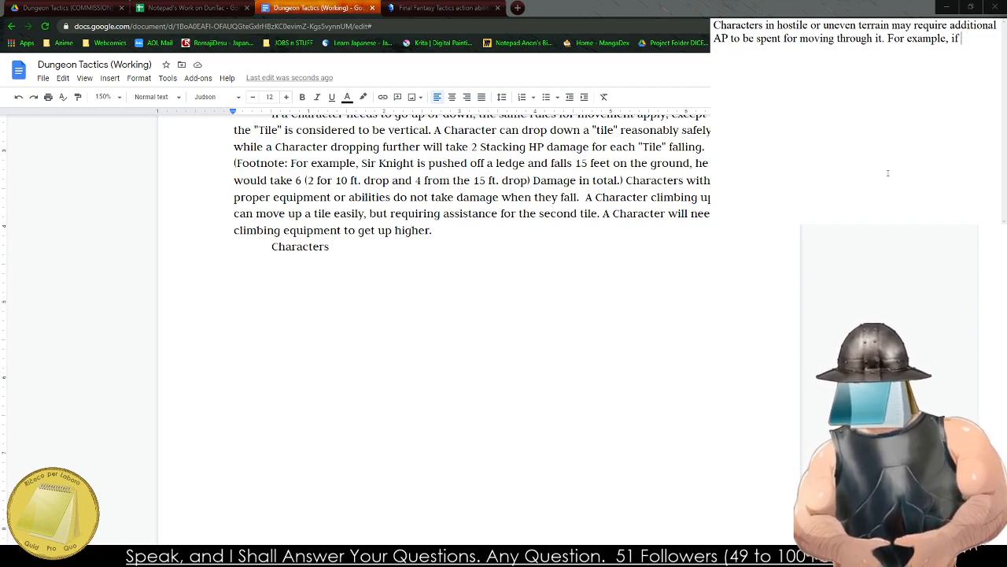
Continue the terrain example with "travelling through a partially submerged section of the dungeon,".
type("travelling throug")
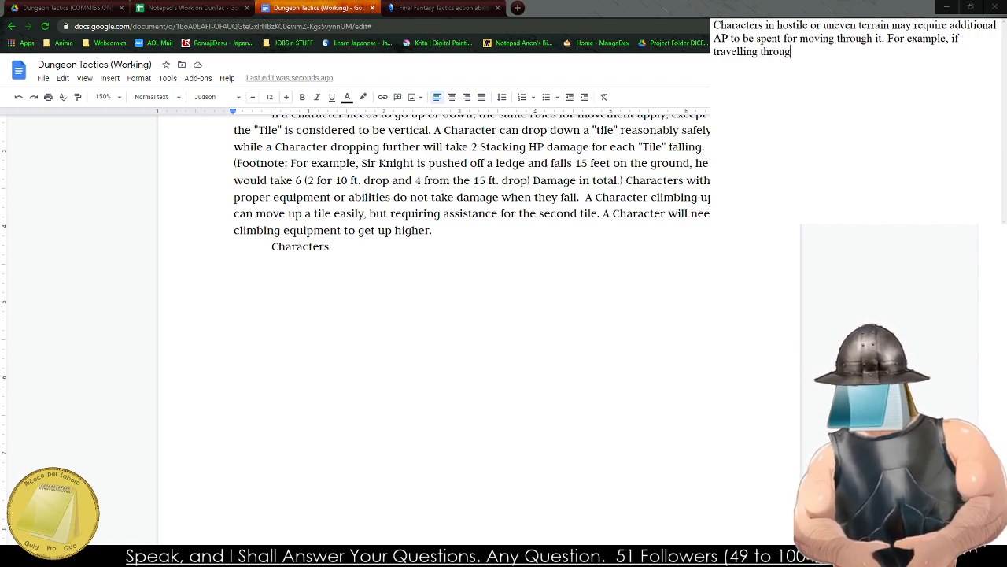
type("h a half-")
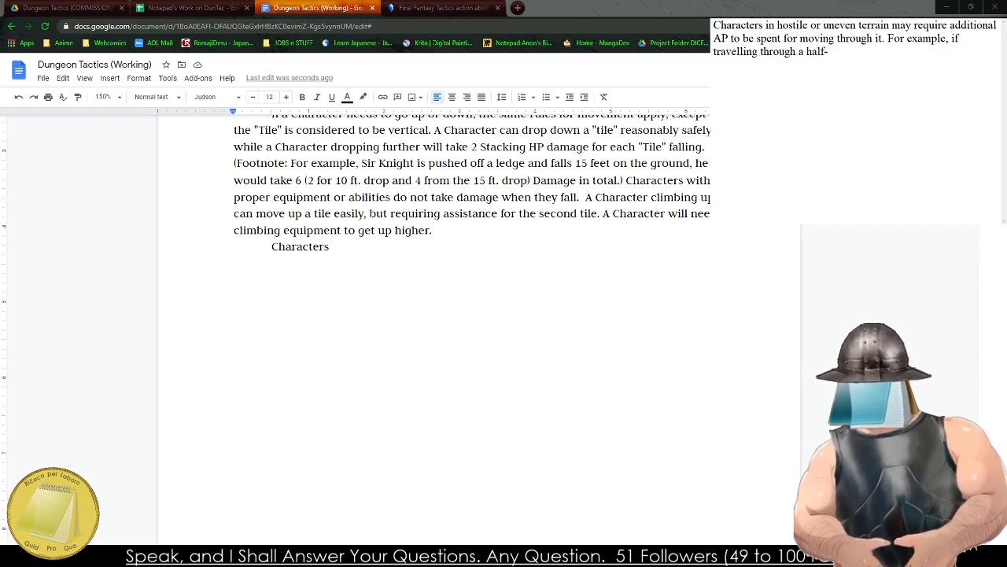
key("BackSpace")
key("BackSpace")
key("BackSpace")
key("BackSpace")
key("BackSpace")
type("par")
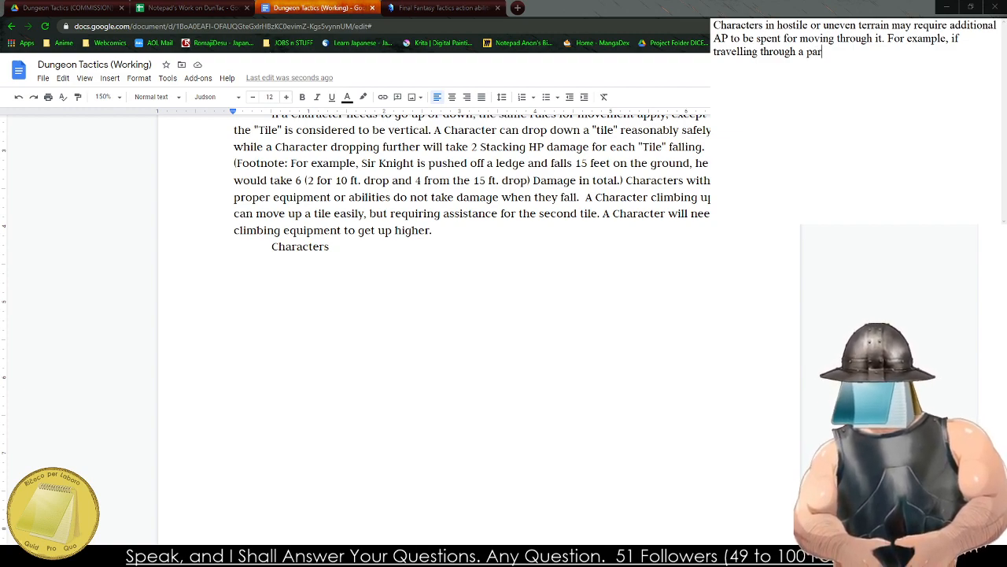
type("tially submer")
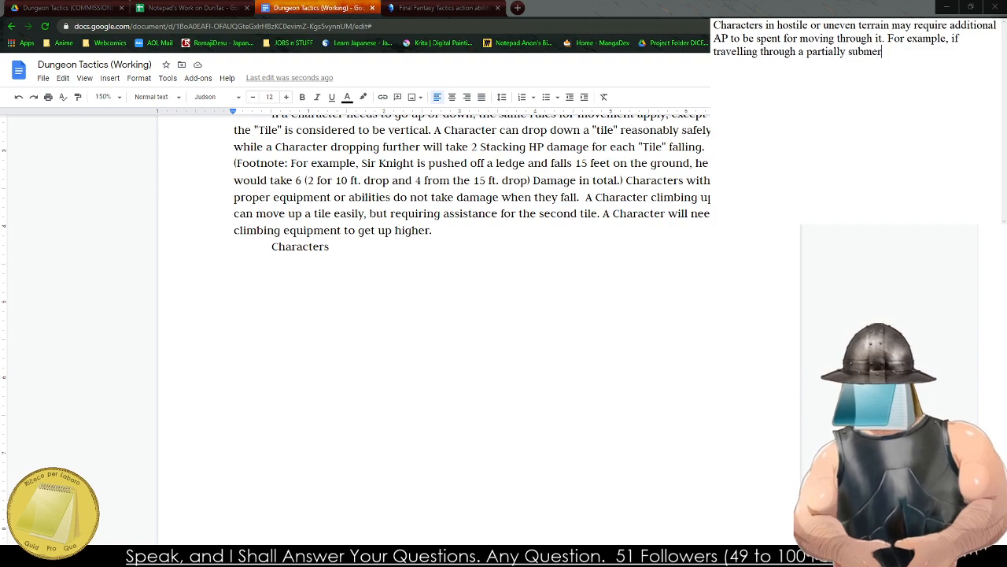
type("ged section fo")
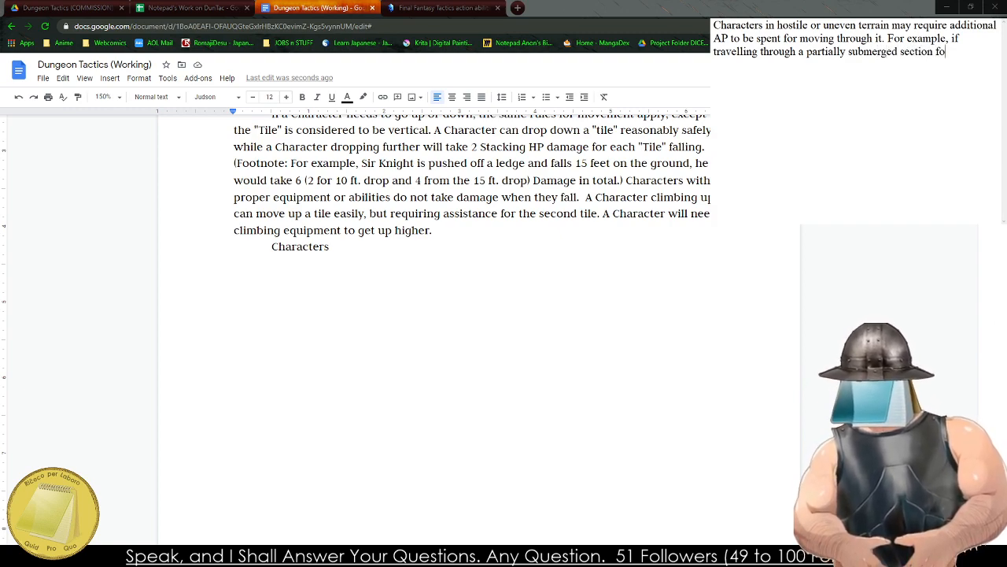
key("BackSpace")
key("BackSpace")
type("of the dungeon,")
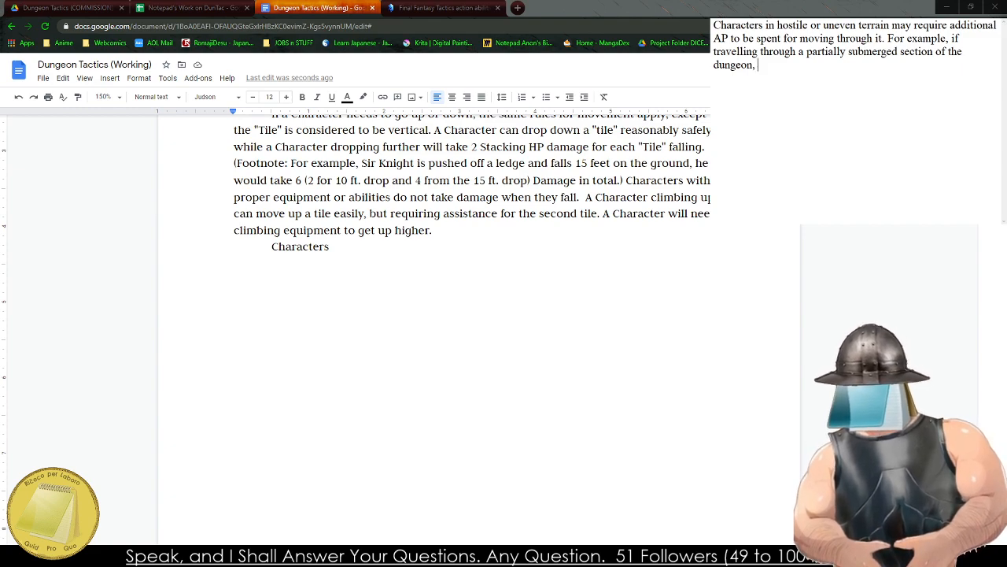
type(" it may take ")
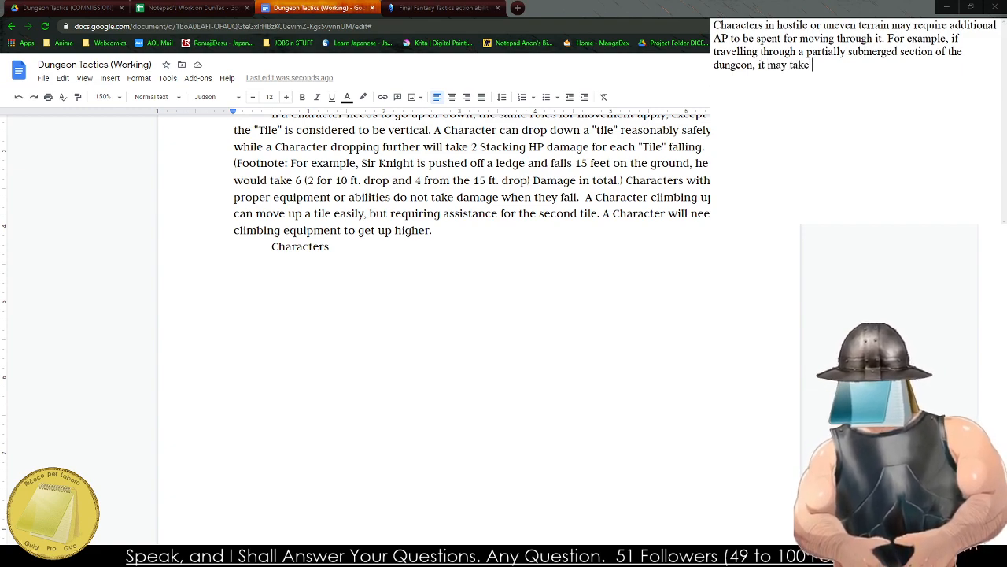
type("2 AP to wade ")
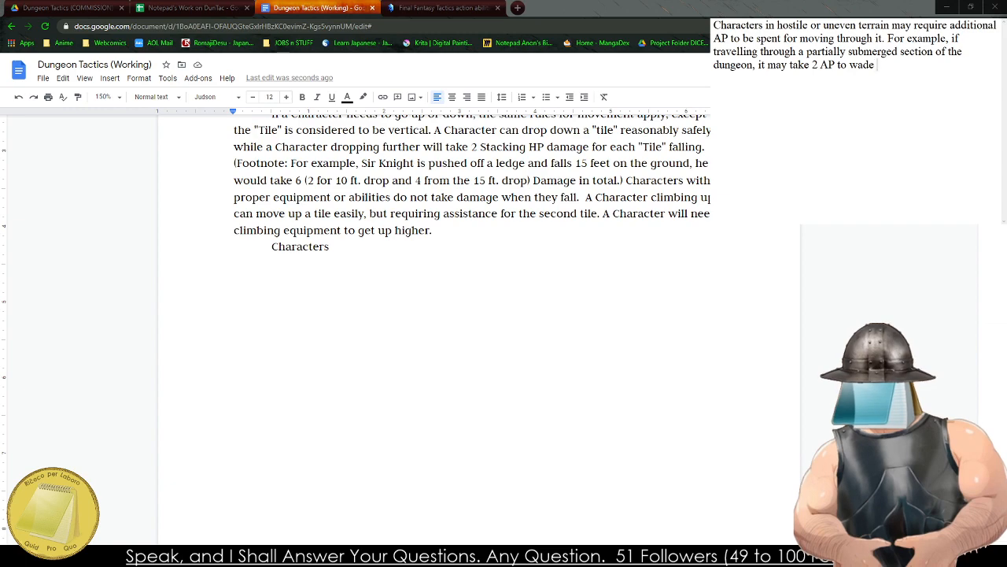
type("through")
Finish the terrain example with "it may take 2 AP to wade through the muck.".
key("BackSpace")
key("BackSpace")
key("BackSpace")
key("BackSpace")
key("BackSpace")
key("BackSpace")
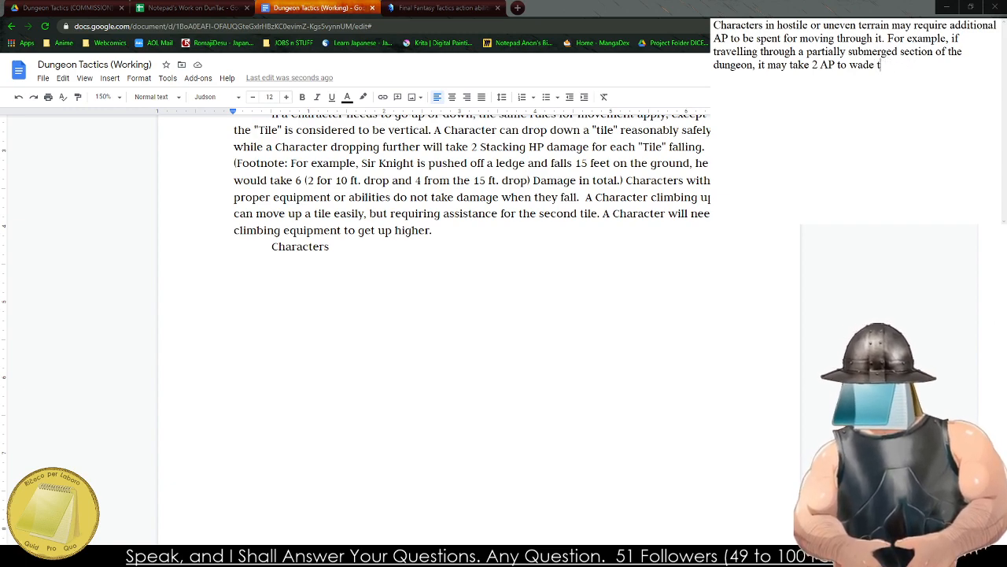
type("hrough the muck ")
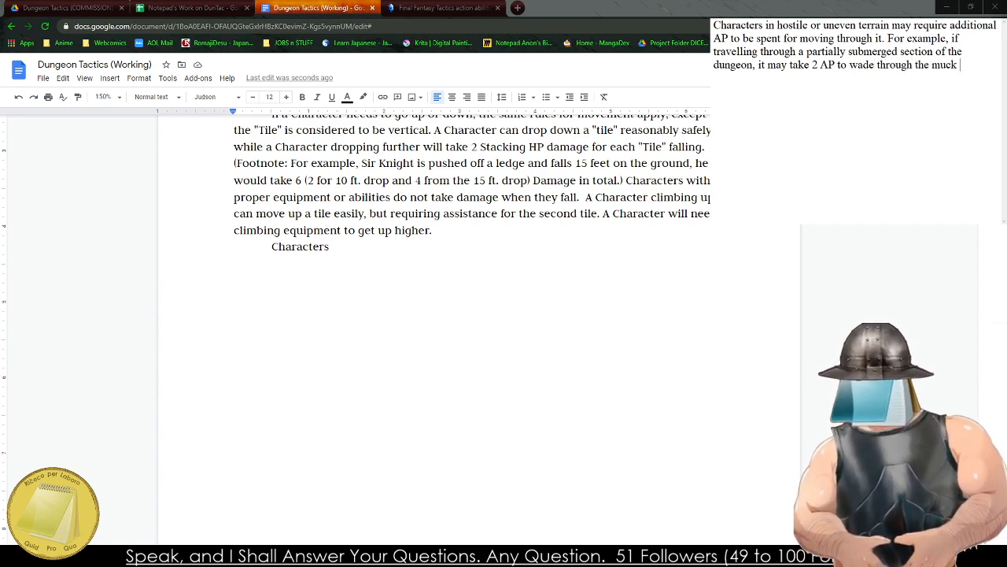
type(".")
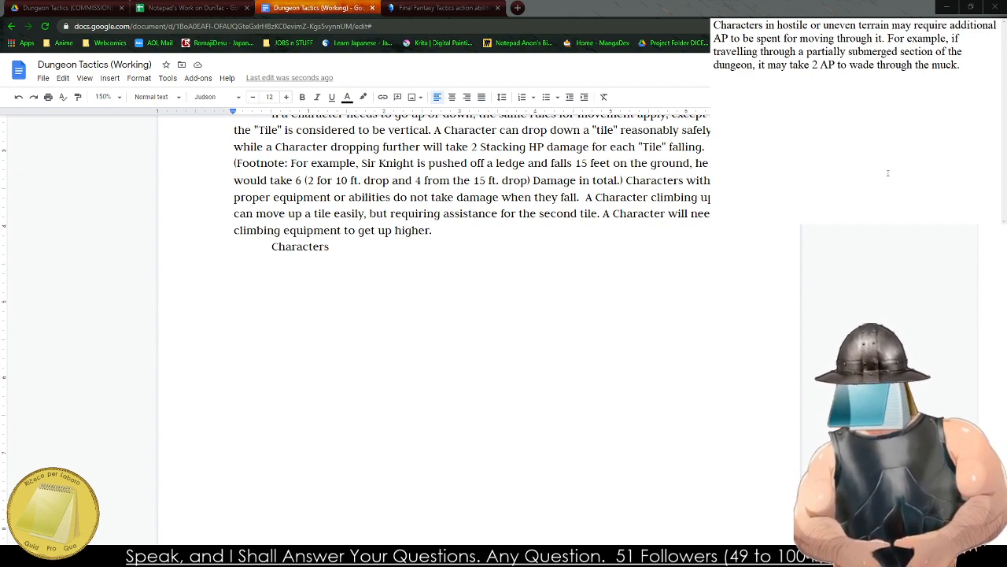
Copy the whole terrain draft over the unfinished "Characters" line at the end of the rulebook's movement rules.
key("ctrl+a")
key("ctrl+c")
triple_click(276, 247)
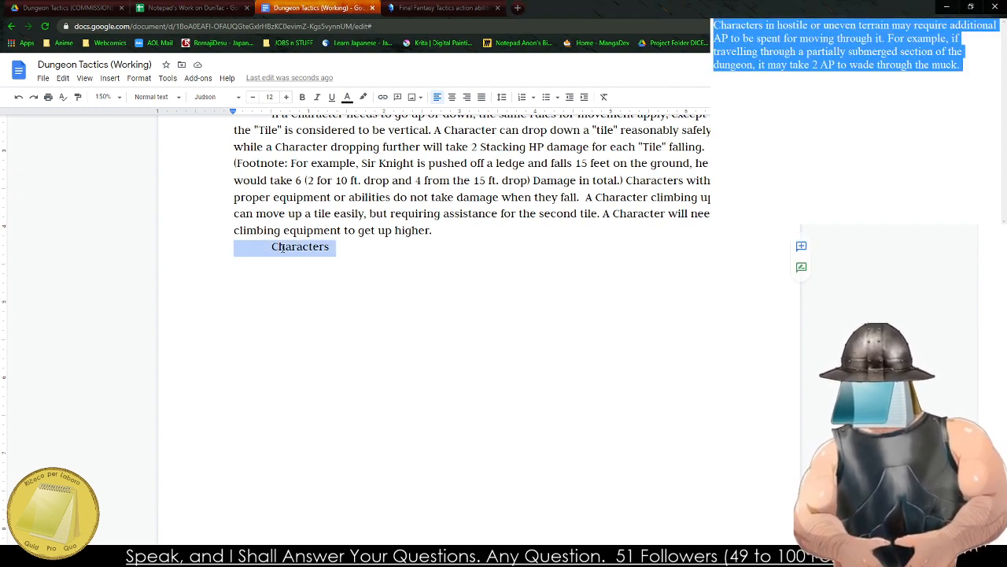
key("ctrl+v")
key("alt+Tab")
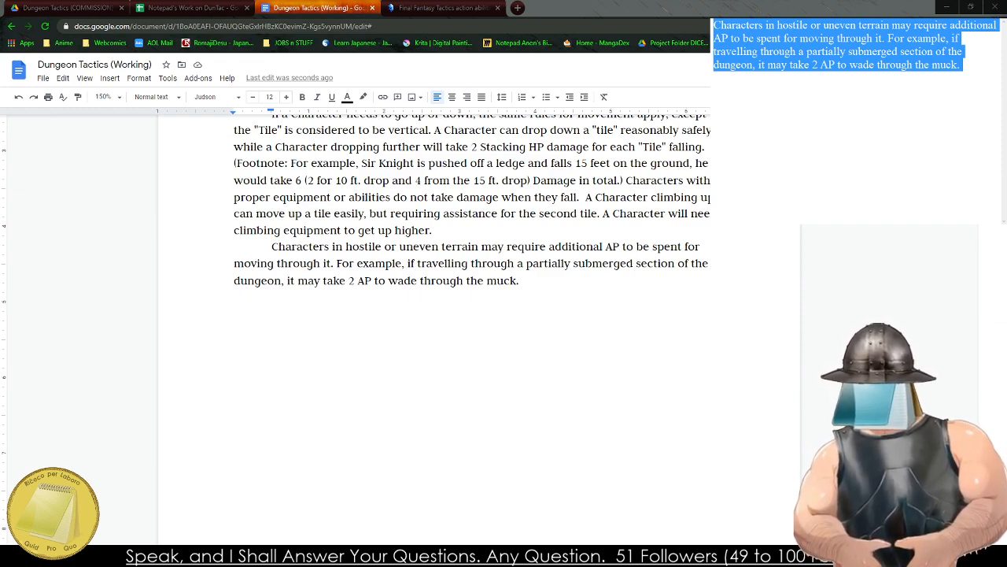
double_click(455, 370)
key("alt+Tab")
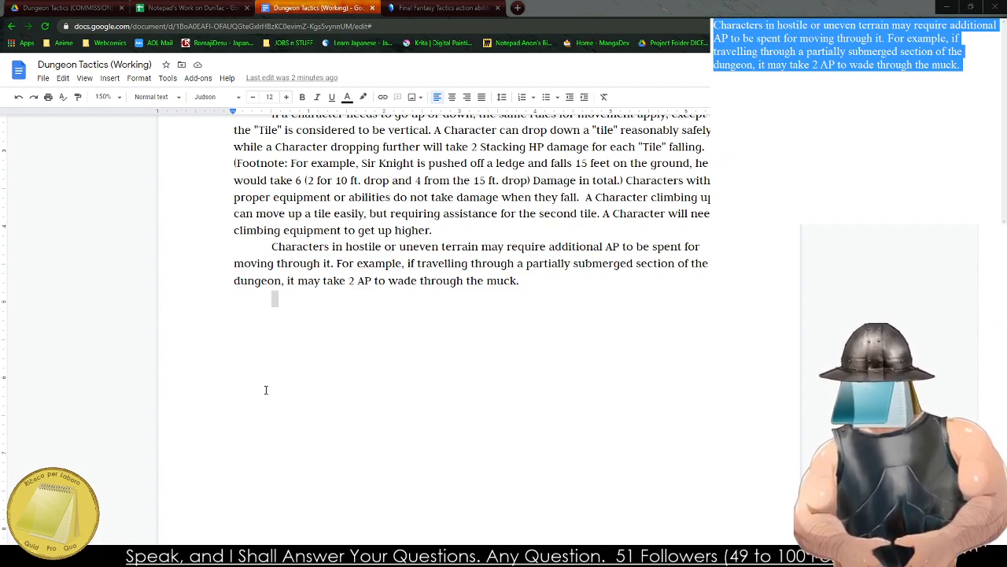
left_click(303, 317)
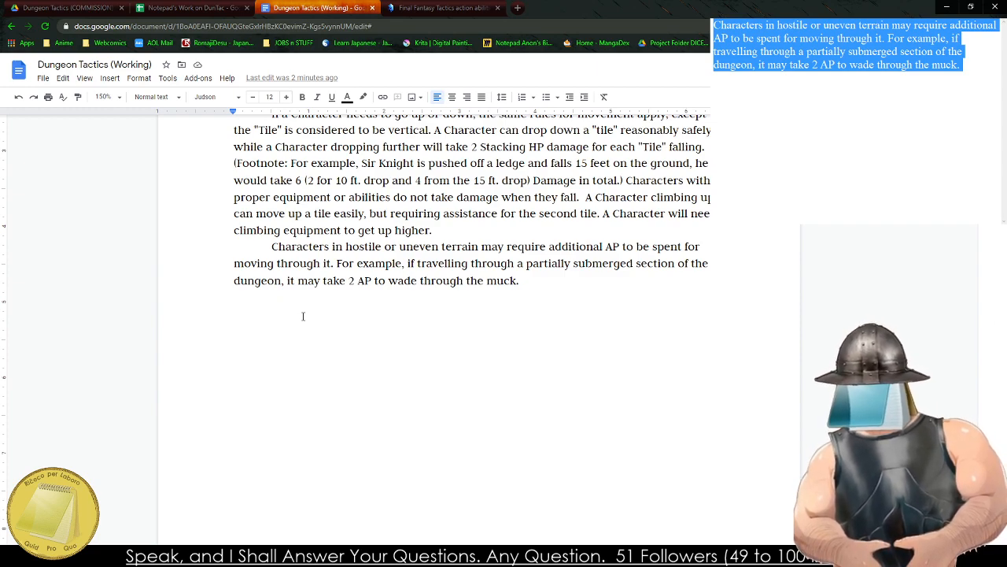
left_click(535, 295)
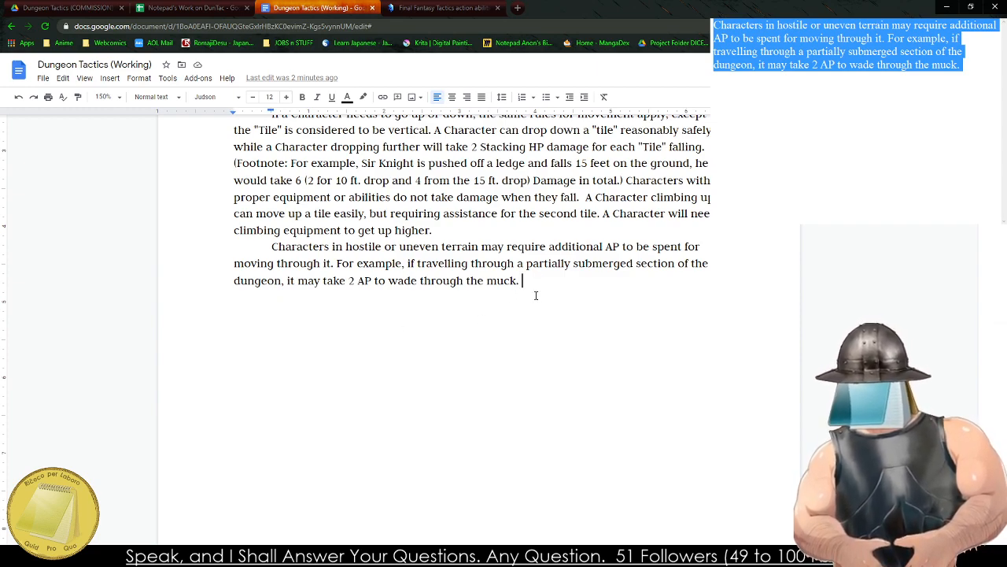
Replace the old scratch text with a new rule beginning "If a Character were to find themselves submerged in water,".
left_click(398, 550)
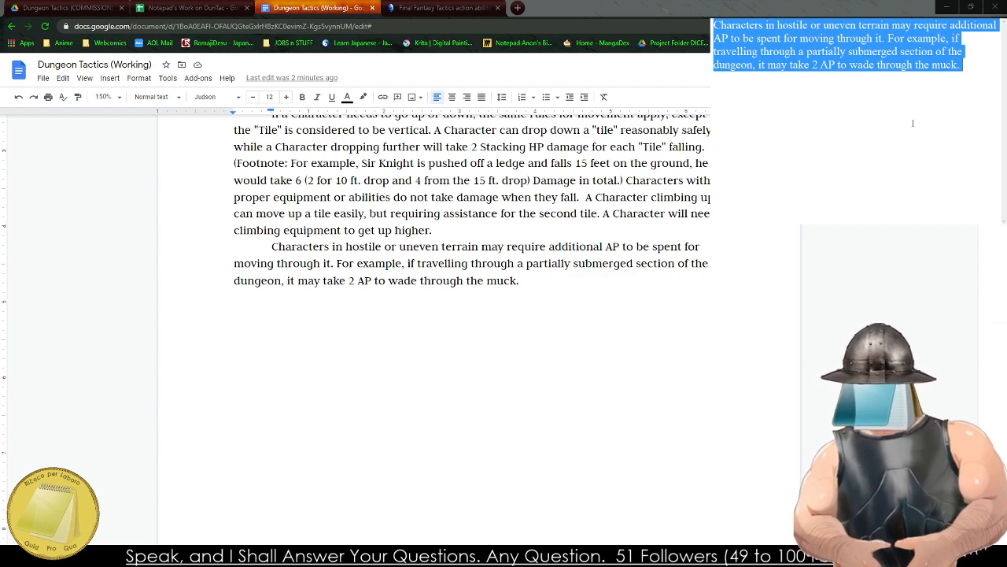
type("If a Character ")
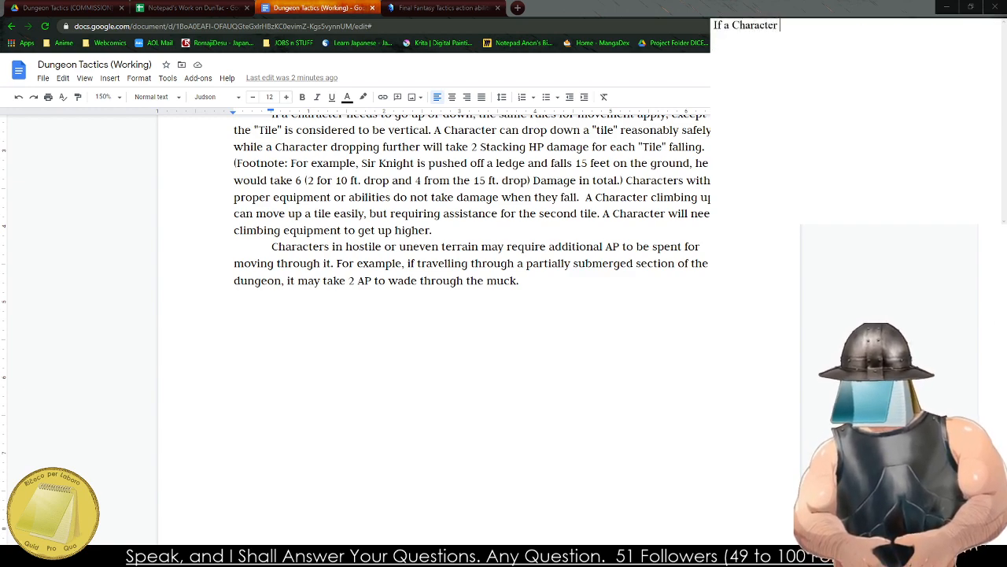
type("were to find thems")
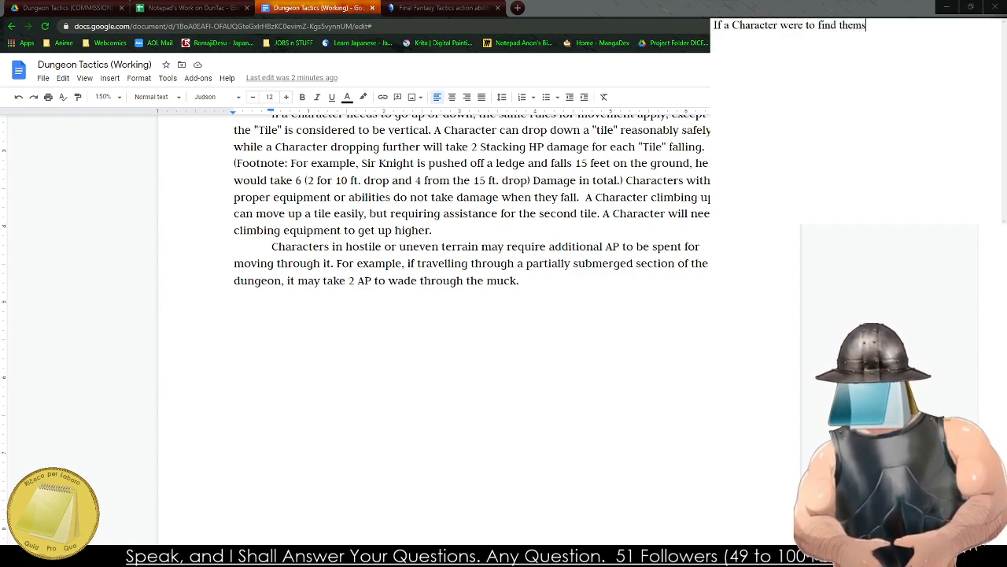
type("elves subme")
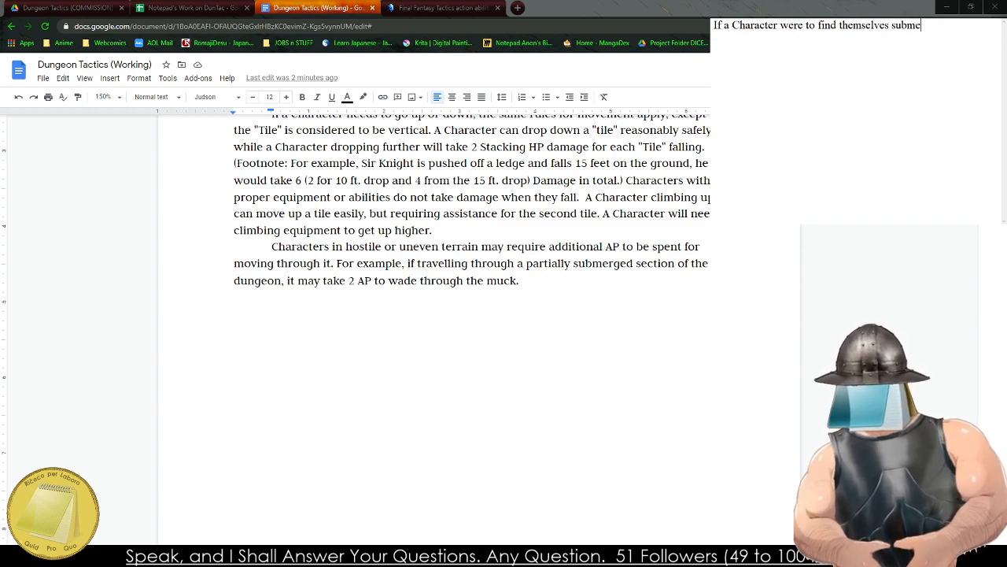
type("rged in")
key("BackSpace")
key("BackSpace")
key("BackSpace")
key("BackSpace")
key("BackSpace")
key("BackSpace")
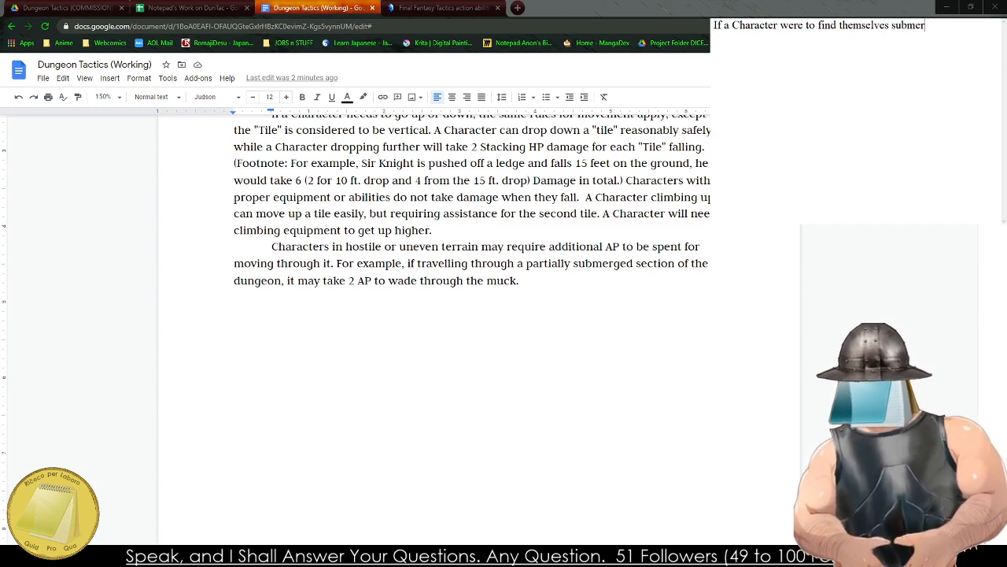
type("ged in water, teh")
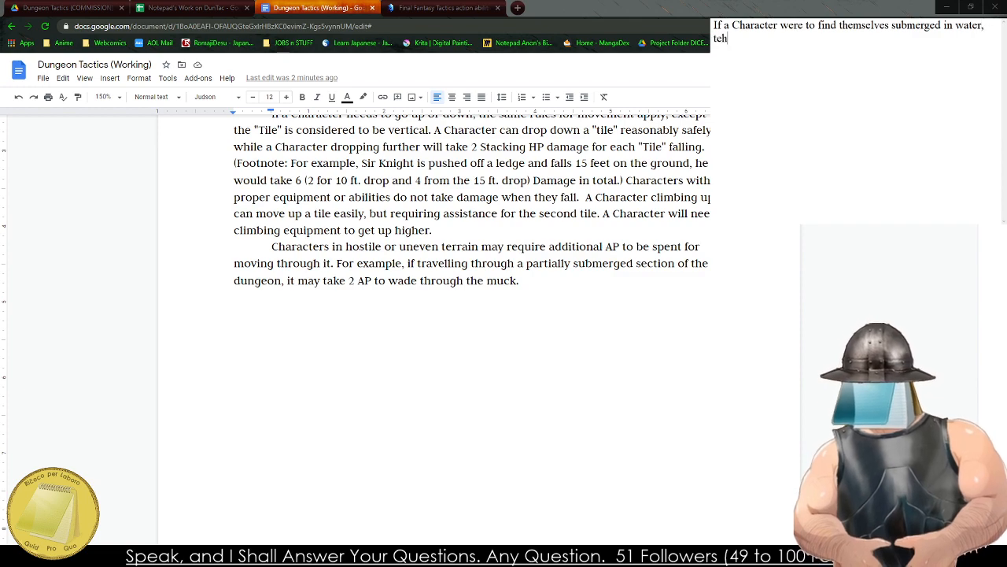
type("y mus")
Continue the submersion rule with "they must expend their Armor Rating".
key("BackSpace")
key("BackSpace")
key("BackSpace")
key("BackSpace")
key("BackSpace")
key("BackSpace")
key("BackSpace")
type("hey must e")
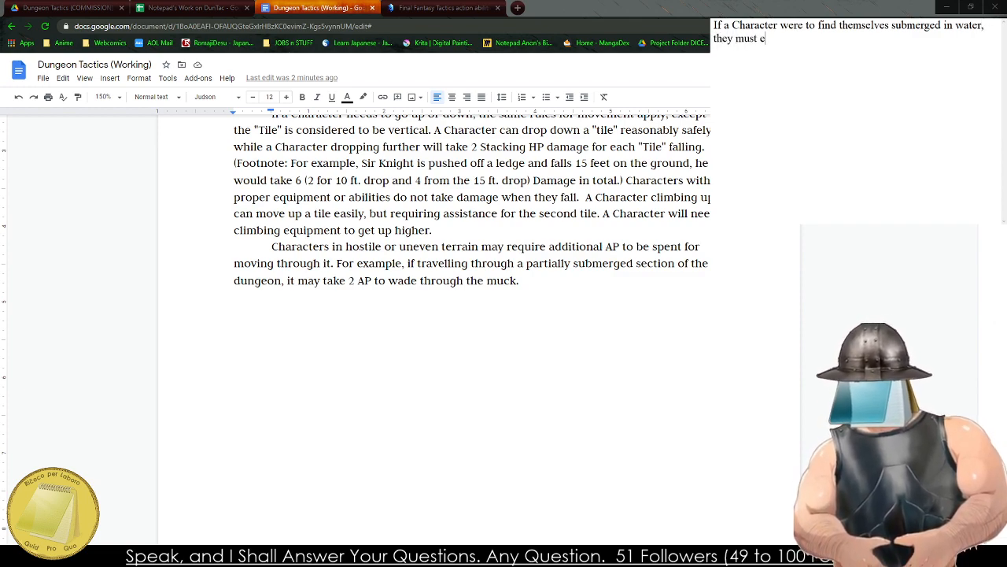
type("xpend their Armo")
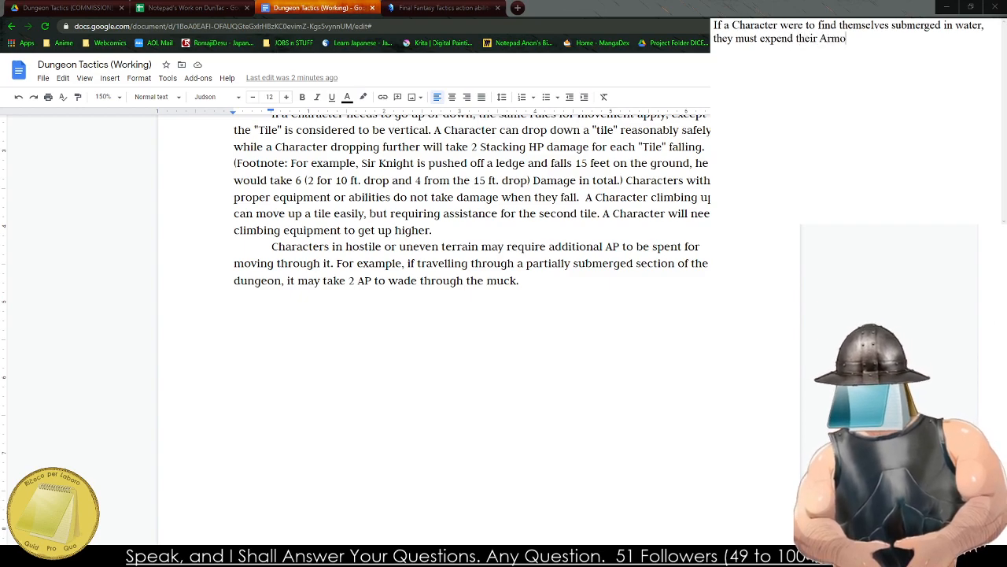
type("r Rating")
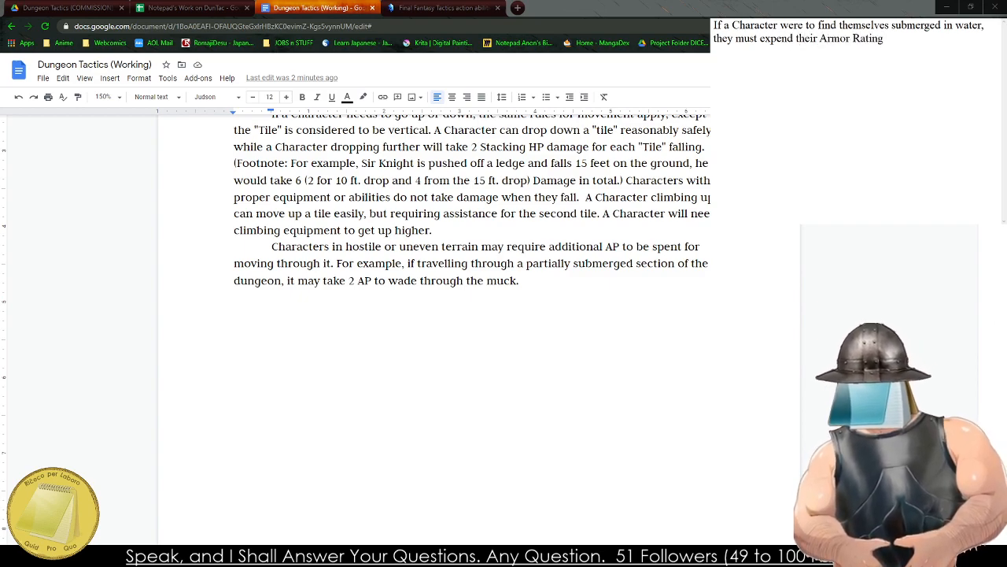
Following the Equipment table's armour terminology, replace "Rating" in the submersion rule with "Protection in AP".
scroll(479, 329, "up", 20)
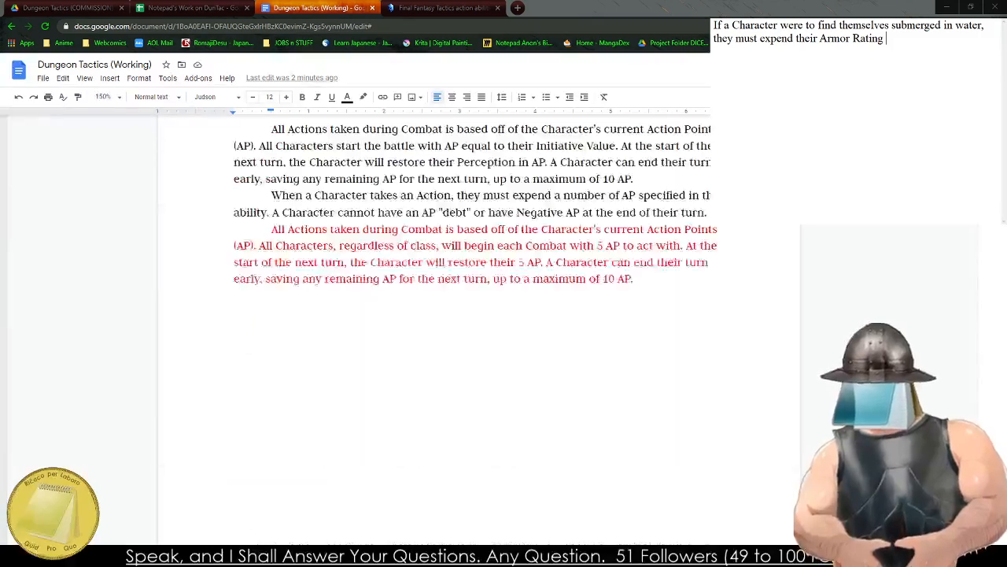
scroll(479, 329, "up", 10)
scroll(479, 329, "down", 3)
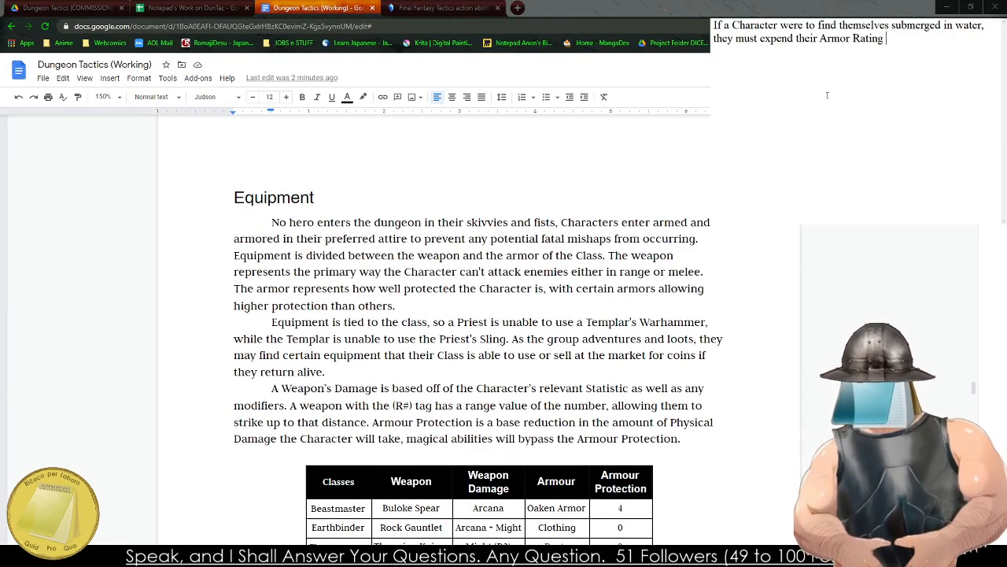
scroll(478, 329, "down", 4)
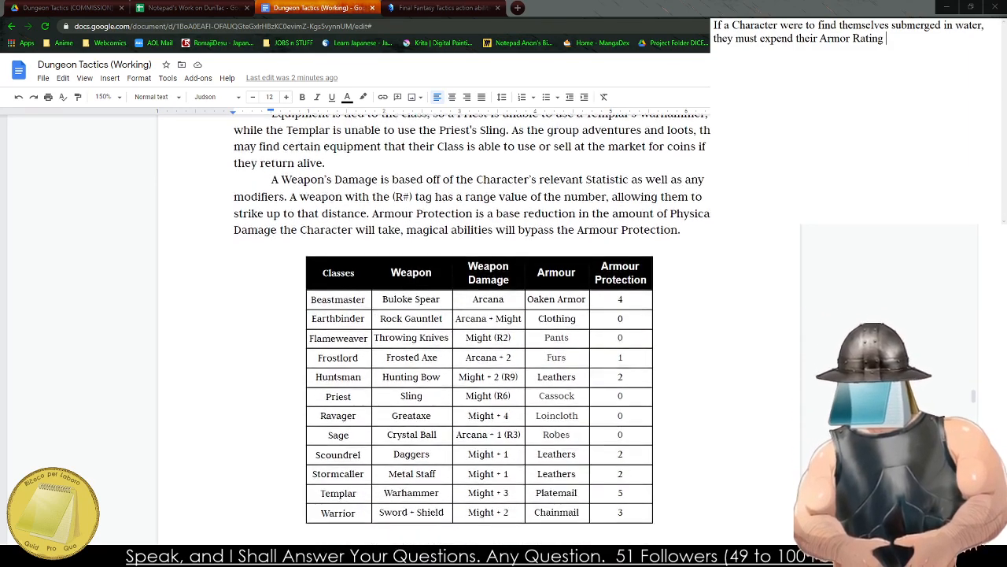
key("shift+Left")
key("shift+Left")
key("shift+Left")
key("shift+Left")
key("shift+Left")
key("shift+Left")
key("shift+Left")
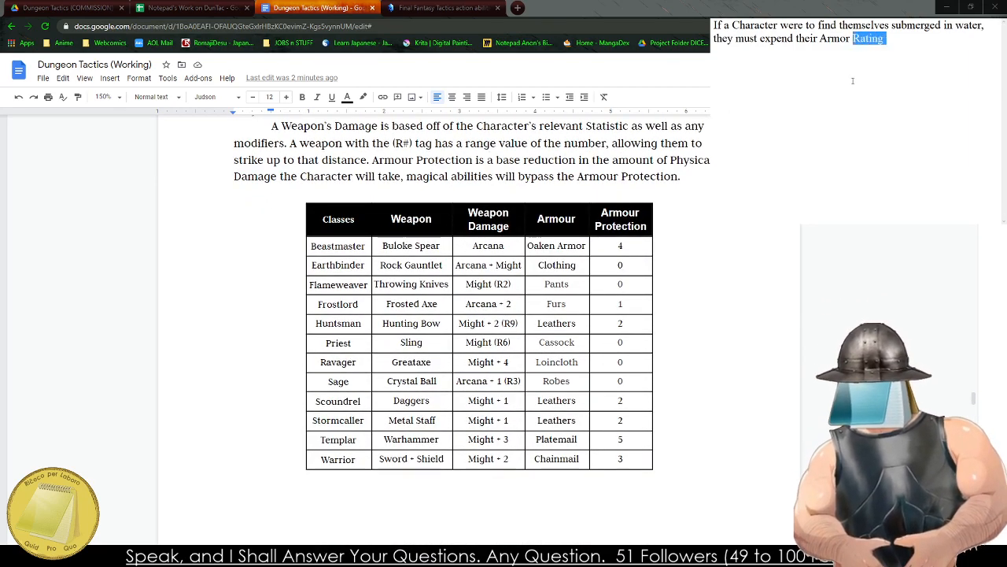
type("Protection in AP")
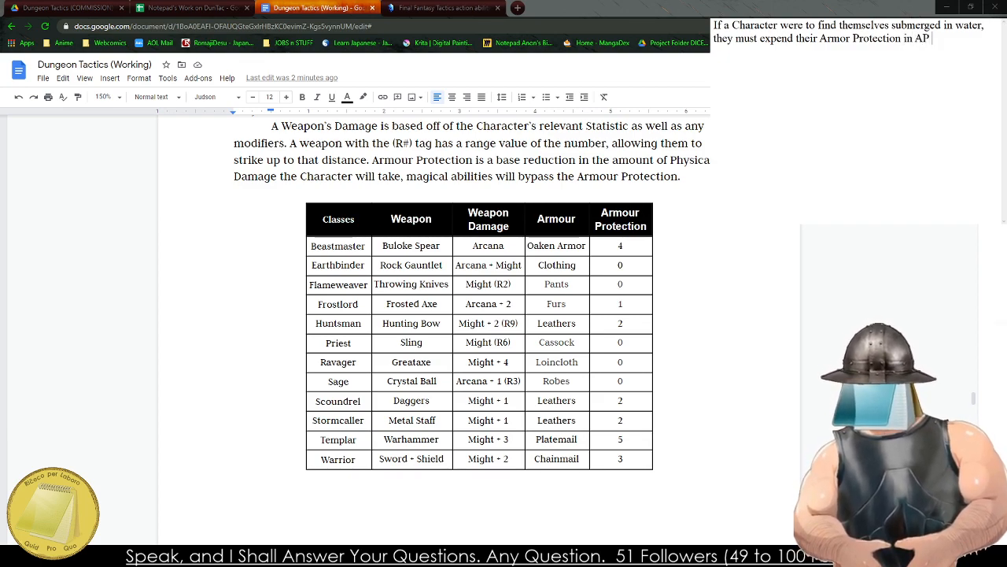
type(" to stay afloa")
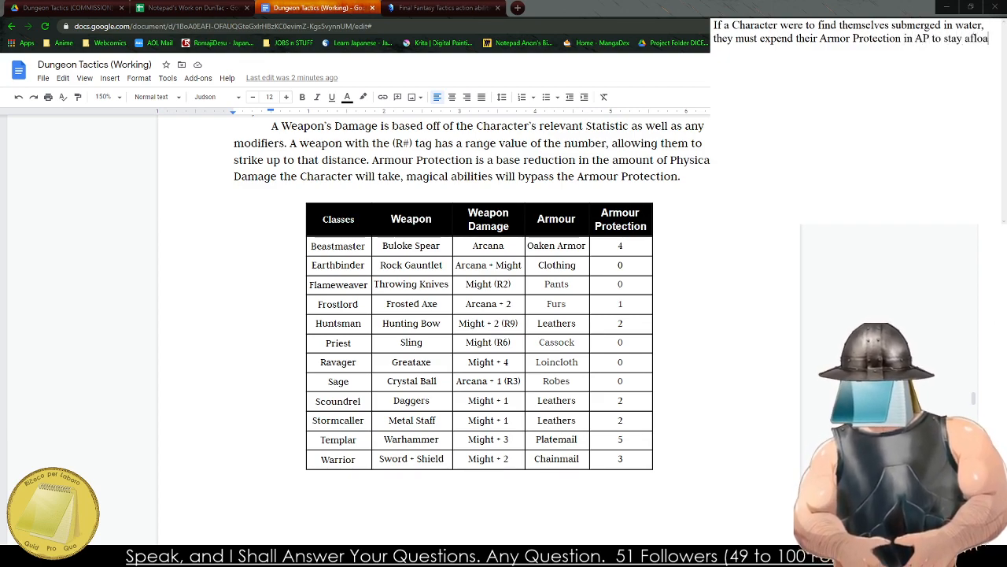
type("t, spending it")
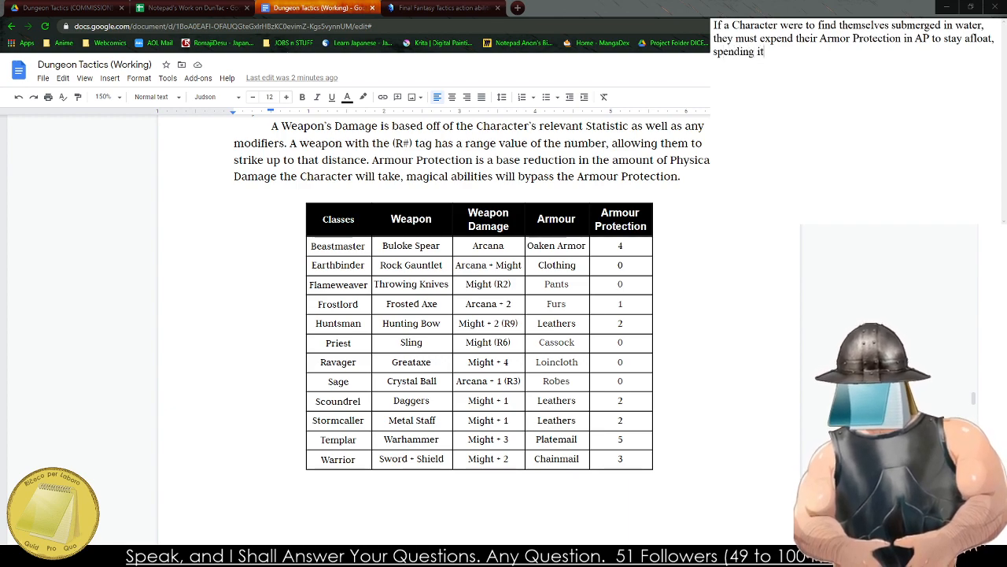
Continue the submersion rule with "to stay afloat, spending it again to move into an adjascent tile.".
key("BackSpace")
key("BackSpace")
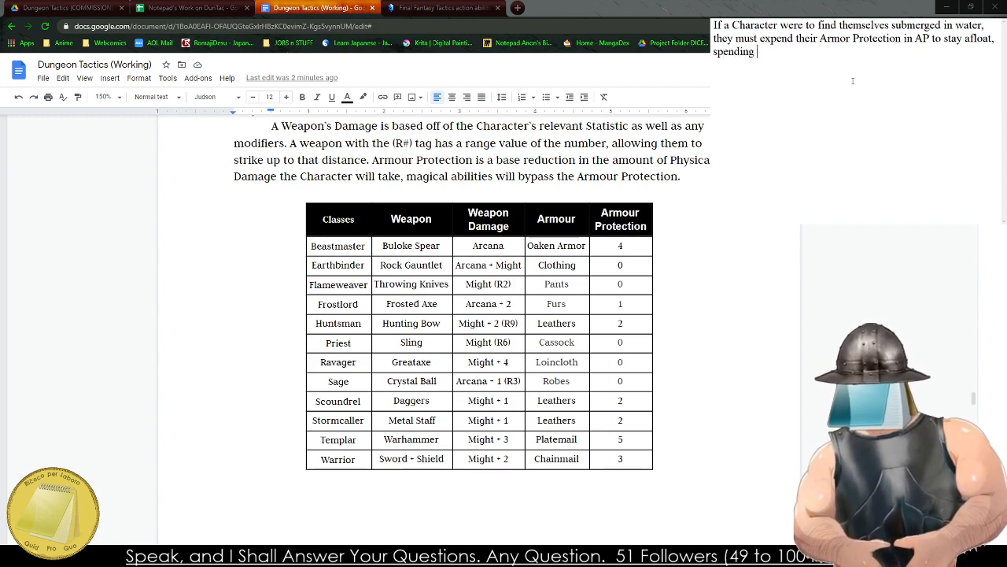
type("it again to ")
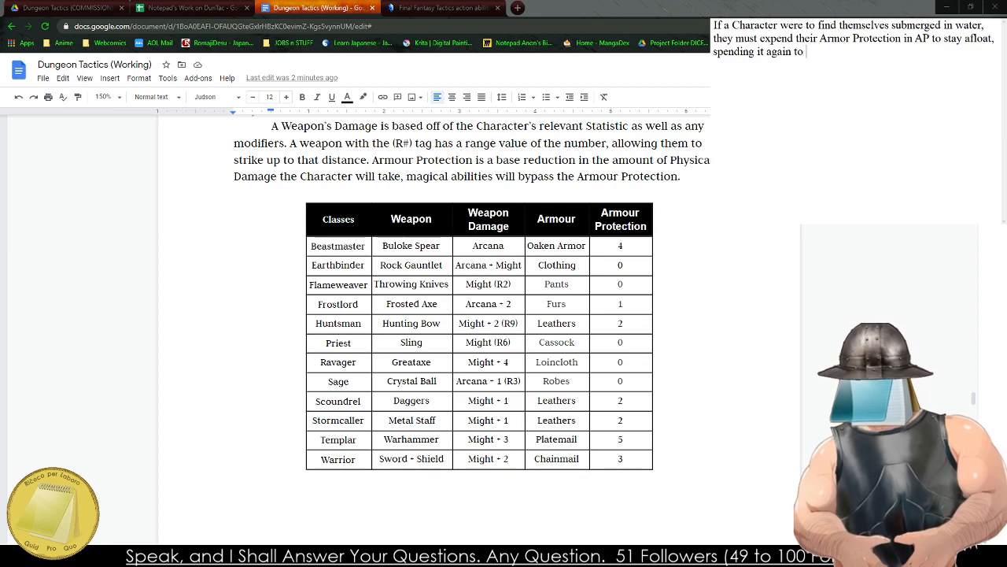
type("move int")
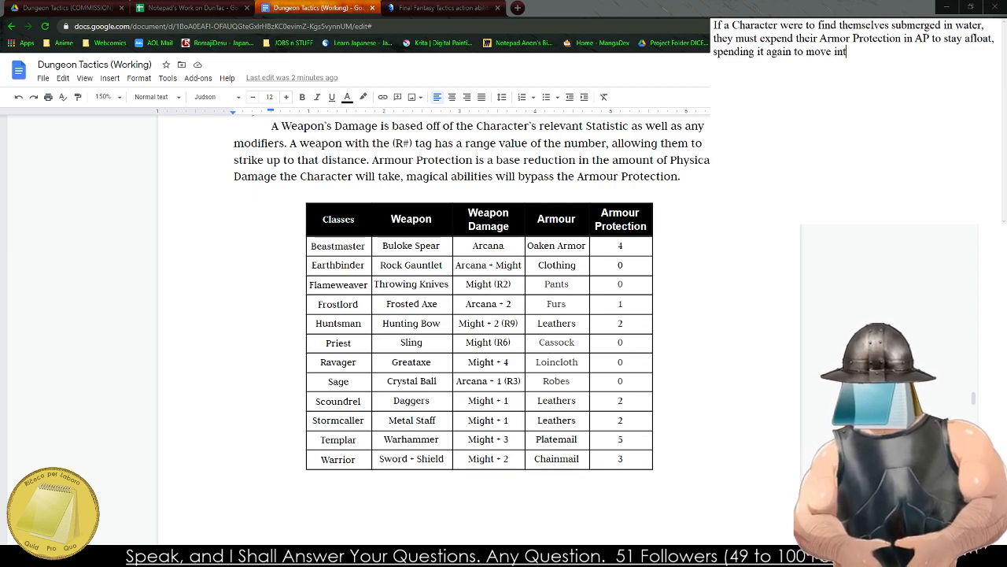
type("o an adjacent ti")
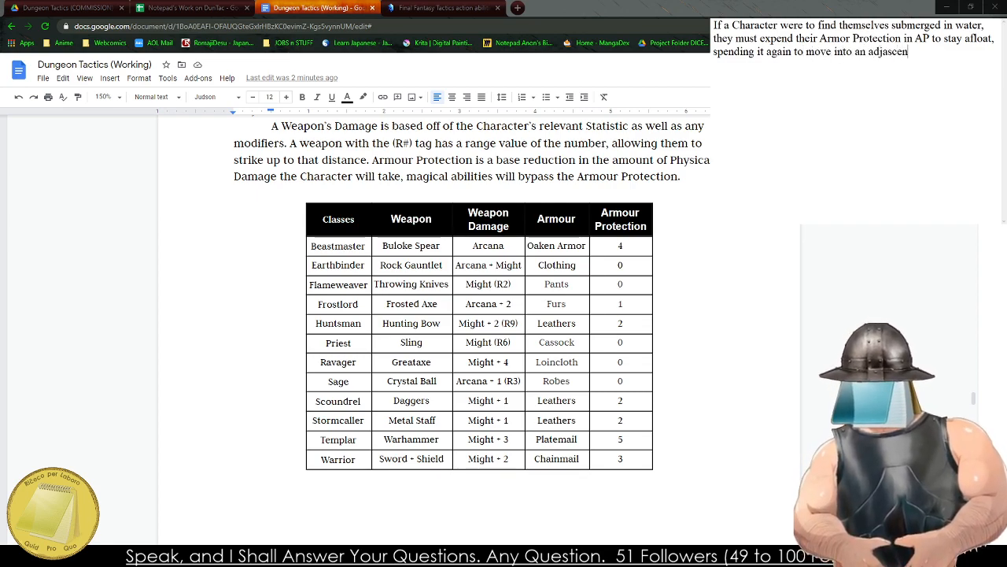
type("le.")
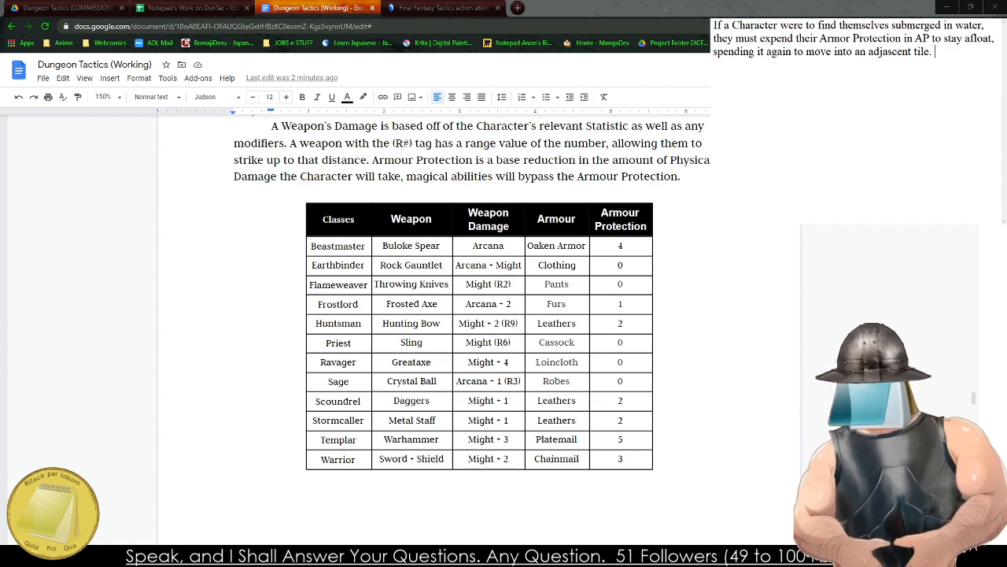
Check the Scoundrel's Armour Protection value in the Equipment table.
left_click(387, 332)
left_click(619, 406)
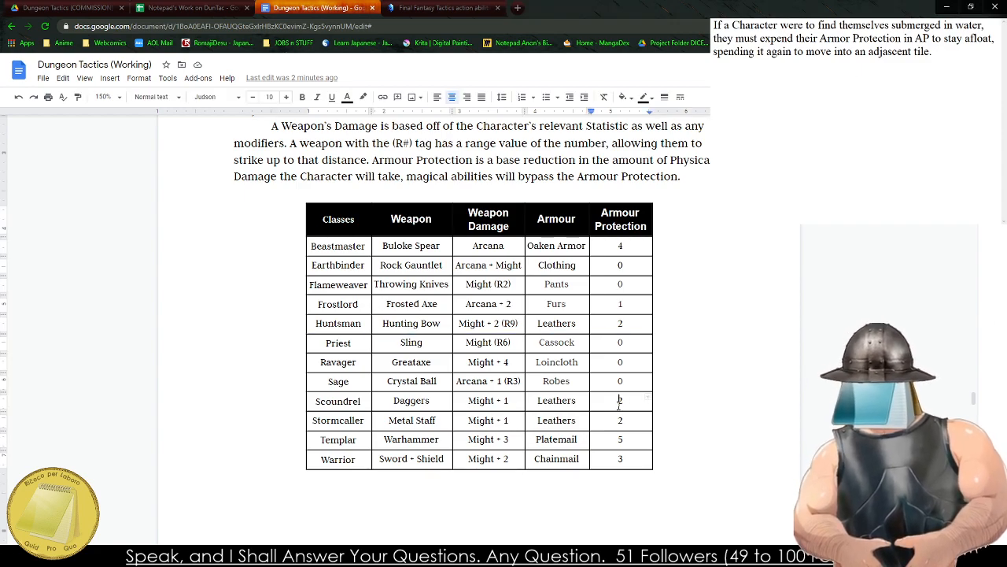
left_click_drag(618, 405, 629, 406)
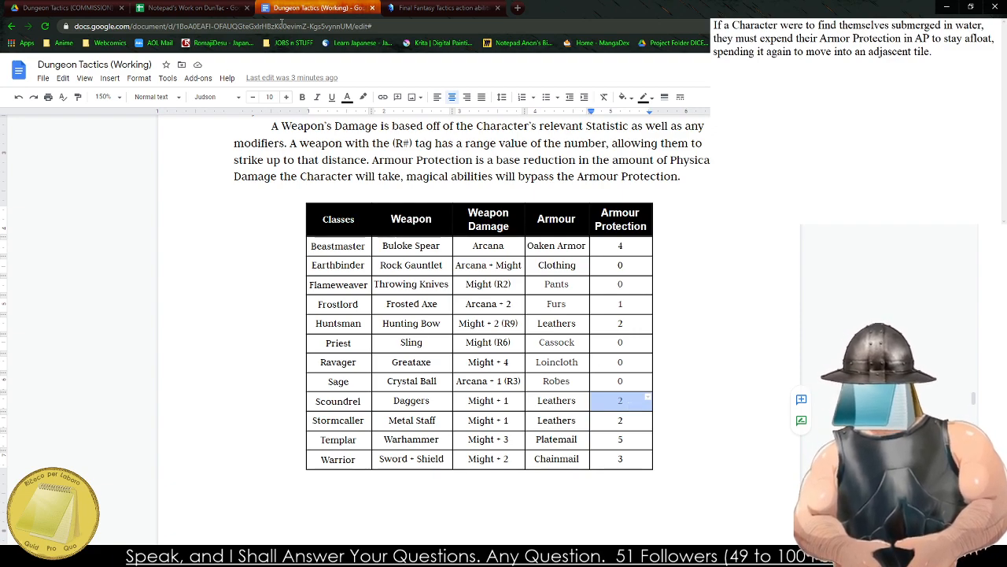
Return to the submersion draft and start a new sentence with "If a Character is unable to maintain the".
key("alt+Tab")
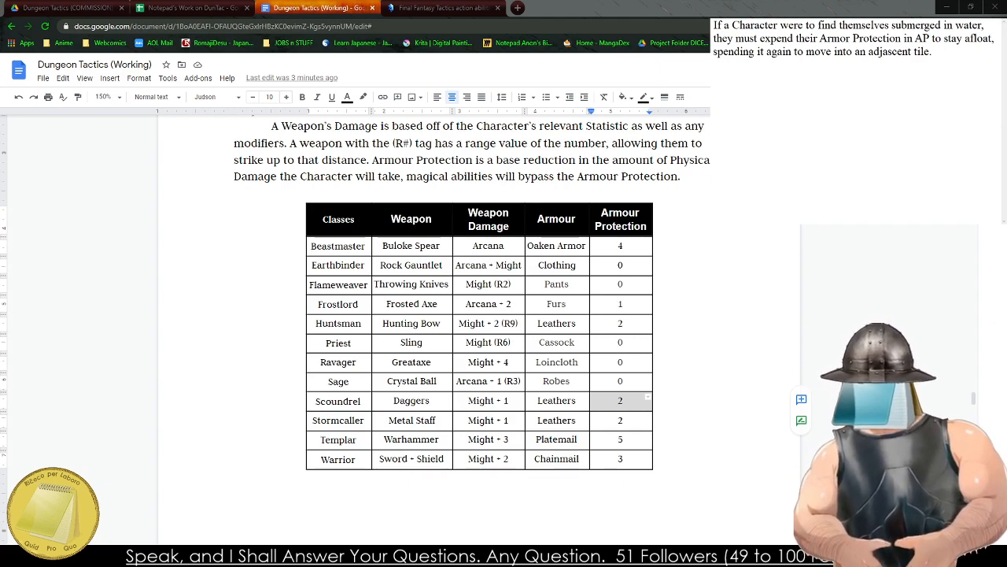
left_click(945, 57)
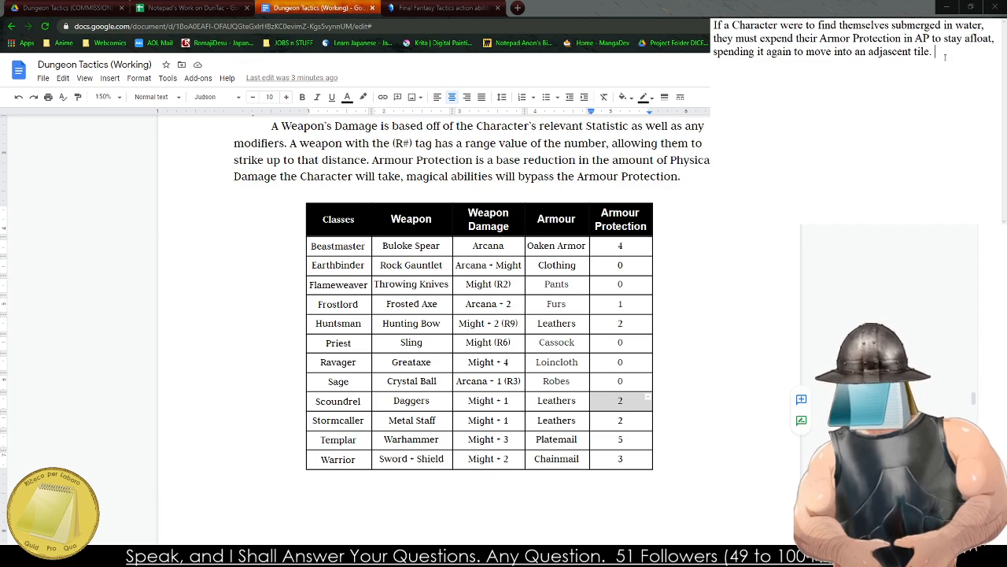
type("If a Chaerac")
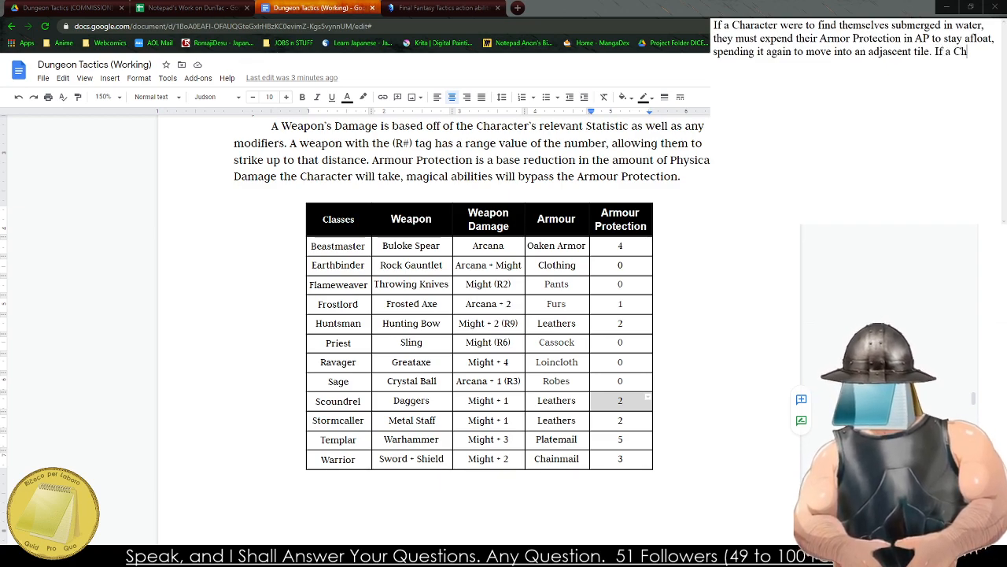
key("BackSpace")
key("BackSpace")
key("BackSpace")
key("BackSpace")
type("racte")
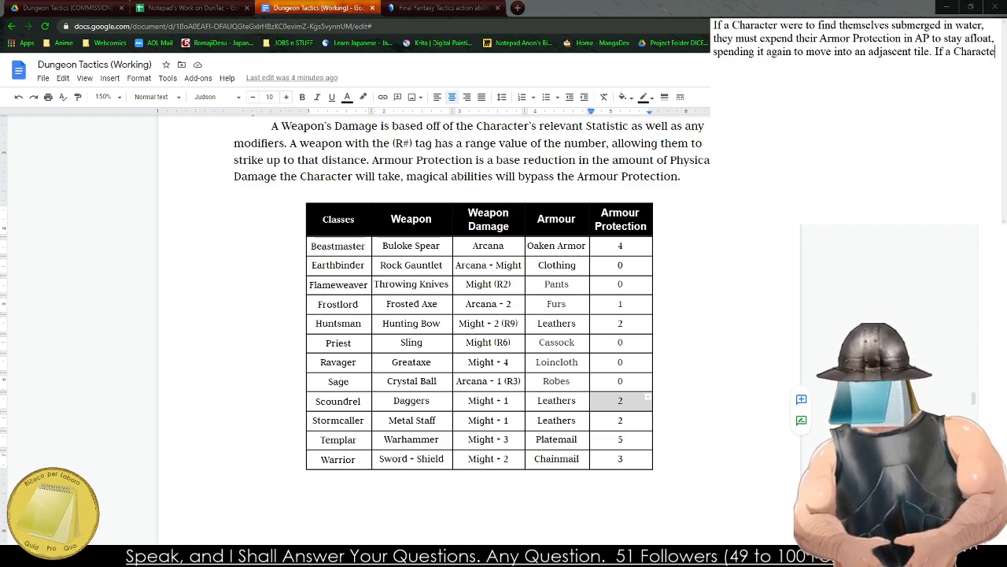
type("r is uinable")
key("BackSpace")
key("BackSpace")
key("BackSpace")
key("BackSpace")
key("BackSpace")
key("BackSpace")
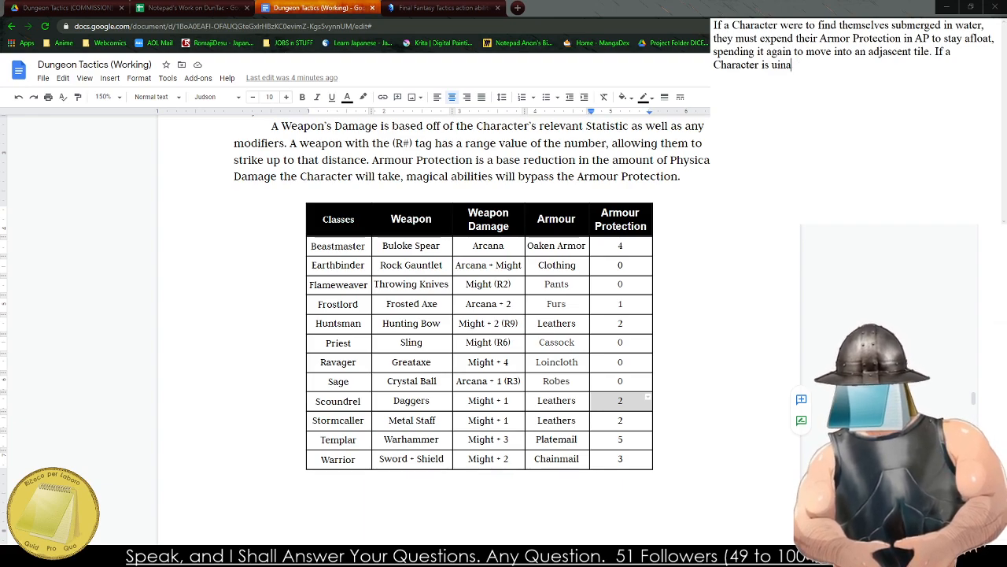
type("nable to main")
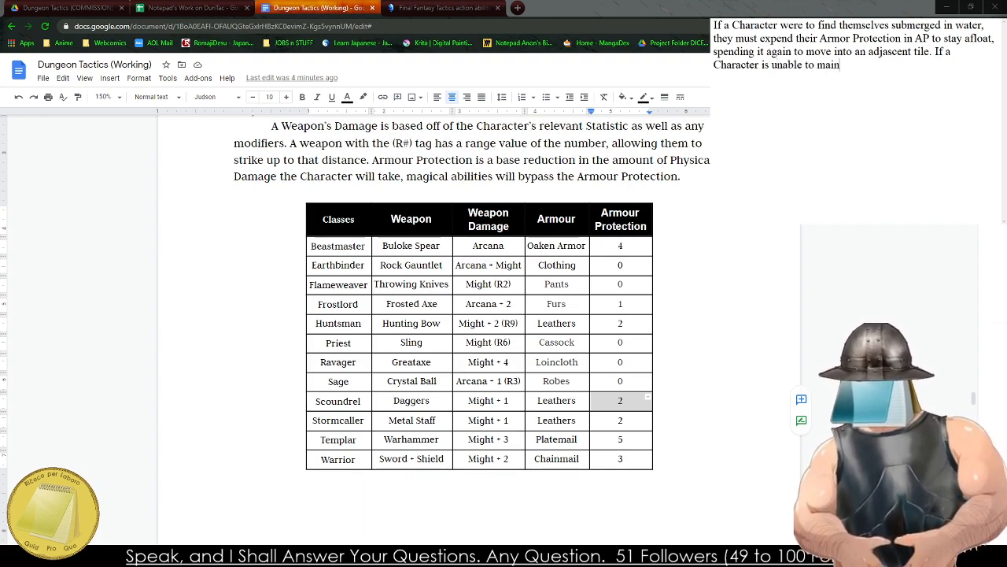
type("tain the a")
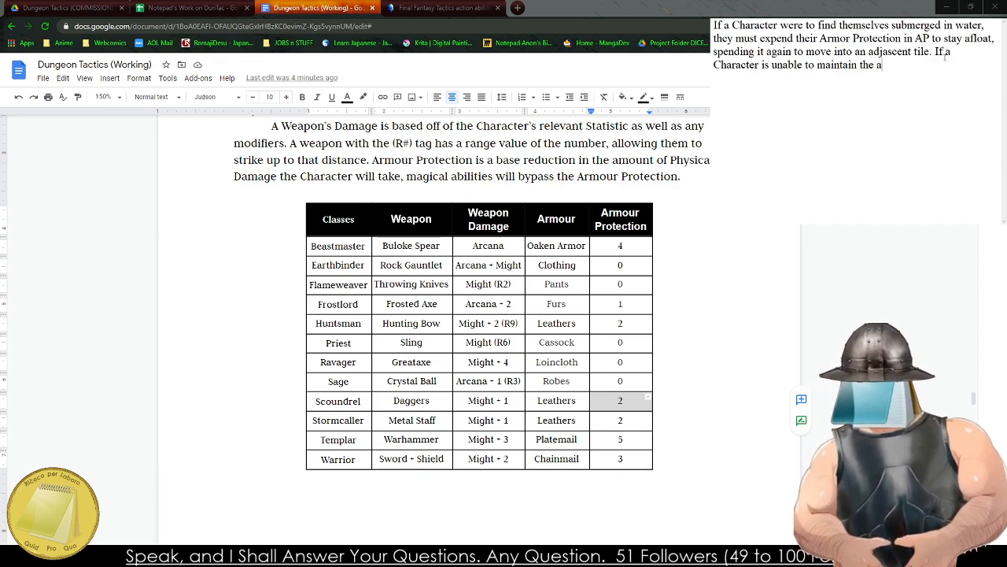
Replace "maintain the" at the end of the submersion draft with "stay afloat,".
key("BackSpace")
key("BackSpace")
key("BackSpace")
key("BackSpace")
key("BackSpace")
key("BackSpace")
key("BackSpace")
key("BackSpace")
key("BackSpace")
key("BackSpace")
key("BackSpace")
key("BackSpace")
type("s")
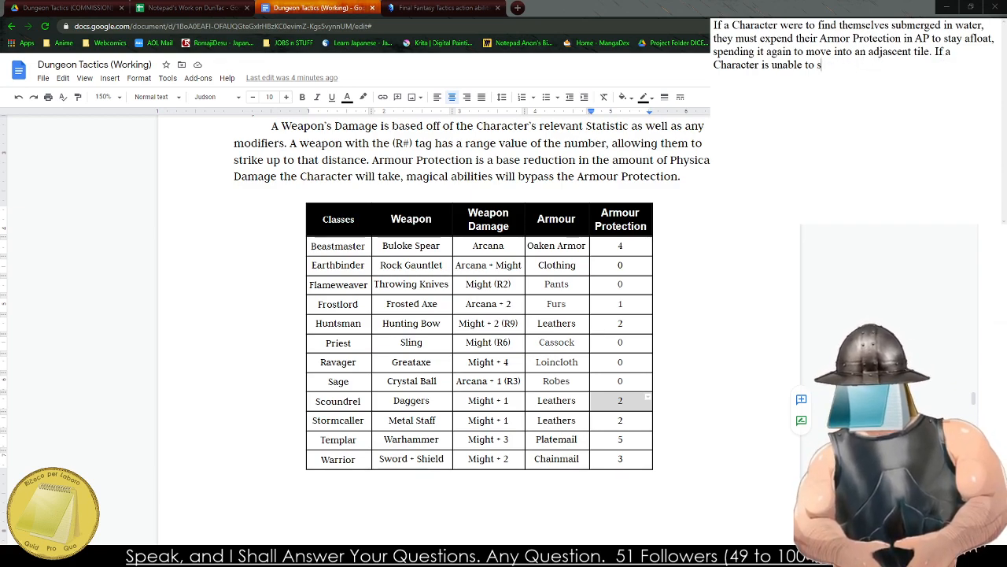
type("tay afloat, tehy")
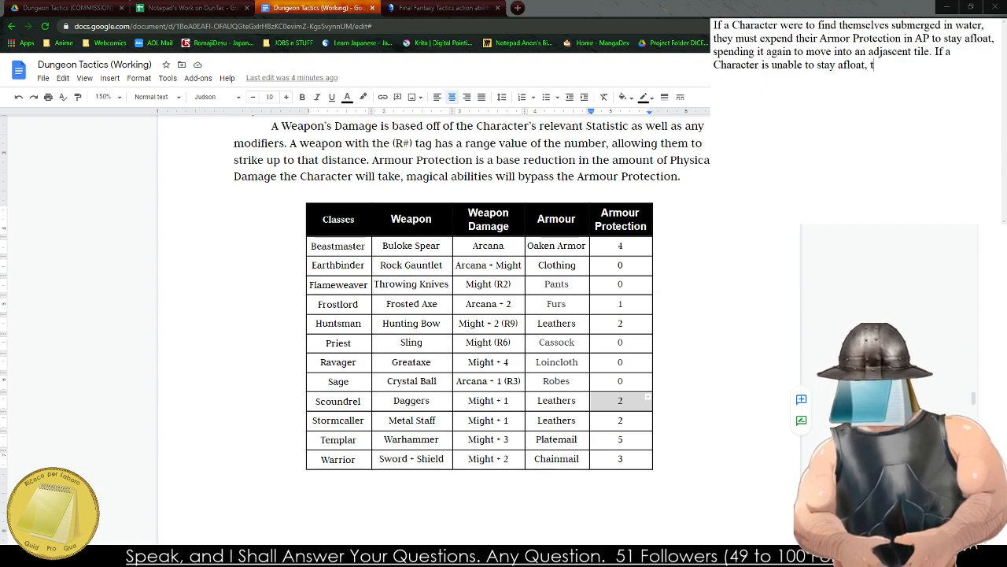
Continue the sentence about failing to stay afloat with "they will begin to sink and drown, taking".
key("BackSpace")
key("BackSpace")
key("BackSpace")
type("hey w")
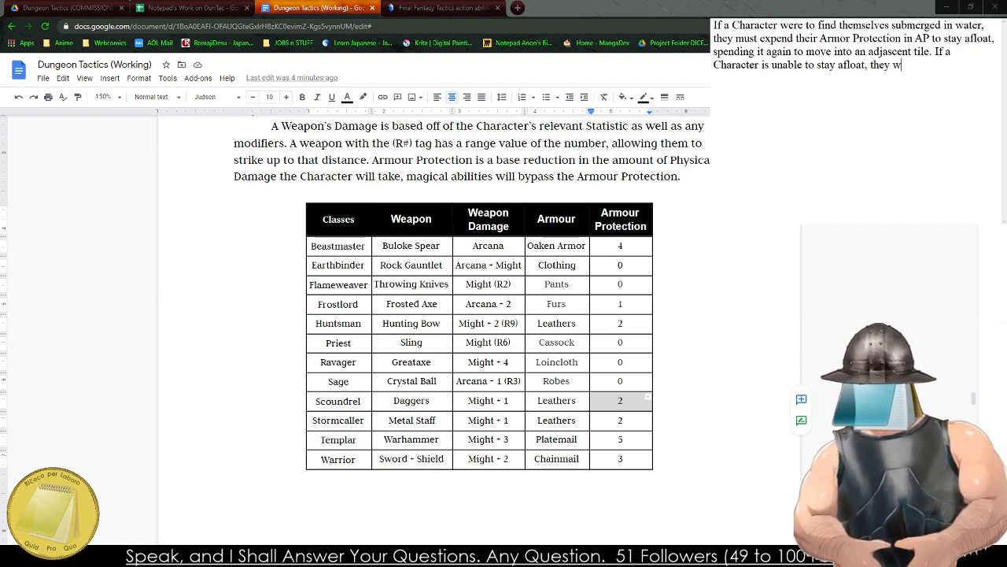
type("ill begin to s")
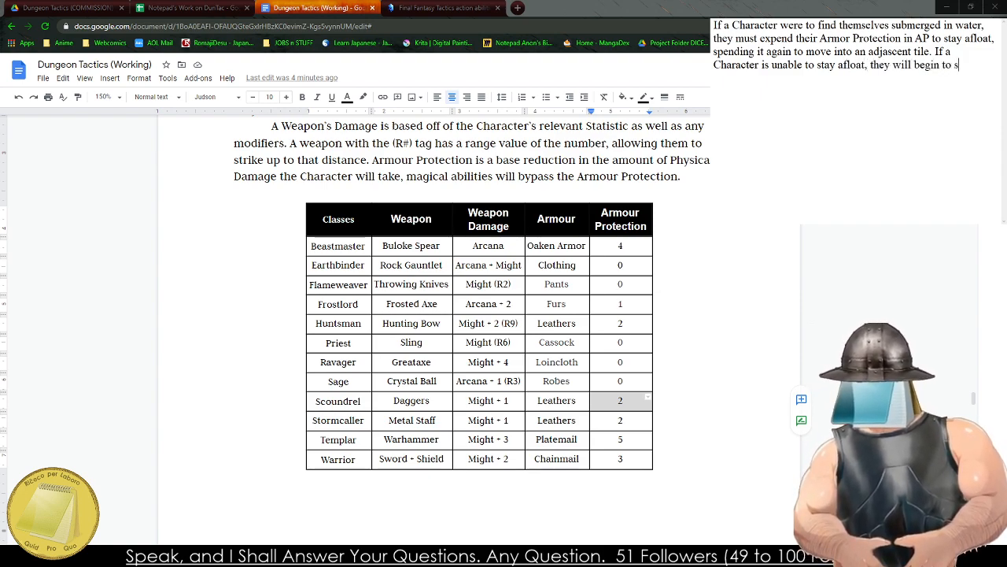
type("ink and dro")
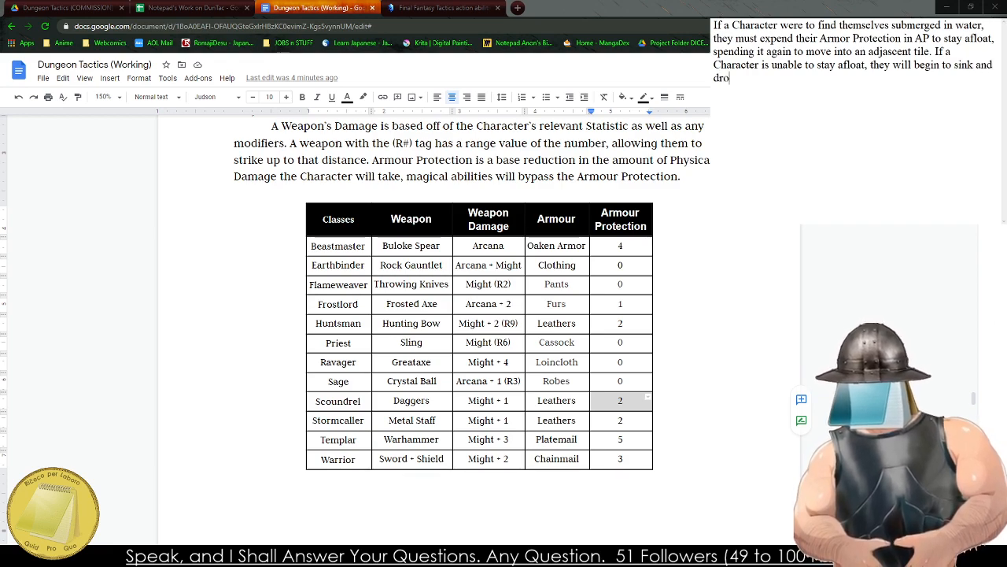
type("wn, taking the")
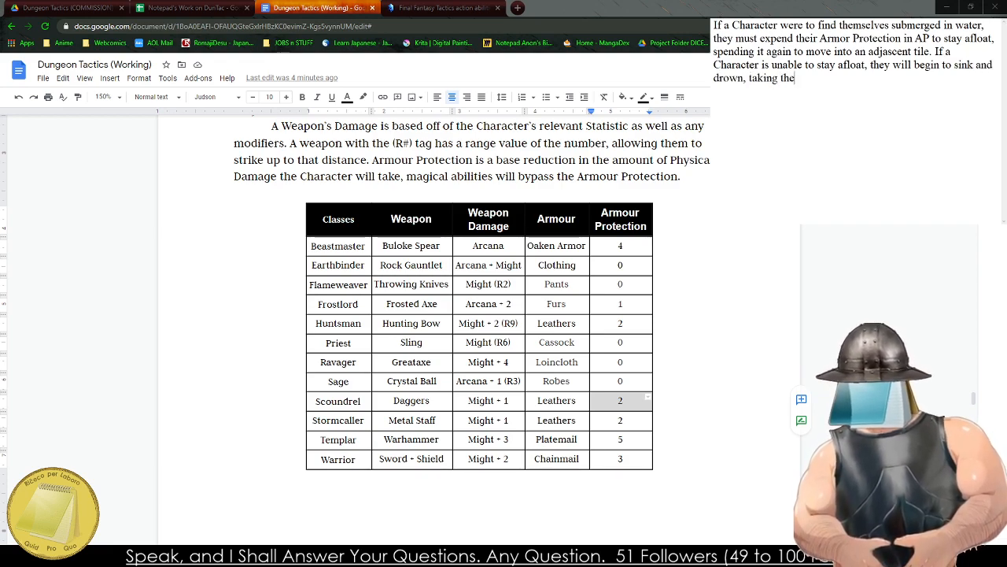
Complete the drowning penalty with "5 HP every round until they are dead.".
key("BackSpace")
key("BackSpace")
key("BackSpace")
type("H")
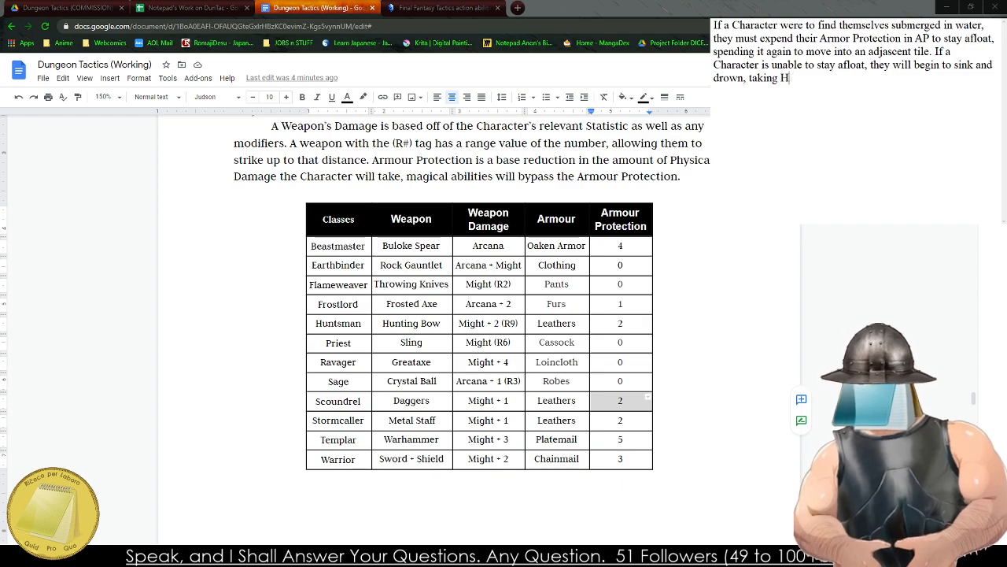
key("BackSpace")
type("V")
key("BackSpace")
type("HP")
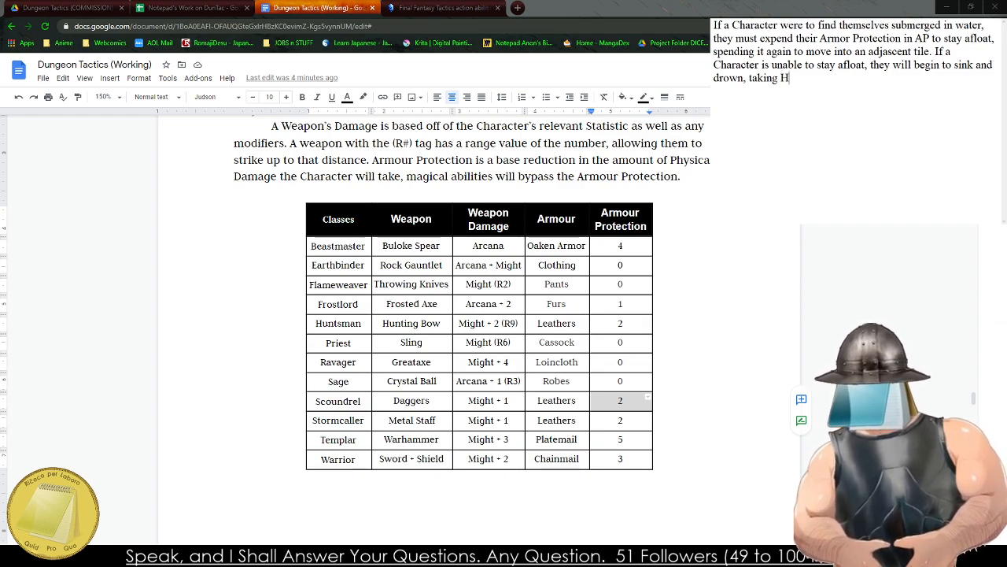
key("BackSpace")
key("BackSpace")
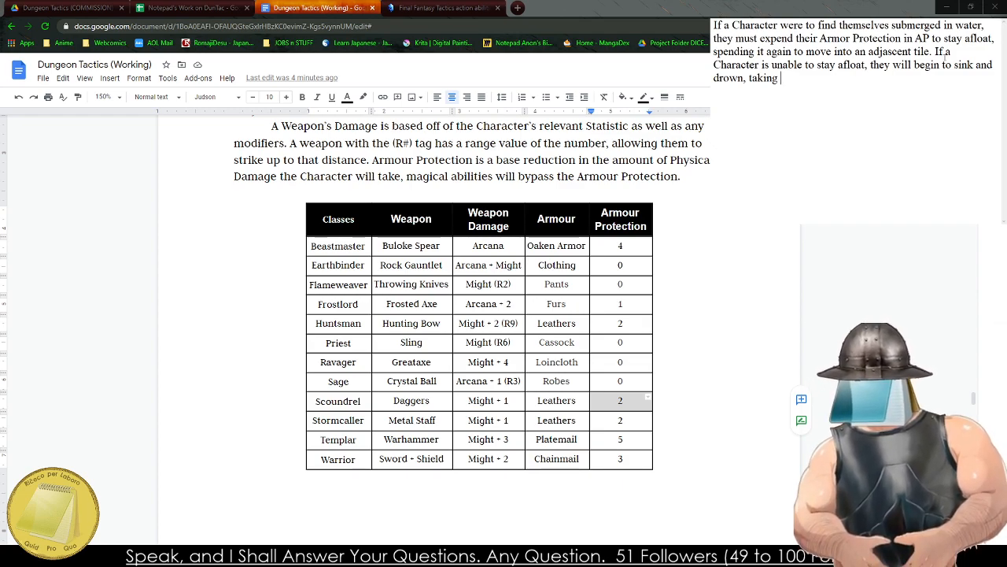
type("5 HP ever")
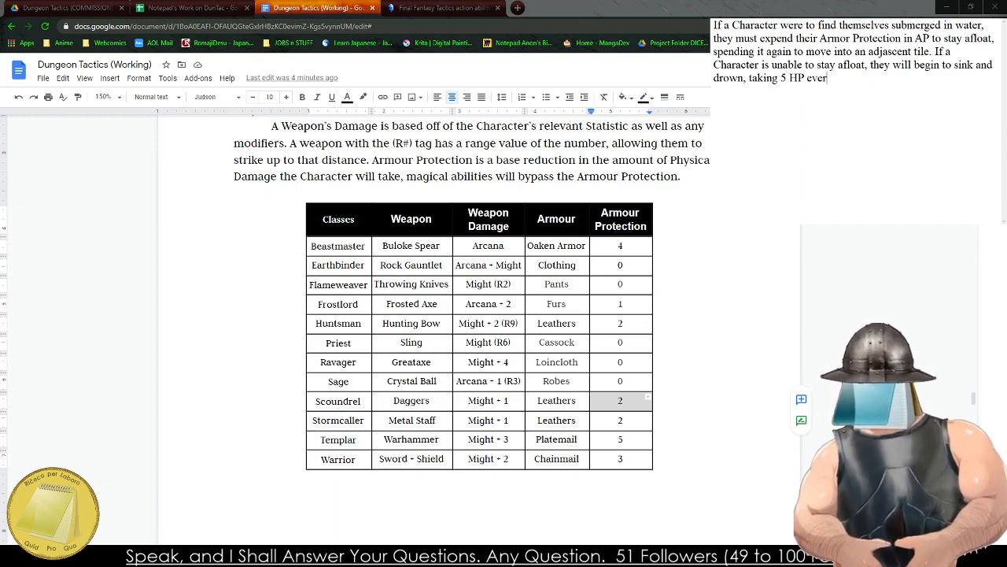
type("y round until they are dead.")
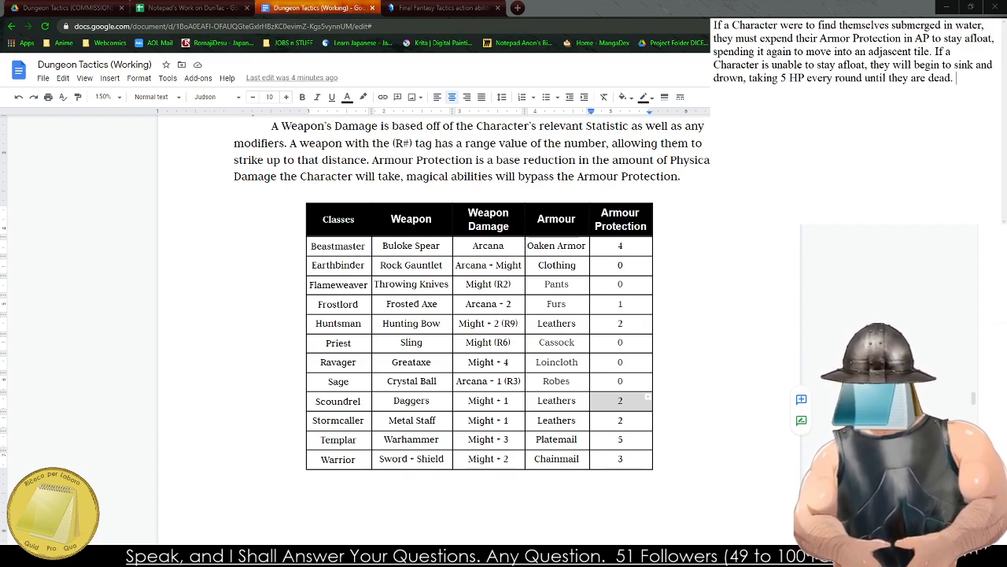
Extend the end of the drowning sentence with "or dragged out.".
key("BackSpace")
key("BackSpace")
type("or dragged")
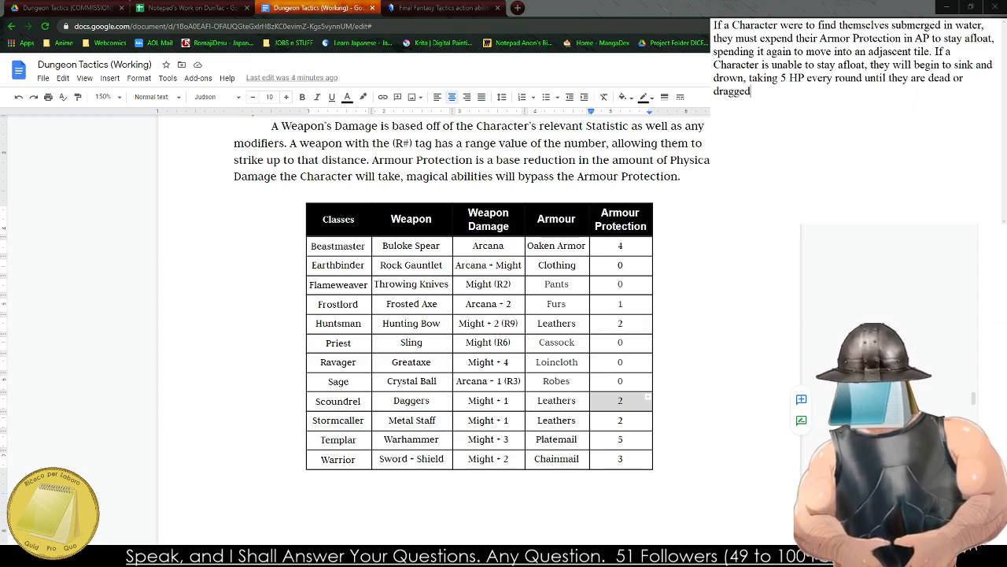
type(" out.")
Add the closing sentence "Items and abilities can assist with this." to the same paragraph of the submersion rule.
key("Return")
type("C")
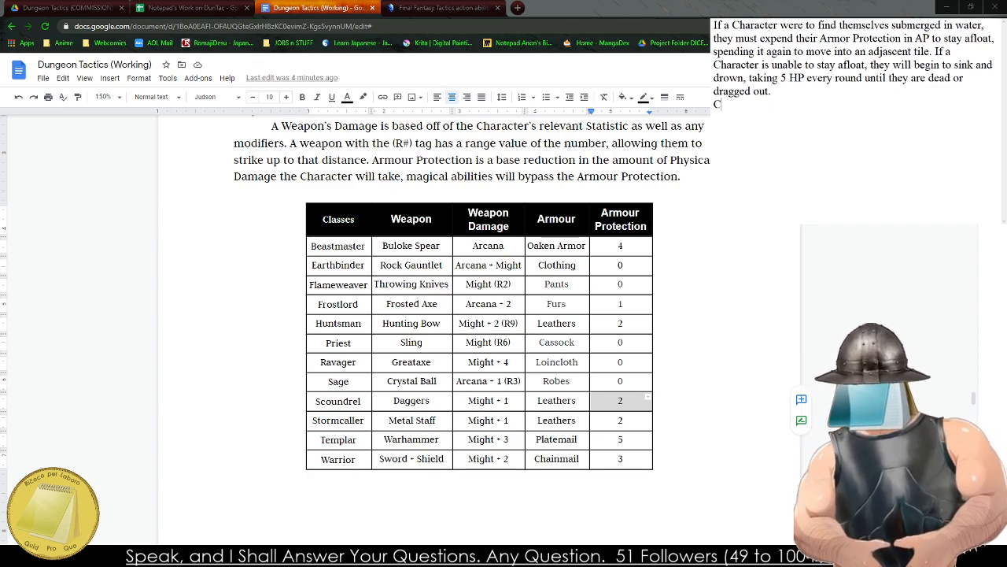
key("BackSpace")
key("BackSpace")
type("Items c")
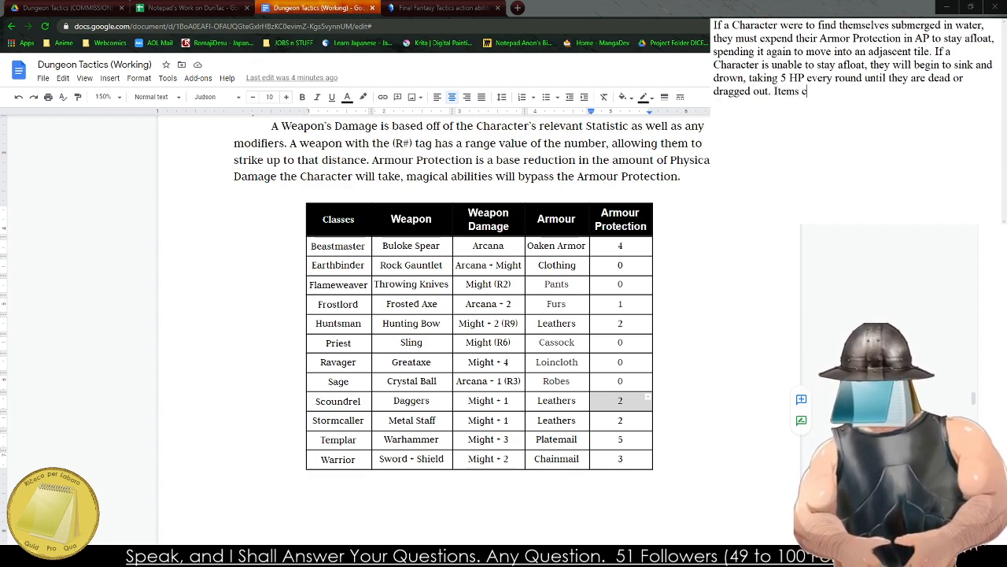
key("BackSpace")
type("and abilitie")
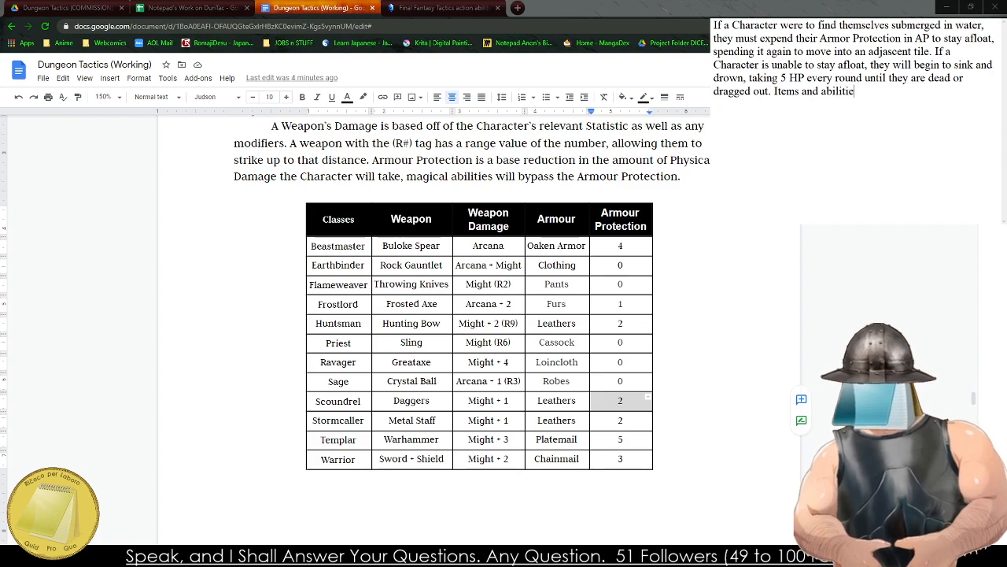
type("s can ea")
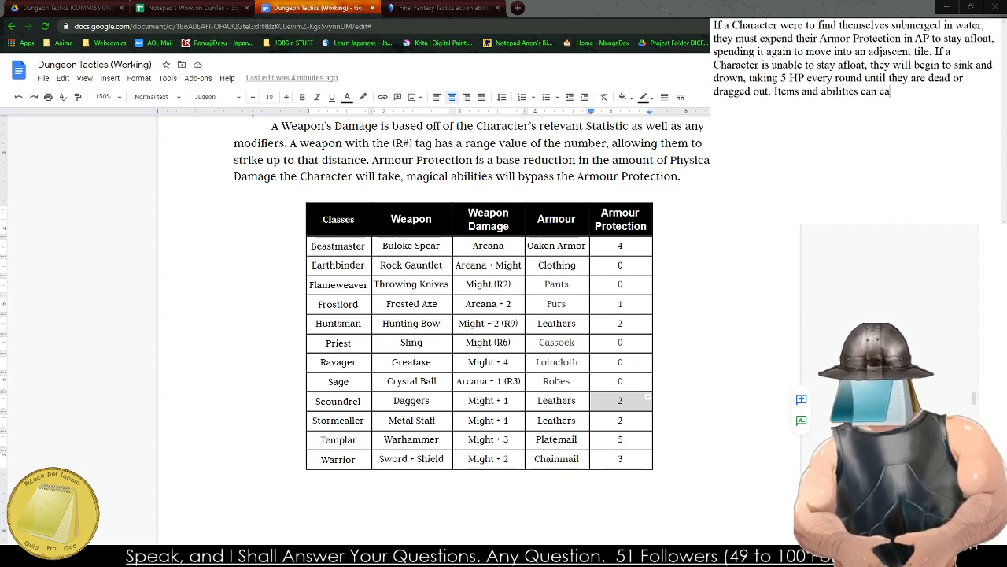
key("BackSpace")
key("BackSpace")
type("assist with this")
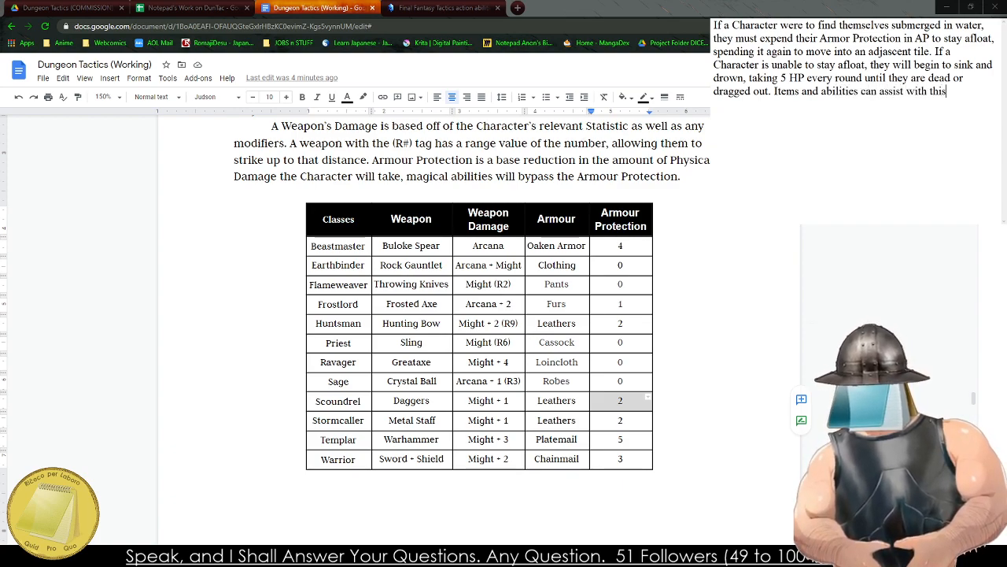
type(".")
Copy the drafted submersion rule into the Movement section, joining it to the end of the hostile terrain paragraph.
key("ctrl+a")
key("ctrl+c")
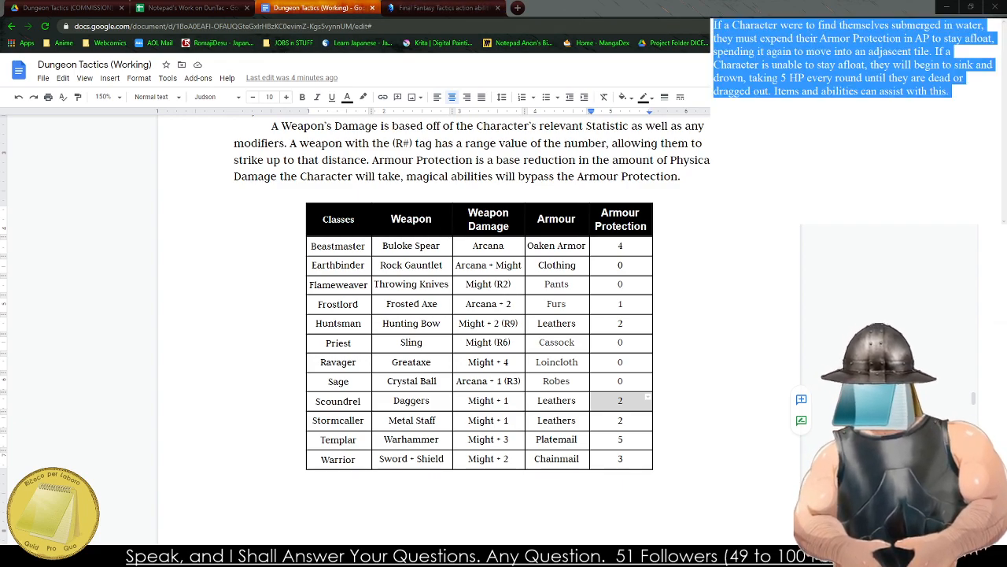
scroll(472, 331, "down", 5)
scroll(472, 331, "down", 3)
scroll(472, 330, "down", 5)
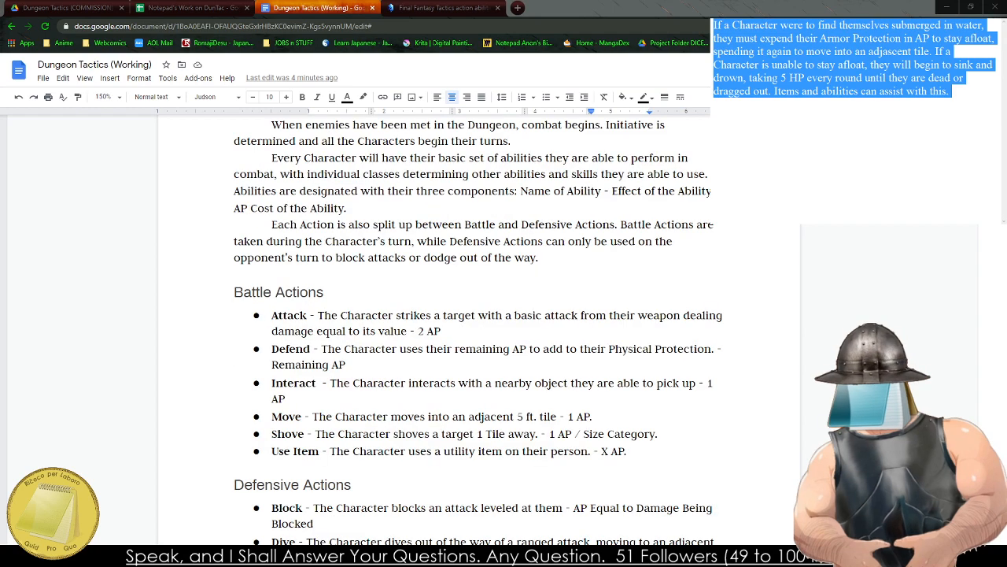
scroll(472, 330, "down", 5)
scroll(473, 331, "down", 5)
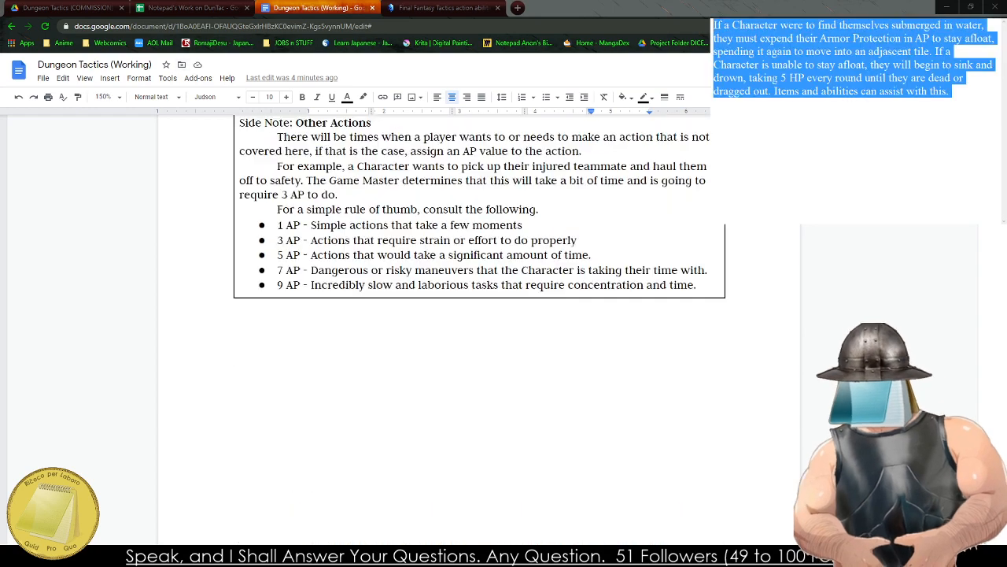
scroll(472, 330, "down", 5)
left_click(239, 236)
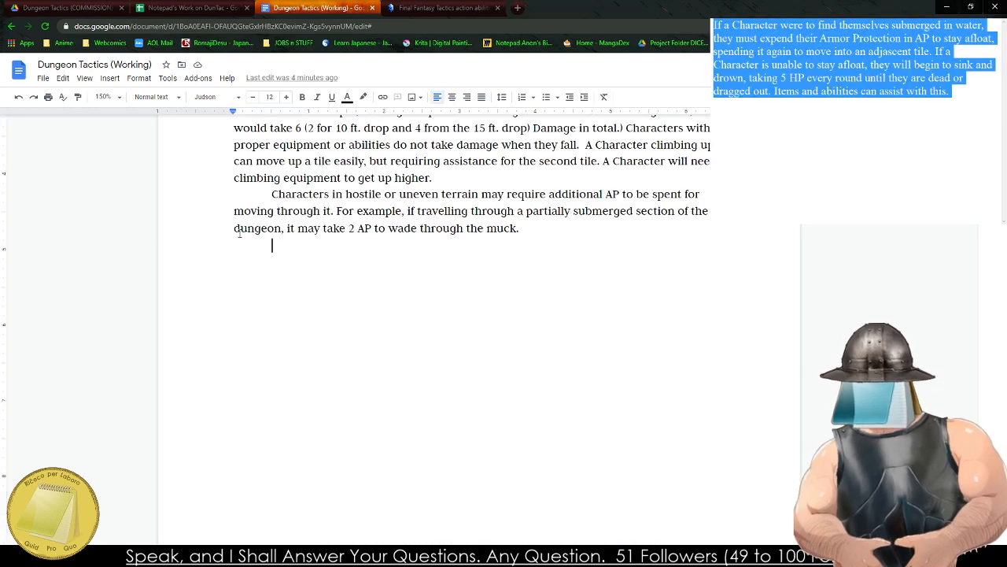
key("ctrl+v")
left_click(250, 249)
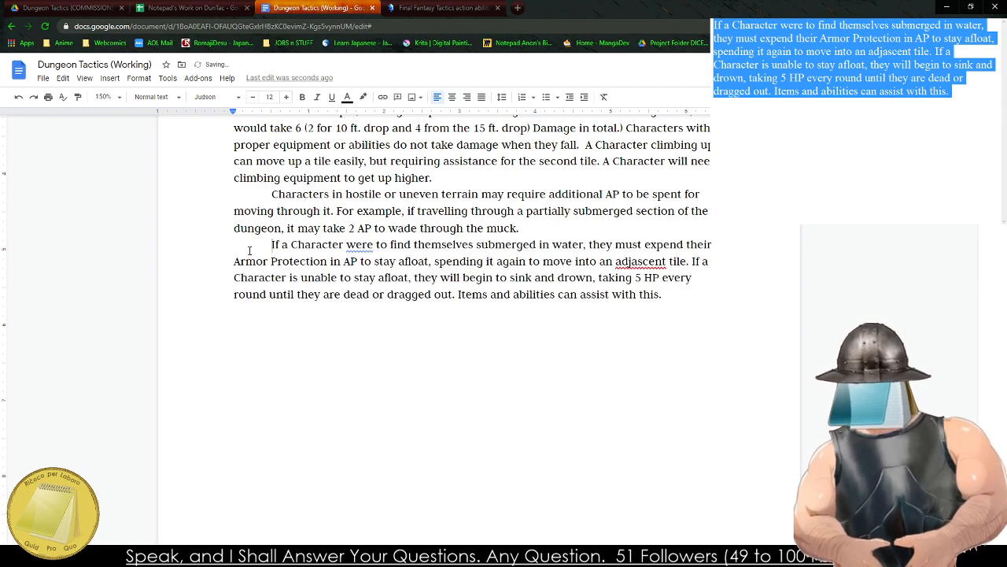
key("BackSpace")
Apply the suggested corrections in the pasted rule: "adjascent" to "adjacent" and "were" to "where".
right_click(467, 261)
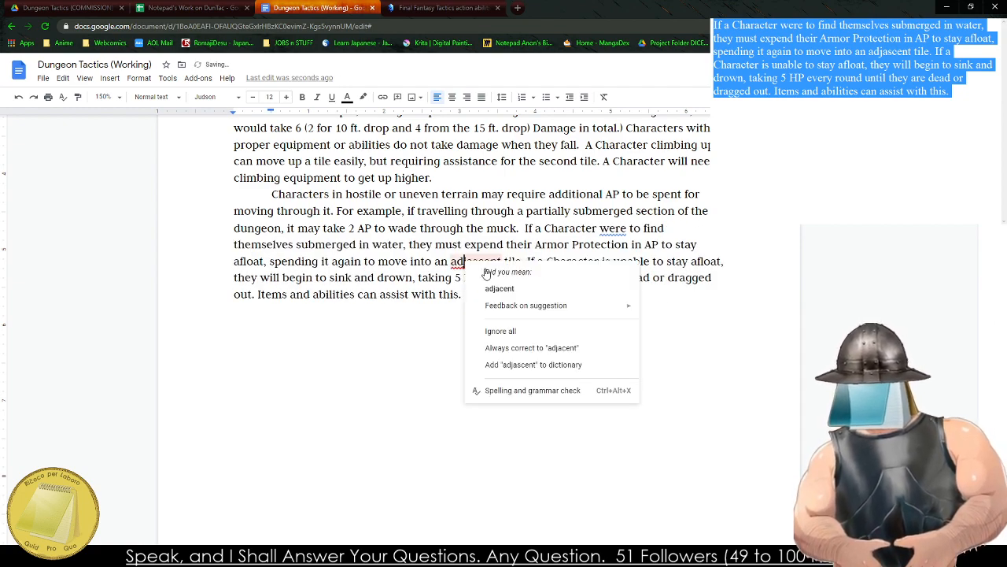
left_click(504, 272)
right_click(604, 229)
left_click(621, 253)
Replace the transferred text in the drafting notes with the heading "The Enviroment".
scroll(521, 286, "up", 3)
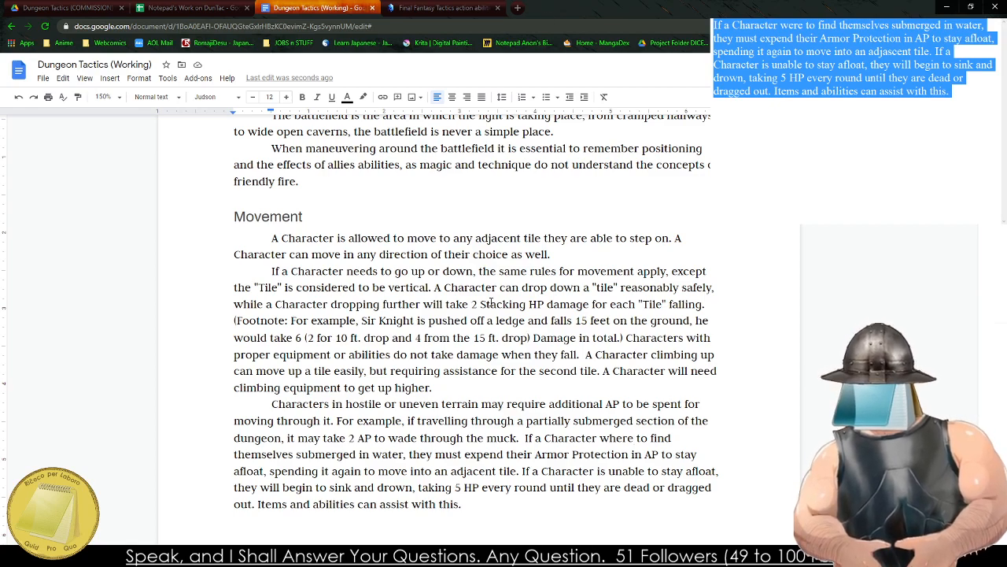
scroll(490, 303, "down", 4)
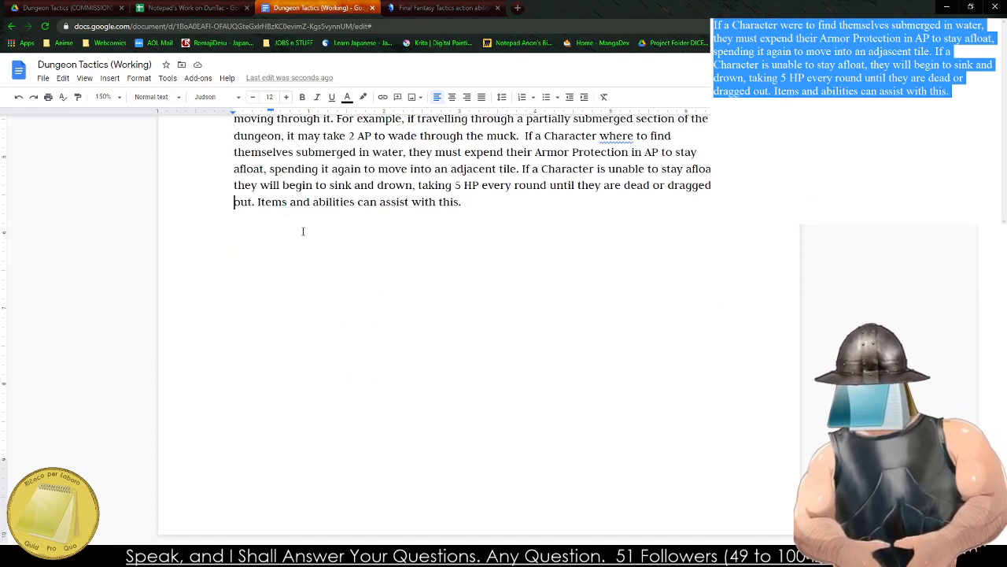
scroll(331, 429, "up", 3)
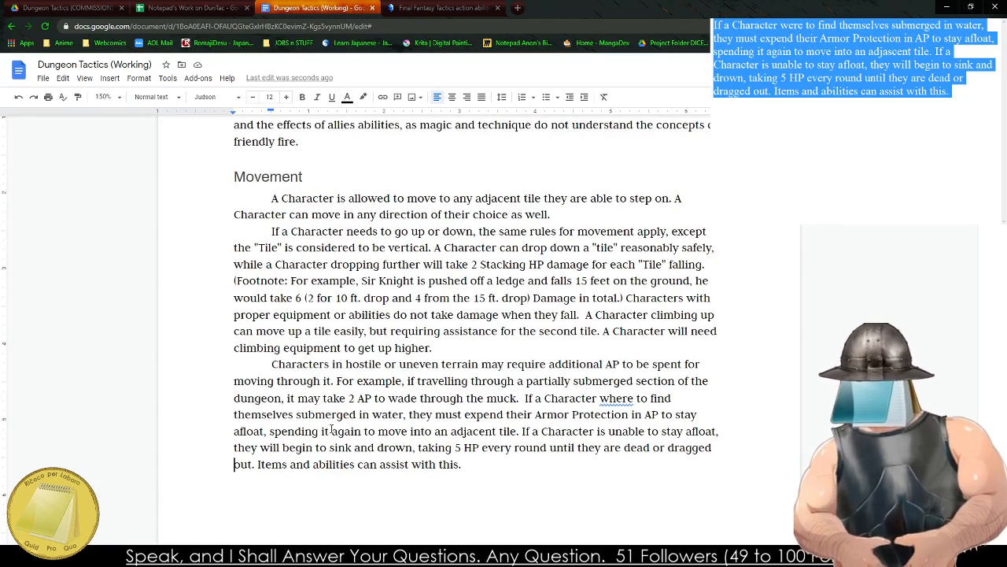
scroll(331, 429, "up", 3)
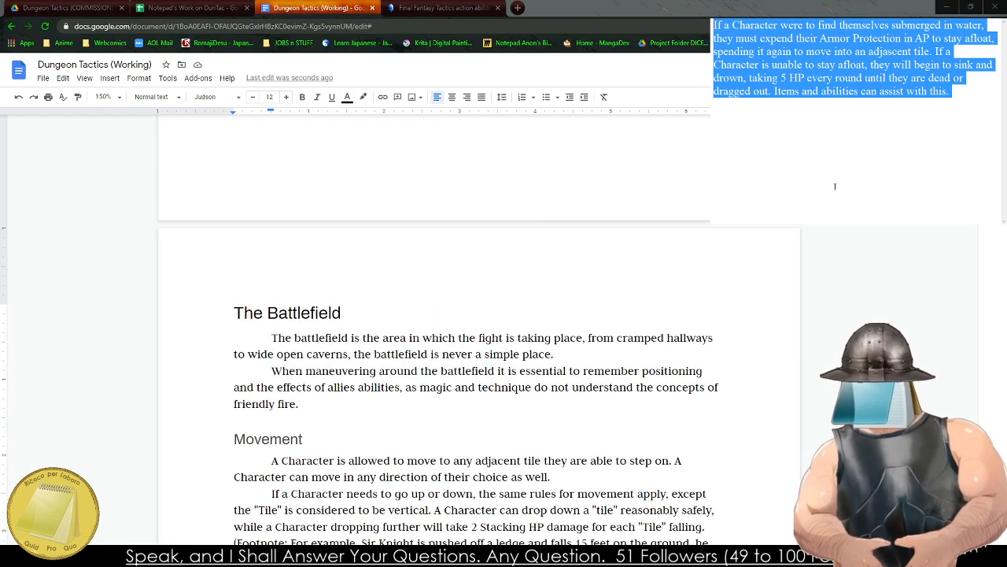
type("Th")
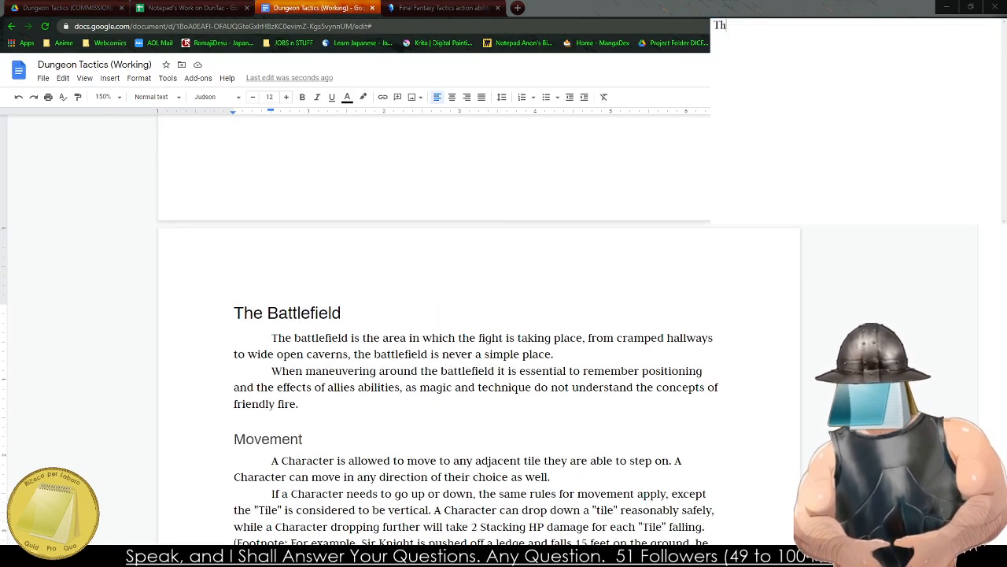
type("e Envirom")
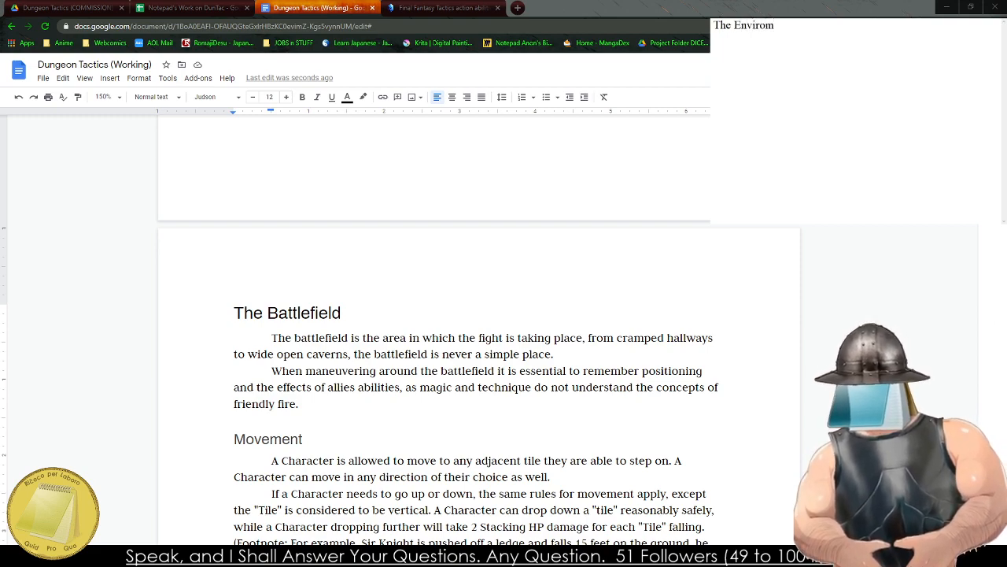
type("ent")
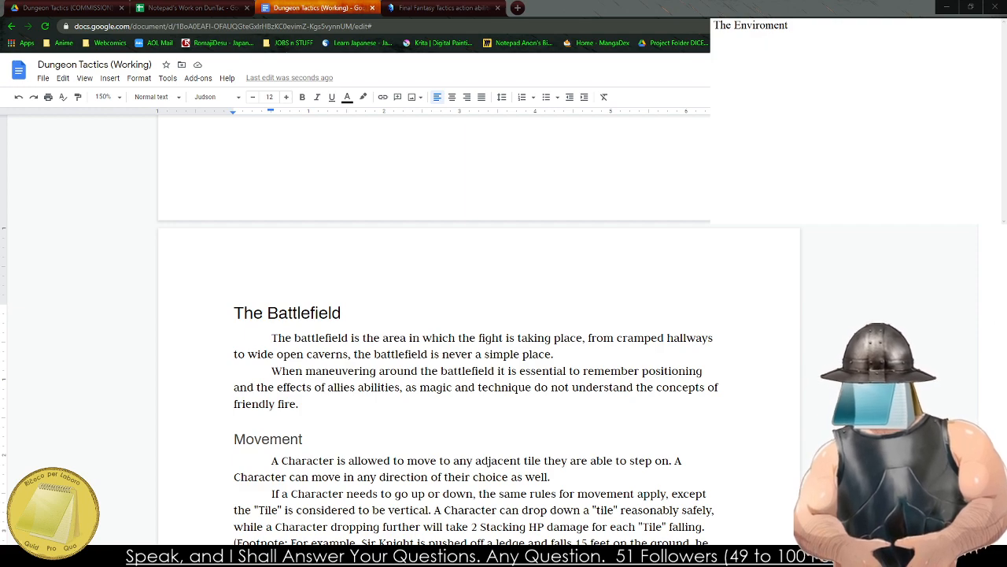
Begin an indented paragraph under the draft heading with "The Dungeon is a".
type("The Dungeon is a ;ivi")
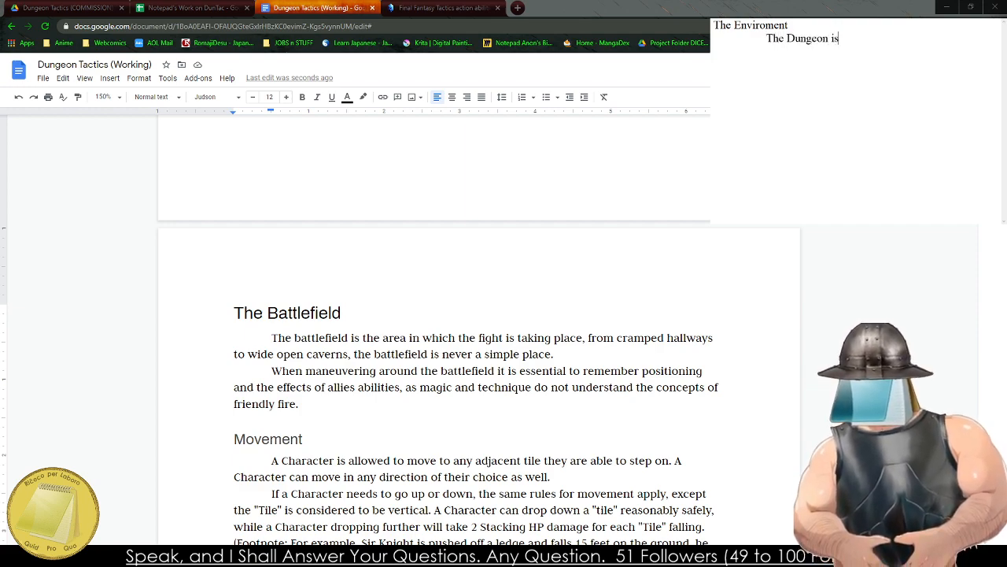
key("BackSpace")
key("BackSpace")
key("BackSpace")
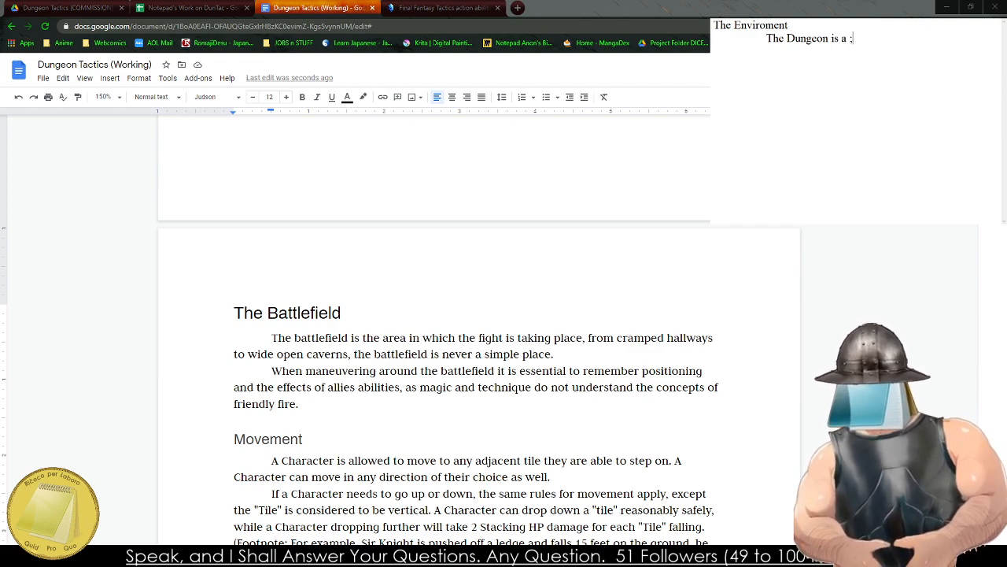
key("BackSpace")
Complete the opening sentence with "living ecosystem that functions on its own logic and rhythm.".
type("living ecosystem that functions ")
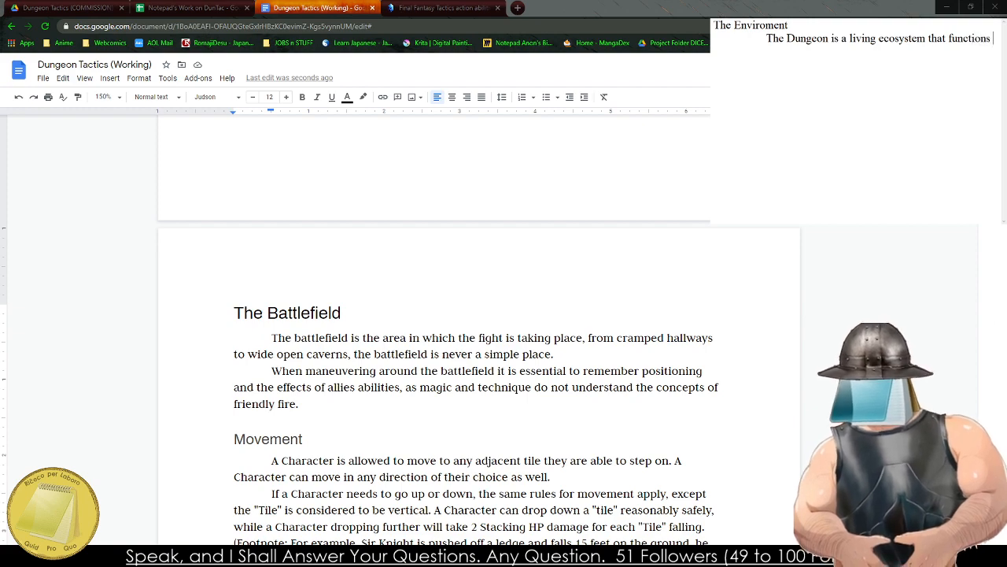
type("on its own")
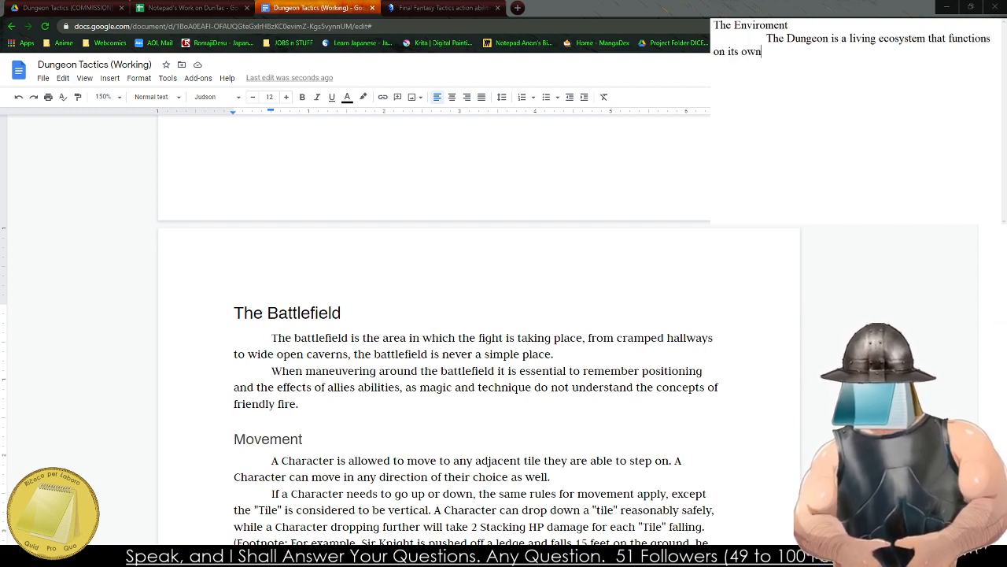
type(" logic and rhythm. A")
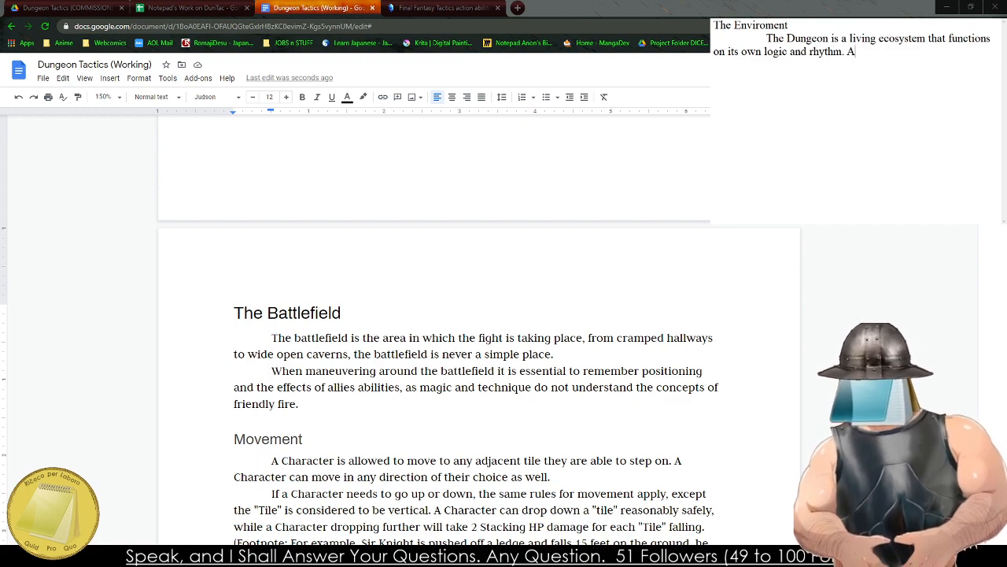
key("BackSpace")
Begin the second sentence of the draft paragraph with "When delving, the Characters".
type("When ")
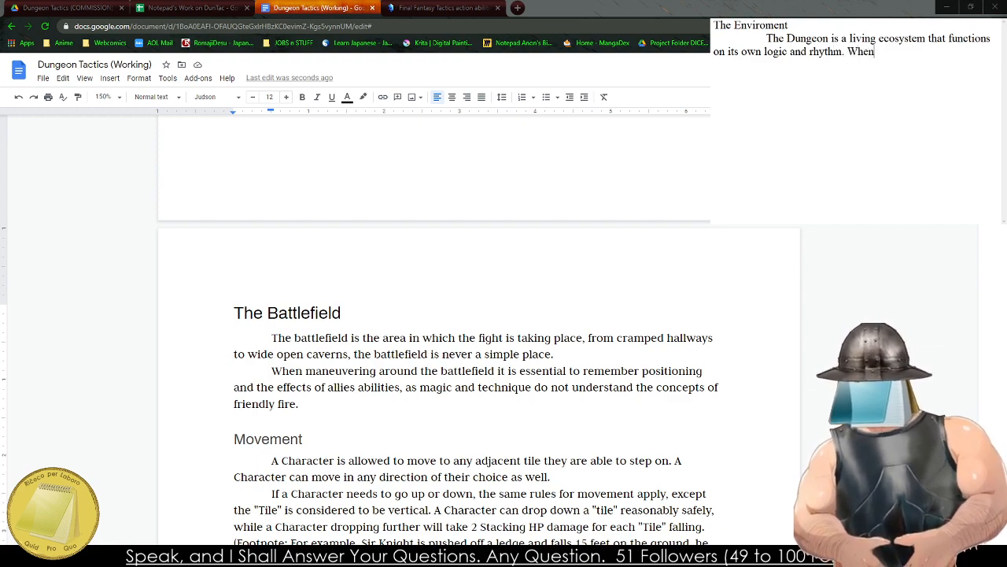
type("perfect")
key("BackSpace")
key("BackSpace")
key("BackSpace")
key("BackSpace")
key("BackSpace")
key("BackSpace")
key("BackSpace")
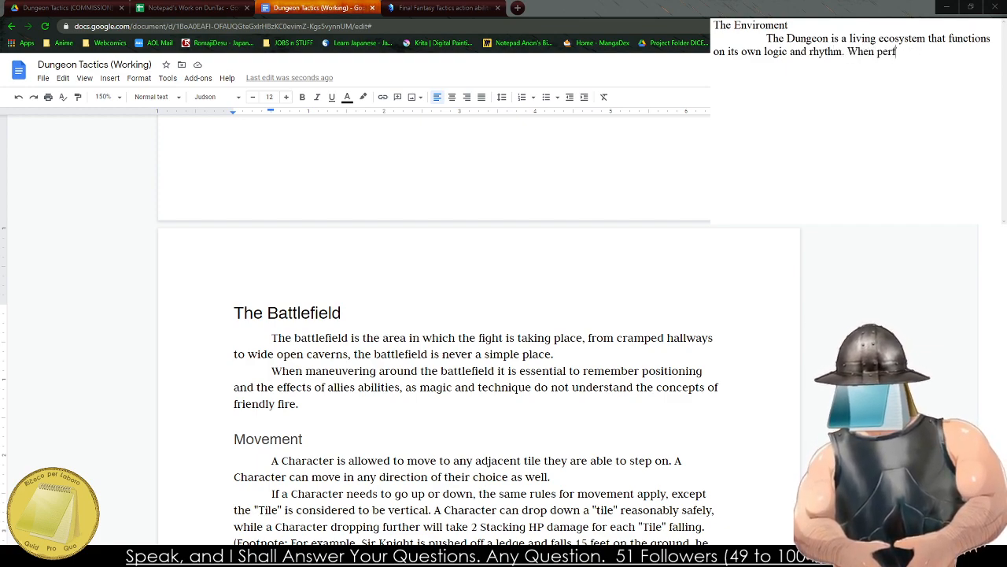
type("delving, the")
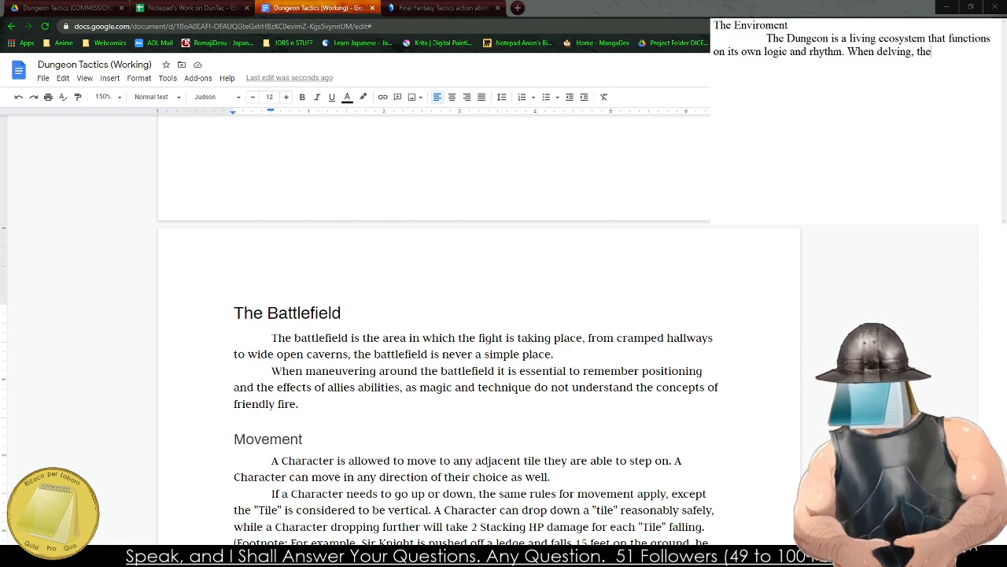
type(" Characters ")
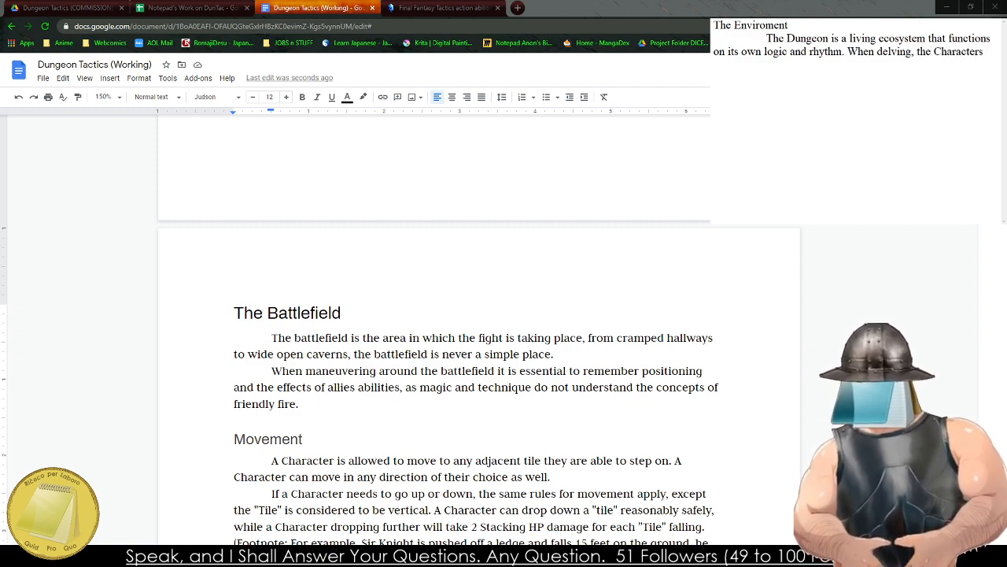
type("wwill emb")
Continue the sentence about delving Characters with "will encounter strange".
key("BackSpace")
key("BackSpace")
key("BackSpace")
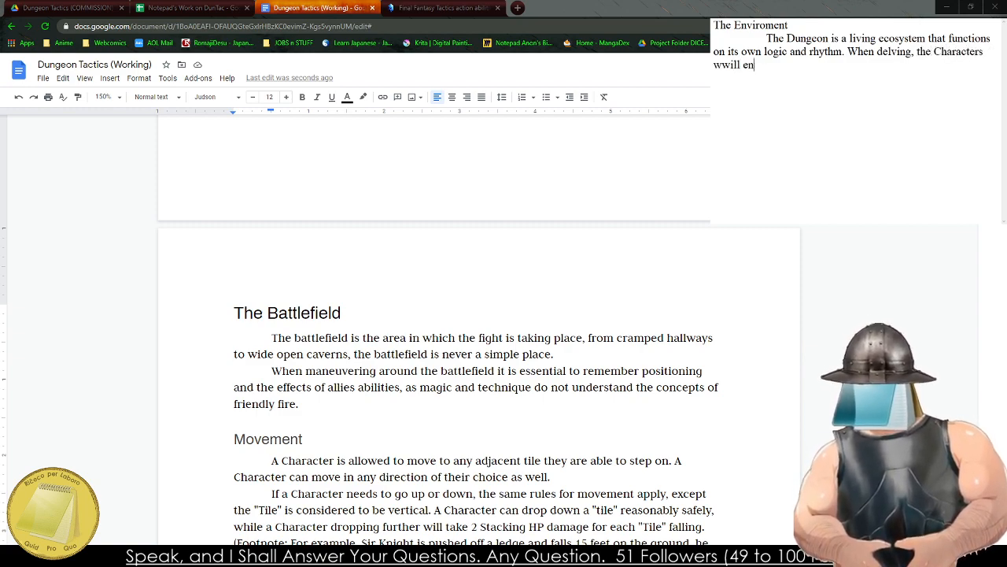
key("BackSpace")
key("BackSpace")
key("BackSpace")
key("BackSpace")
type("oll")
key("BackSpace")
key("BackSpace")
key("BackSpace")
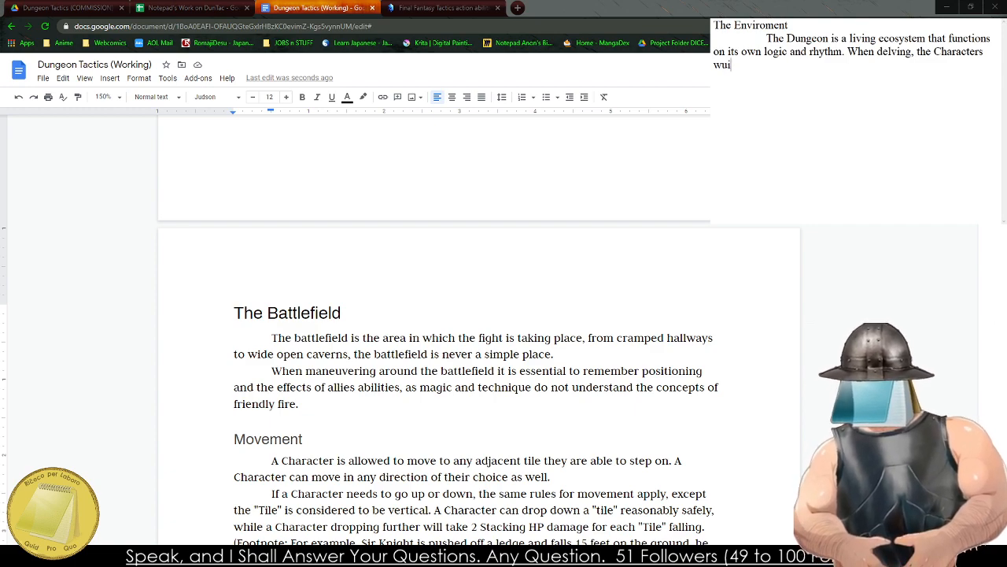
type("ill encounter ")
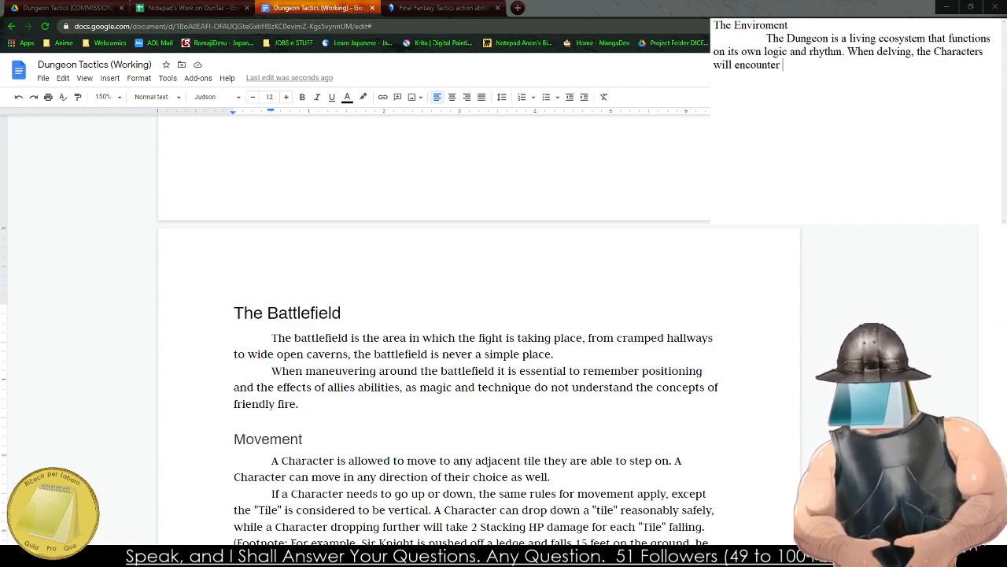
type("strange")
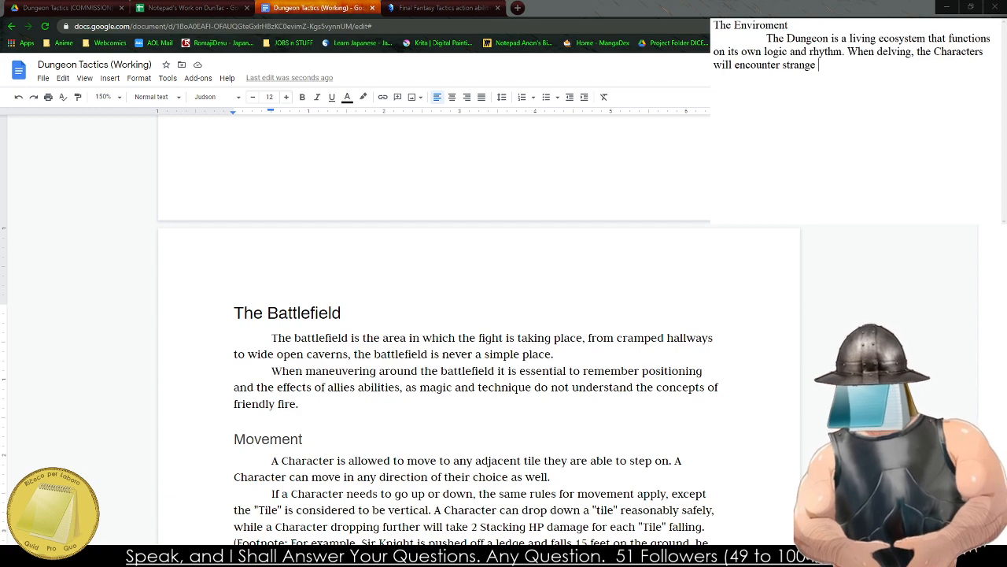
Replace "strange" at the end of the draft with "situations in the enviroment they can use to their advantage".
key("BackSpace")
key("BackSpace")
key("BackSpace")
key("BackSpace")
key("BackSpace")
key("BackSpace")
key("BackSpace")
key("BackSpace")
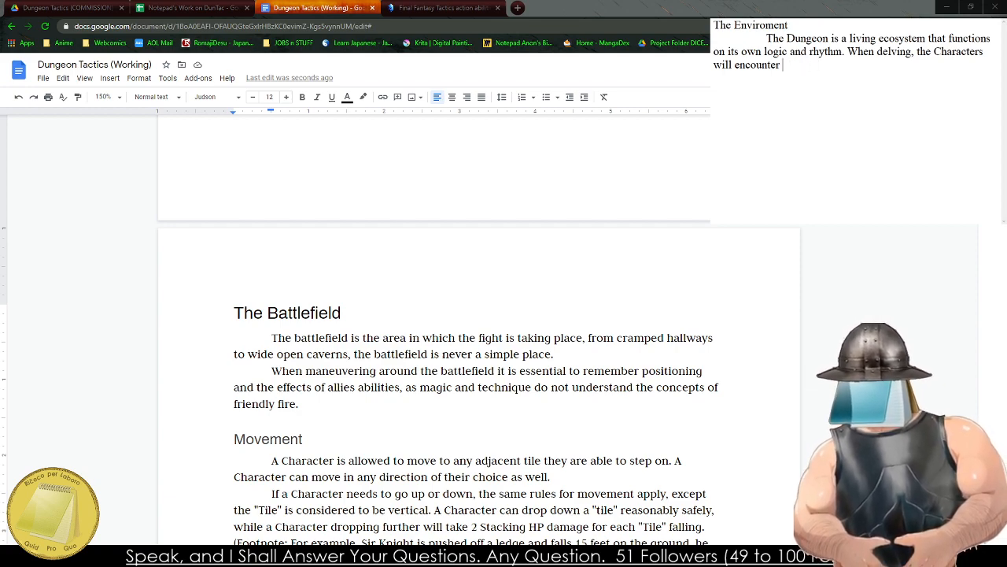
type("situations they")
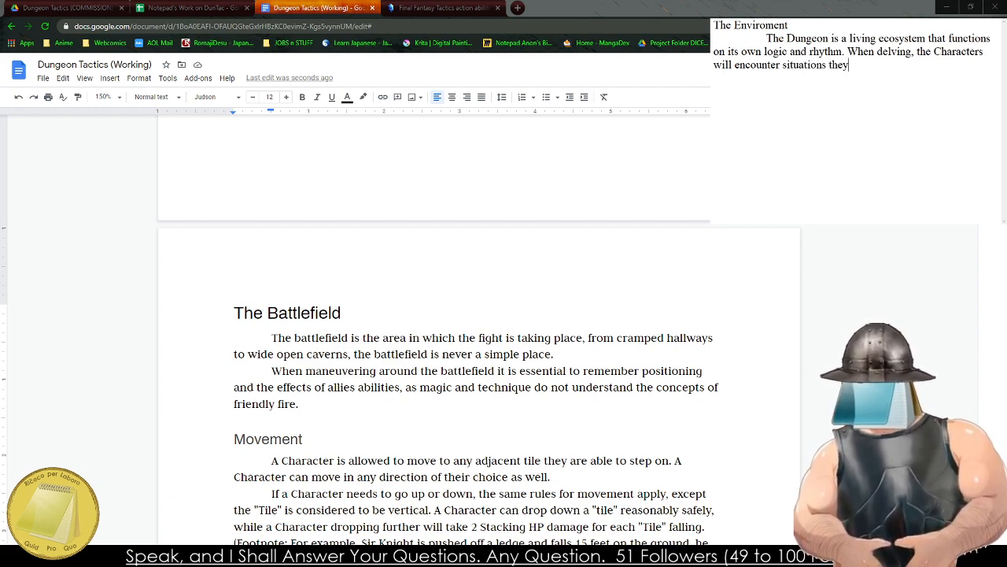
key("BackSpace")
key("BackSpace")
key("BackSpace")
key("BackSpace")
type("in the en")
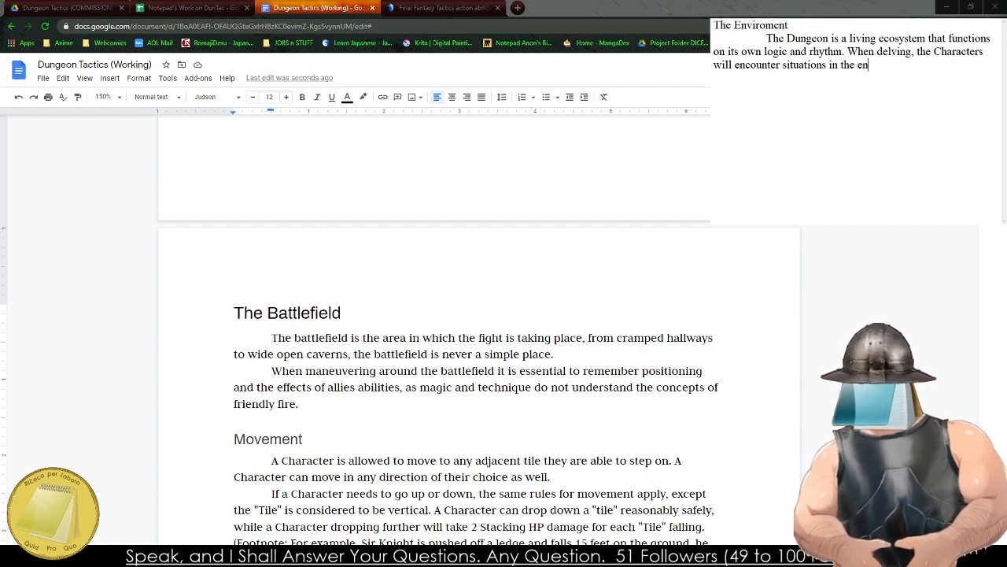
type("viroment they ca")
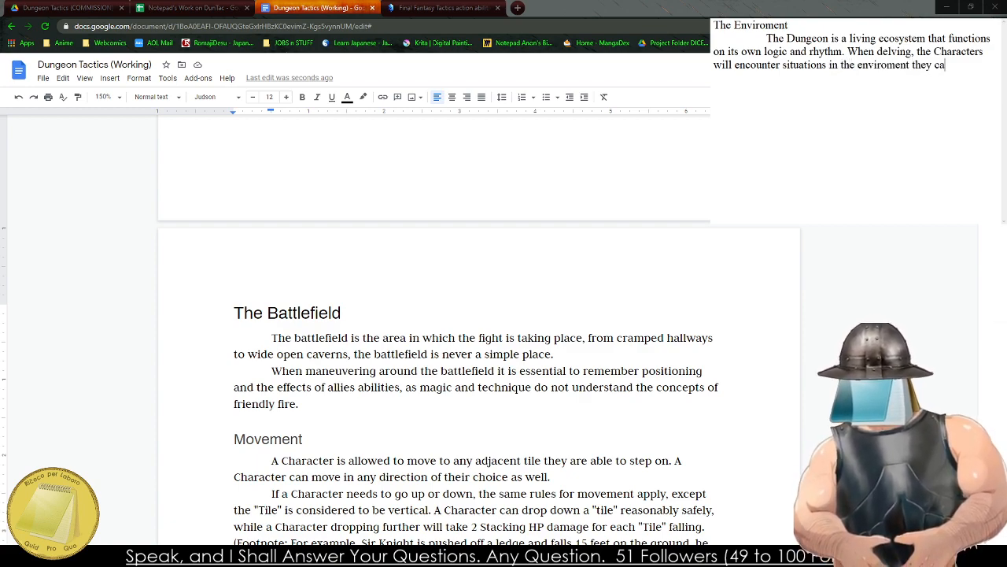
type("n use to their adva")
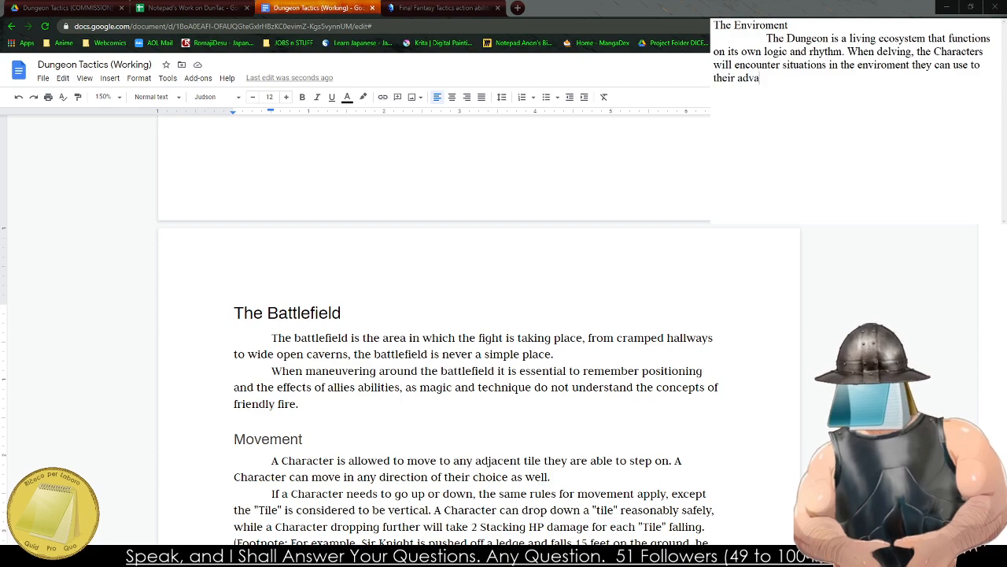
type("ntage. A Character with")
Finish the sentence about environmental situations with "or hinder their progress.".
key("BackSpace")
key("BackSpace")
key("BackSpace")
key("BackSpace")
key("BackSpace")
key("BackSpace")
key("BackSpace")
key("BackSpace")
key("BackSpace")
key("BackSpace")
key("BackSpace")
key("BackSpace")
key("BackSpace")
key("BackSpace")
key("BackSpace")
key("BackSpace")
key("BackSpace")
key("BackSpace")
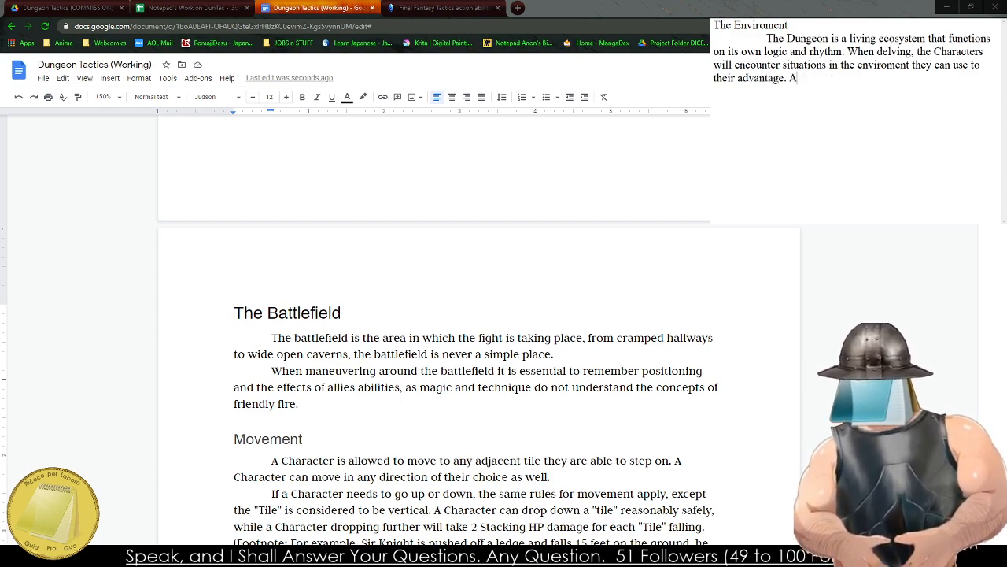
type("or hinder")
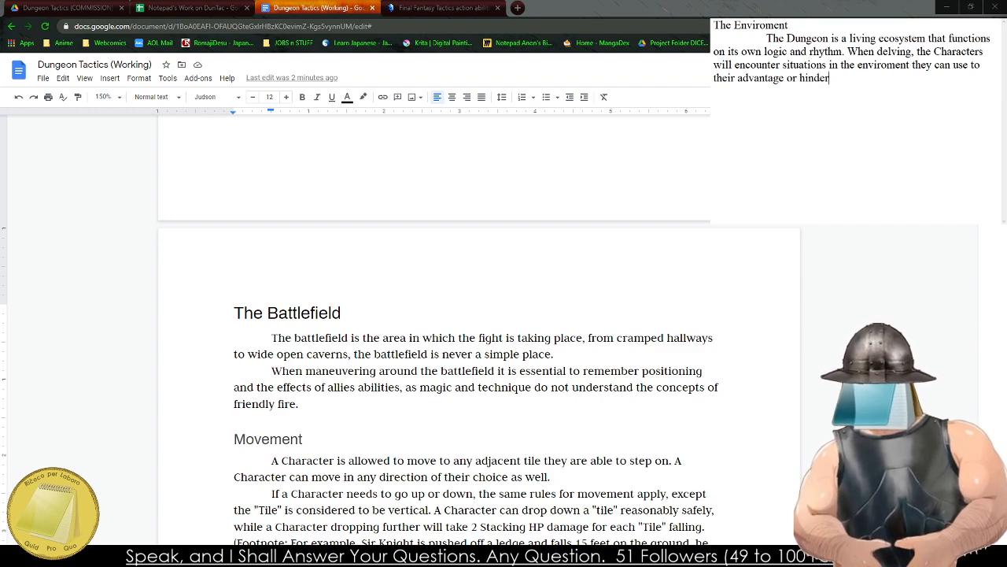
type(" their progress.")
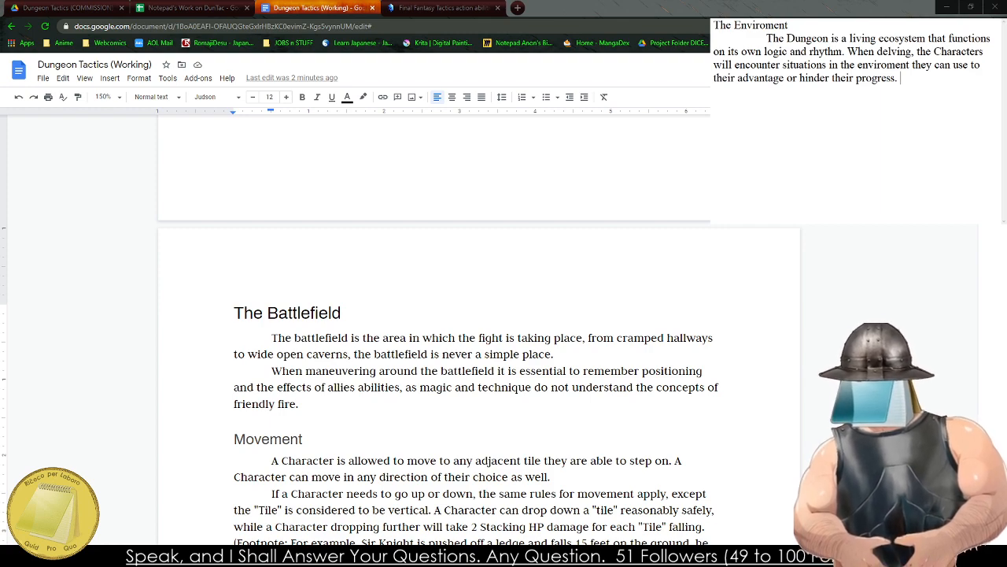
Start a new, empty indented paragraph below the Dungeon ecosystem paragraph in the draft.
key("Return")
key("Tab")
type("I")
key("BackSpace")
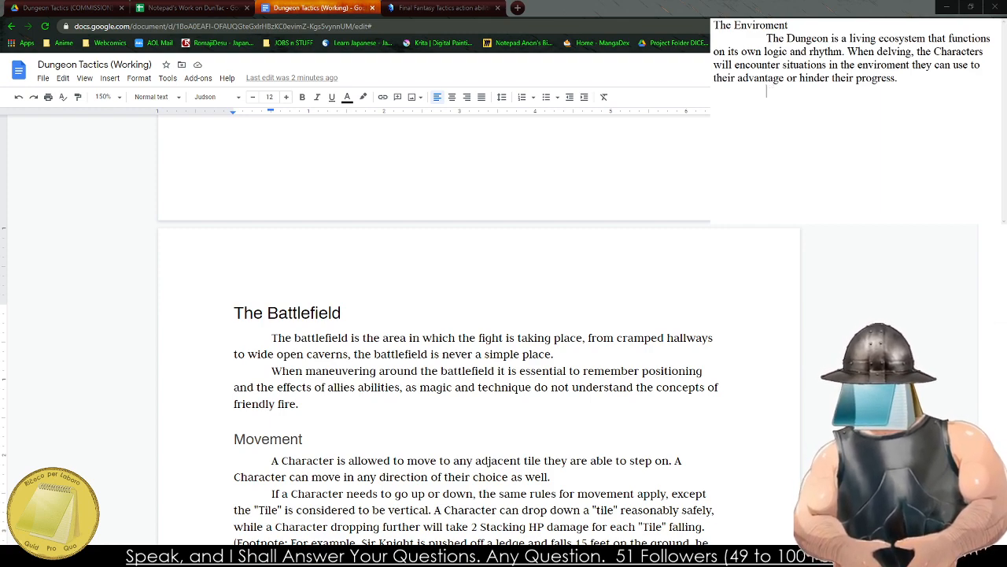
type("To note, e")
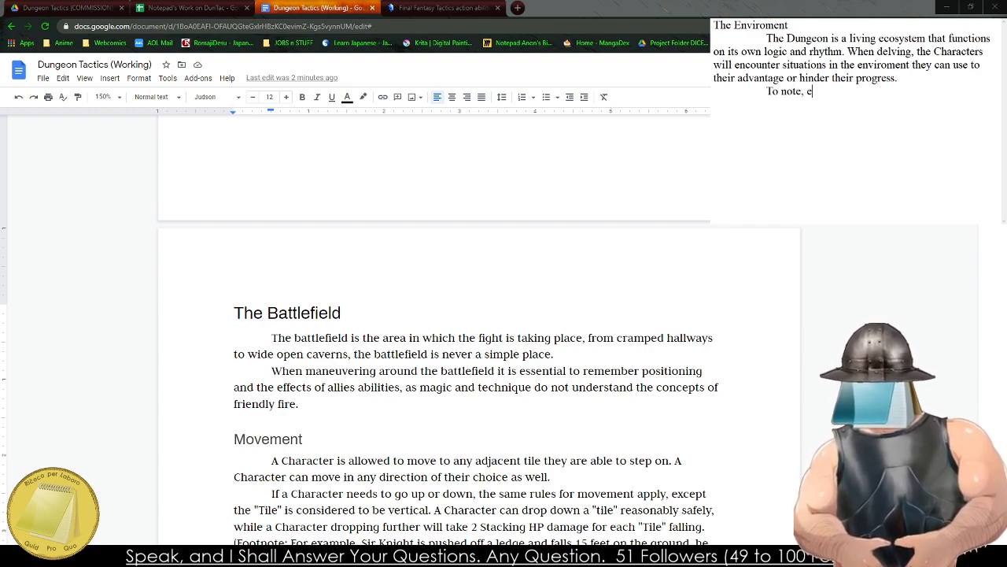
type("verything can be nt")
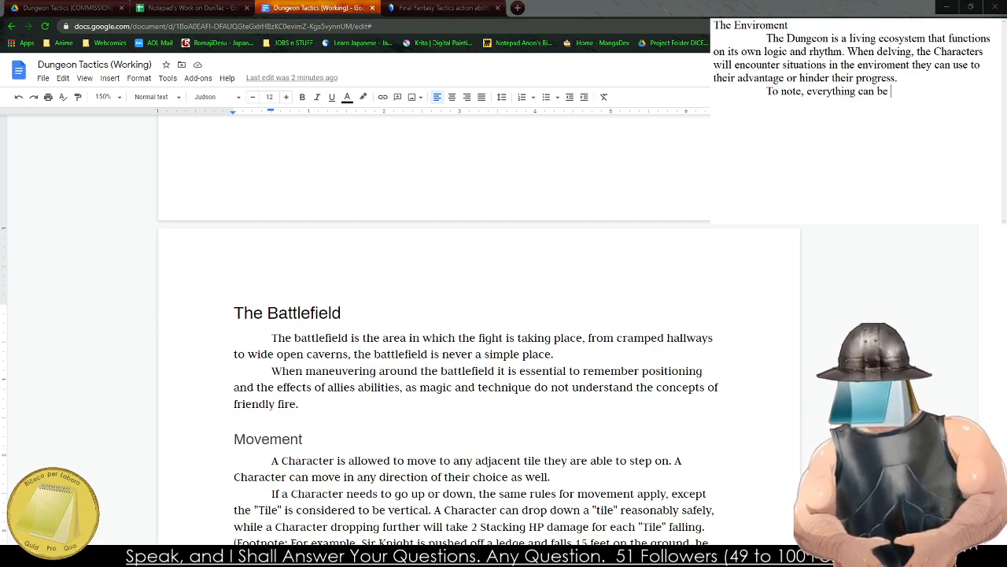
key("BackSpace")
key("BackSpace")
type("interact")
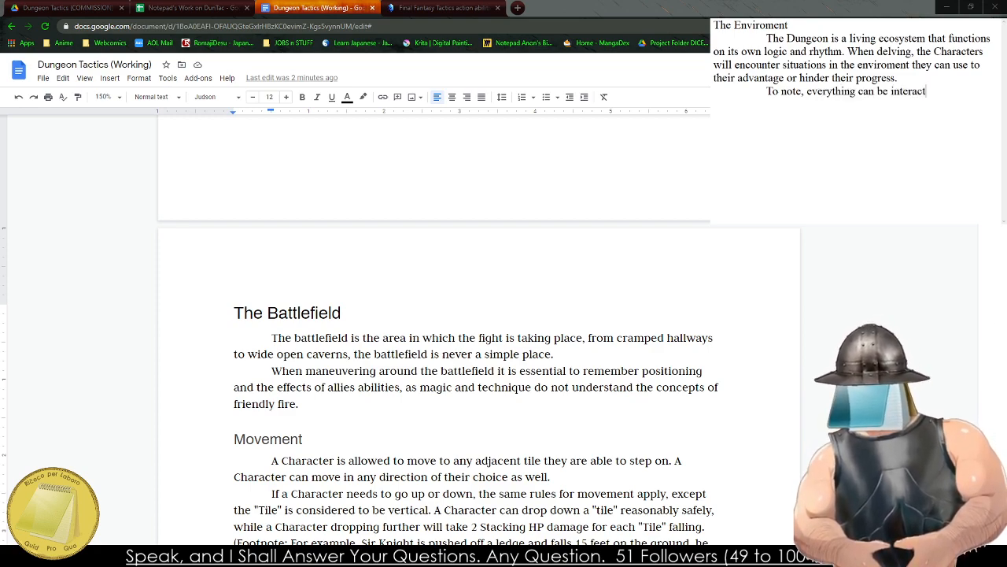
type("ed with")
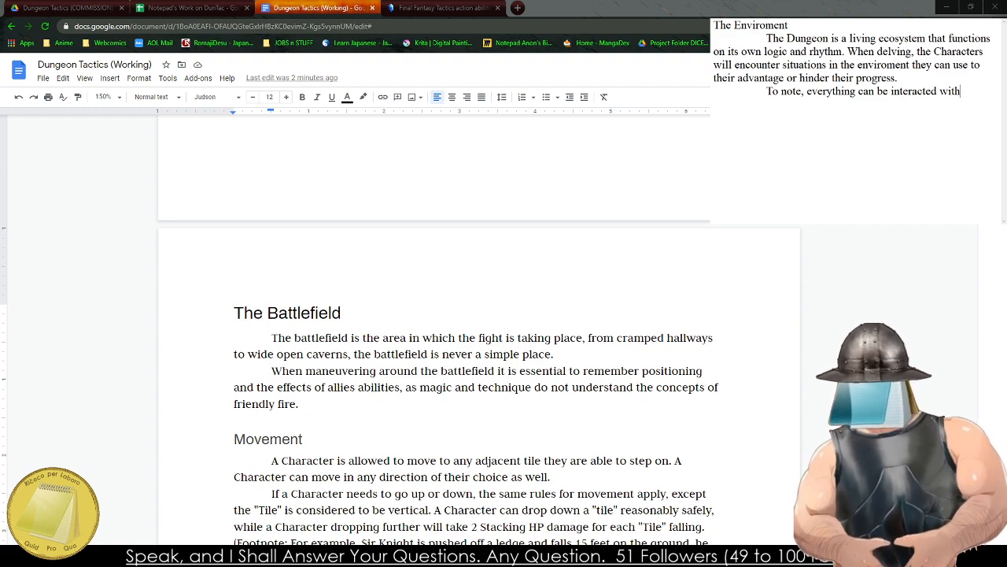
type(". ")
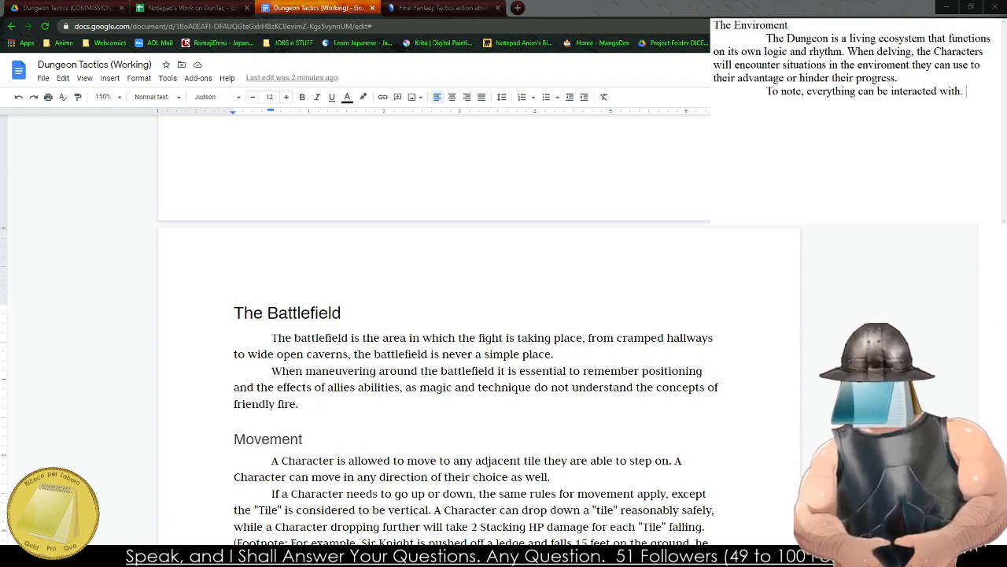
type("Water can frozen,")
key("BackSpace")
key("BackSpace")
key("BackSpace")
key("BackSpace")
key("BackSpace")
key("BackSpace")
key("BackSpace")
key("BackSpace")
key("BackSpace")
key("BackSpace")
key("BackSpace")
key("BackSpace")
key("BackSpace")
key("BackSpace")
key("BackSpace")
key("BackSpace")
key("BackSpace")
key("BackSpace")
key("BackSpace")
key("BackSpace")
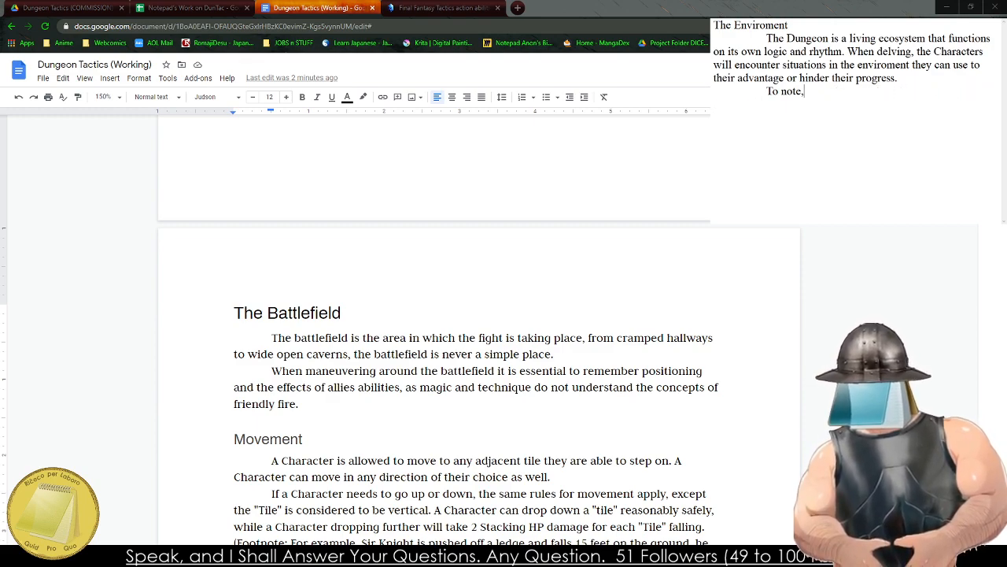
key("BackSpace")
key("BackSpace")
key("BackSpace")
key("BackSpace")
key("BackSpace")
key("BackSpace")
key("BackSpace")
key("BackSpace")
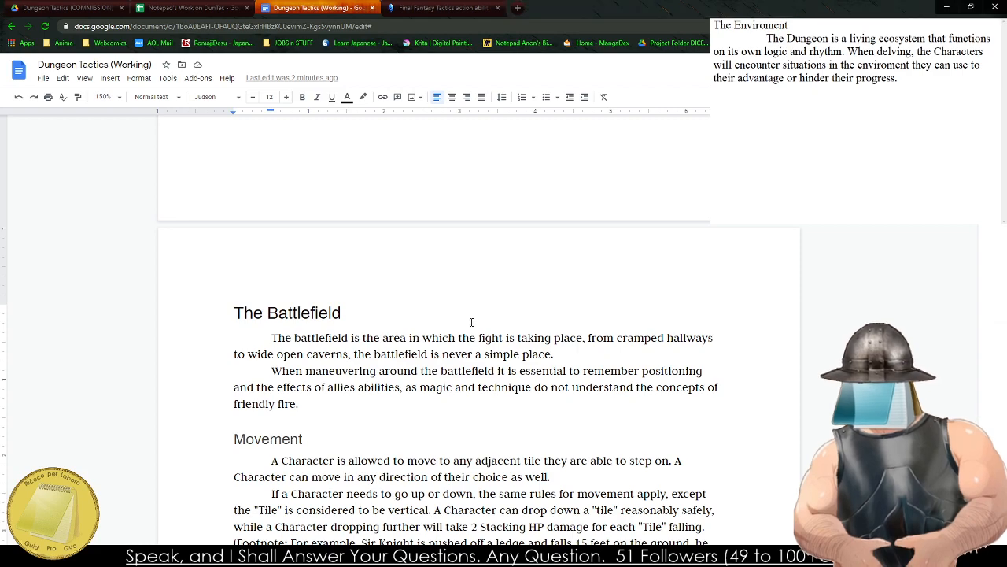
Correct the flagged word "where" to "were" in the submersion sentence under Movement.
scroll(470, 315, "down", 3)
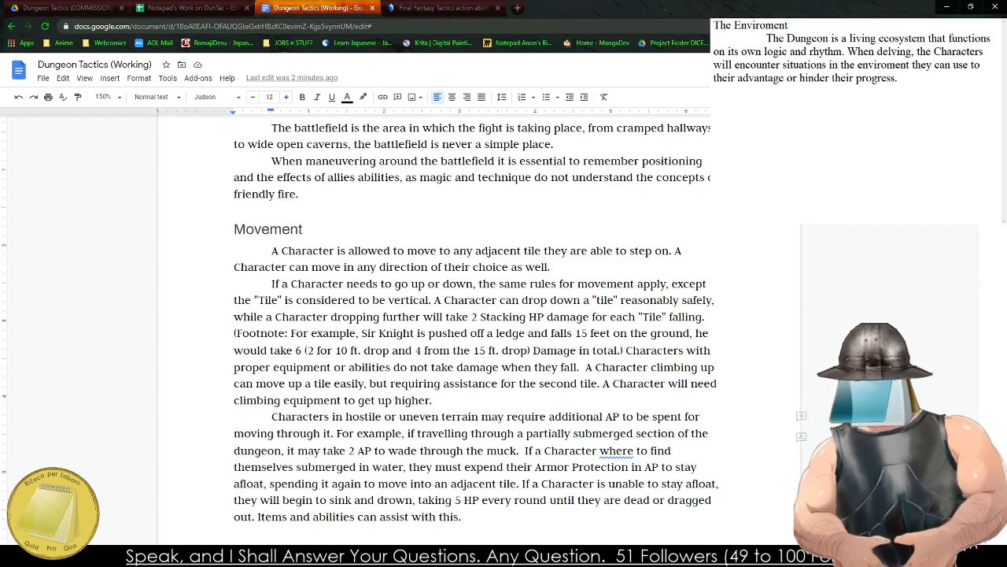
left_click(630, 452)
left_click(688, 371)
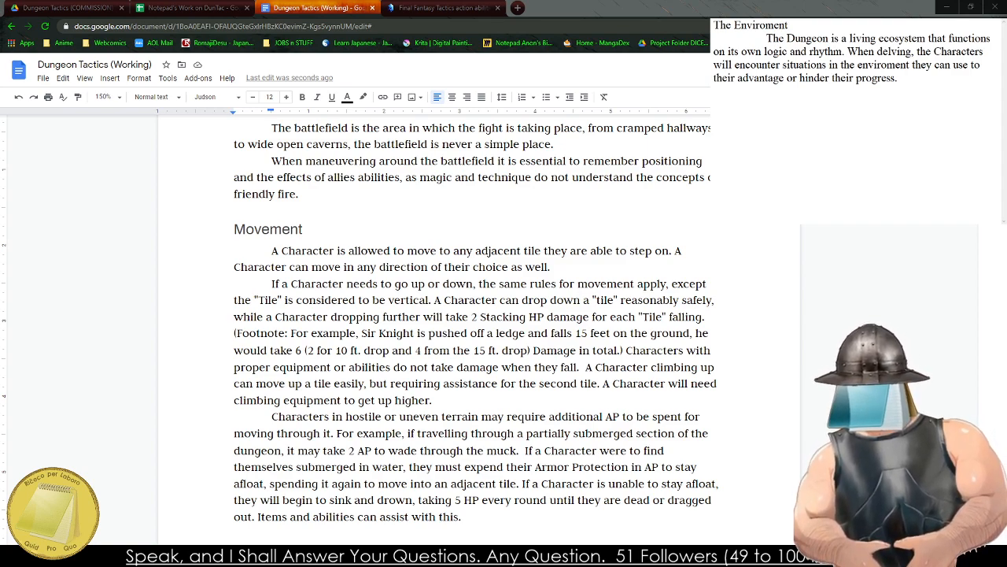
left_click(709, 317)
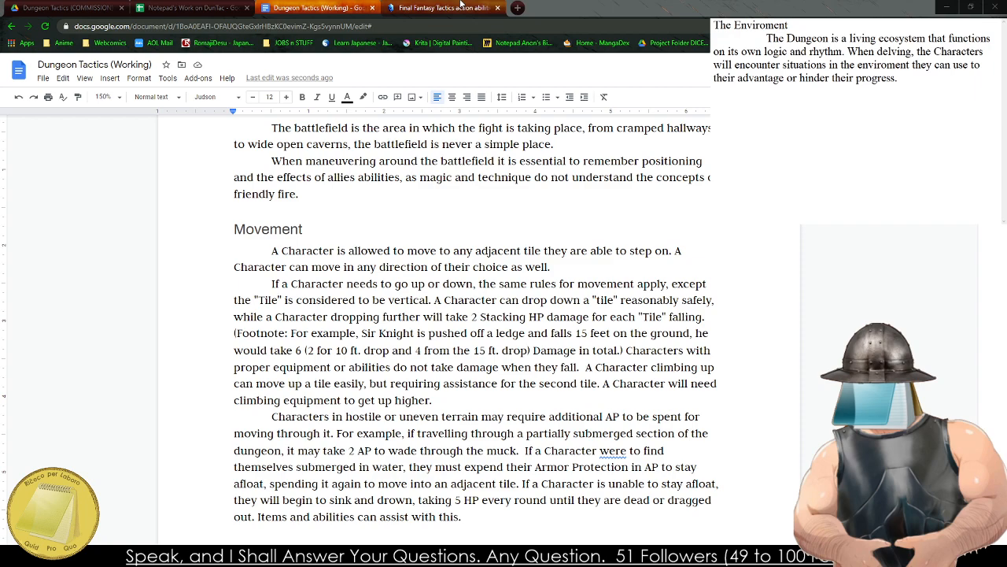
Search the web in a new tab for "Divinity Original Sin 2 Enviroment Interactions" and open the Environmental Effects page of the Divinity Original Sin 2 Wiki.
left_click(517, 7)
type("Divinity Original Sin 2")
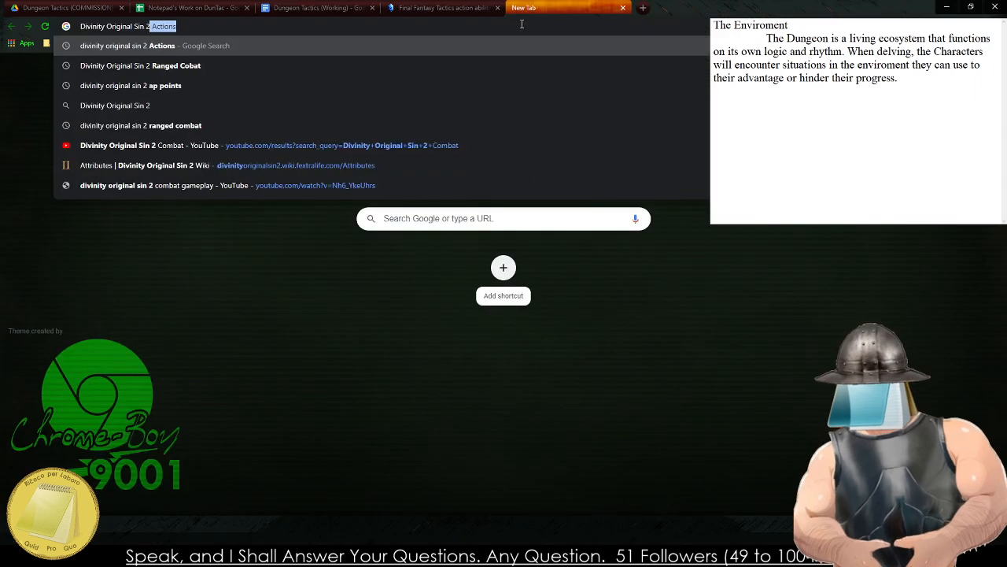
type("c")
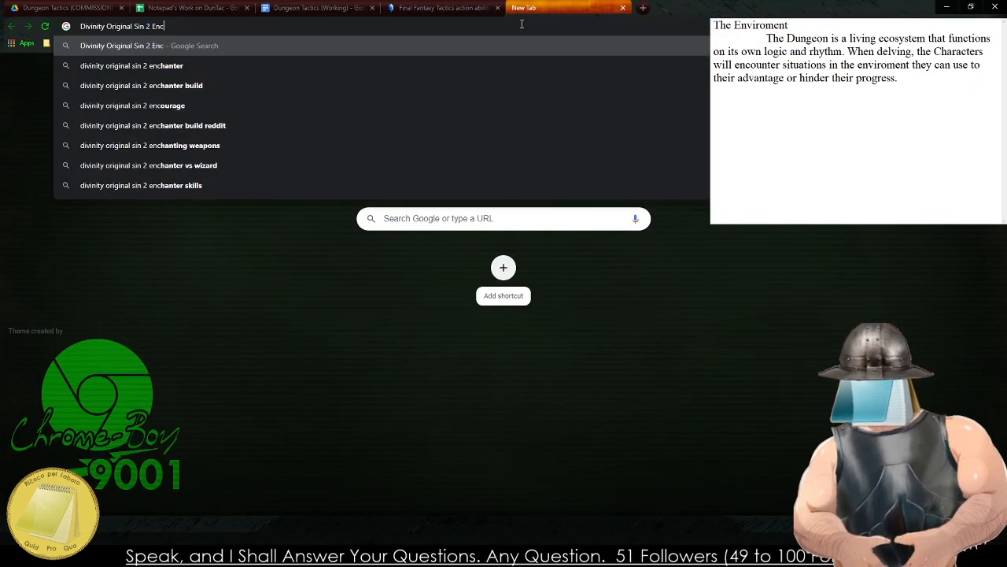
key("BackSpace")
type("Environment ")
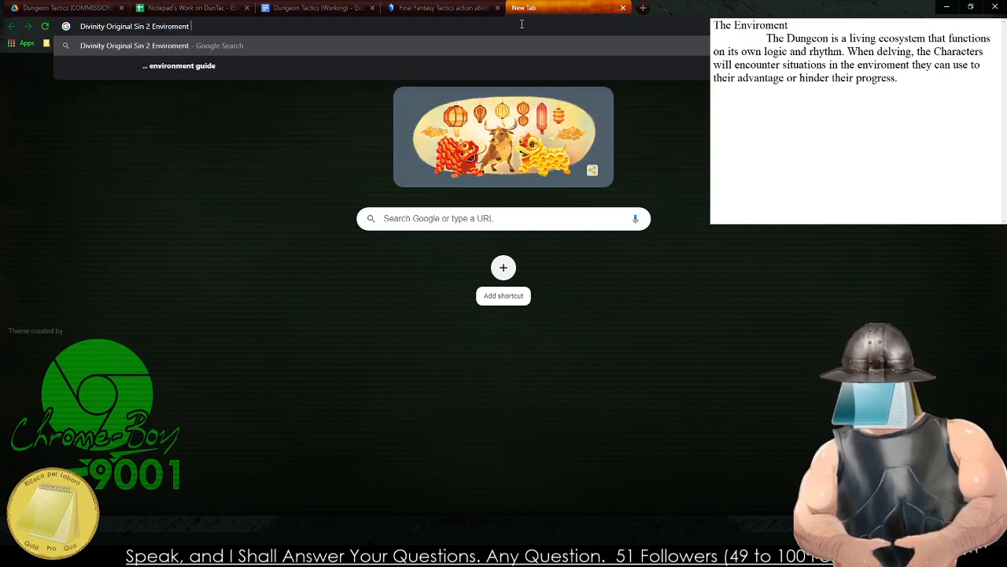
type("Interactions")
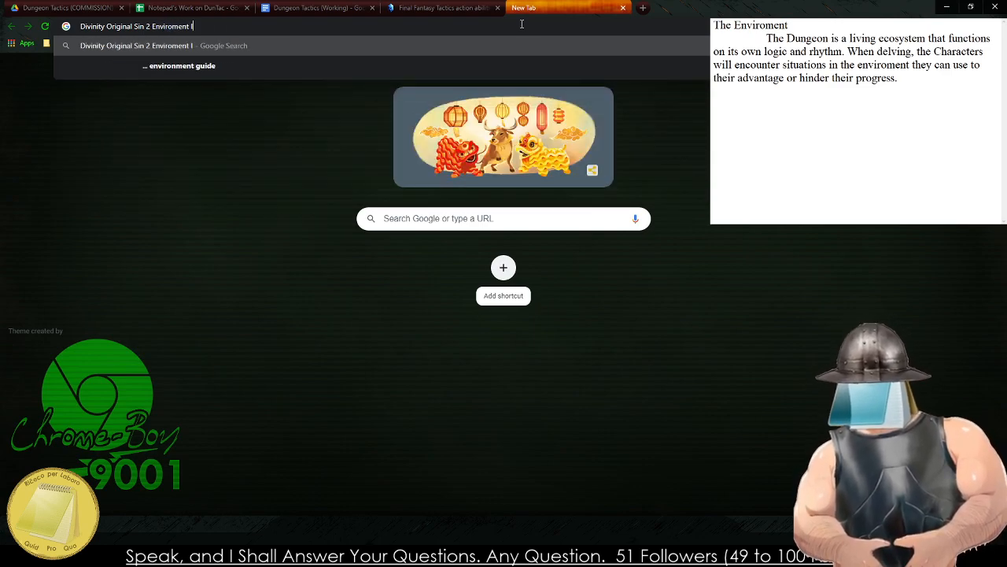
key("Return")
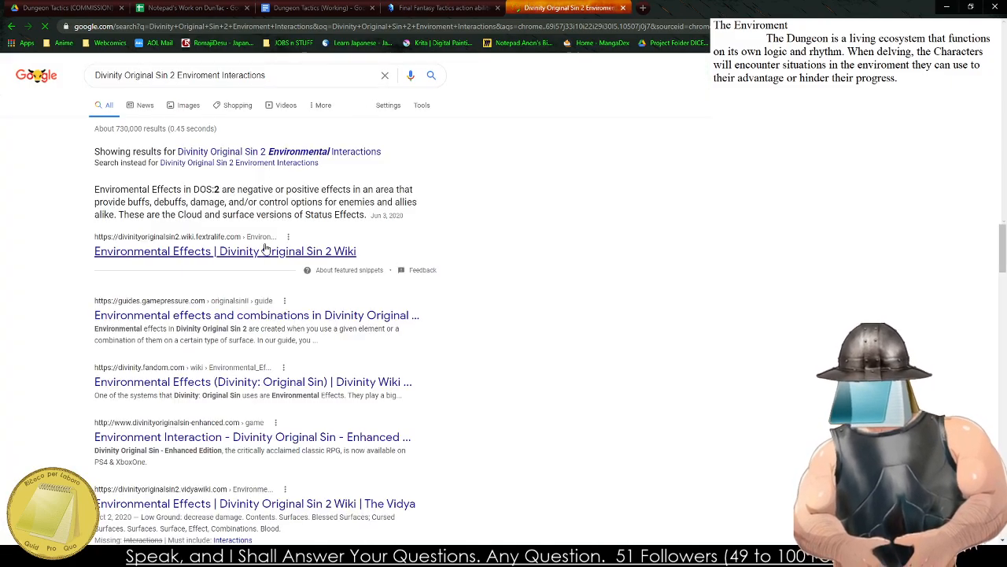
left_click(265, 250)
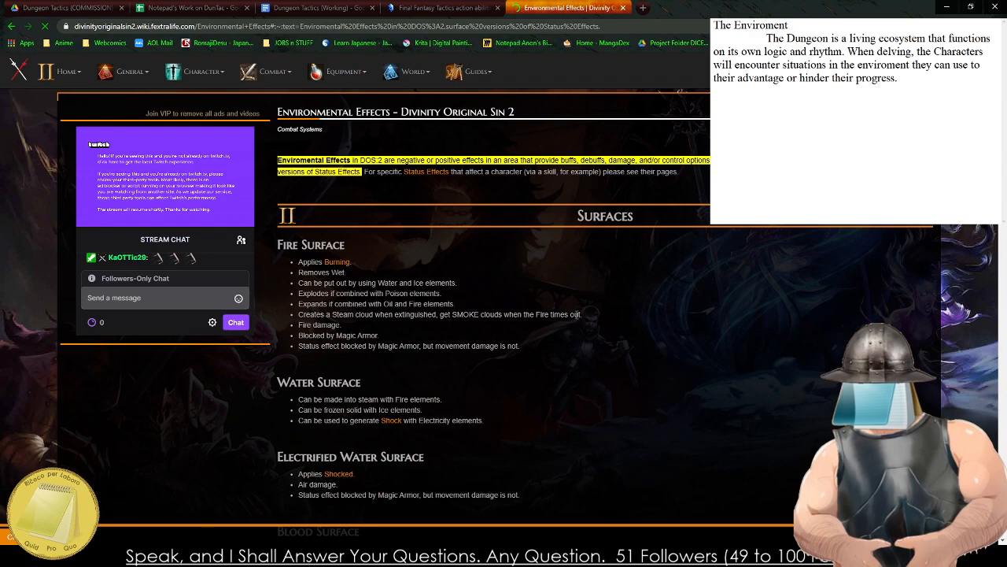
Examine the surface and cloud effects on the wiki page, including their blessed and cursed variants and the ground height rules.
scroll(572, 315, "down", 1)
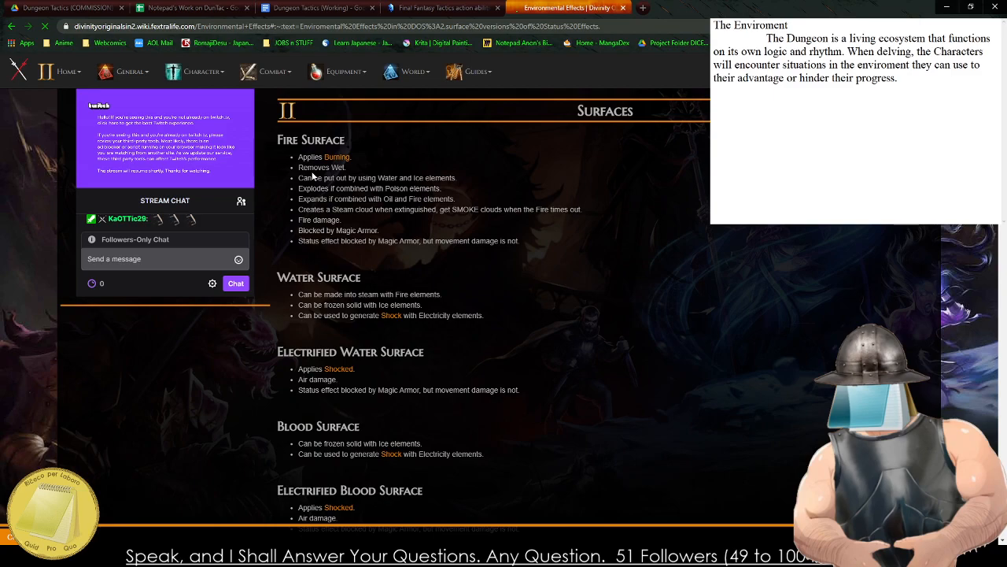
left_click_drag(347, 179, 377, 179)
left_click(366, 187)
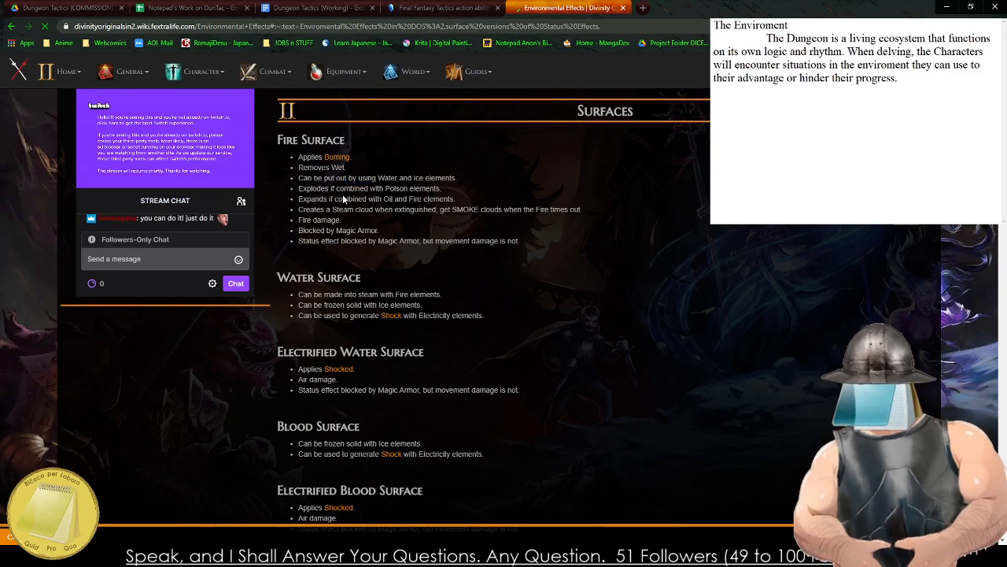
scroll(340, 203, "down", 3)
scroll(341, 208, "down", 6)
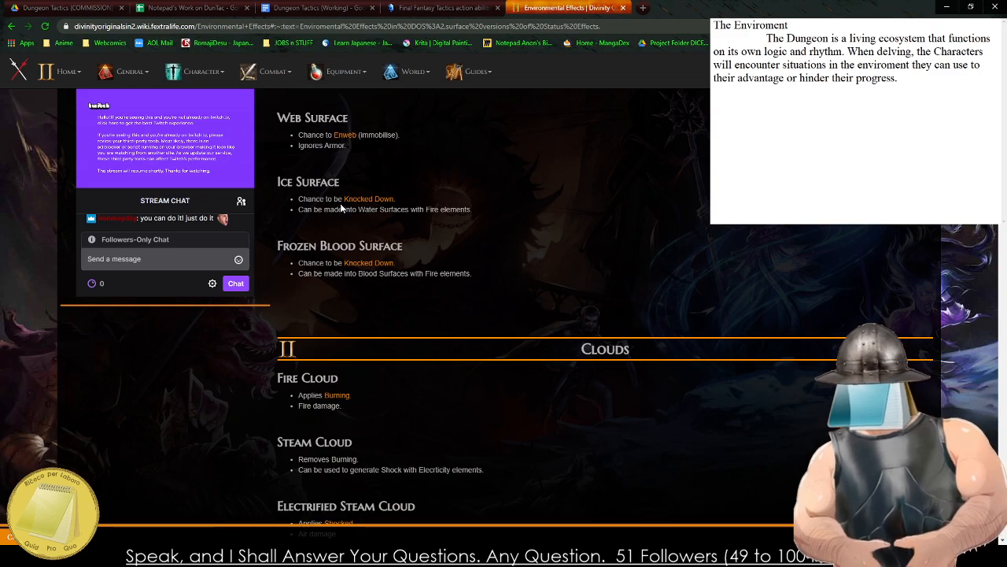
scroll(341, 208, "down", 9)
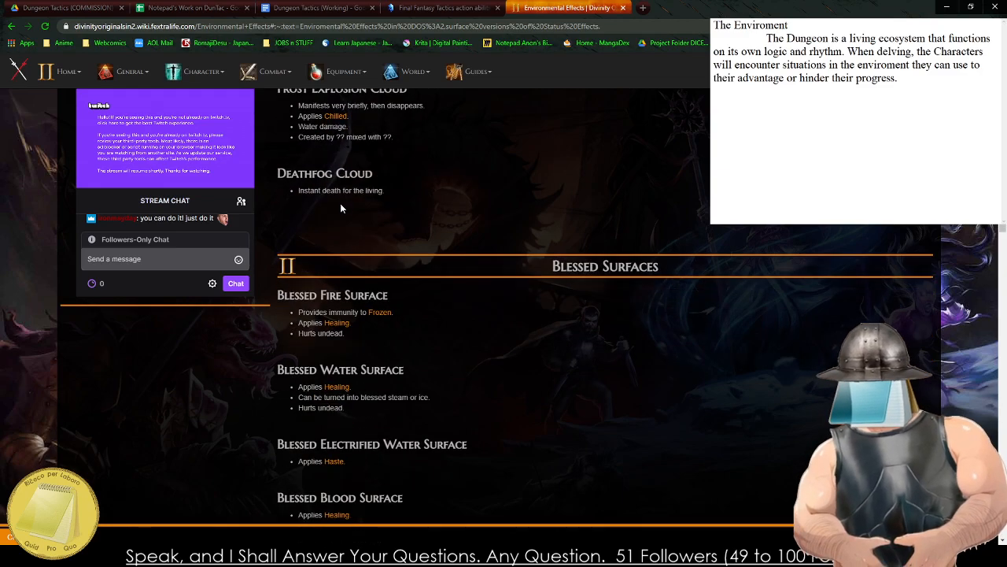
scroll(340, 204, "down", 6)
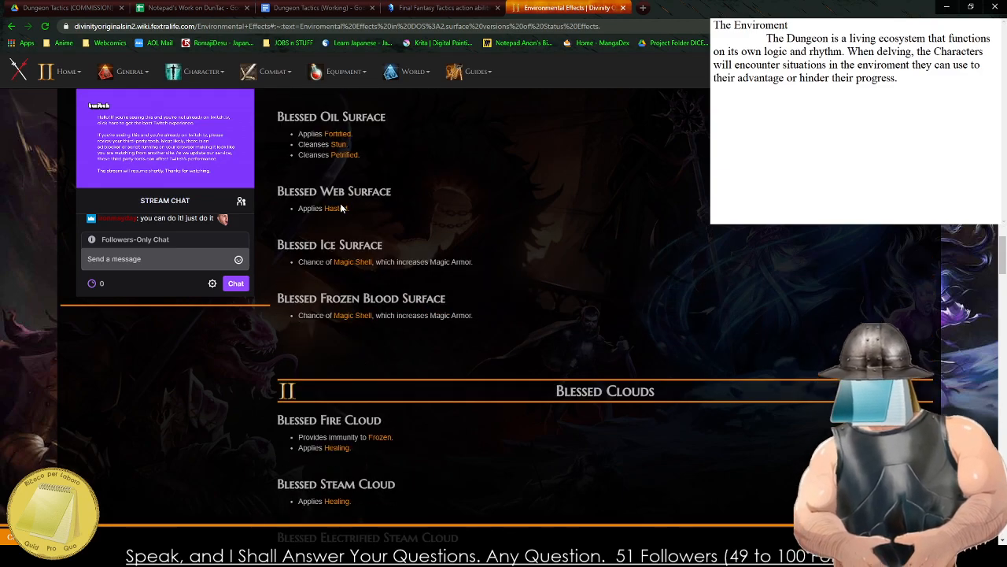
scroll(340, 208, "down", 7)
scroll(340, 203, "down", 9)
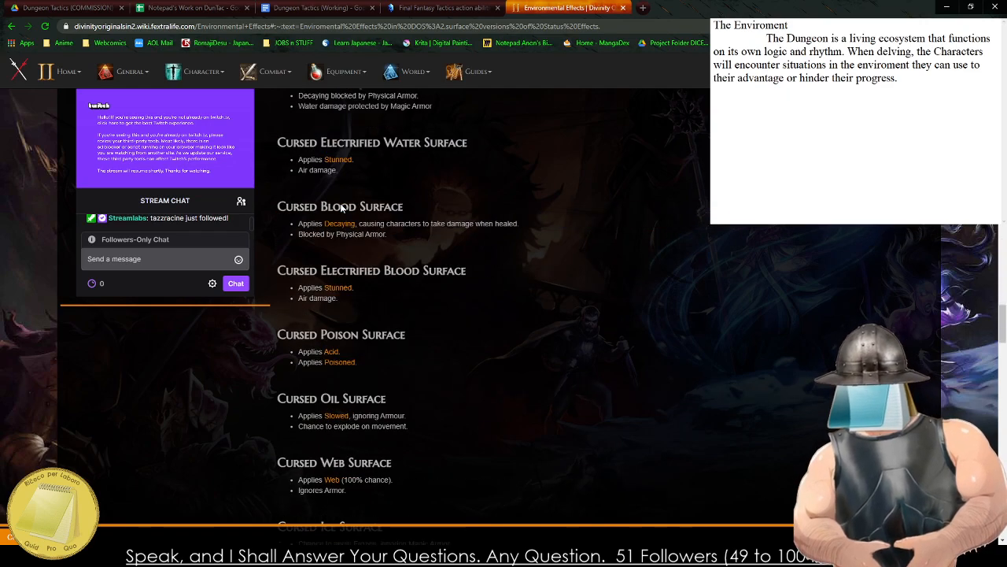
scroll(340, 203, "down", 8)
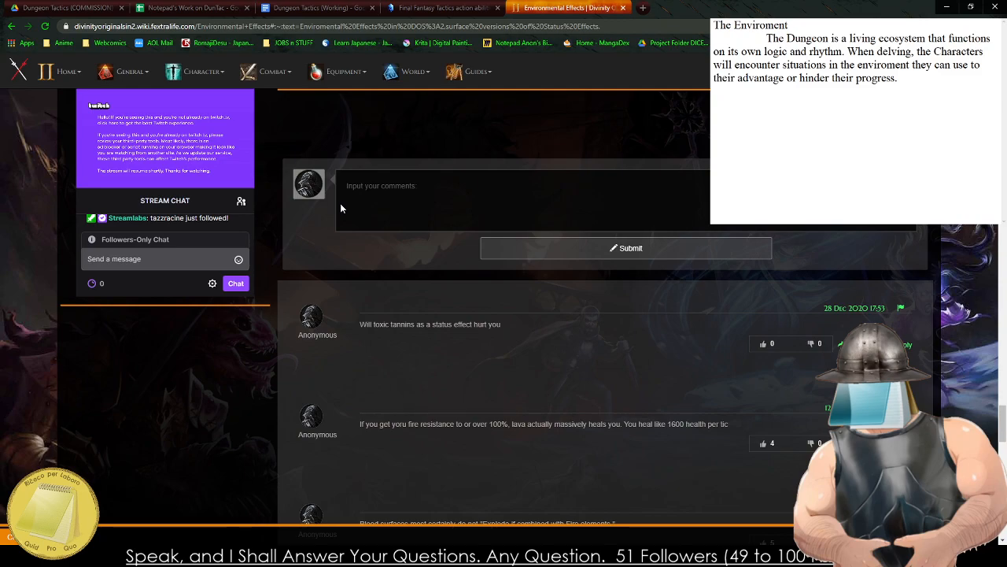
scroll(340, 203, "up", 8)
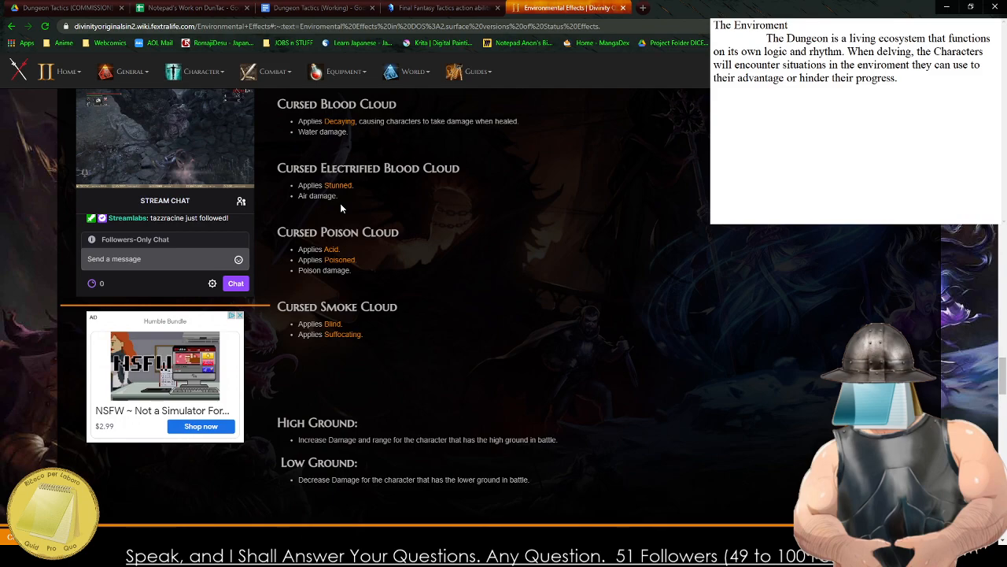
scroll(398, 351, "up", 3)
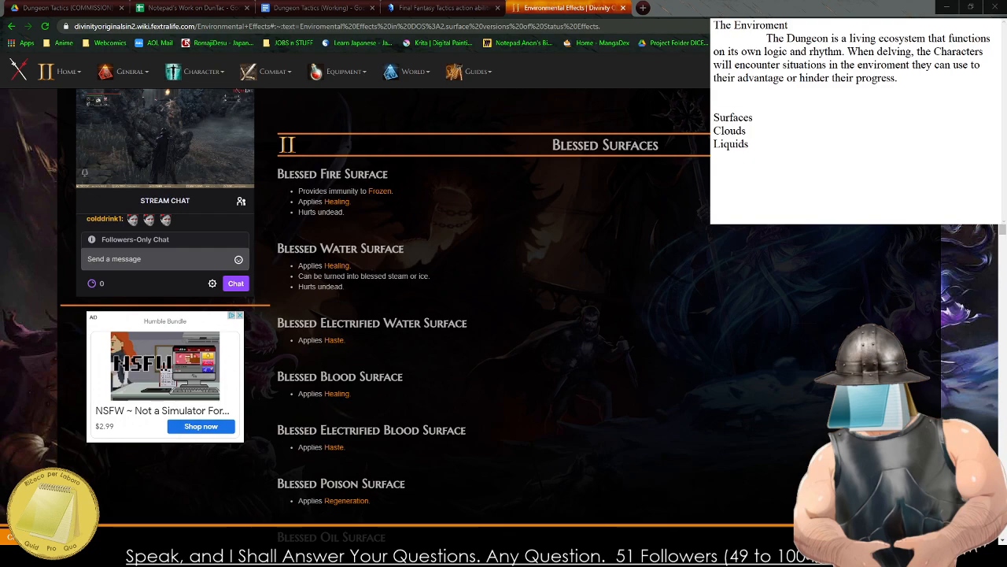
Close the wiki page, return to the Dungeon Tactics (Working) document, and continue the draft's "Overall" sentence with "can be broken down into three".
key("ctrl+w")
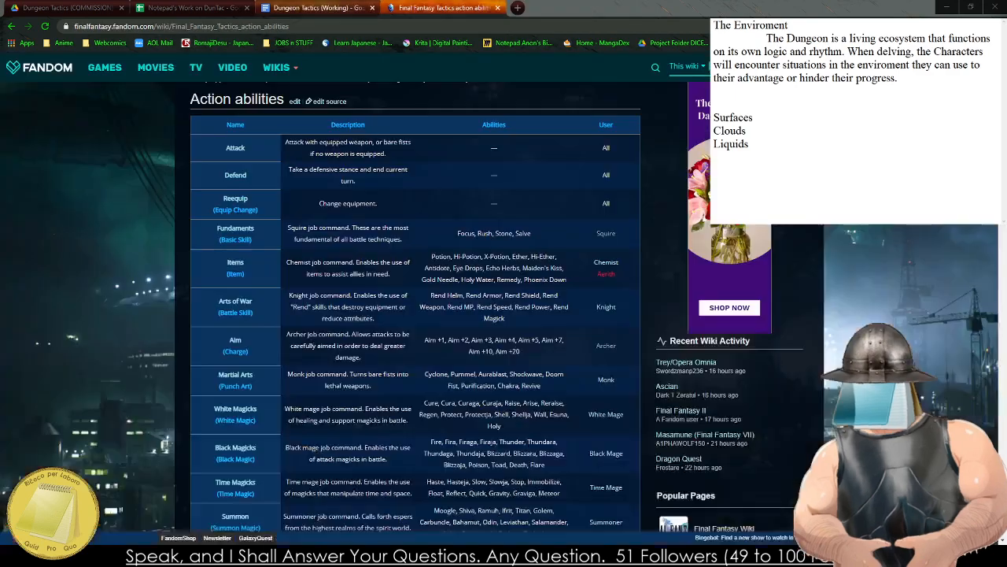
left_click(329, 8)
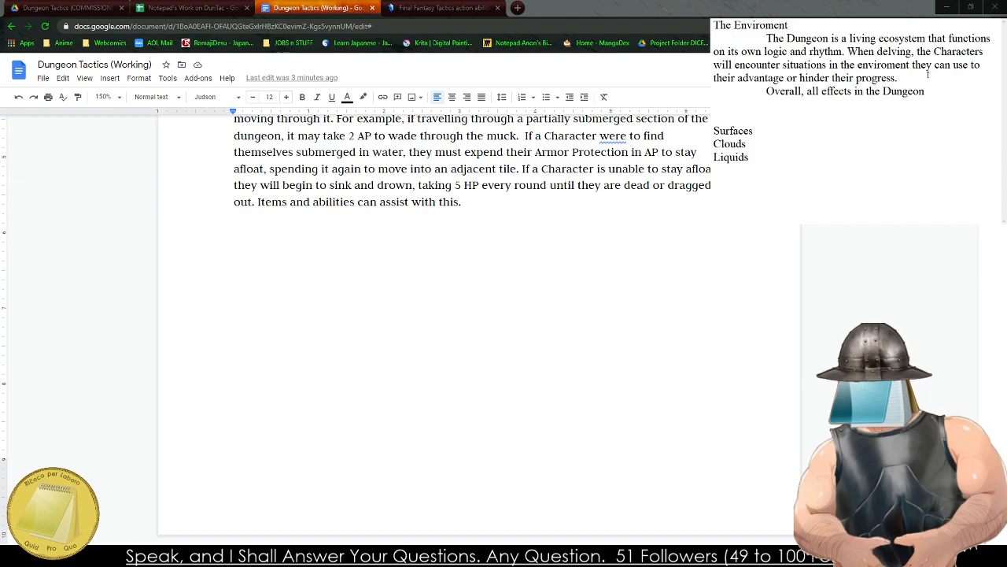
type("can be broken down into three")
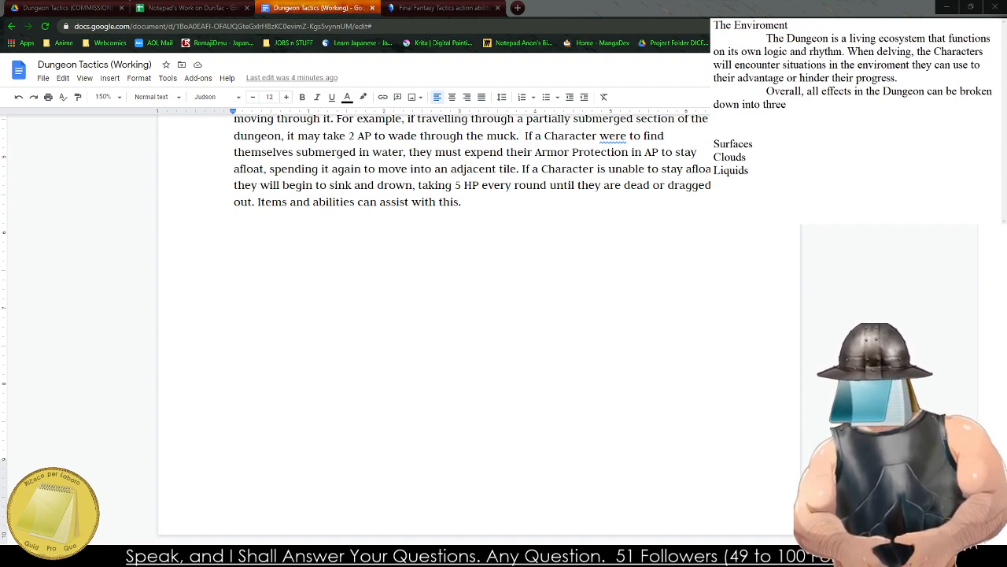
Finish the draft's sentence about Dungeon effects with "states: Surafaces, CLouds, and Liquids.".
scroll(465, 236, "up", 2)
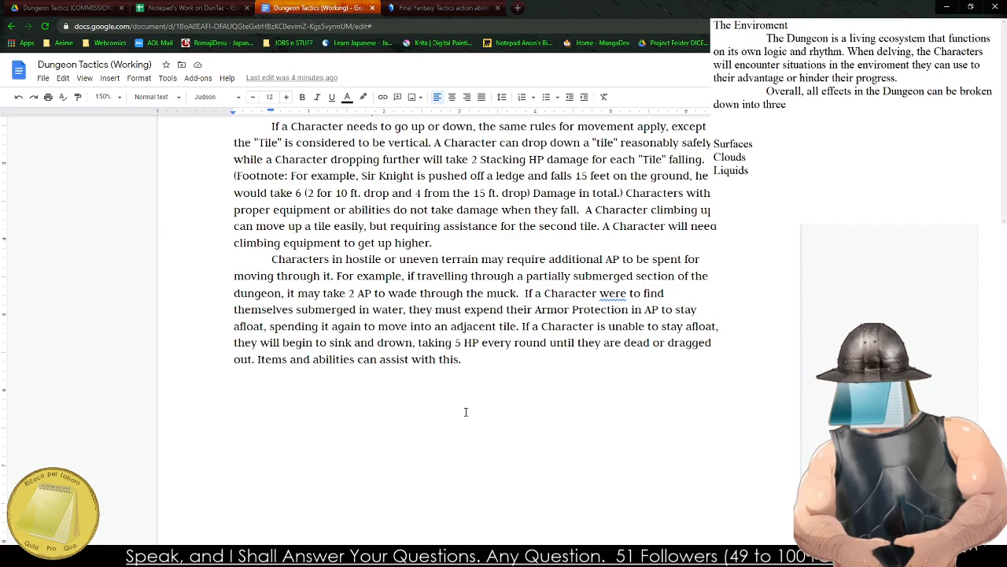
left_click(833, 137)
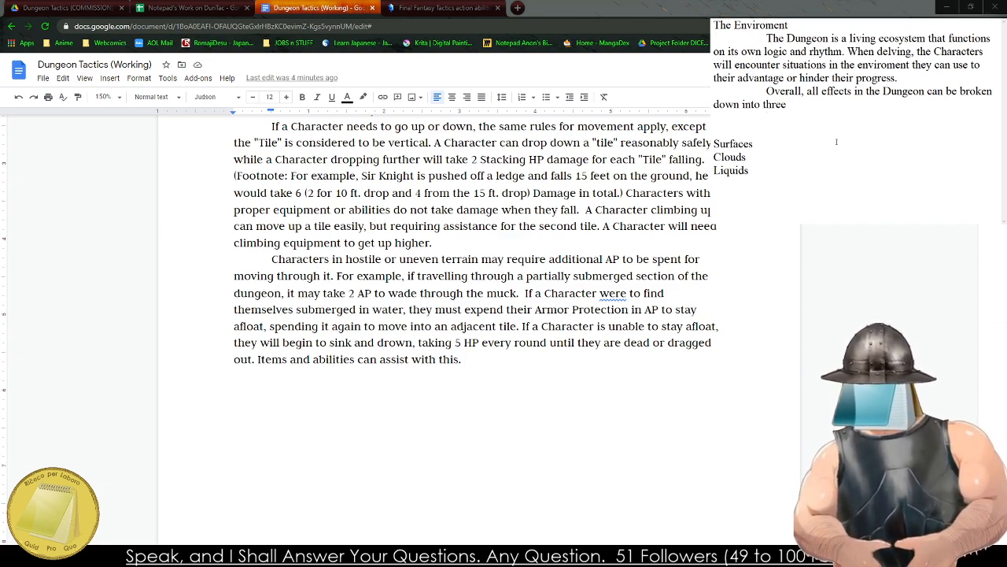
type("states of matter.")
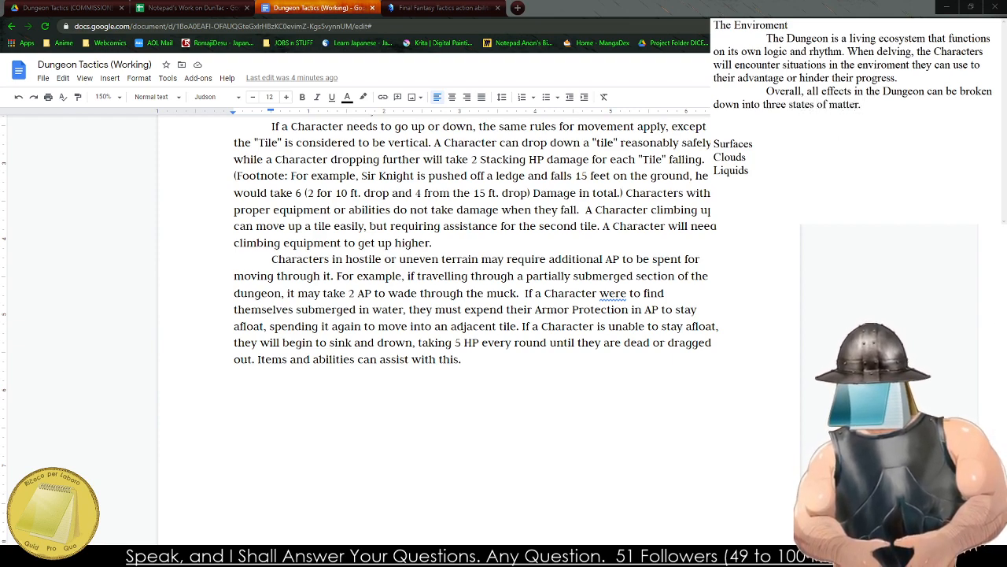
key("BackSpace")
key("BackSpace")
key("BackSpace")
key("BackSpace")
key("BackSpace")
key("BackSpace")
key("BackSpace")
key("BackSpace")
key("BackSpace")
key("BackSpace")
key("BackSpace")
type(": S")
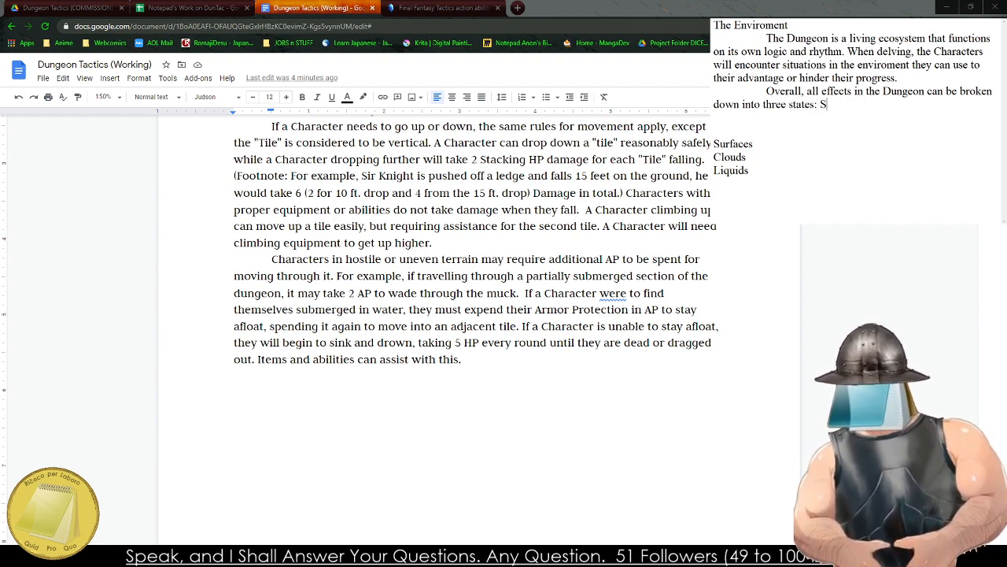
type("urafaces,")
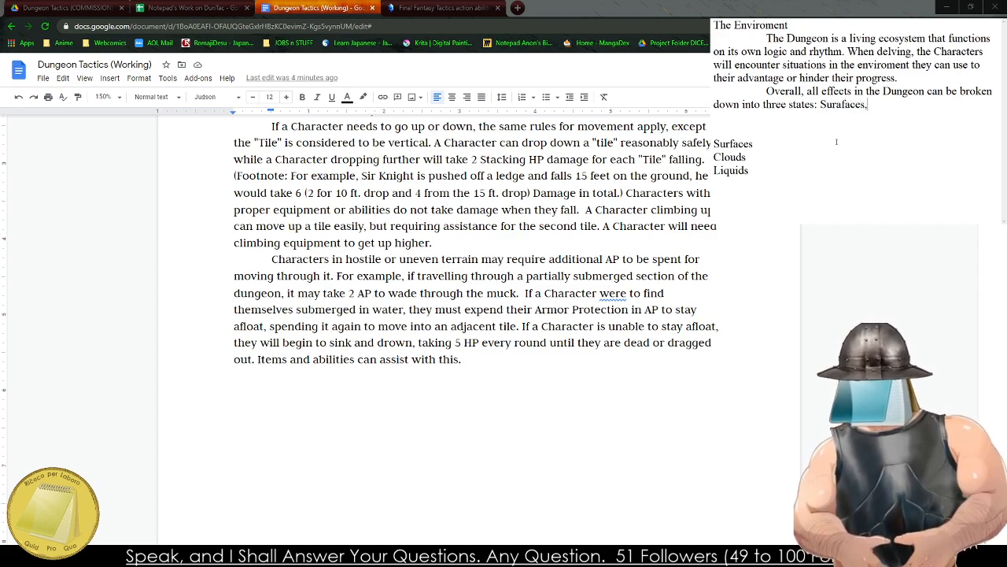
type(" Clouds, and Li")
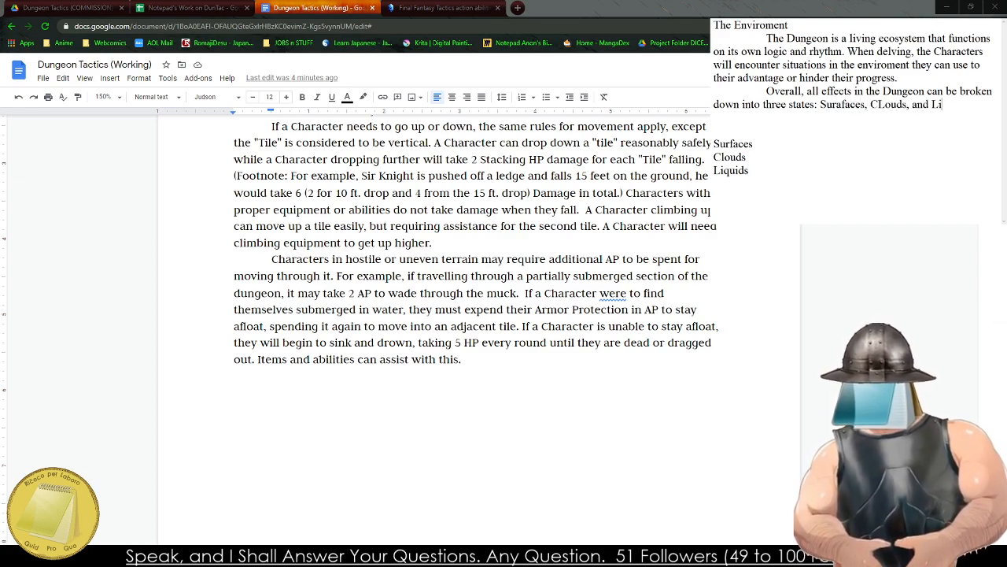
type("quids. Sur")
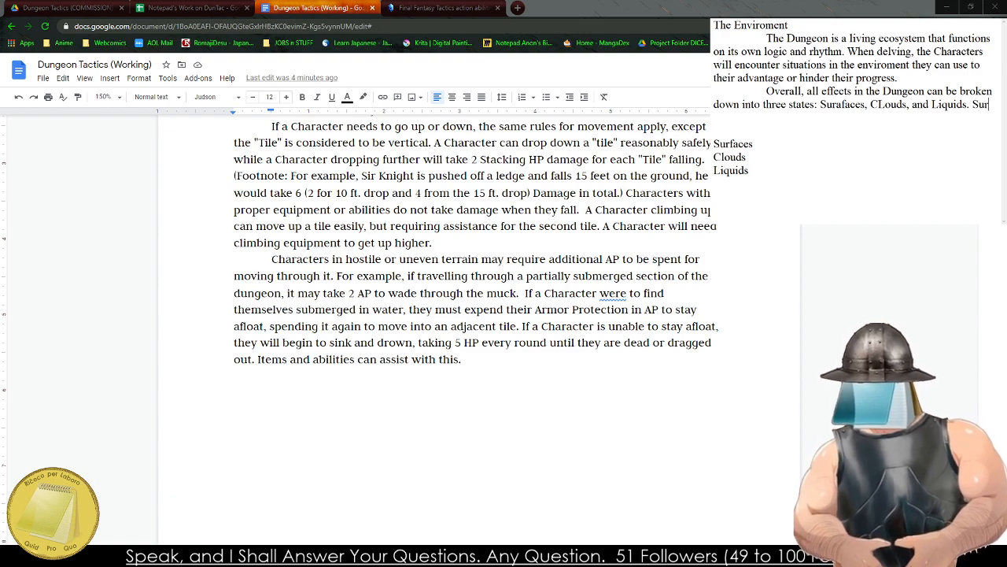
Replace the list of states at the end of the draft's "Overall" sentence with "Clouds, Liquids, and Surfaces.".
key("Return")
type("Surfaces are")
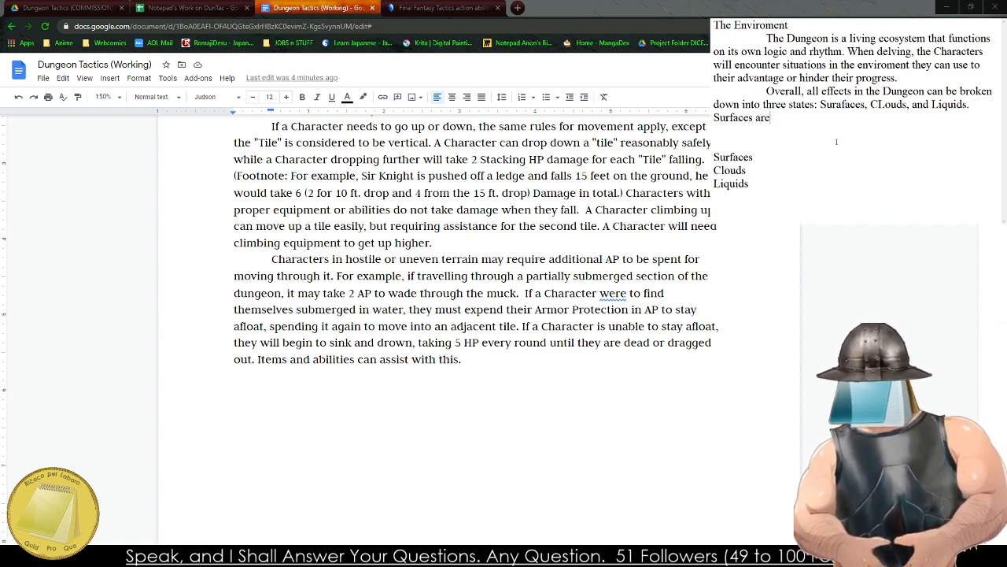
key("BackSpace")
key("BackSpace")
key("BackSpace")
key("BackSpace")
key("BackSpace")
key("BackSpace")
key("BackSpace")
key("BackSpace")
key("BackSpace")
key("BackSpace")
key("BackSpace")
key("BackSpace")
key("BackSpace")
key("BackSpace")
key("BackSpace")
key("BackSpace")
key("BackSpace")
key("BackSpace")
key("BackSpace")
key("BackSpace")
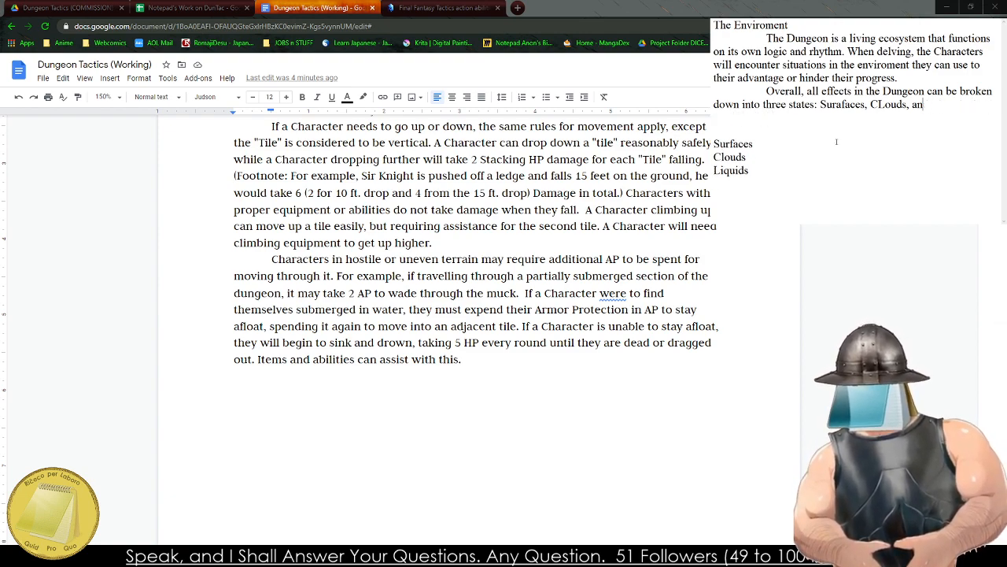
key("BackSpace")
key("BackSpace")
key("BackSpace")
key("BackSpace")
key("BackSpace")
key("BackSpace")
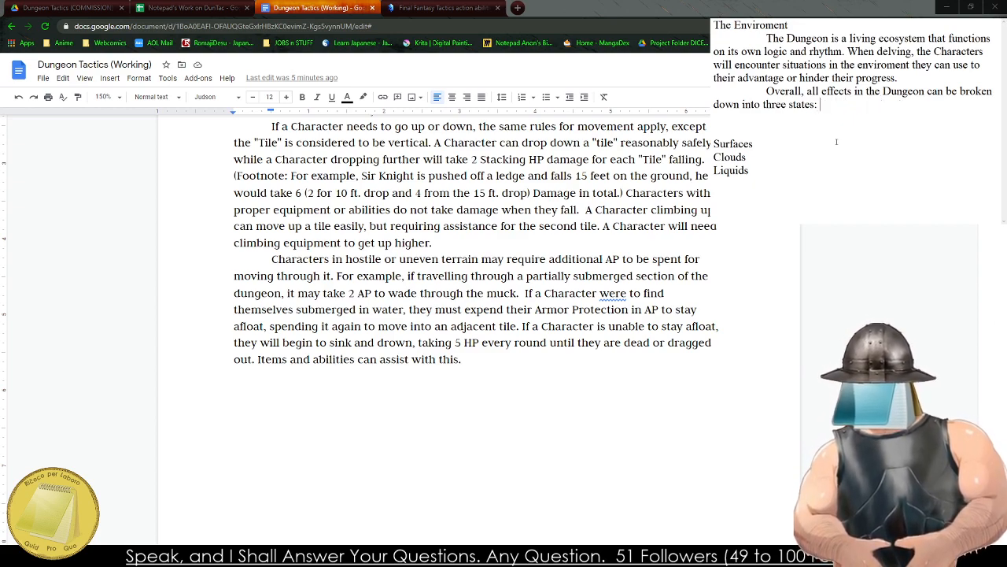
type("Clouds, ")
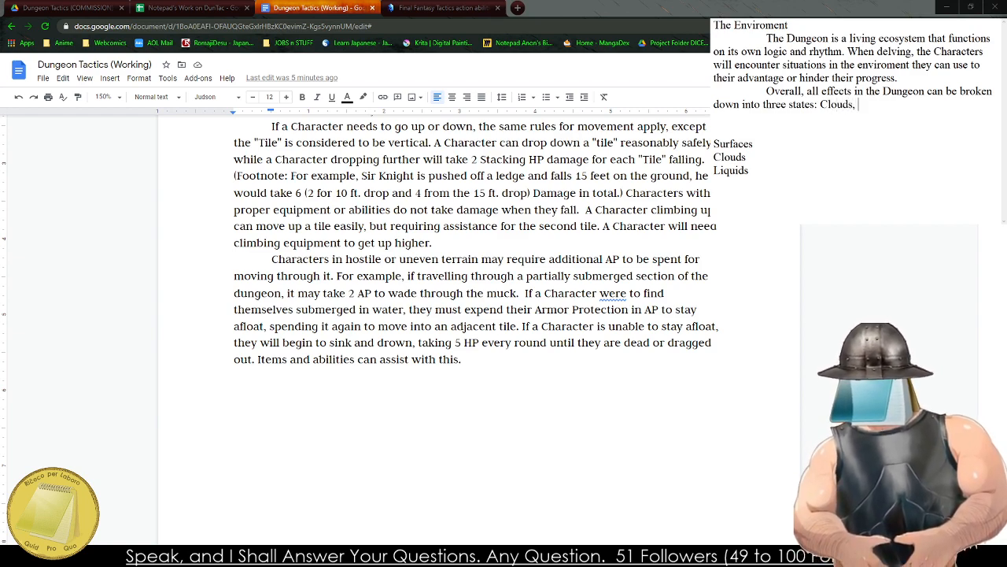
type("Liquids, and ")
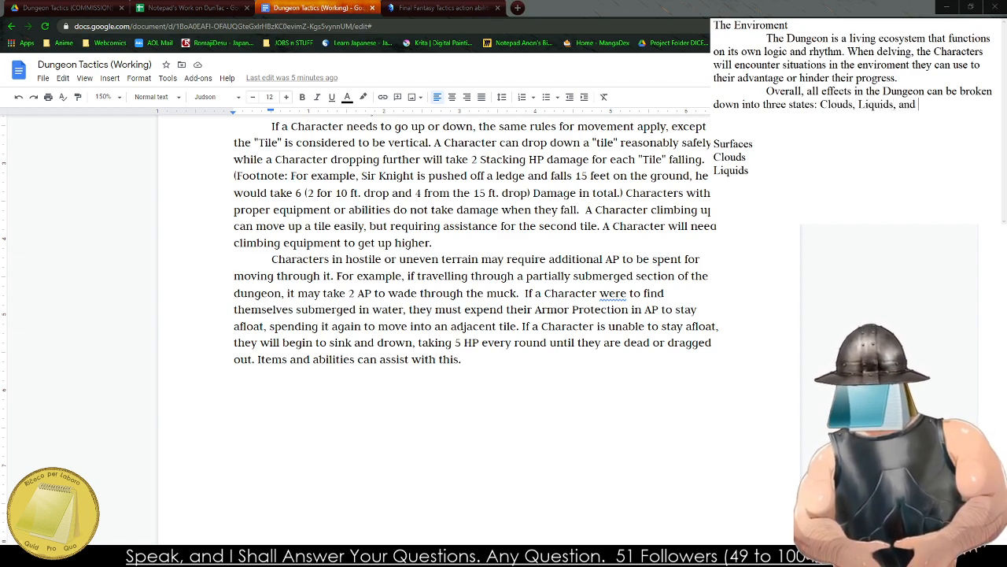
type("Surfaces.")
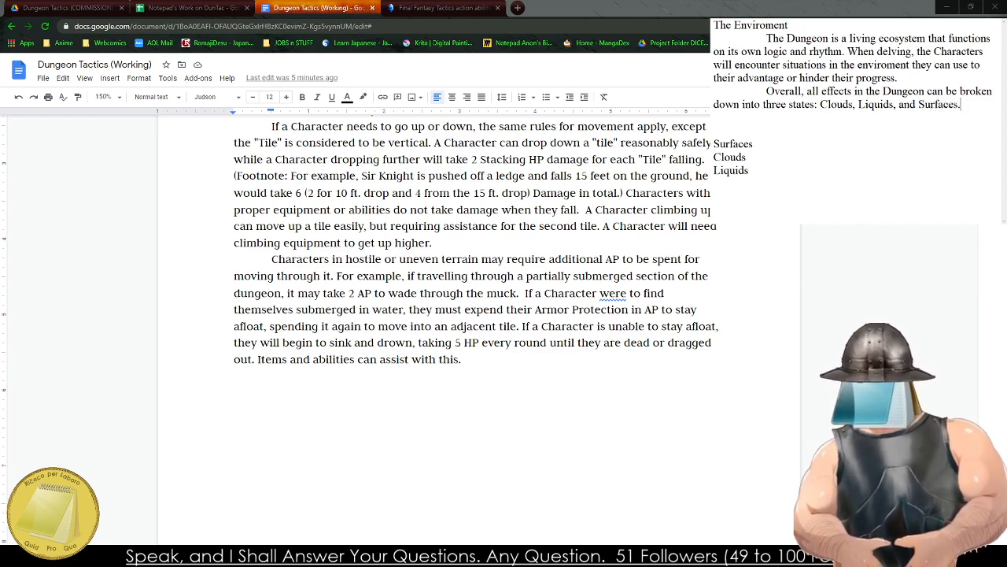
Start a new indented paragraph in the draft with "Clouds are gaseous mists that".
key("Return")
key("BackSpace")
key("Return")
key("Tab")
type("Cl")
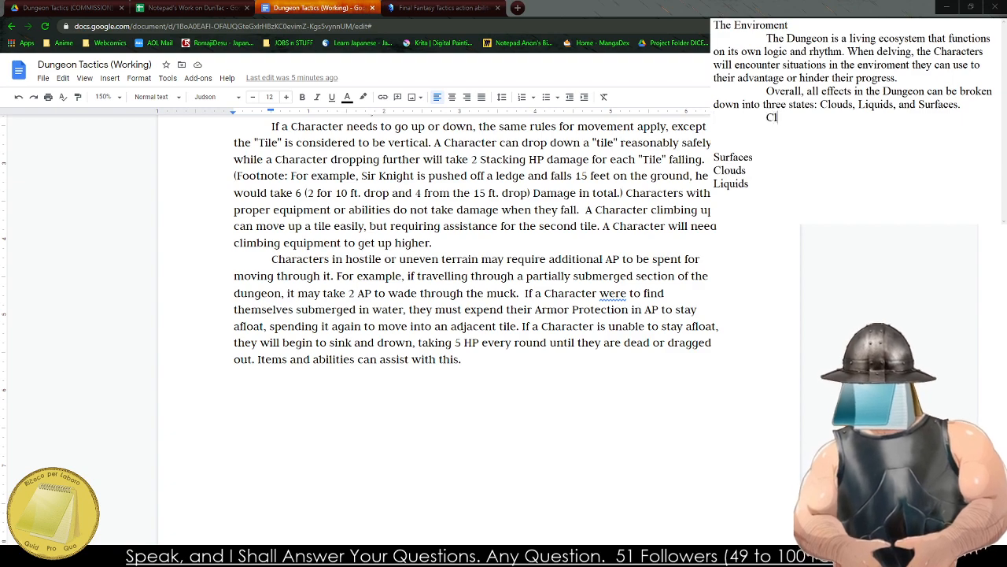
type("ouds are g")
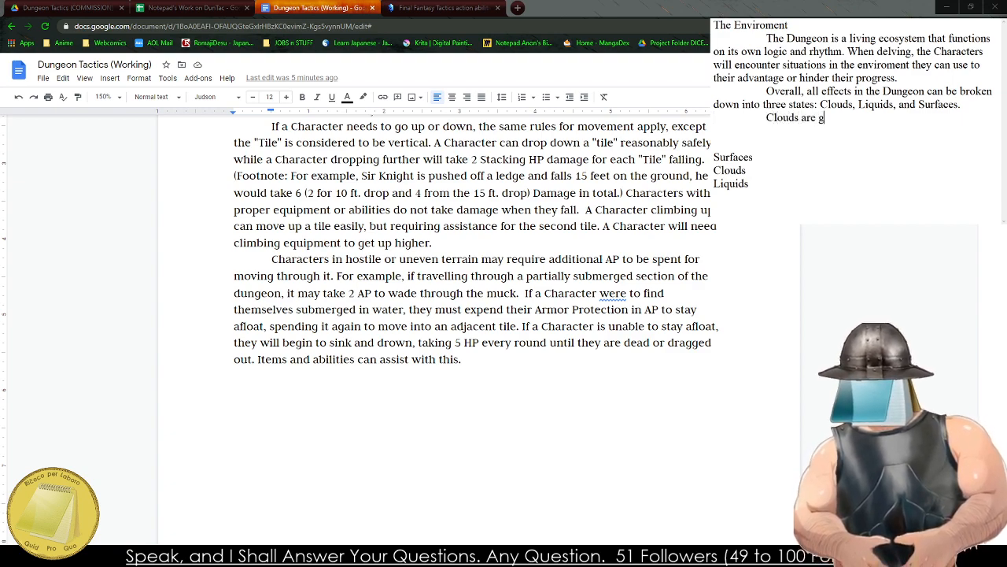
type("aseous ")
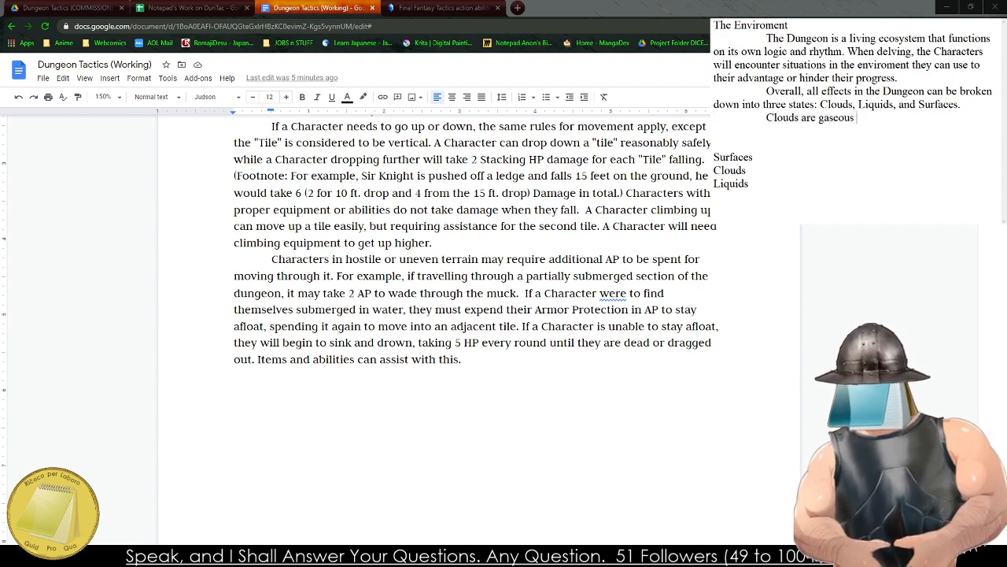
type("mits")
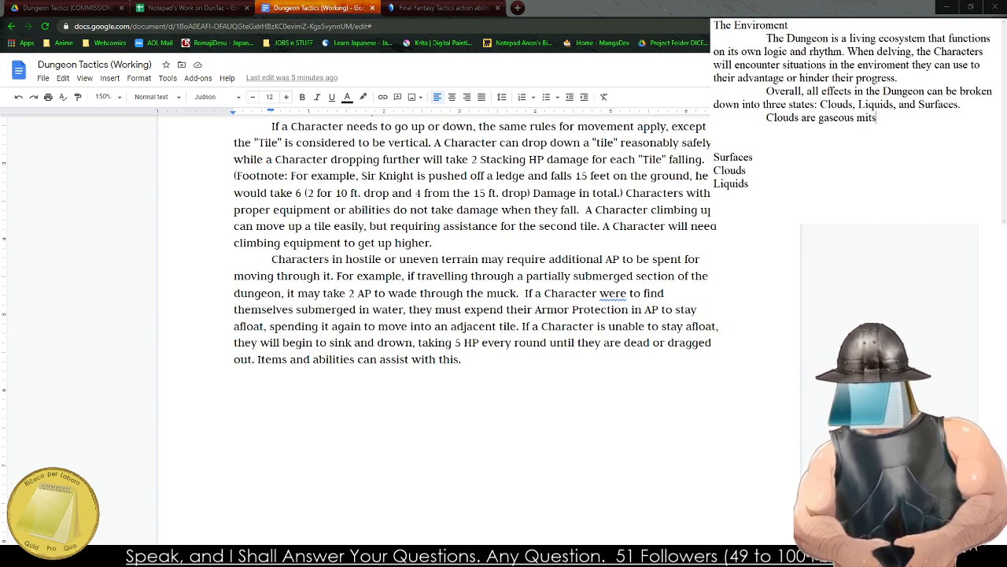
key("BackSpace")
key("BackSpace")
type("sts that c")
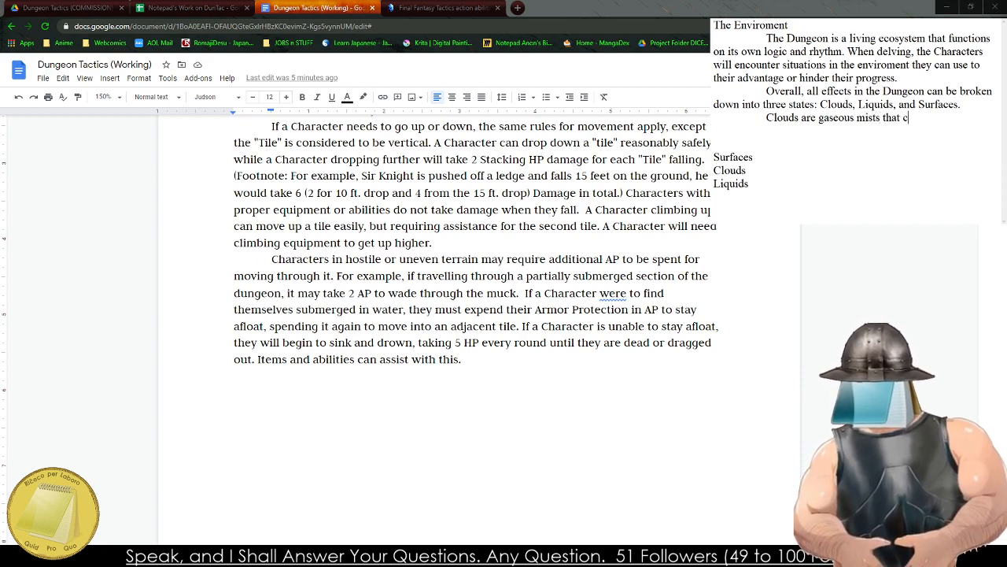
type("re")
Continue the Clouds sentence with "are either natural or unnatural".
key("BackSpace")
key("BackSpace")
key("BackSpace")
key("BackSpace")
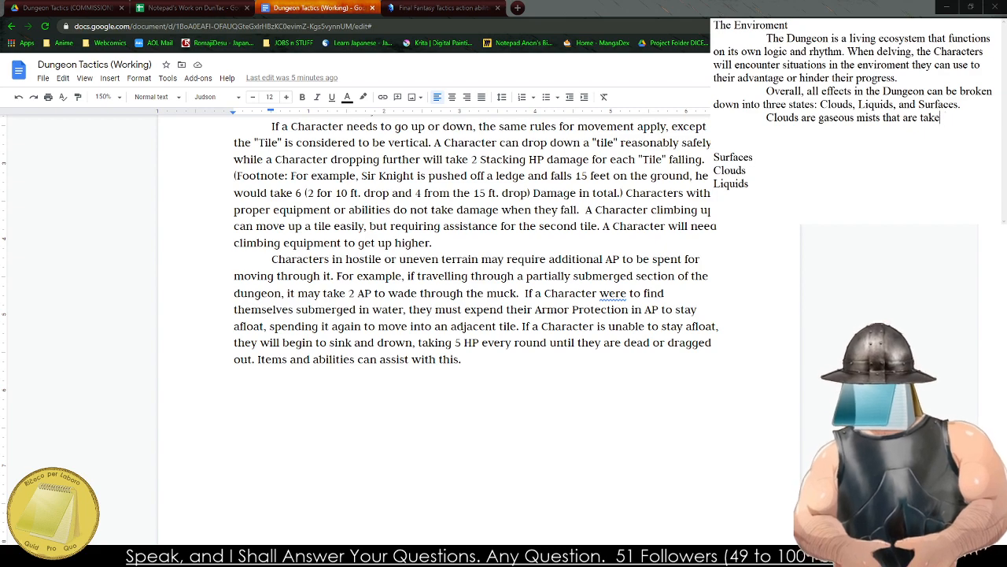
type("either natral o")
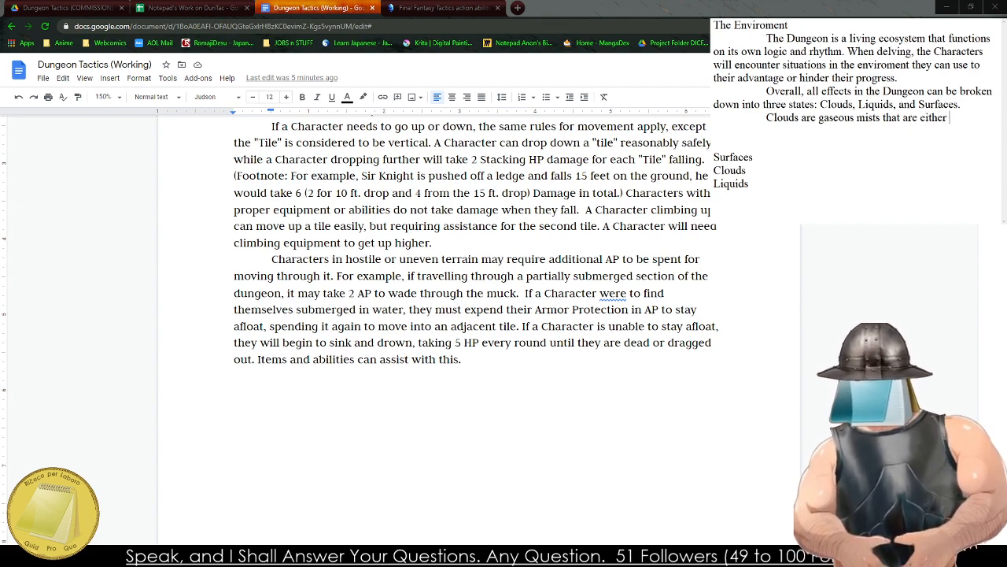
key("BackSpace")
key("BackSpace")
key("BackSpace")
key("BackSpace")
key("BackSpace")
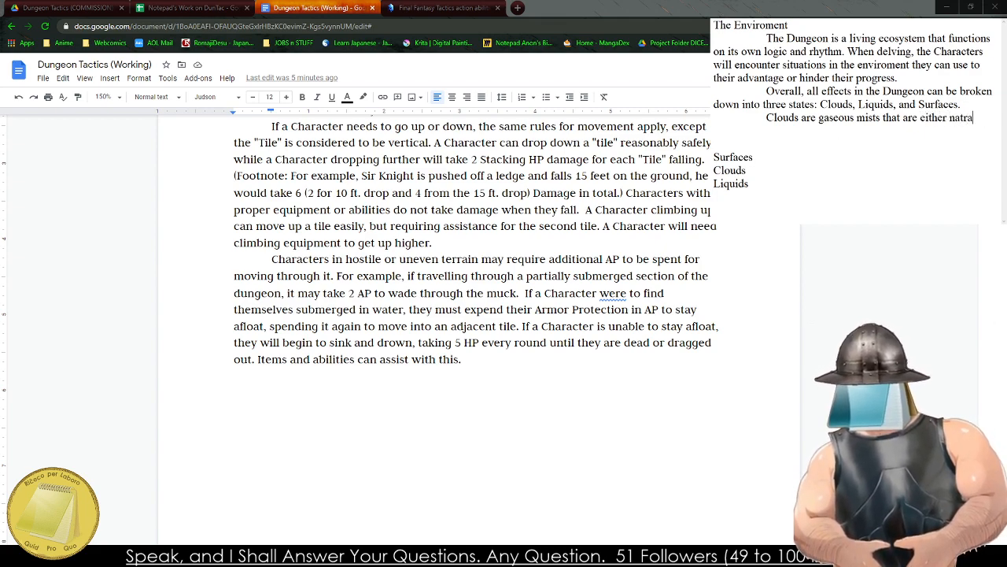
type("ural or")
type(" unnatural")
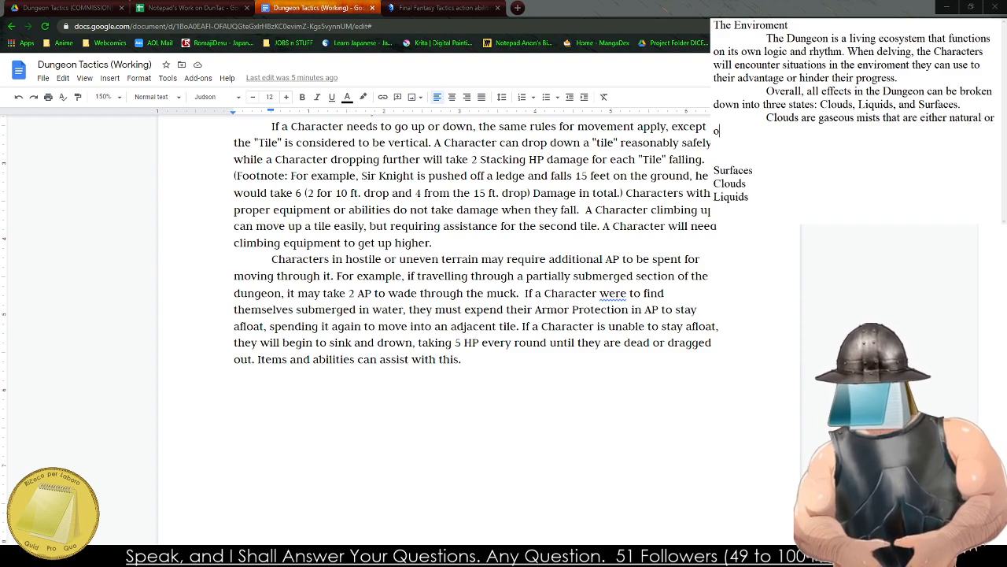
type(",")
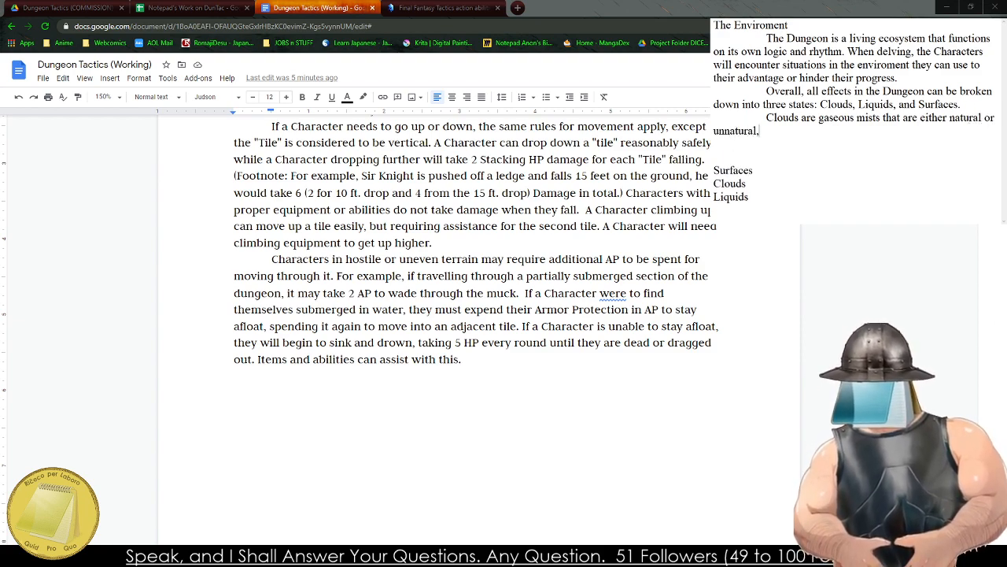
type(" spreaing an")
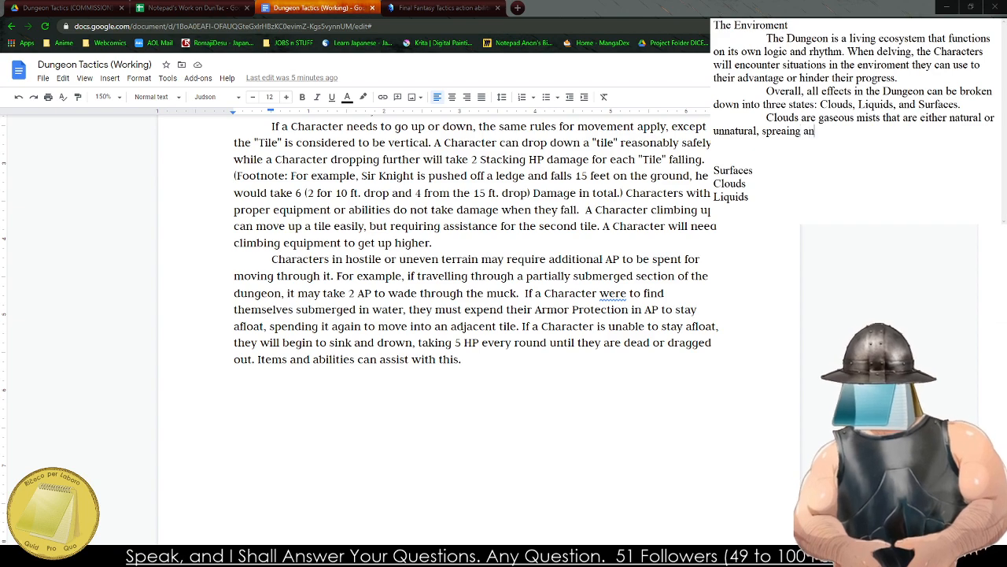
type("d dissapating qui")
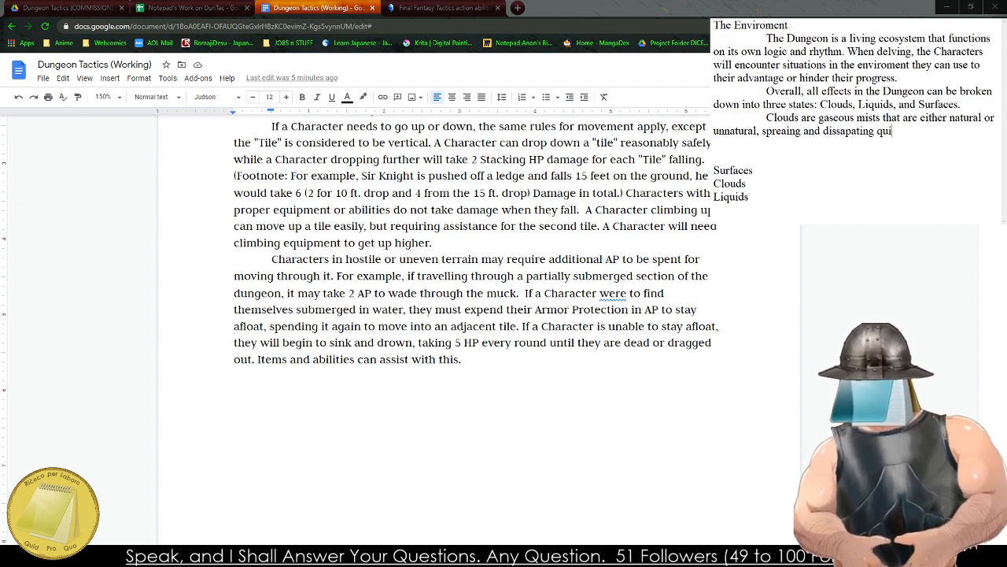
type("ckly. A Cloud will ")
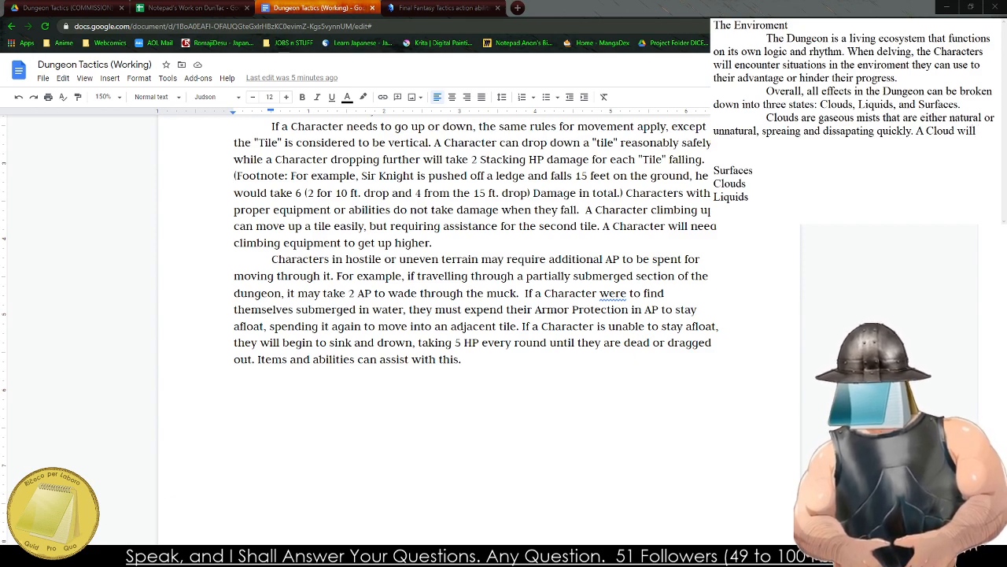
type("exp")
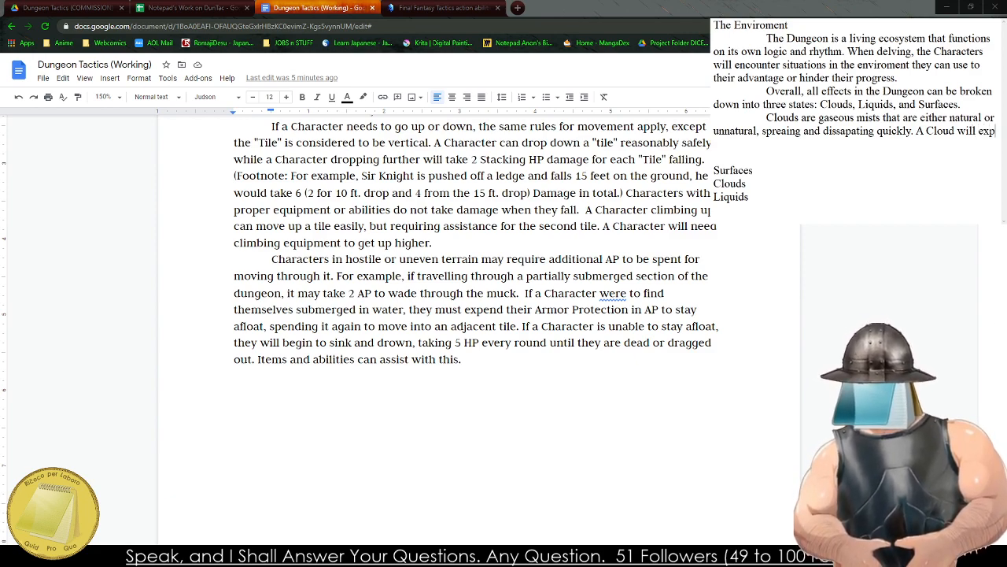
key("BackSpace")
key("BackSpace")
key("BackSpace")
key("BackSpace")
key("BackSpace")
key("BackSpace")
key("BackSpace")
key("BackSpace")
key("BackSpace")
key("BackSpace")
key("BackSpace")
key("BackSpace")
key("BackSpace")
key("BackSpace")
key("BackSpace")
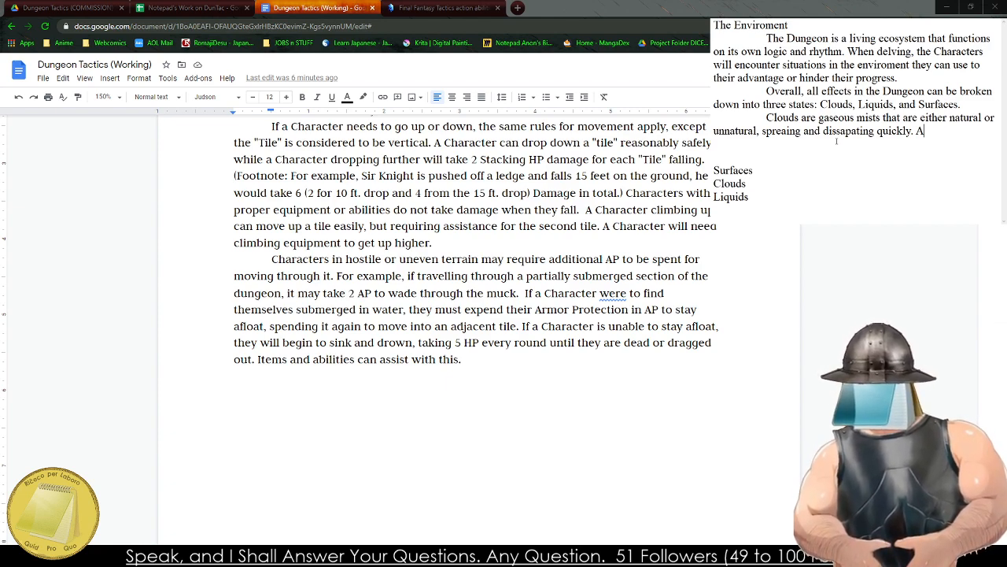
Search the web in a new tab for "Dwarf Fortress Gases" and open the DF2014:Syndrome page of the Dwarf Fortress Wiki.
left_click(525, 4)
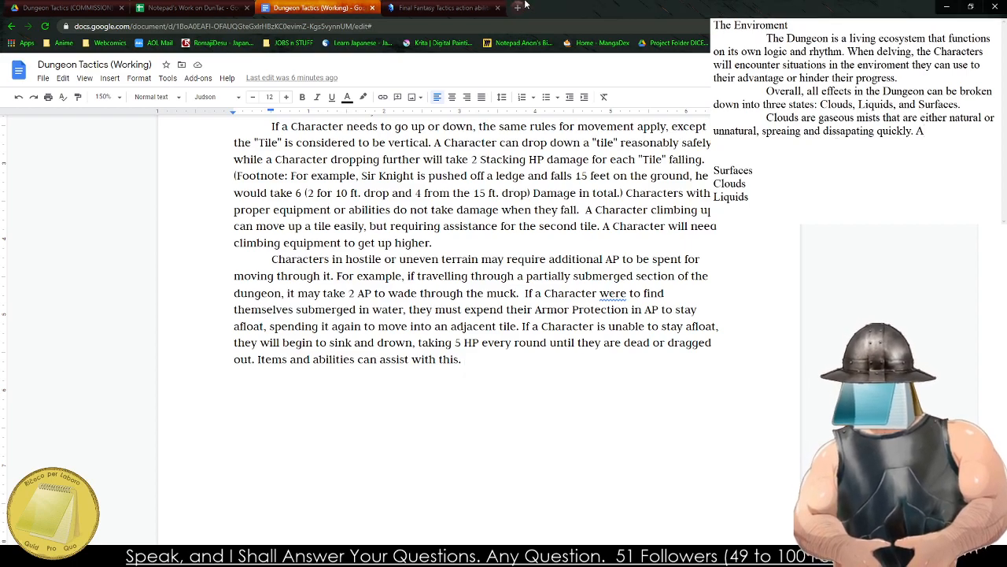
key("ctrl+t")
type("Dwarf Fortress Gases")
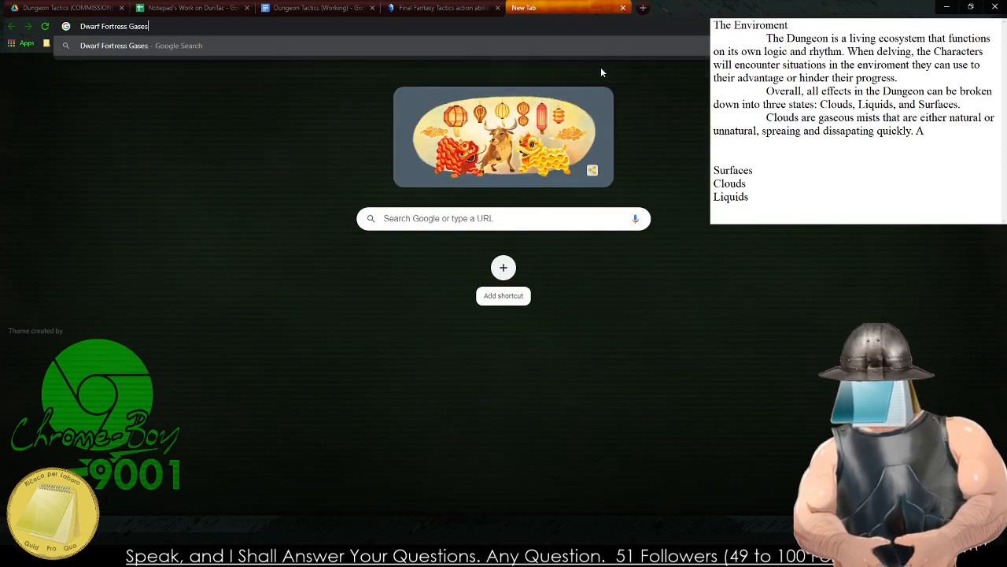
key("Return")
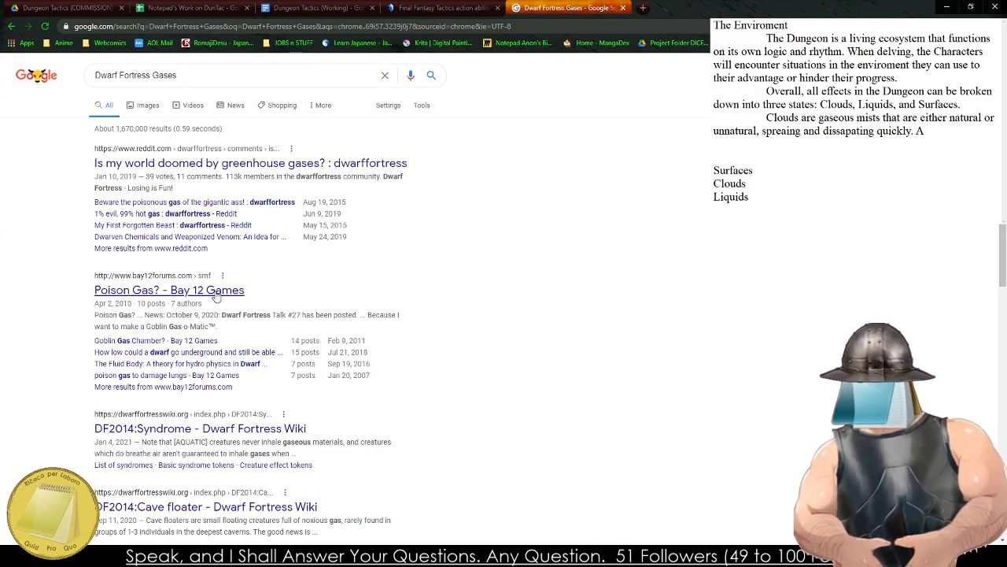
scroll(252, 472, "down", 2)
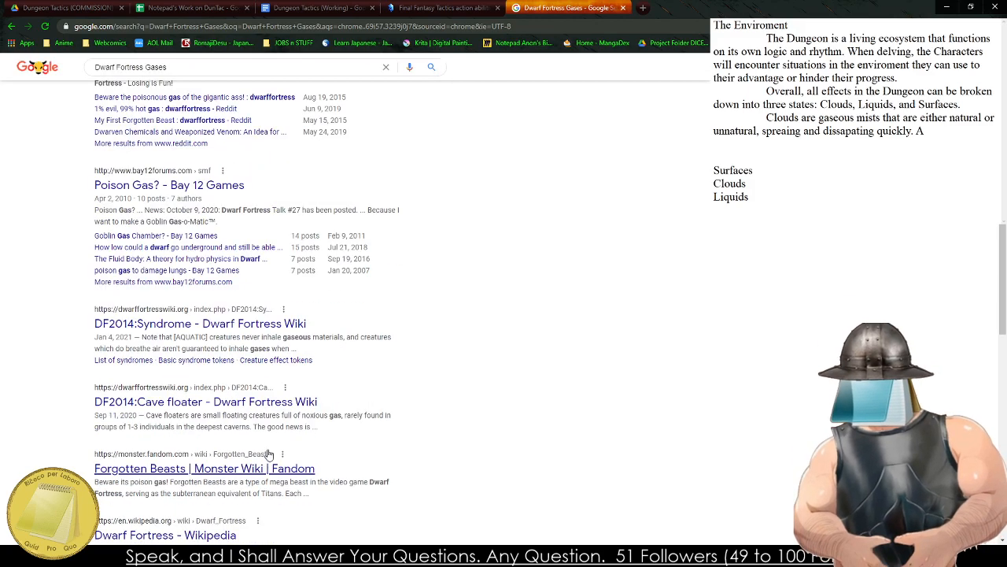
left_click(230, 327)
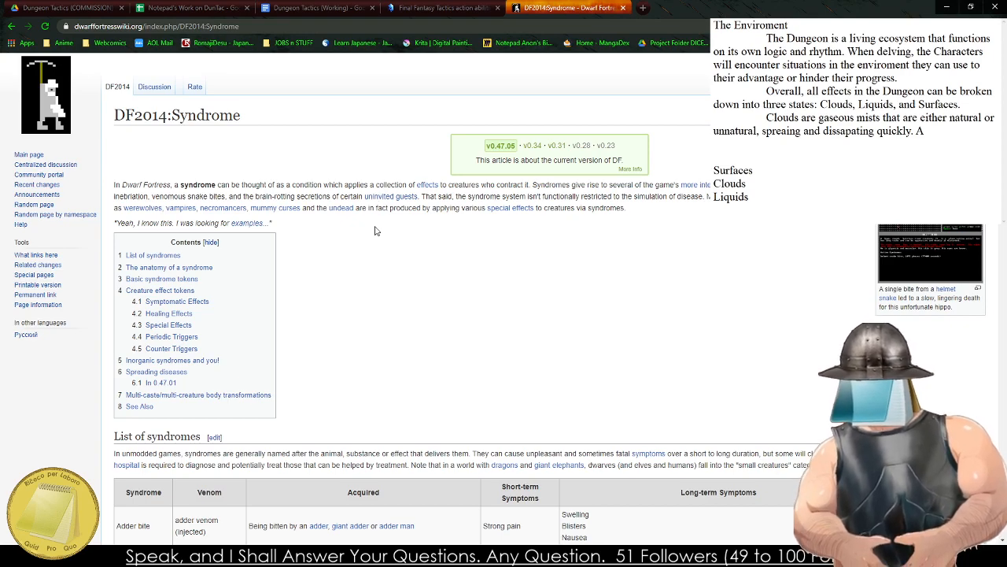
Find evil cloud sickness in the list of syndromes and follow its creeping cloud link to examine how evil weather moves.
scroll(307, 260, "down", 3)
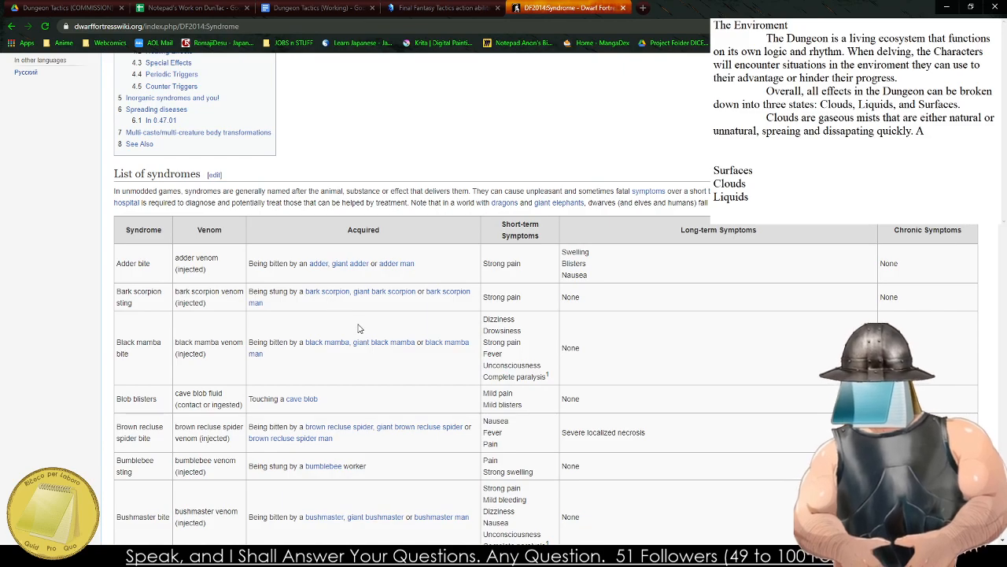
scroll(461, 315, "down", 4)
scroll(453, 294, "down", 3)
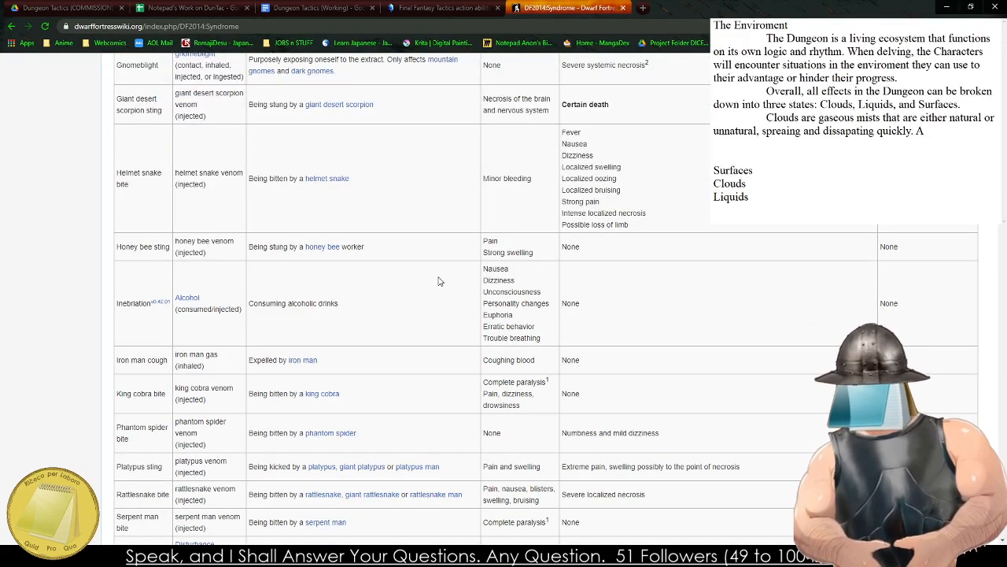
scroll(437, 281, "down", 3)
scroll(433, 281, "down", 2)
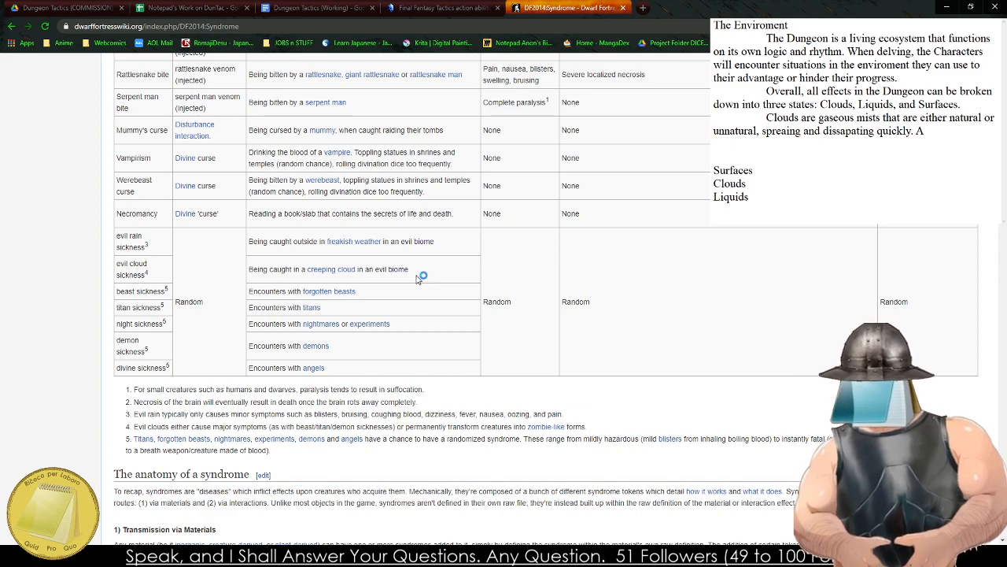
left_click(343, 270)
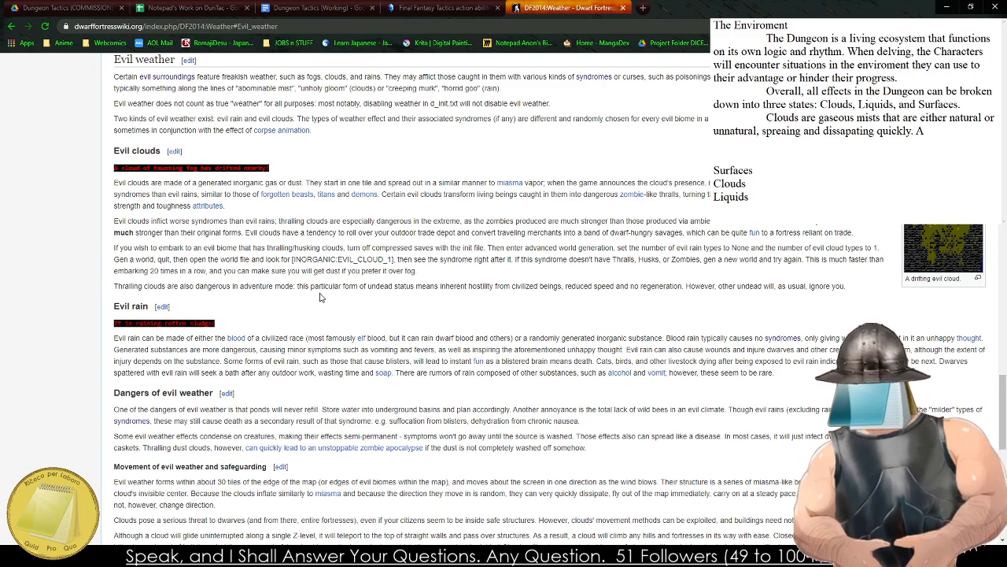
scroll(321, 299, "down", 5)
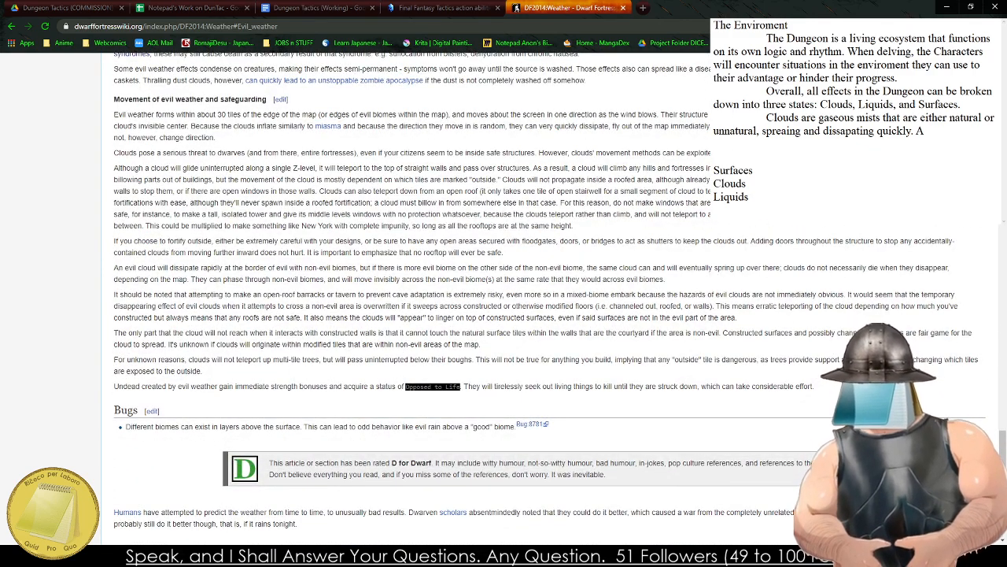
key("alt+Tab")
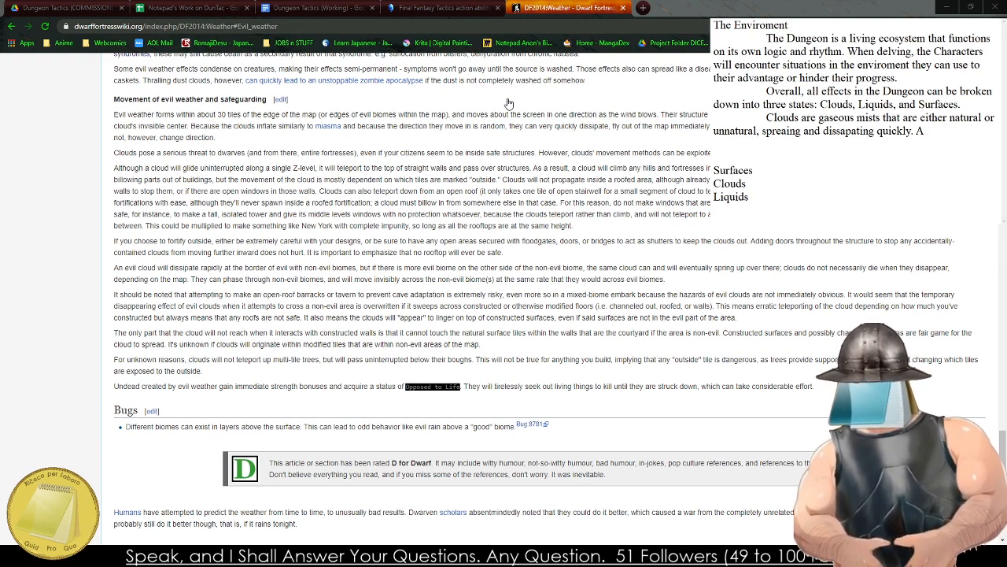
Go to YouTube in place of the Dwarf Fortress weather page and search for "Divinity Original Sins 2 Gas Clouds".
left_click(584, 10)
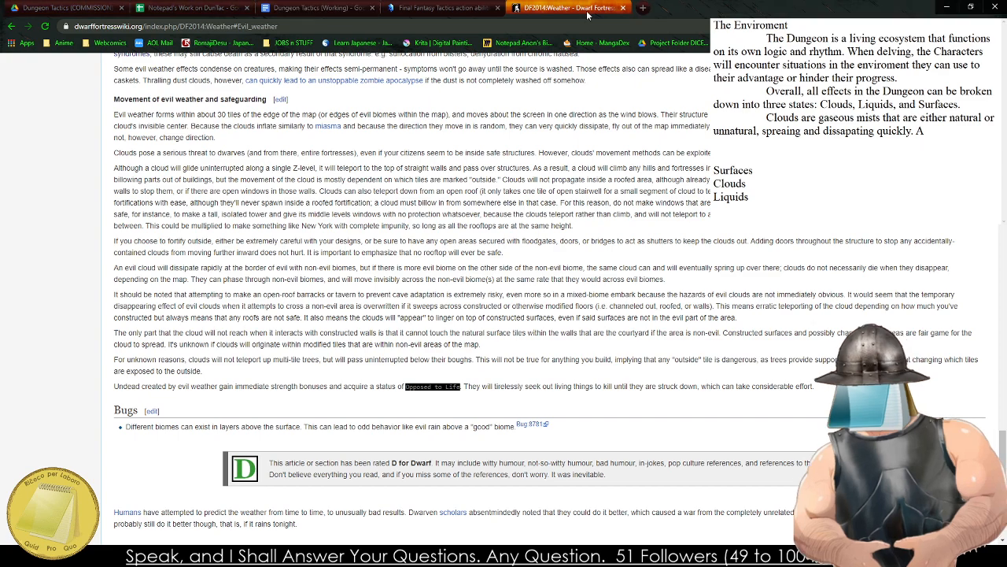
left_click(480, 27)
type("y")
key("Return")
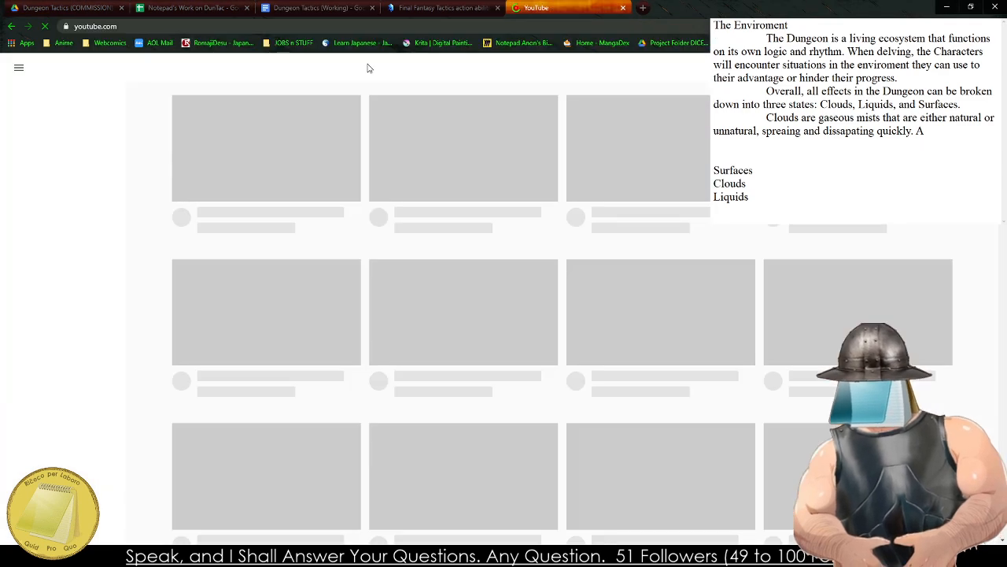
left_click(346, 66)
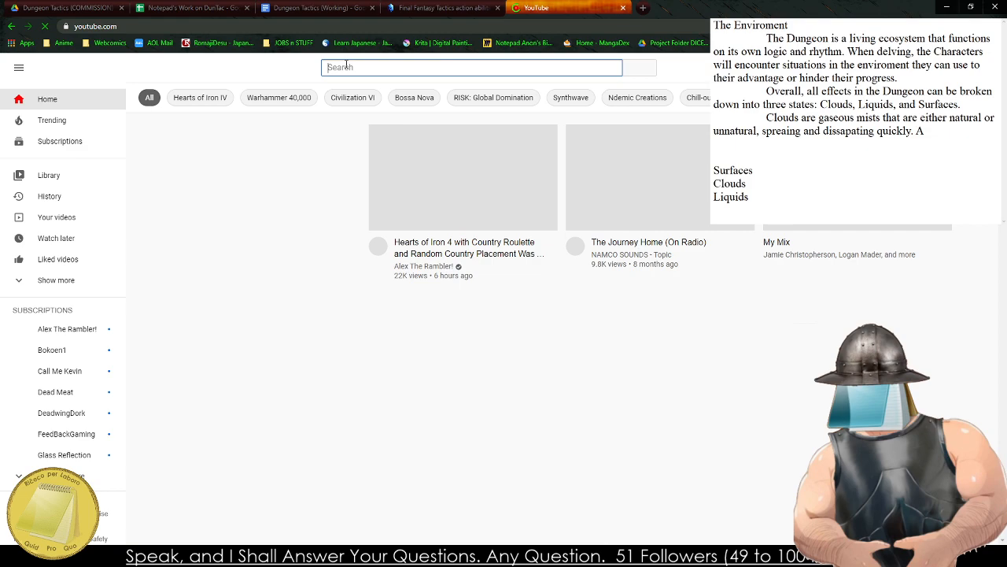
type("Divinity Original Sins")
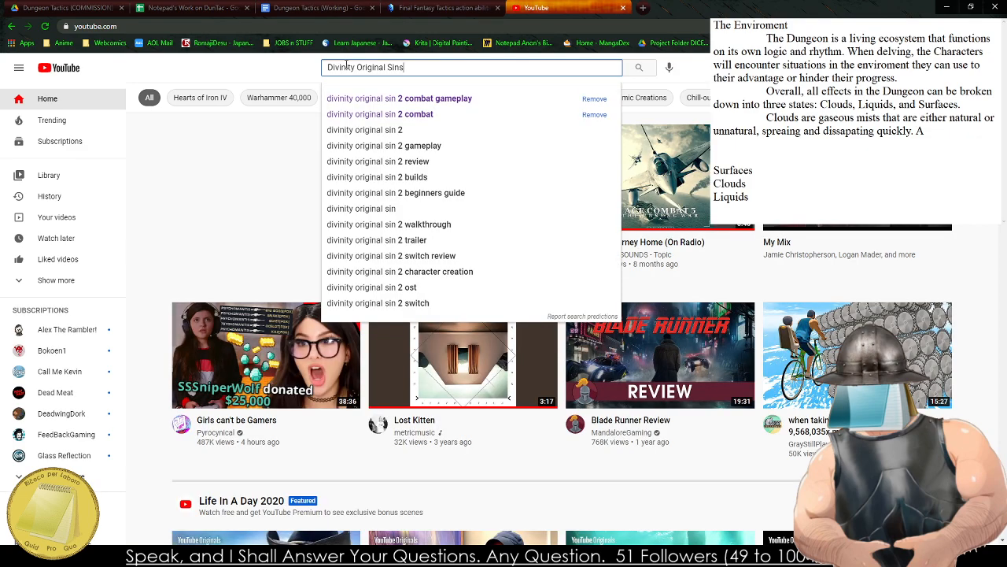
type(" 2 Gas Clou")
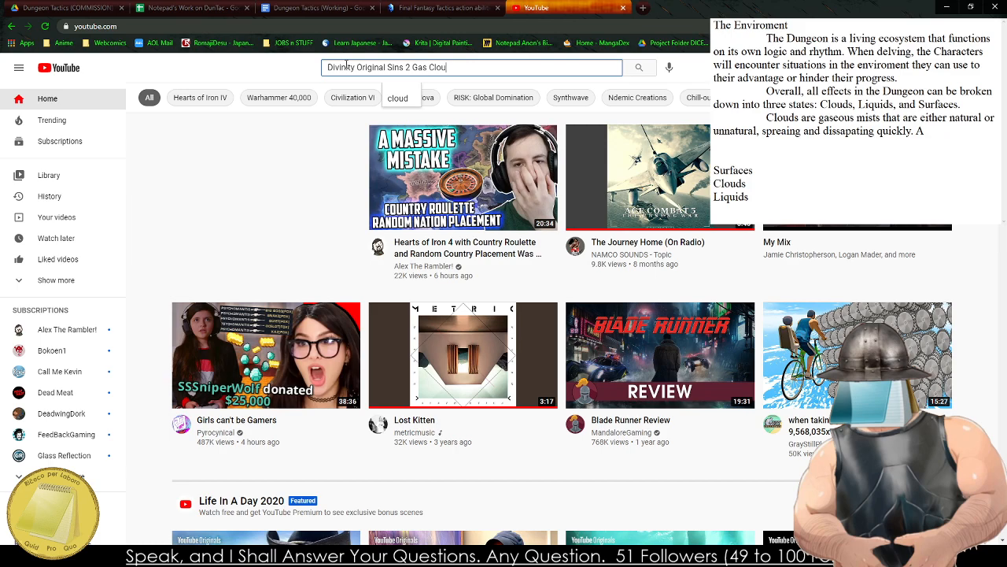
type("ds")
key("Return")
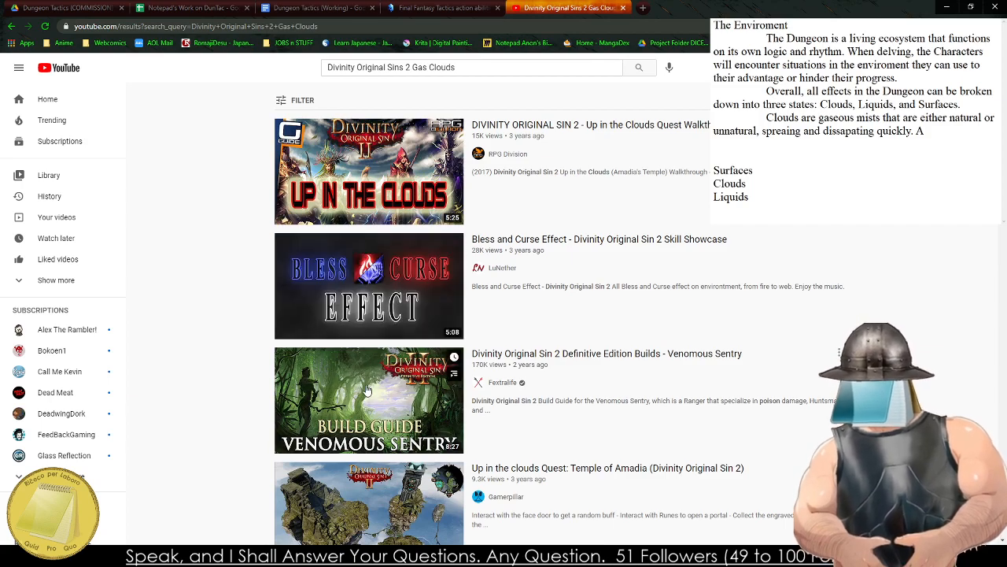
Watch the "Bless and Curse Effect" skill showcase for its cloud effects, then return to the "Notepad's Work on DunTac" spreadsheet.
left_click(363, 280)
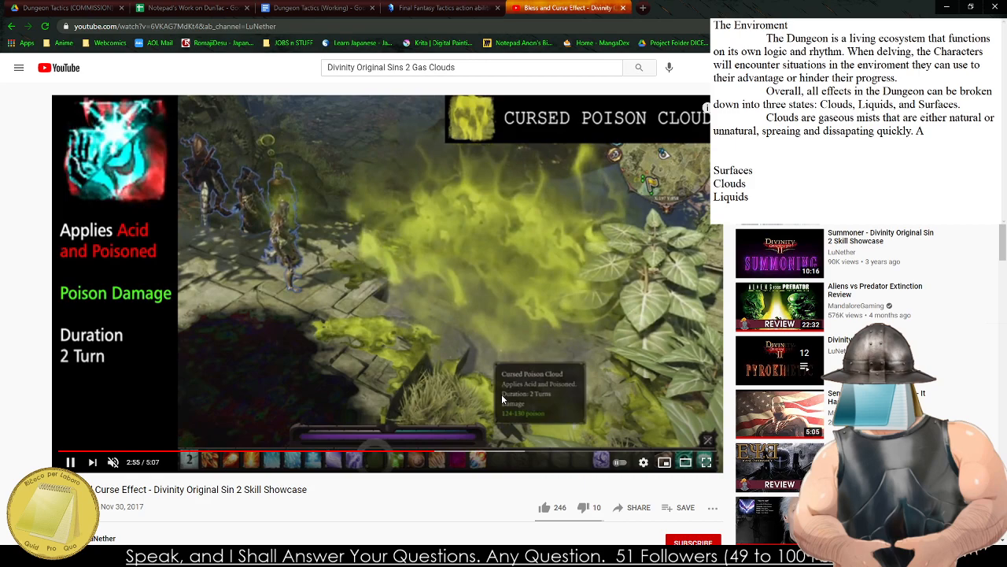
key("ctrl+shift+Tab")
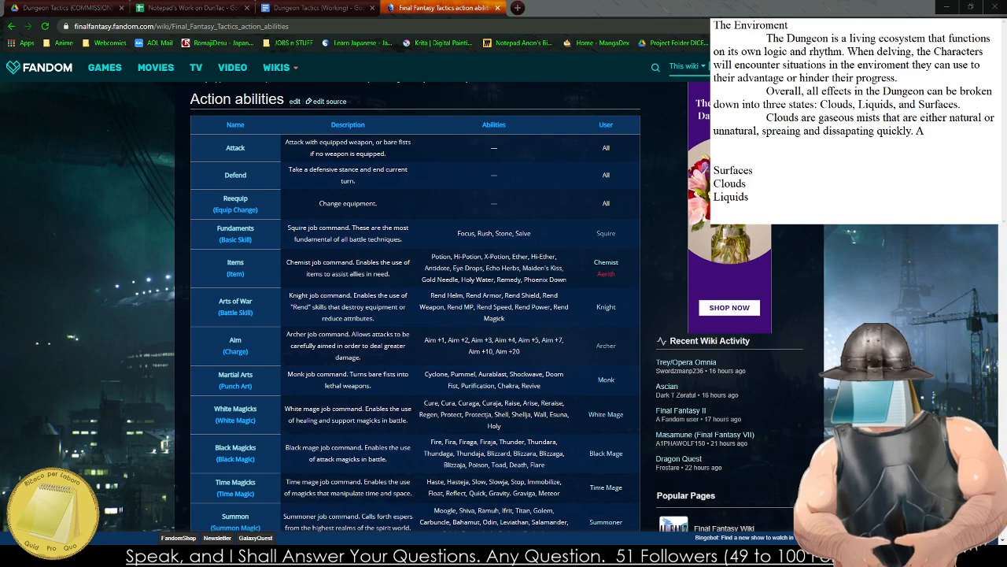
key("ctrl+2")
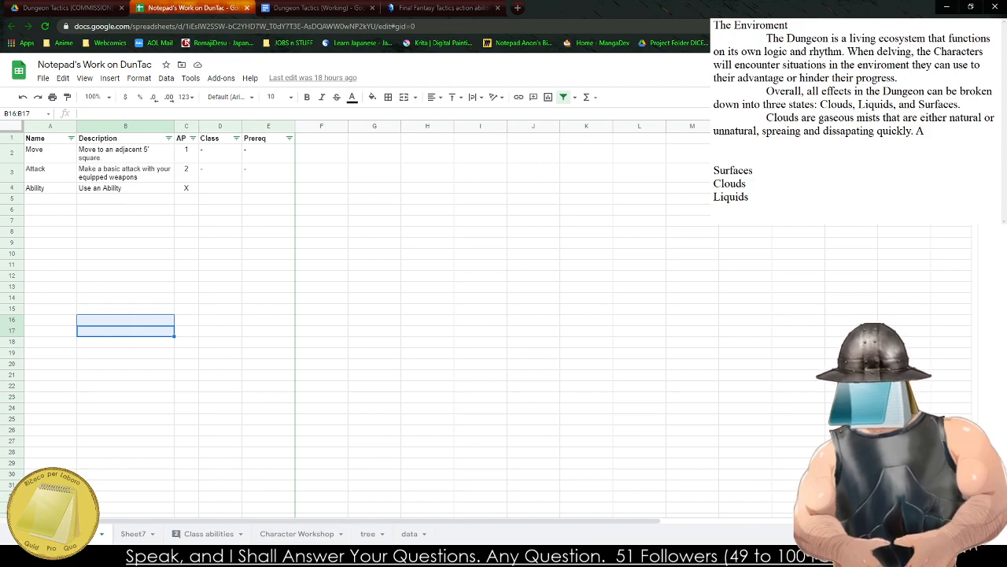
In the Enviroment notes, remove the trailing "A" and retype the end of the clouds sentence as "spreading and sissapating quickly.".
left_click(925, 132)
left_click(939, 133)
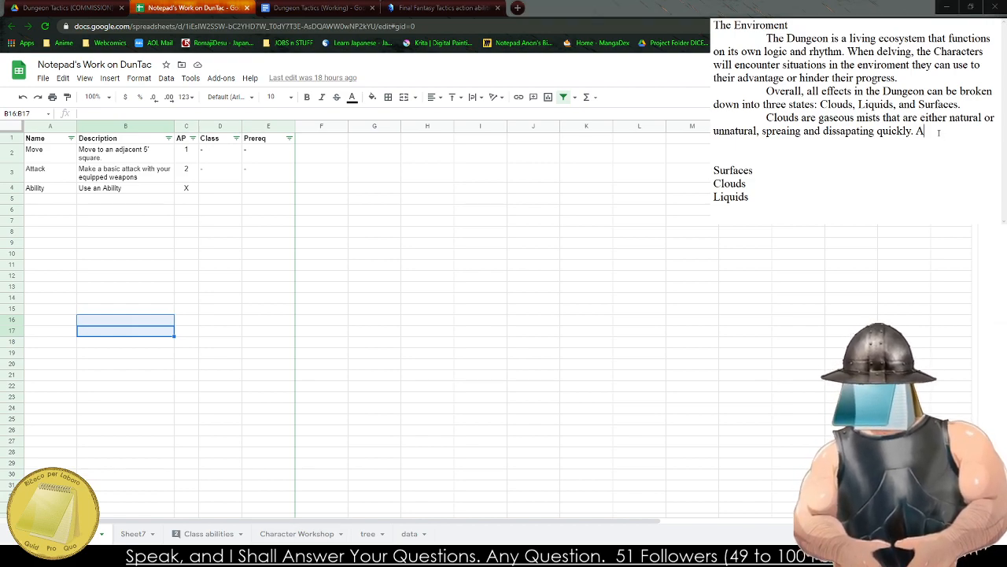
key("BackSpace")
key("BackSpace")
key("BackSpace")
key("BackSpace")
key("BackSpace")
key("BackSpace")
key("BackSpace")
key("BackSpace")
key("BackSpace")
key("BackSpace")
key("BackSpace")
key("BackSpace")
key("BackSpace")
key("BackSpace")
key("BackSpace")
key("BackSpace")
key("BackSpace")
key("BackSpace")
key("BackSpace")
key("BackSpace")
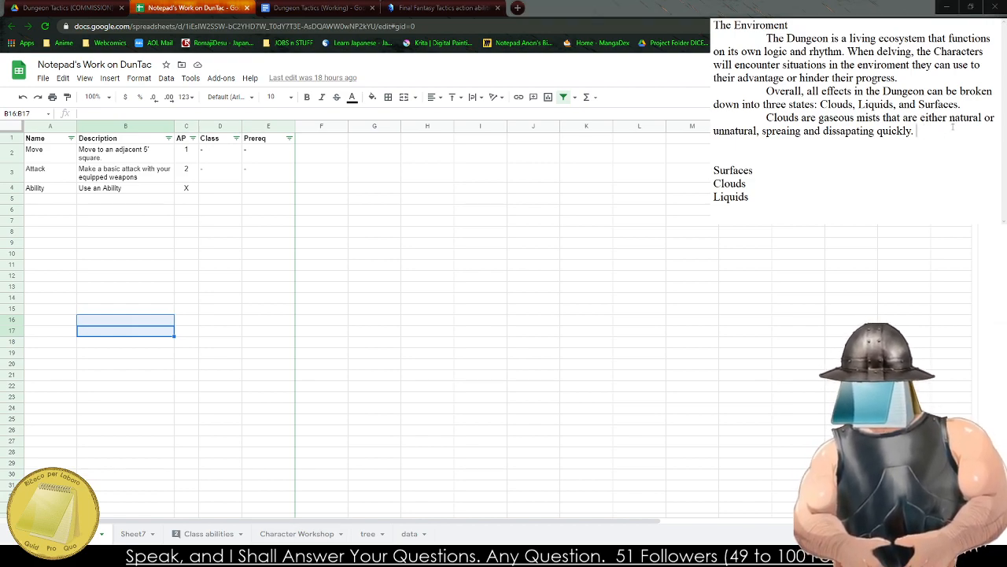
type("ad")
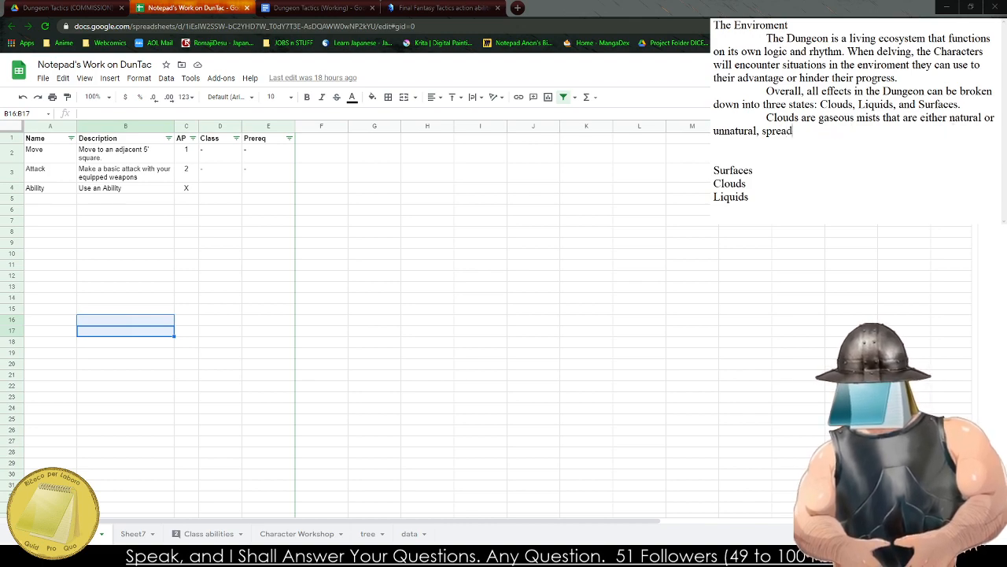
type("ing and sissapat")
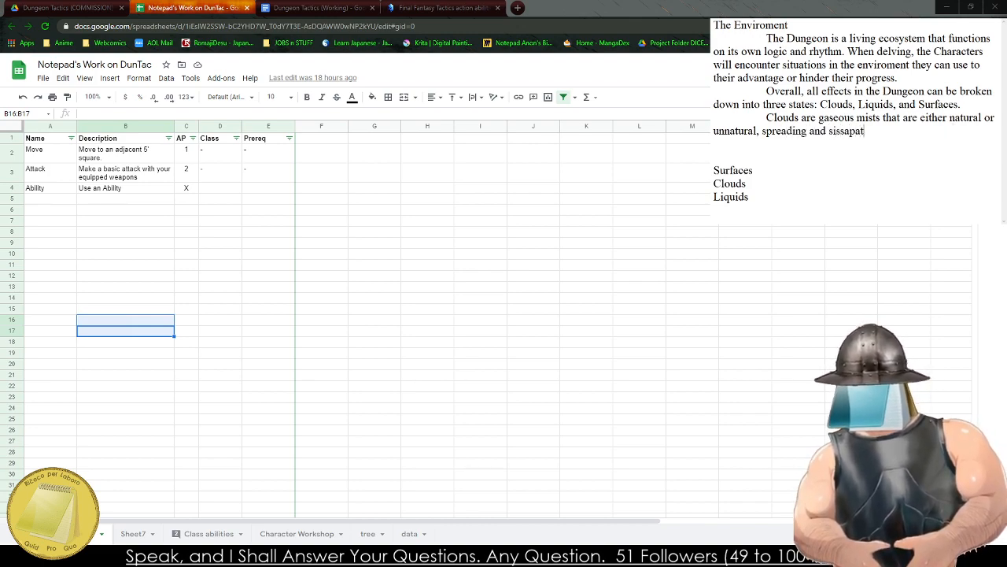
type("ing quickly. ")
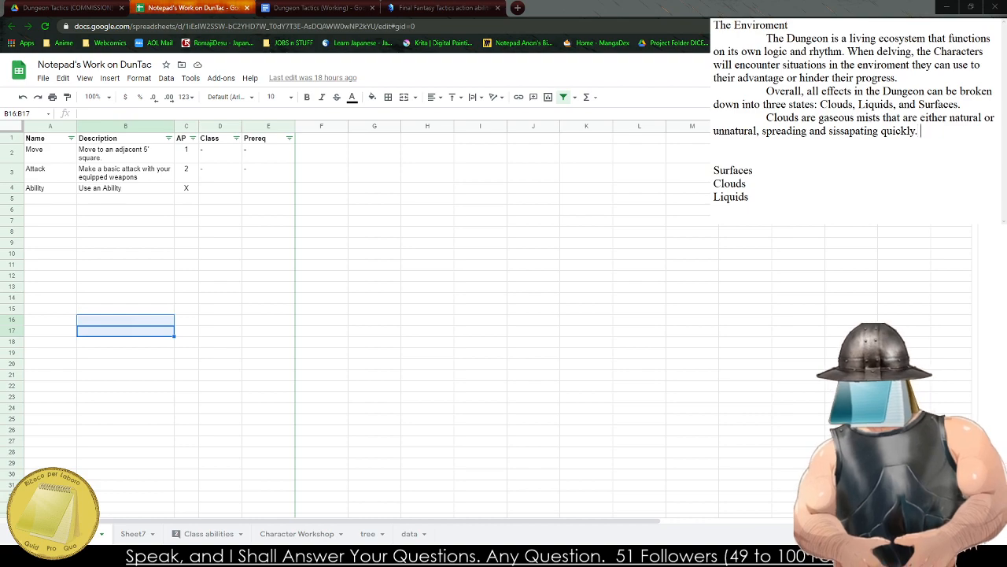
type("Clouds are ")
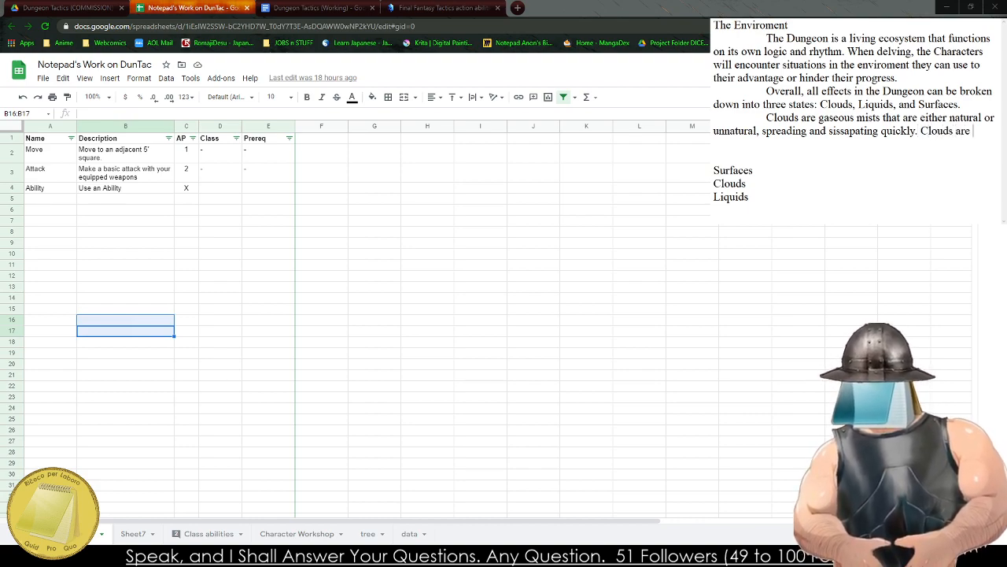
type("either")
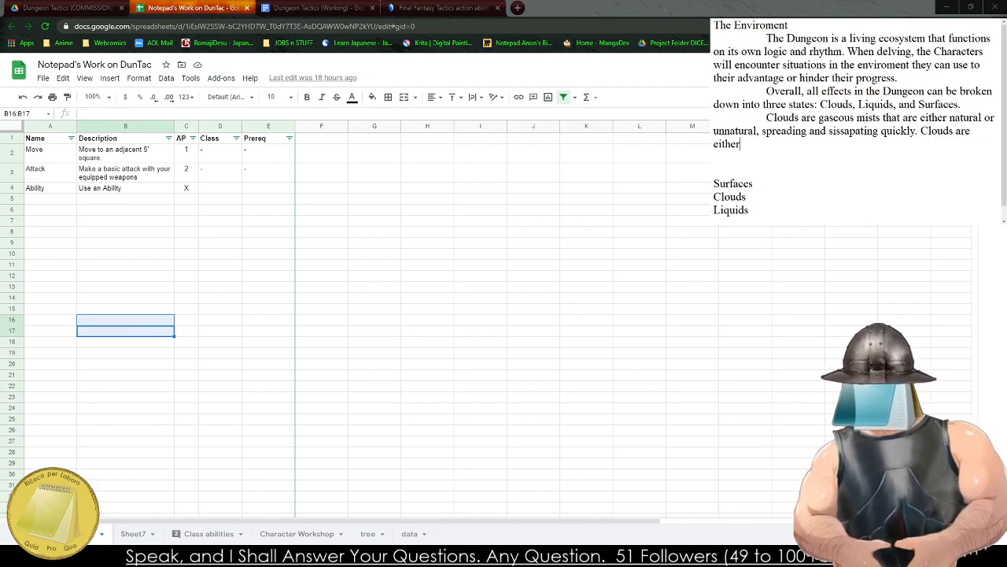
Add a sentence after the clouds description reading "Clouds will hang in the air for the duration of the effect".
key("BackSpace")
key("BackSpace")
key("BackSpace")
key("BackSpace")
key("BackSpace")
key("BackSpace")
key("BackSpace")
key("BackSpace")
key("BackSpace")
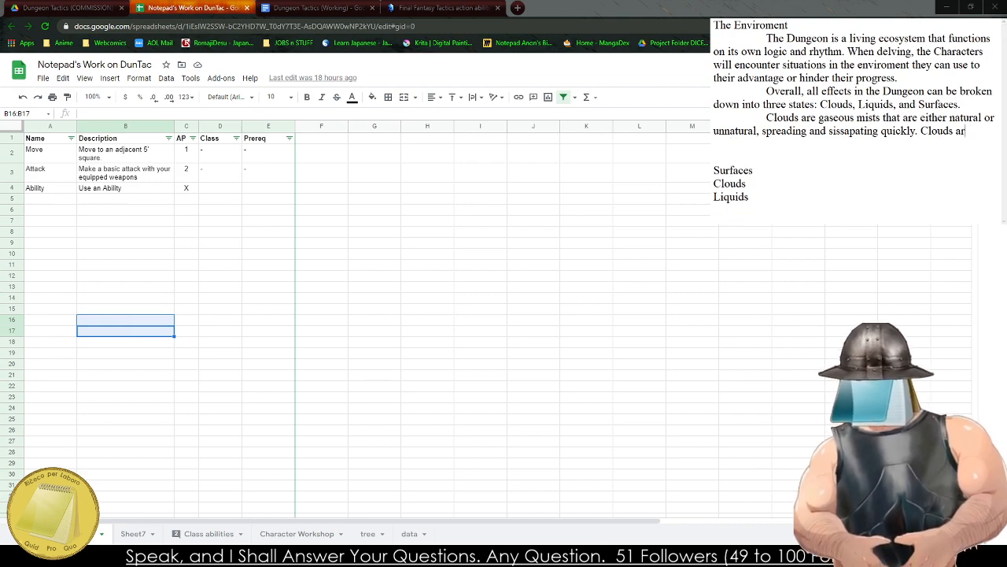
type("wi")
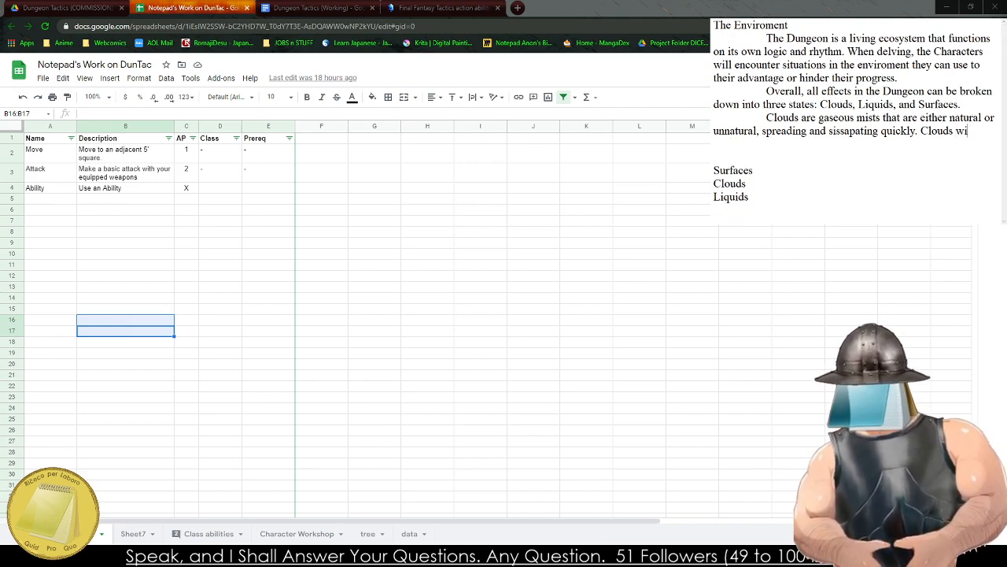
type("ll hang in")
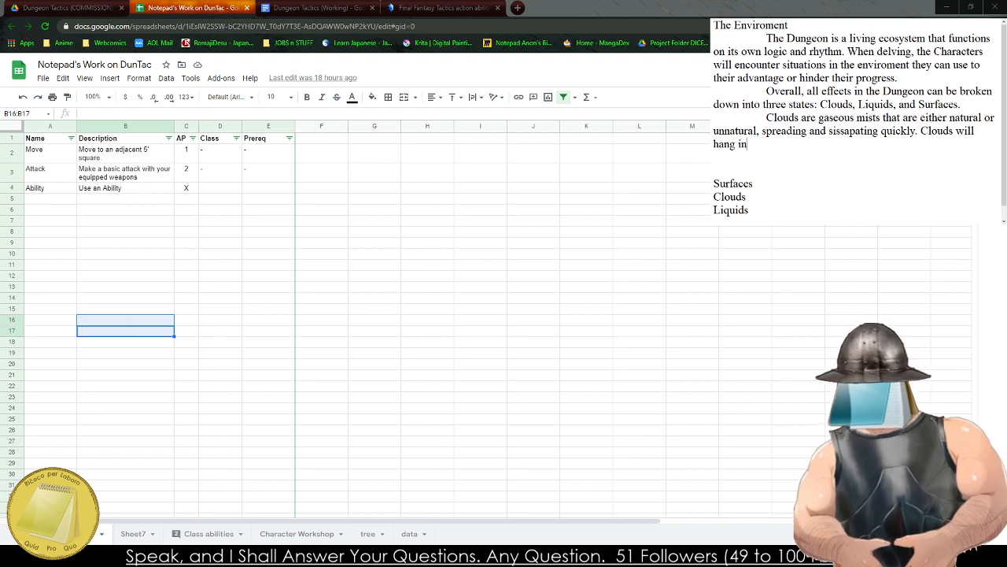
type(" the air for the amoun")
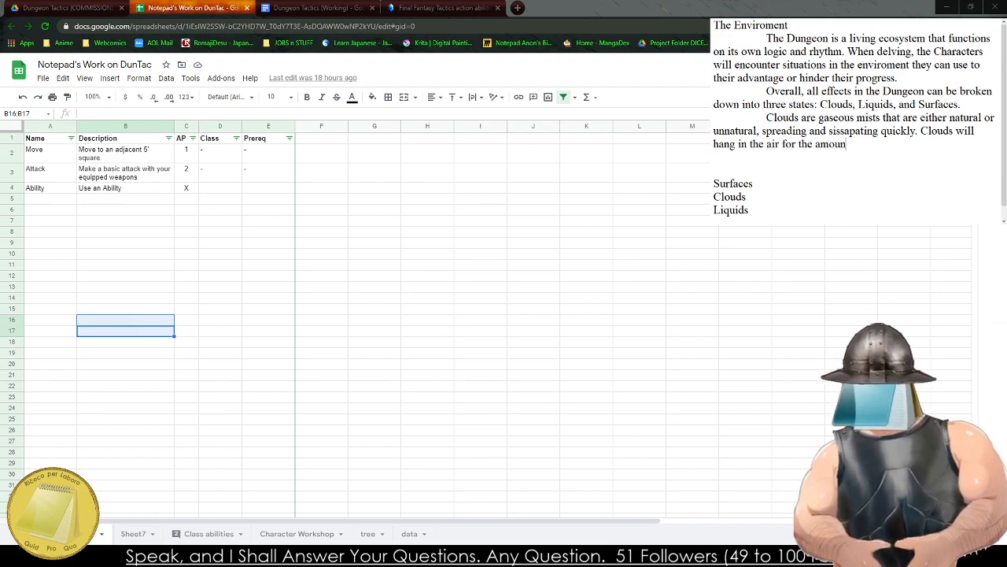
key("BackSpace")
key("BackSpace")
key("BackSpace")
key("BackSpace")
key("BackSpace")
key("BackSpace")
type("du")
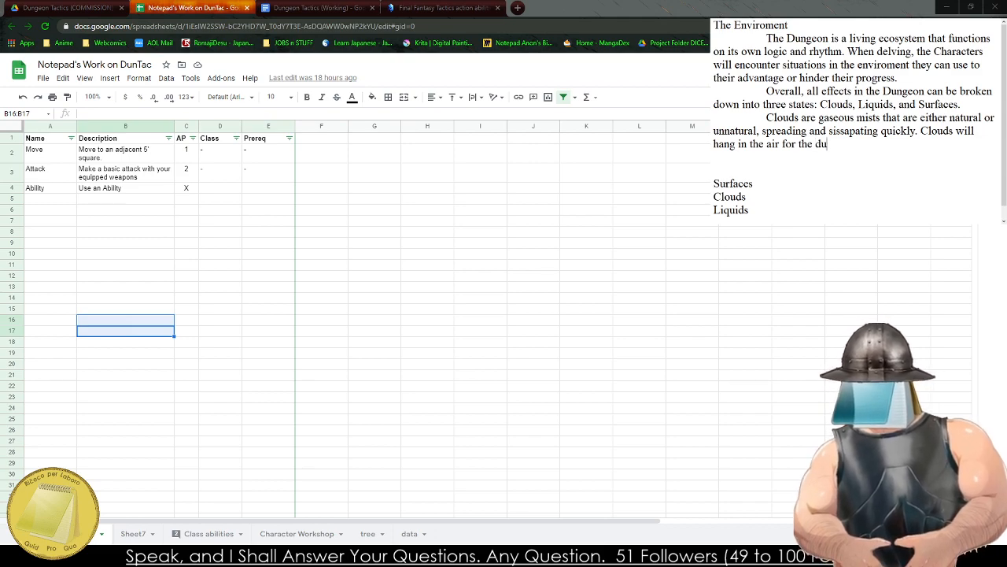
type("ration of the e")
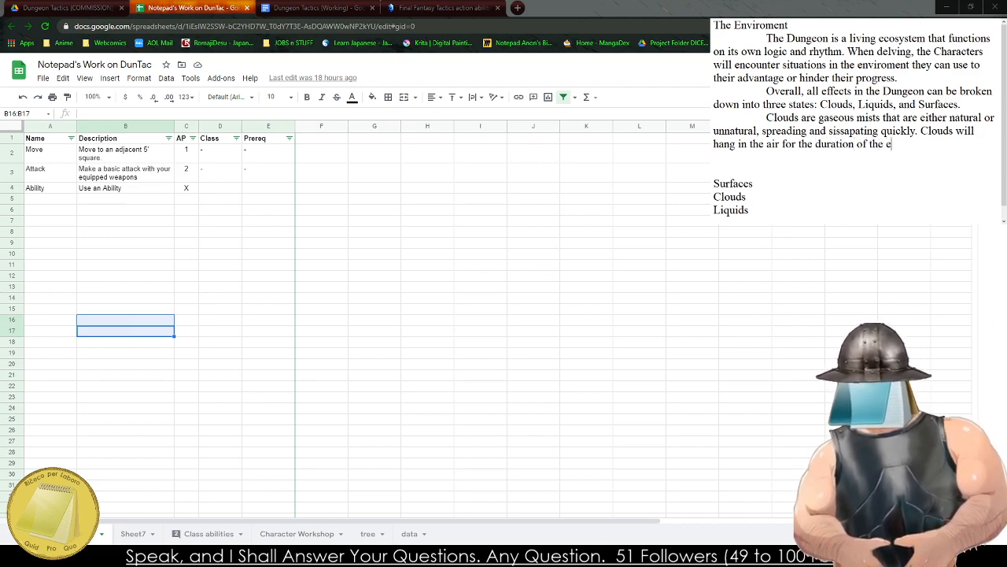
type("ffect")
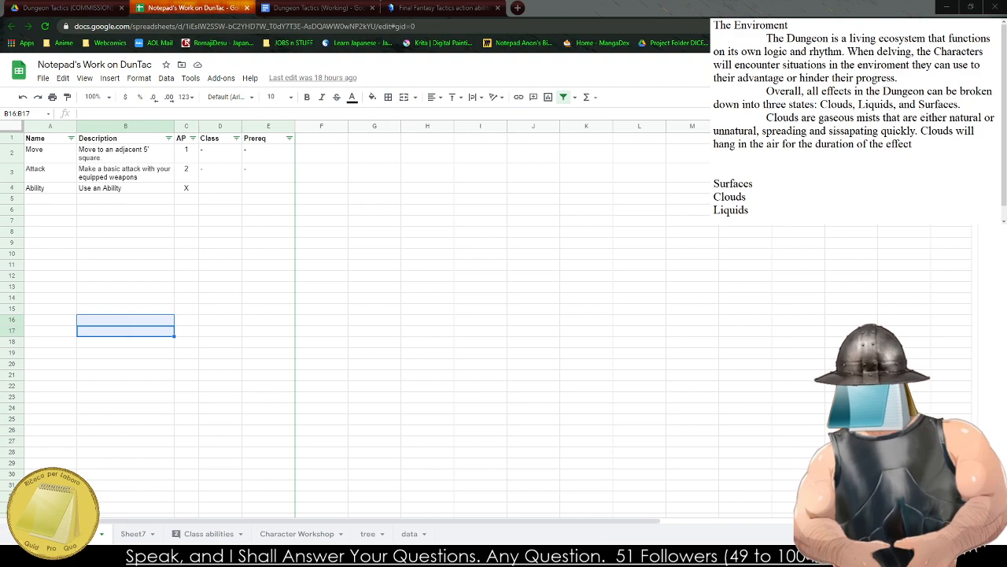
type(", but c")
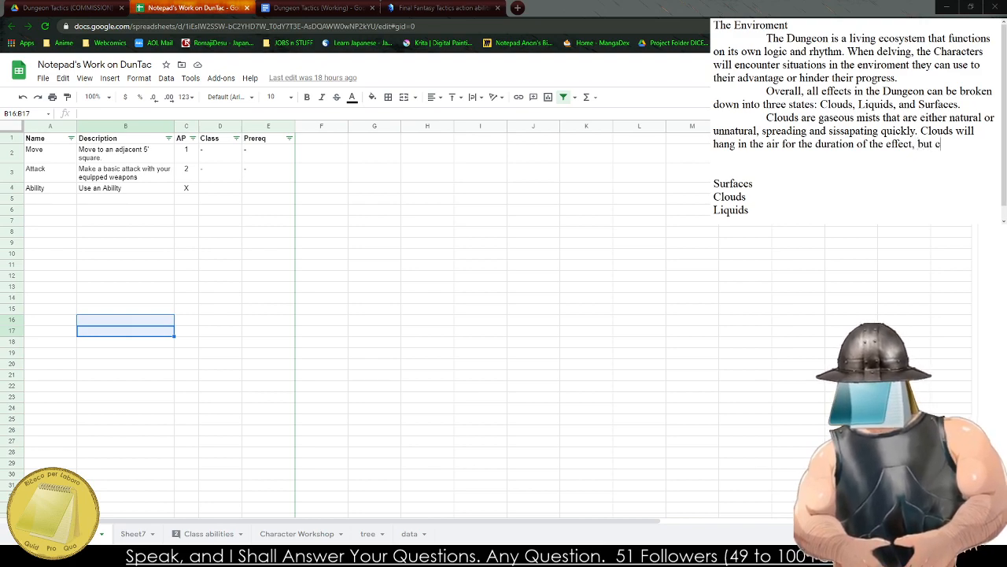
type("an be avoided by")
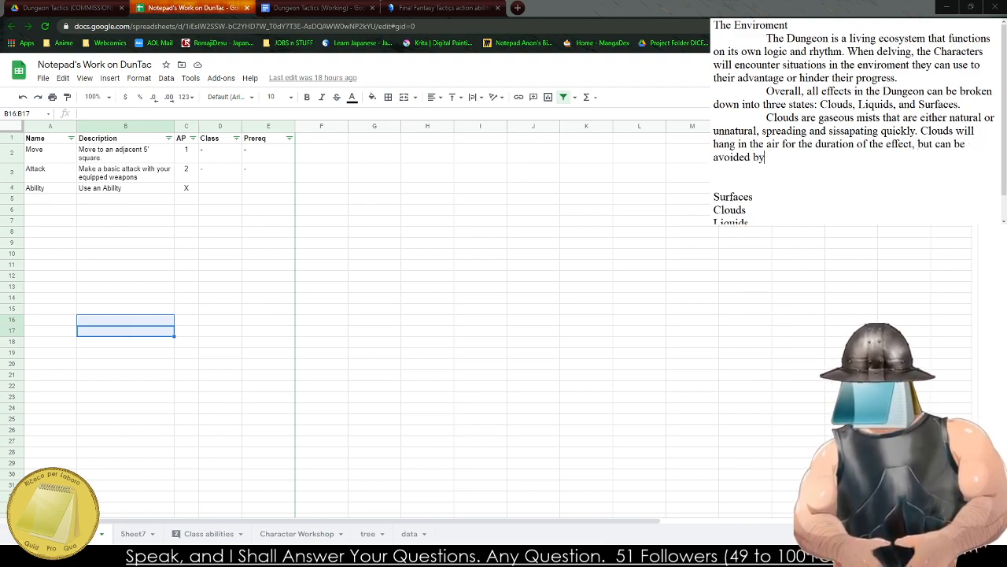
type(" covering the mou")
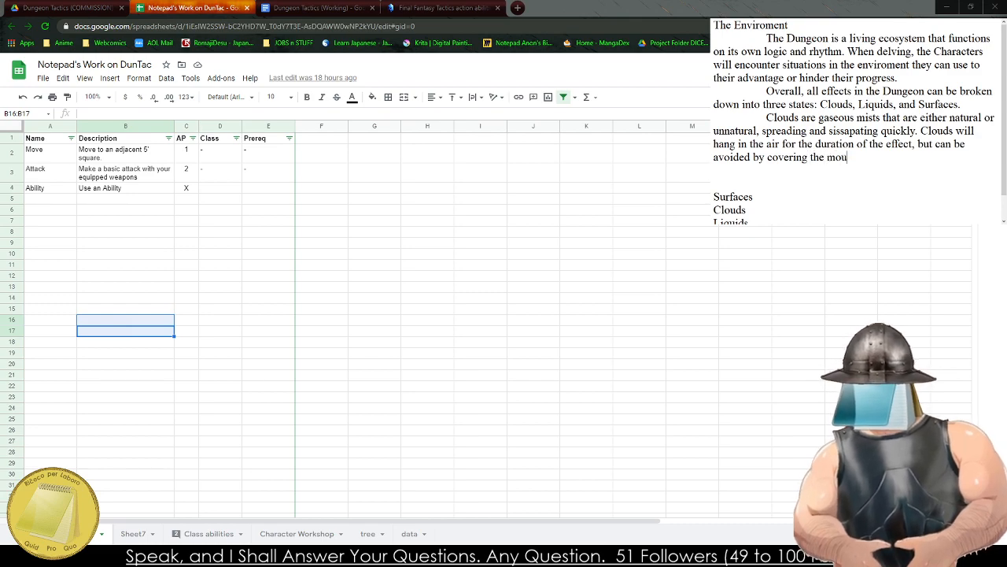
type("th or")
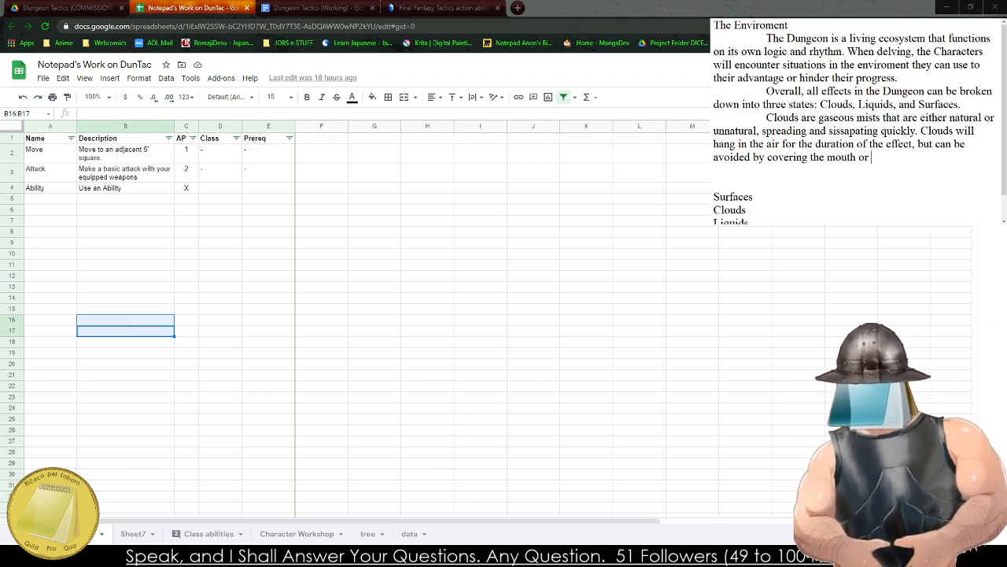
type(" getting low.")
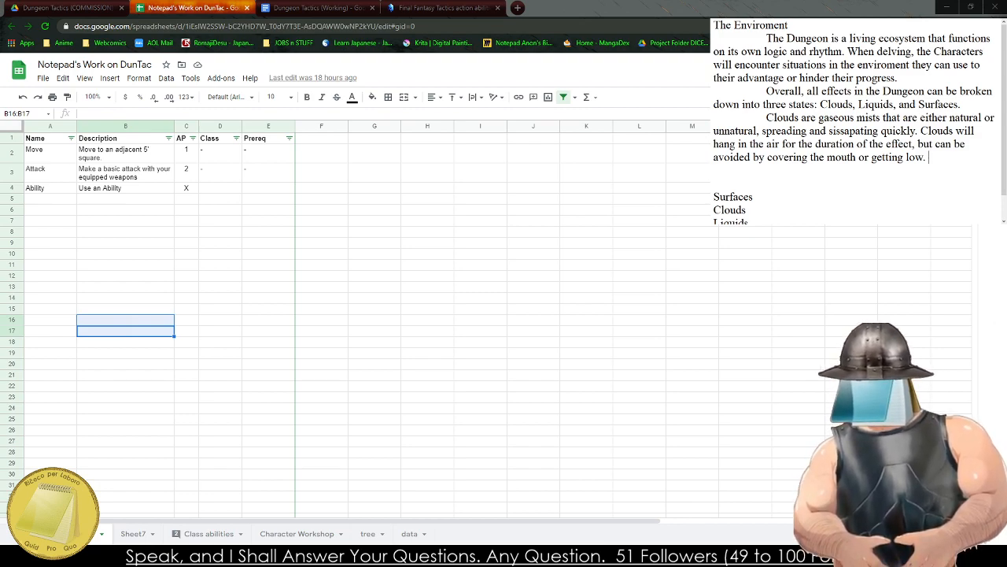
Delete the whole sentence about clouds hanging in the air, back to "quickly.".
key("BackSpace")
key("BackSpace")
key("BackSpace")
key("BackSpace")
key("BackSpace")
key("BackSpace")
key("BackSpace")
key("BackSpace")
key("BackSpace")
key("BackSpace")
key("BackSpace")
key("BackSpace")
key("BackSpace")
key("BackSpace")
key("BackSpace")
key("BackSpace")
key("BackSpace")
key("BackSpace")
key("BackSpace")
key("BackSpace")
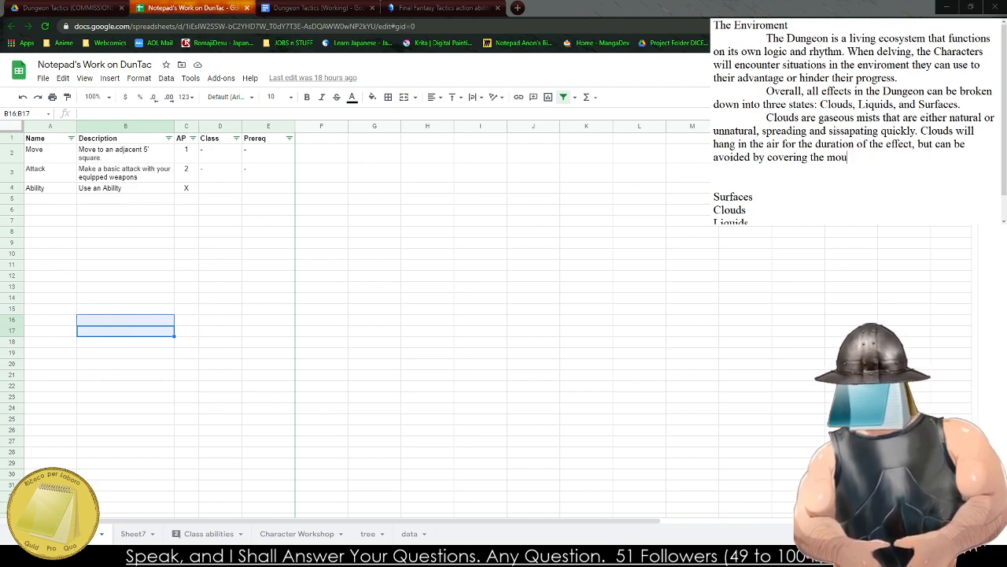
key("BackSpace")
key("BackSpace")
key("BackSpace")
key("BackSpace")
key("BackSpace")
key("BackSpace")
key("BackSpace")
key("BackSpace")
key("BackSpace")
key("BackSpace")
key("BackSpace")
key("BackSpace")
key("BackSpace")
key("BackSpace")
key("BackSpace")
key("BackSpace")
key("BackSpace")
key("BackSpace")
key("BackSpace")
key("BackSpace")
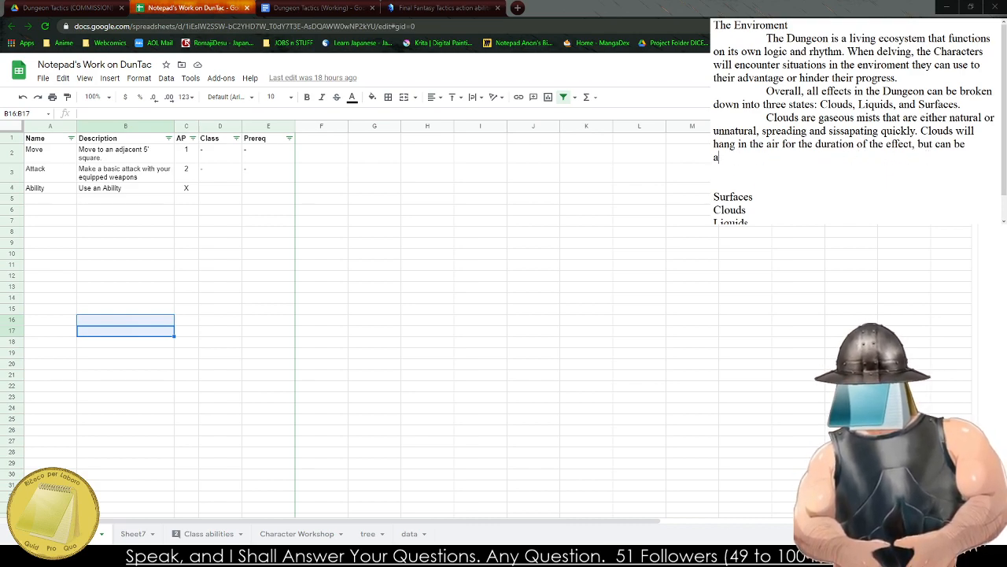
key("BackSpace")
key("BackSpace")
key("BackSpace")
key("BackSpace")
key("BackSpace")
key("BackSpace")
key("BackSpace")
key("BackSpace")
key("BackSpace")
key("BackSpace")
key("BackSpace")
key("BackSpace")
key("BackSpace")
key("BackSpace")
key("BackSpace")
key("BackSpace")
key("BackSpace")
key("BackSpace")
key("BackSpace")
key("BackSpace")
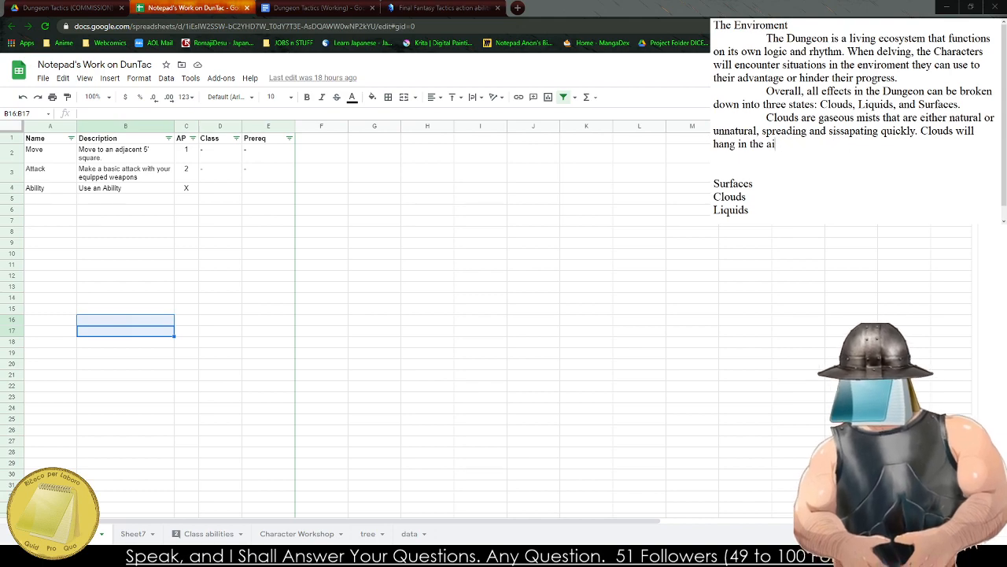
key("BackSpace")
key("BackSpace")
key("BackSpace")
key("BackSpace")
key("BackSpace")
key("BackSpace")
key("BackSpace")
key("BackSpace")
key("BackSpace")
key("BackSpace")
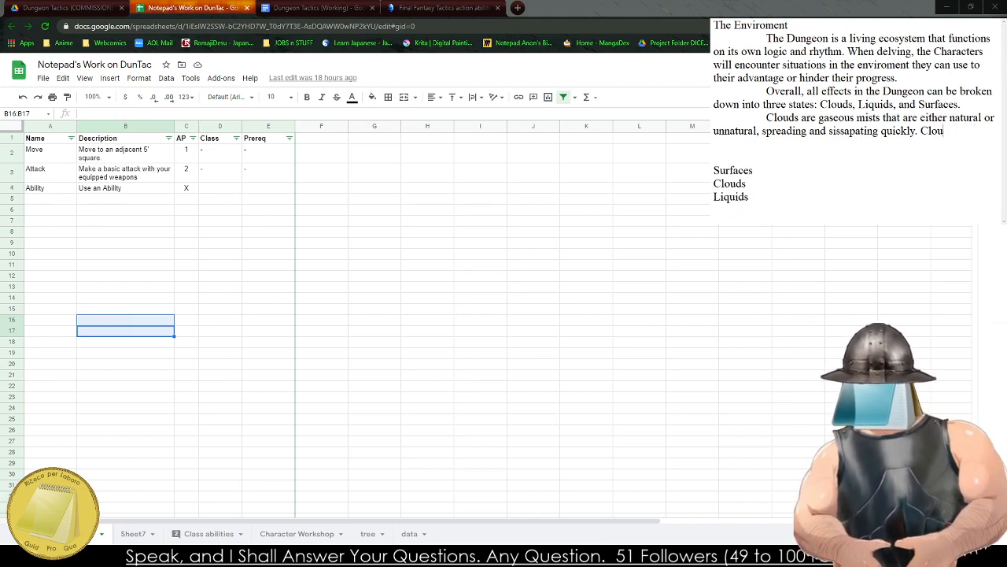
Replace the unfinished "Clou" after the clouds sentence with "Liquids are watery substances that are spilled or created, spreading along the ground".
type("Liquids are ")
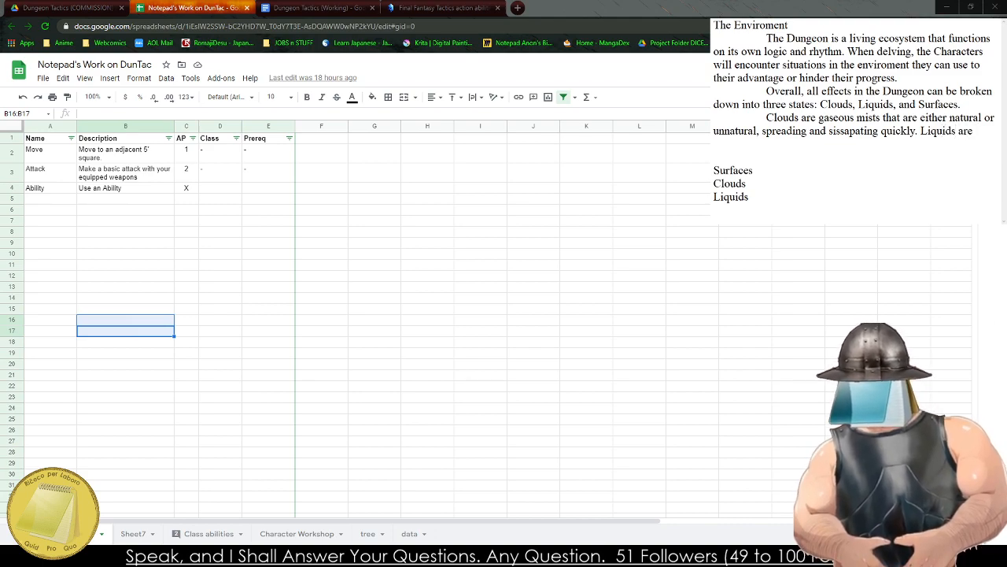
type("watery")
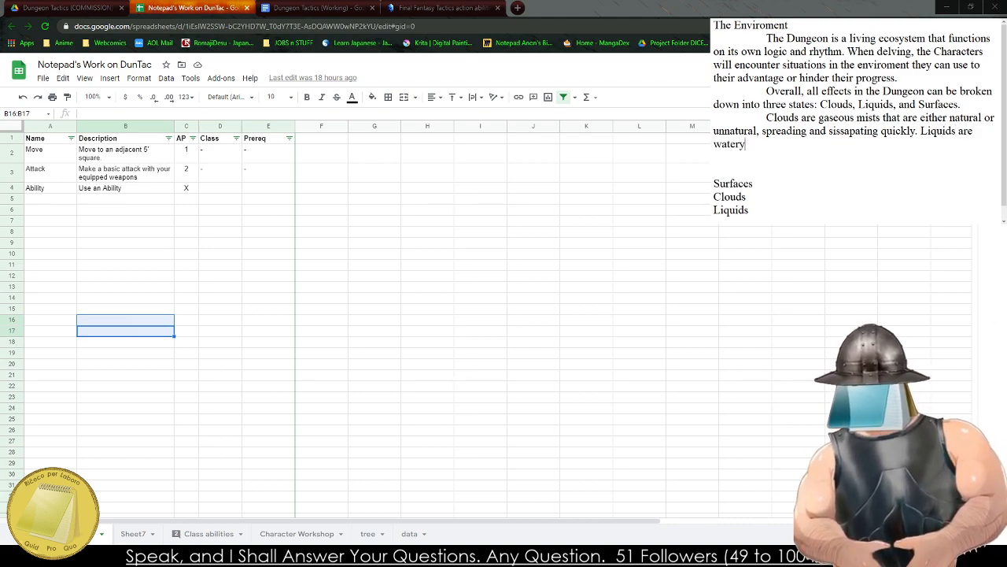
type(" substances ")
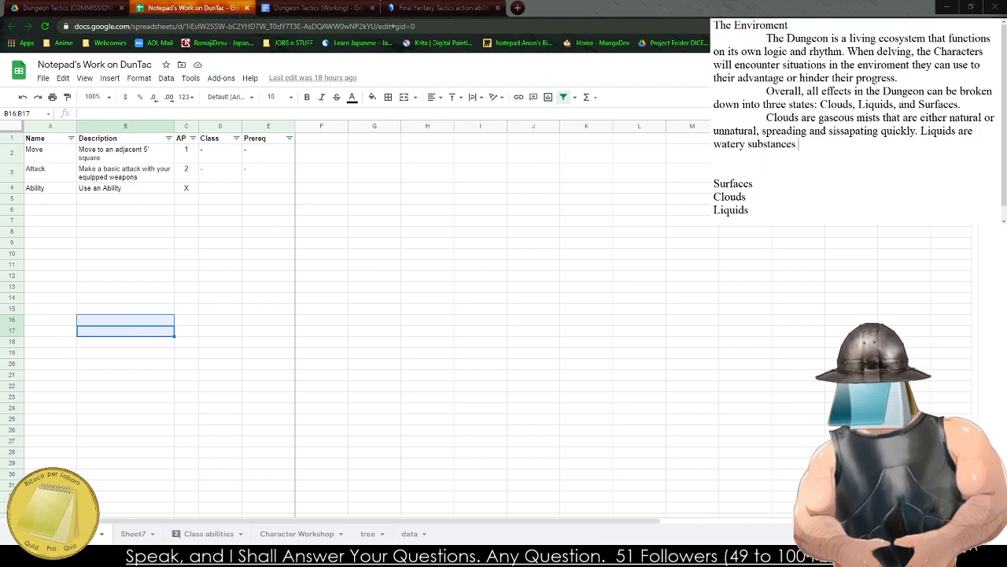
type("that are sp")
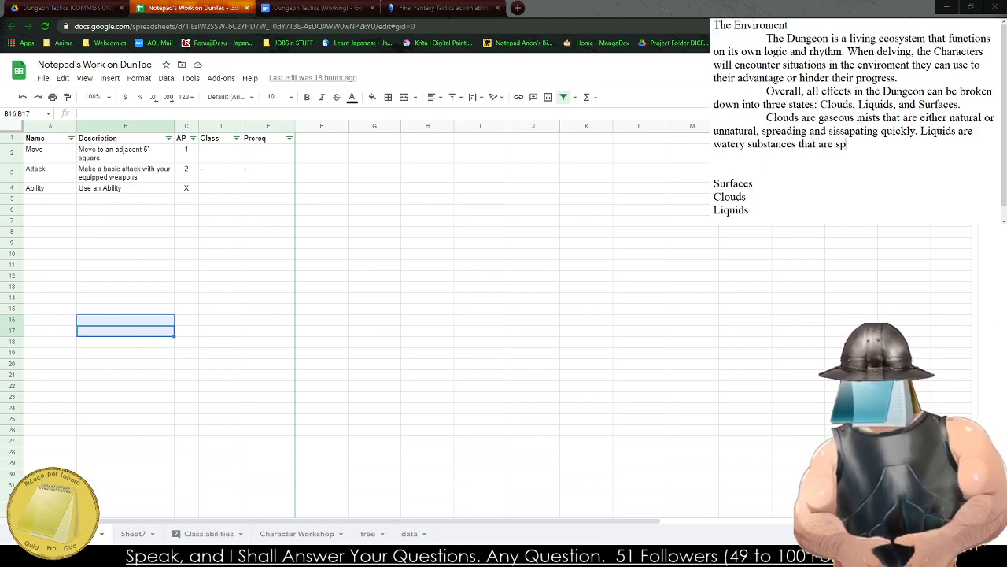
type("illed or created")
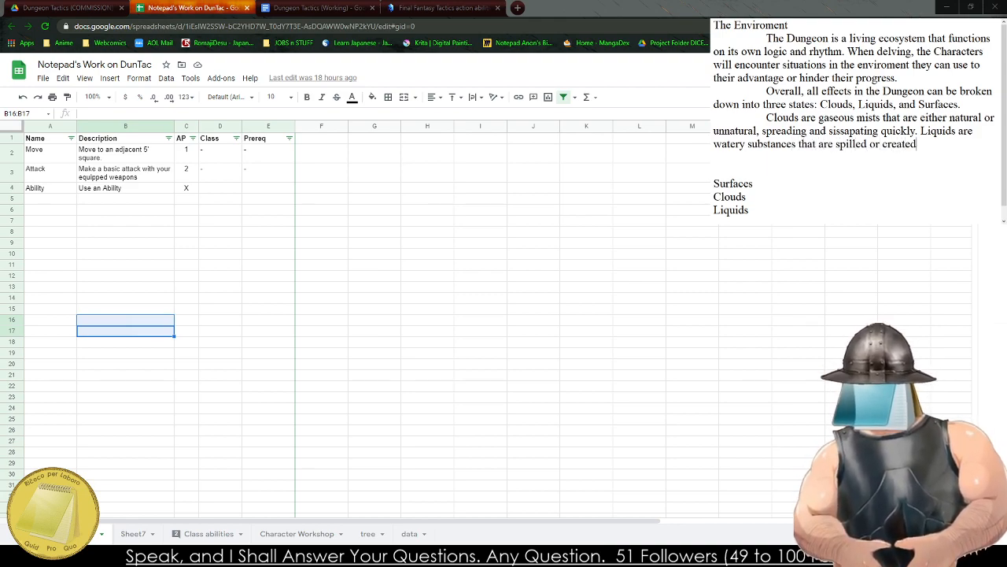
type(", spreading")
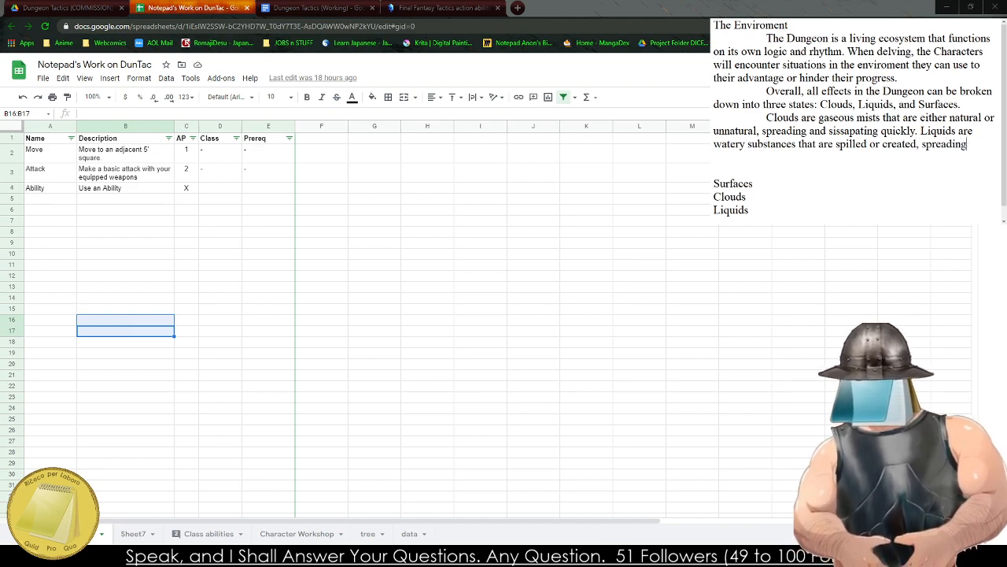
type(" along the ground to")
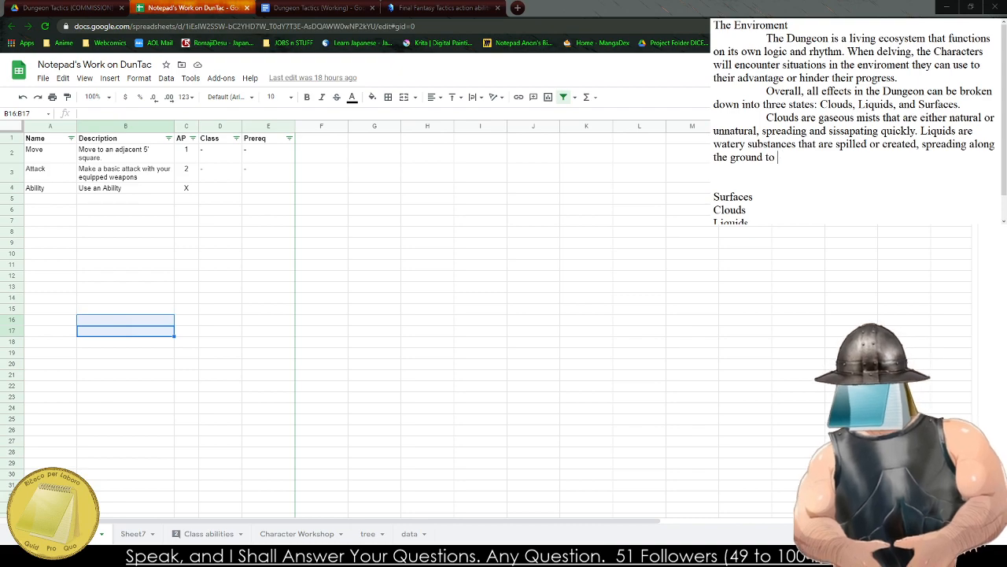
key("BackSpace")
key("BackSpace")
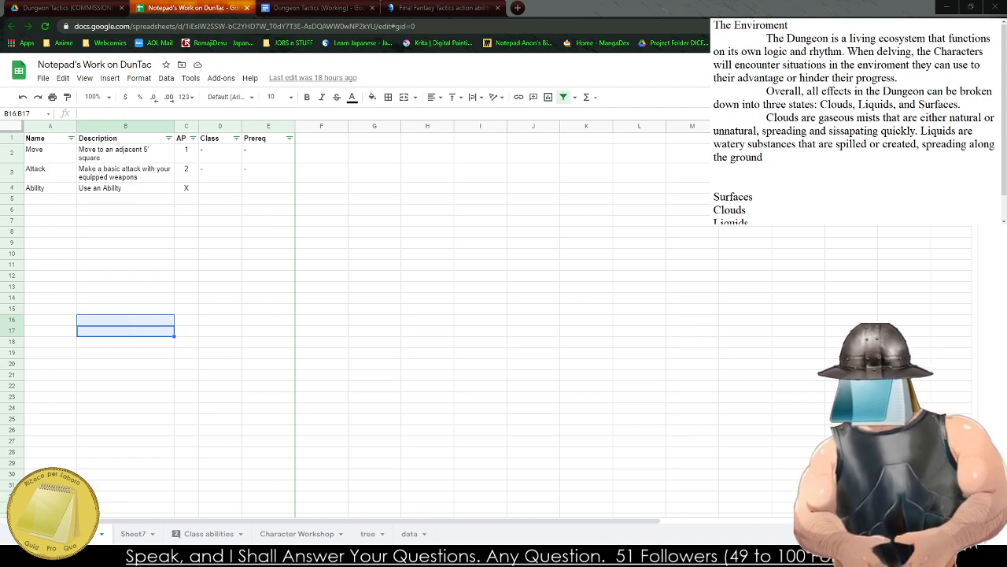
End the liquids sentence with a period and begin the surfaces sentence with "Finally, the Surface of an area can".
type(". Finally")
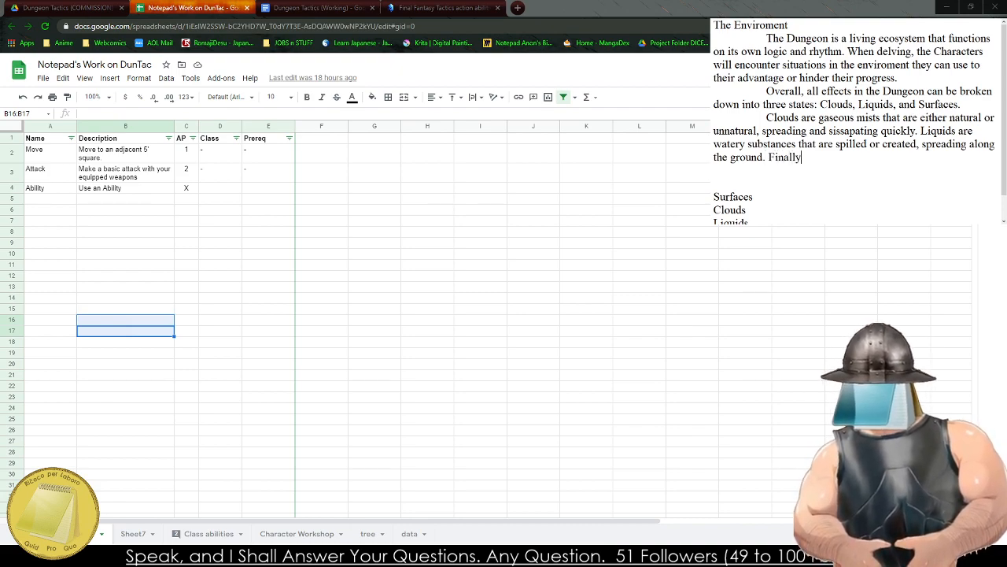
type(", the Surface")
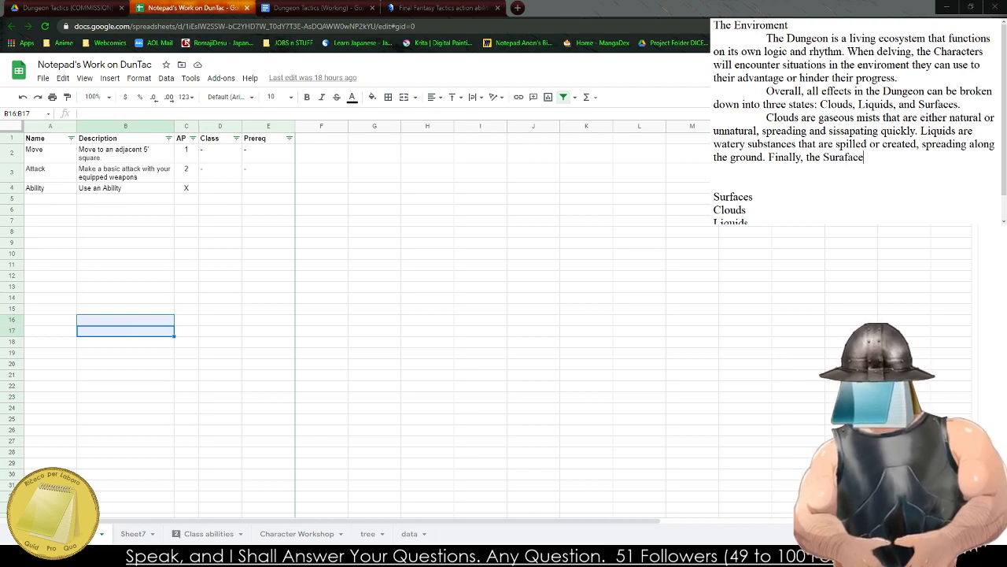
type(" is")
key("BackSpace")
key("BackSpace")
key("BackSpace")
key("BackSpace")
key("BackSpace")
key("BackSpace")
key("BackSpace")
key("BackSpace")
key("BackSpace")
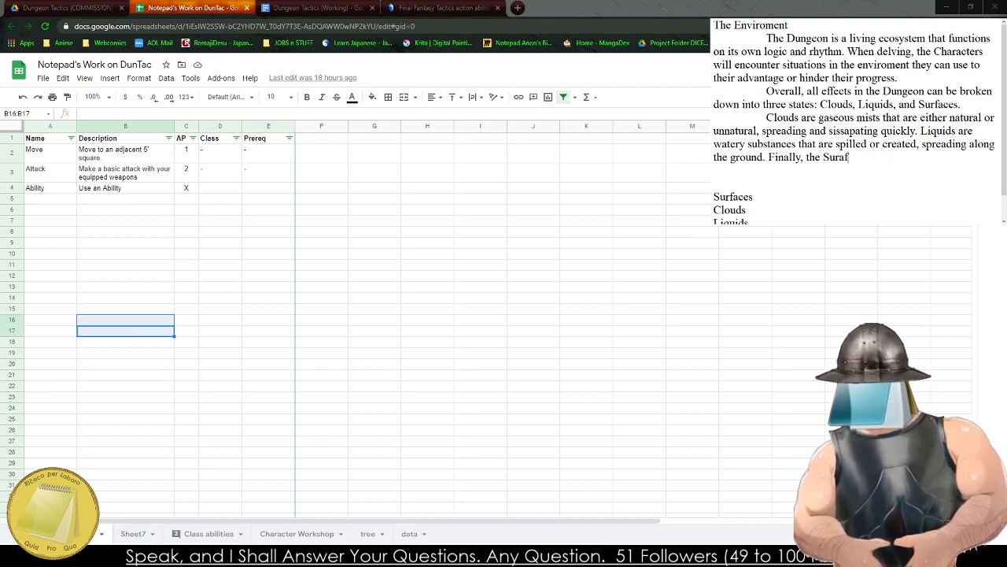
type("fi")
key("BackSpace")
type("ace of an area can ")
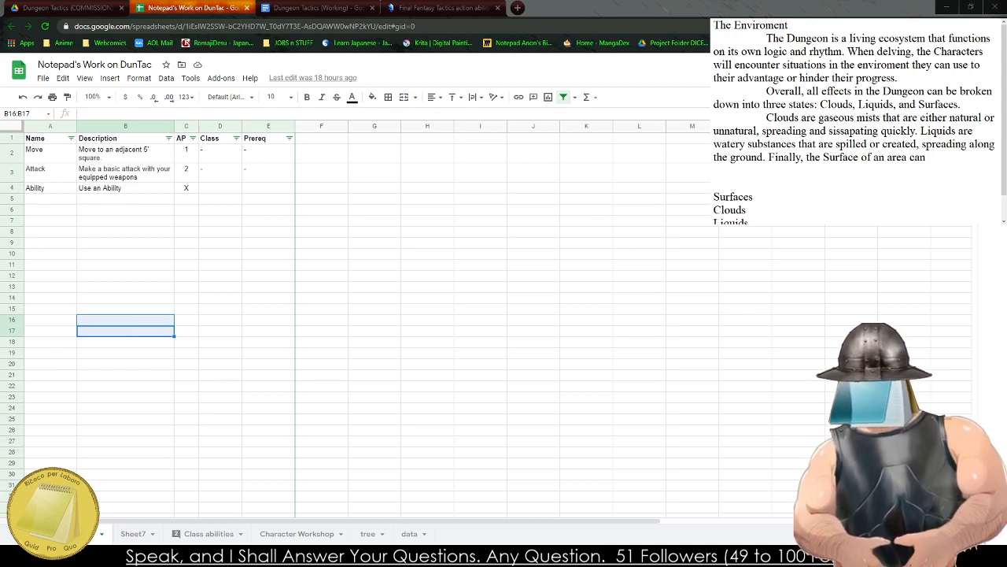
type("be coat")
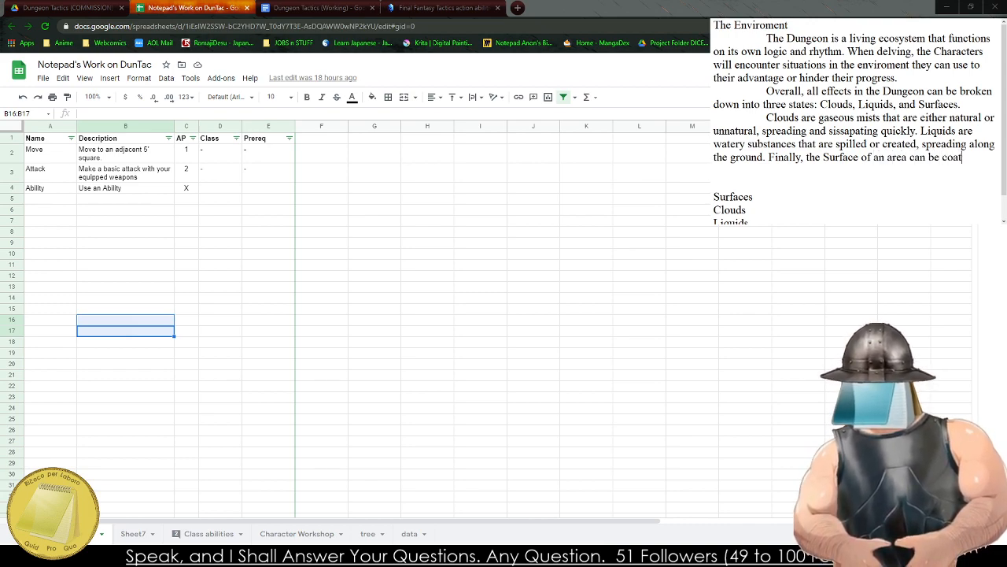
type("ed in various th")
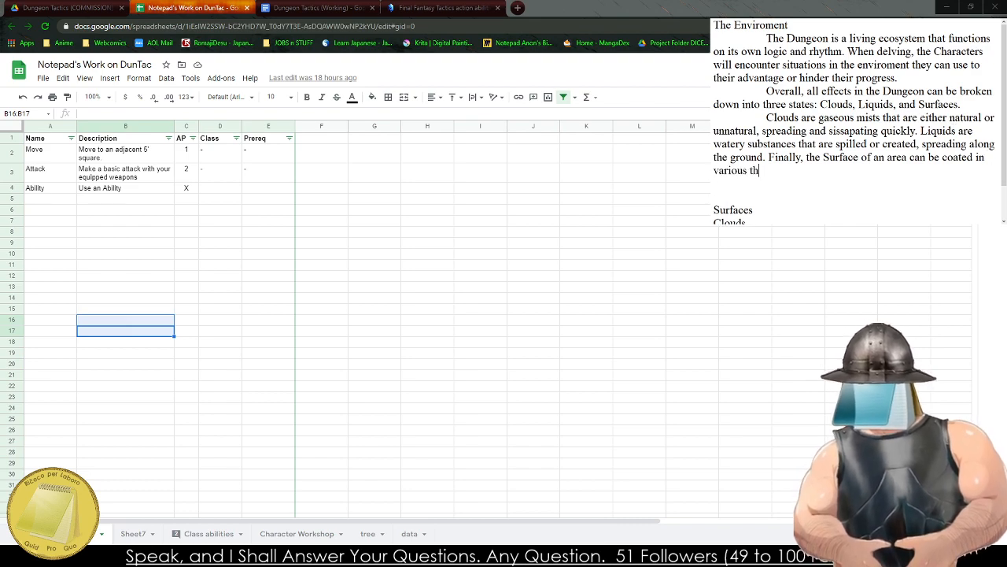
type("igns or simply be ")
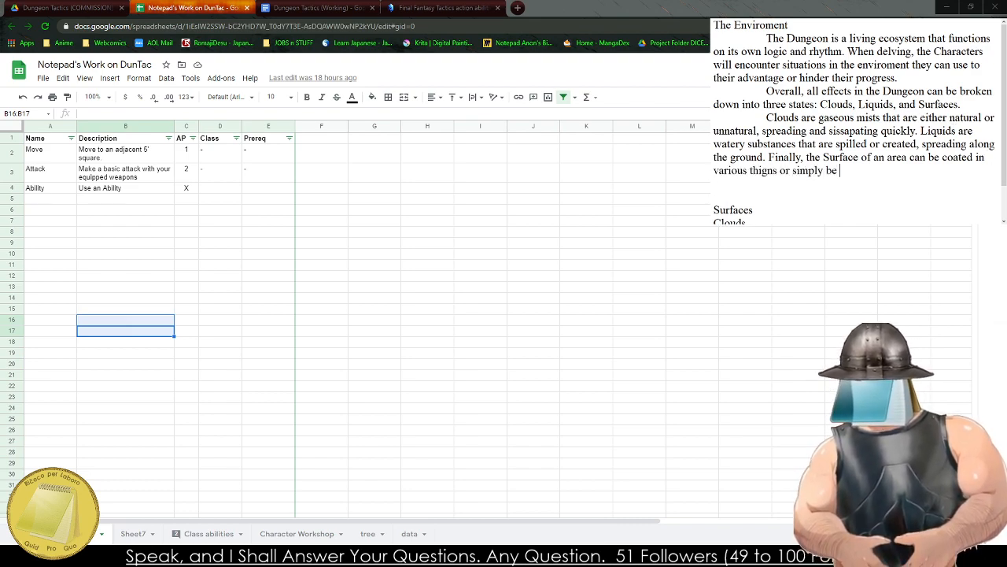
type("a king")
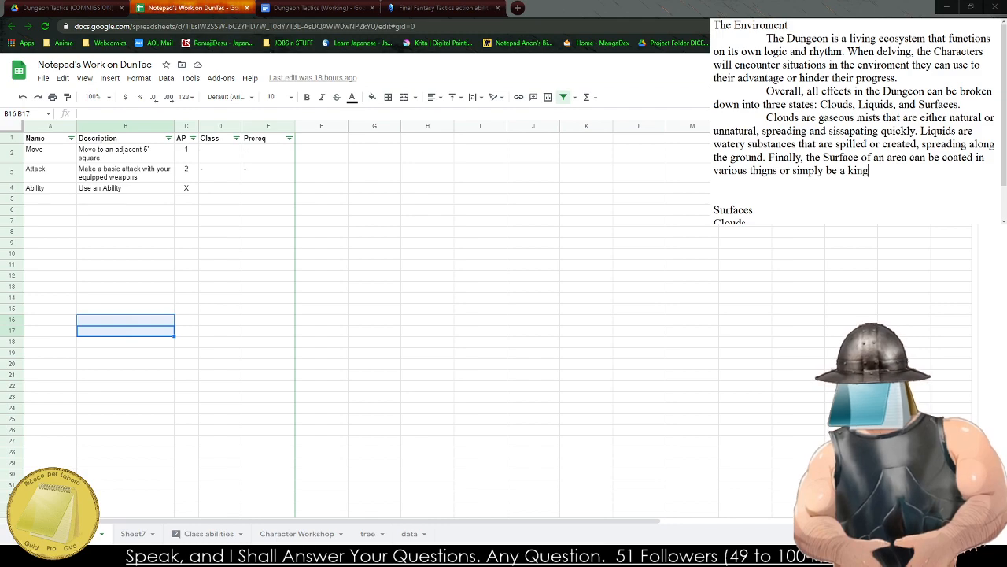
Complete the surfaces sentence with "be coated in various thigns or simply be a kind of object.".
key("BackSpace")
type("d of object.")
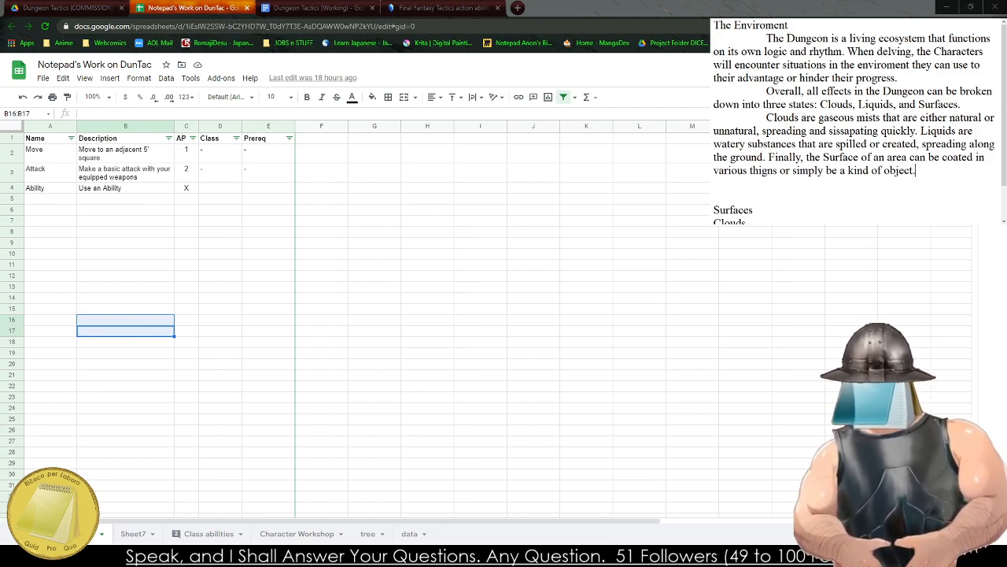
Start a new paragraph below the surfaces sentence reading "For example, the party comes across a room filled with poisonous gas".
key("Return")
type("For exam")
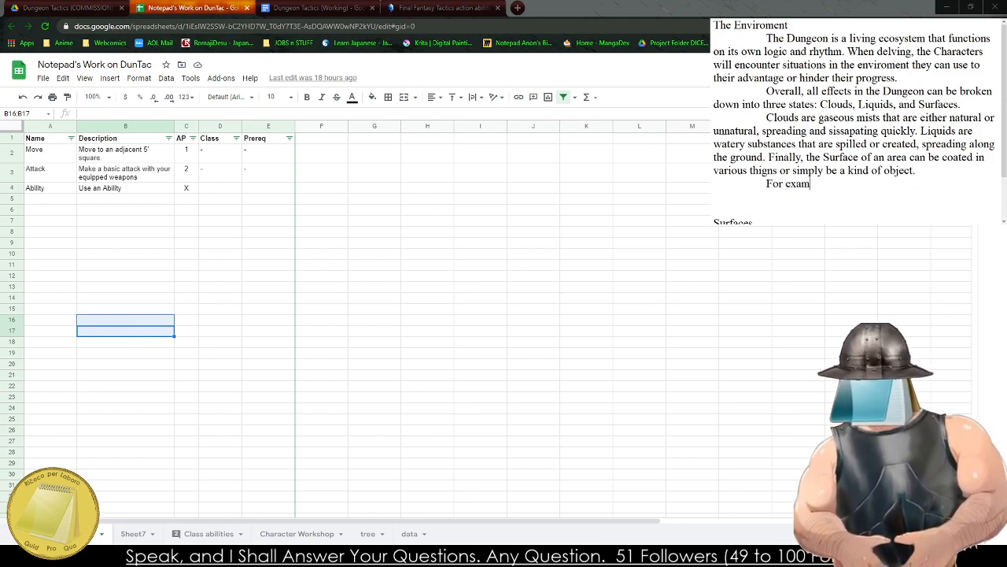
type("ple, the pa")
key("BackSpace")
key("BackSpace")
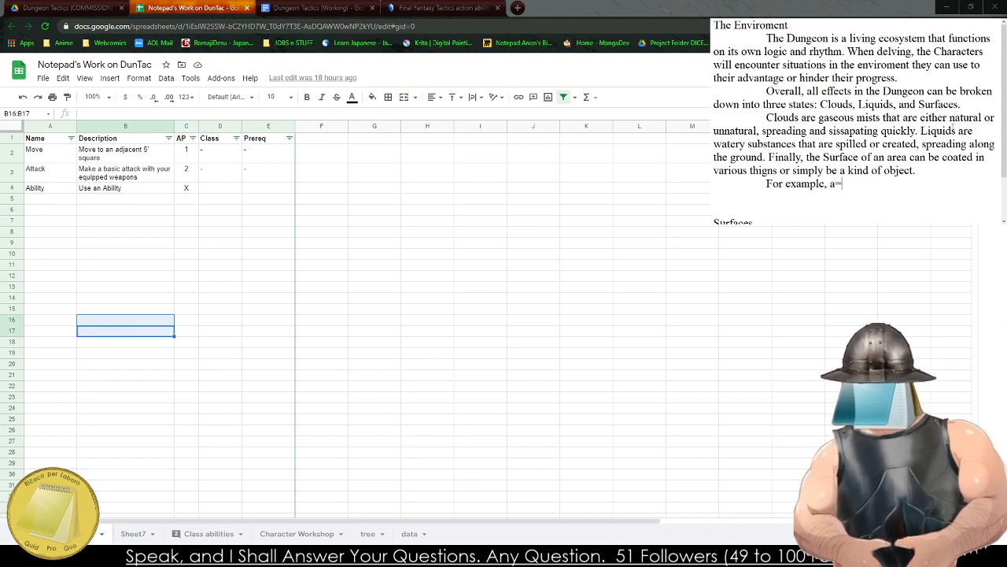
type("the party comes across a")
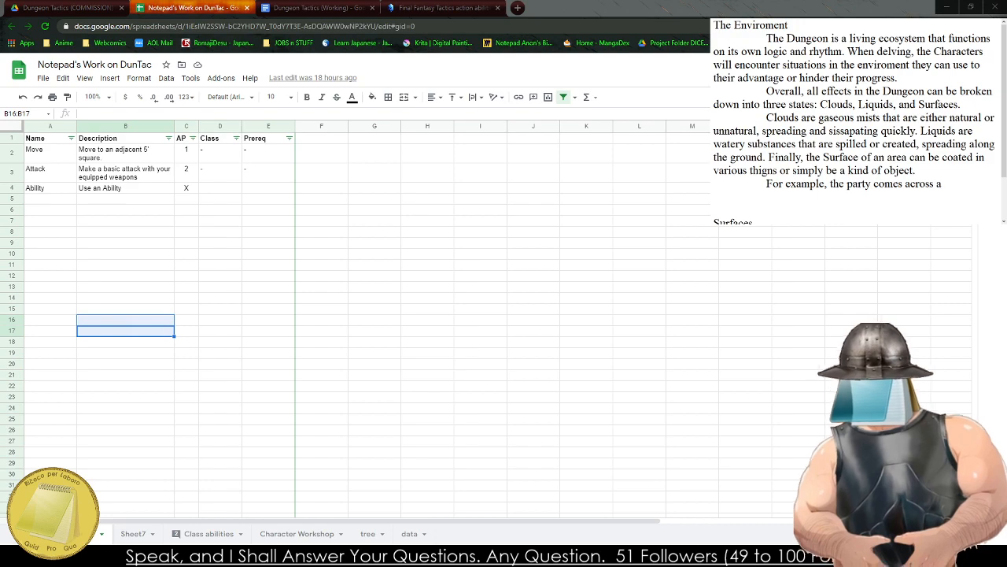
type(" room filled with ")
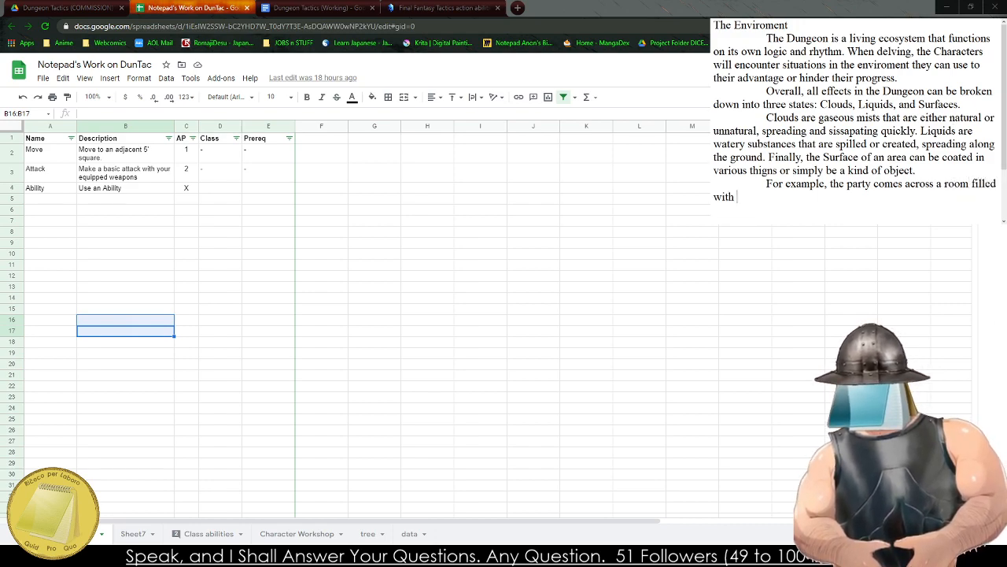
type("poisono")
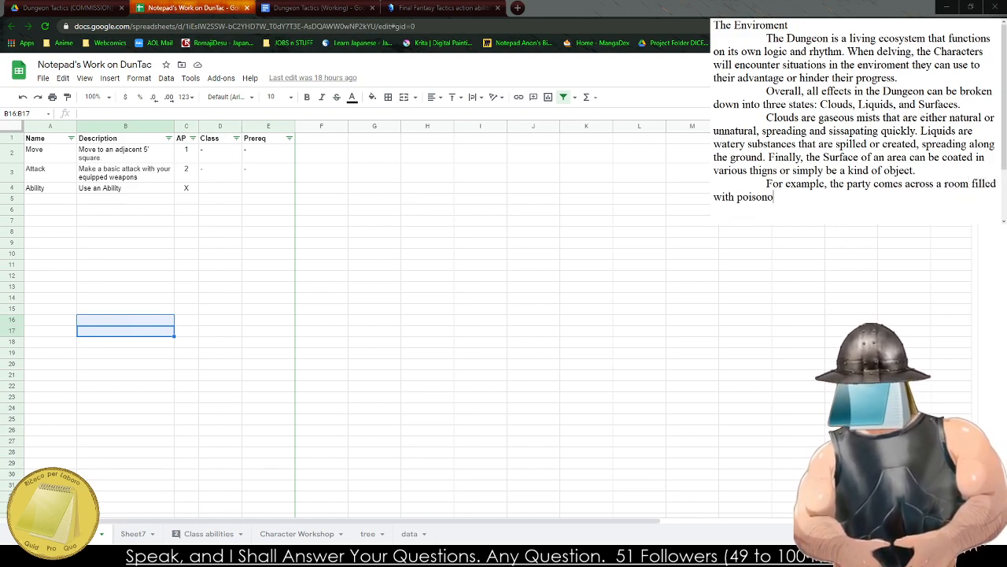
type("us gas")
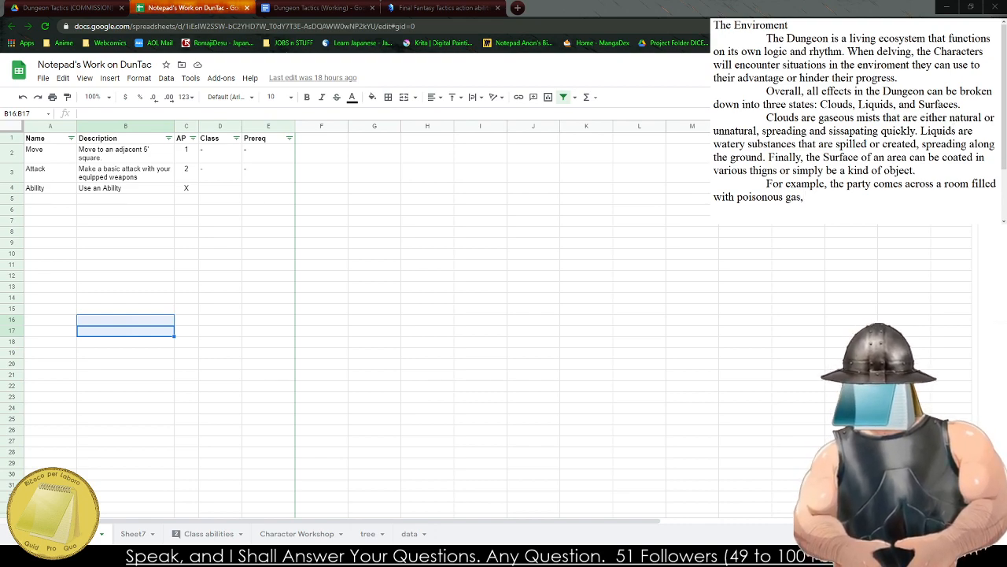
type(", the")
Continue the example with ", a triggered trap of a previous band of adventuerers." and begin another sentence with "A".
key("BackSpace")
key("BackSpace")
key("BackSpace")
key("BackSpace")
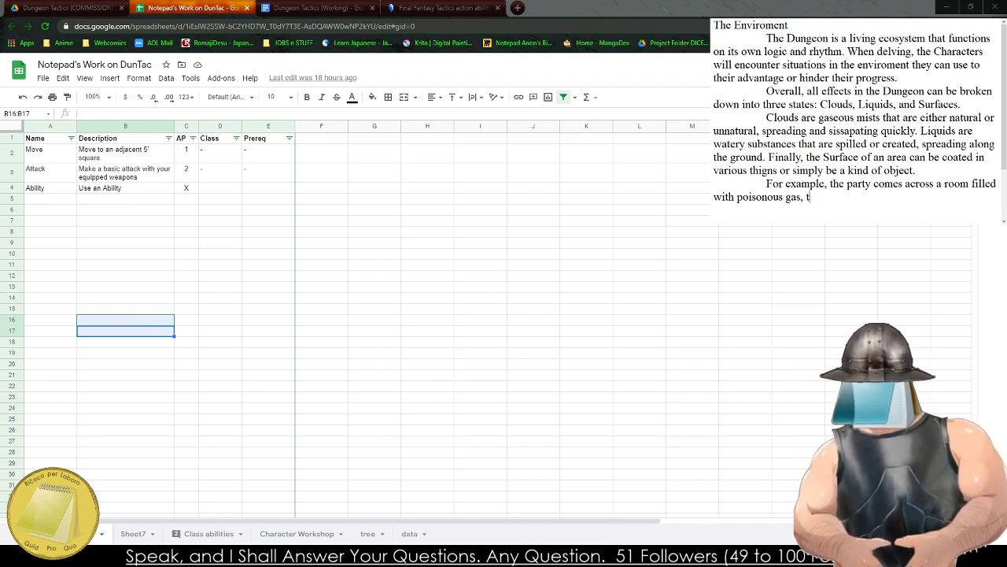
type("a triggered tr")
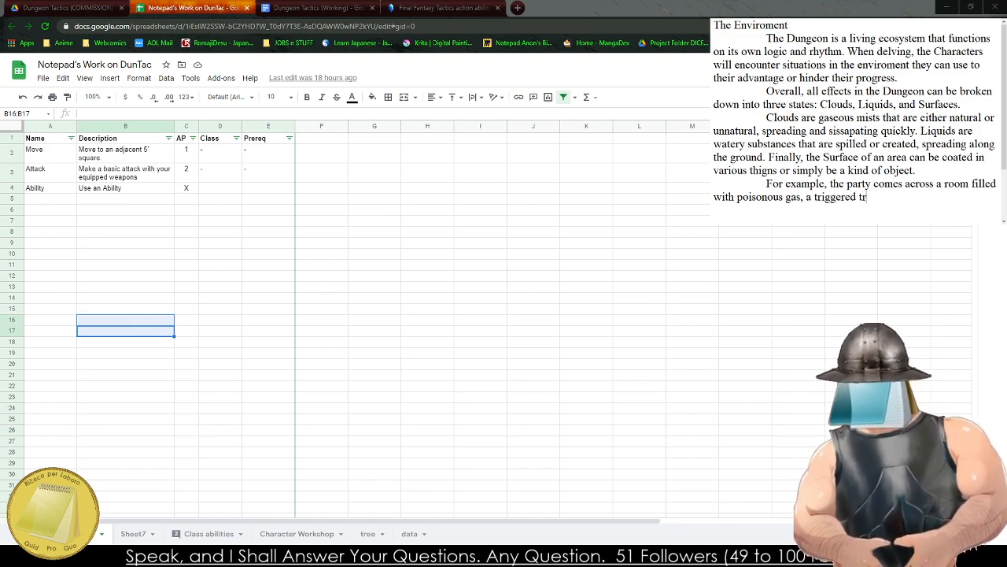
type("ap of a previou")
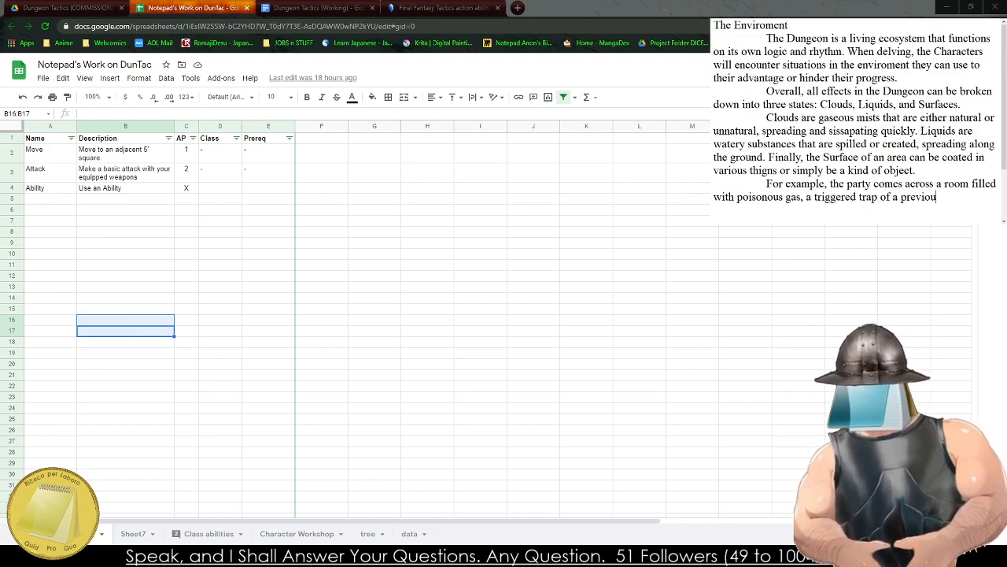
type("s a")
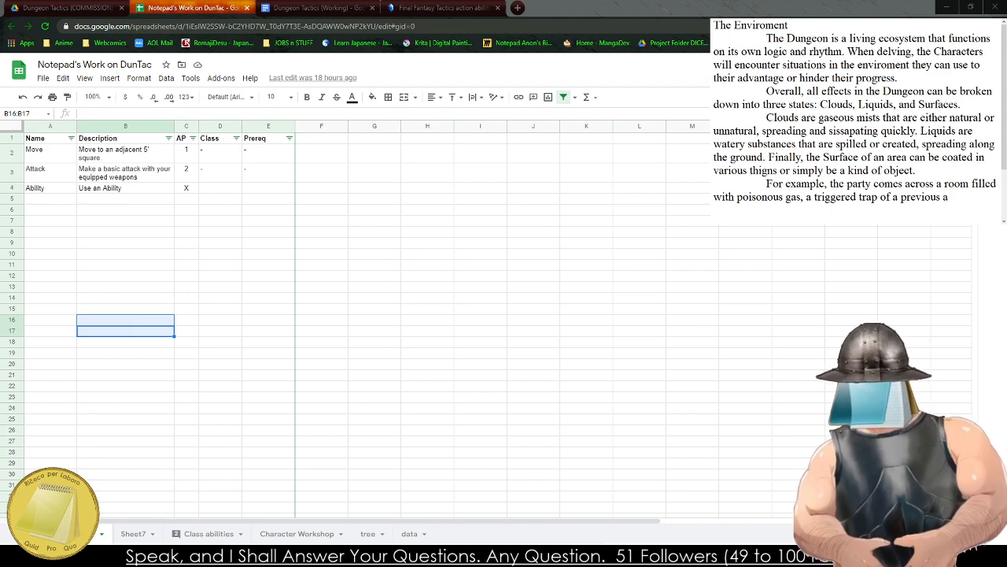
key("BackSpace")
type("band of adve")
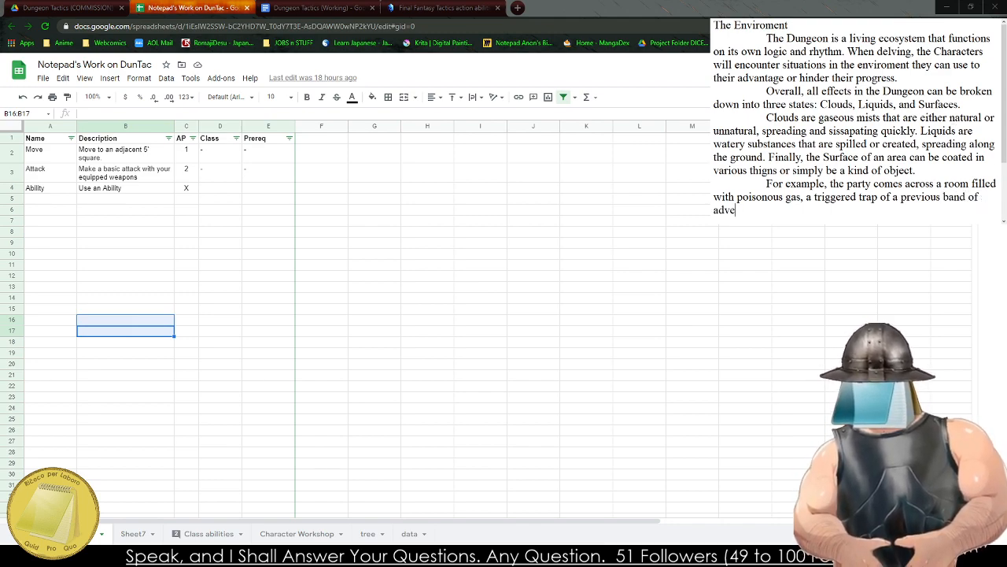
type("ntuerers. A")
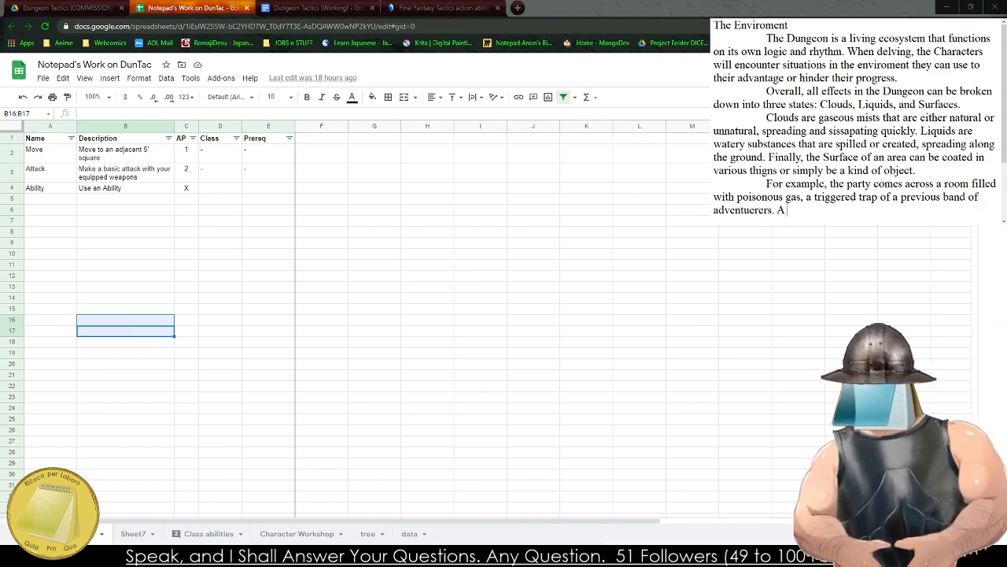
type(" Cal")
Replace the opening "A" of the new example sentence with "The gas has been sitting for a time".
key("BackSpace")
key("BackSpace")
key("BackSpace")
key("BackSpace")
key("BackSpace")
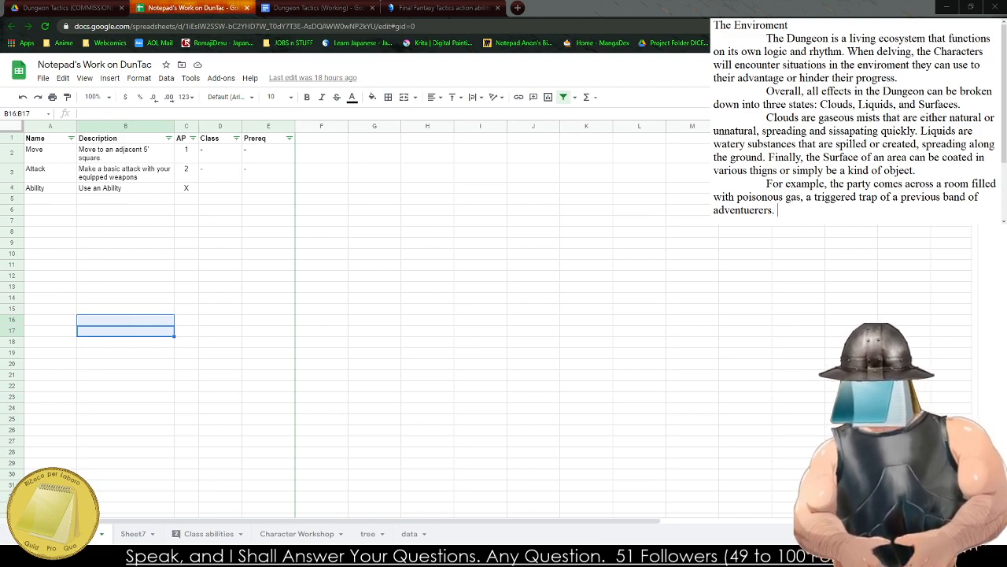
type("The gas i")
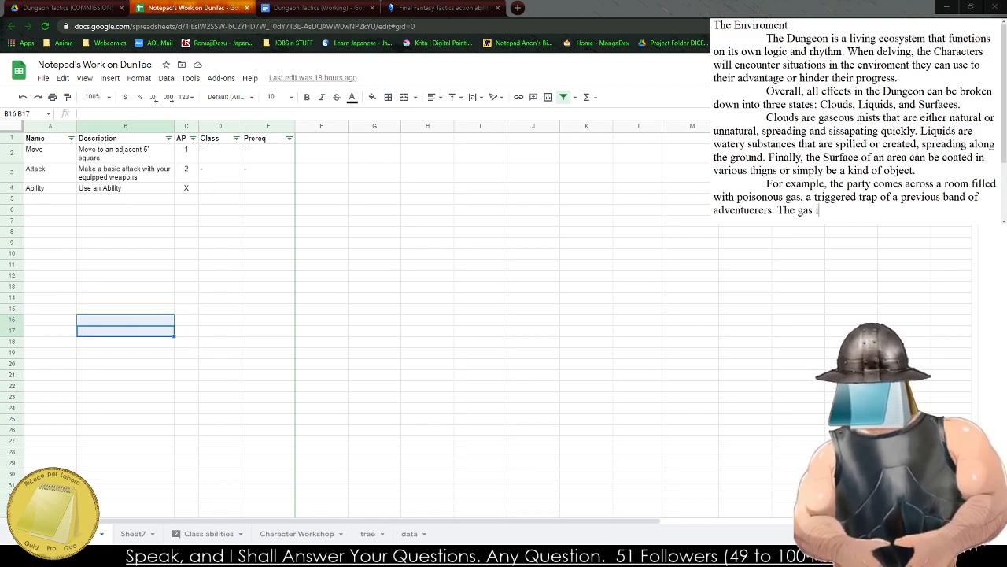
key("BackSpace")
type("has been ")
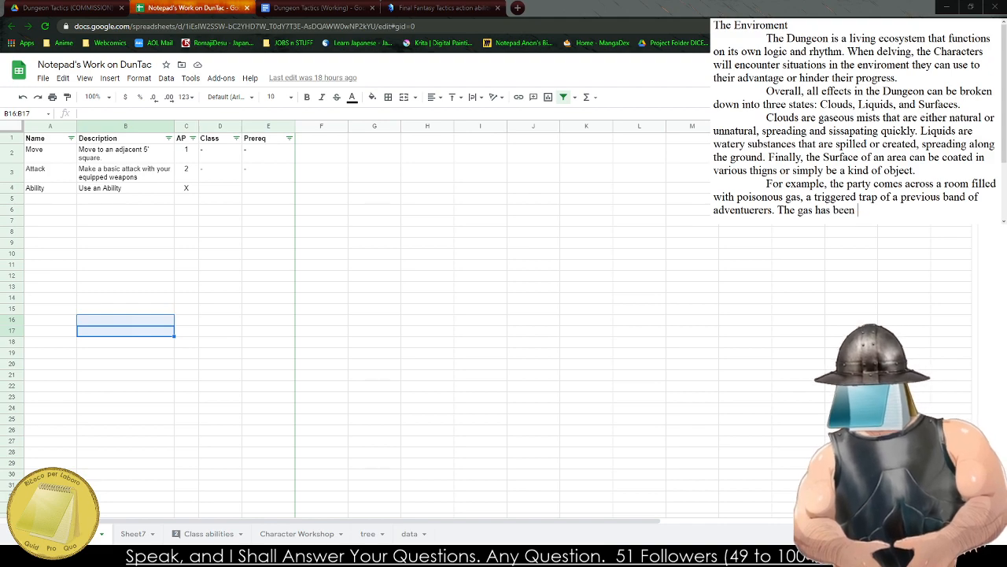
type("sitting for a time")
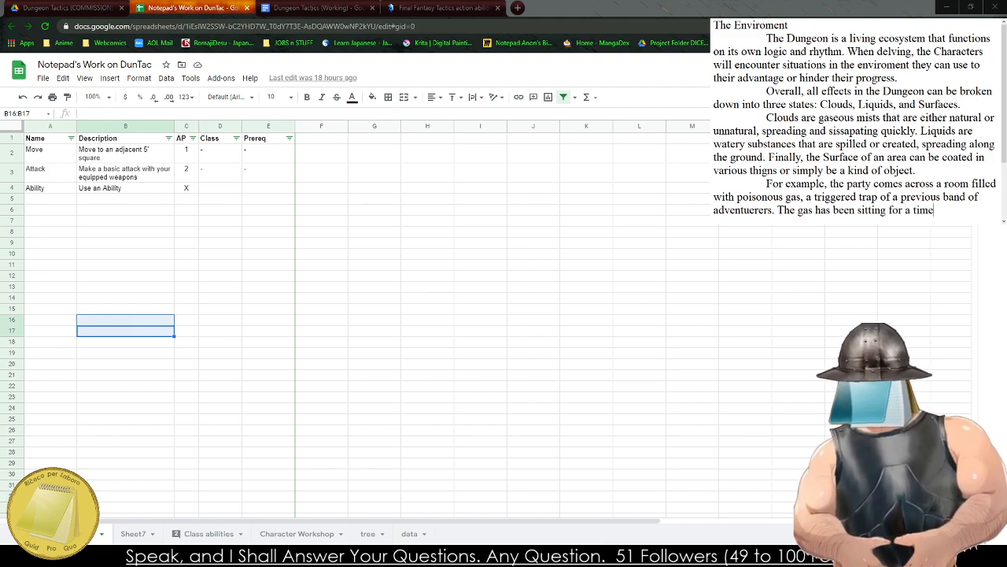
type(" and is located int")
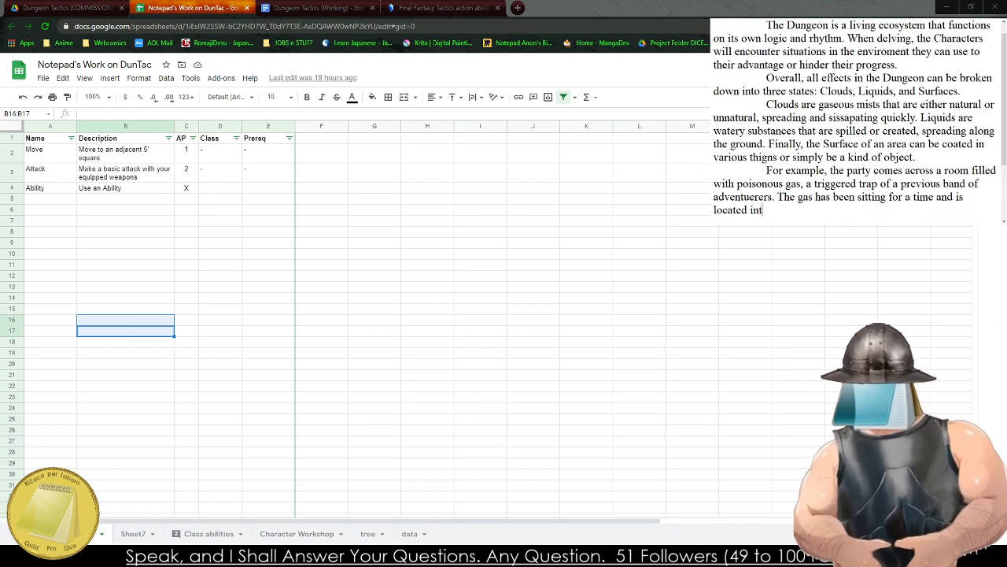
Complete the sentence about the gas sitting for a time with "and is located inside of a stone room.".
key("BackSpace")
type("side of a ste")
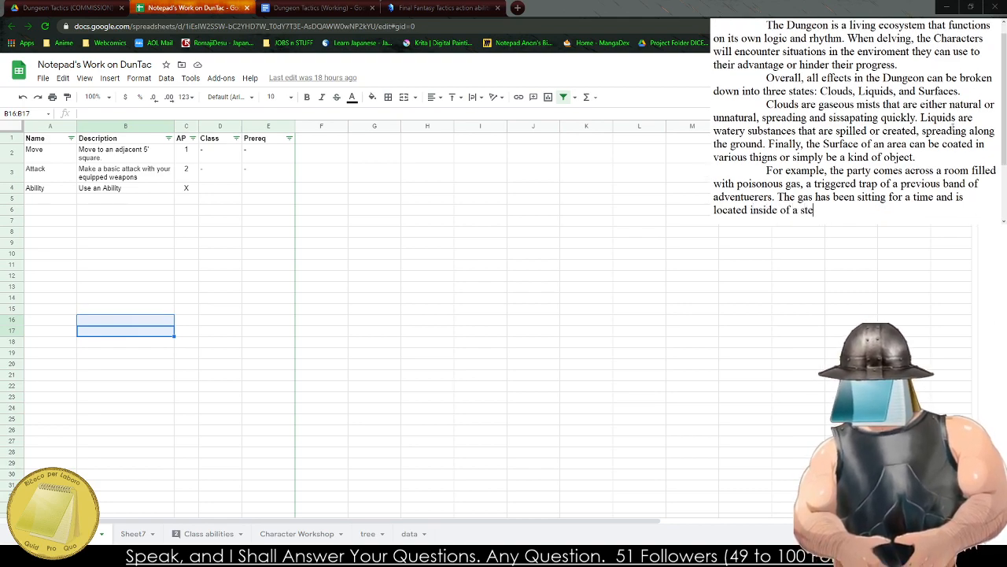
key("BackSpace")
key("BackSpace")
key("BackSpace")
type("stone room. a")
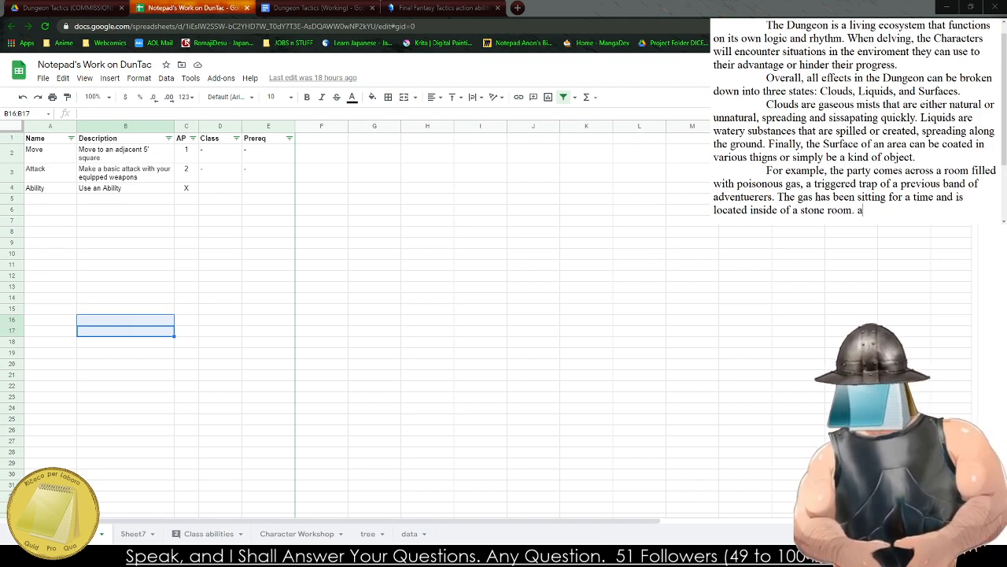
type("The")
key("BackSpace")
key("BackSpace")
key("BackSpace")
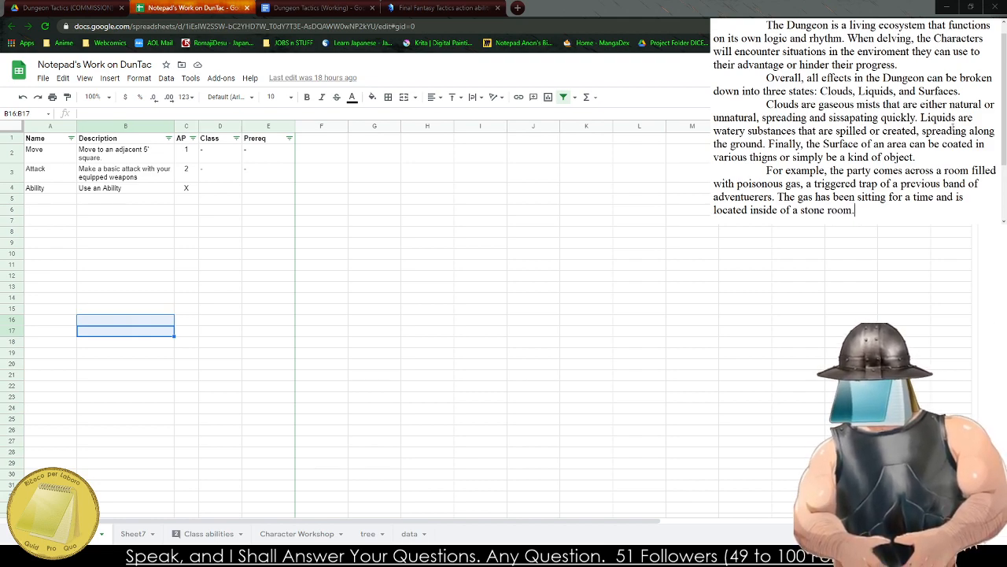
type("The Characters")
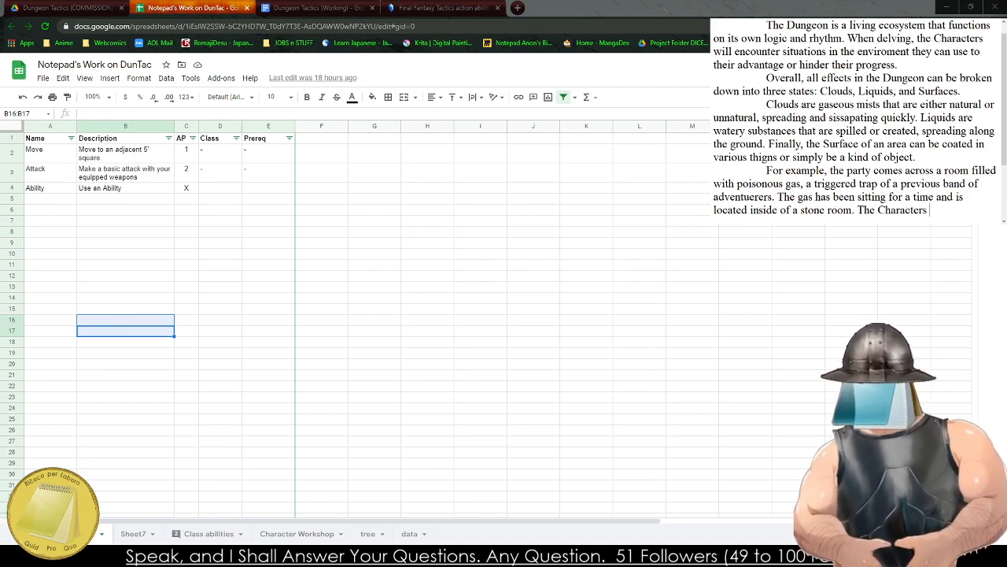
key("BackSpace")
key("BackSpace")
key("BackSpace")
key("BackSpace")
key("BackSpace")
key("BackSpace")
key("BackSpace")
key("BackSpace")
key("BackSpace")
key("BackSpace")
key("BackSpace")
key("BackSpace")
key("BackSpace")
key("BackSpace")
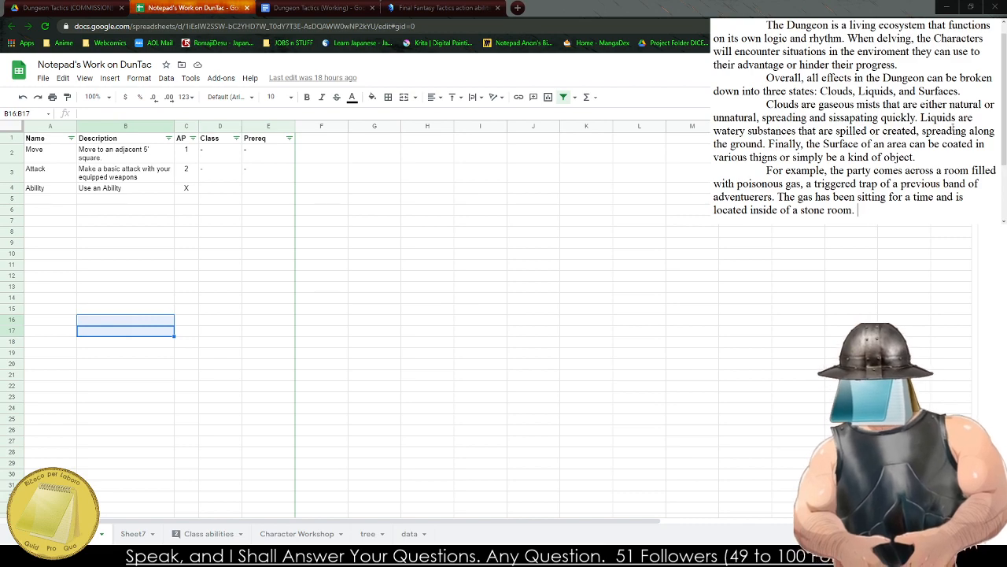
Start the following sentence of the gas example with "The characters decide to open the door quickly,".
type("The characters ")
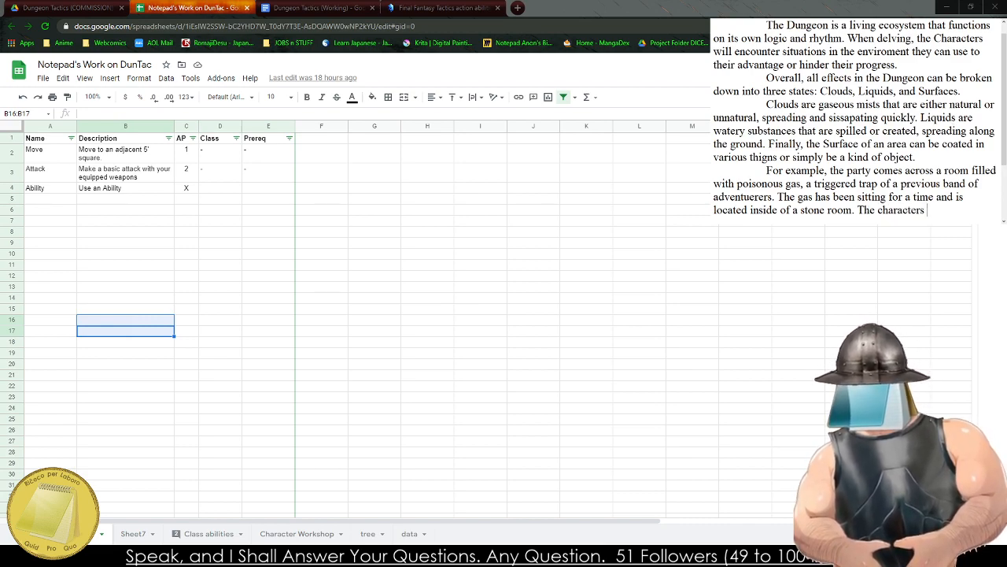
type("decide")
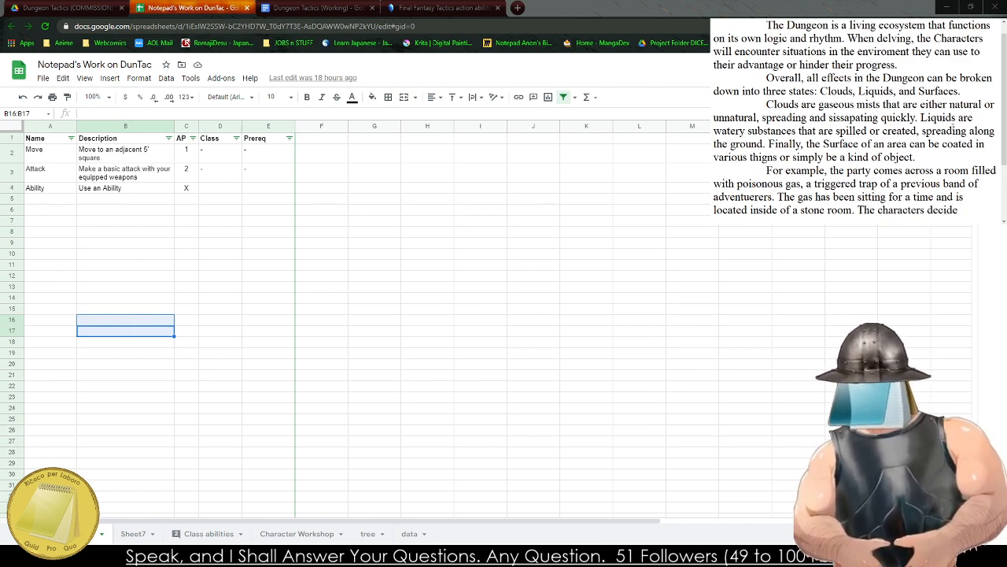
type(" to open the")
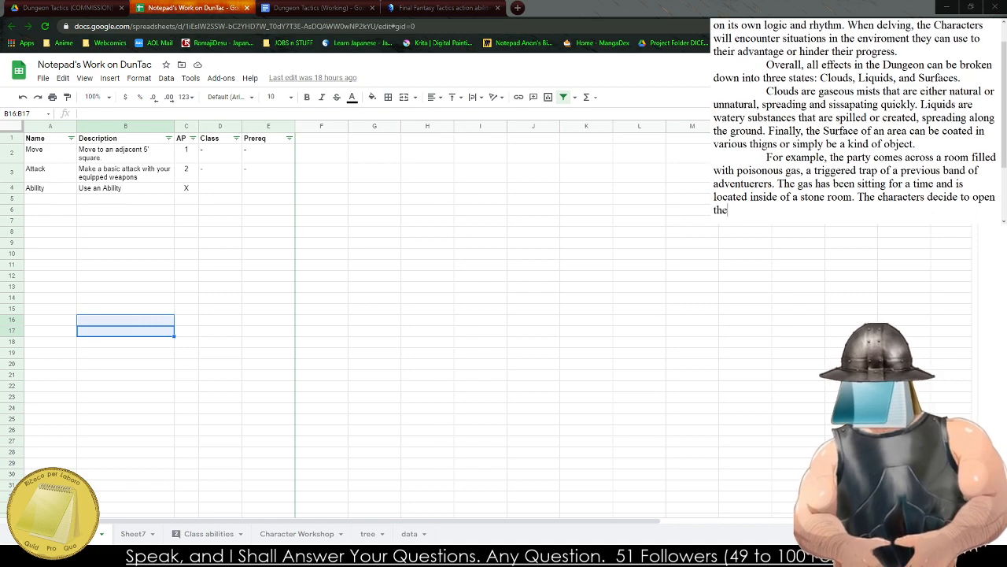
type(" door quicklyy")
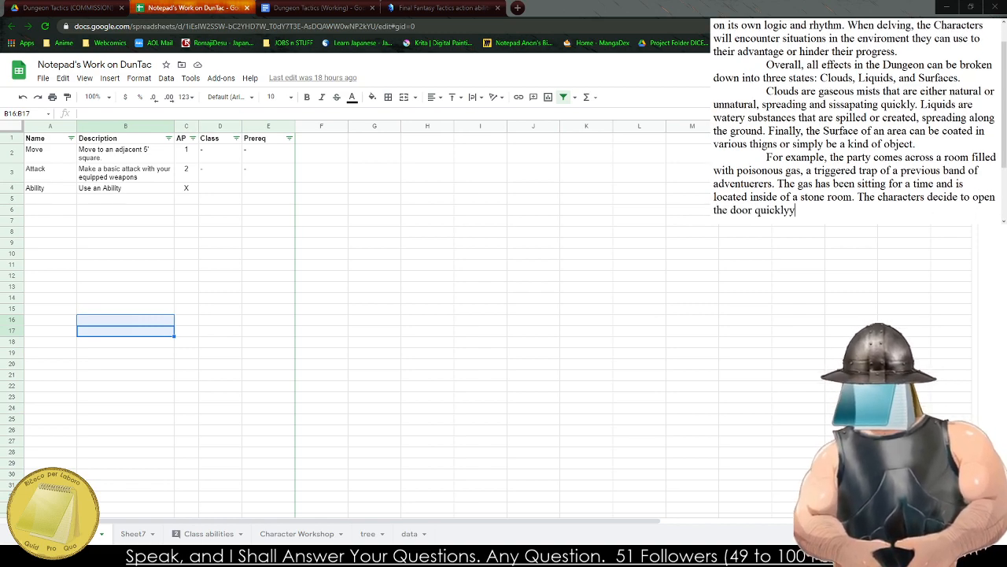
type(" and")
key("BackSpace")
key("BackSpace")
key("BackSpace")
key("BackSpace")
key("BackSpace")
type(",")
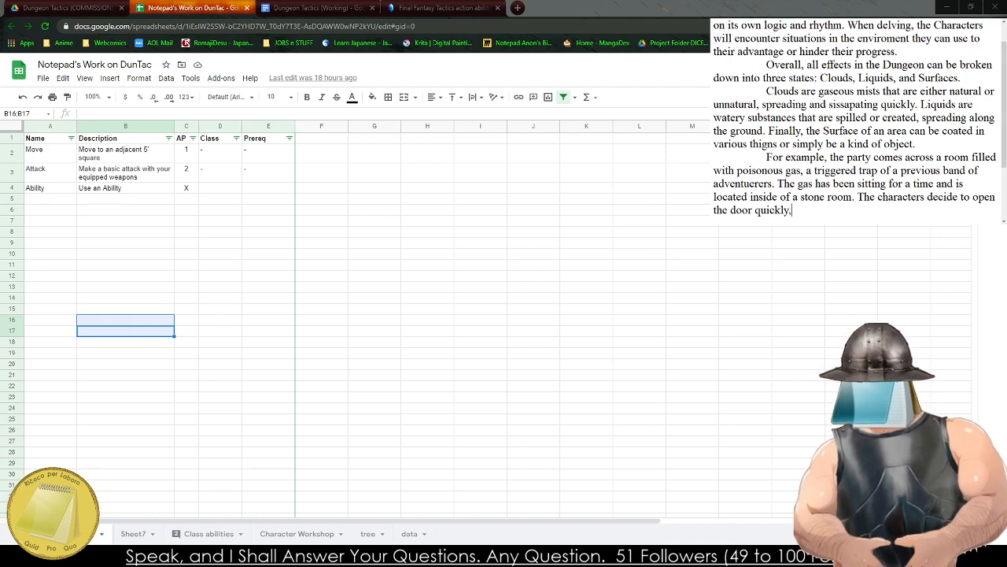
type(" dropping the ground")
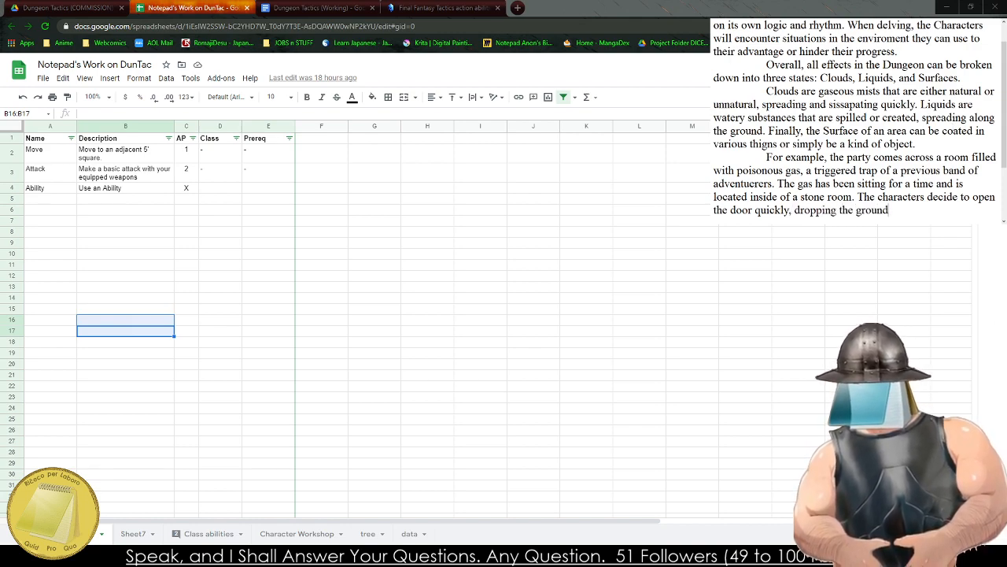
type("a s the")
Finish the door sentence with "dropping the ground as the creeping gas escapes from the room and quickly dissapates.".
key("BackSpace")
key("BackSpace")
key("BackSpace")
key("BackSpace")
key("BackSpace")
key("BackSpace")
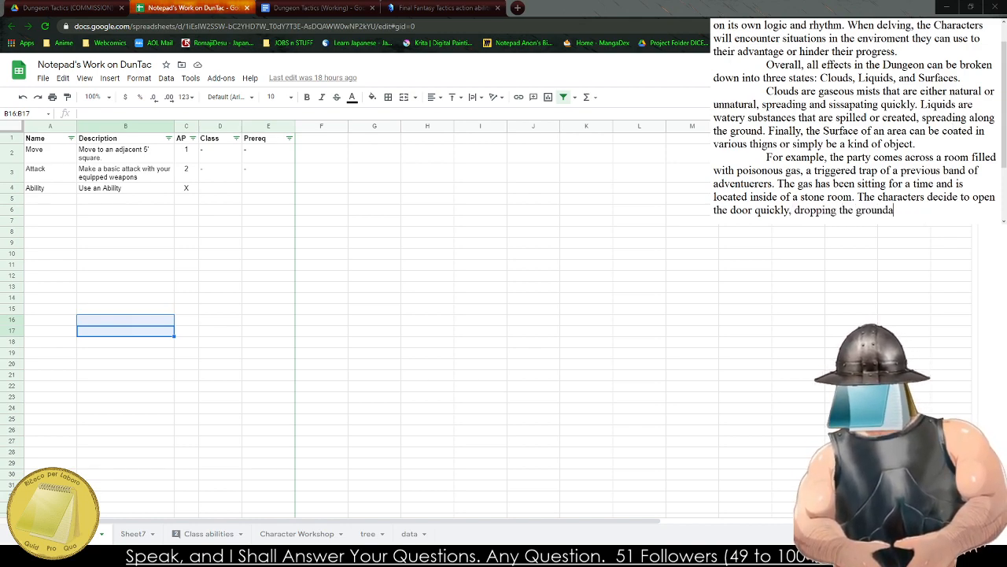
key("BackSpace")
type("as the creep")
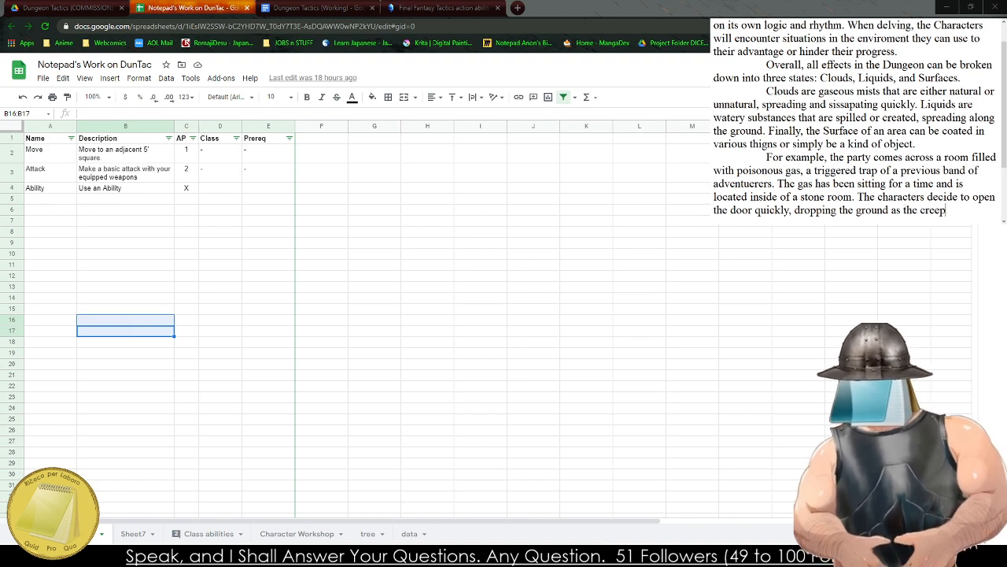
type("ing gas ")
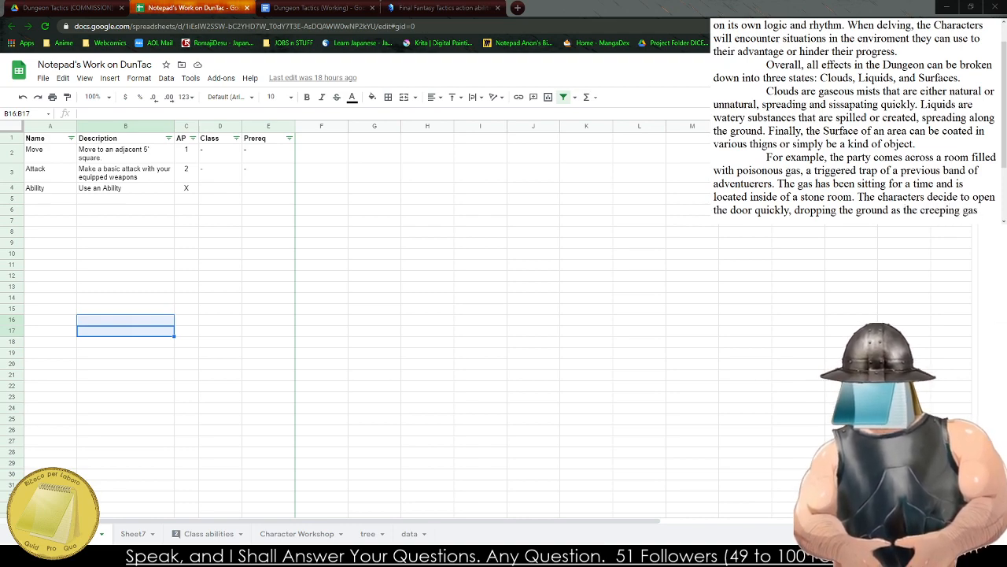
type("esc")
type("fr")
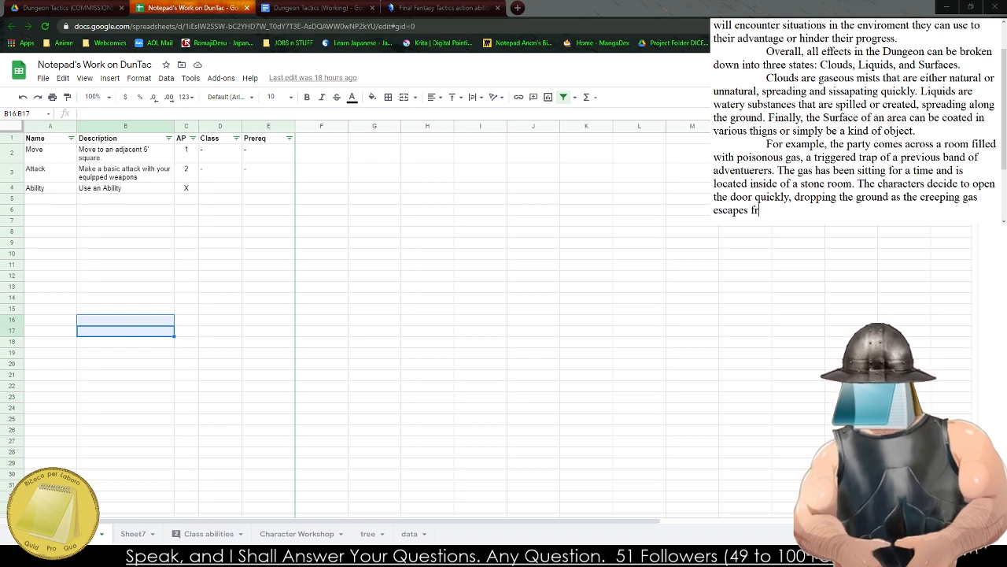
type("om the room and qui")
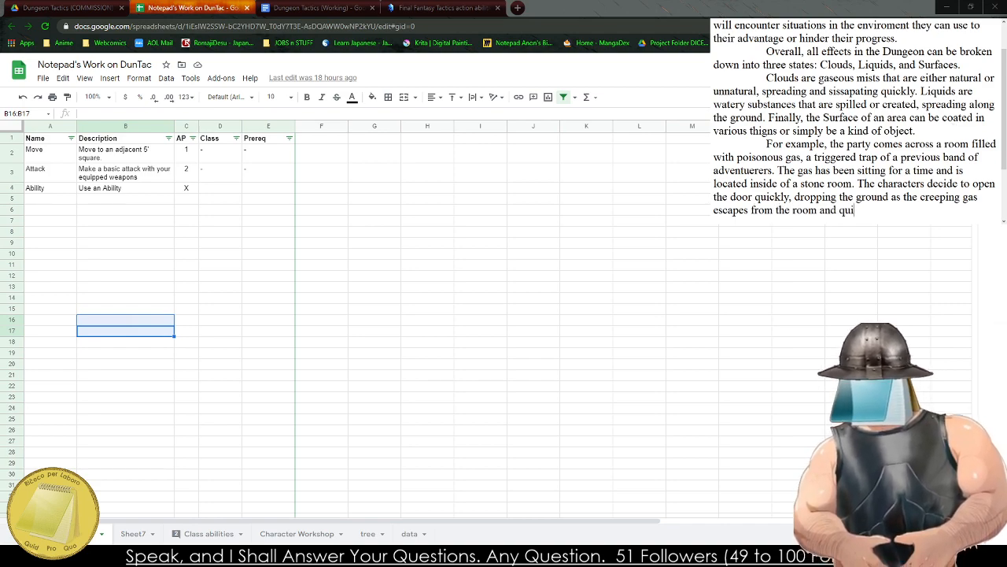
type("ckly dissa")
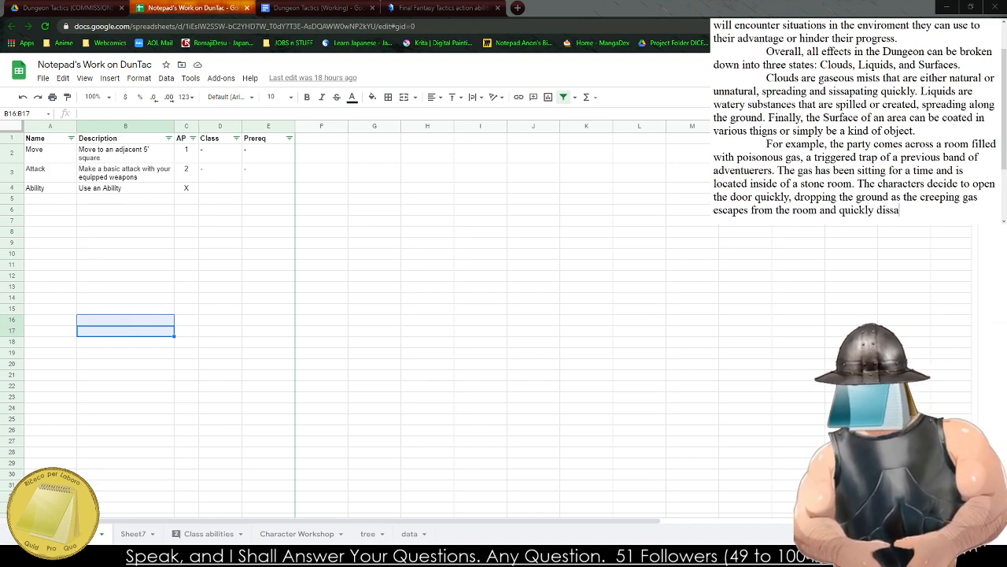
type("pates. While ")
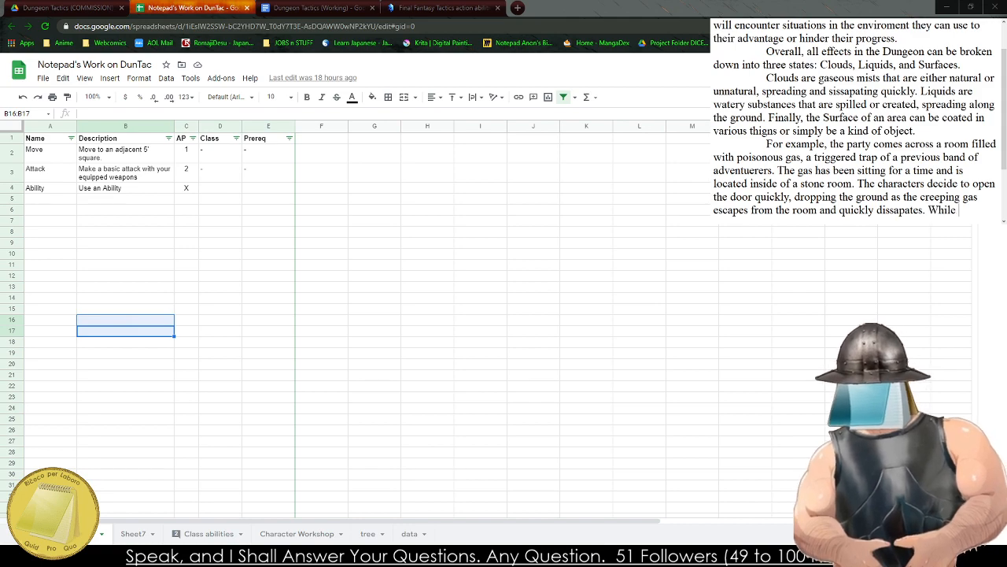
type("it s")
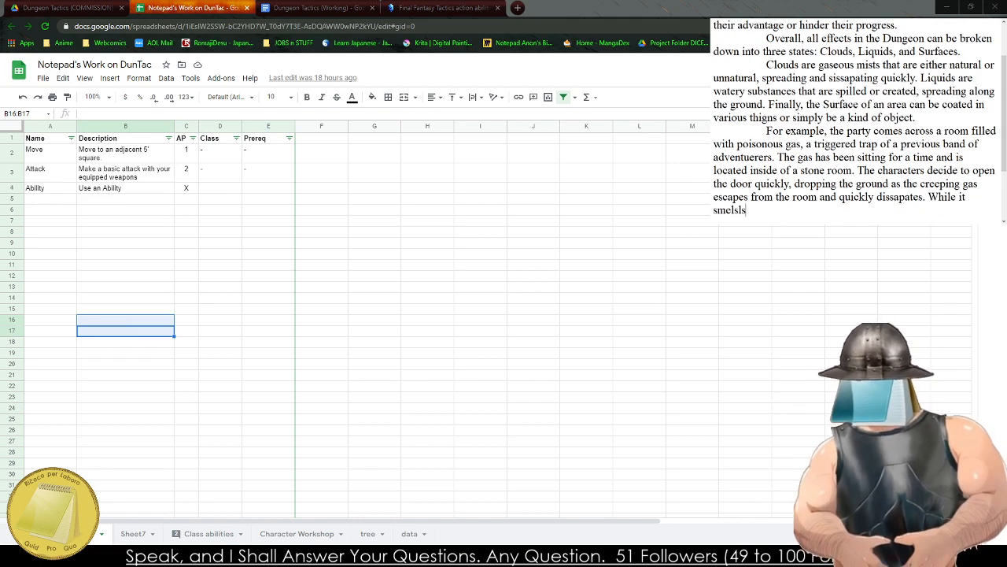
type("mells of death ")
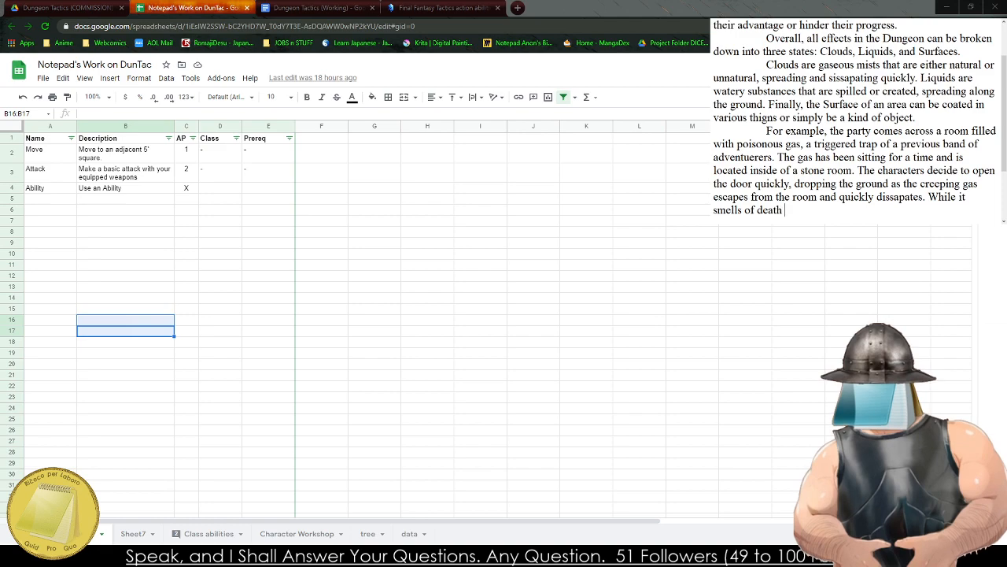
type("it")
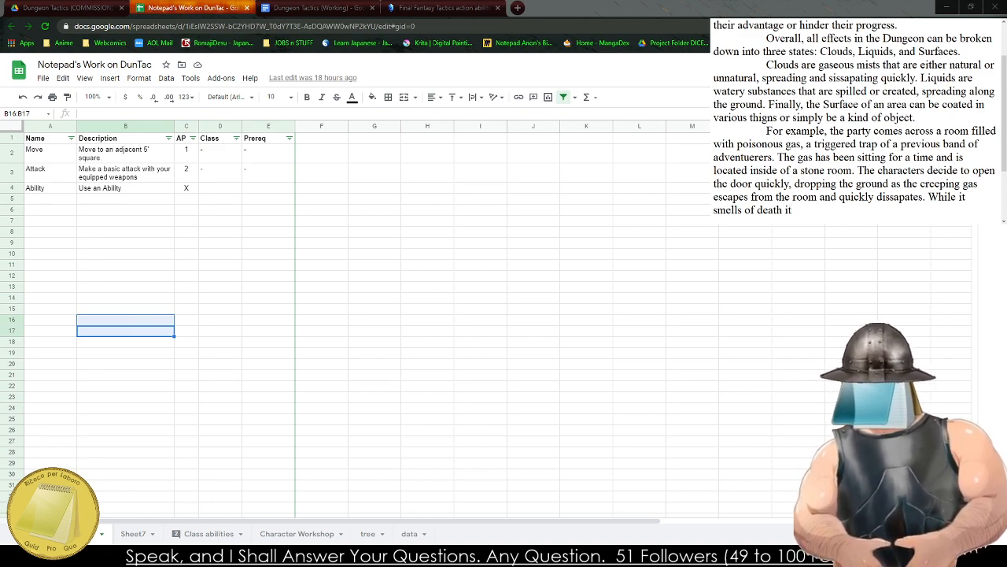
type(" is no longer ")
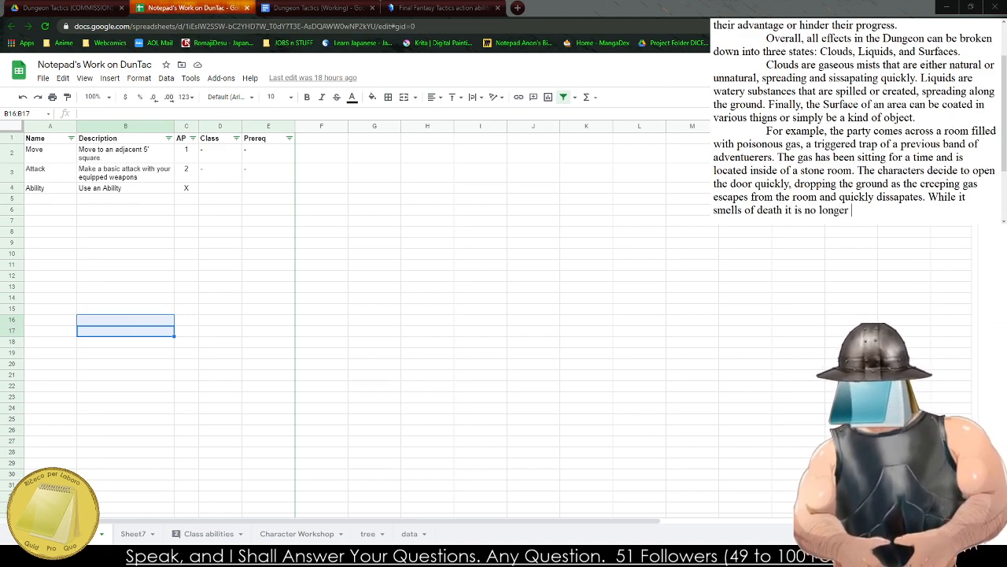
type("difficult to")
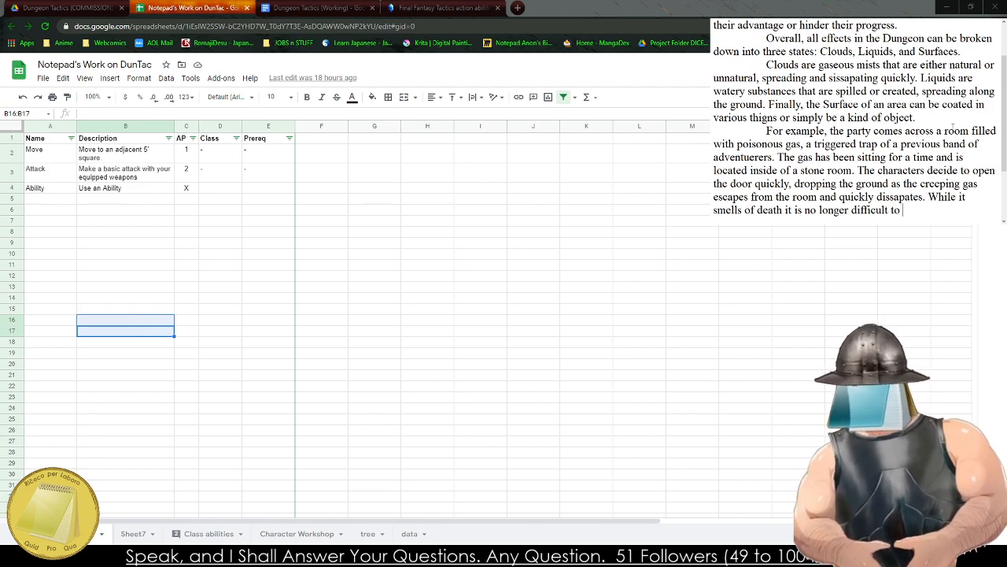
Add the sentence "While it smells of death it is no longer deadly to breathe it." to the gas example.
key("BackSpace")
key("BackSpace")
key("BackSpace")
key("BackSpace")
key("BackSpace")
key("BackSpace")
key("BackSpace")
key("BackSpace")
key("BackSpace")
key("BackSpace")
key("BackSpace")
key("BackSpace")
type("deadl")
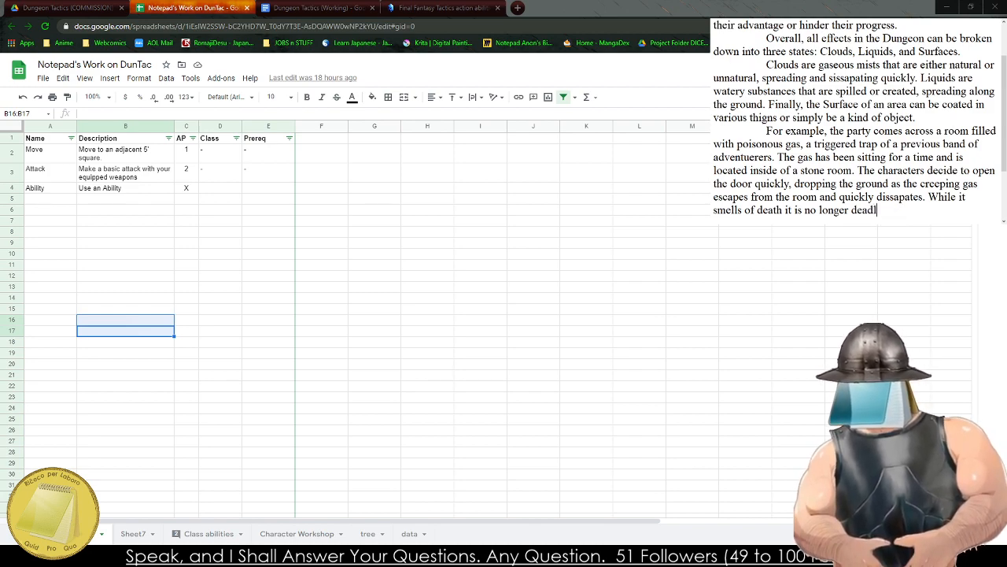
type("y to breathe it.")
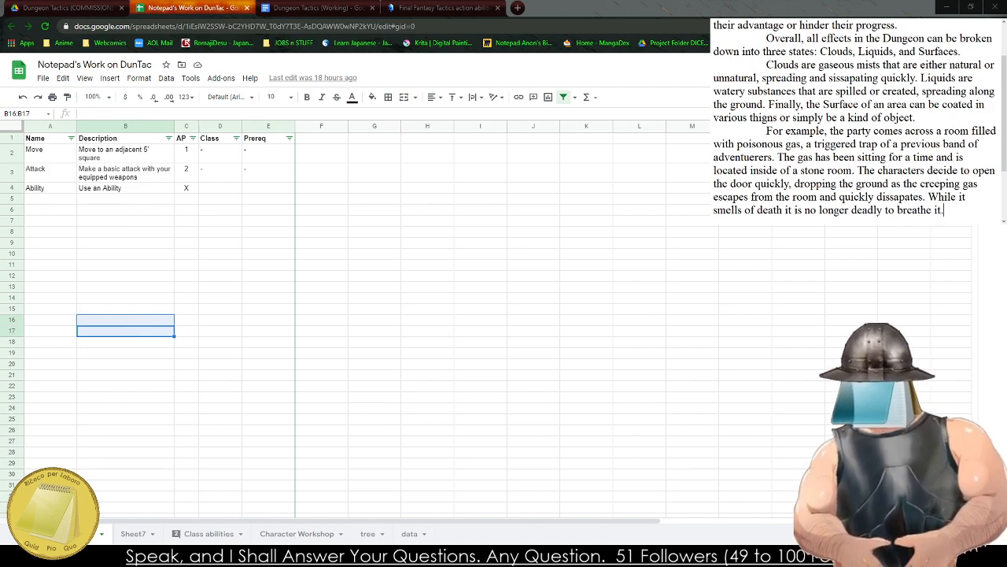
type(" However, if the c")
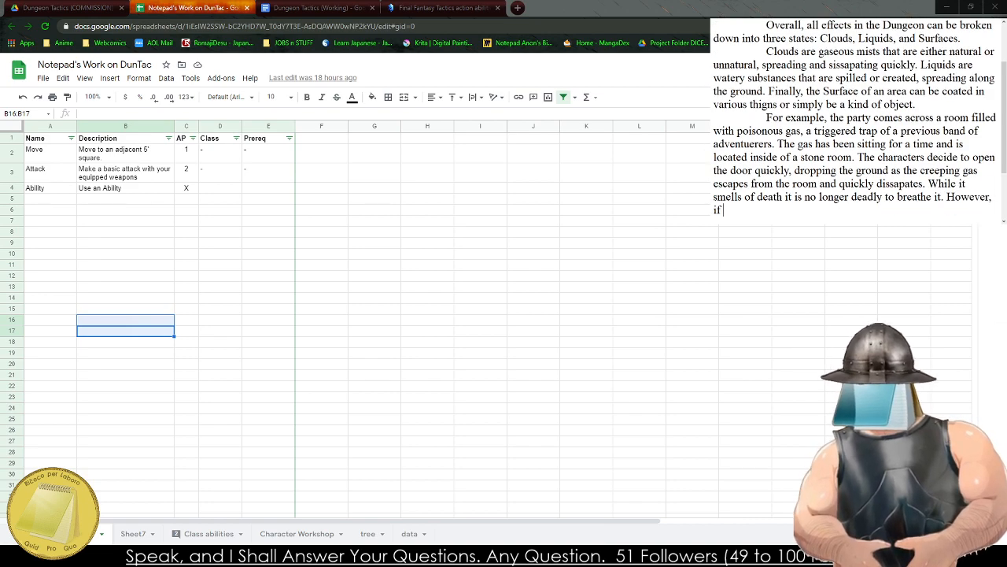
type("haracters")
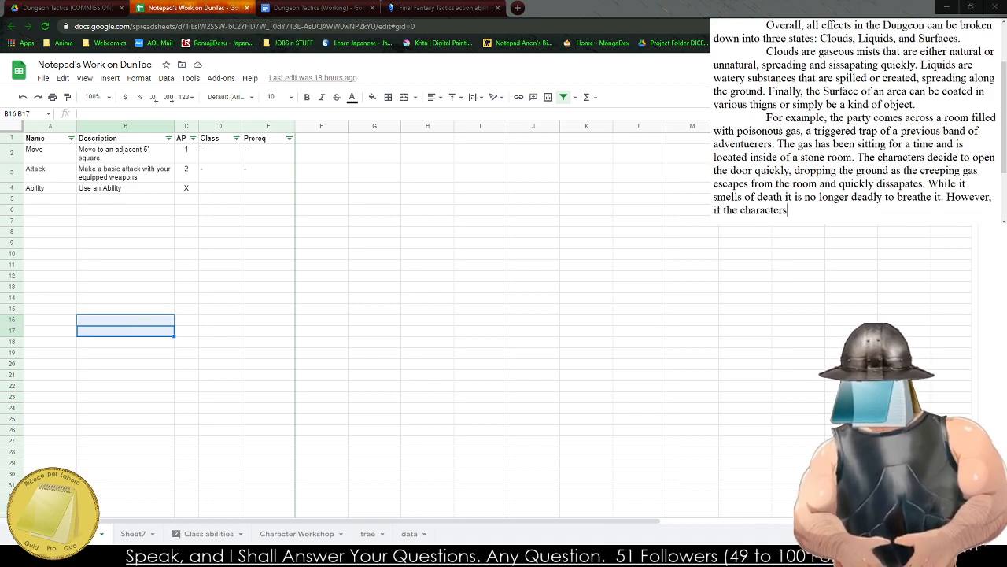
Begin a contrasting sentence in the gas example with "However, if the Characters", capitalizing "Characters".
key("BackSpace")
key("BackSpace")
key("BackSpace")
key("BackSpace")
key("BackSpace")
key("BackSpace")
key("BackSpace")
key("BackSpace")
key("BackSpace")
key("BackSpace")
type("Characte")
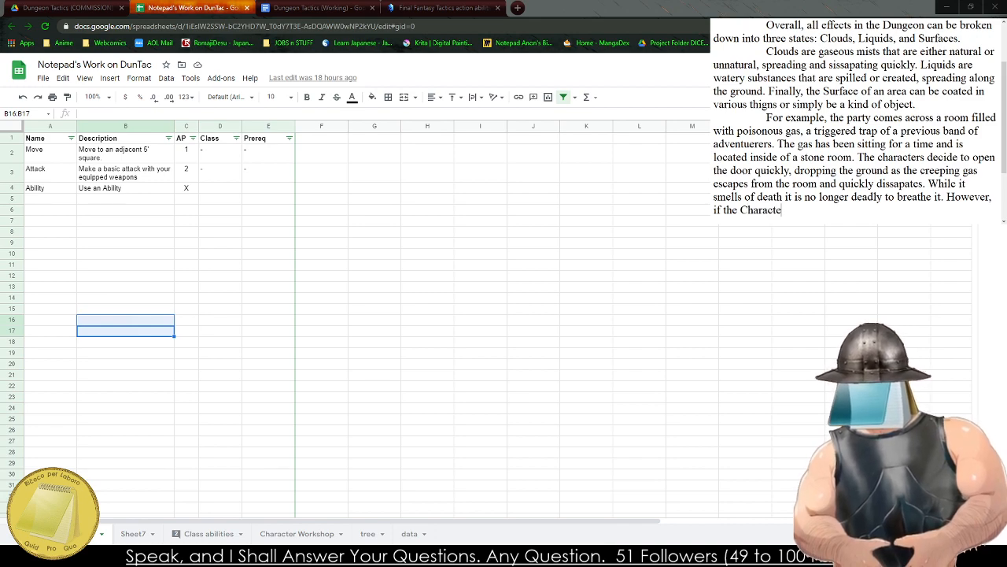
type("rs have the ")
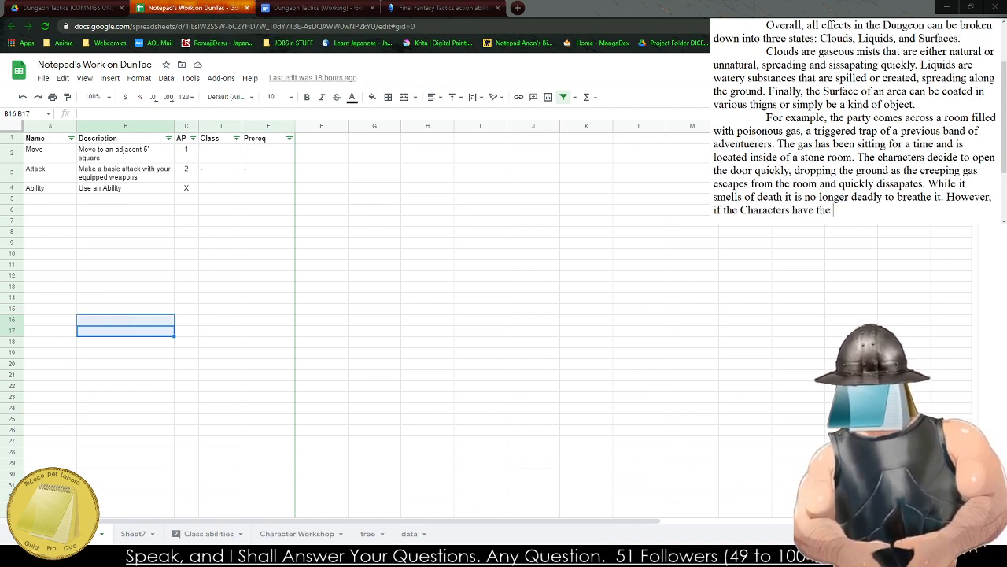
type("tools or abilkitie")
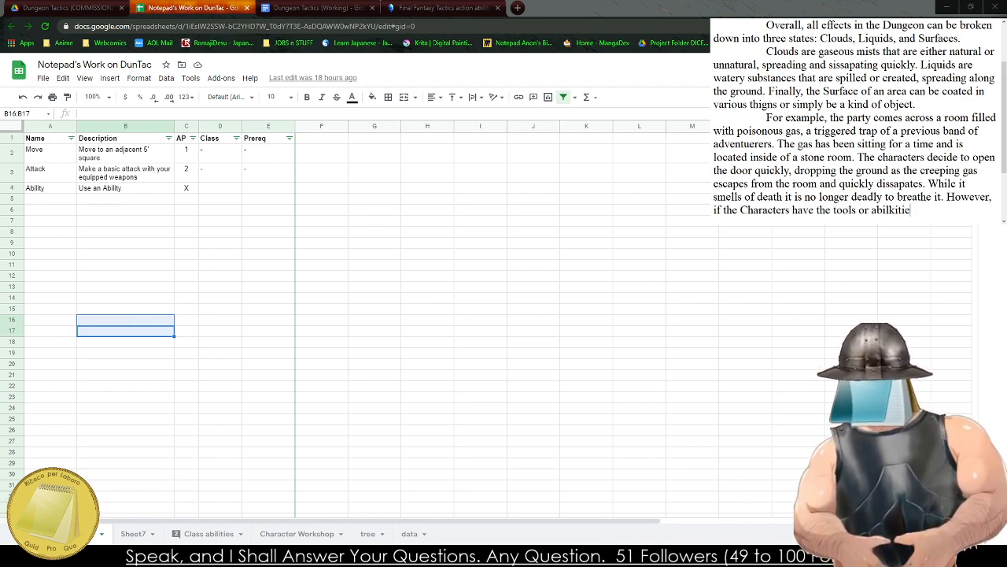
Continue the contrasting sentence in the gas example with "have the tools or abilities, they can instead attempt ot".
key("BackSpace")
key("BackSpace")
key("BackSpace")
key("BackSpace")
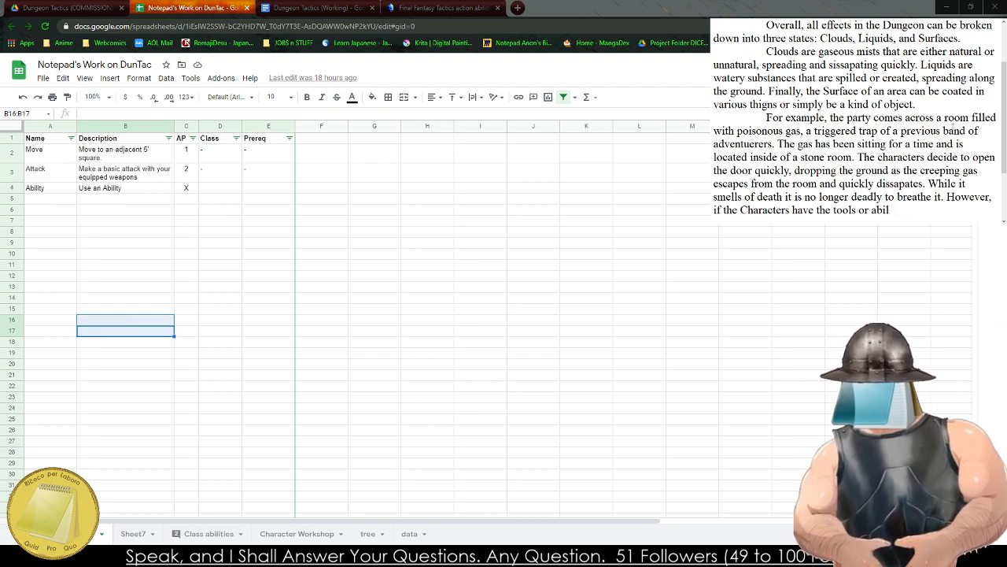
type("ities, they can ")
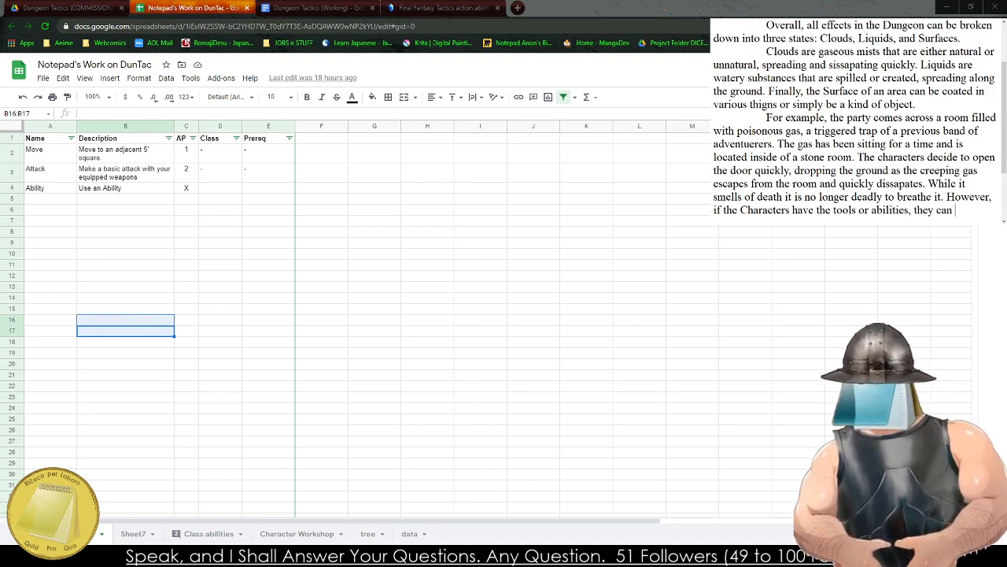
type("instead attempt ot")
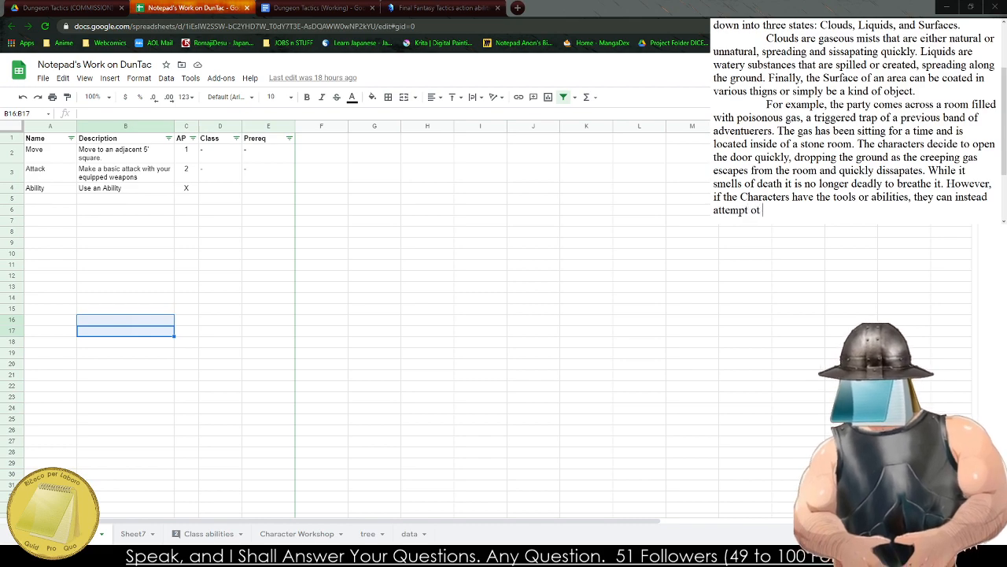
type(" burn the po")
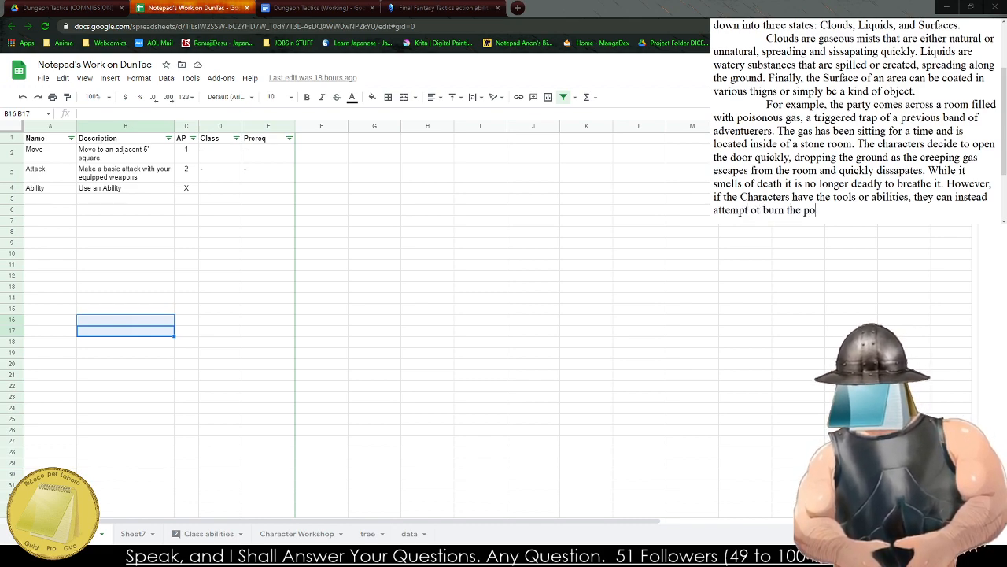
type("ison o")
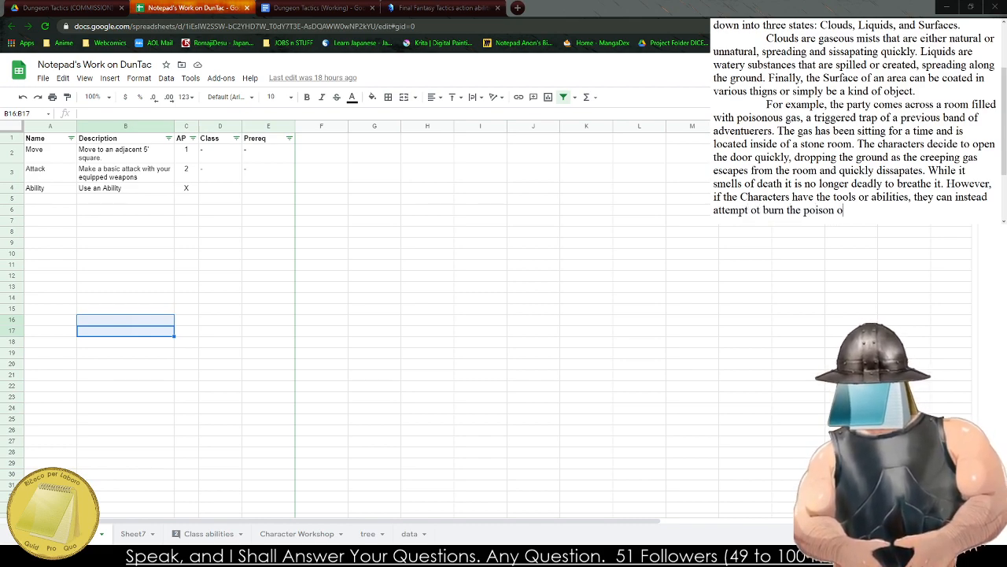
Extend the contrasting sentence with "burn the poison out of the air or".
type("ut of the air or ")
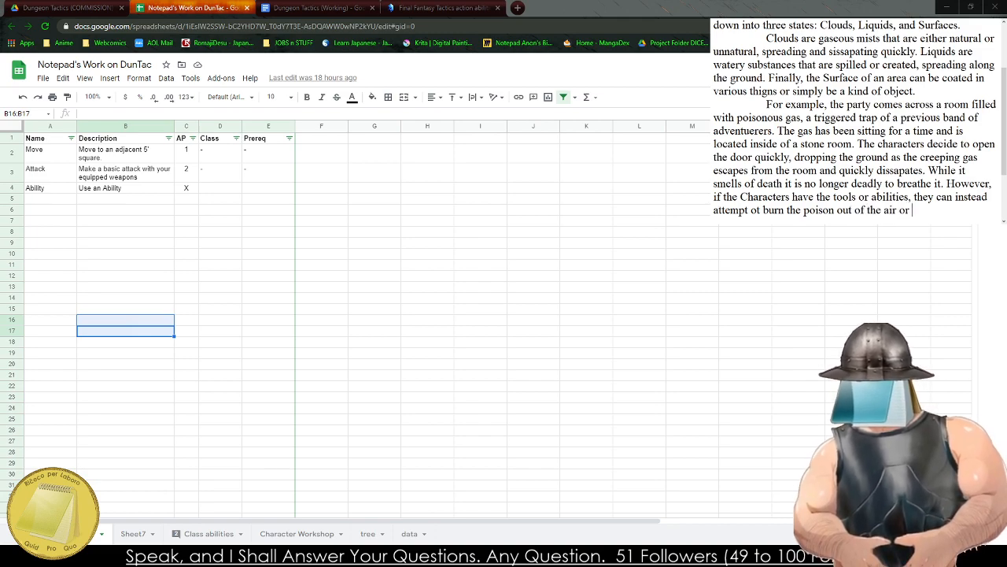
type("dillut")
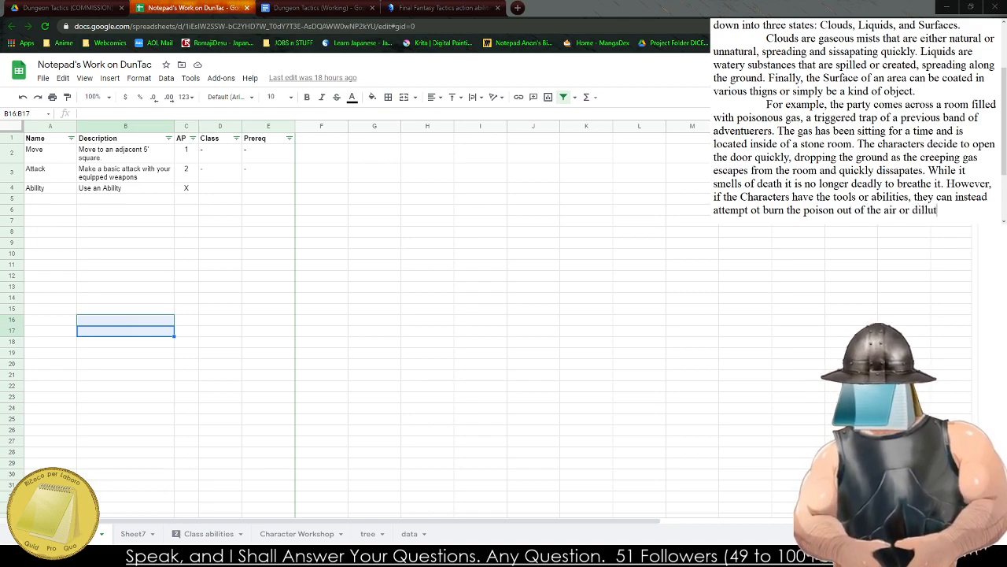
type("e it with their own")
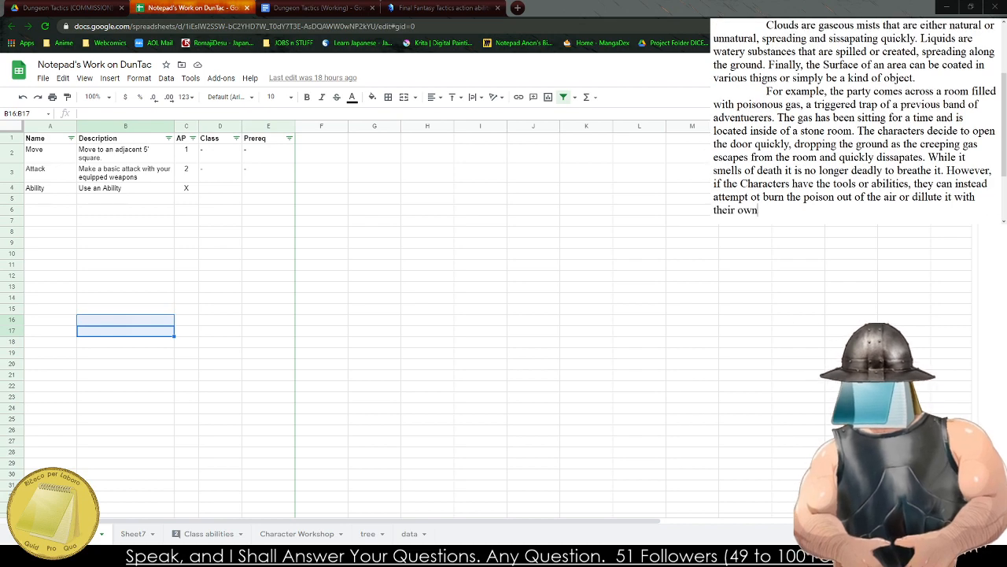
type(" gaseou")
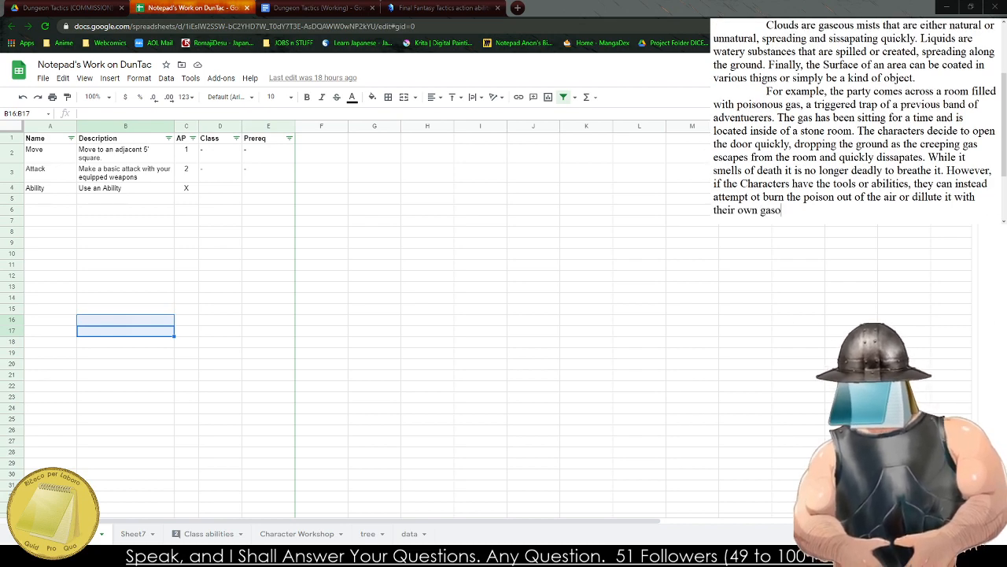
type("s ")
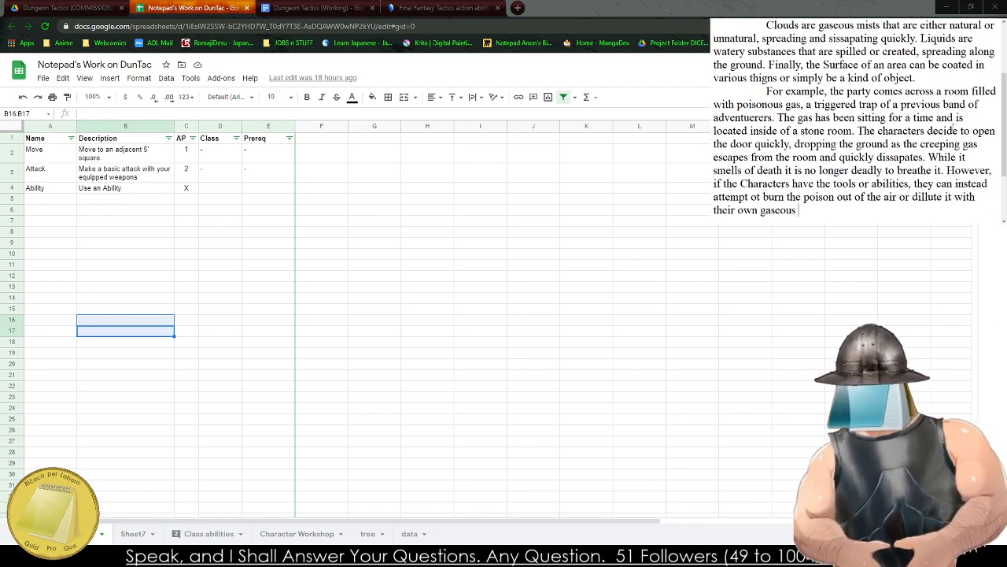
type("abilities.")
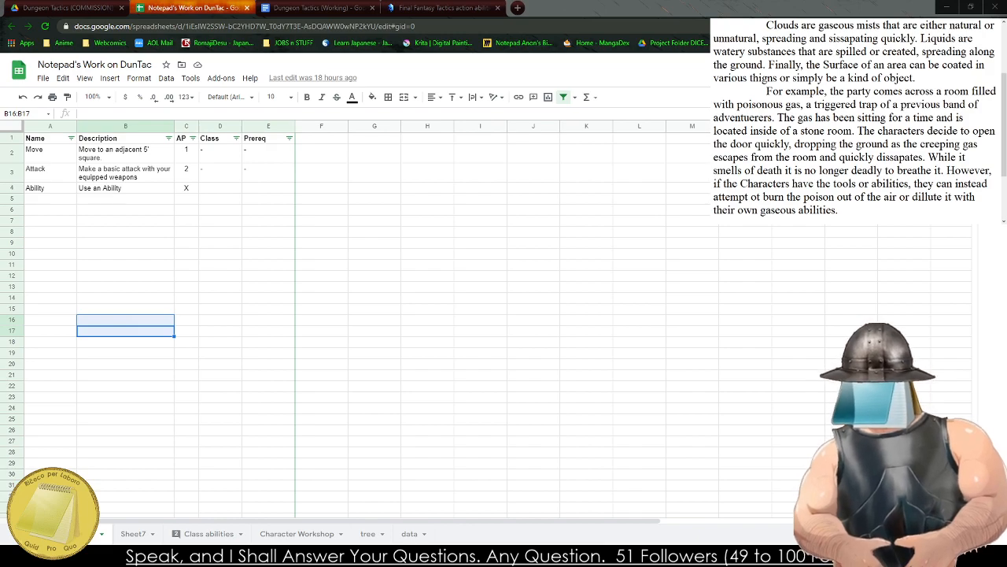
Copy the entire "The Enviroment" draft from the text notes and switch to the Dungeon Tactics (Working) document.
key("ctrl+a")
scroll(847, 118, "down", 4)
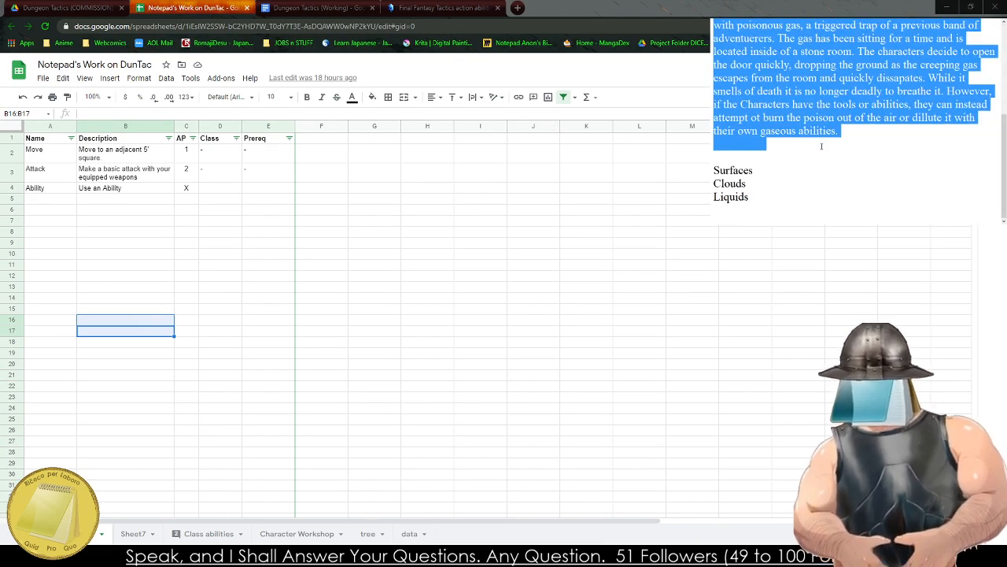
left_click(821, 146)
key("ctrl+a")
key("ctrl+c")
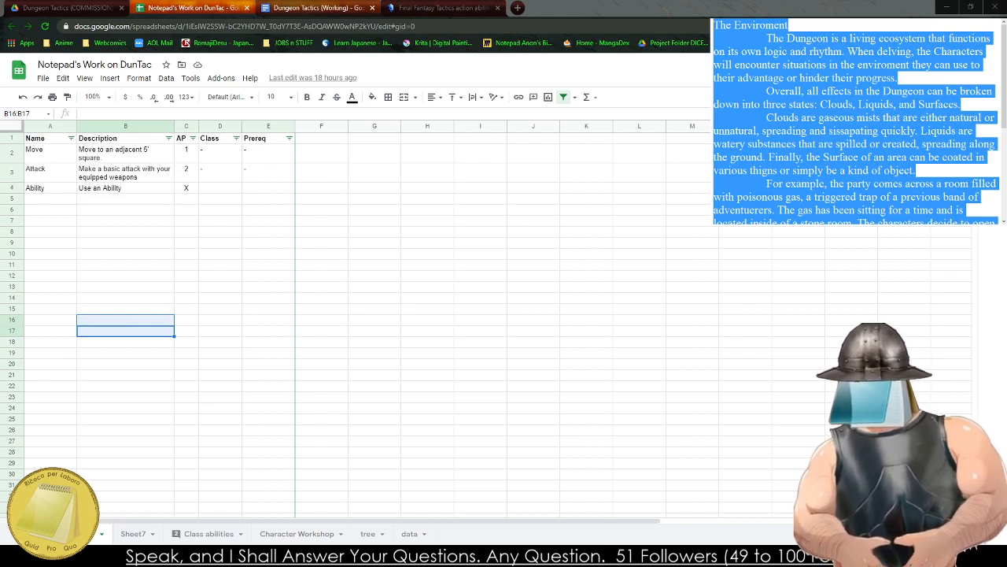
left_click(66, 7)
left_click(319, 8)
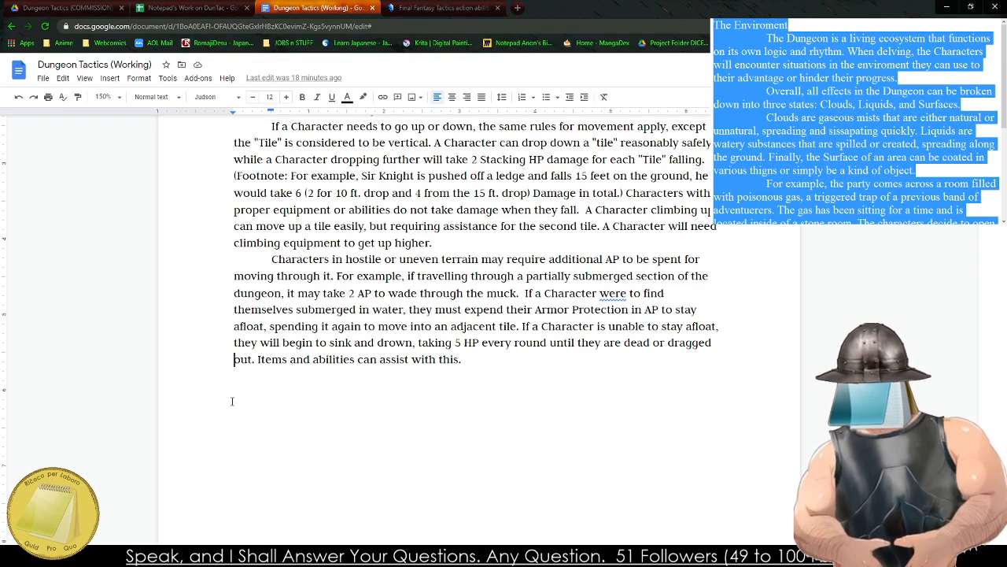
Start a new page after the Movement section and paste the copied draft there.
key("ctrl+Return")
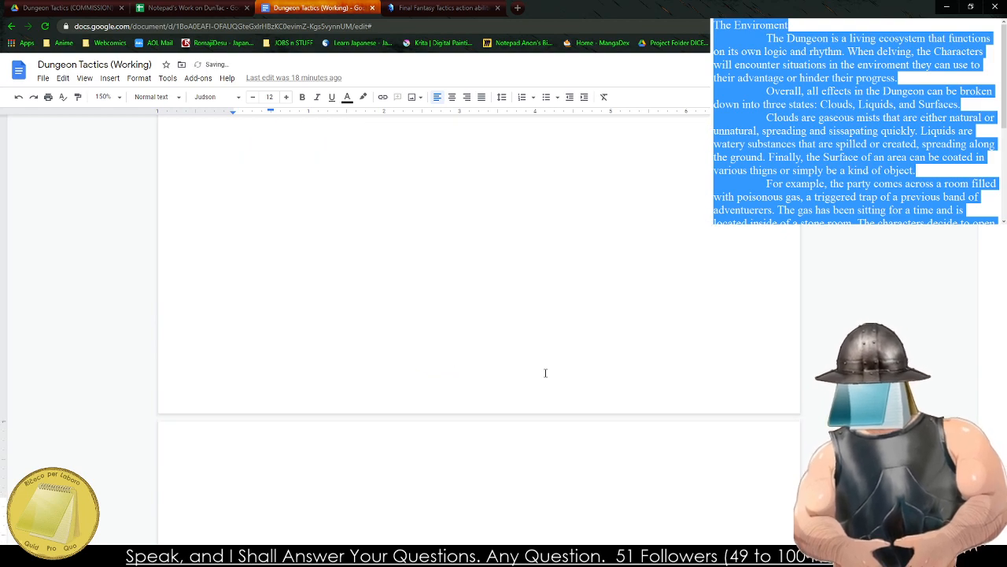
key("BackSpace")
key("BackSpace")
key("ctrl+Return")
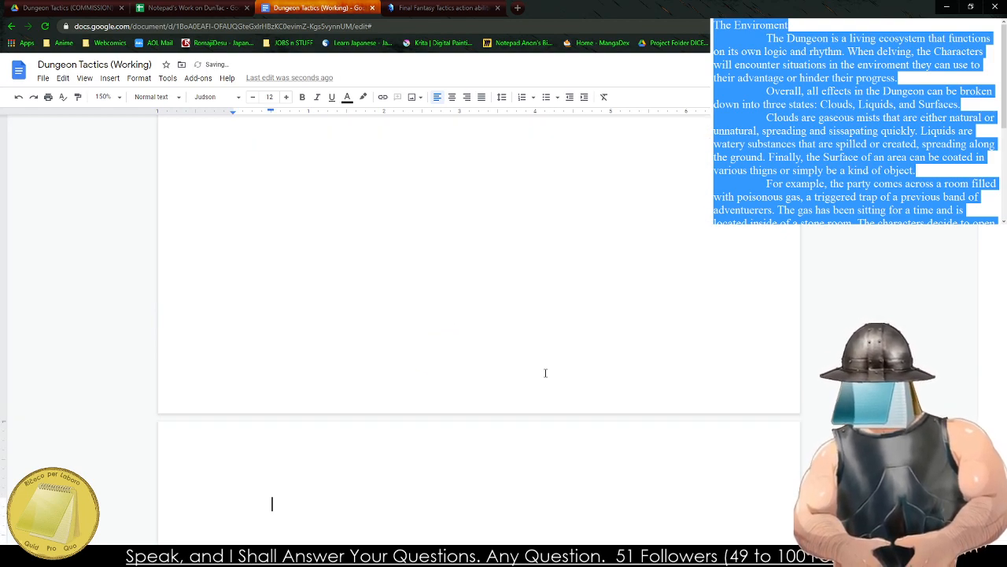
key("BackSpace")
key("ctrl+v")
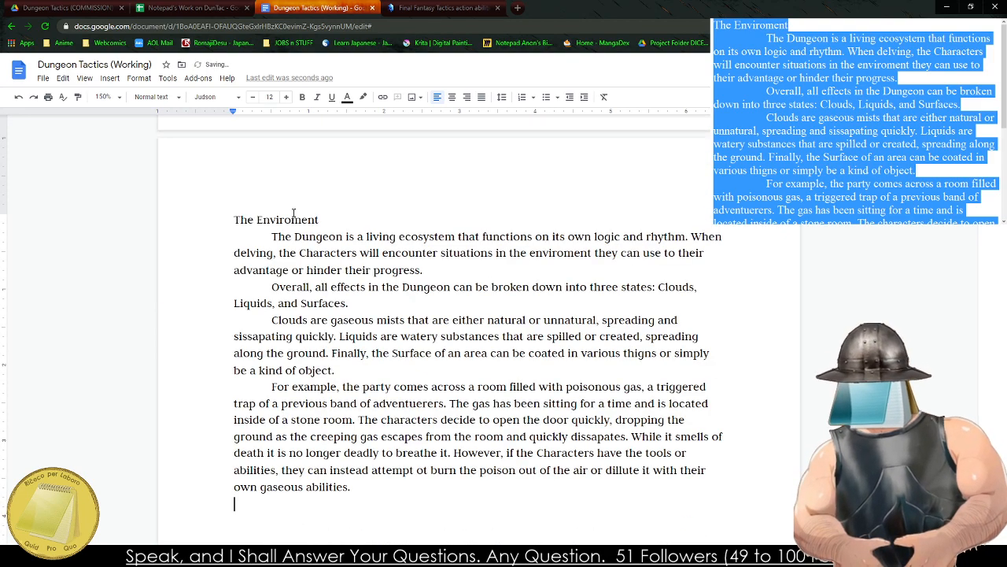
Apply the Heading 2 style to the pasted section title.
triple_click(292, 220)
left_click(153, 97)
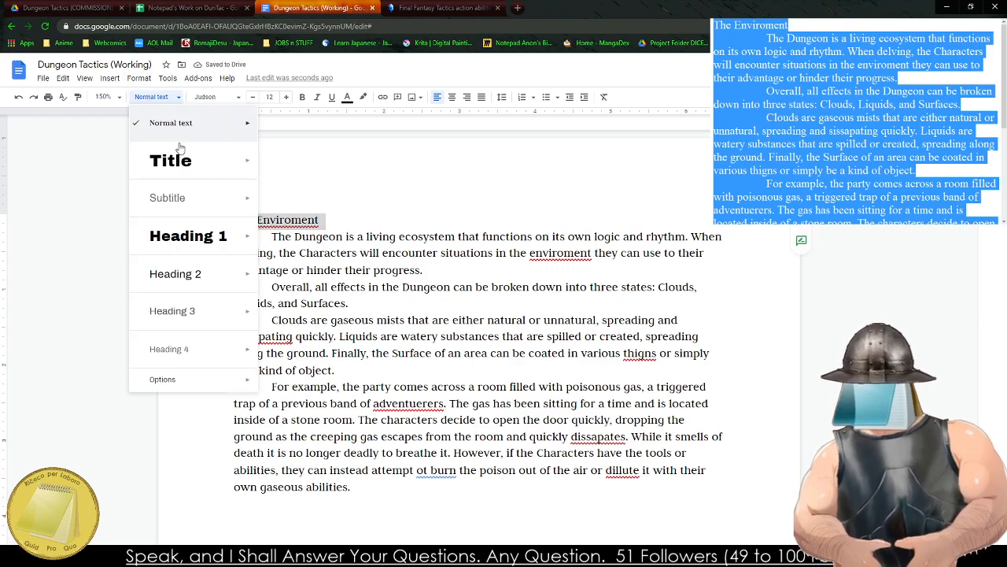
left_click(203, 285)
Correct the spelling of the pasted section title to "The Environment".
right_click(297, 227)
left_click(300, 223)
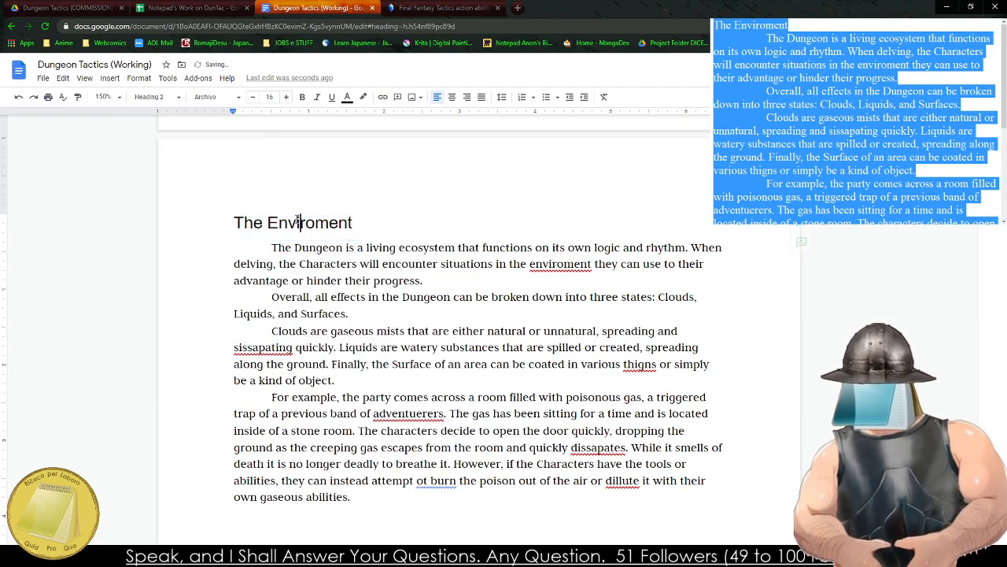
right_click(299, 222)
left_click(311, 245)
Check the Movement heading for comparison and apply the Heading 3 style to "The Environment" title.
scroll(336, 199, "up", 2)
scroll(335, 198, "up", 11)
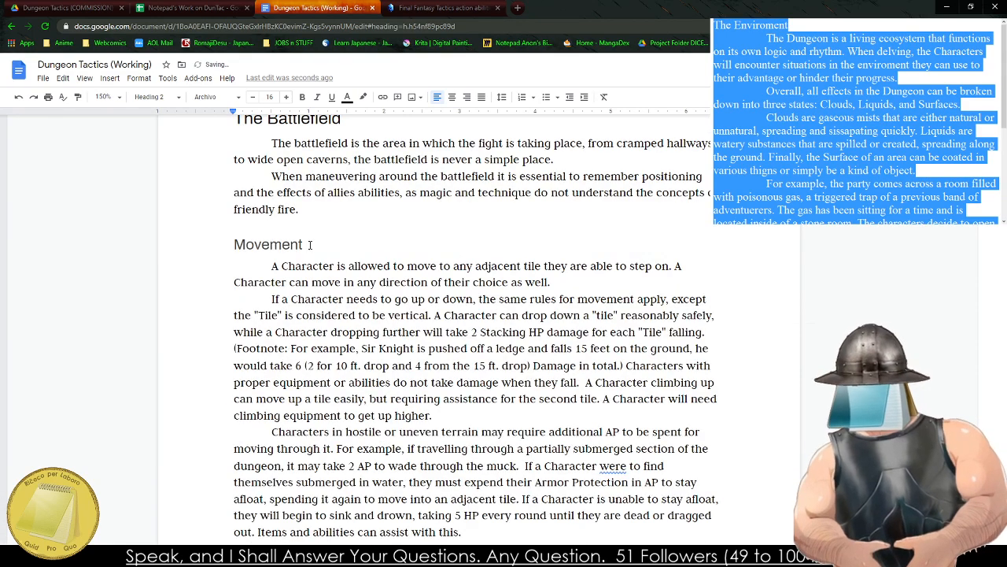
left_click(310, 242)
scroll(272, 268, "down", 14)
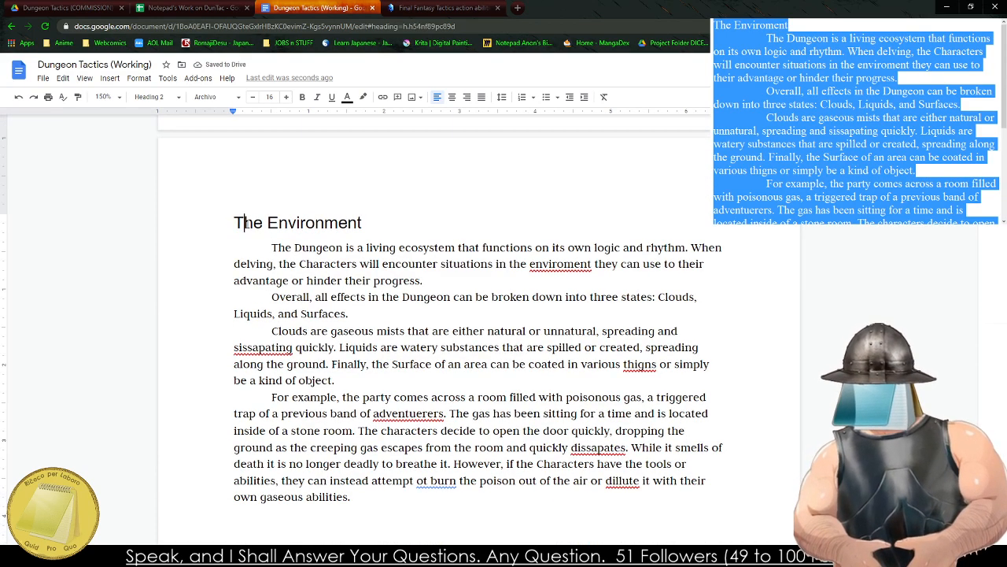
triple_click(240, 223)
left_click(156, 97)
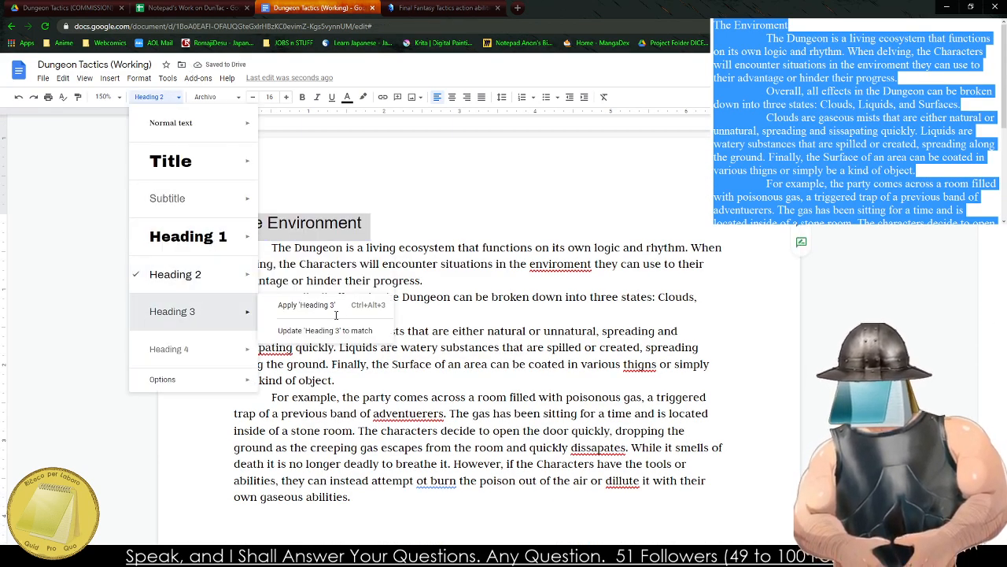
left_click(303, 266)
Correct the misspelled words before the gas example to "environment", "dissipating" and "things".
right_click(575, 264)
left_click(598, 275)
right_click(299, 309)
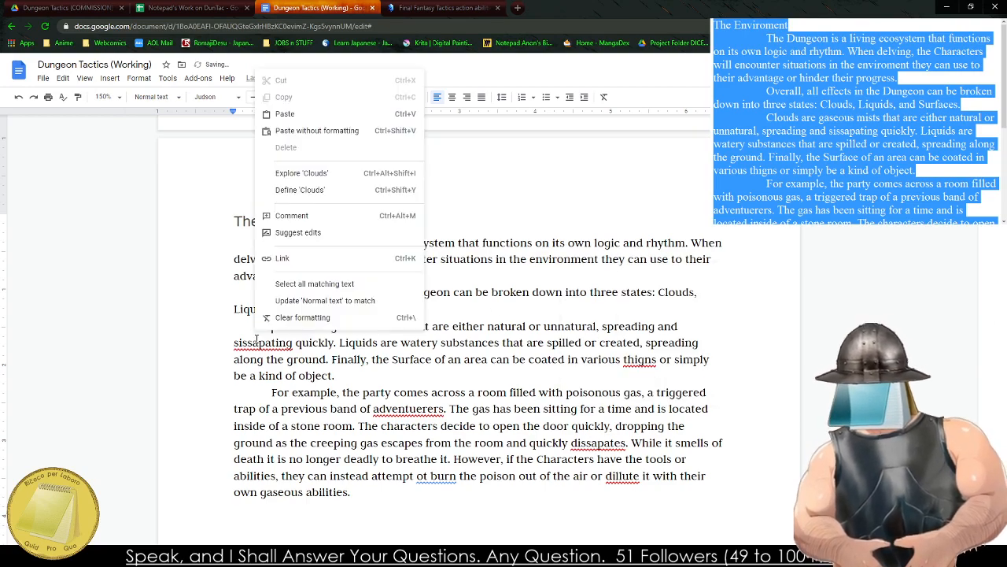
left_click(263, 343)
right_click(267, 344)
left_click(292, 360)
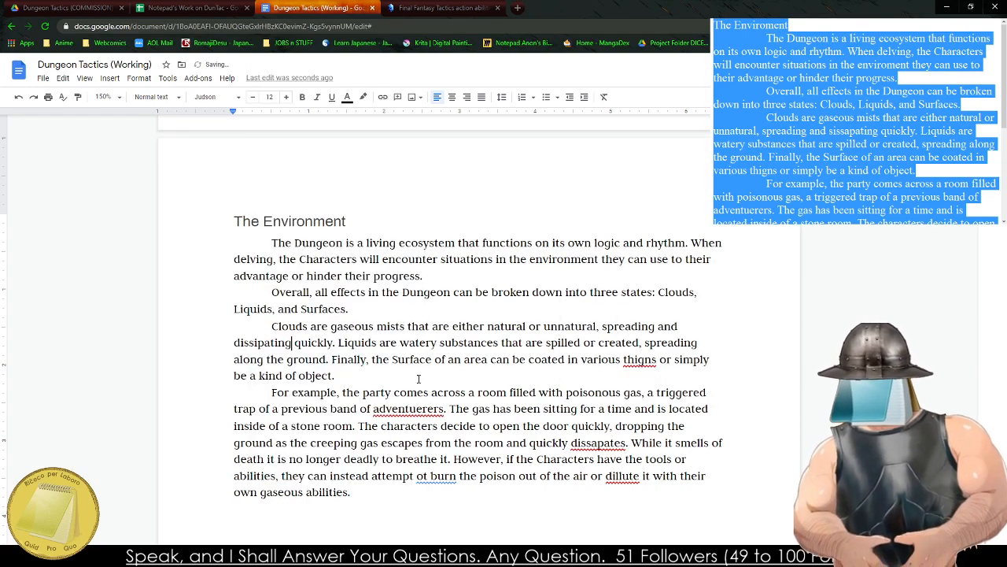
right_click(645, 359)
left_click(668, 388)
Correct the flagged words in the gas example paragraph to "adventurers", "dissipates", "to" and "dilute".
right_click(399, 408)
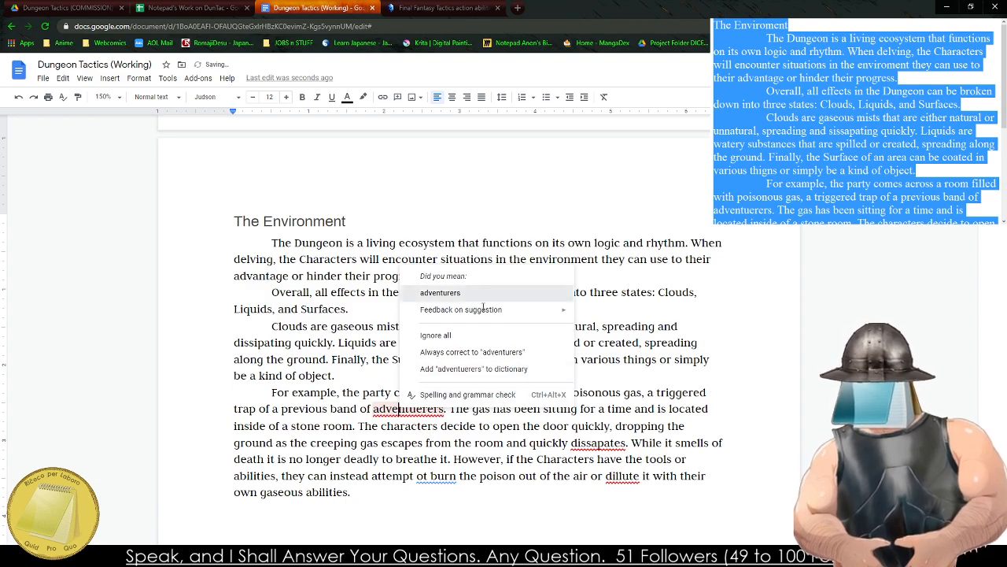
left_click(440, 292)
right_click(598, 441)
left_click(629, 325)
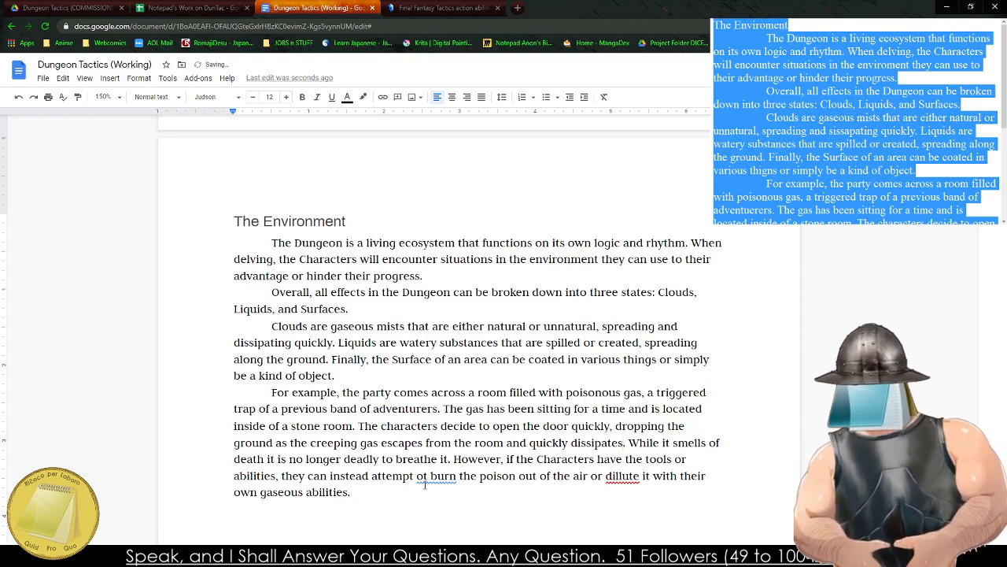
right_click(425, 477)
left_click(462, 401)
right_click(622, 477)
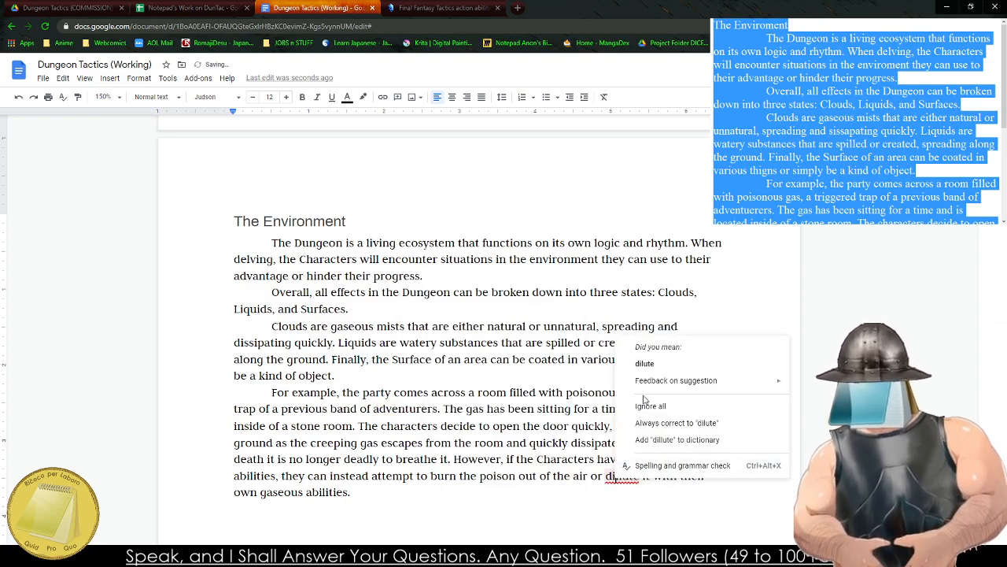
left_click(653, 363)
Look back through the earlier sections of the document up to the table of contents.
scroll(624, 364, "up", 10)
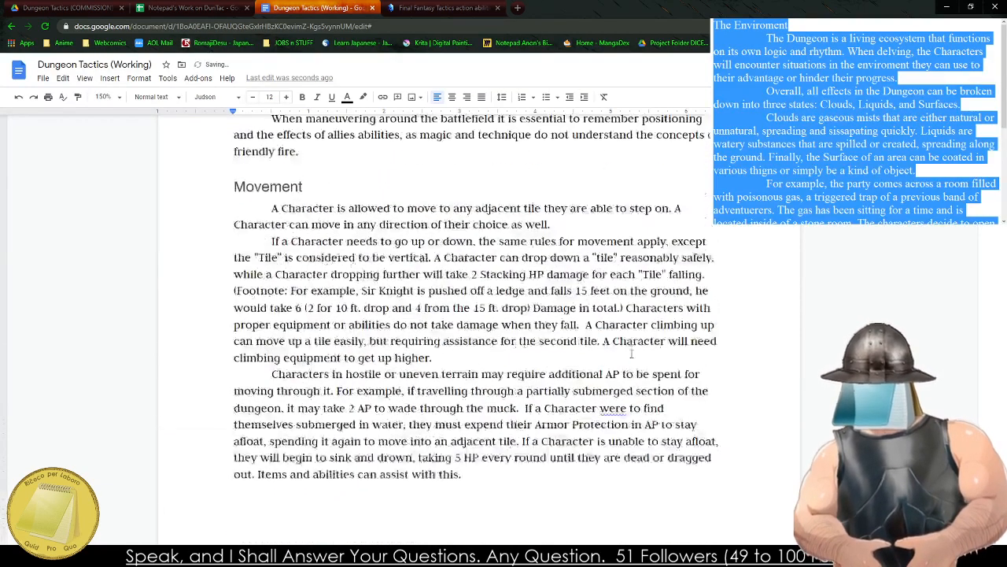
scroll(443, 382, "up", 5)
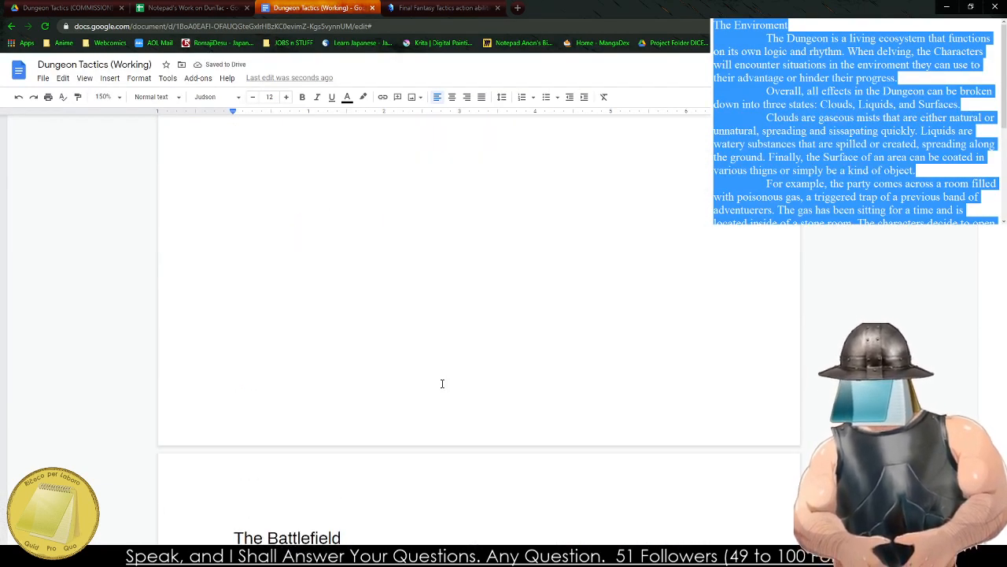
scroll(443, 382, "down", 8)
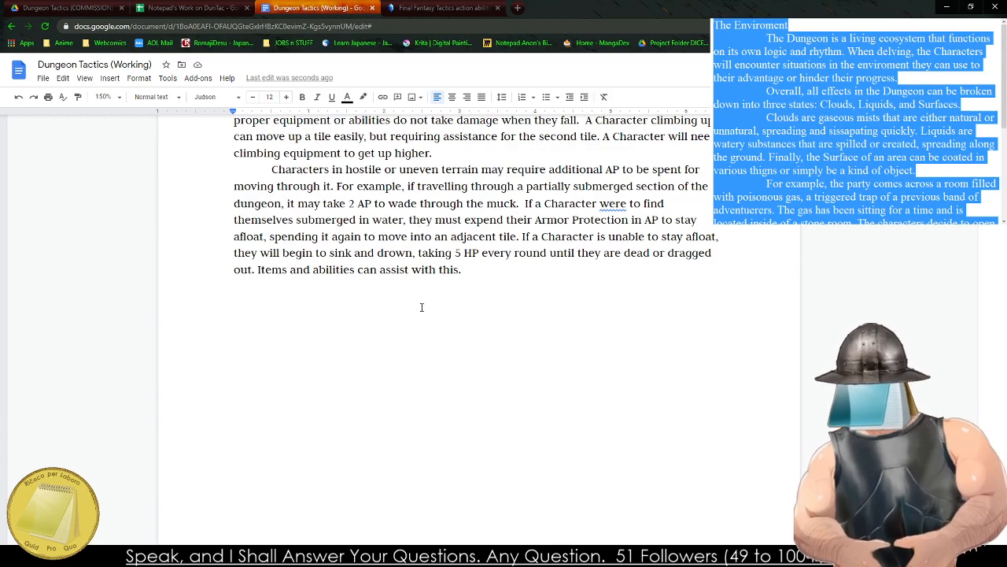
scroll(421, 307, "up", 3)
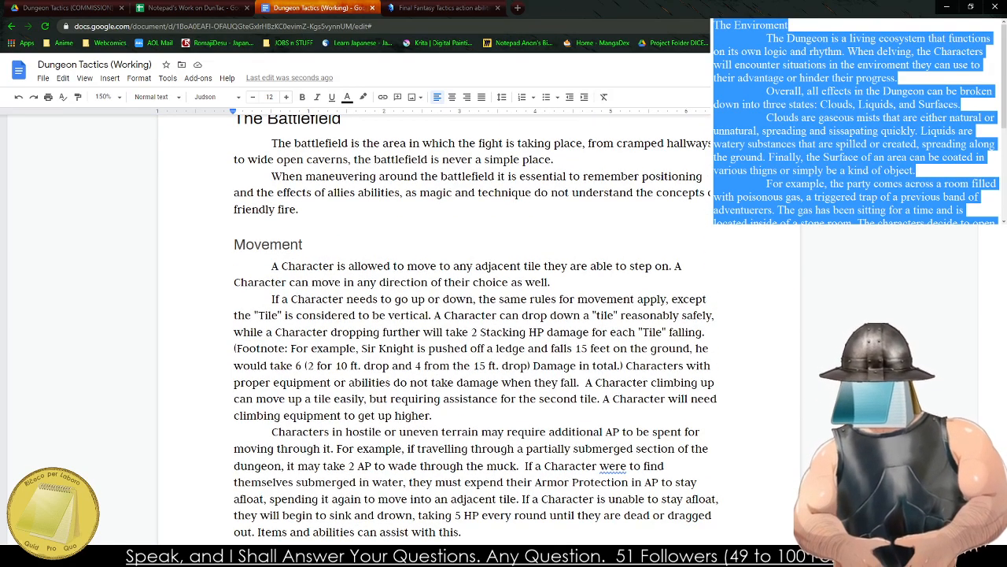
scroll(630, 347, "up", 20)
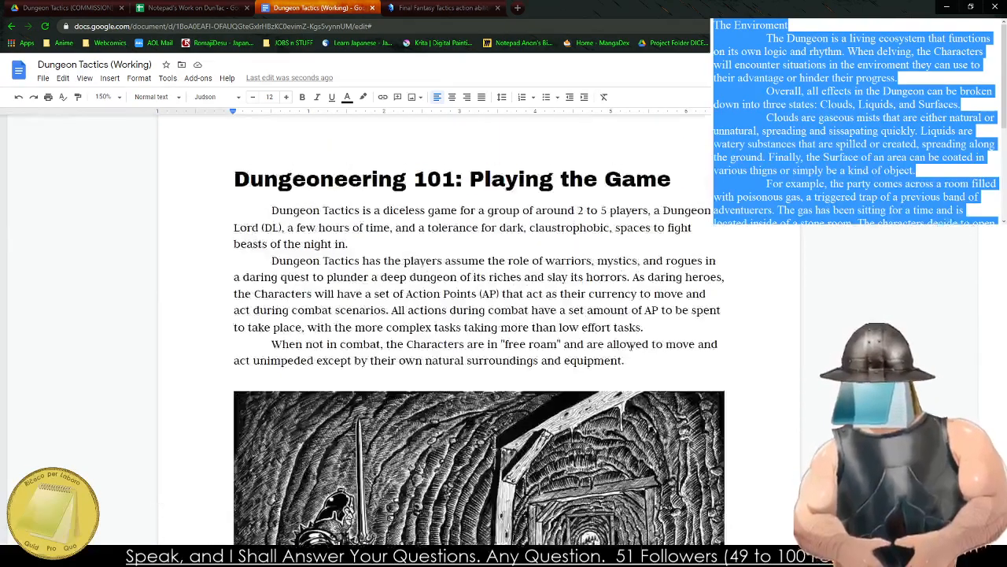
scroll(630, 347, "up", 20)
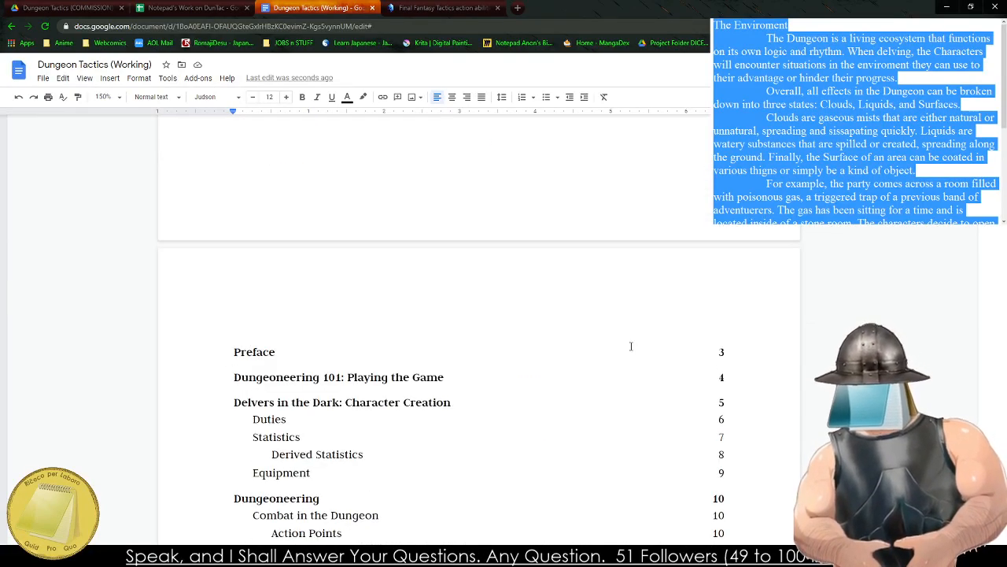
Clear the finished Environment draft from the notes window and title a new draft "Advenutring in the Depths".
scroll(630, 348, "down", 5)
left_click(309, 269)
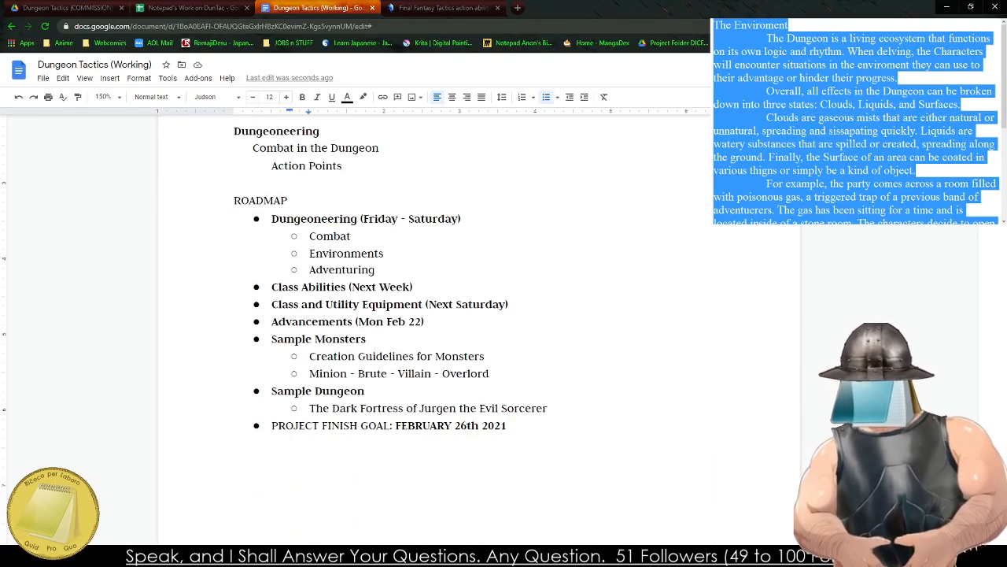
scroll(376, 389, "down", 20)
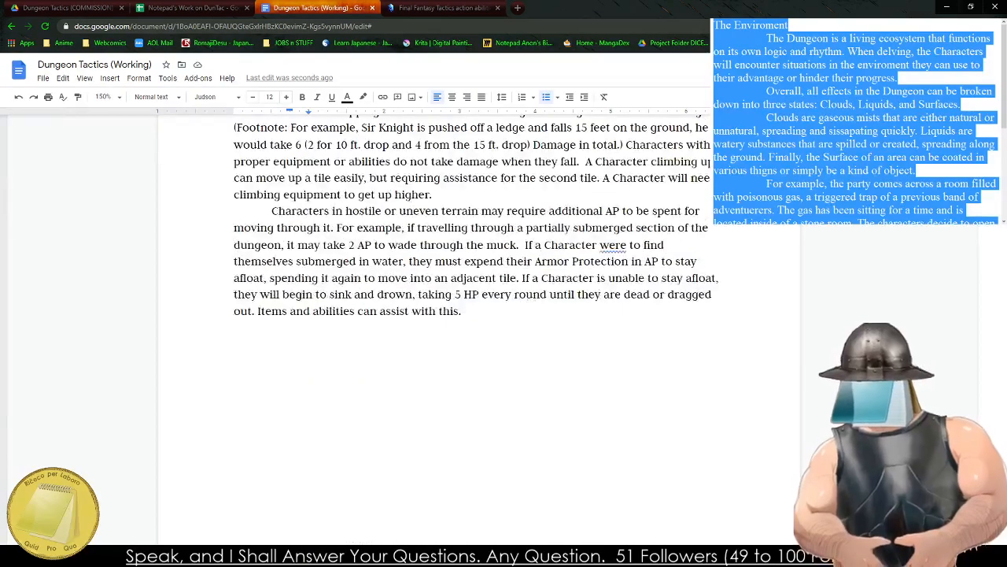
scroll(376, 389, "down", 10)
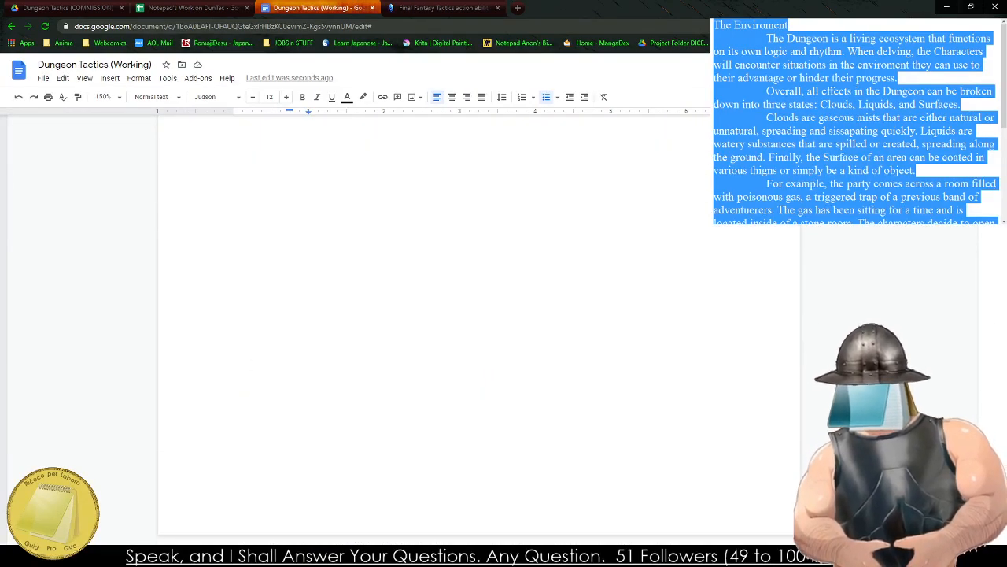
key("alt+Tab")
scroll(893, 146, "down", 5)
key("BackSpace")
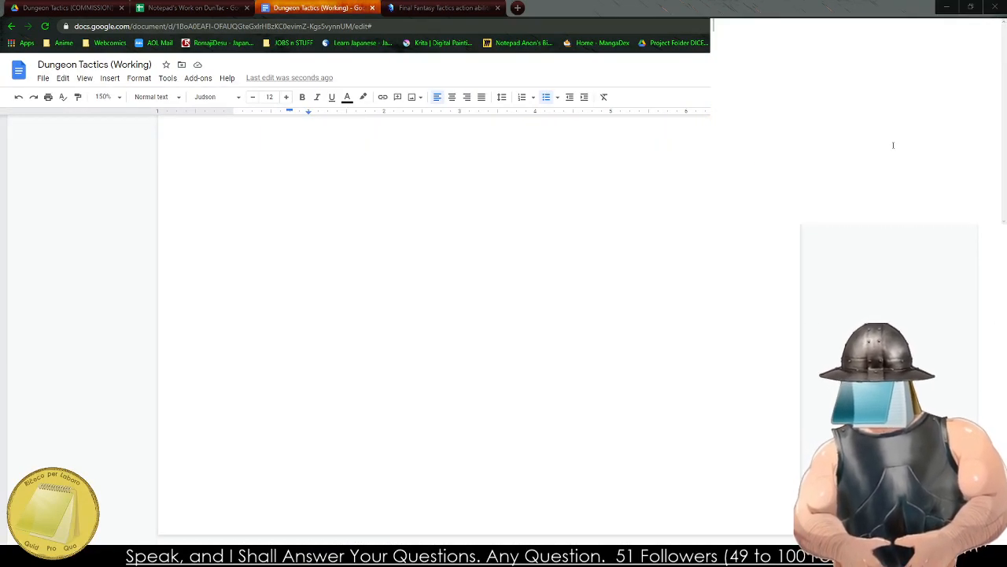
type("Advenu")
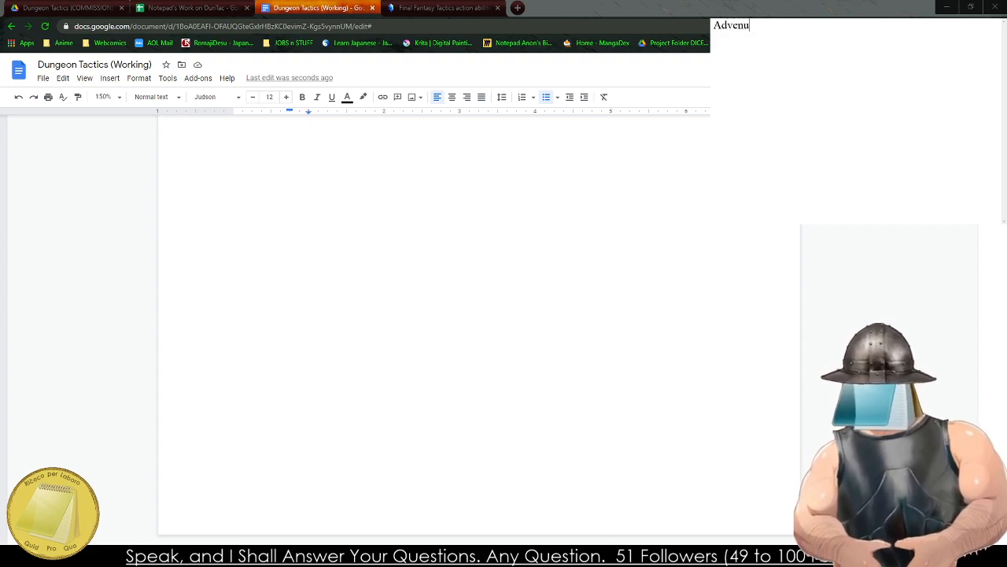
type("tring in the Depths ")
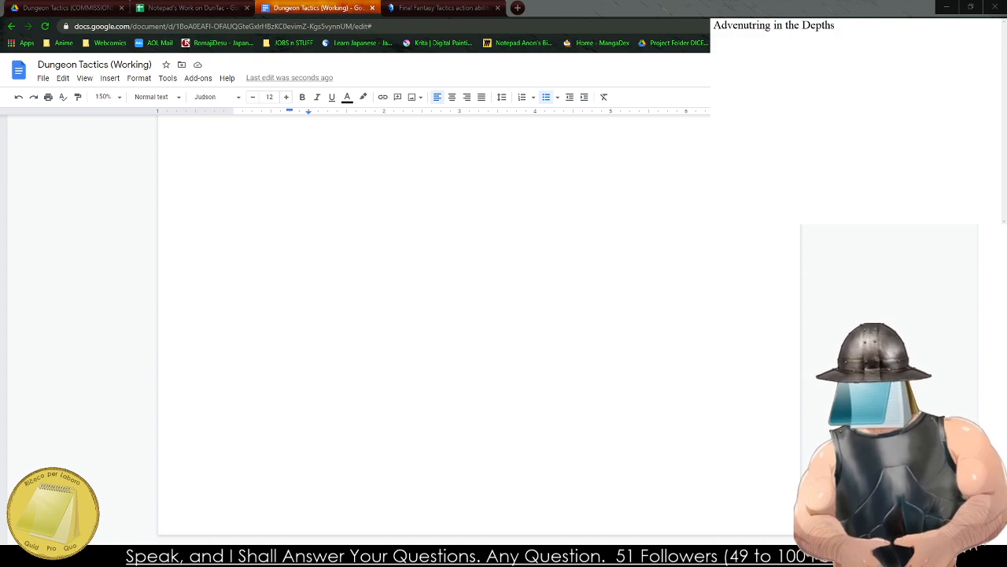
type("Dungeon Tac")
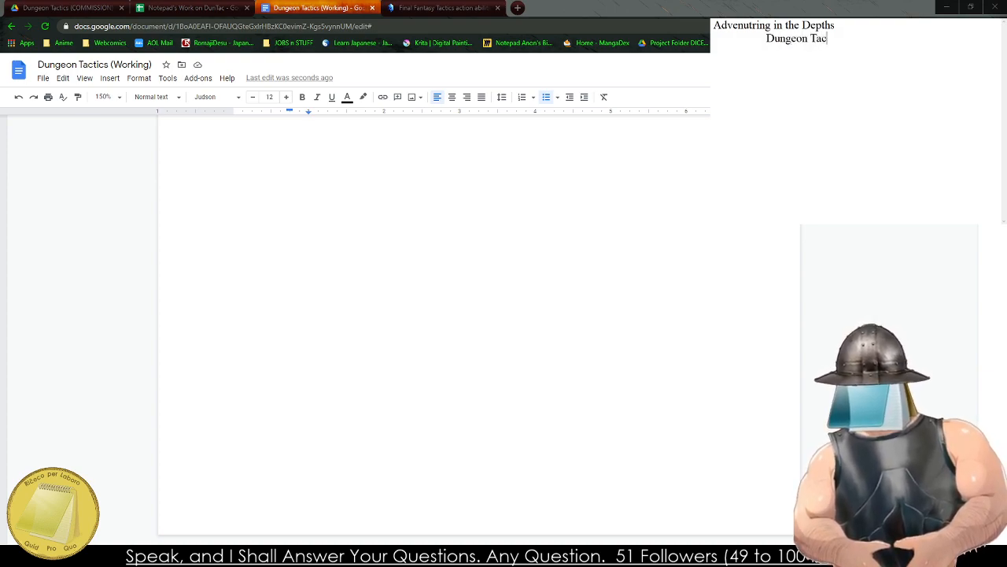
type("tics is nothing")
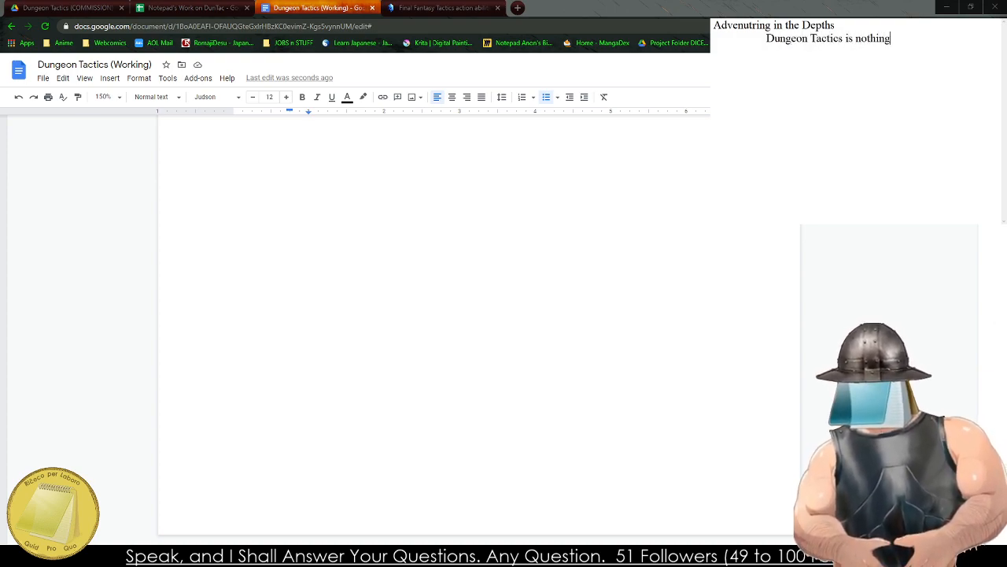
type(" without the")
type(" ca")
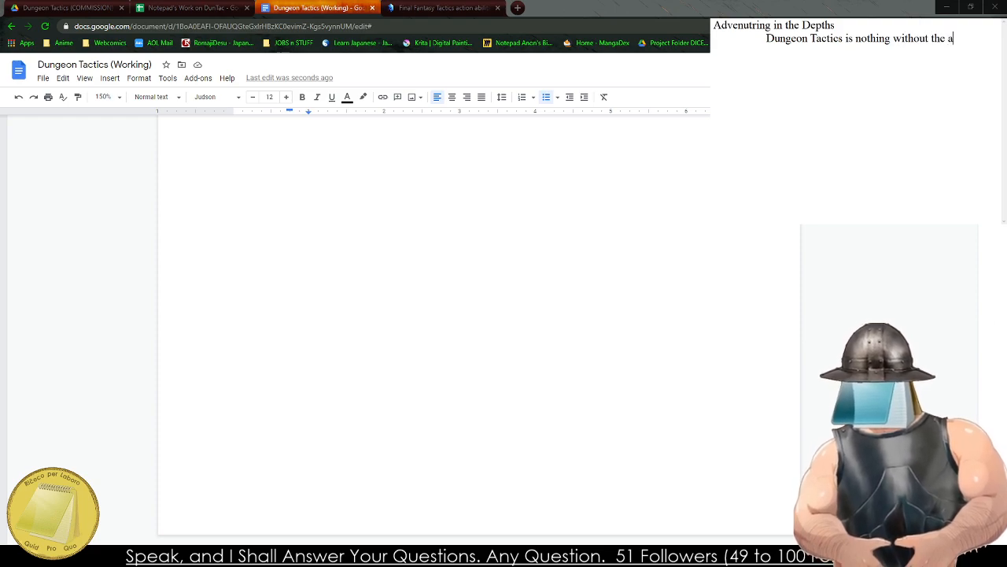
Write the opening sentence "Dungeon Tactics is nothing without the call of adventure that comes with the Dungeon itself.".
key("BackSpace")
type("call of adv")
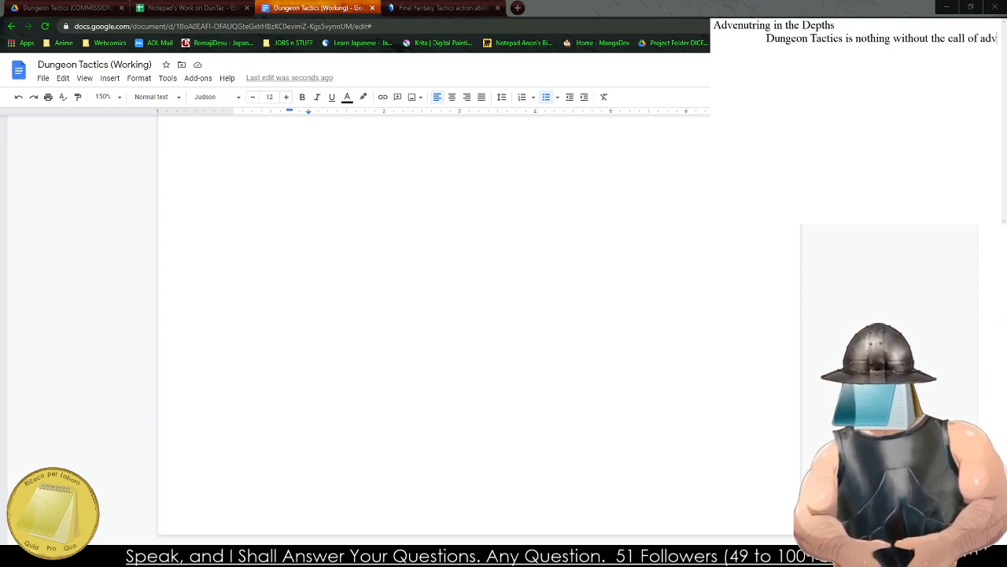
type("enture that comes wi")
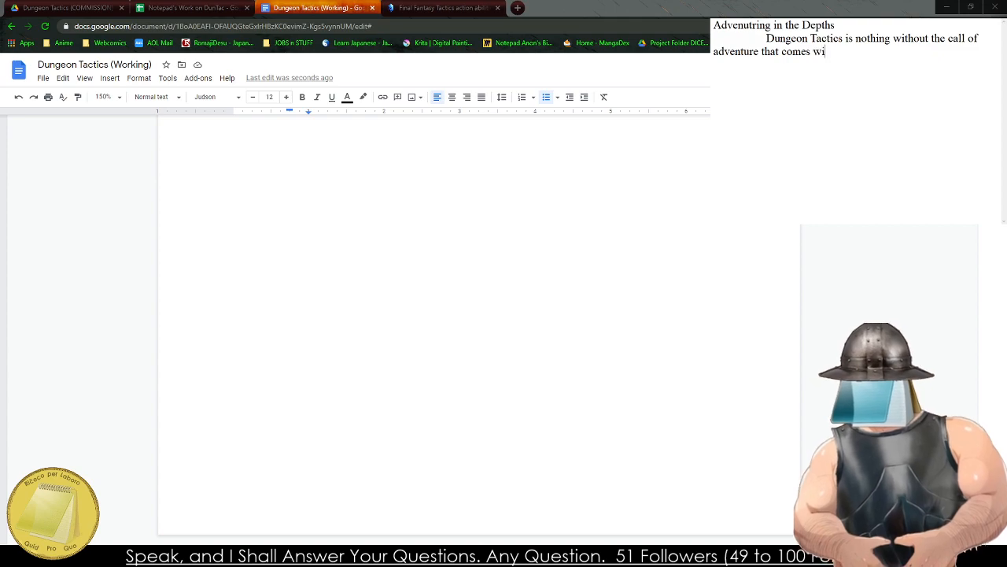
type("th th")
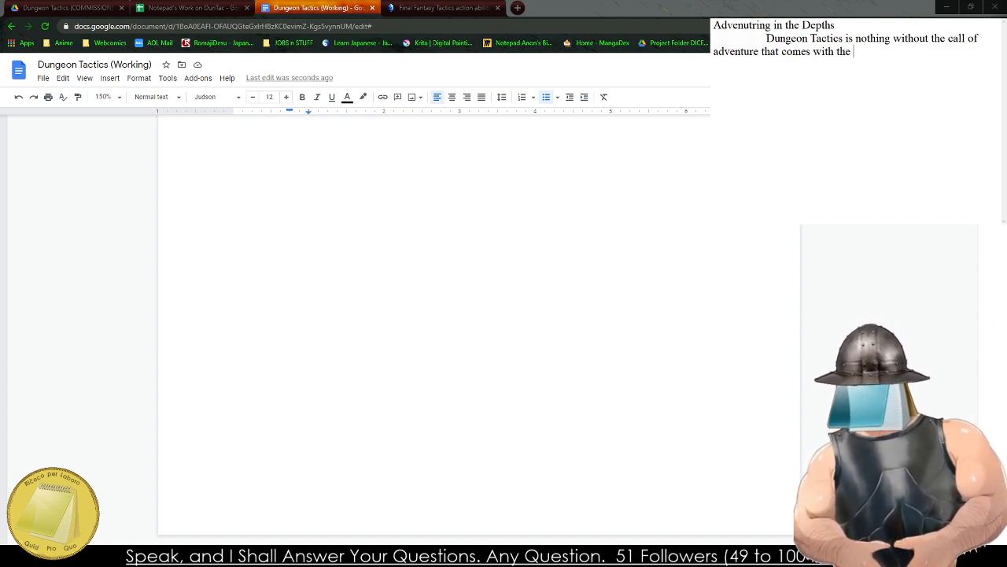
type("e")
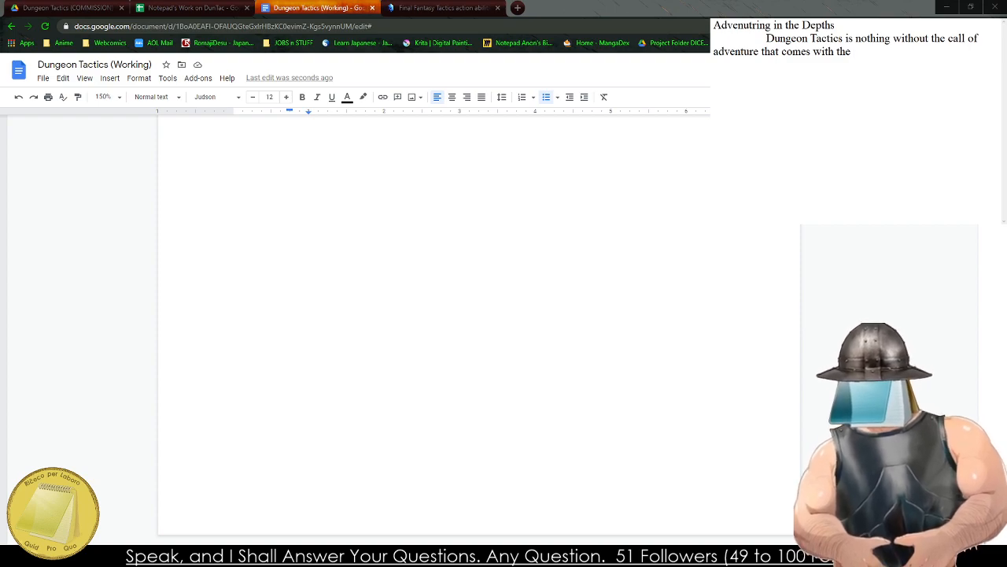
type(" Dungeon ")
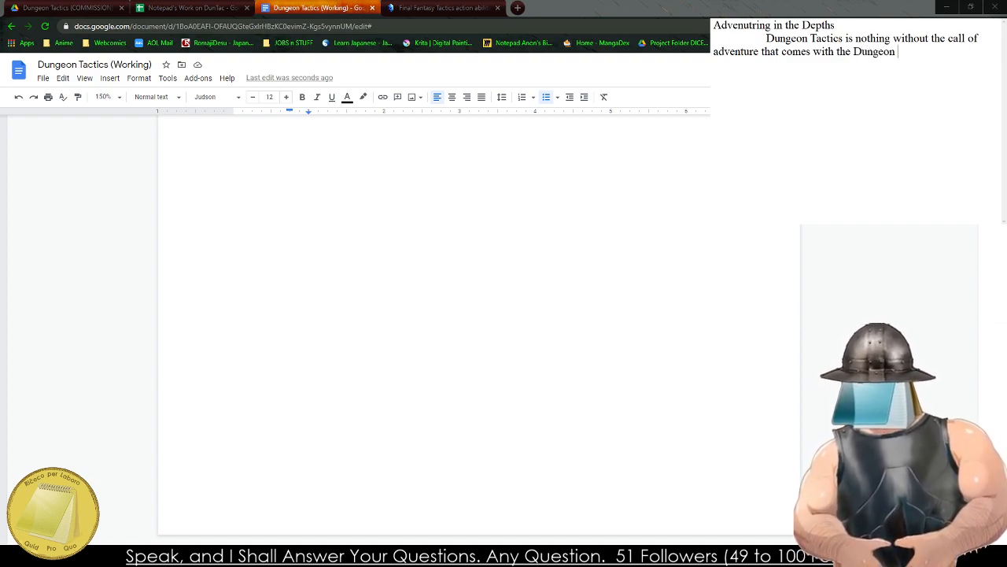
type("itslef.")
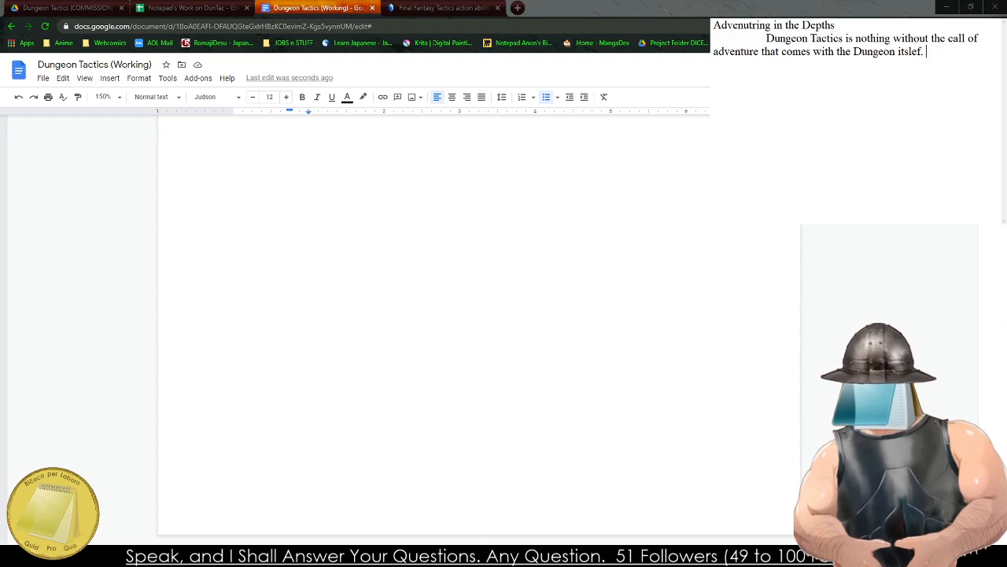
key("BackSpace")
key("BackSpace")
key("BackSpace")
key("BackSpace")
key("BackSpace")
type("elf. The Ch")
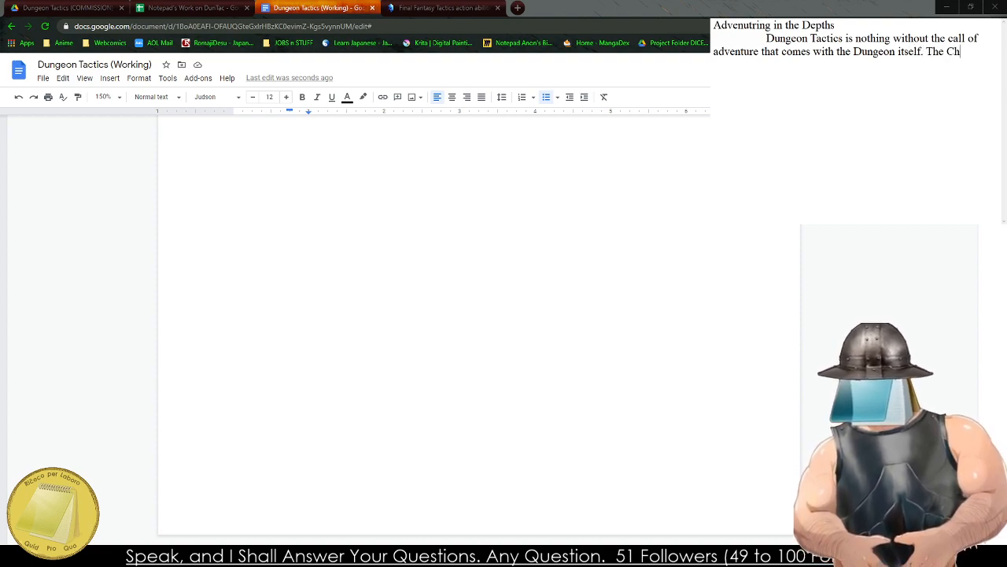
type("aracters will e")
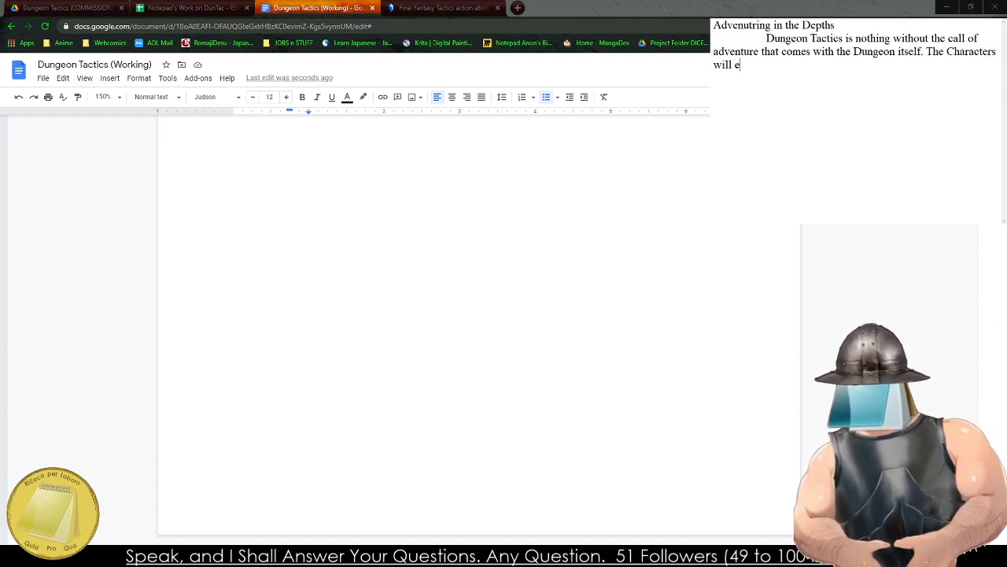
type("xplore, pop")
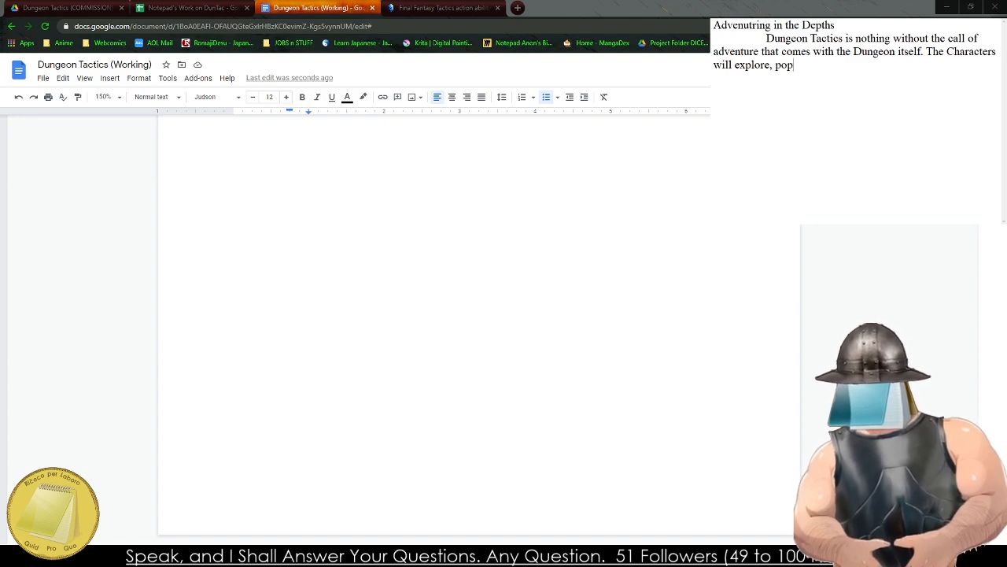
Continue the paragraph with "The Characters will explore, poke around, and attempt to understand the".
type("ke  around, and tet")
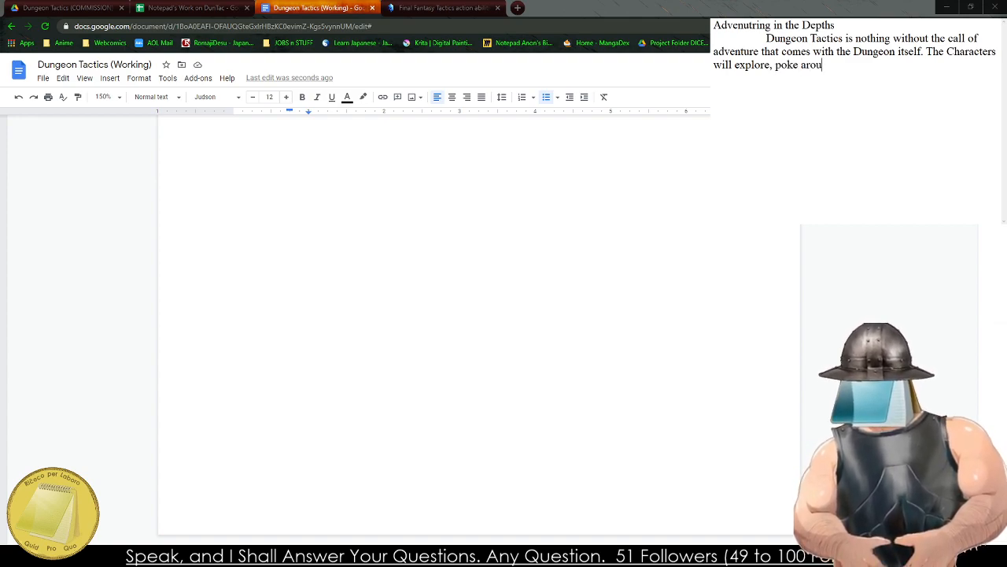
key("BackSpace")
key("BackSpace")
key("BackSpace")
type("attempt ot unde")
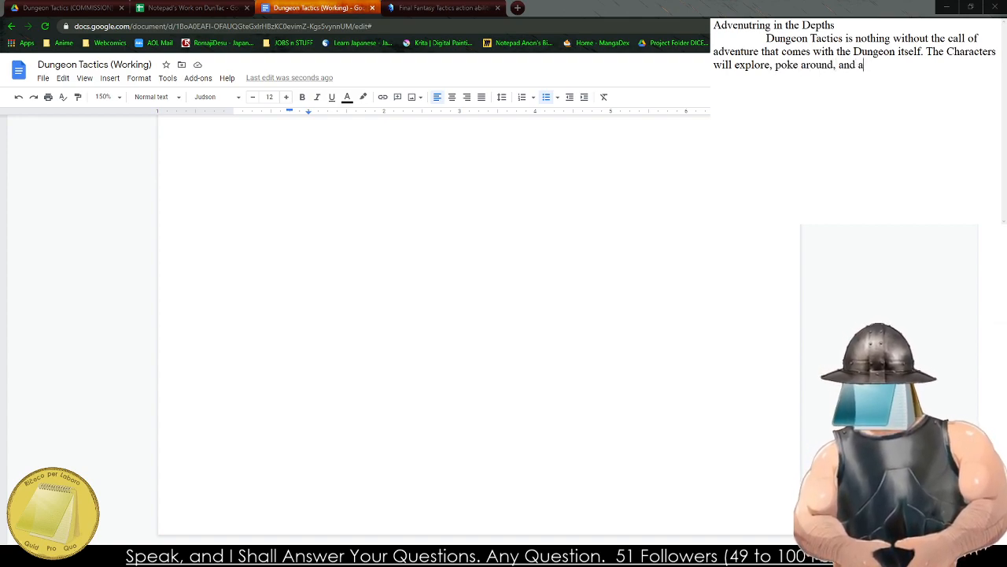
key("BackSpace")
key("BackSpace")
key("BackSpace")
key("BackSpace")
key("BackSpace")
key("BackSpace")
key("BackSpace")
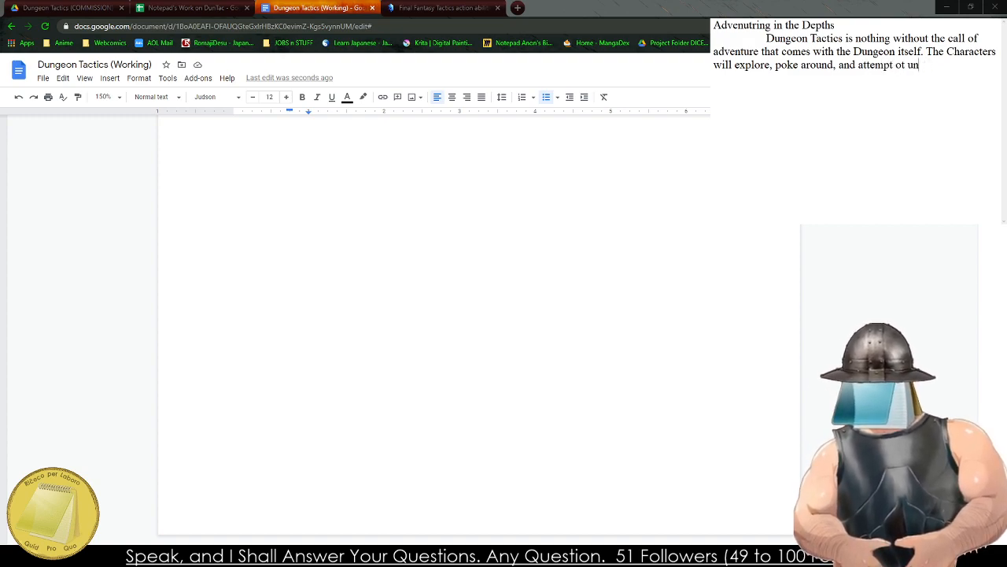
type("to udner")
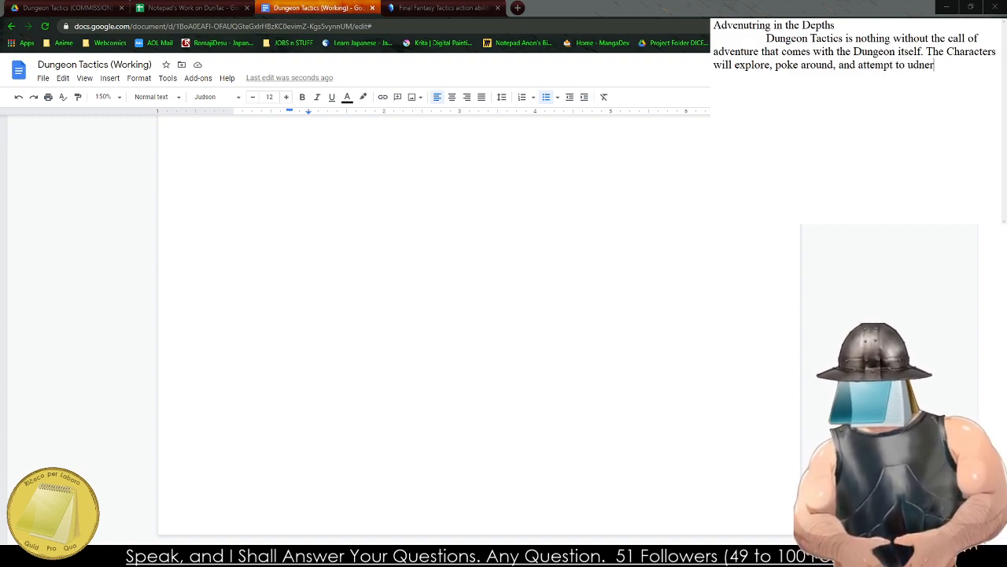
key("BackSpace")
key("BackSpace")
key("BackSpace")
key("BackSpace")
type("nders")
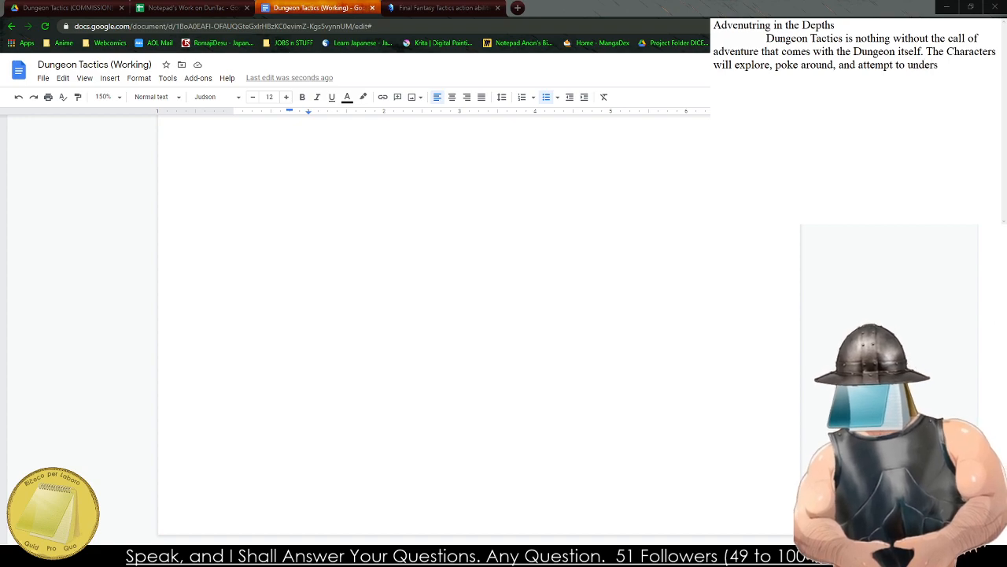
type("tand the depthe")
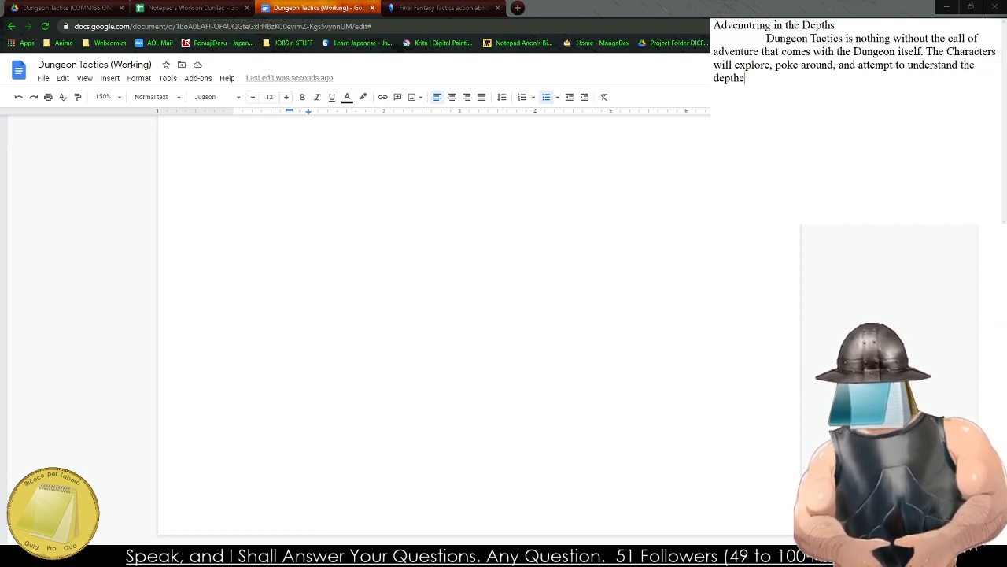
type("rof the Characte")
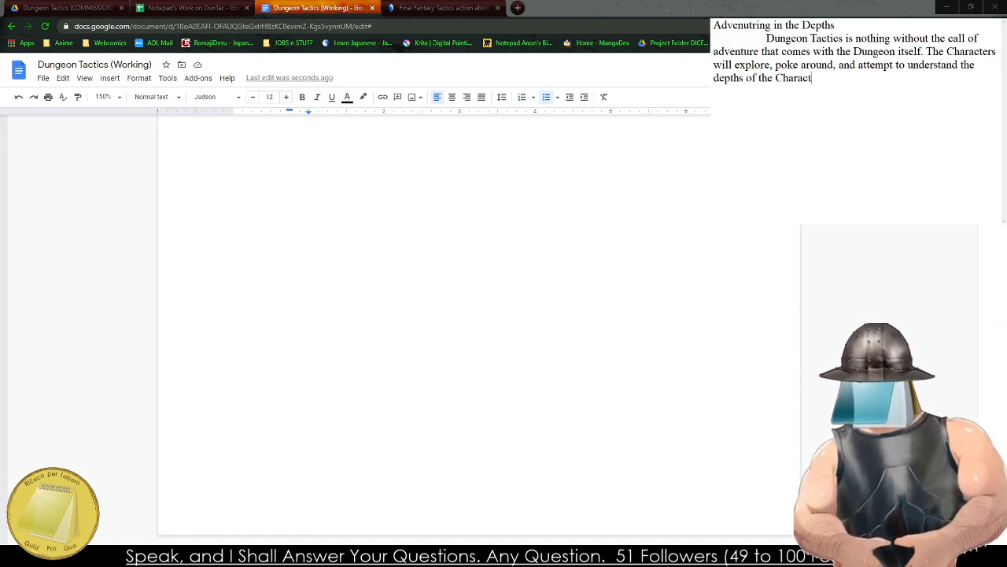
Complete the paragraph's second sentence with "depths of the chasm they find themselves in.".
key("BackSpace")
key("BackSpace")
key("BackSpace")
key("BackSpace")
key("BackSpace")
key("BackSpace")
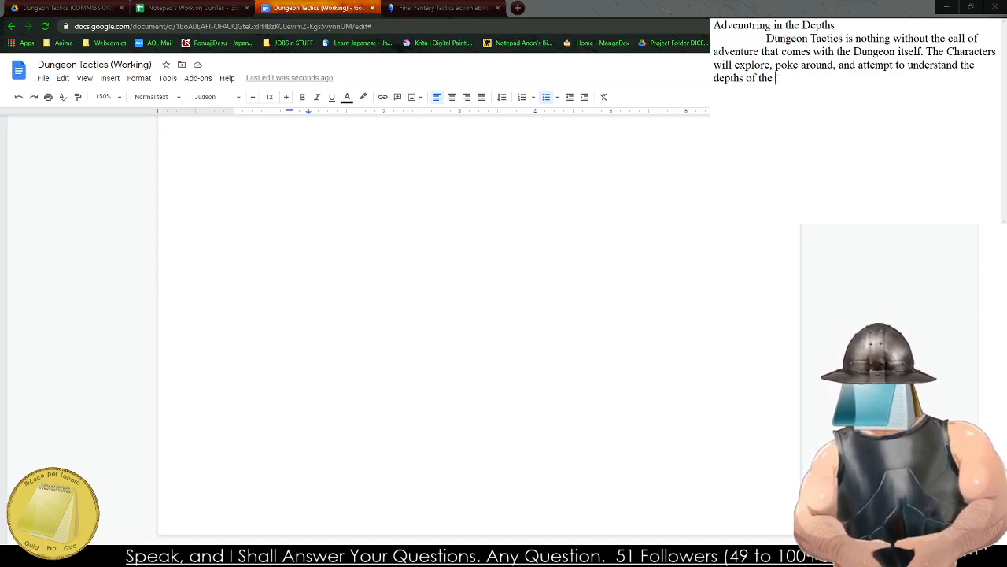
type("chasm")
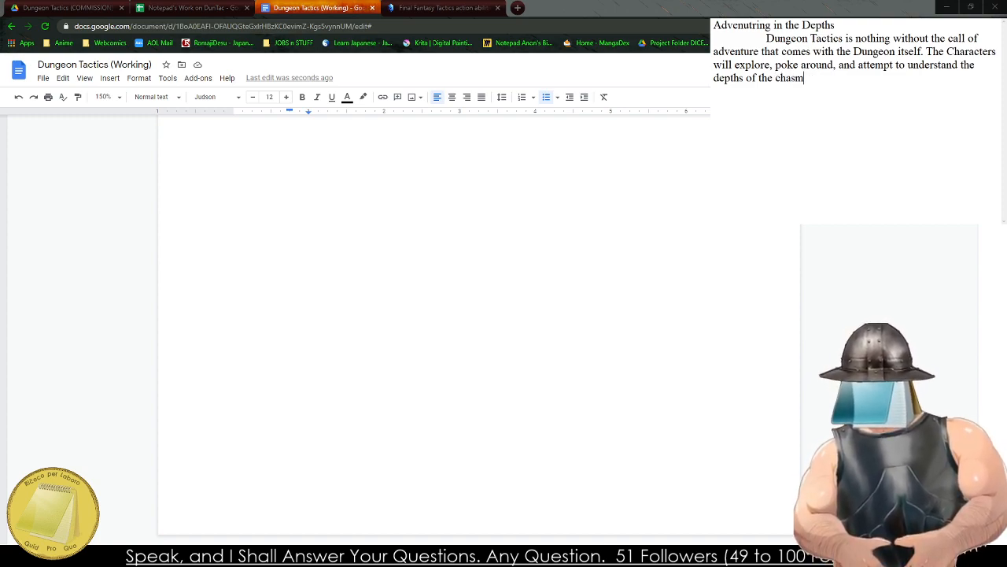
type(" they find themselves in.")
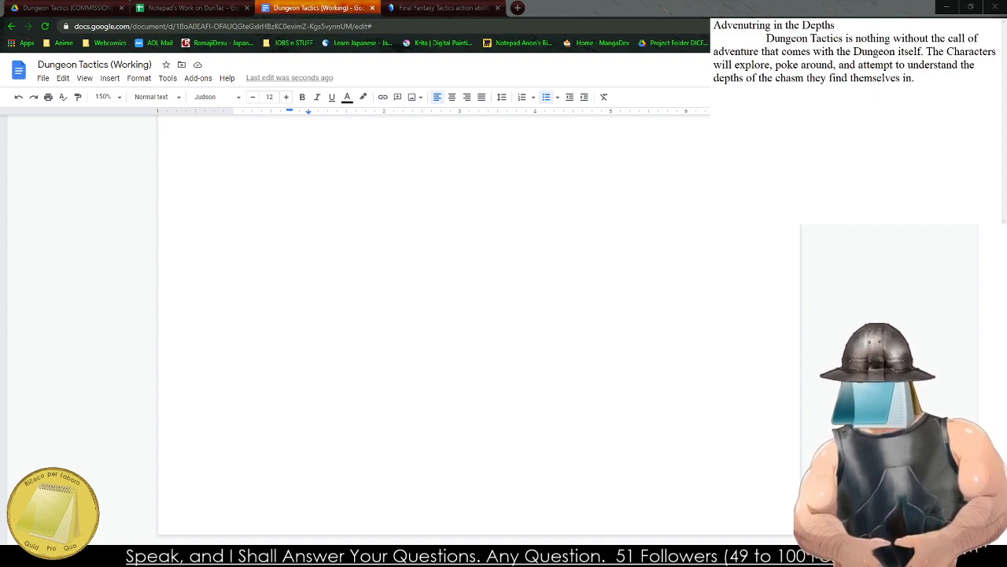
Begin an indented second paragraph with "The Character's" and select the draft from there back into its title.
key("Return")
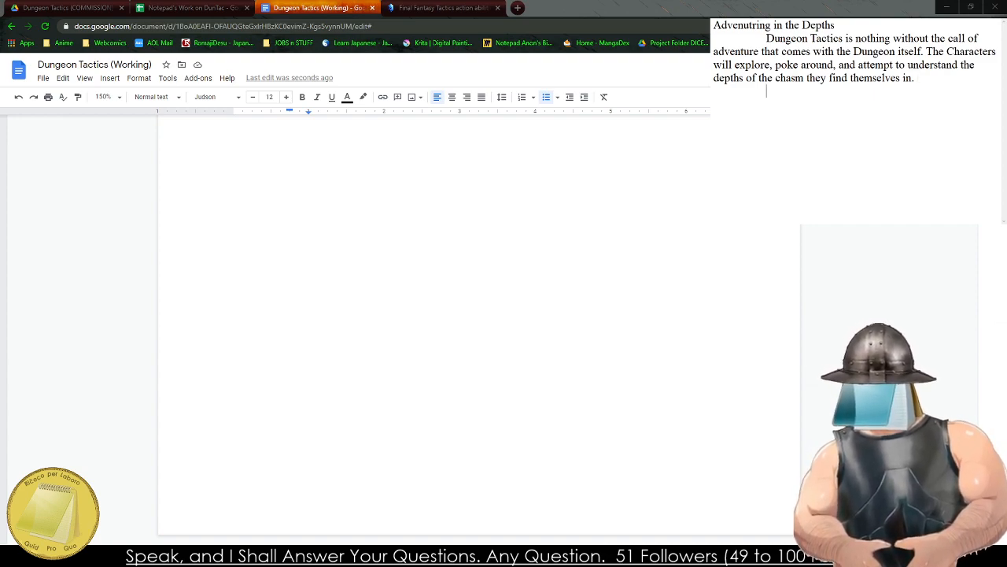
type("The Character's")
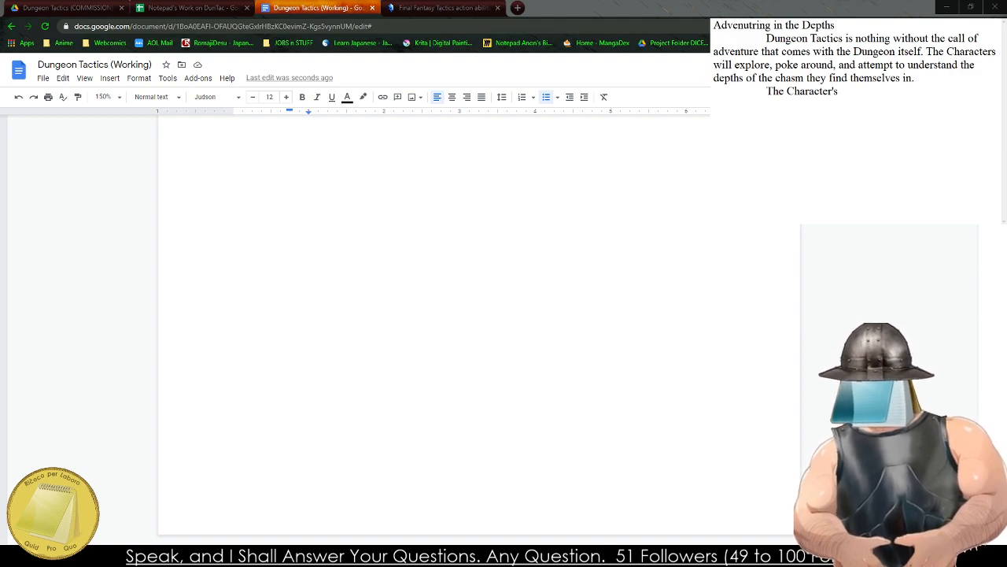
left_click_drag(916, 78, 714, 25)
left_click_drag(839, 91, 771, 25)
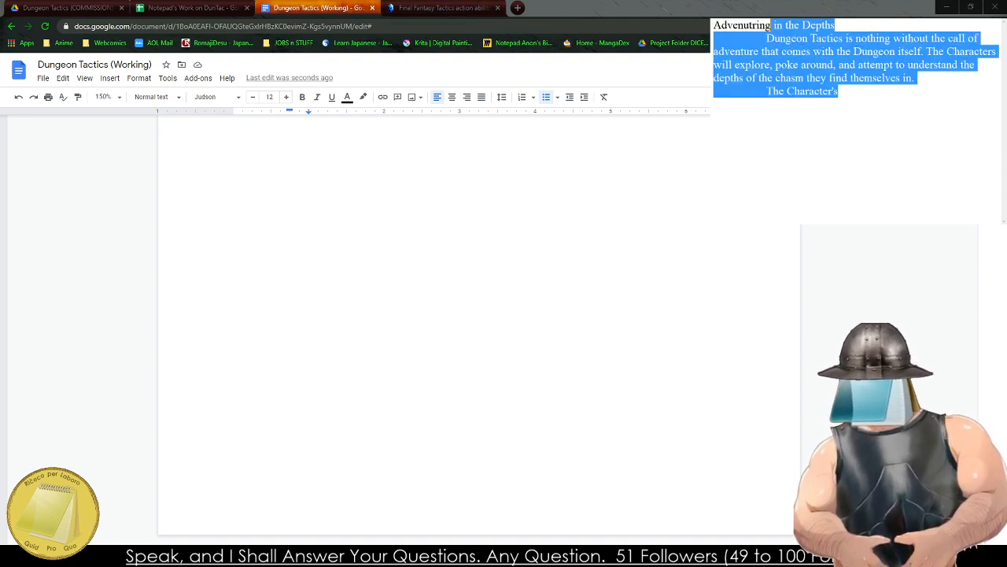
Return to the Dungeon Tactics (Working) document and review the A Combat Encounter and The Battlefield sections.
left_click(436, 472)
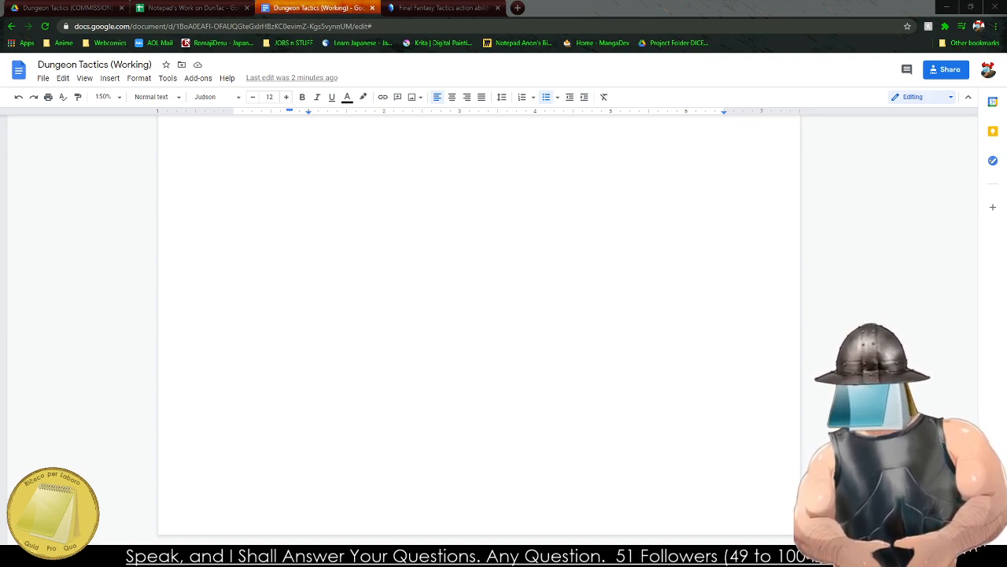
scroll(347, 371, "up", 15)
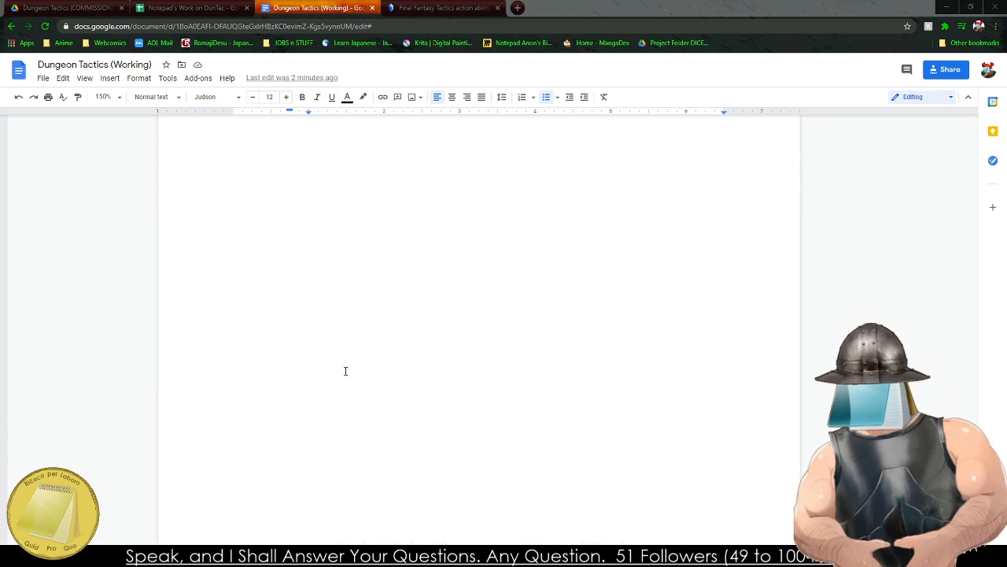
scroll(345, 371, "up", 15)
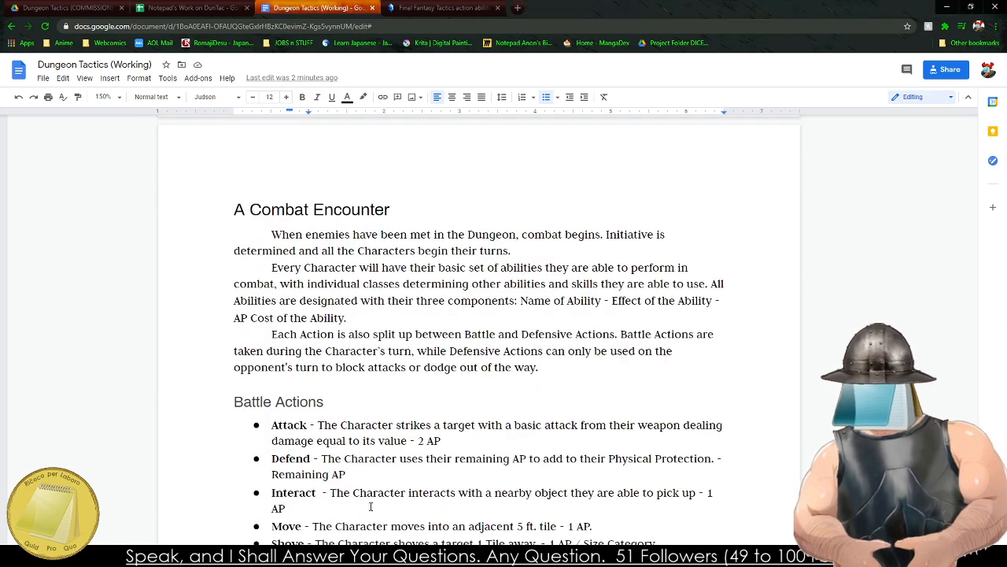
left_click_drag(371, 506, 271, 268)
scroll(271, 353, "down", 15)
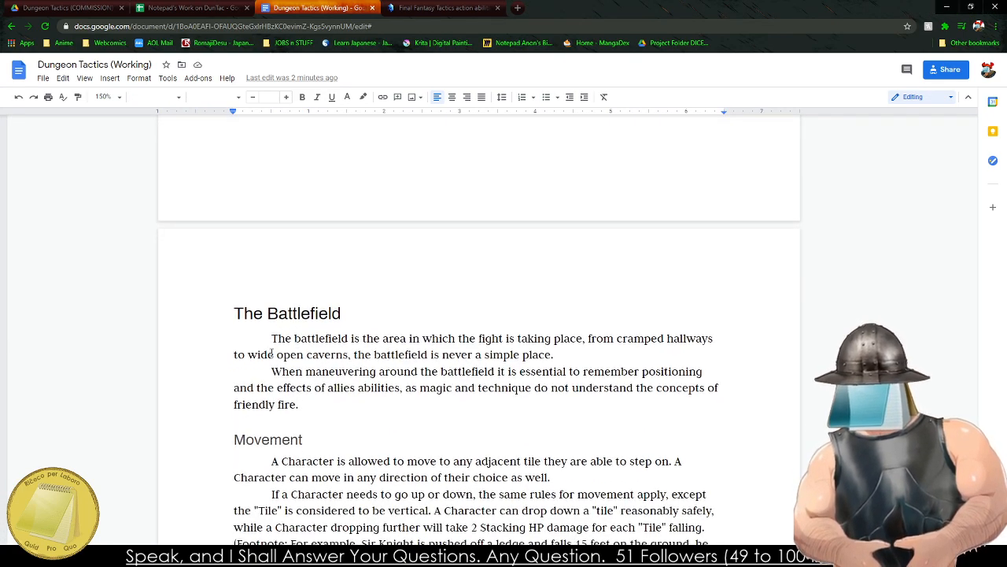
Review the document from The Battlefield and Movement through The Environment to the Battle Actions and Defensive Actions lists.
left_click_drag(272, 353, 315, 444)
scroll(315, 445, "down", 4)
left_click(263, 314)
scroll(263, 316, "down", 5)
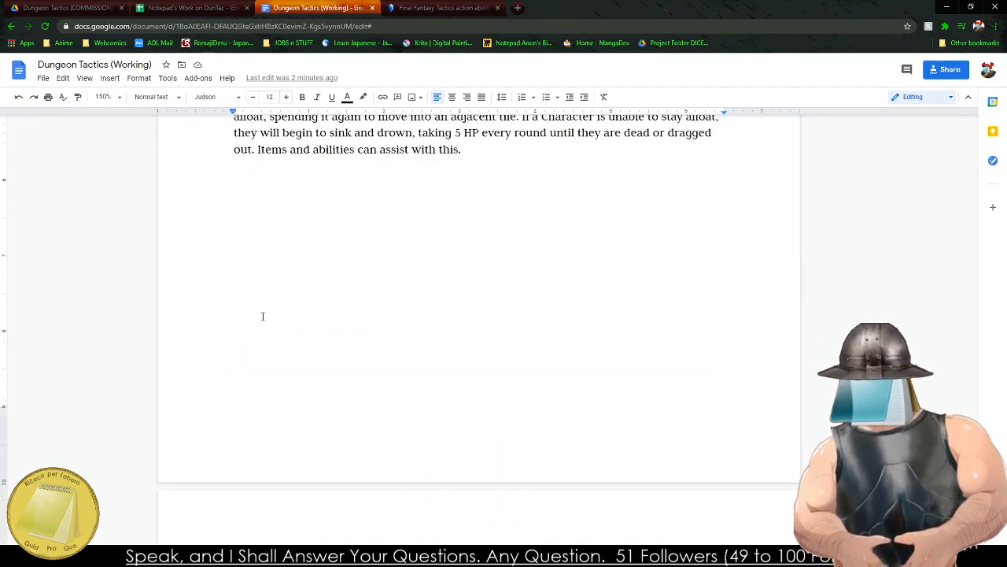
scroll(262, 316, "down", 4)
left_click_drag(263, 315, 271, 397)
scroll(270, 400, "down", 1)
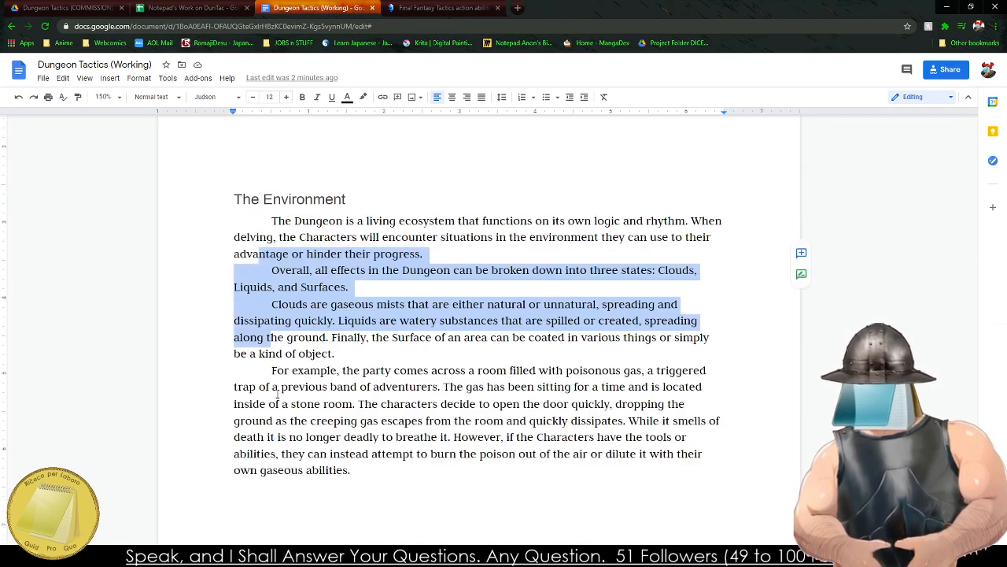
scroll(277, 396, "down", 20)
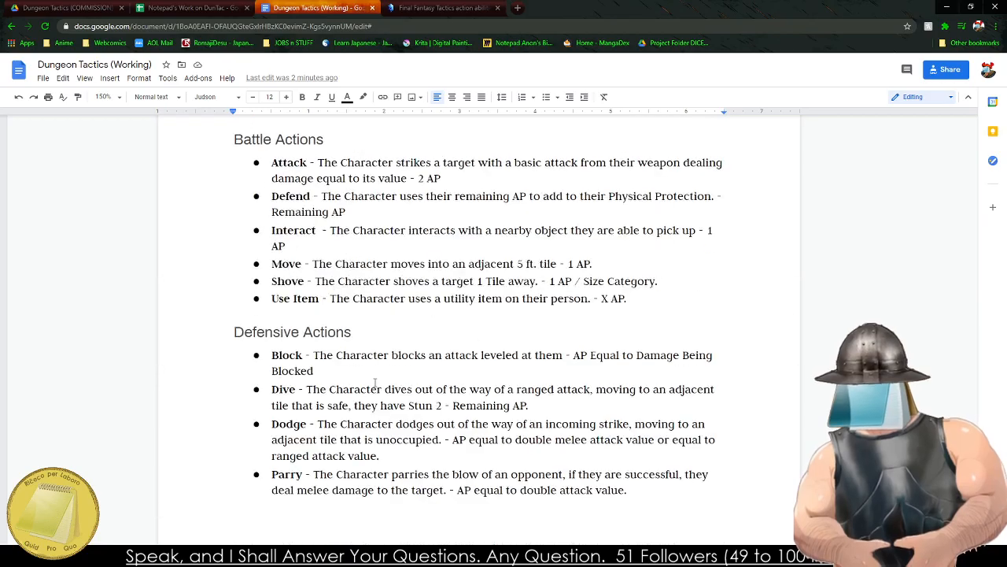
Delete the Combat and Environments sub-items under Dungeoneering (Friday - Saturday) in the ROADMAP list.
scroll(375, 383, "up", 20)
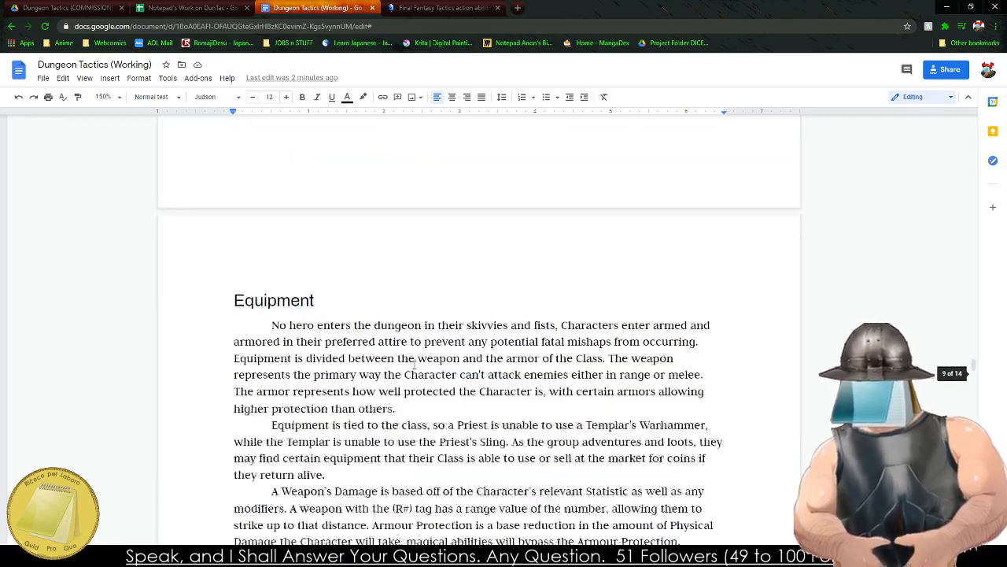
scroll(414, 365, "up", 20)
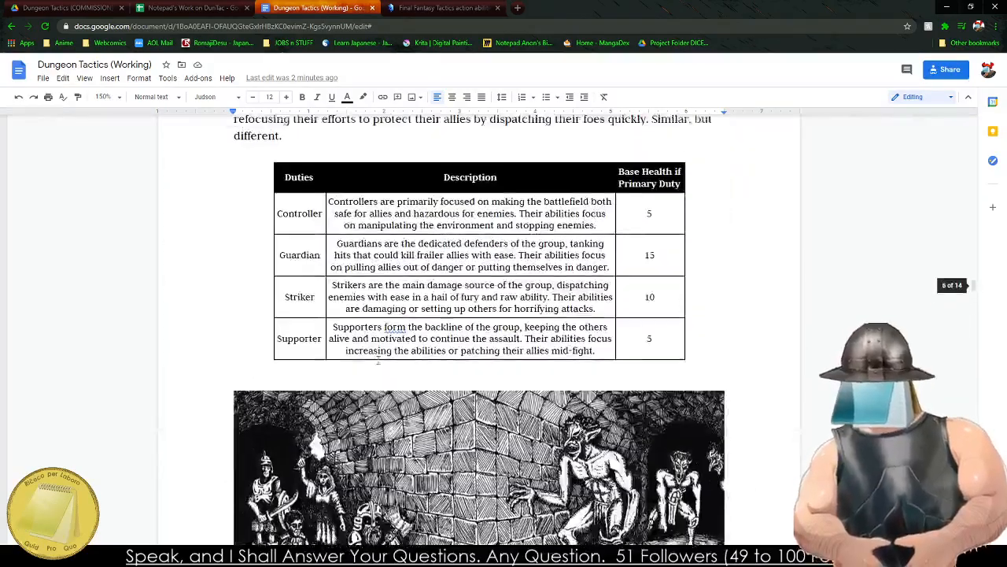
scroll(378, 359, "up", 20)
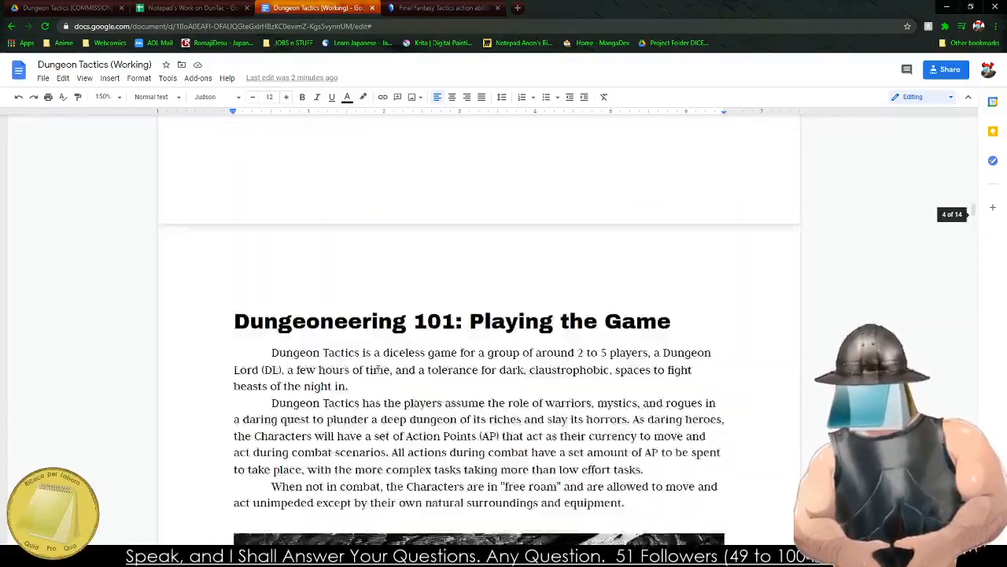
scroll(378, 370, "up", 20)
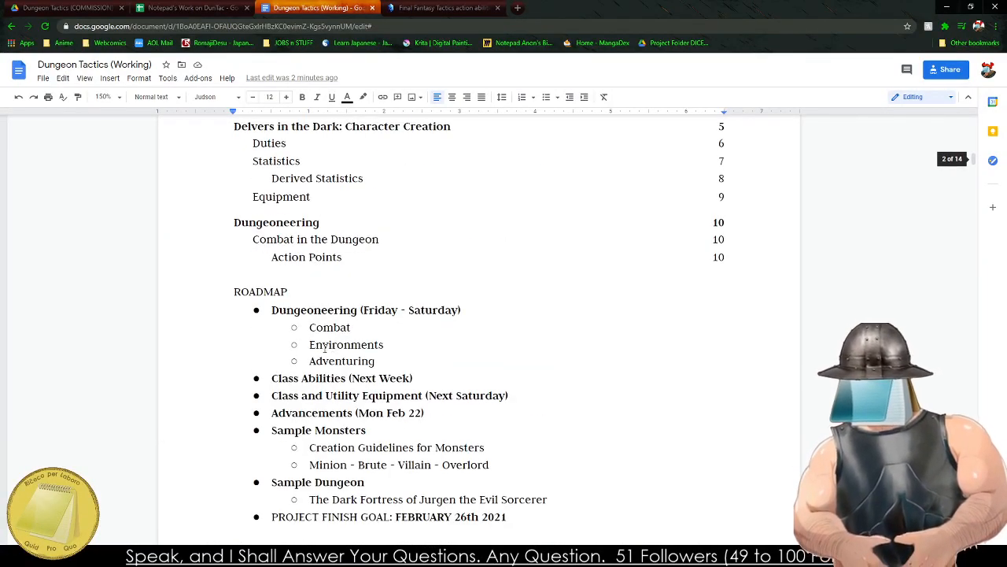
mouse_move(271, 310)
left_mouse_down()
mouse_move(409, 349)
mouse_move(259, 313)
left_mouse_up()
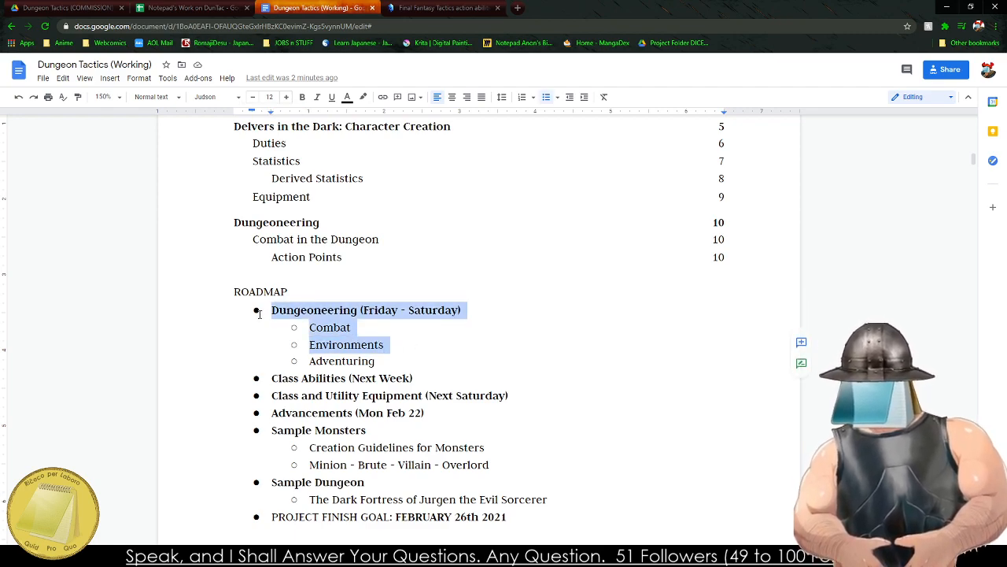
left_click(306, 331)
left_click(435, 348, "shift")
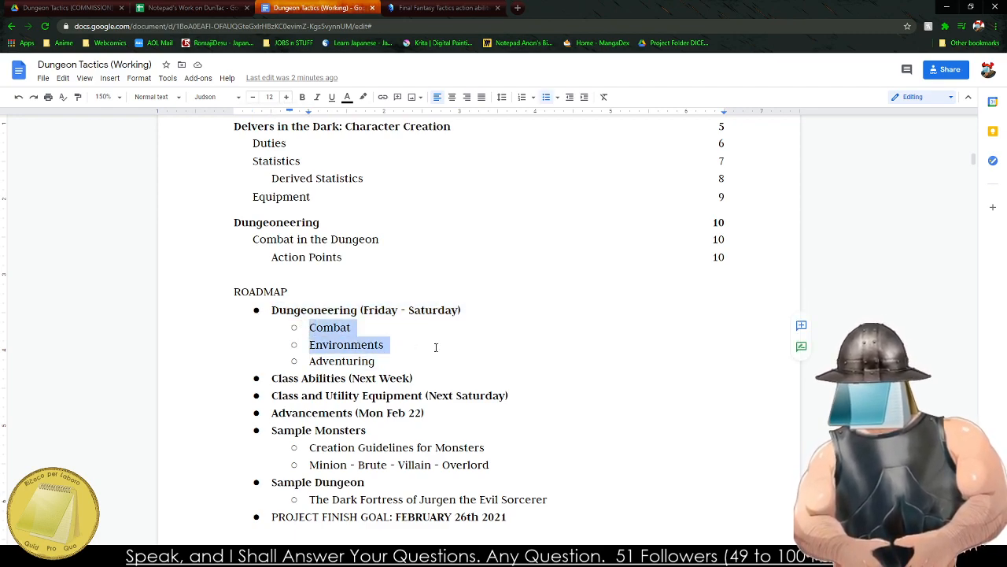
key("BackSpace")
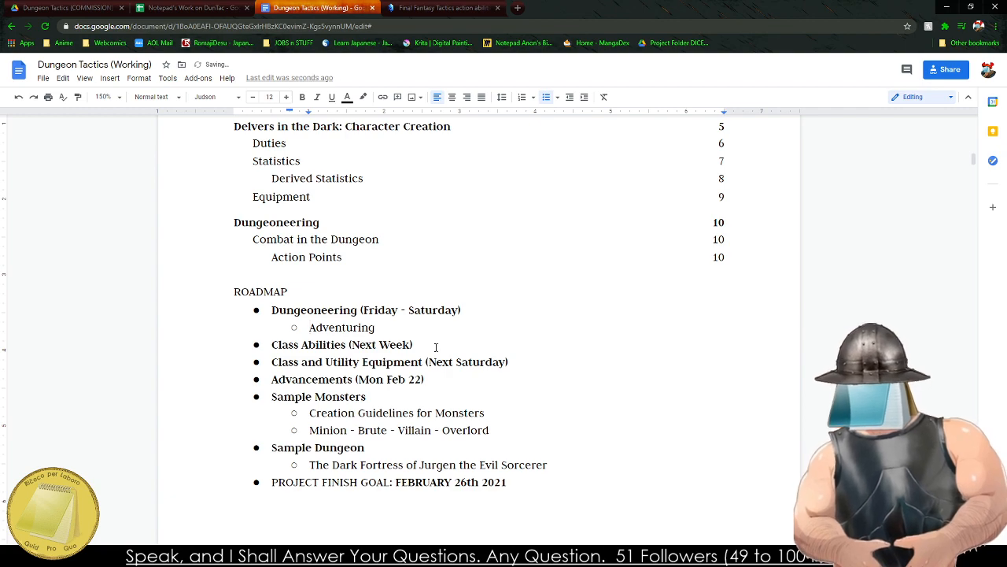
Select the Class Abilities (Next Week) entry in the ROADMAP list.
triple_click(310, 346)
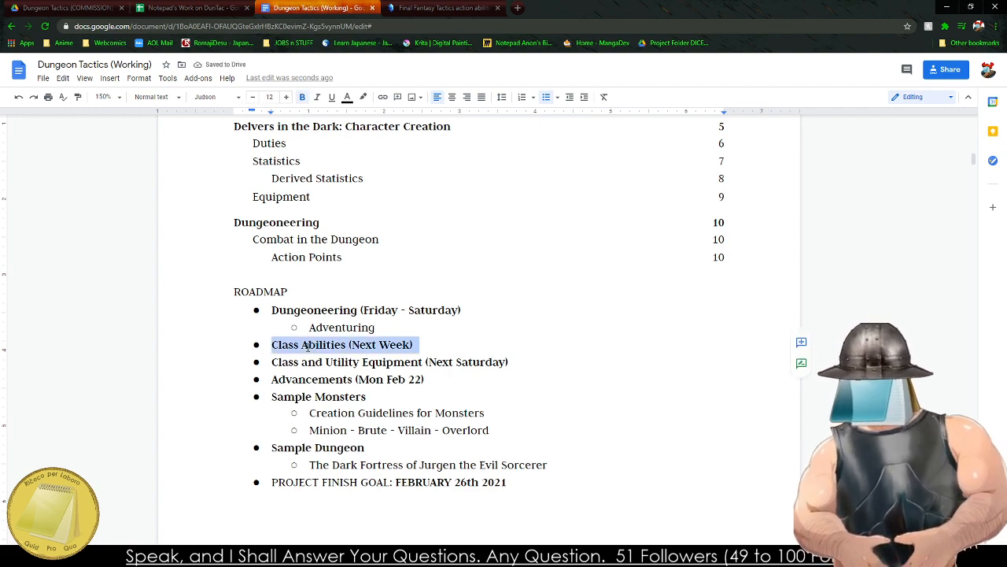
right_click(308, 351)
triple_click(285, 346)
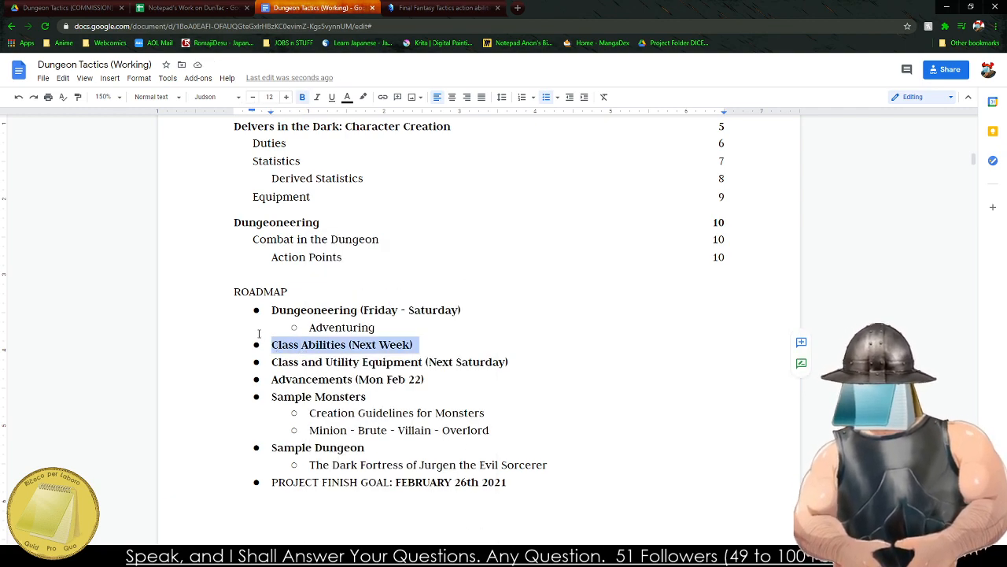